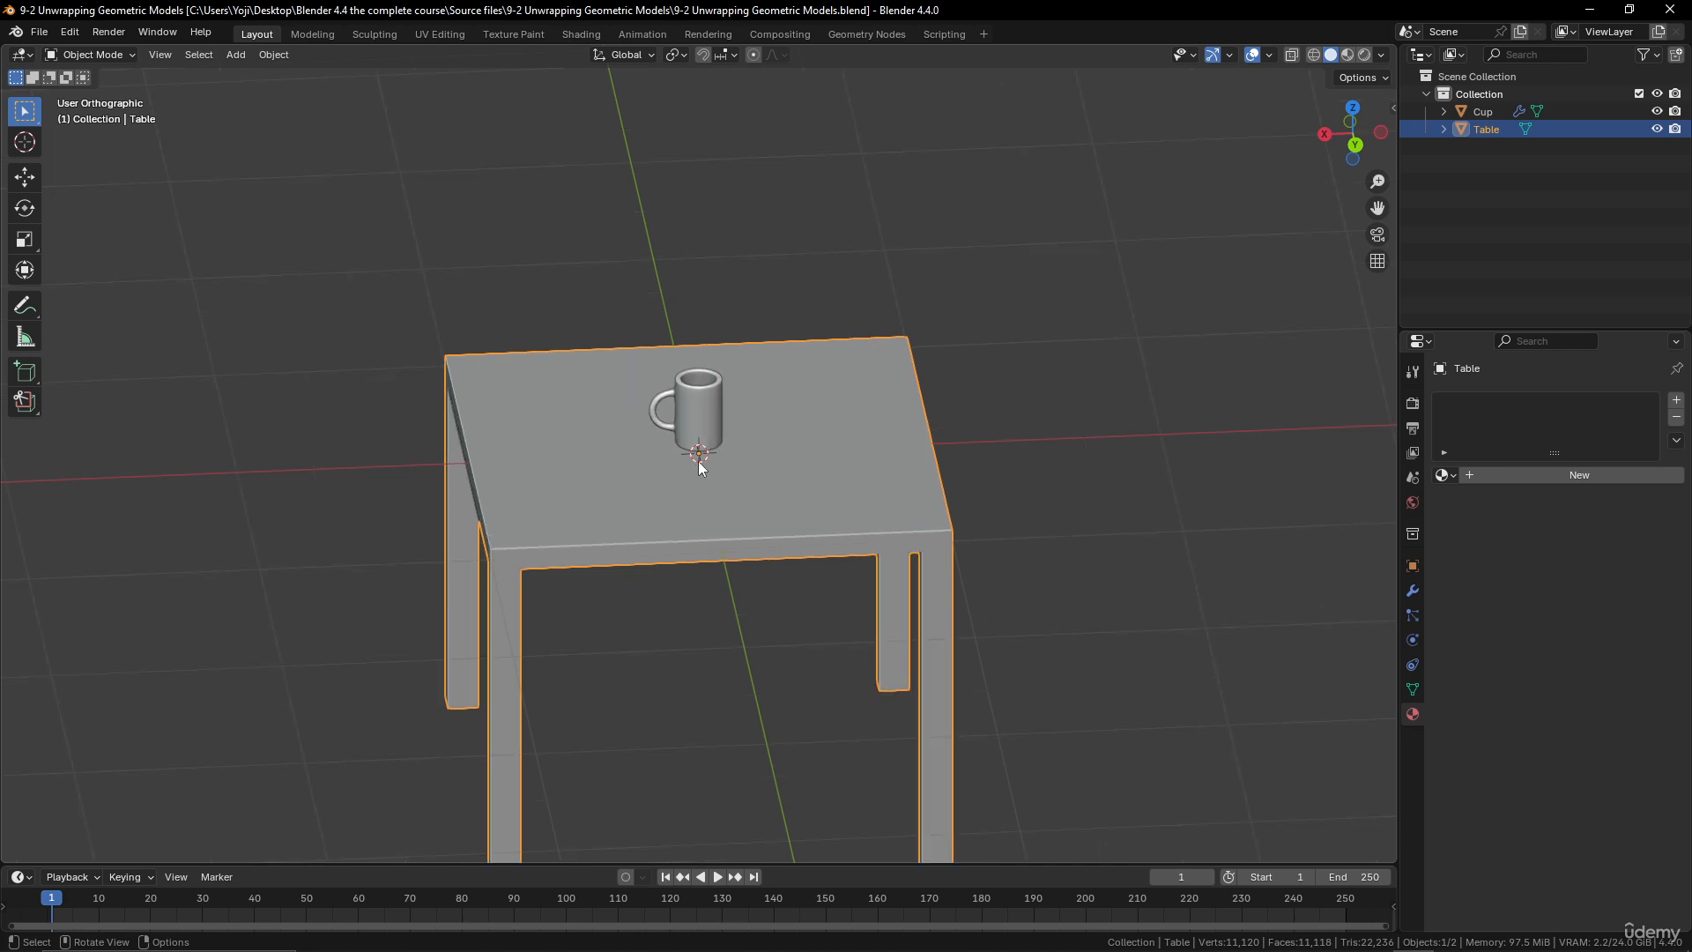
# - Hide the Table and Cup objects in the scene
pyautogui.moveTo(555, 476); pyautogui.dragTo(608, 340, button='middle')
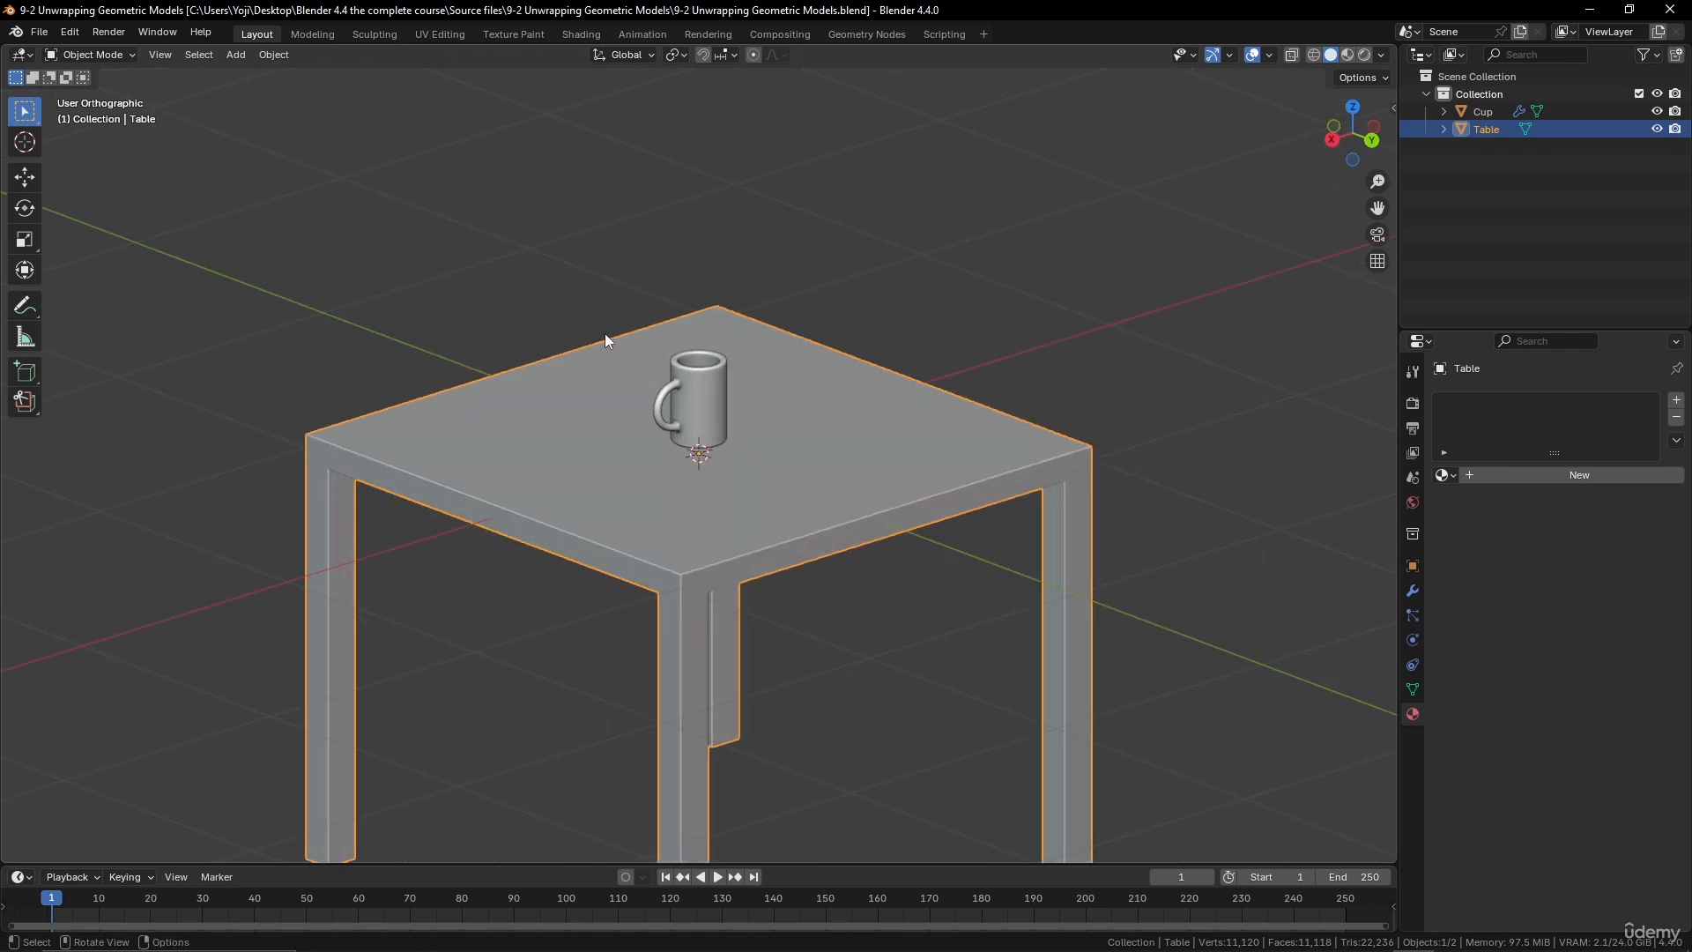
pyautogui.click(1656, 128)
pyautogui.click(1657, 111)
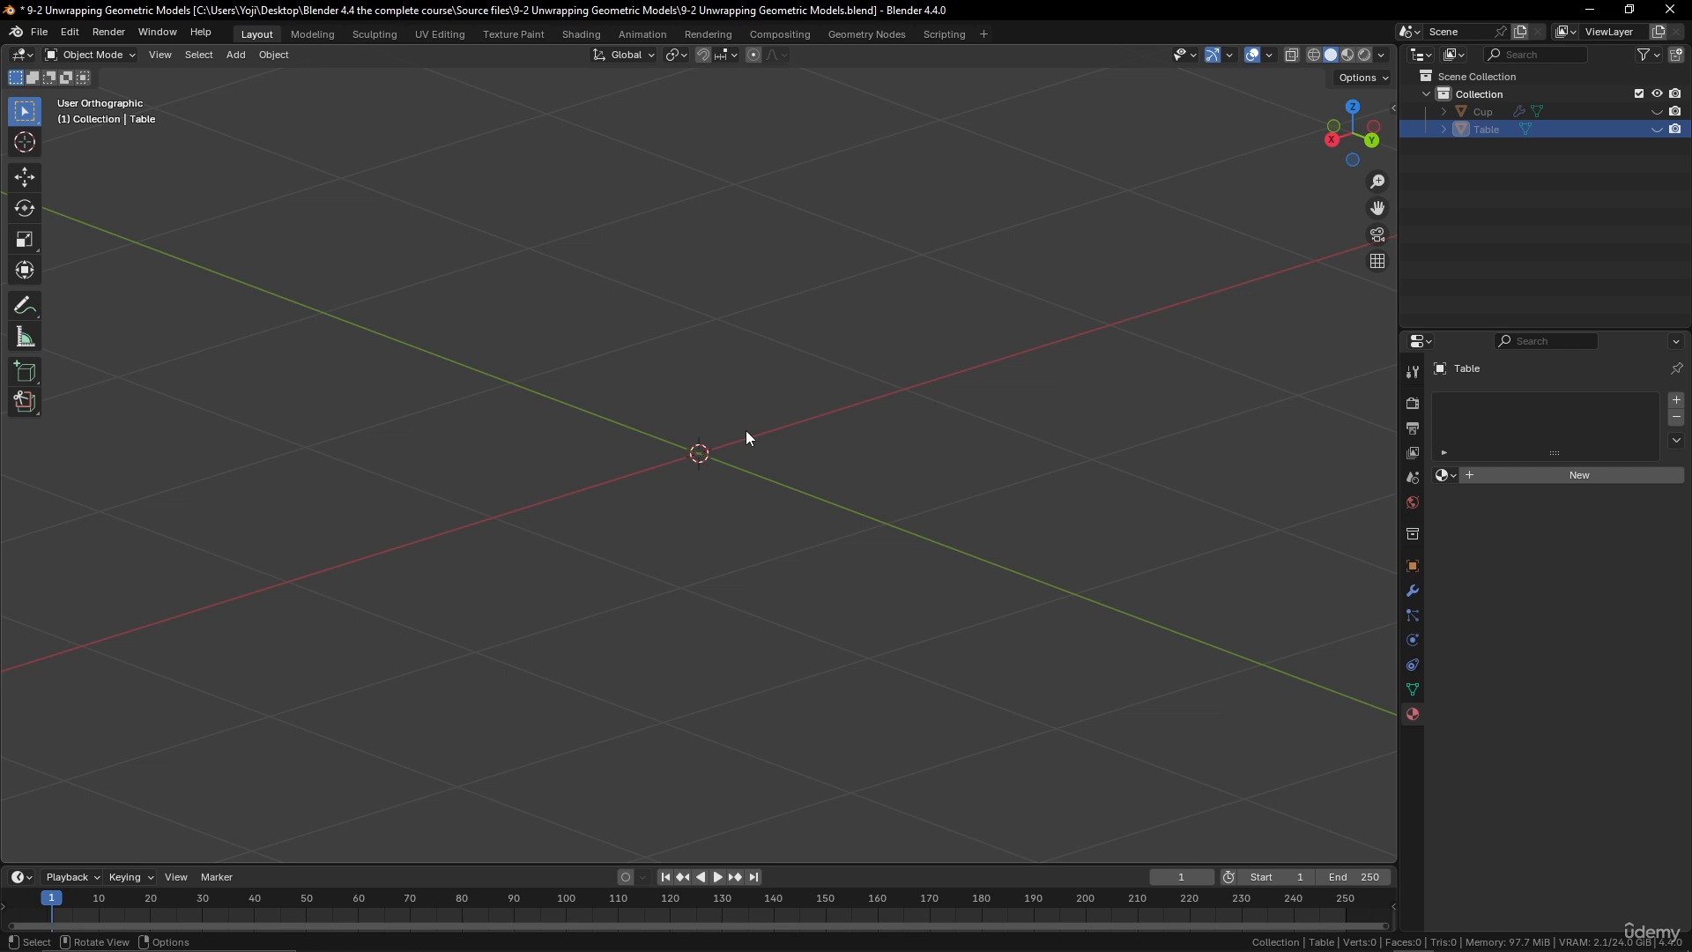
# - Add a cube mesh at the centre of the scene
pyautogui.hotkey('shift', 'a')
pyautogui.moveTo(746, 430)
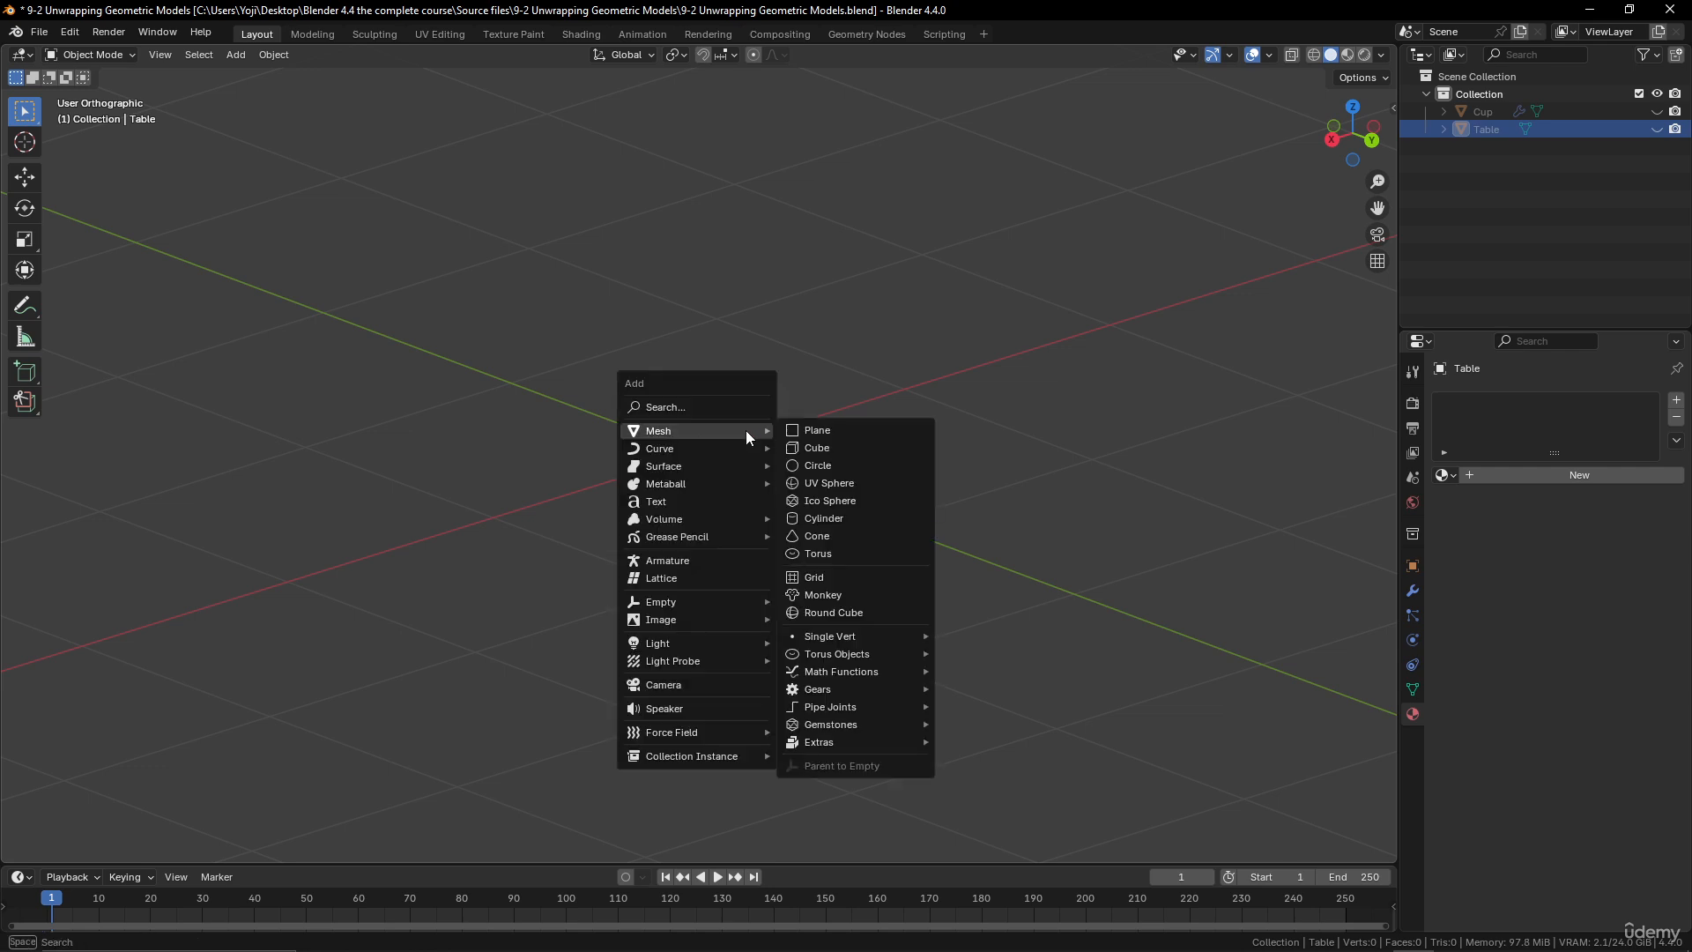
pyautogui.click(828, 452)
pyautogui.scroll(-4, 834, 536)
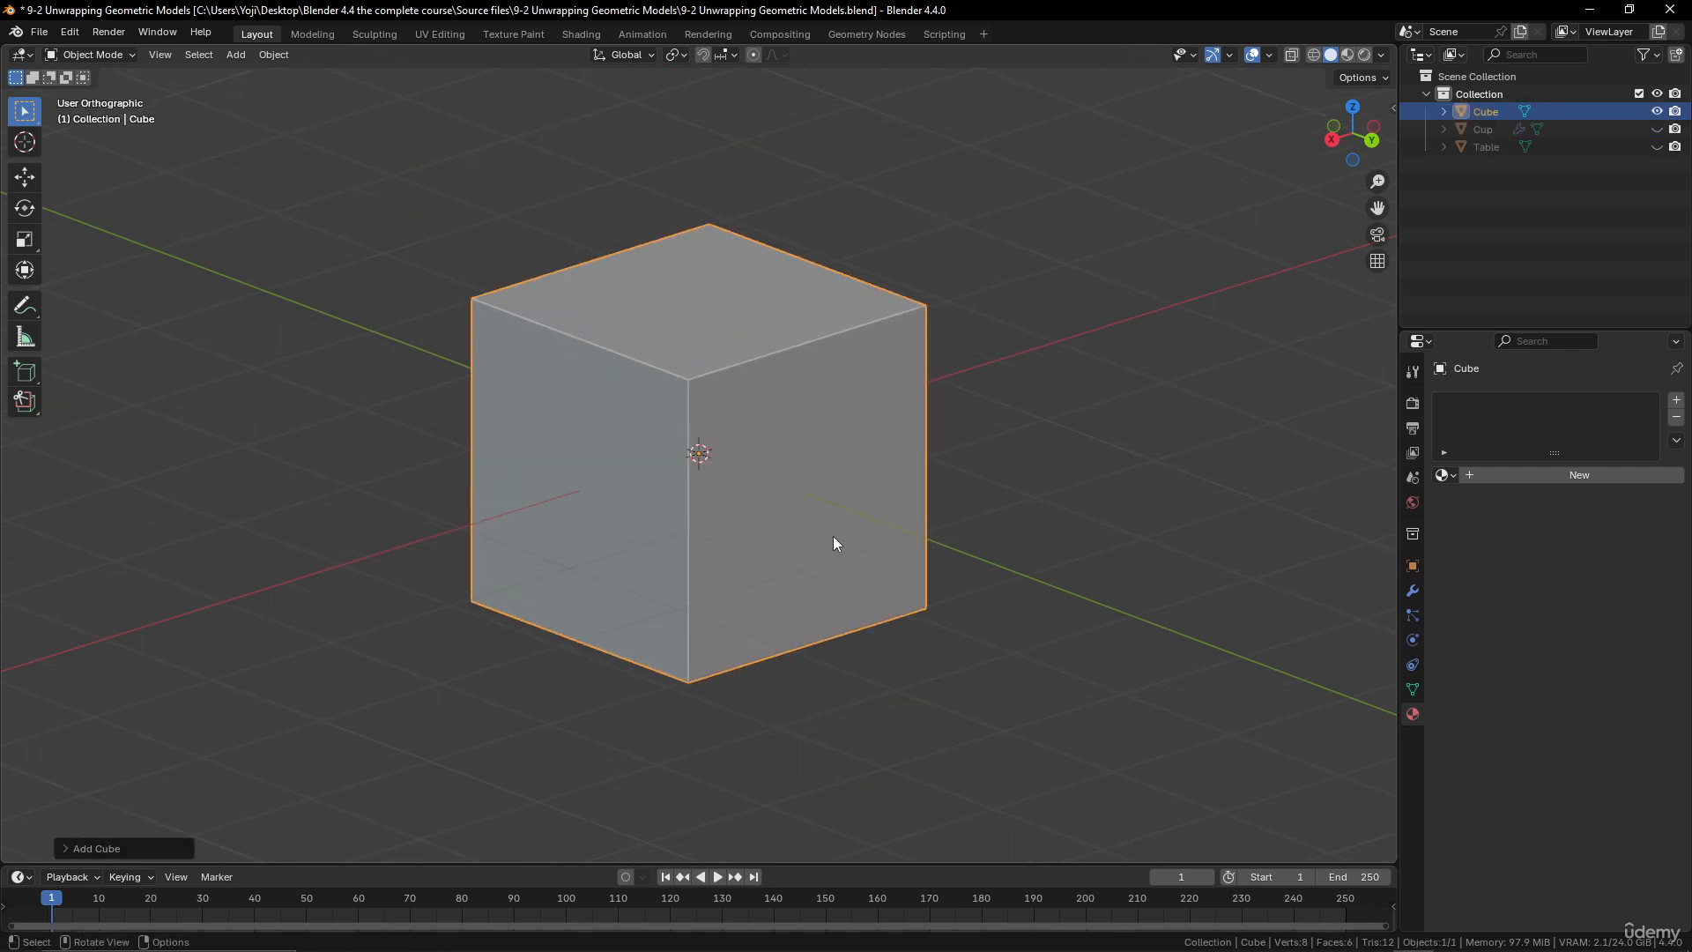
# - Stretch the cube's mesh in Edit Mode along the global Z axis by a factor of about 5
pyautogui.press('Tab')
pyautogui.scroll(-4, 834, 536)
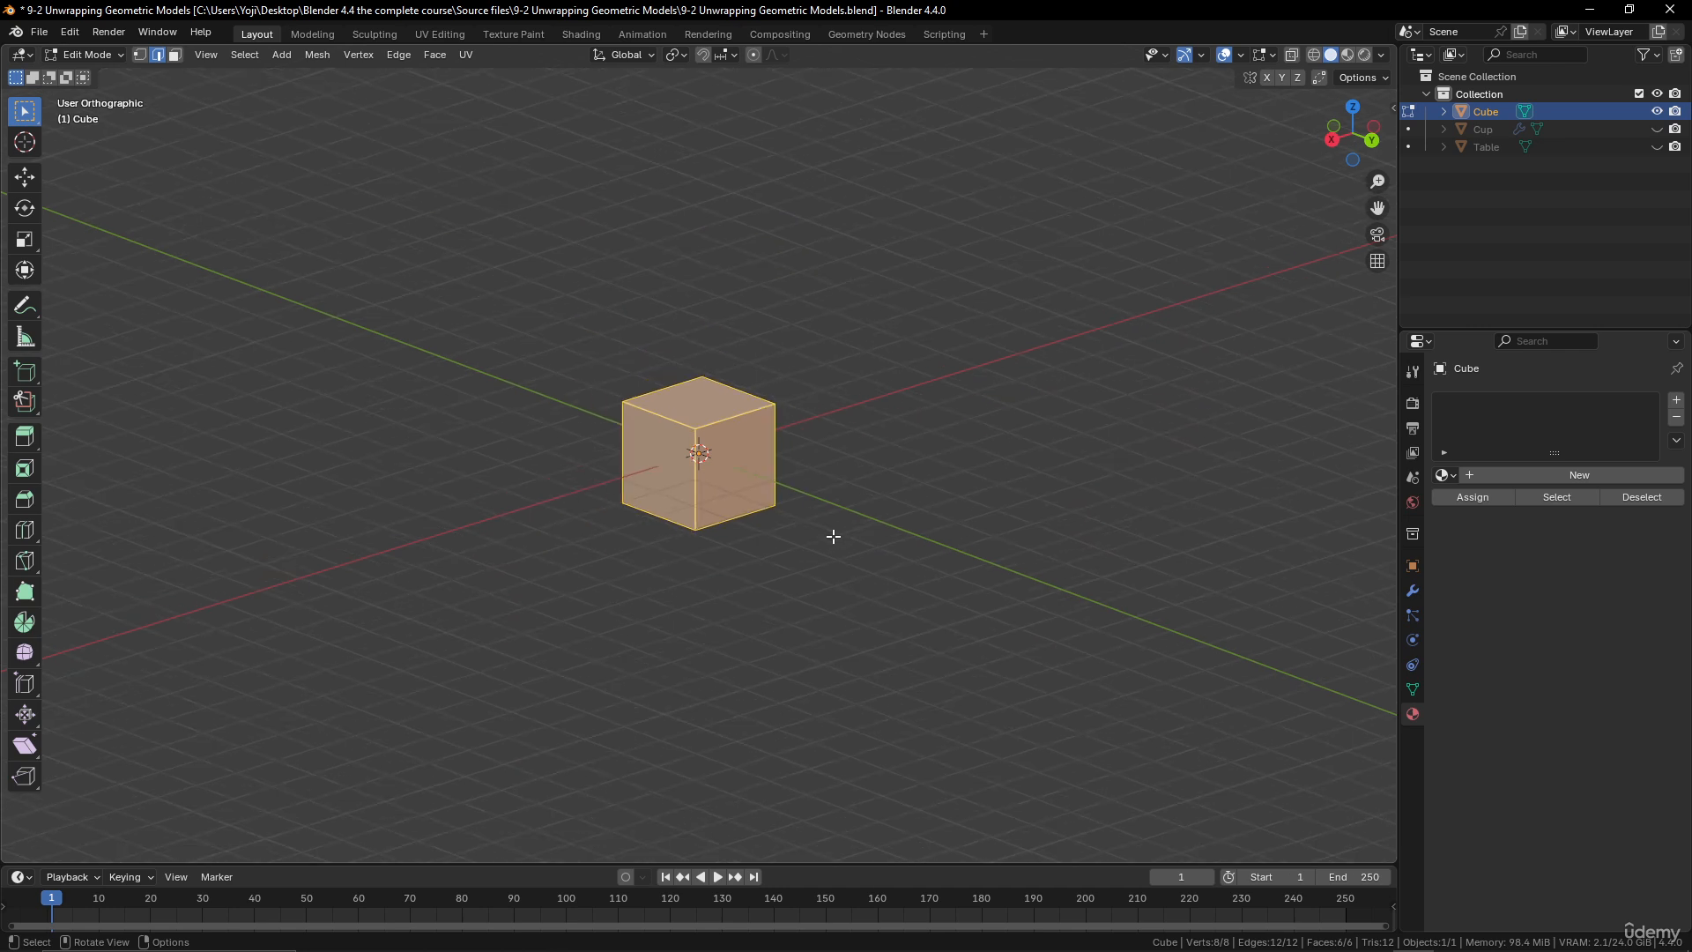
pyautogui.scroll(-2, 833, 536)
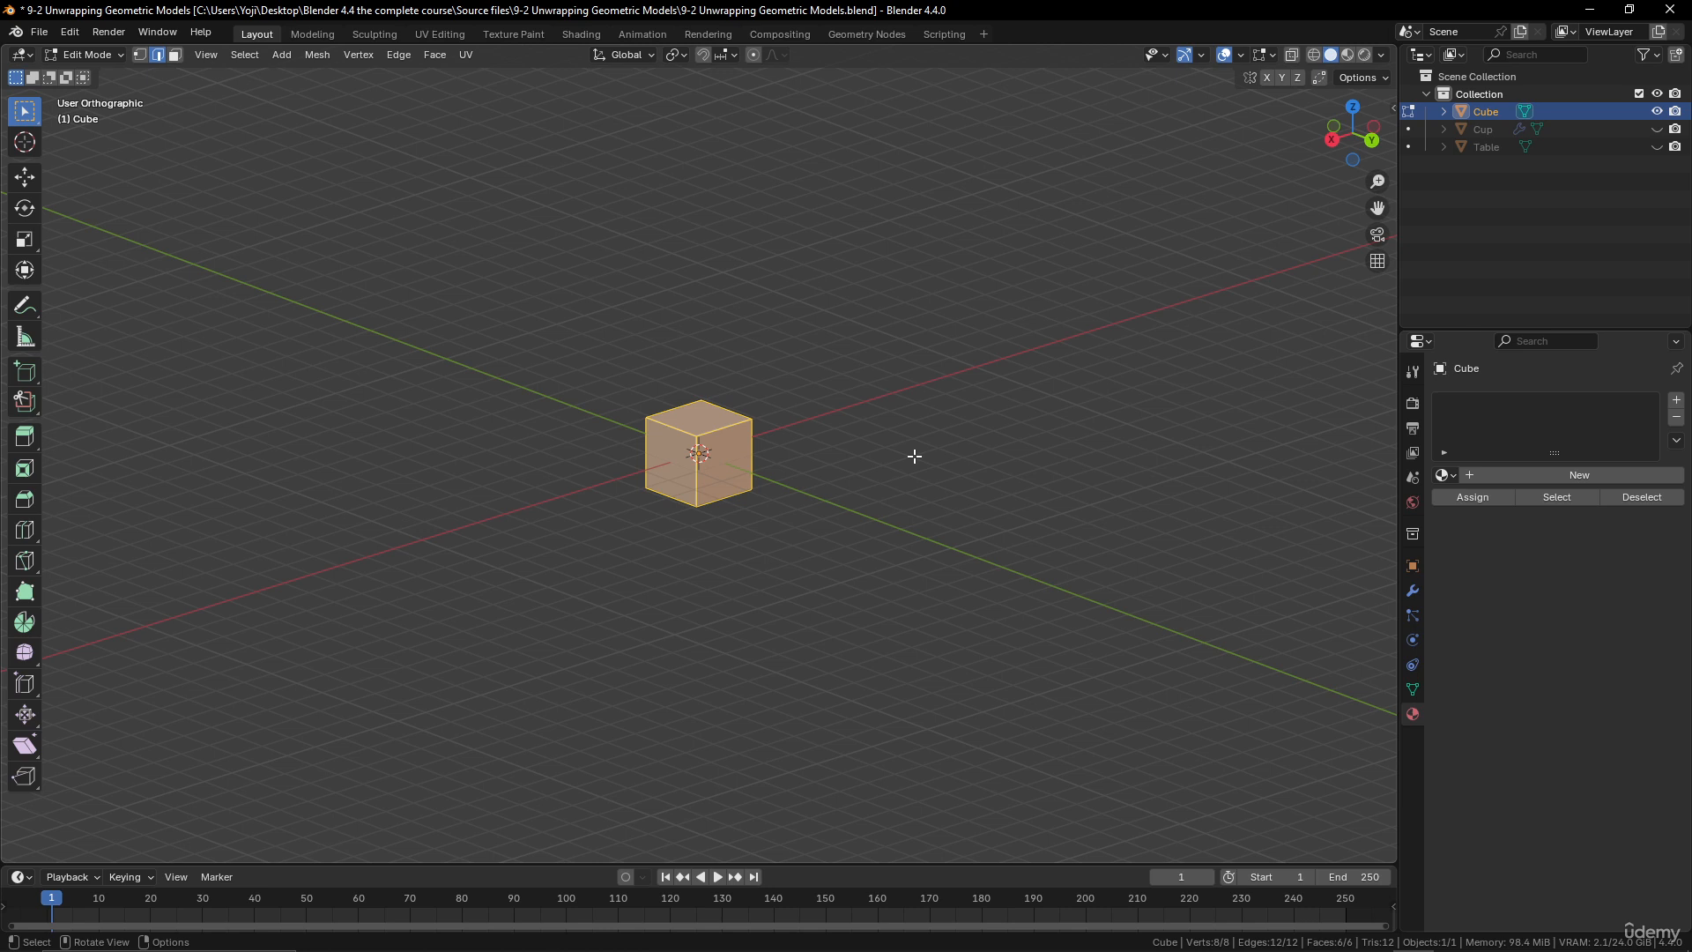
pyautogui.press('s')
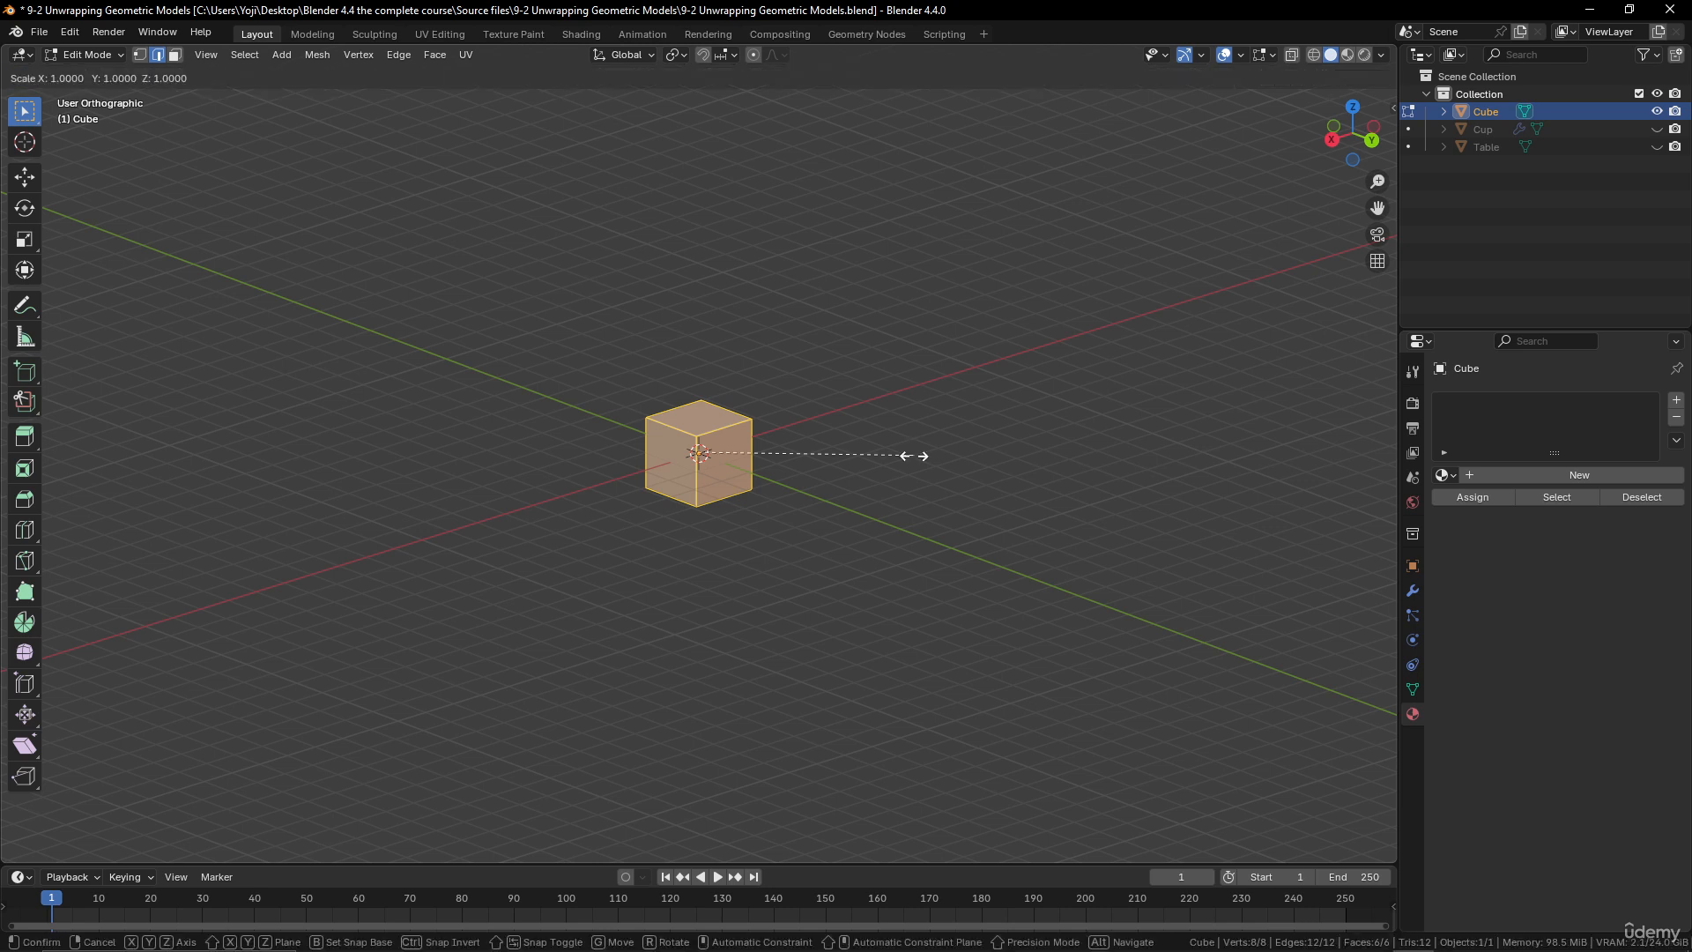
pyautogui.press('z')
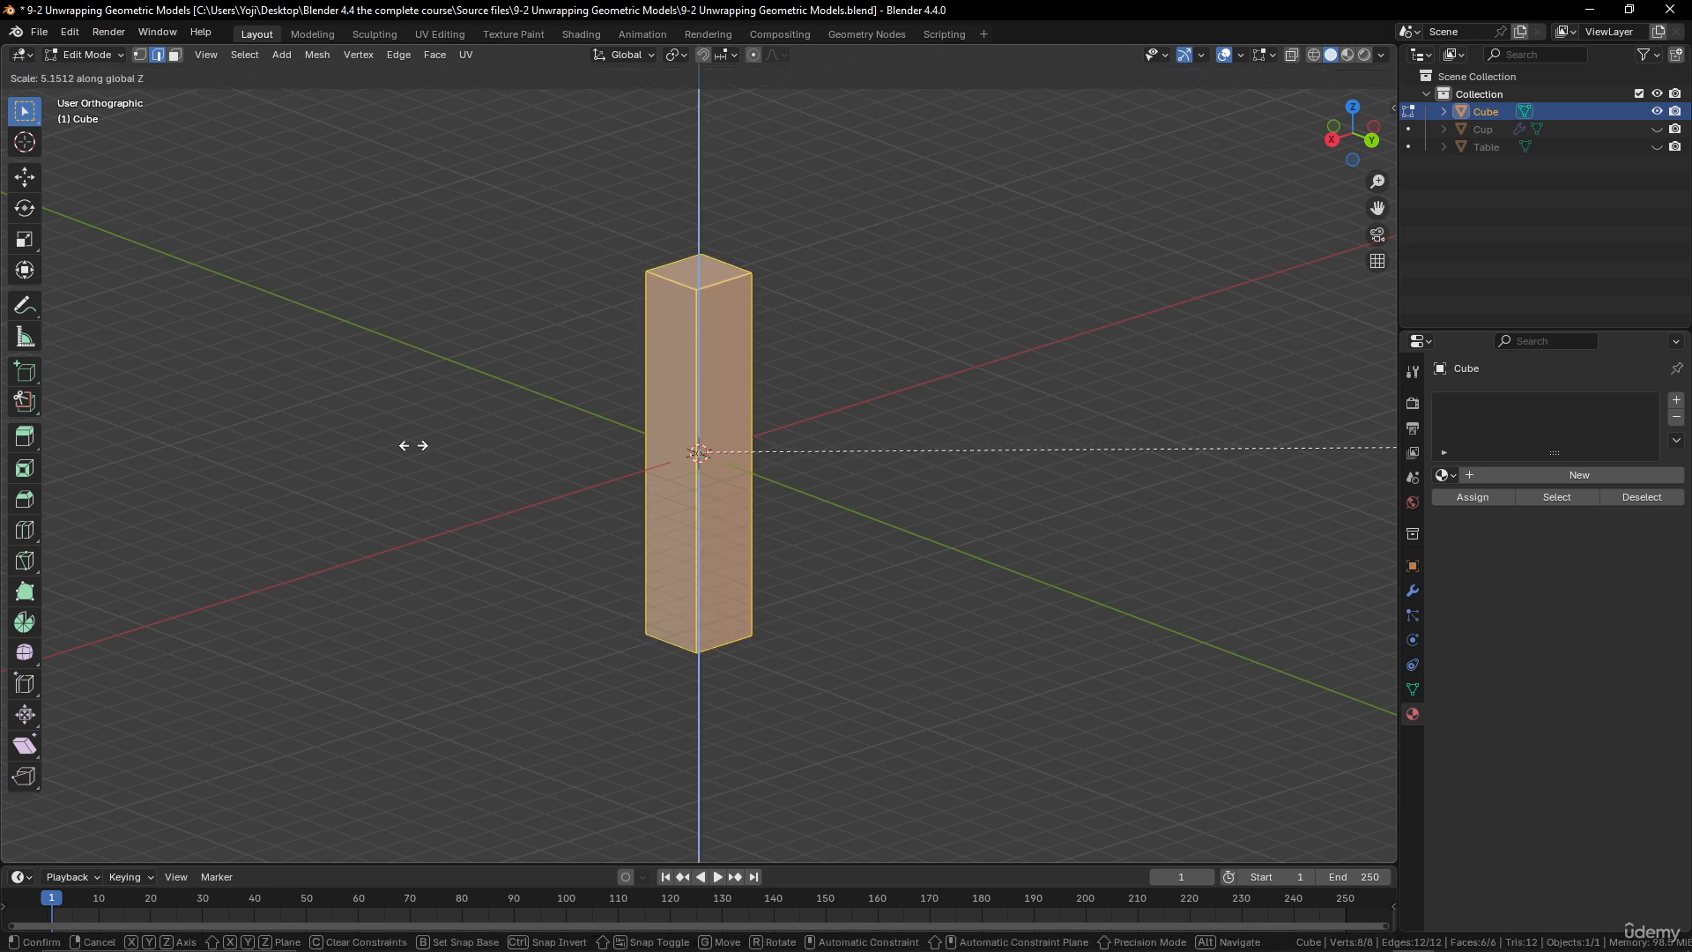
pyautogui.click(373, 431)
pyautogui.moveTo(373, 431); pyautogui.dragTo(641, 330, button='middle')
pyautogui.moveTo(775, 506); pyautogui.dragTo(693, 480, button='middle')
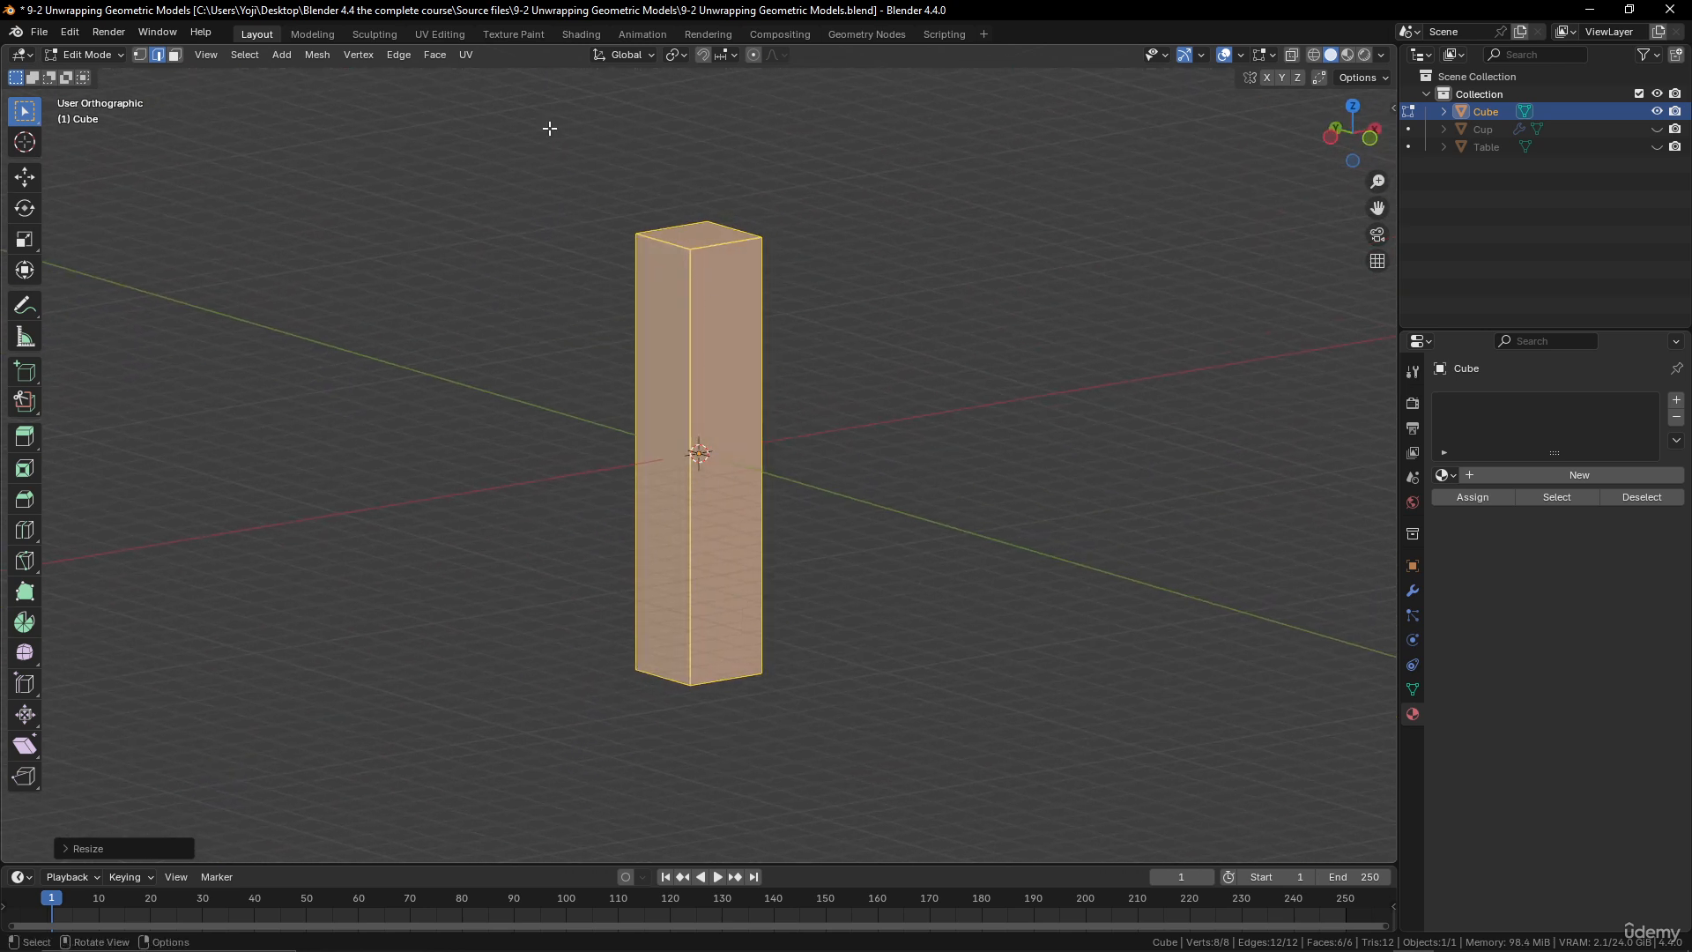
# - Switch to the UV Editing workspace and remove the cube's existing UVMap from its mesh data
pyautogui.click(440, 33)
pyautogui.scroll(-5, 1101, 466)
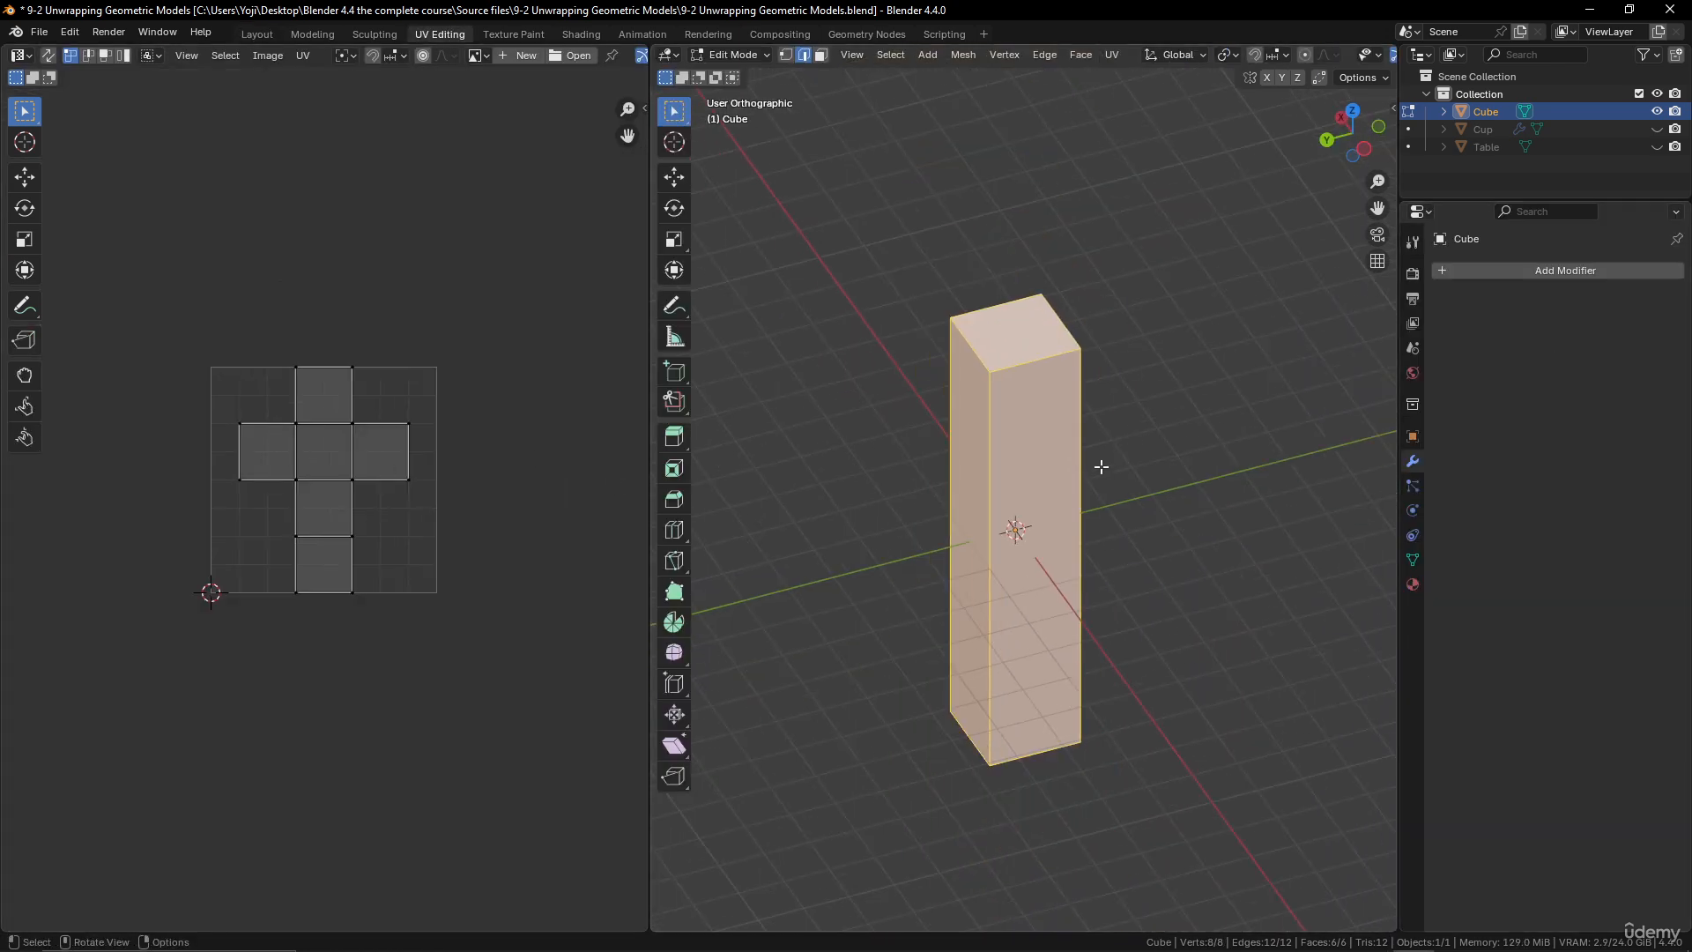
pyautogui.click(1413, 560)
pyautogui.click(1472, 542)
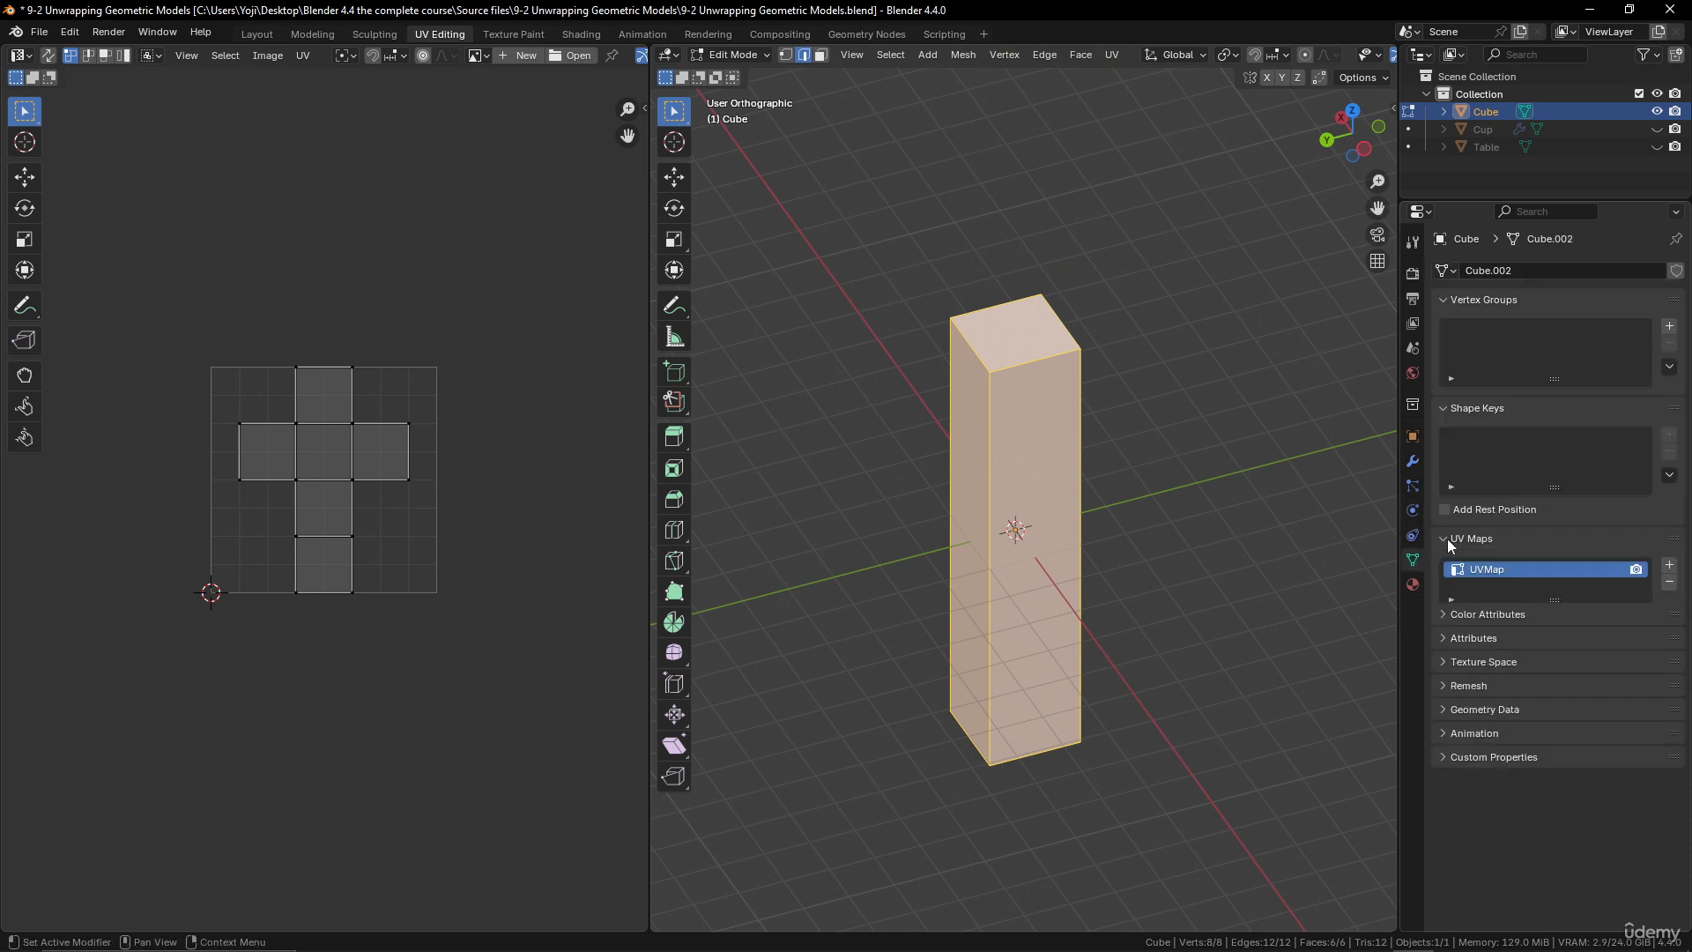
pyautogui.click(1671, 584)
pyautogui.scroll(-1, 980, 298)
pyautogui.scroll(3, 977, 296)
pyautogui.moveTo(975, 295); pyautogui.dragTo(994, 297, button='middle')
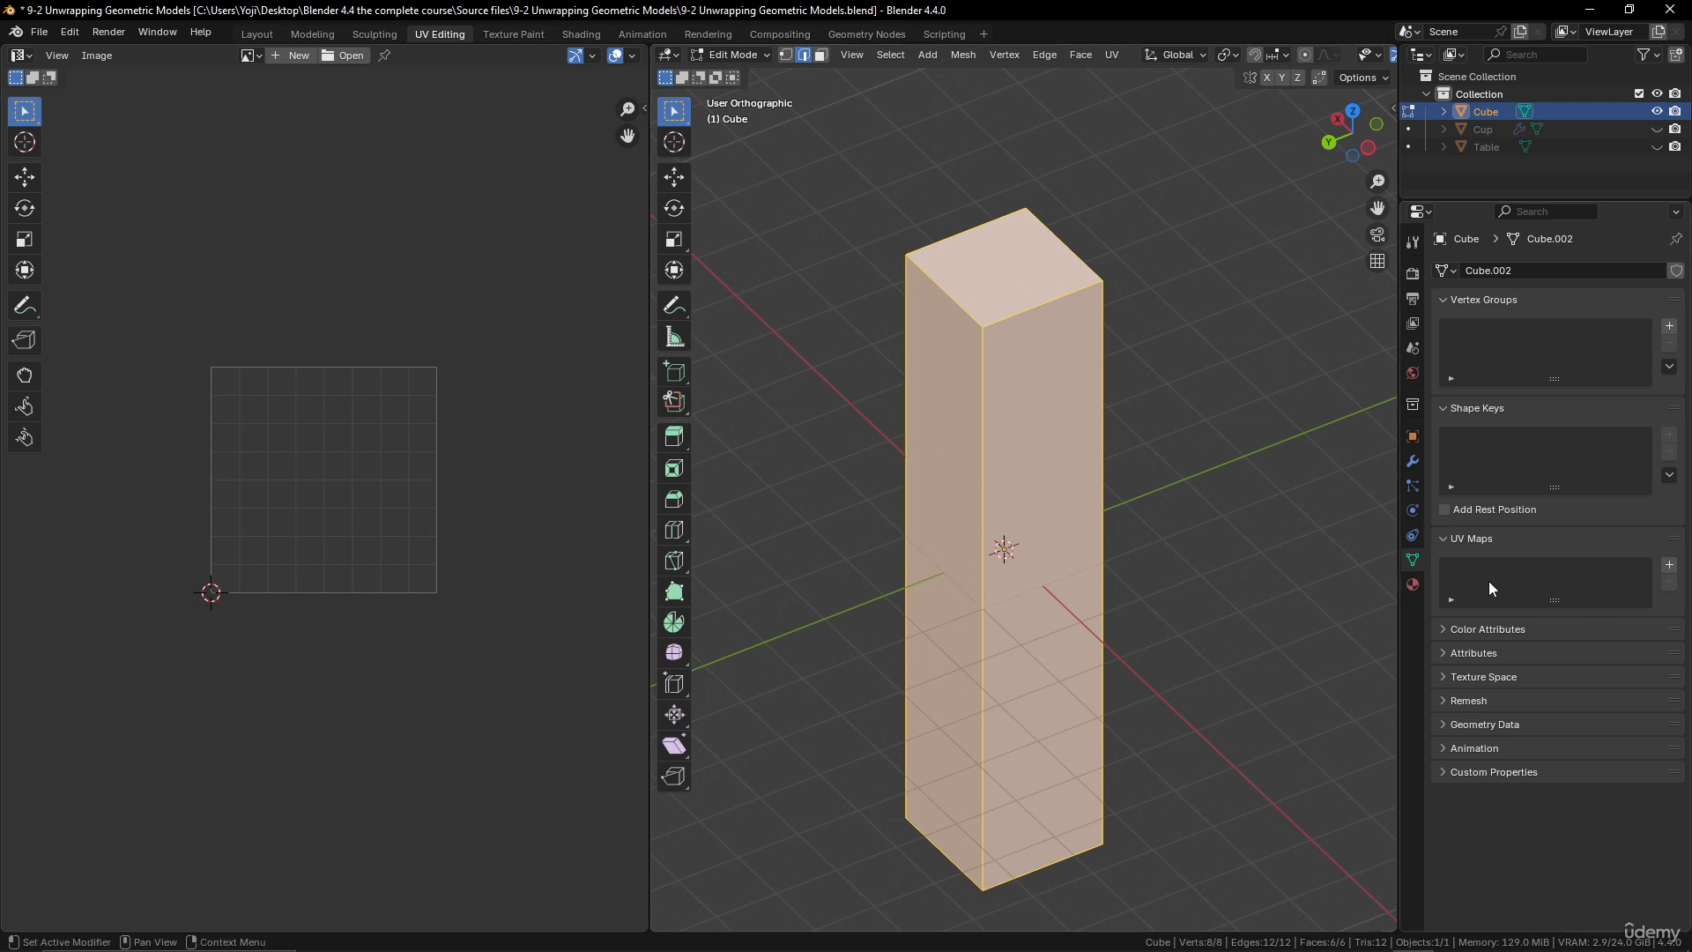
# - Select a single vertical edge of the stretched box
pyautogui.moveTo(1031, 584); pyautogui.dragTo(1097, 575, button='middle')
pyautogui.scroll(-3, 1078, 582)
pyautogui.moveTo(857, 578); pyautogui.dragTo(1029, 539, button='middle')
pyautogui.moveTo(1053, 442); pyautogui.dragTo(1002, 419, button='middle')
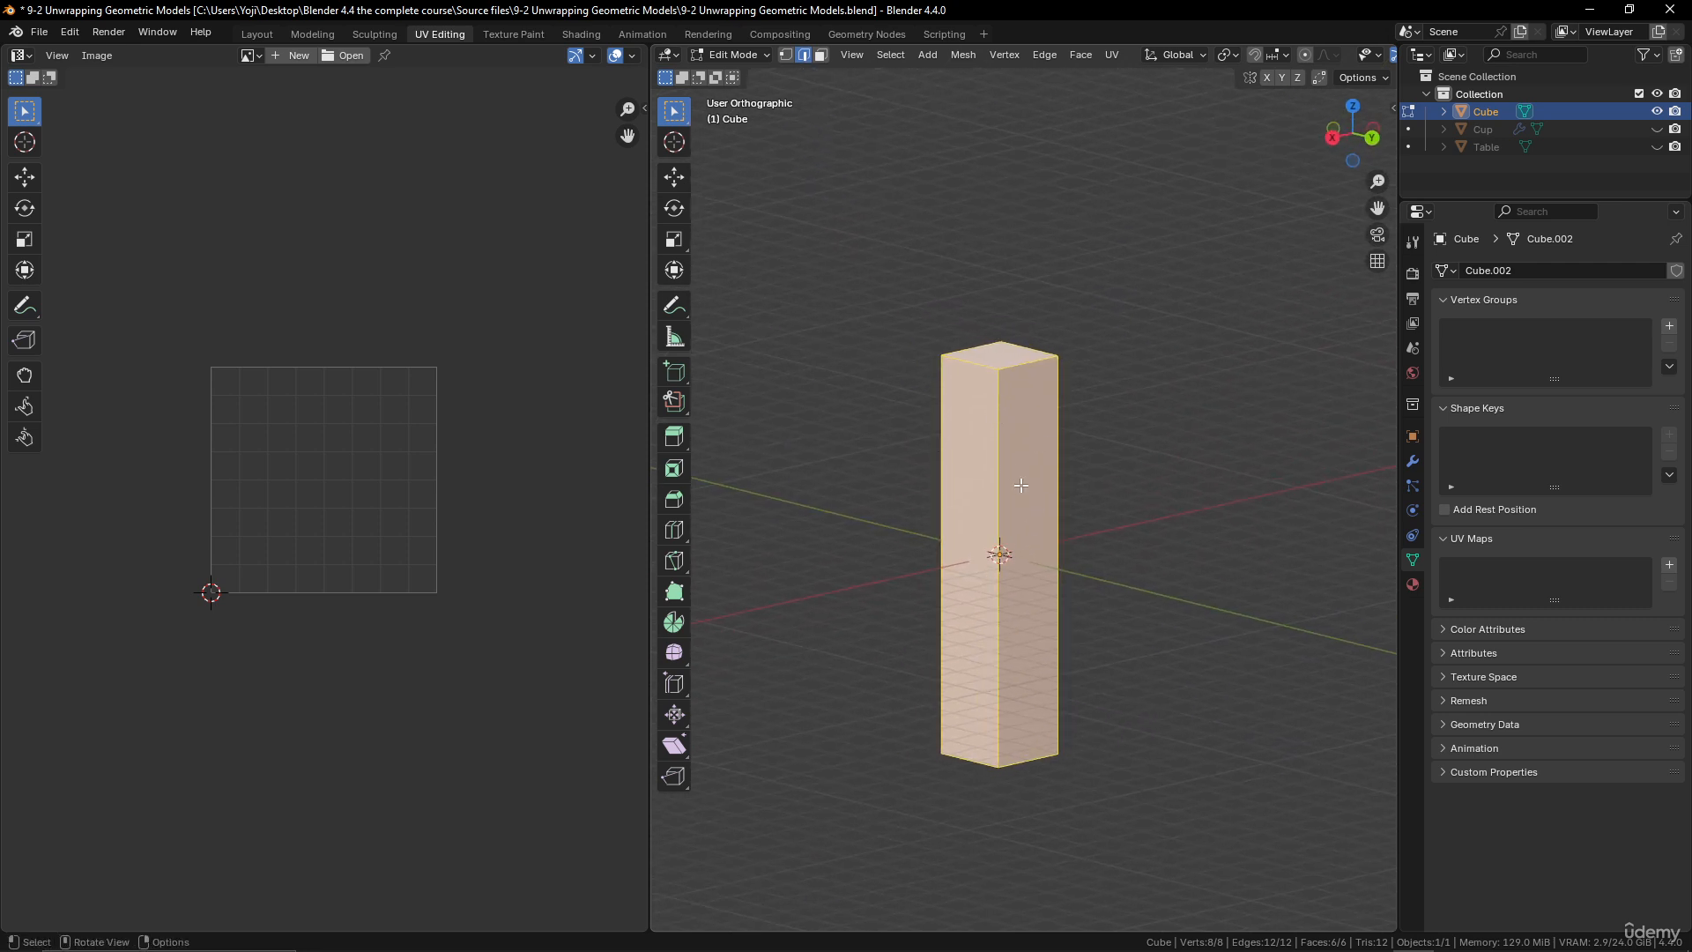
pyautogui.click(1002, 458)
pyautogui.moveTo(1075, 597); pyautogui.dragTo(944, 549, button='middle')
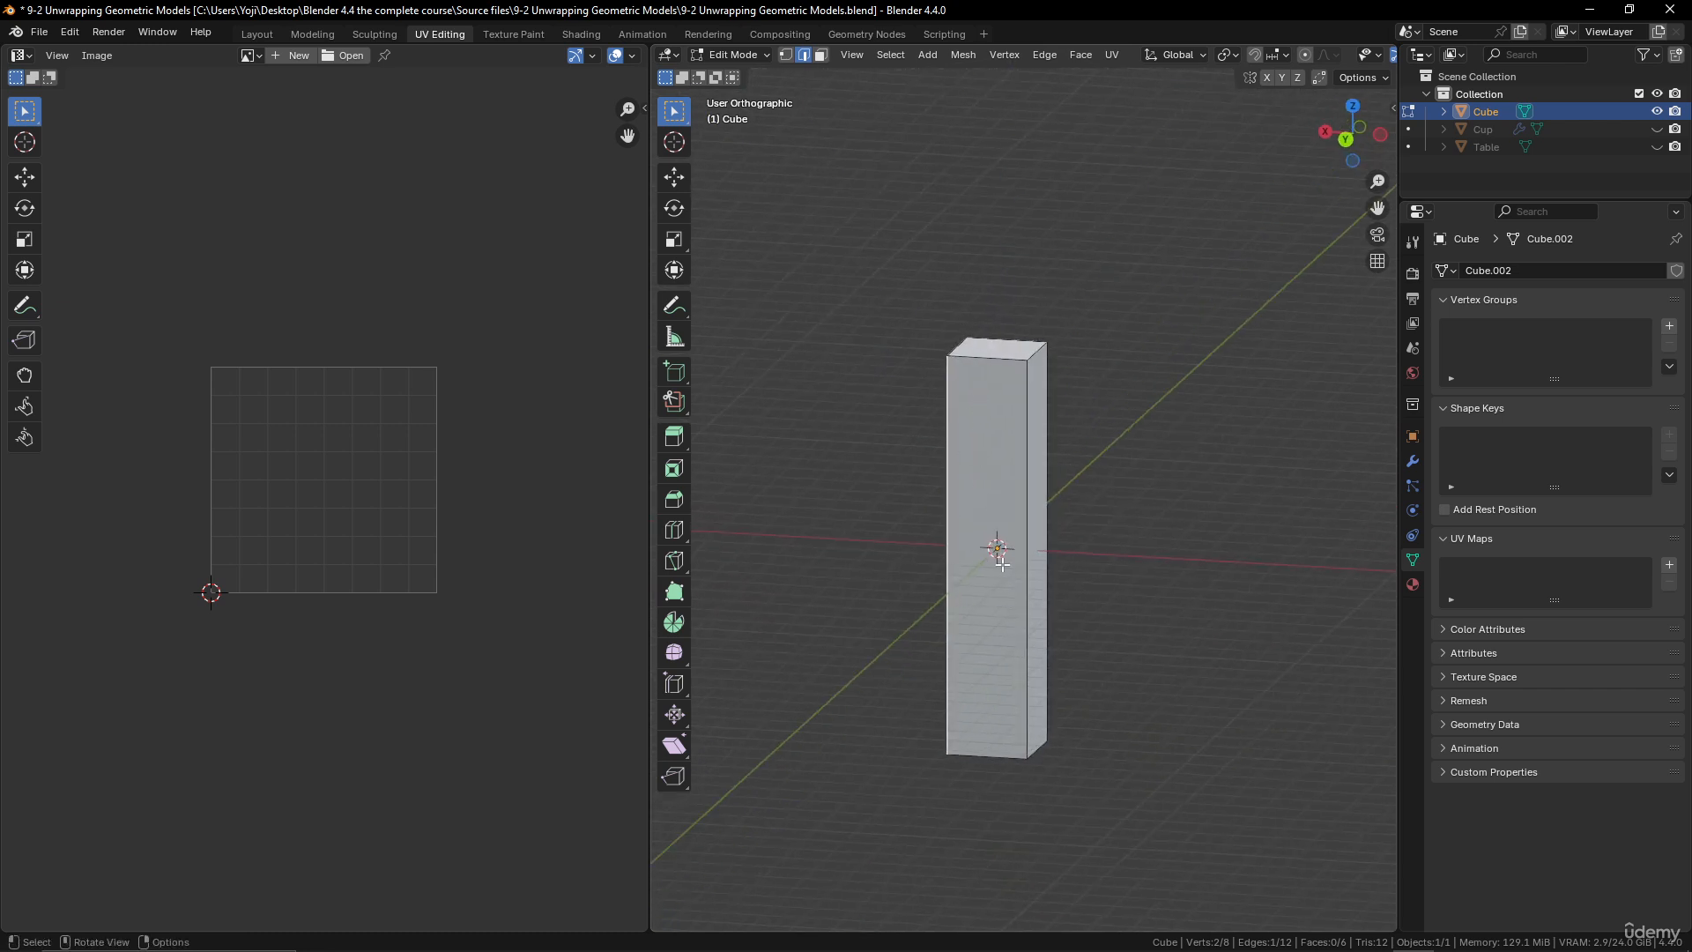
pyautogui.click(1028, 454)
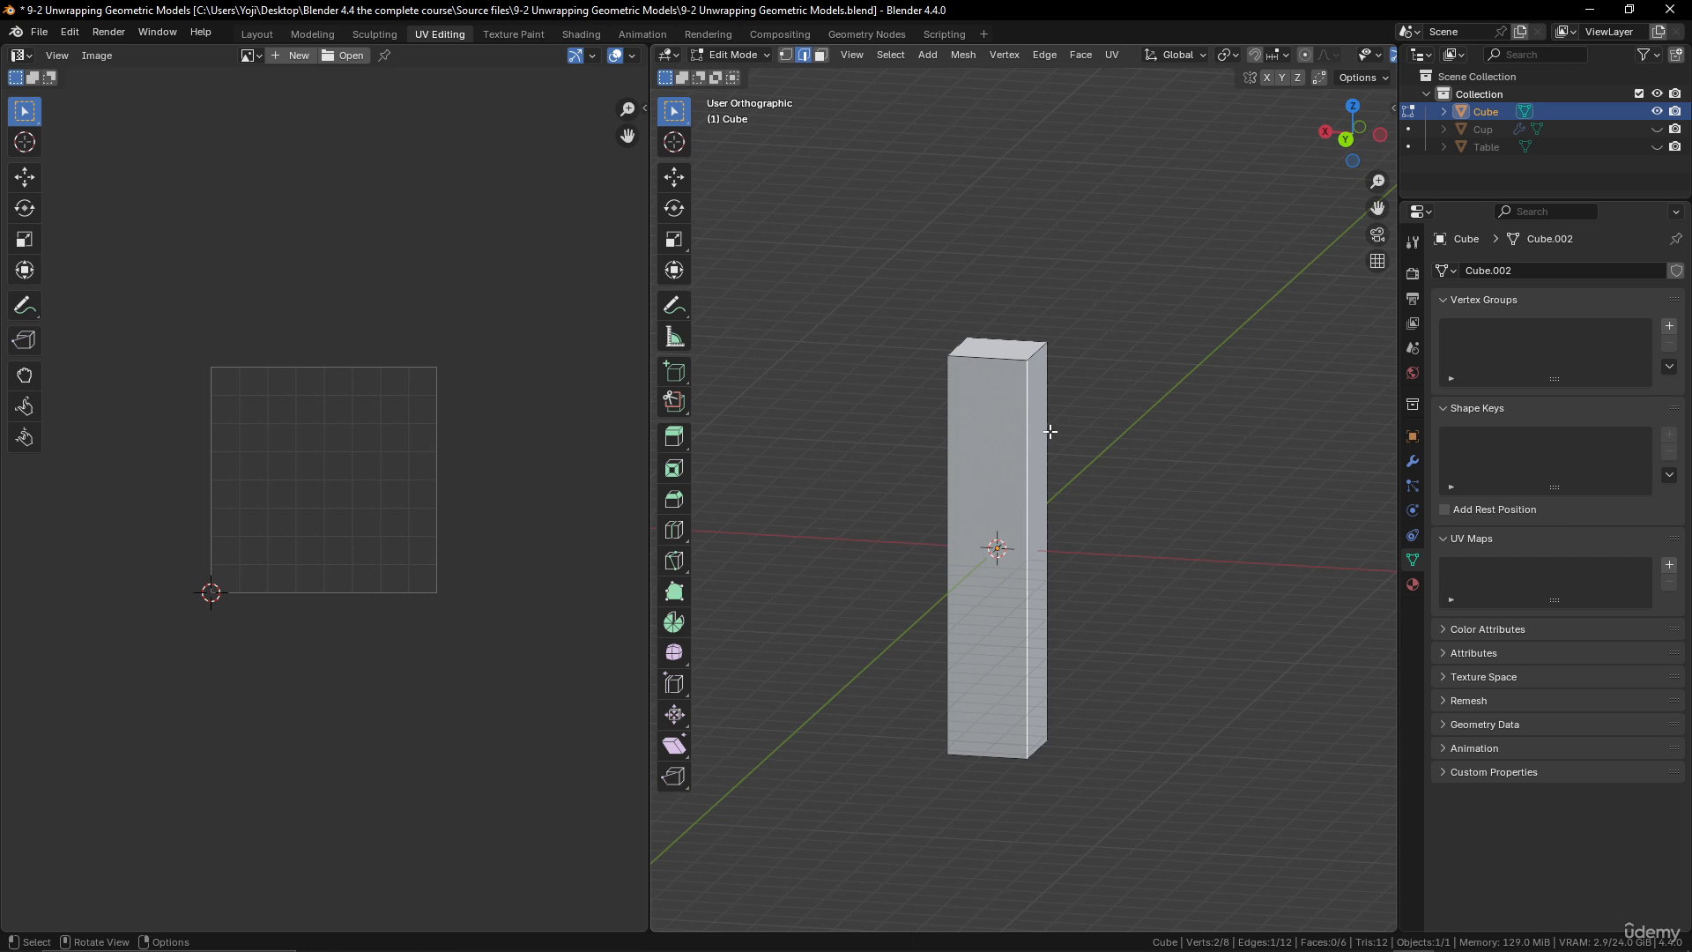
pyautogui.click(1048, 431)
pyautogui.click(950, 444)
pyautogui.moveTo(969, 551); pyautogui.dragTo(1022, 610, button='middle')
pyautogui.scroll(3, 1023, 596)
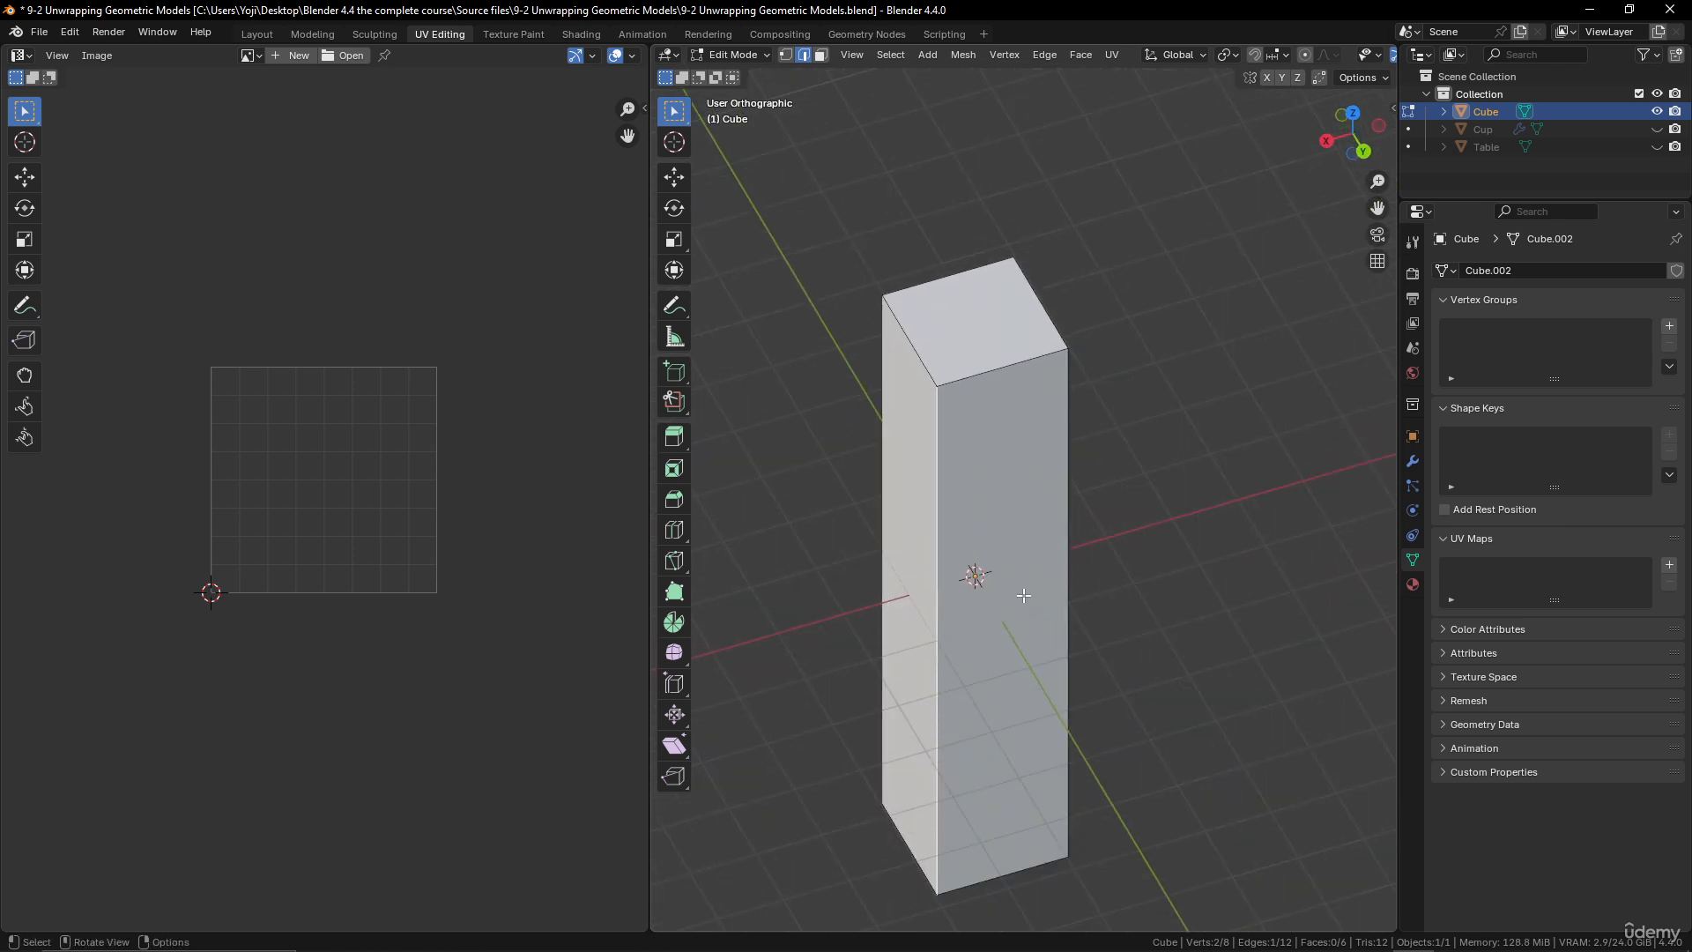
pyautogui.keyDown('shift'); pyautogui.click(1001, 368); pyautogui.keyUp('shift')
pyautogui.keyDown('shift'); pyautogui.click(1053, 317); pyautogui.keyUp('shift')
pyautogui.keyDown('shift'); pyautogui.click(985, 268); pyautogui.keyUp('shift')
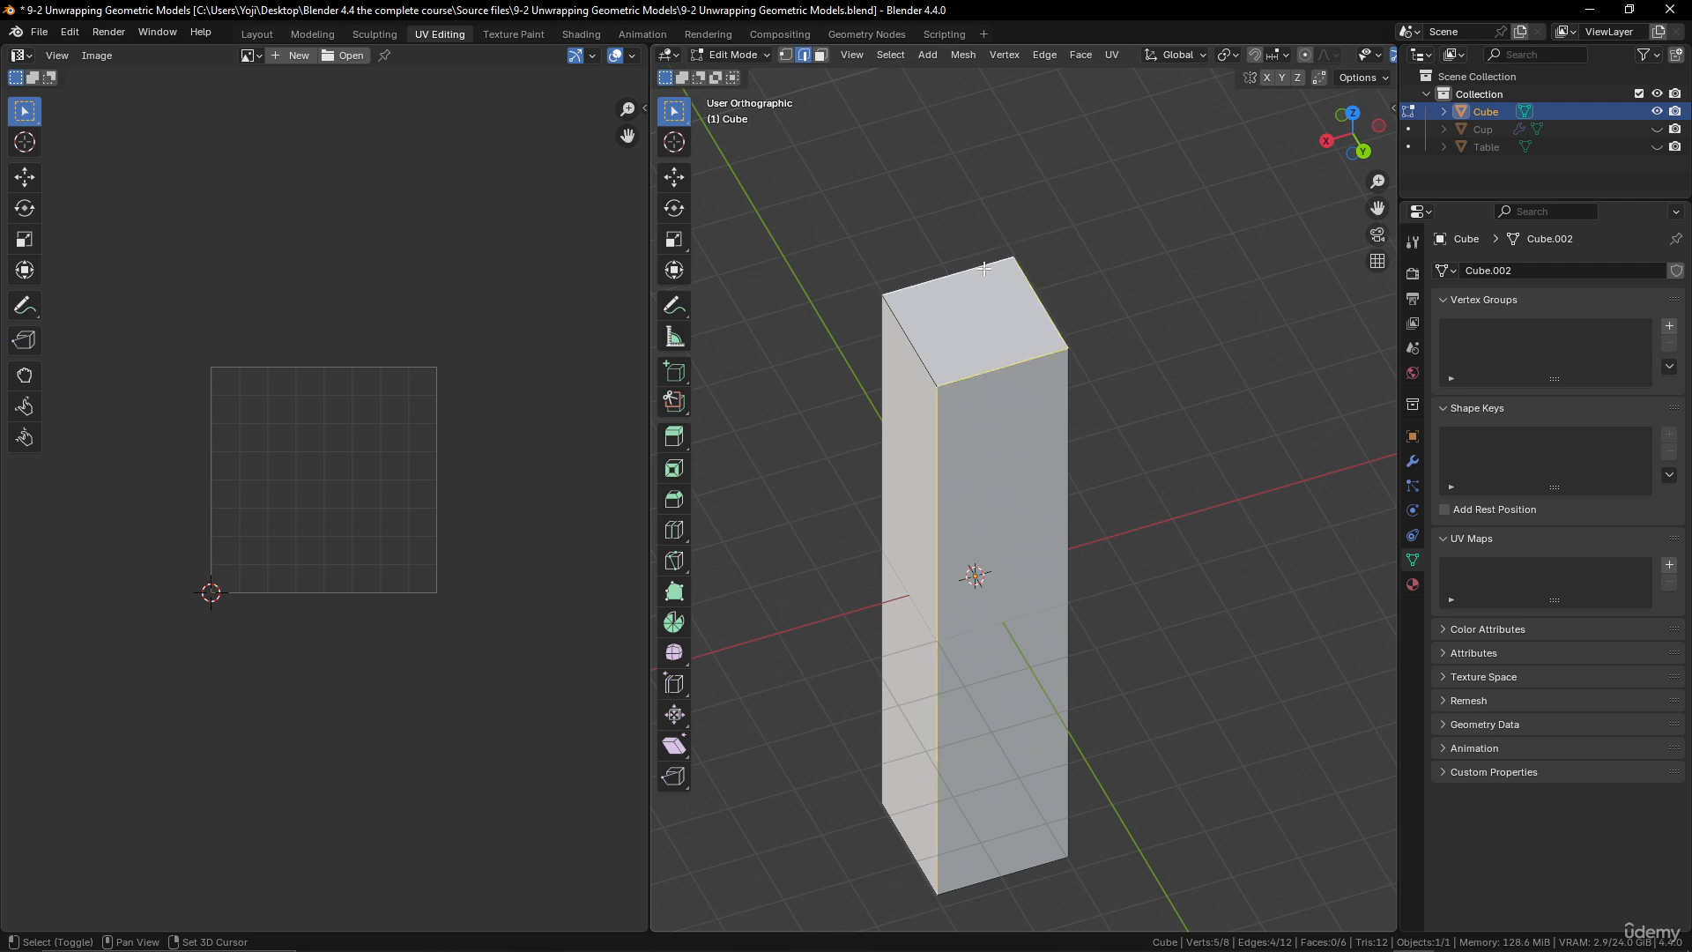
pyautogui.moveTo(985, 268); pyautogui.dragTo(988, 279, button='middle')
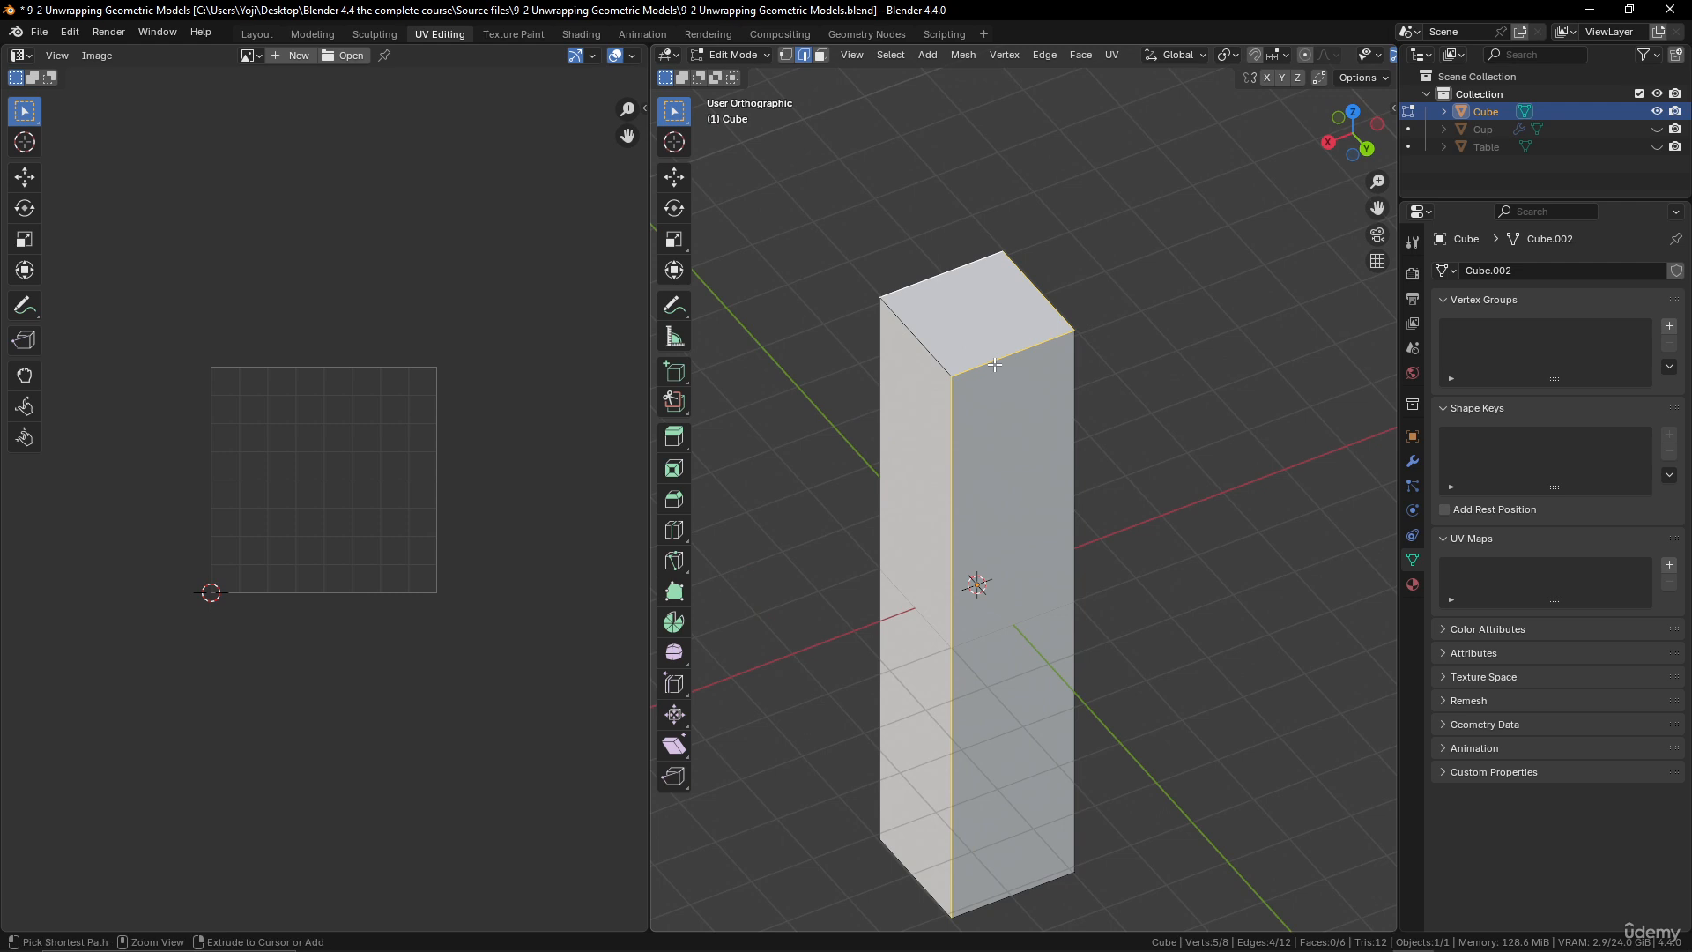
pyautogui.hotkey('ctrl', 'z')
pyautogui.hotkey('ctrl', 'z')
pyautogui.hotkey('ctrl', 'z')
# - Change the viewport to solid shading and add three edges of the top face to the vertical edge selection, leaving out the front one
pyautogui.scroll(2, 1007, 380)
pyautogui.keyDown('shift'); pyautogui.moveTo(1018, 379); pyautogui.dragTo(1050, 449, button='middle'); pyautogui.keyUp('shift')
pyautogui.moveTo(1269, 58); pyautogui.dragTo(1056, 79, button='middle')
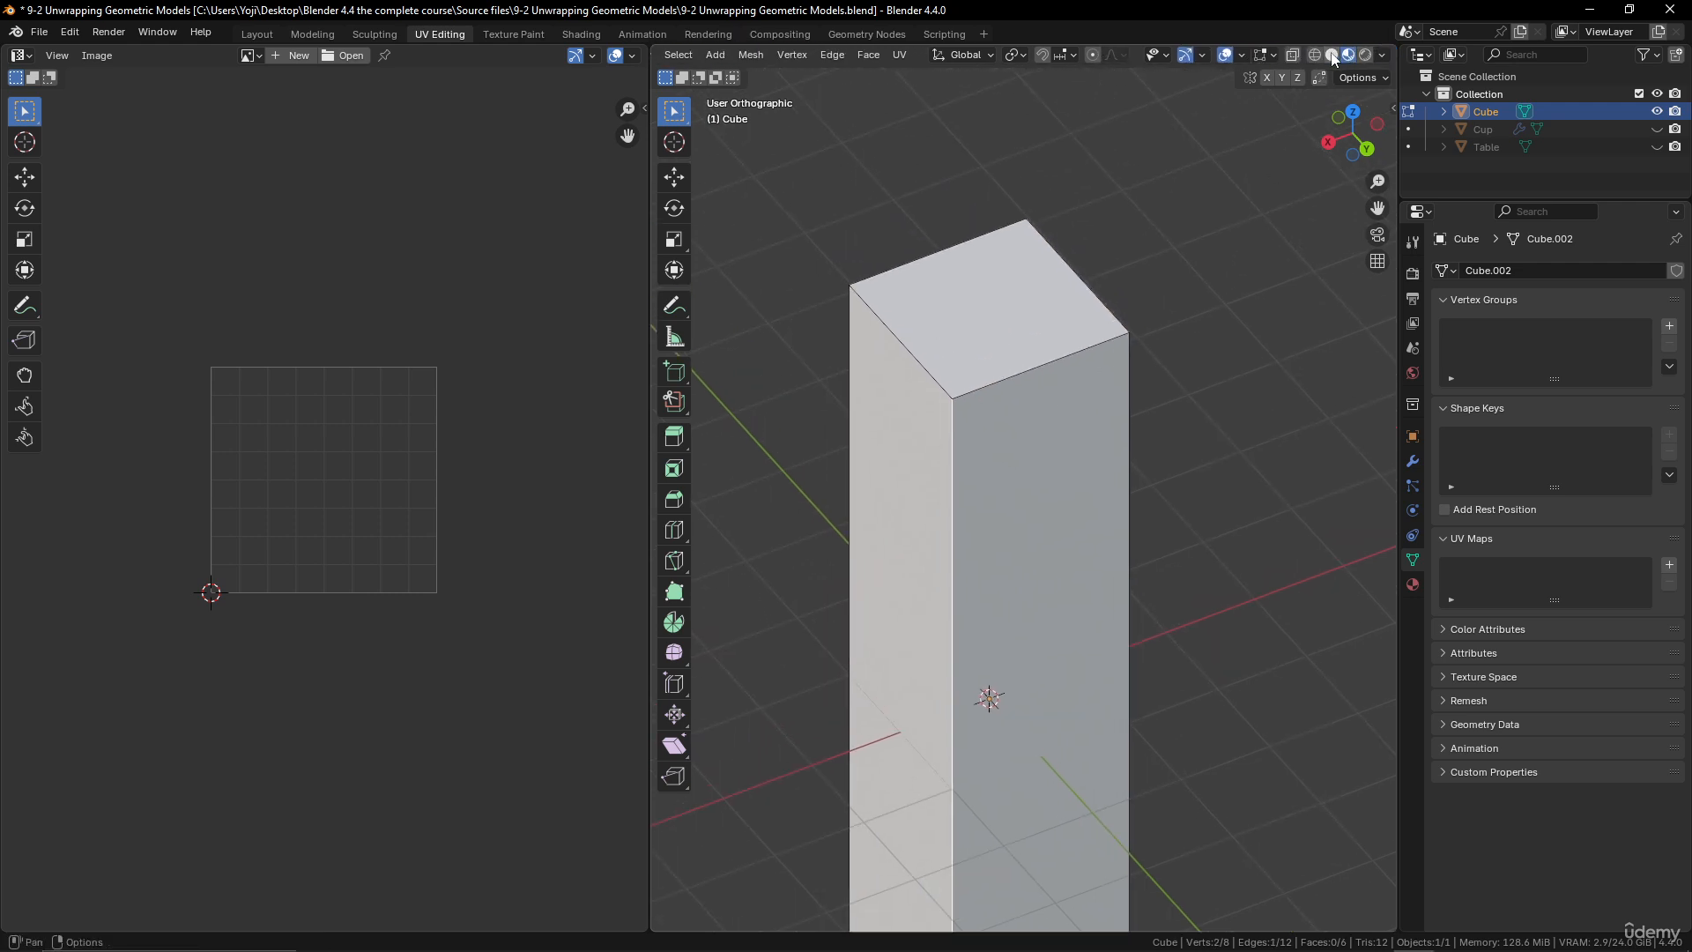
pyautogui.click(1332, 55)
pyautogui.keyDown('shift'); pyautogui.click(917, 355); pyautogui.keyUp('shift')
pyautogui.keyDown('shift'); pyautogui.click(935, 253); pyautogui.keyUp('shift')
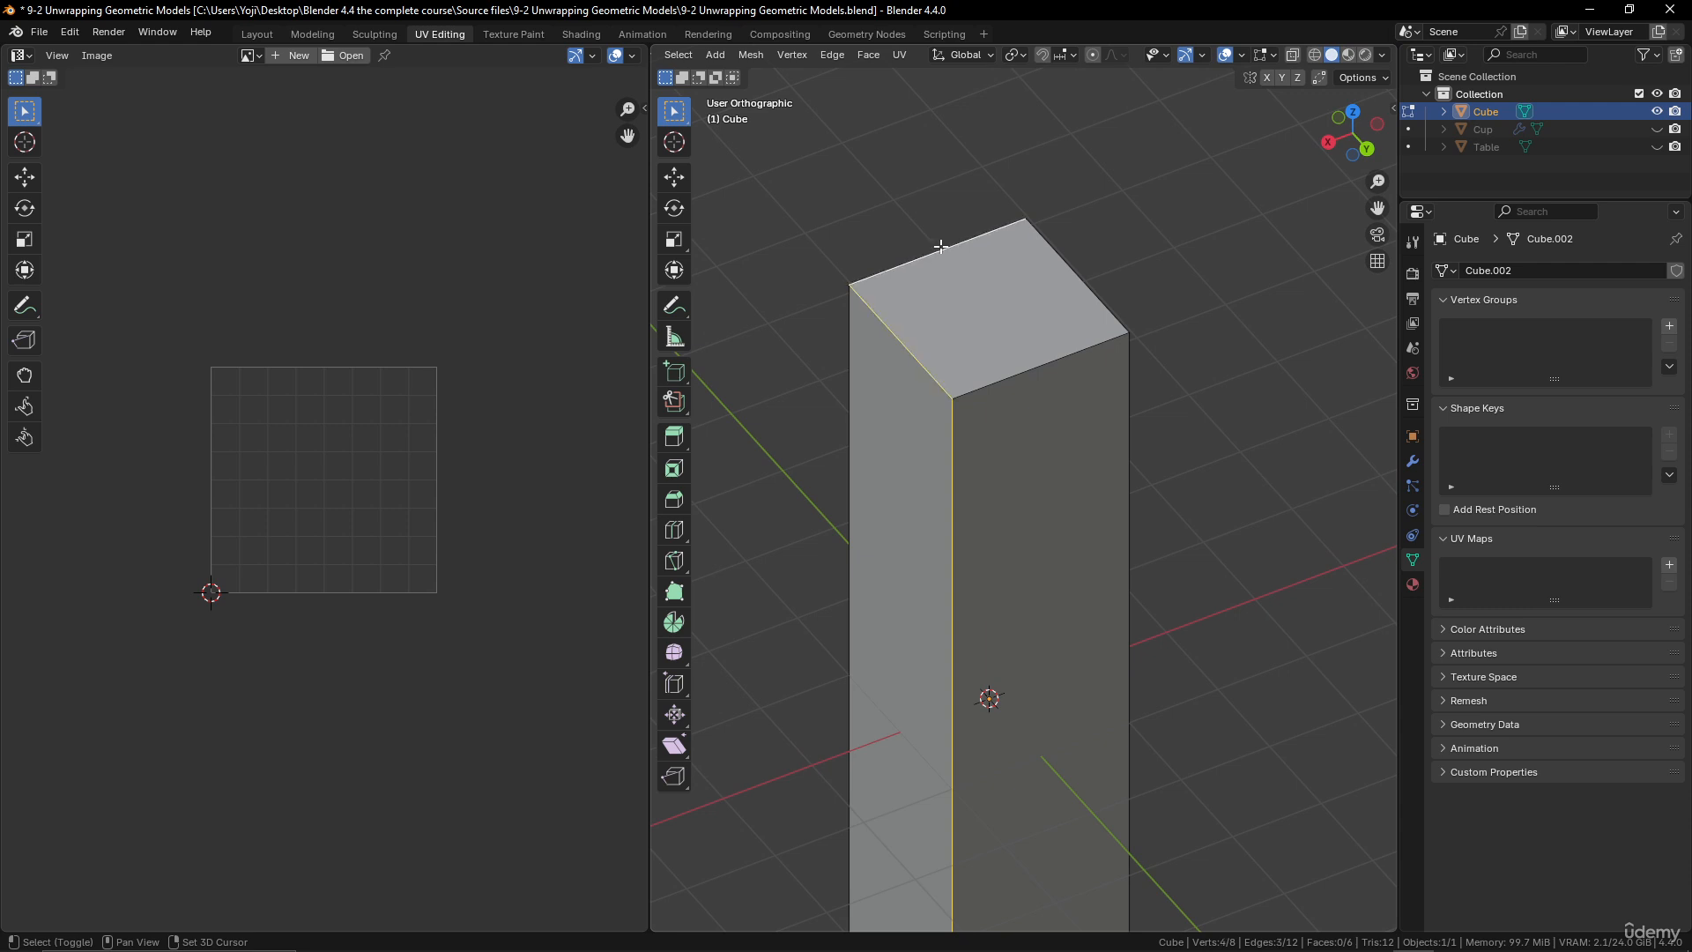
pyautogui.keyDown('shift'); pyautogui.click(1070, 267); pyautogui.keyUp('shift')
# - Add three edges of the box's bottom face to the selection, leaving one bottom edge unselected
pyautogui.moveTo(1070, 267); pyautogui.dragTo(979, 573, button='middle')
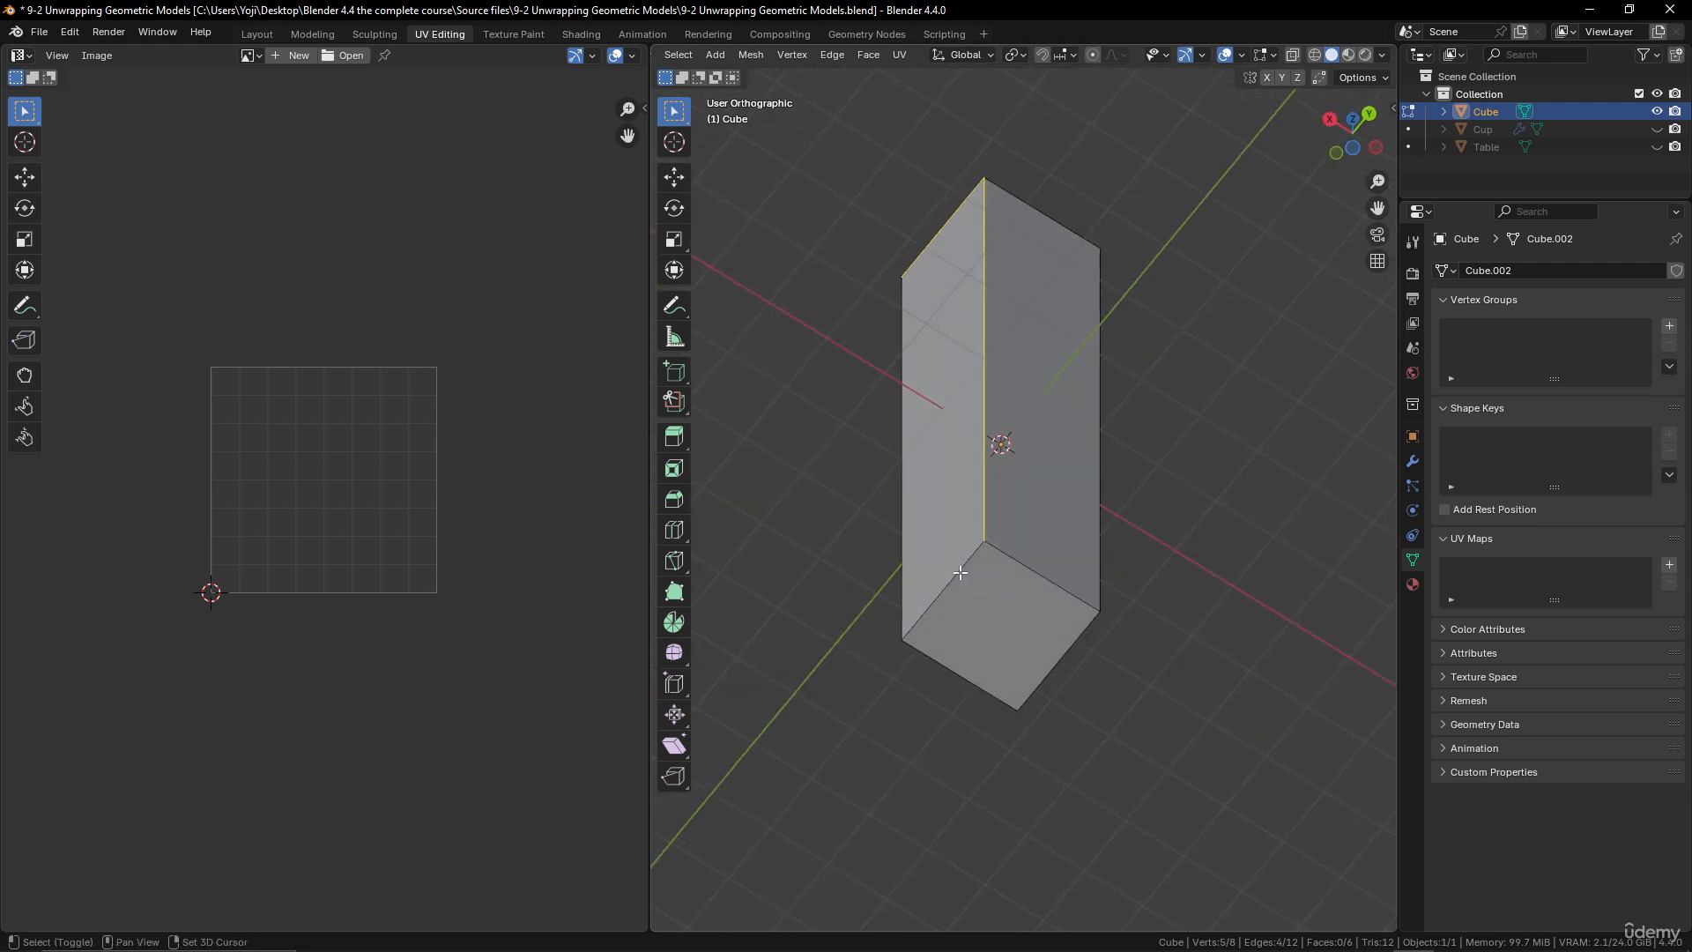
pyautogui.keyDown('shift'); pyautogui.click(953, 578); pyautogui.keyUp('shift')
pyautogui.keyDown('shift'); pyautogui.click(958, 674); pyautogui.keyUp('shift')
pyautogui.keyDown('shift'); pyautogui.click(1058, 662); pyautogui.keyUp('shift')
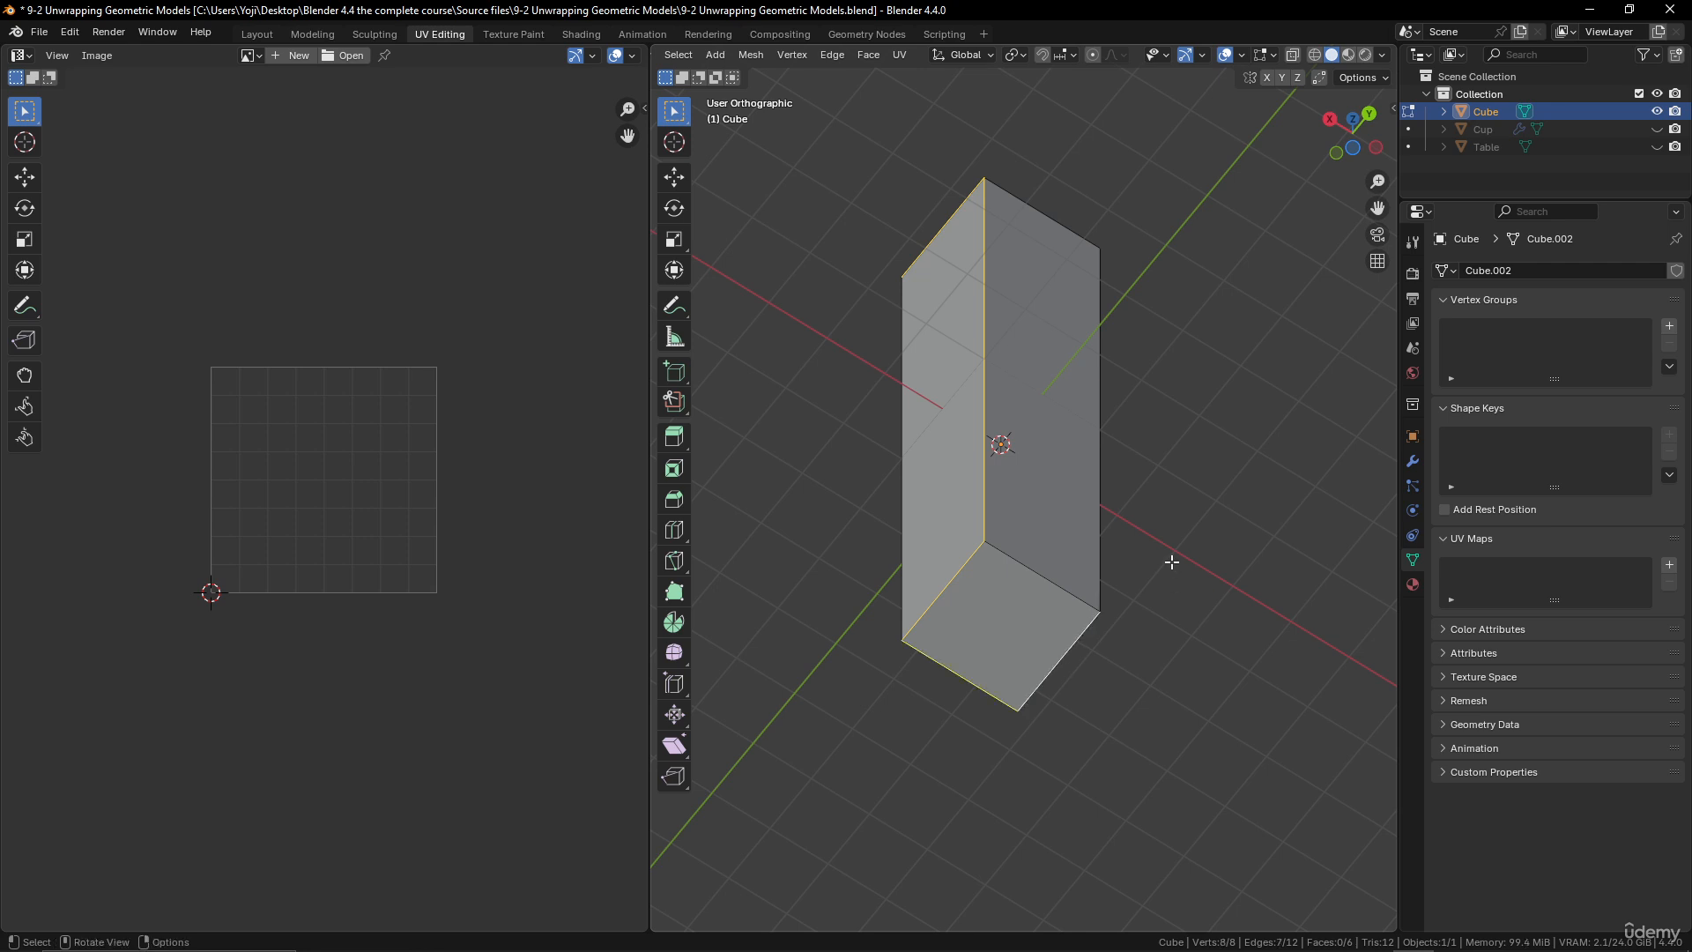
pyautogui.moveTo(1057, 516); pyautogui.dragTo(997, 622, button='middle')
pyautogui.scroll(-2, 997, 622)
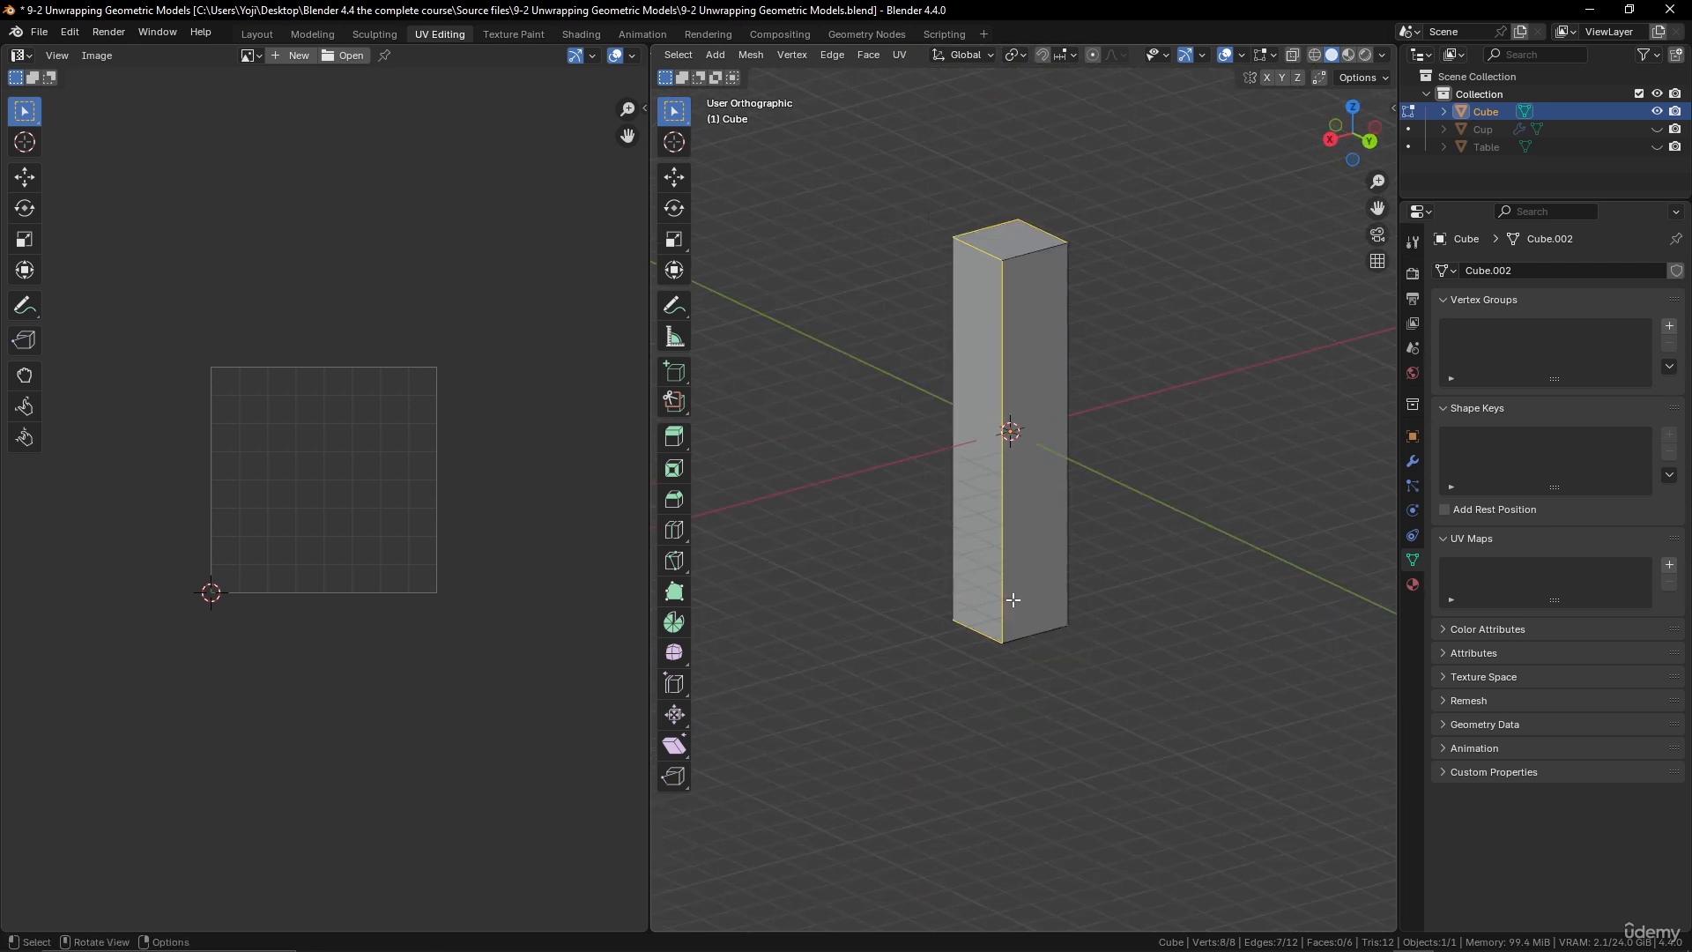
pyautogui.rightClick(1060, 536)
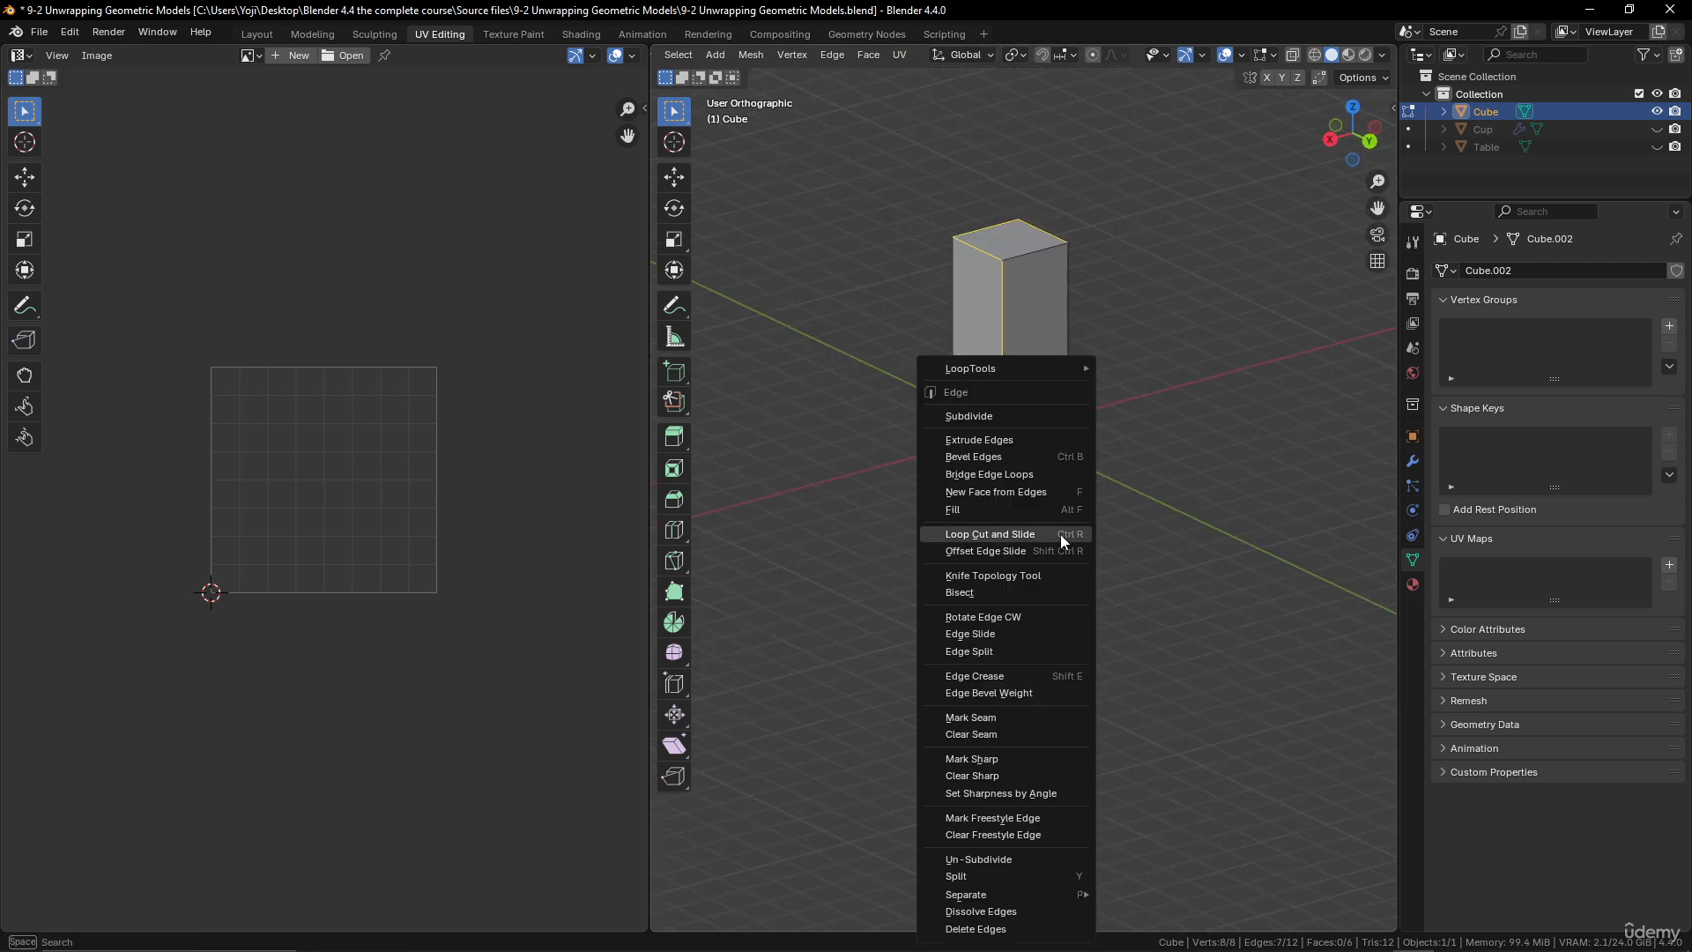
pyautogui.click(994, 759)
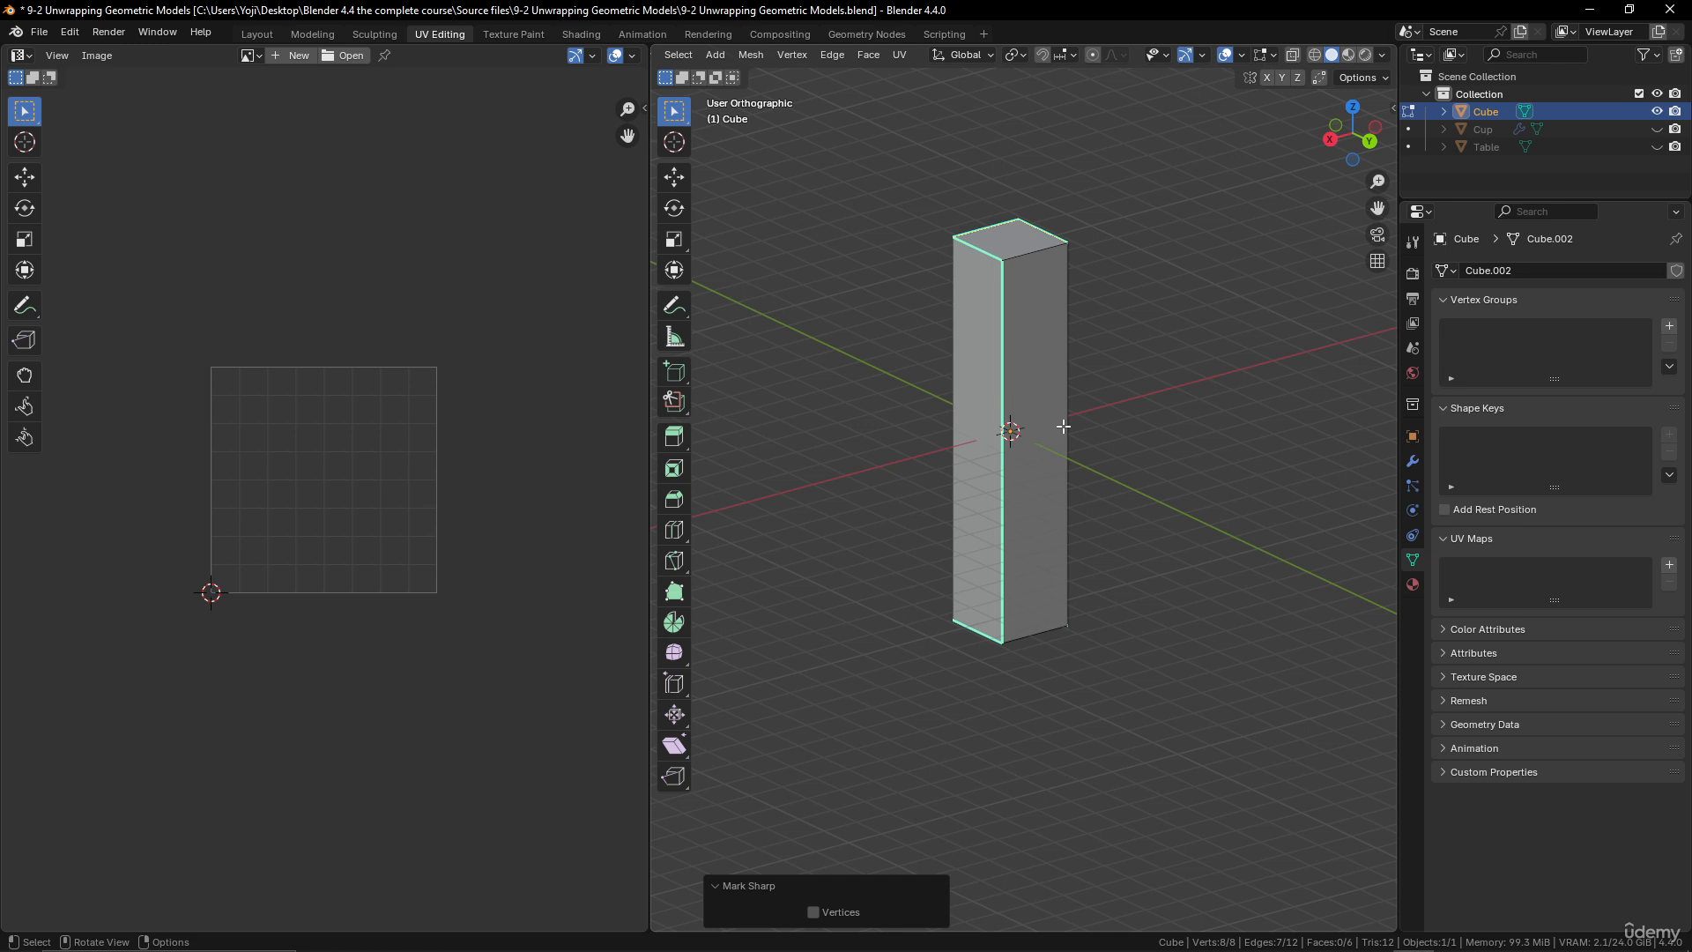
pyautogui.hotkey('ctrl', 'z')
# - Mark the selected edges as seams and unwrap the whole box with the Angle Based method
pyautogui.hotkey('ctrl', 'e')
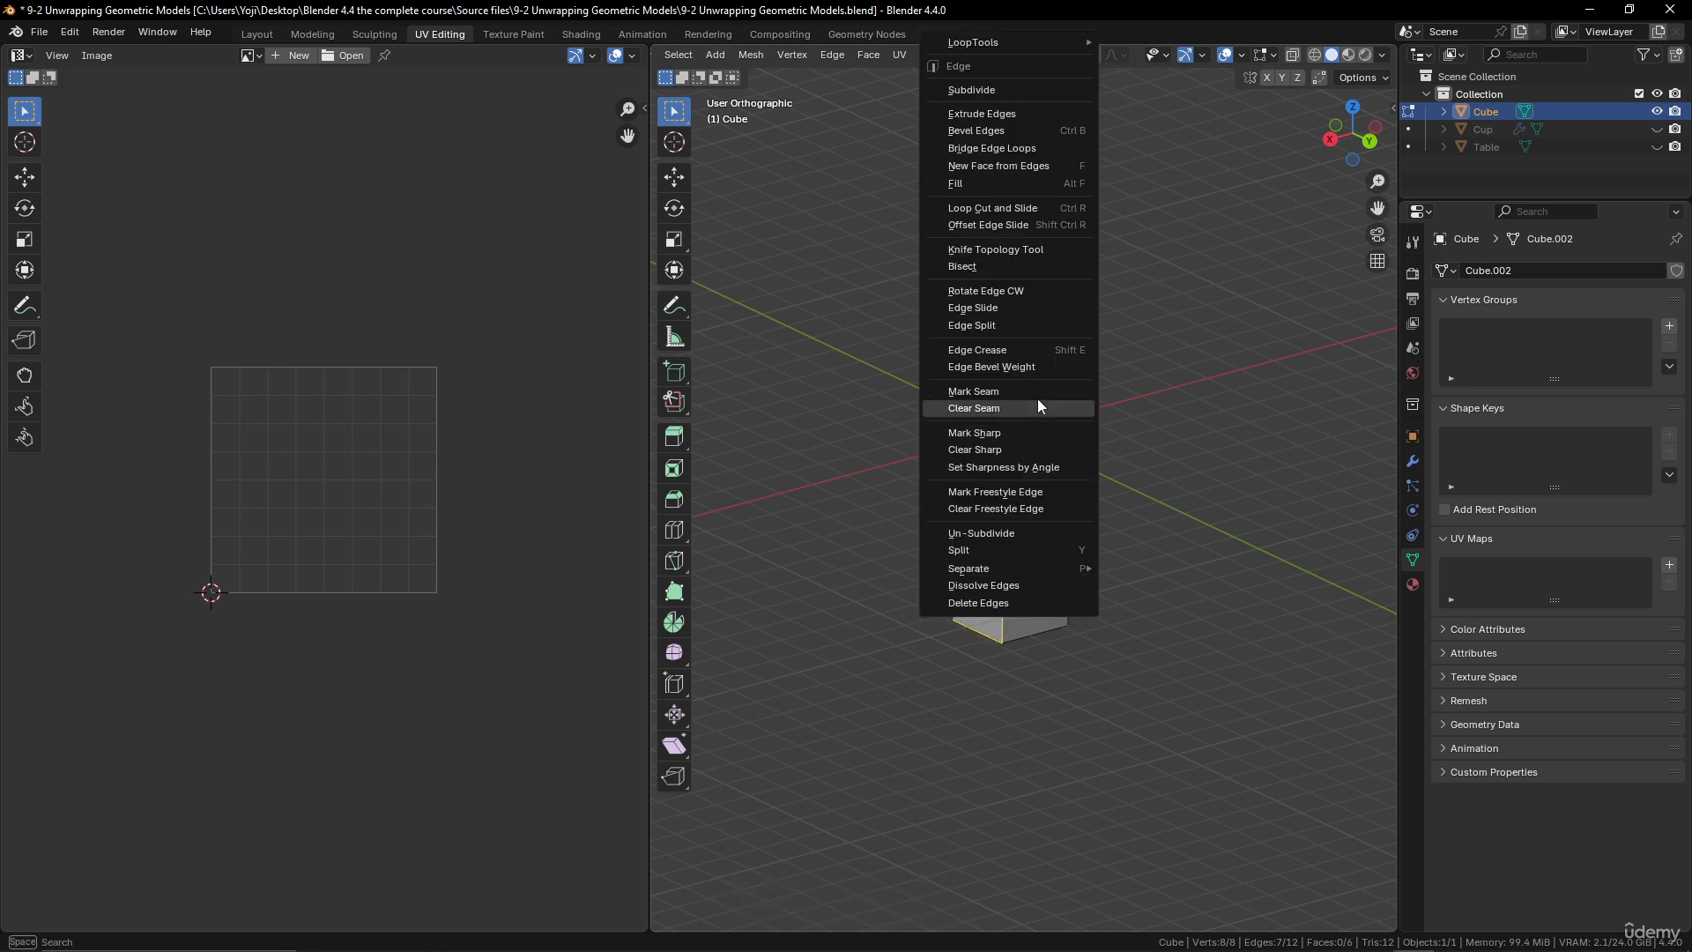
pyautogui.press('Escape')
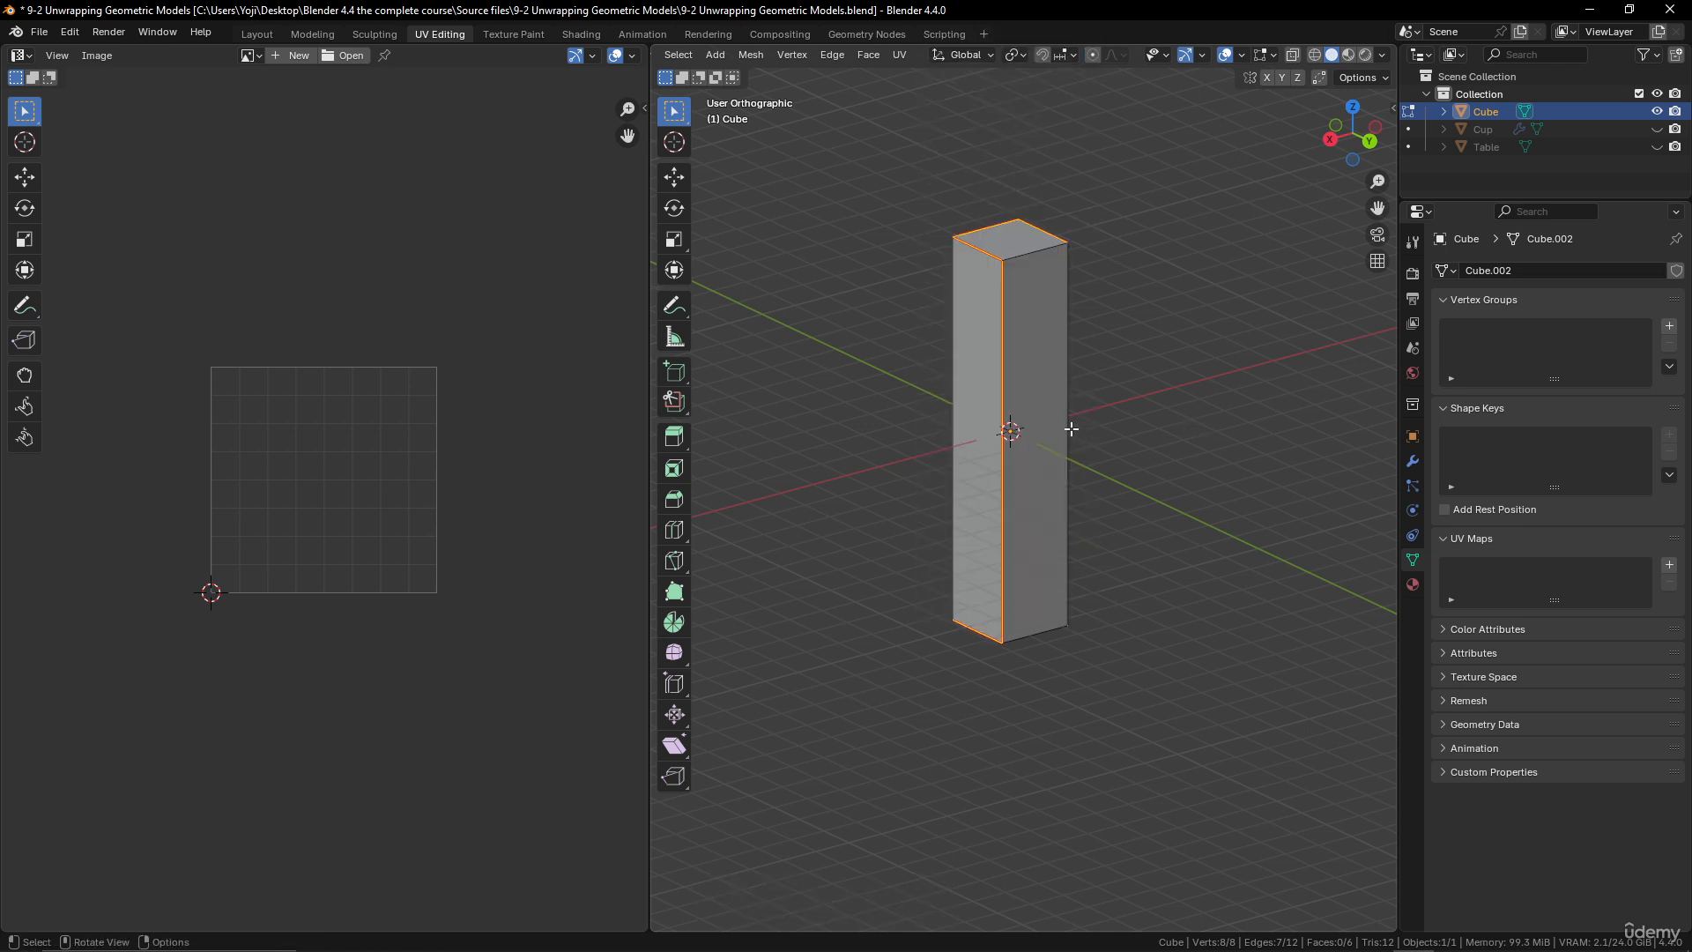
pyautogui.press('a')
pyautogui.press('u')
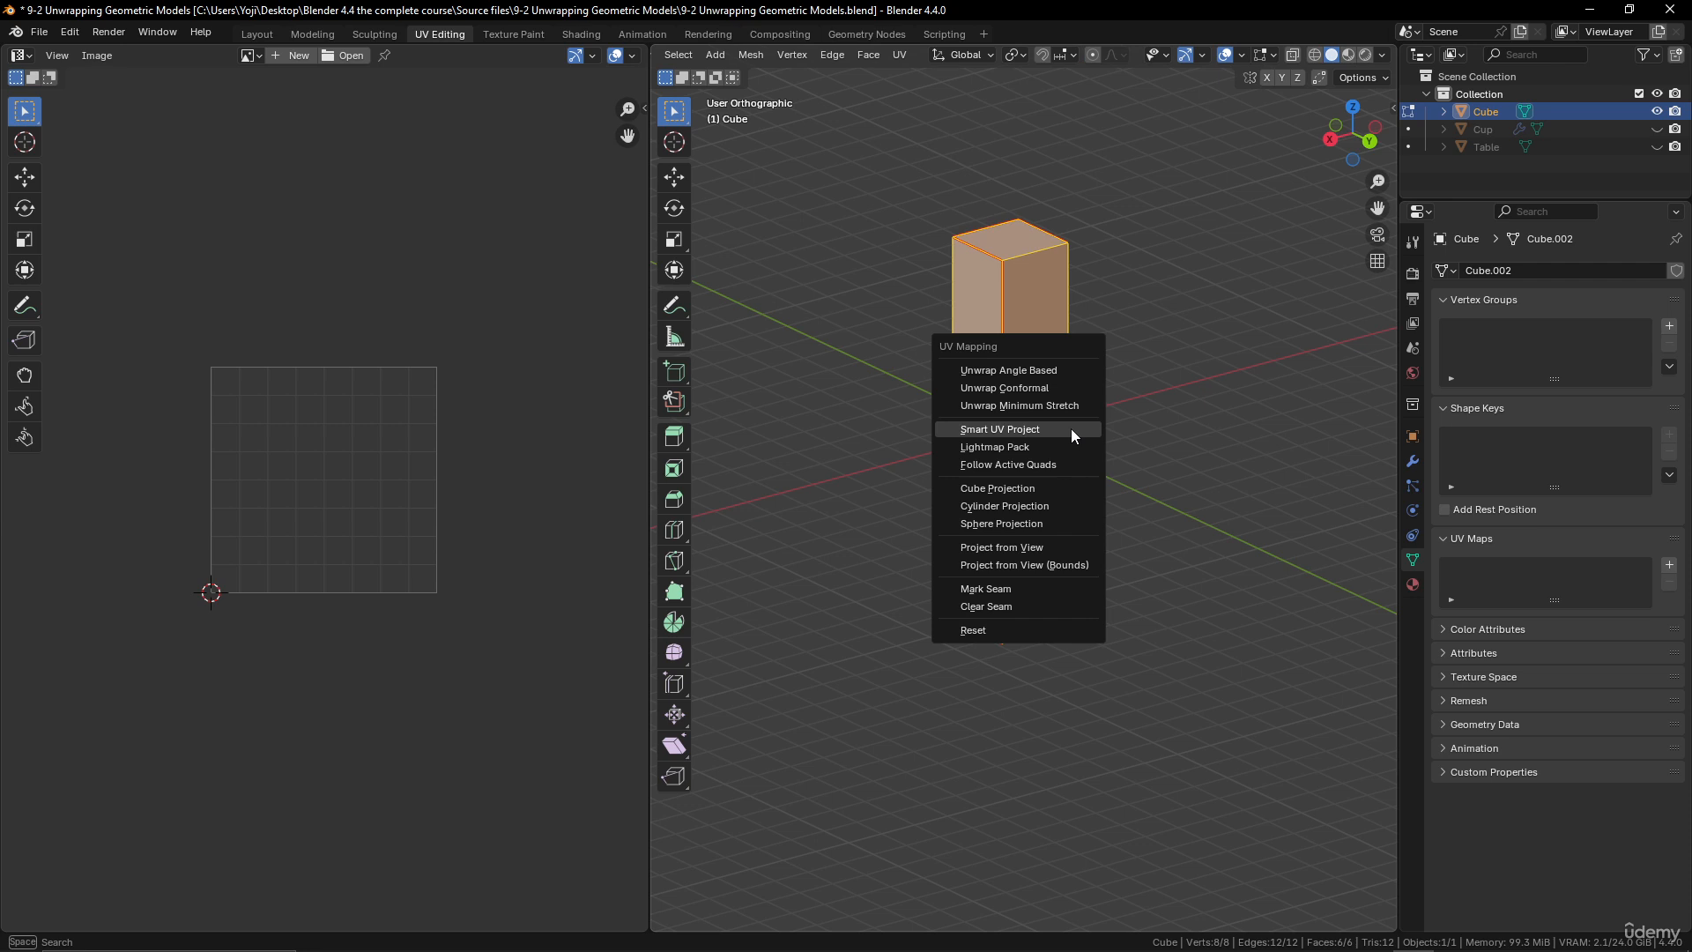
pyautogui.click(1029, 370)
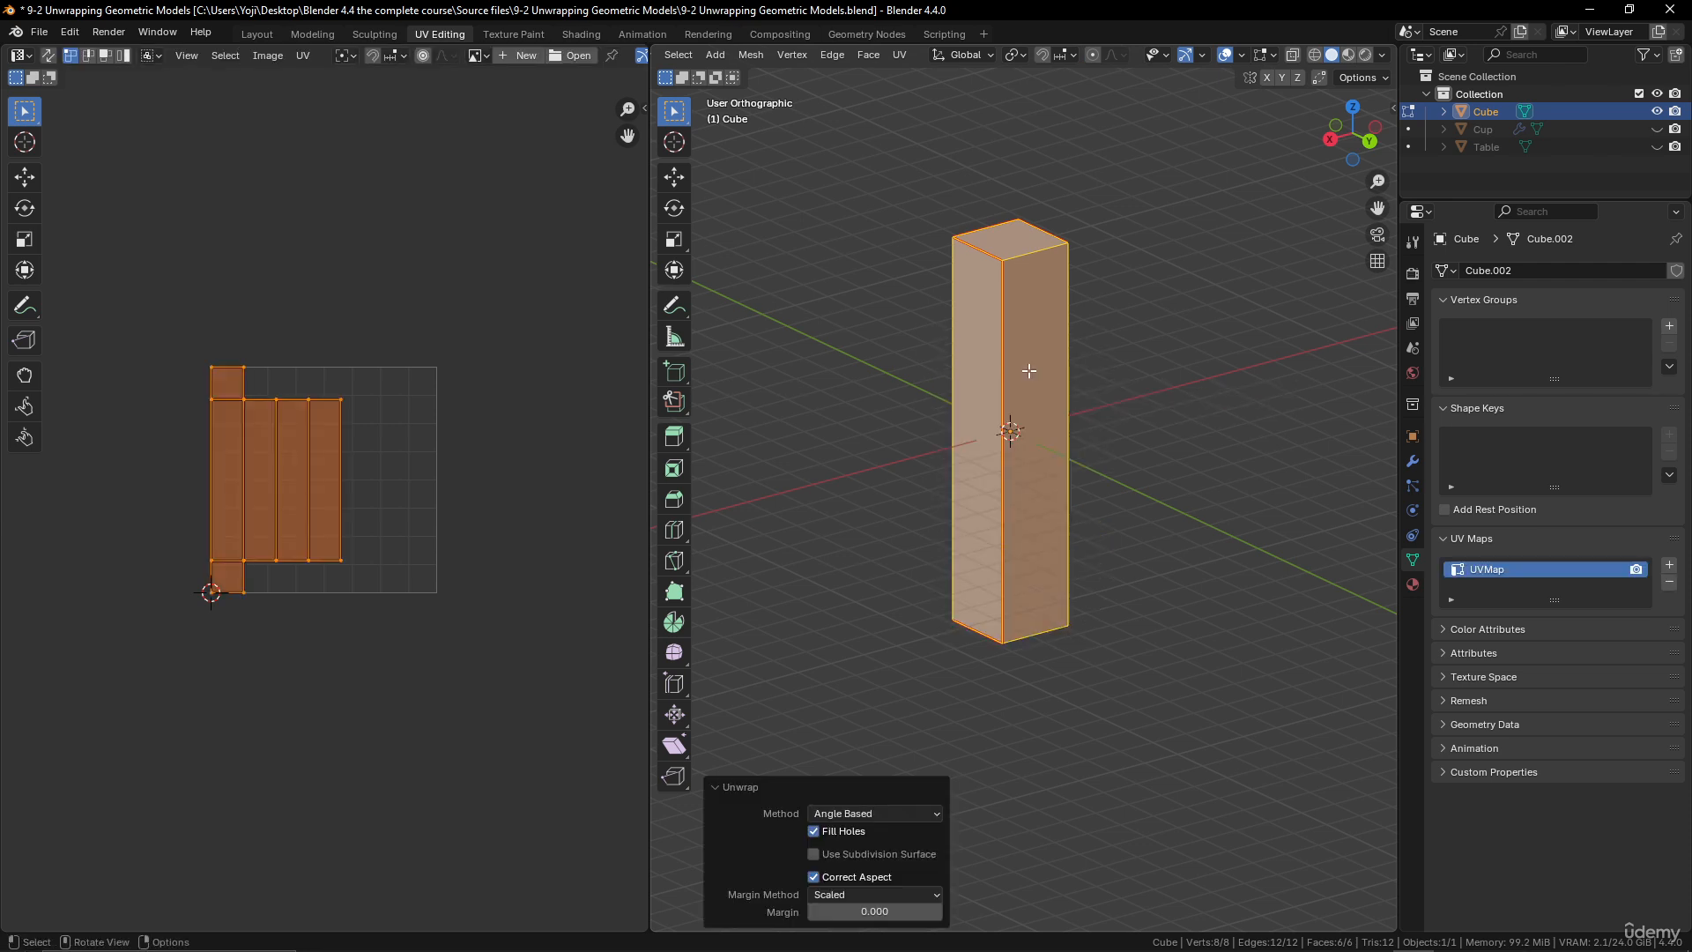
pyautogui.scroll(3, 323, 510)
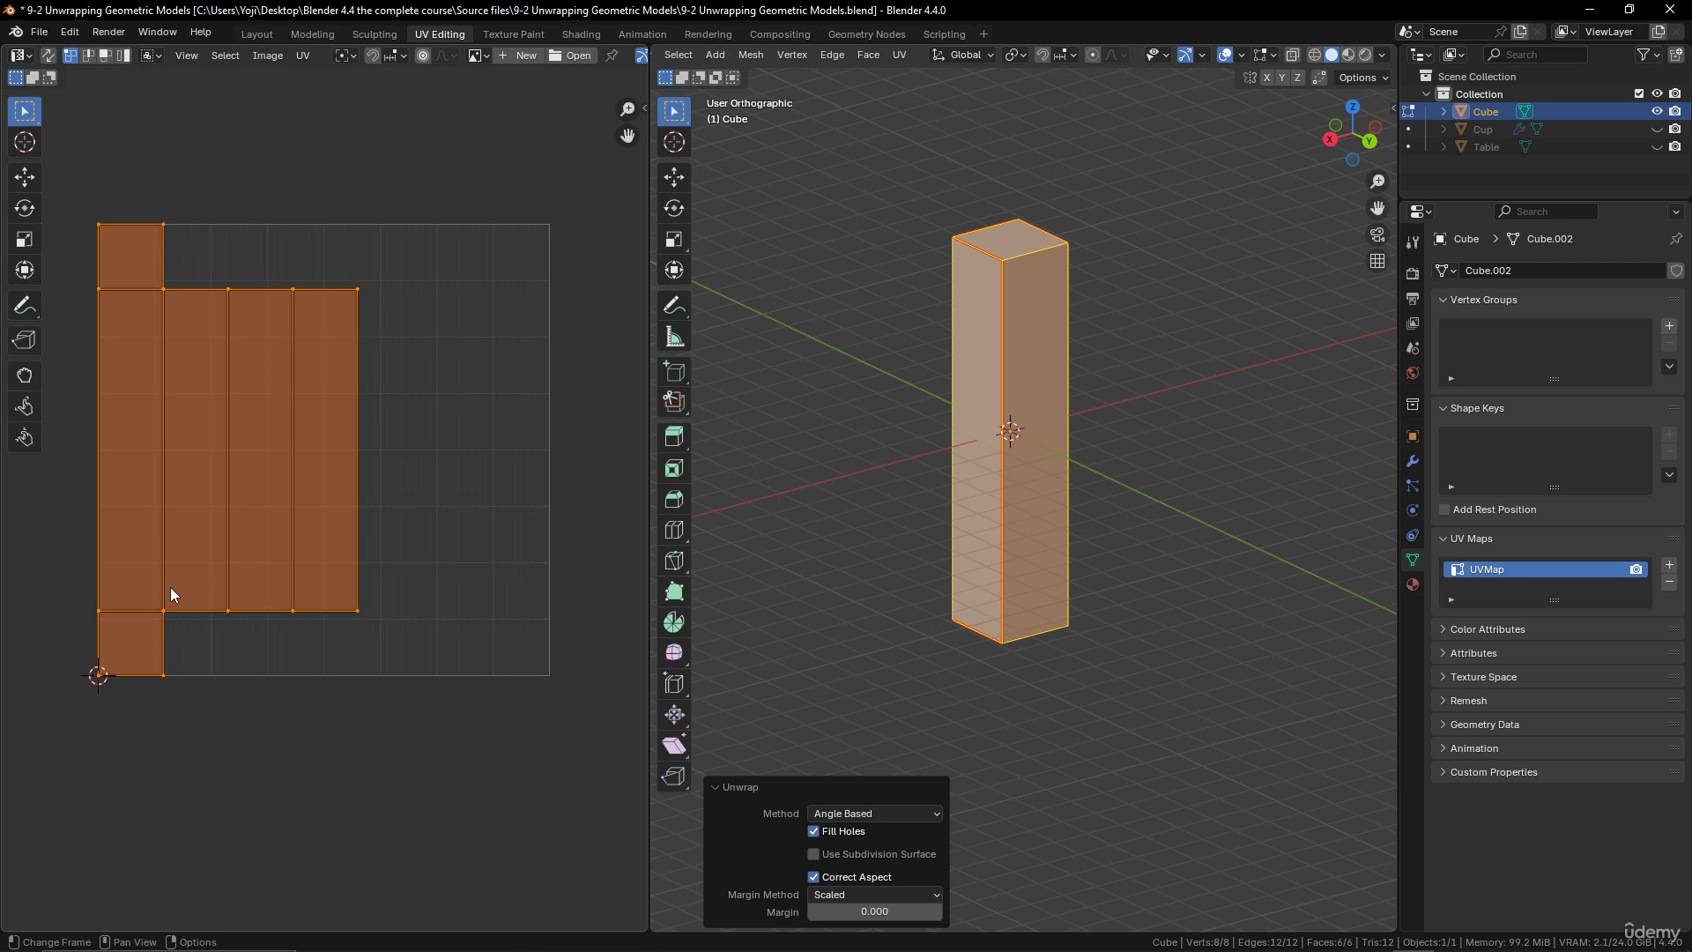
# - Clear the seam from the right edge of the box's top face
pyautogui.scroll(3, 1039, 359)
pyautogui.keyDown('shift'); pyautogui.moveTo(1091, 231); pyautogui.dragTo(1054, 676, button='middle'); pyautogui.keyUp('shift')
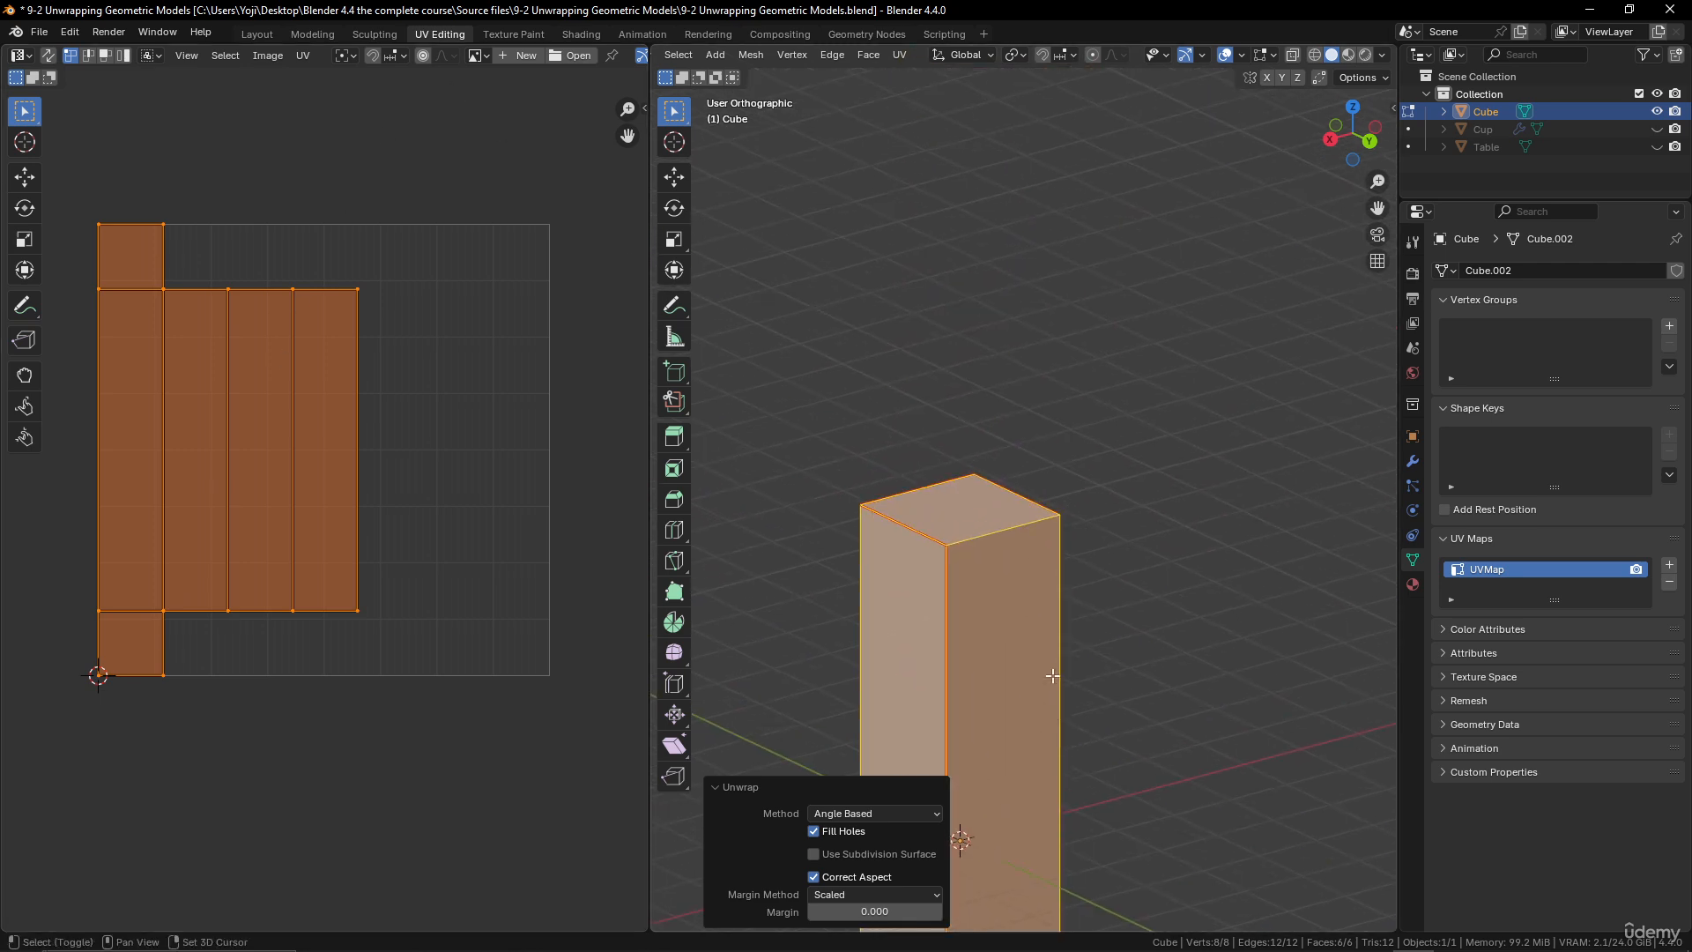
pyautogui.moveTo(1061, 563); pyautogui.dragTo(1038, 603, button='middle')
pyautogui.click(997, 531)
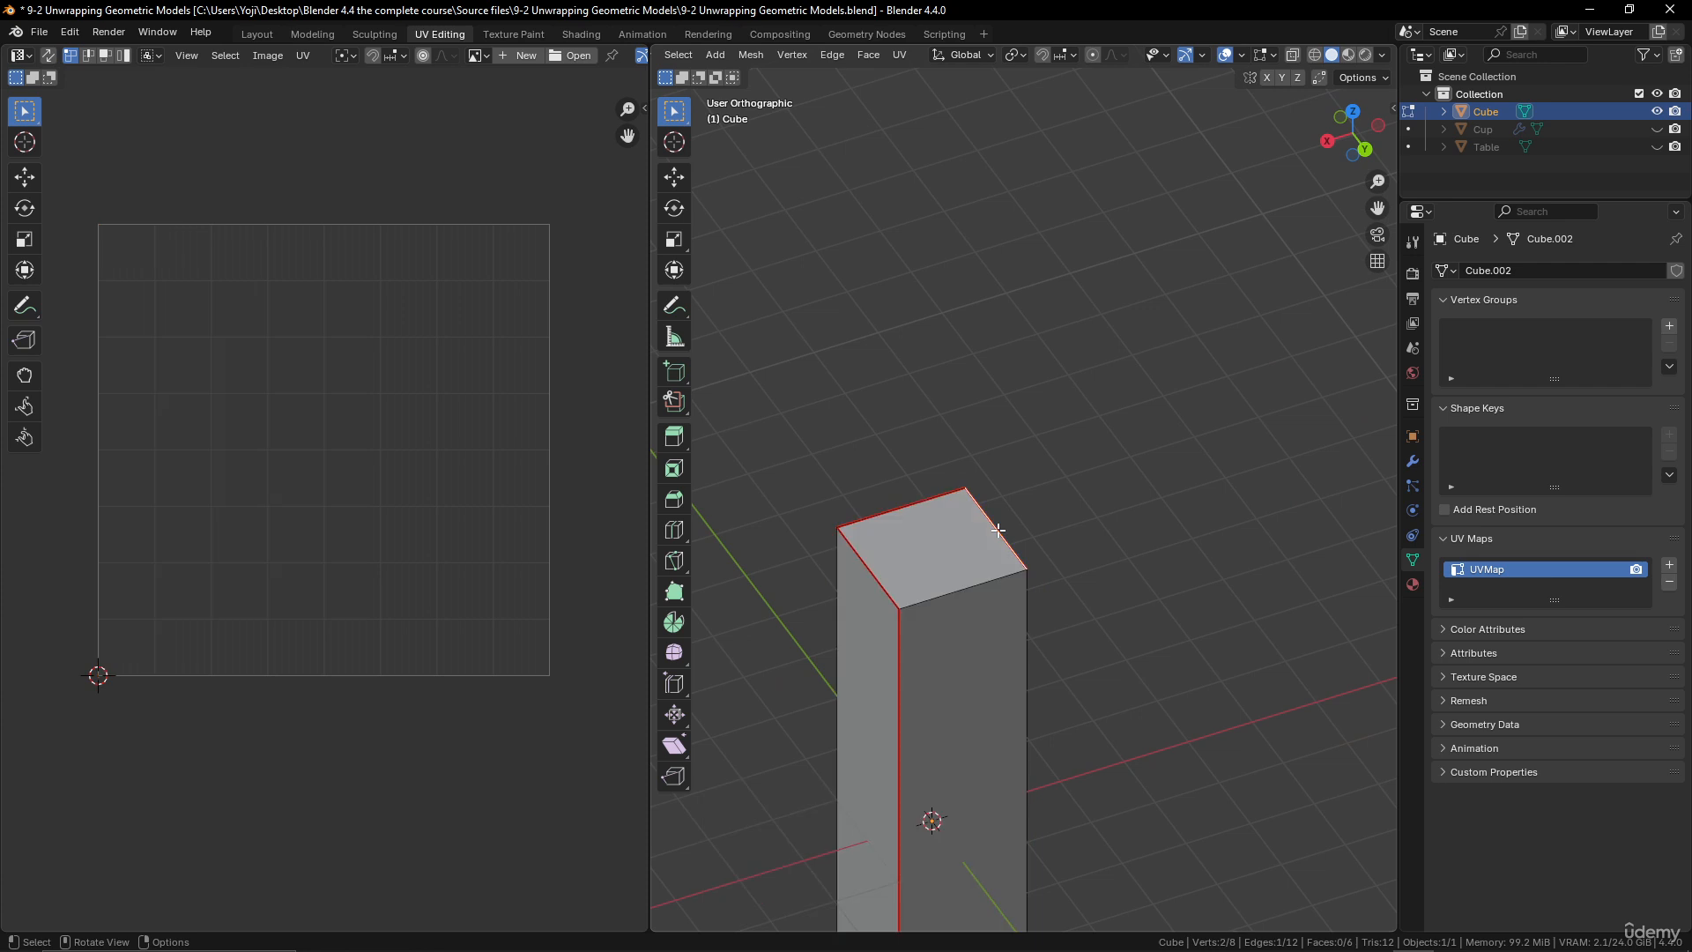
pyautogui.rightClick(998, 530)
pyautogui.click(1000, 547)
pyautogui.scroll(-2, 975, 601)
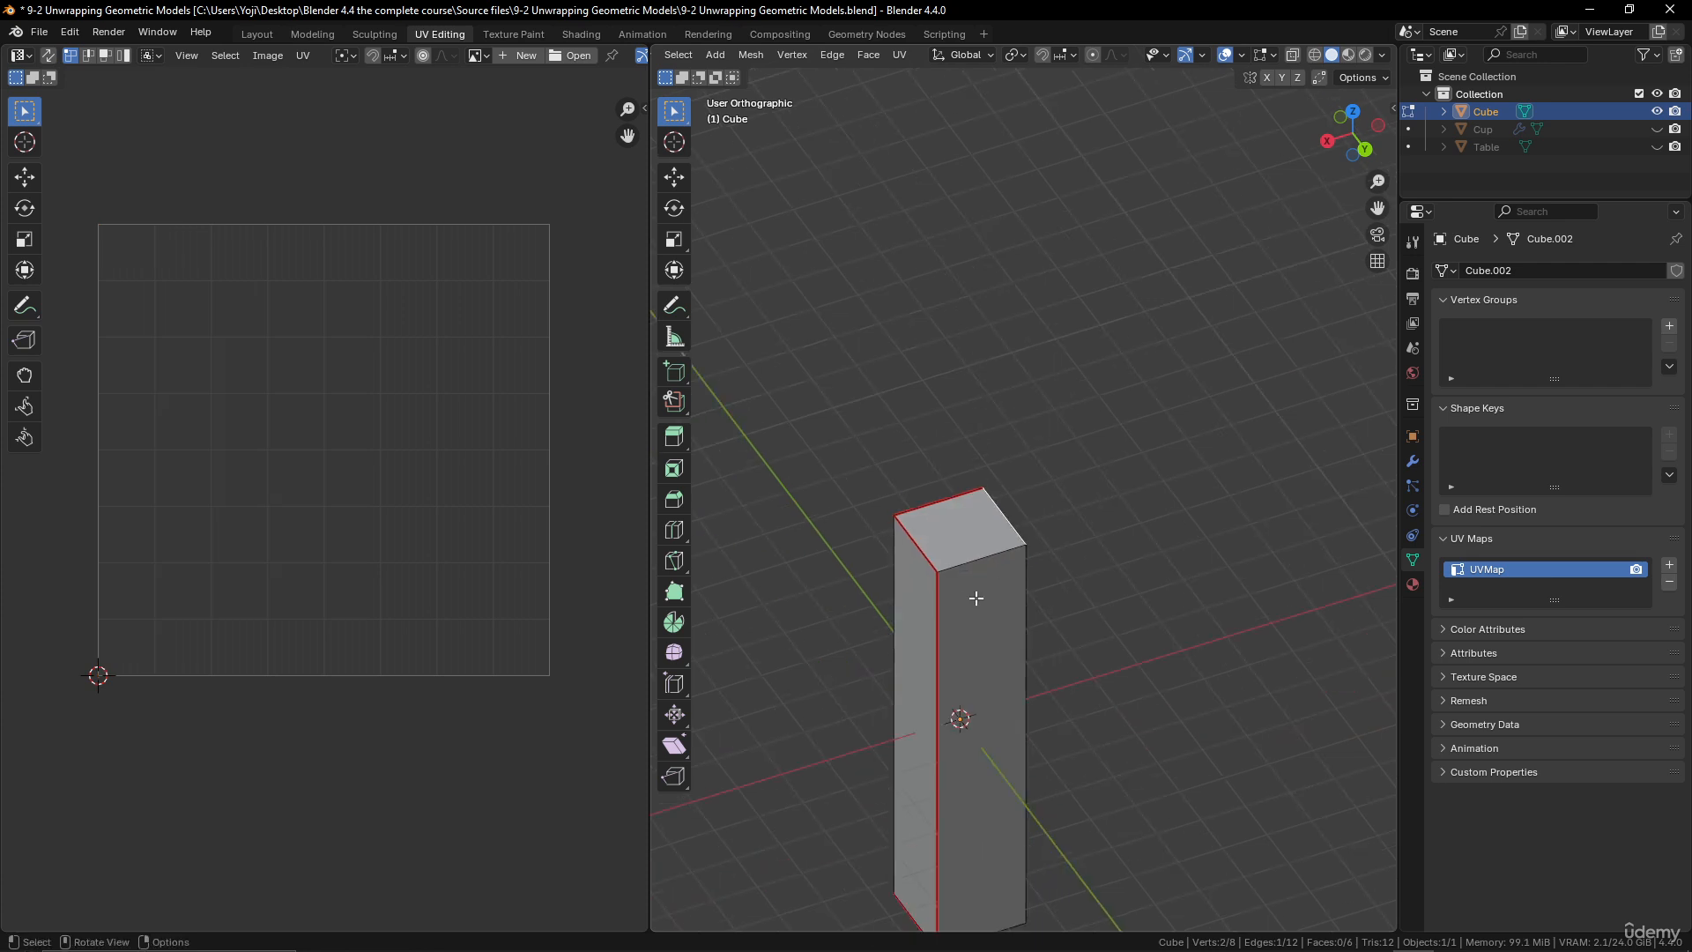
# - Select the whole box and unwrap it with the Angle Based method using the reduced seams
pyautogui.press('a')
pyautogui.keyDown('shift'); pyautogui.moveTo(1010, 645); pyautogui.dragTo(1082, 436, button='middle'); pyautogui.keyUp('shift')
pyautogui.moveTo(1042, 508); pyautogui.dragTo(1057, 473, button='middle')
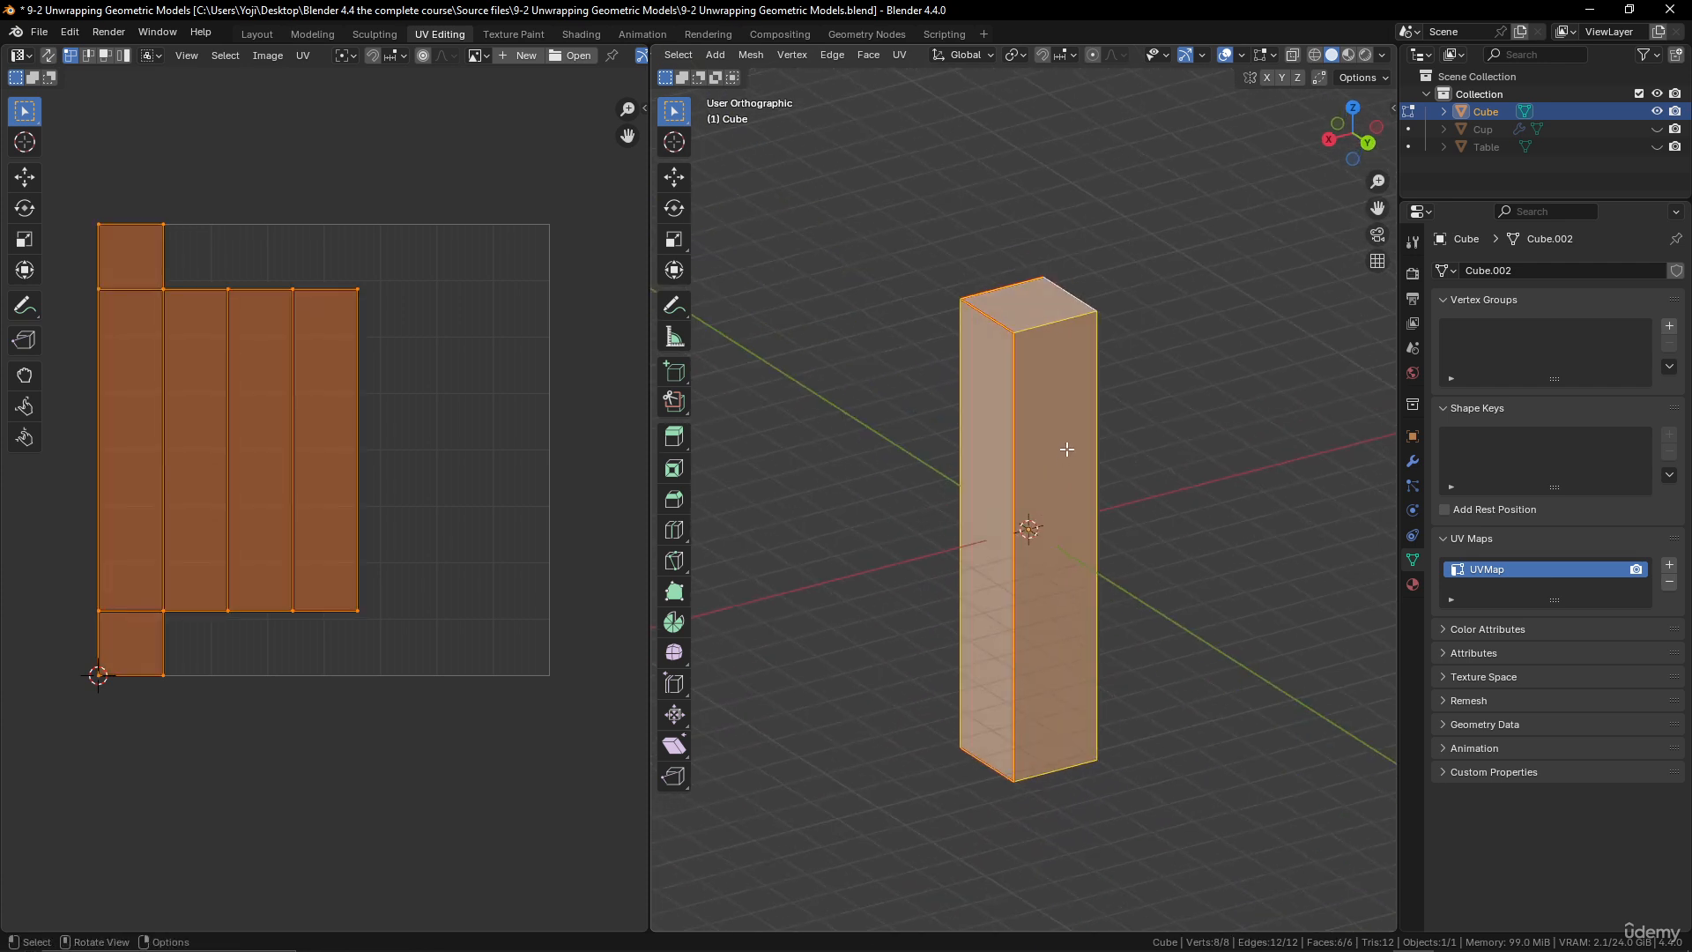
pyautogui.rightClick(1067, 448)
pyautogui.press('u')
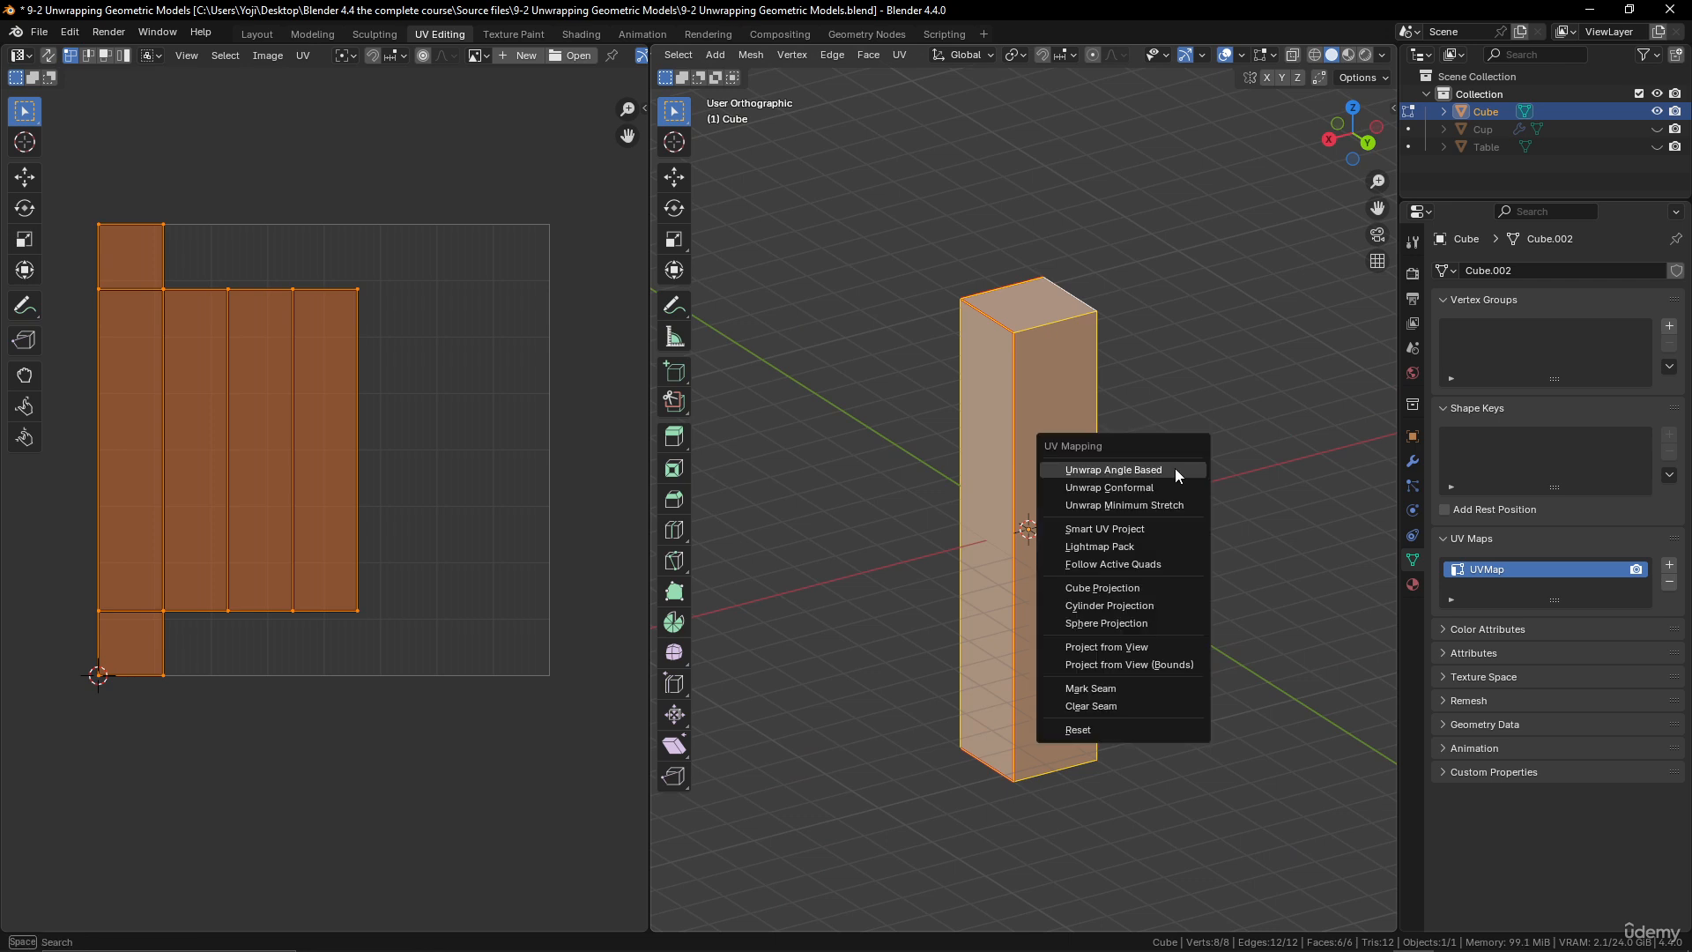
pyautogui.click(1175, 468)
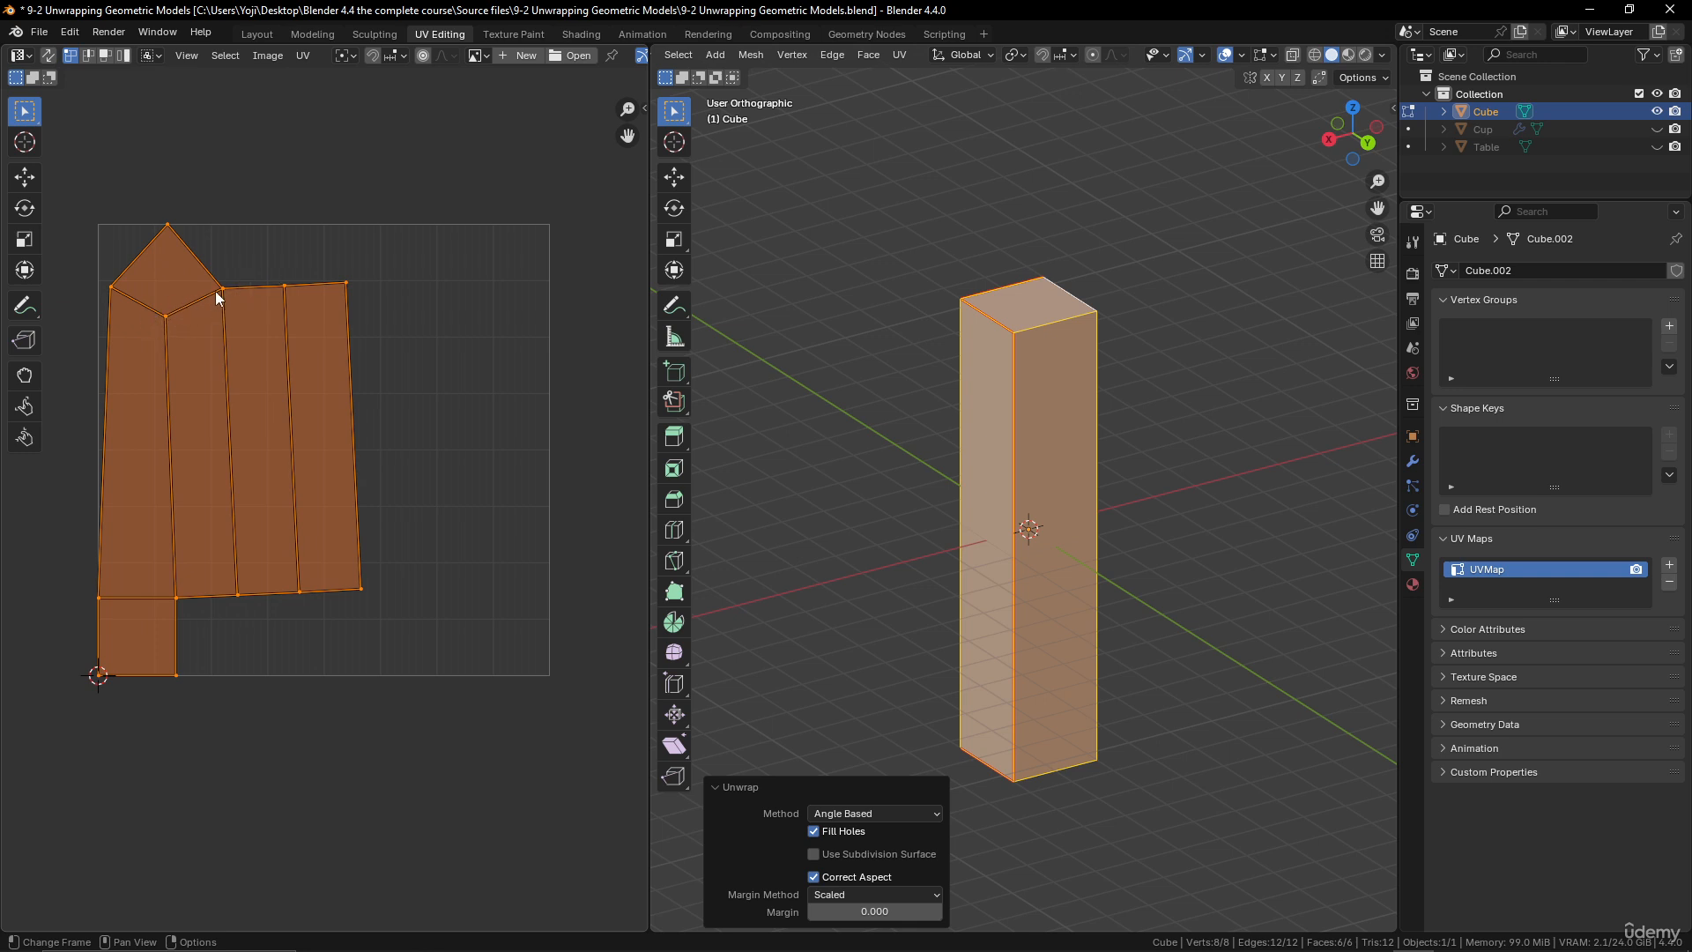
# - Mark the right edge of the box's top face as a seam again and re-unwrap the whole box with the Angle Based method
pyautogui.click(1076, 293)
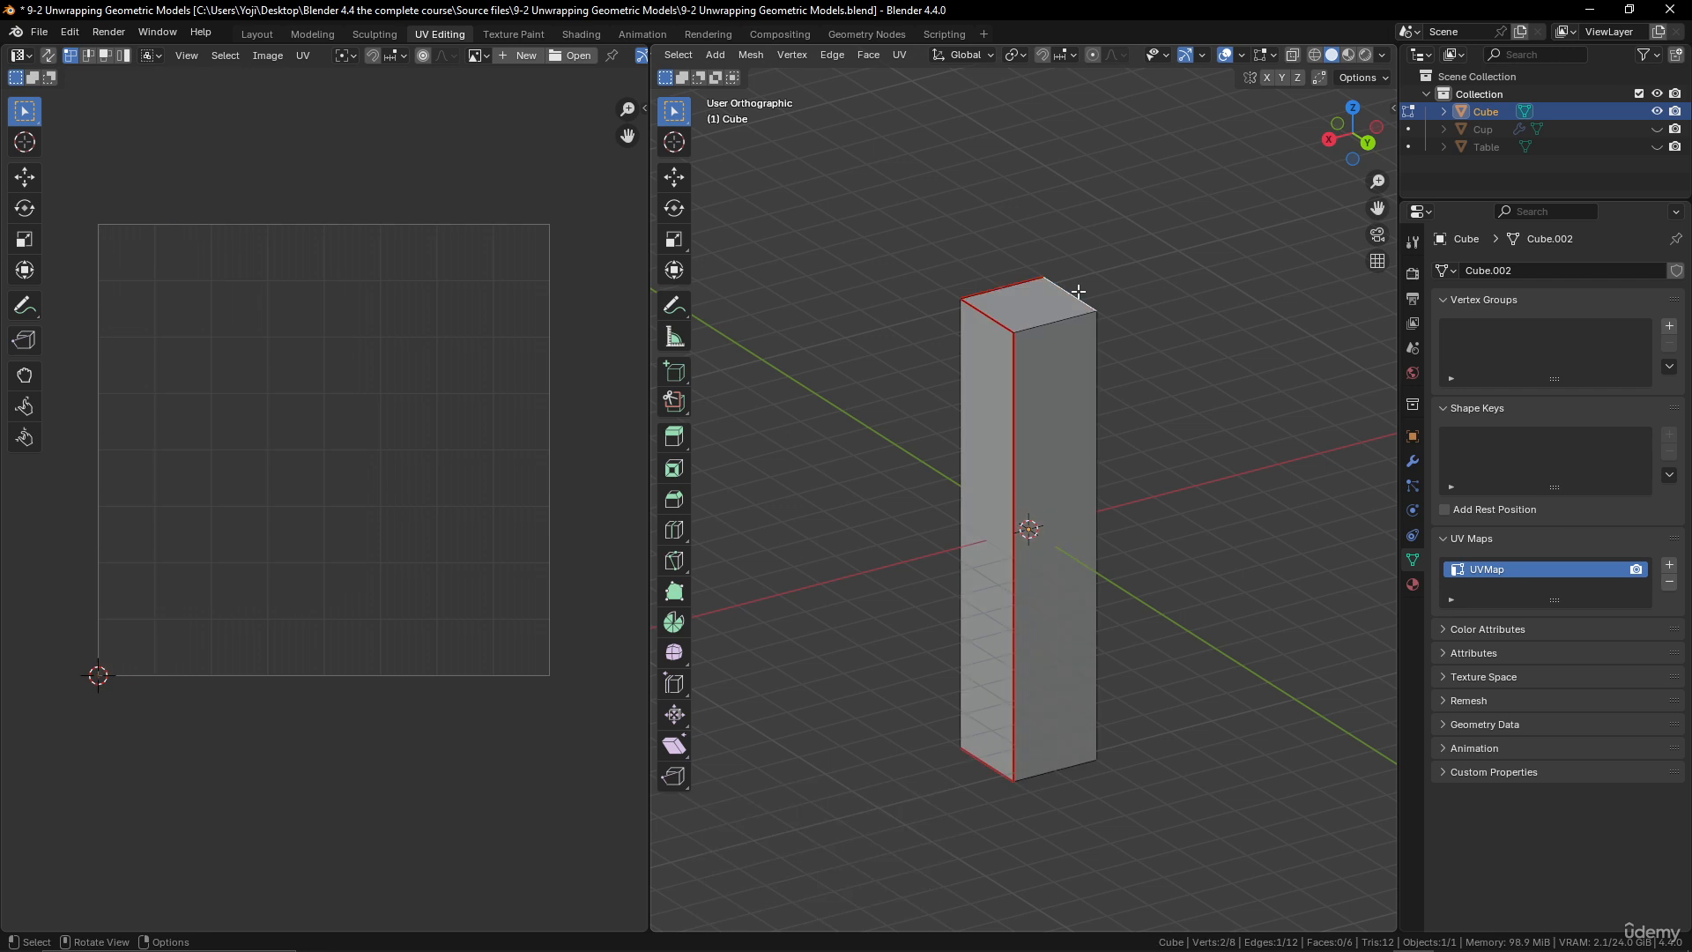
pyautogui.rightClick(1076, 291)
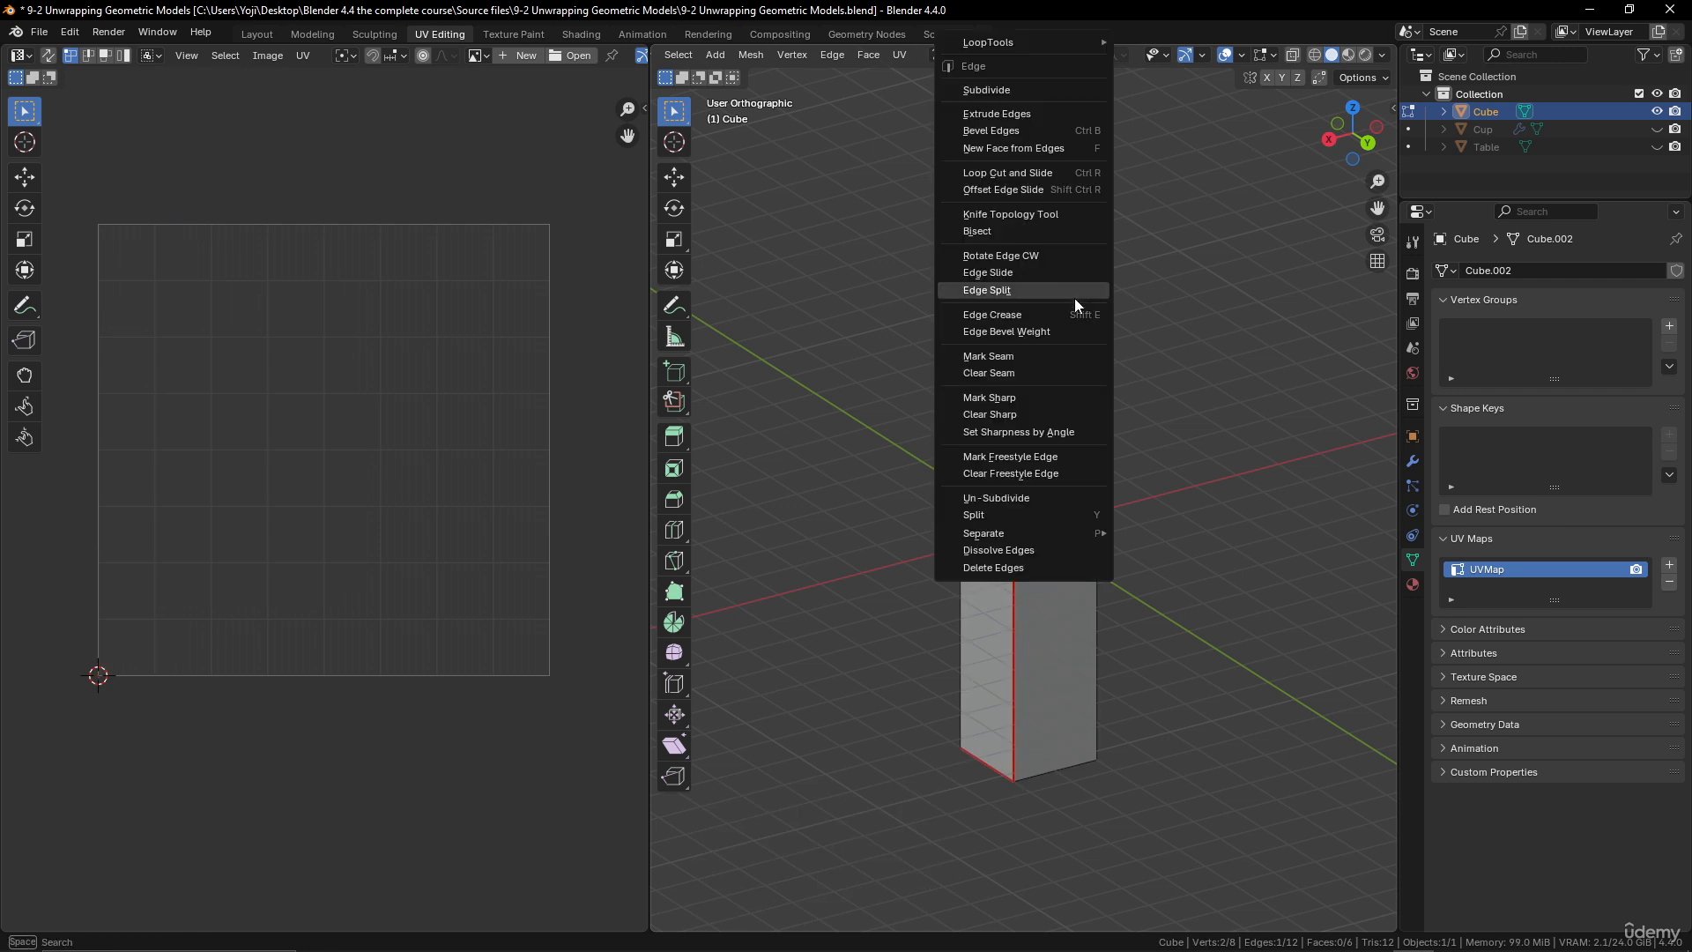
pyautogui.click(1054, 360)
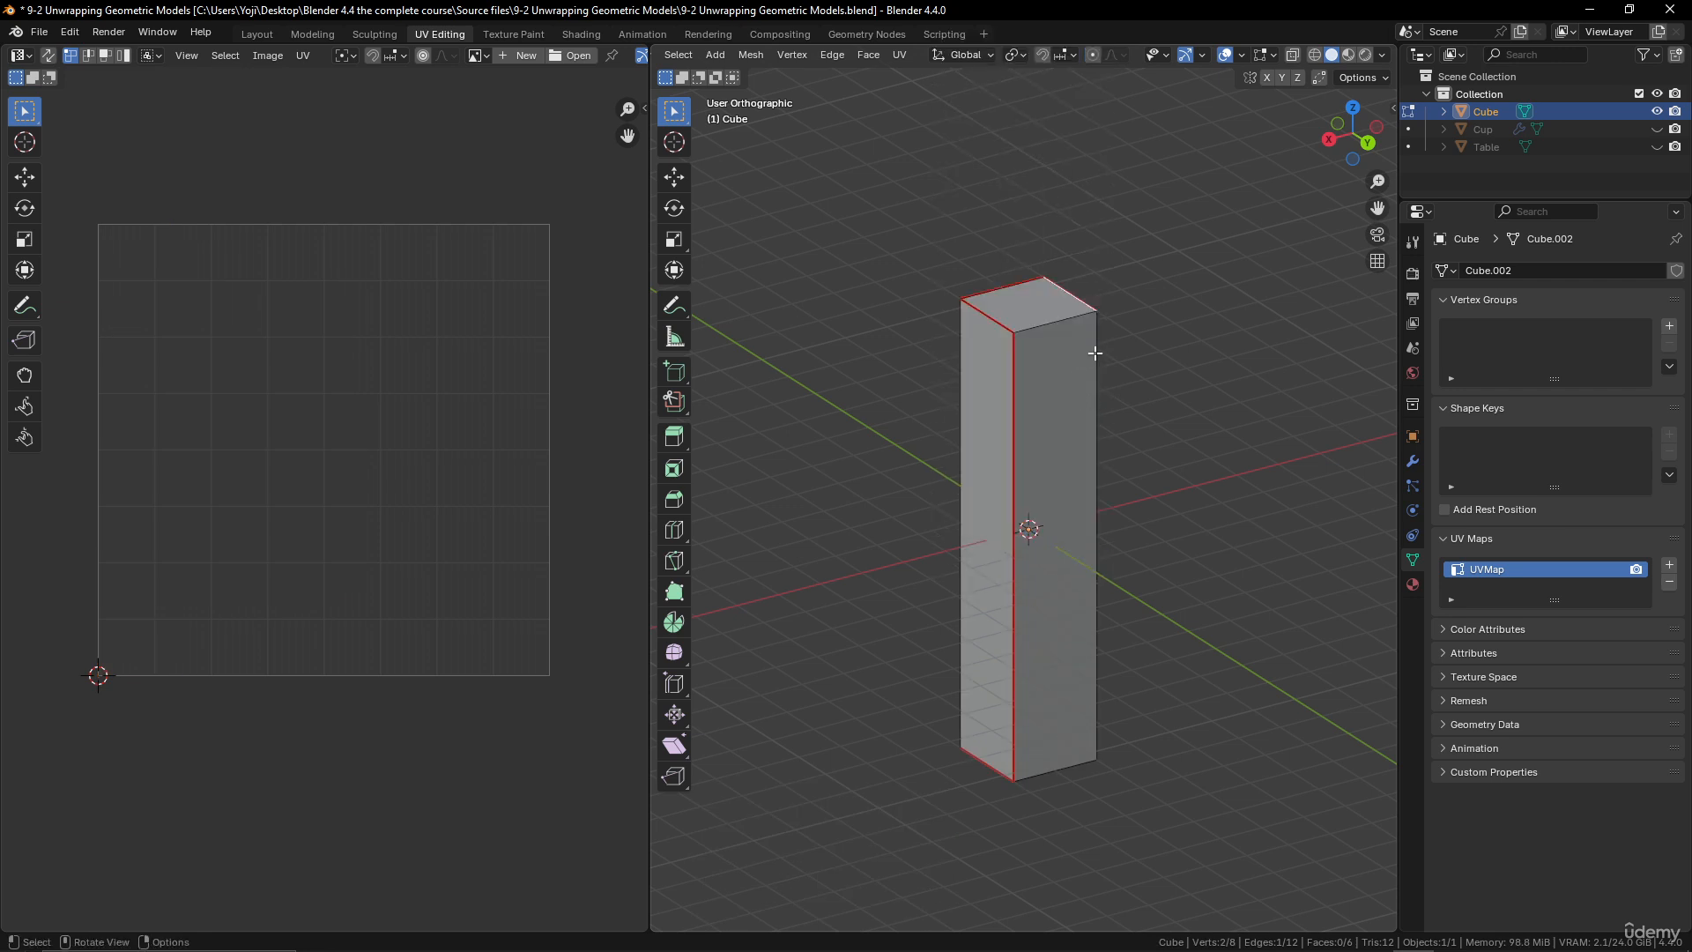
pyautogui.press('a')
pyautogui.press('u')
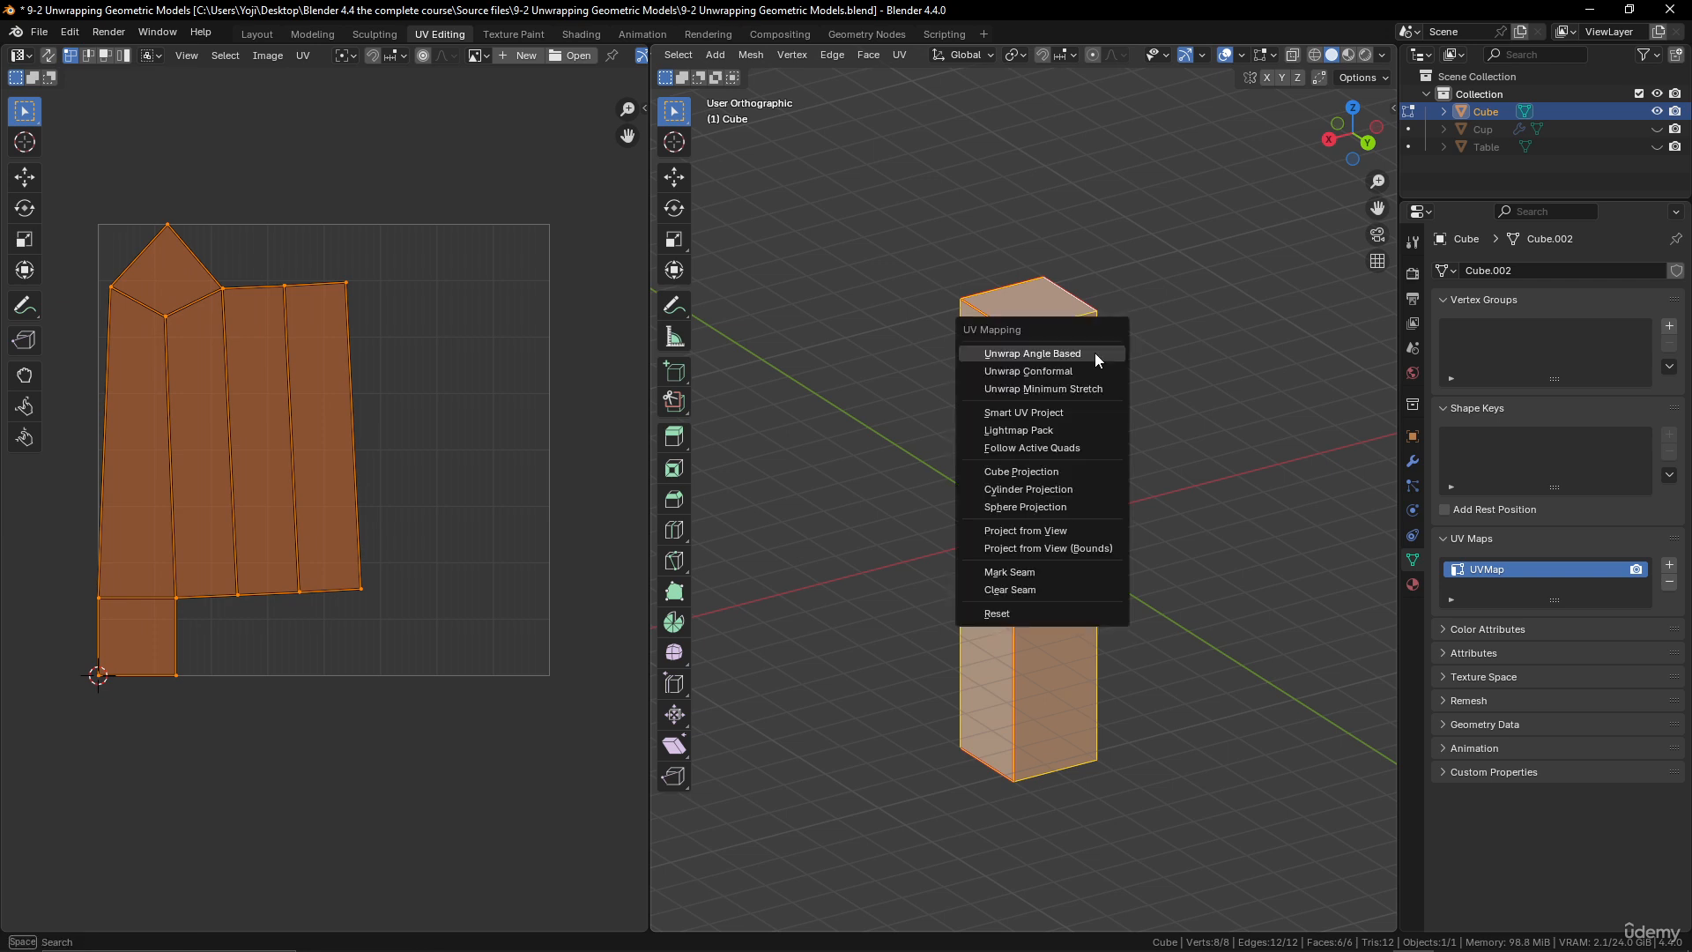
pyautogui.click(1095, 352)
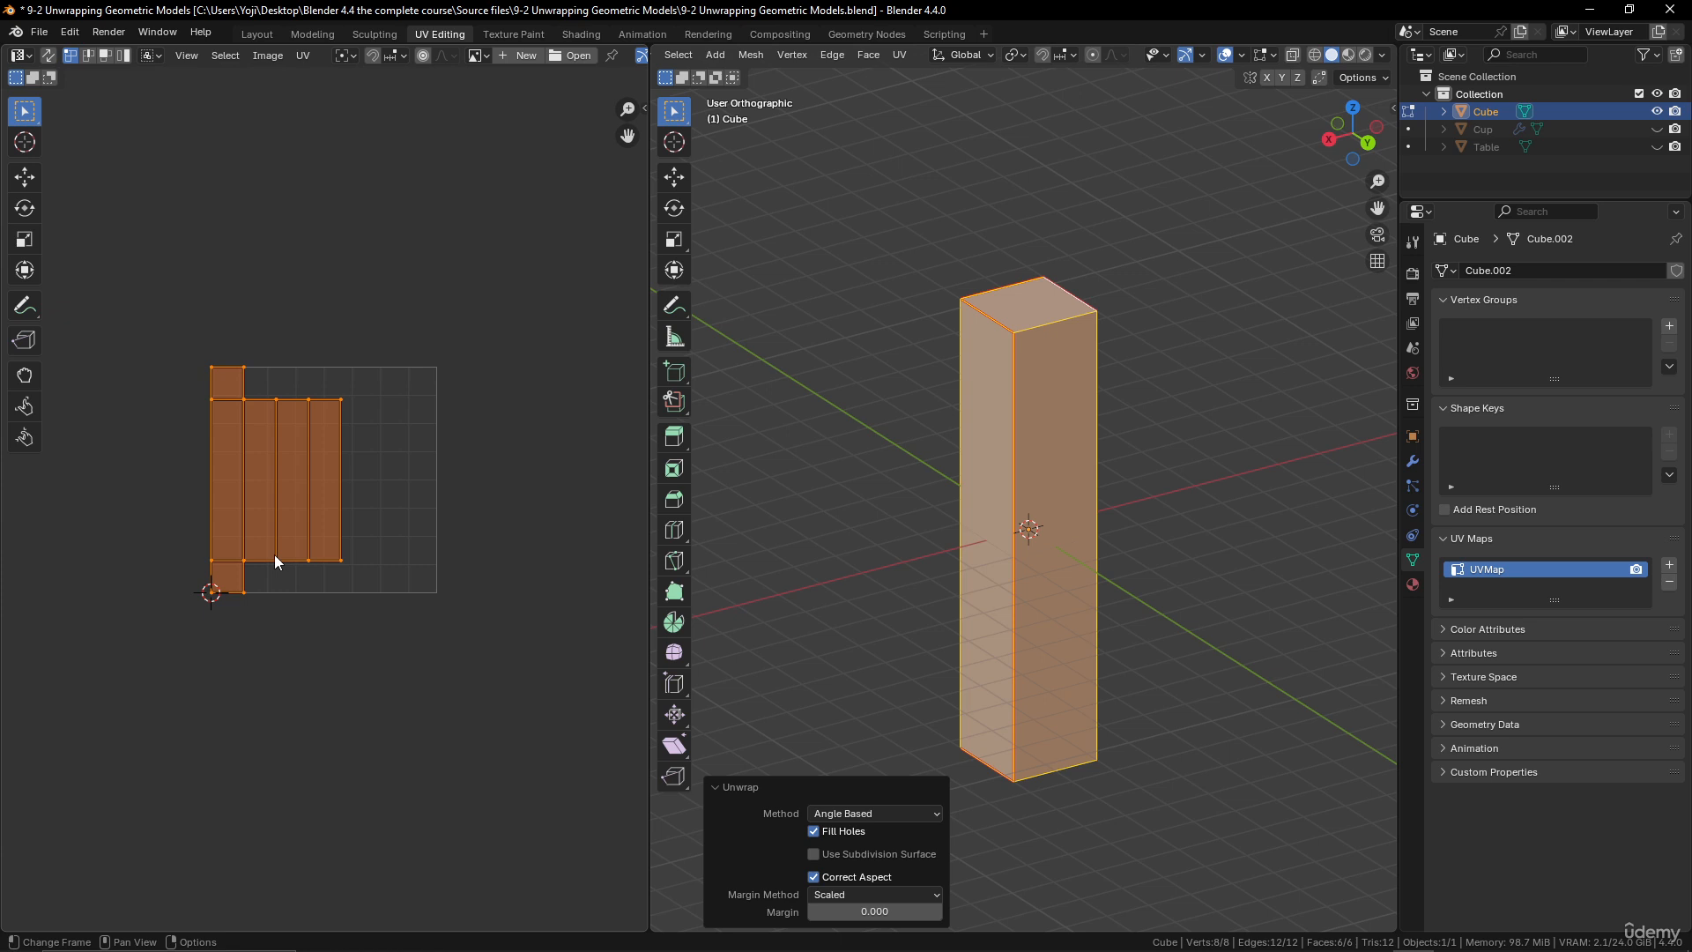
# - Return to Object Mode and hide the Cube object
pyautogui.press('Tab')
pyautogui.scroll(-1, 1152, 483)
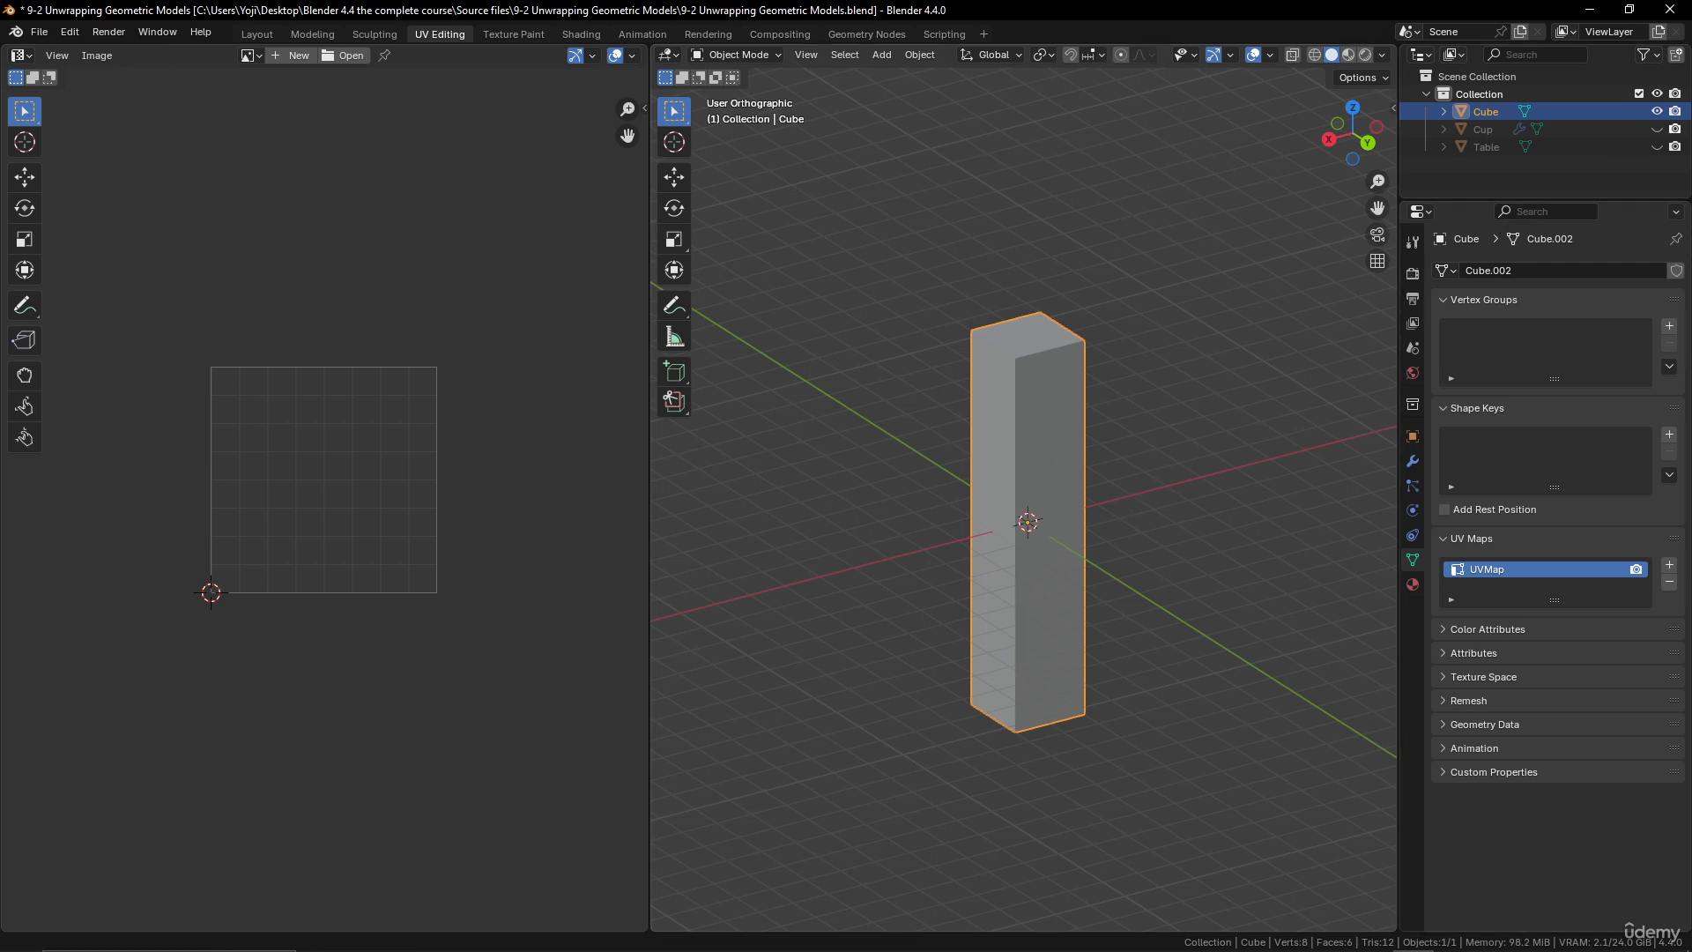
pyautogui.click(1657, 111)
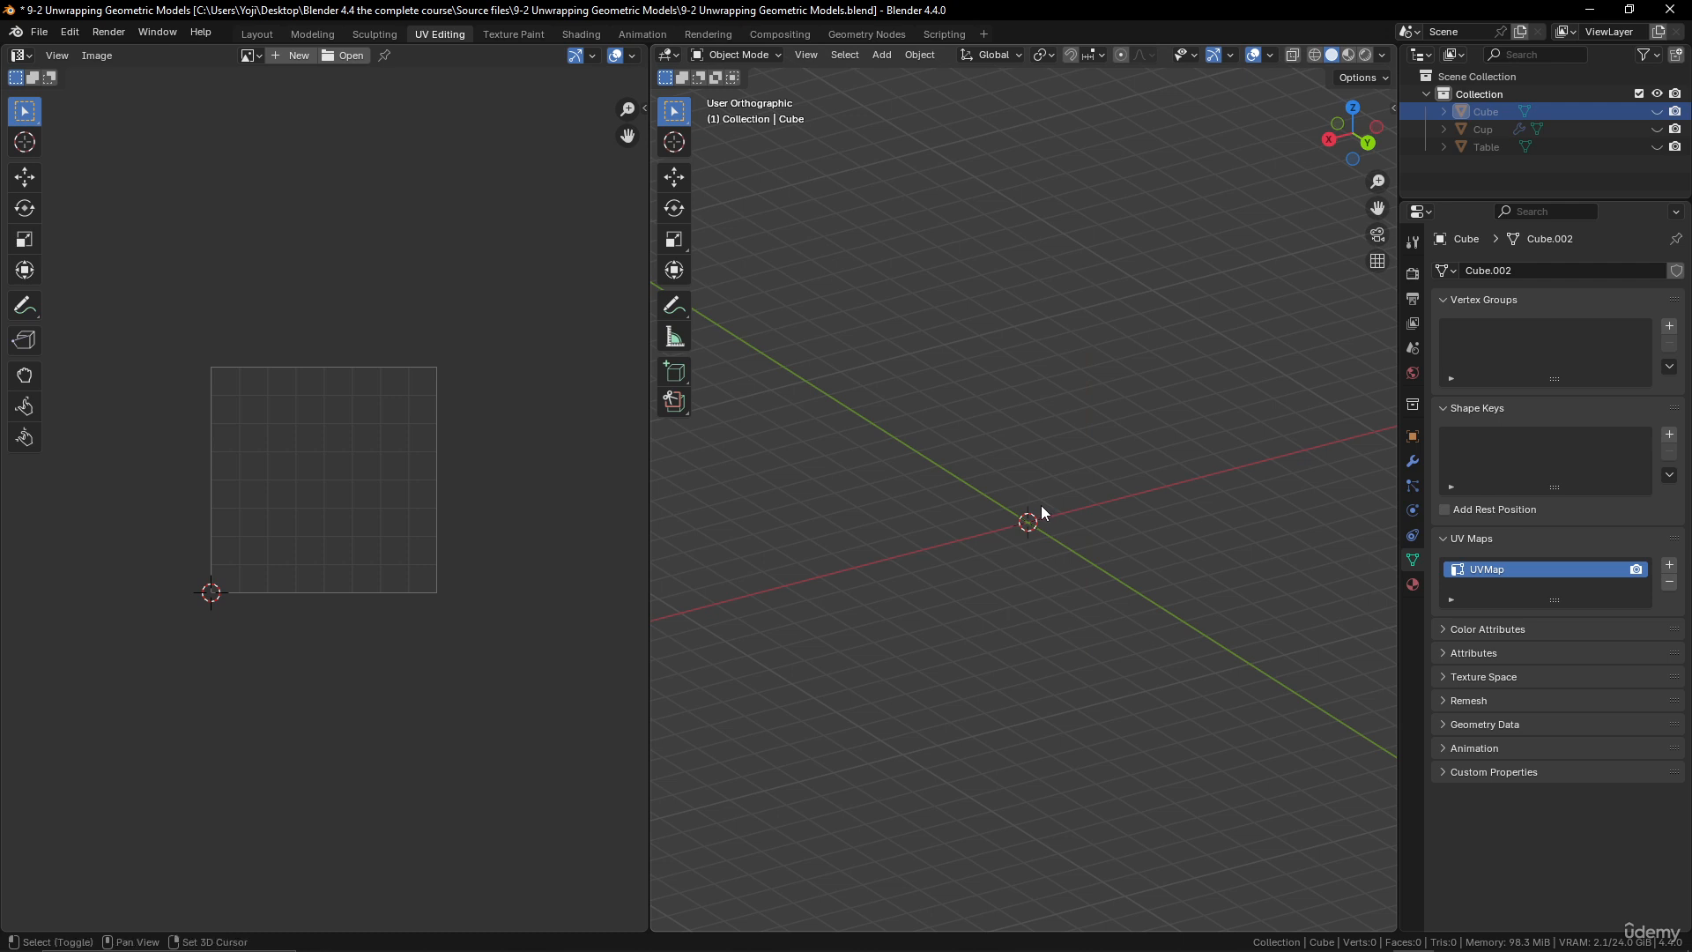
# - Add a mesh cylinder and set its vertex count to 16
pyautogui.hotkey('shift', 'a')
pyautogui.moveTo(1040, 505)
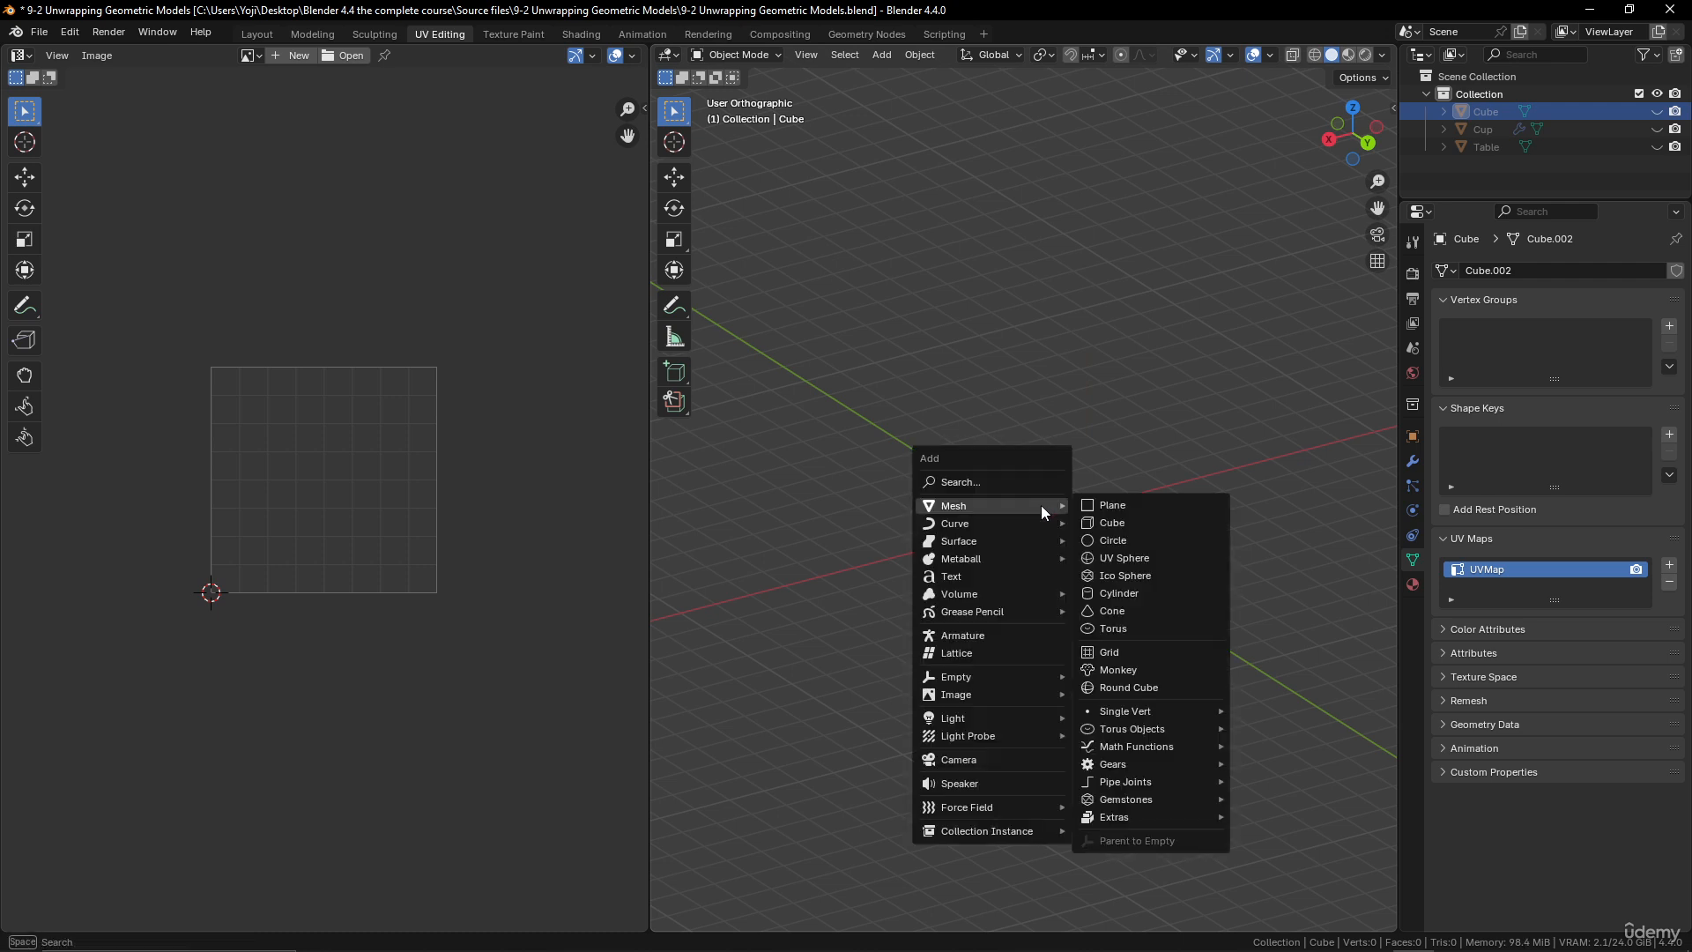
pyautogui.click(1139, 594)
pyautogui.click(880, 708)
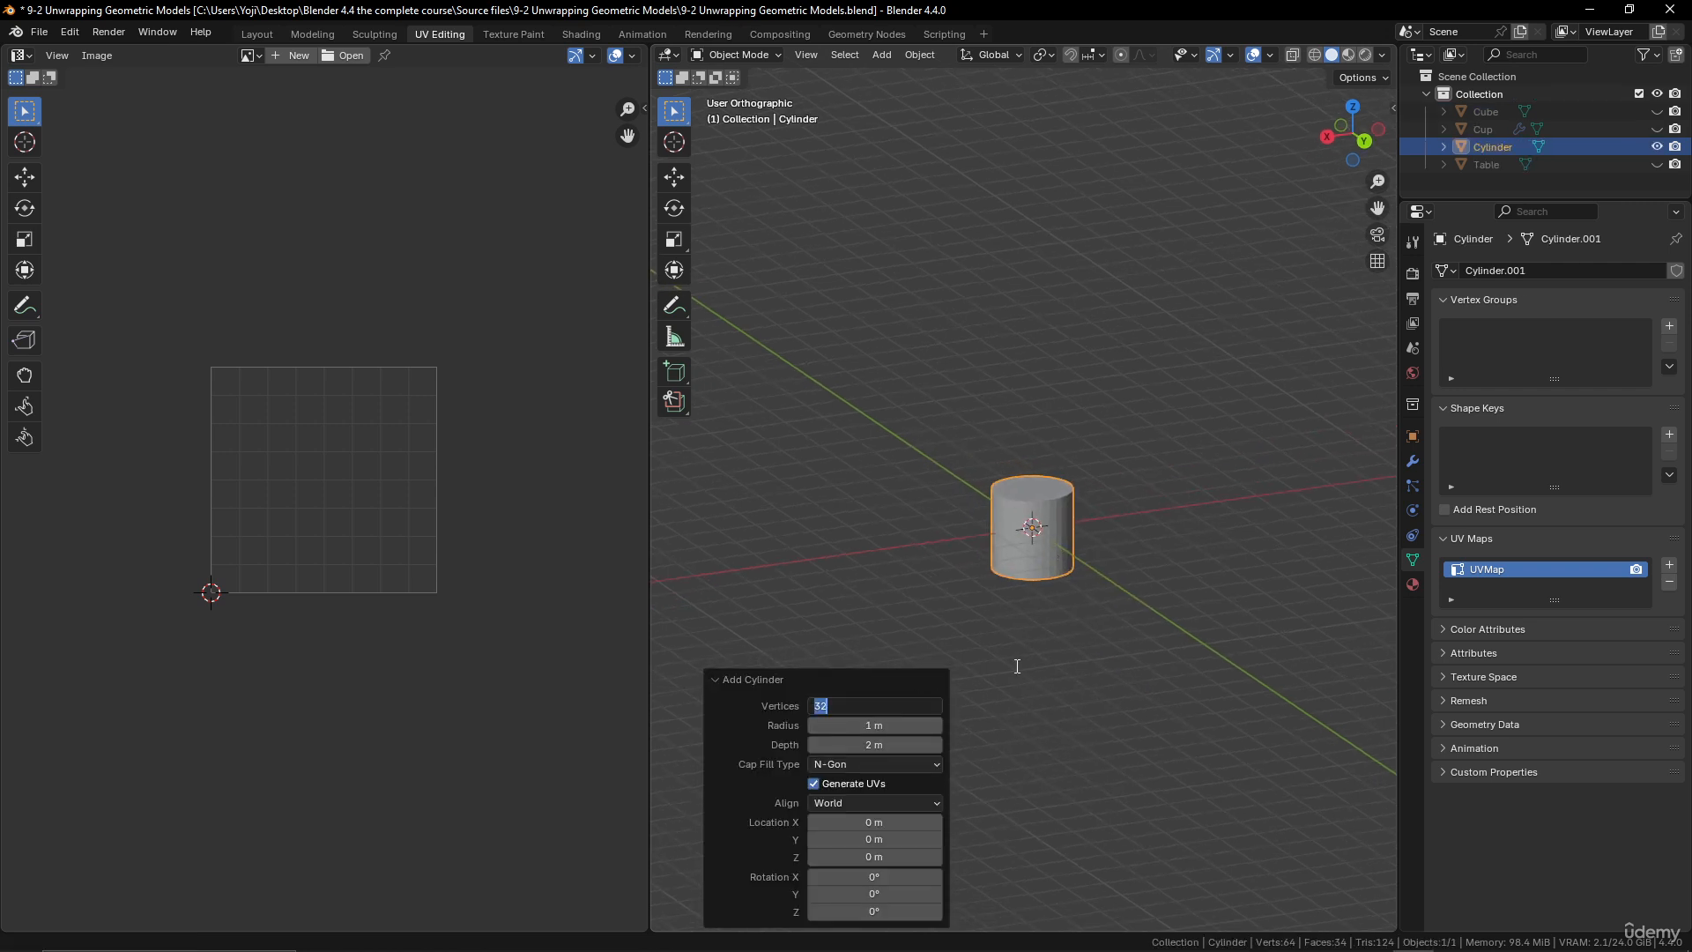
pyautogui.write('16')
pyautogui.press('Return')
pyautogui.scroll(5, 1101, 638)
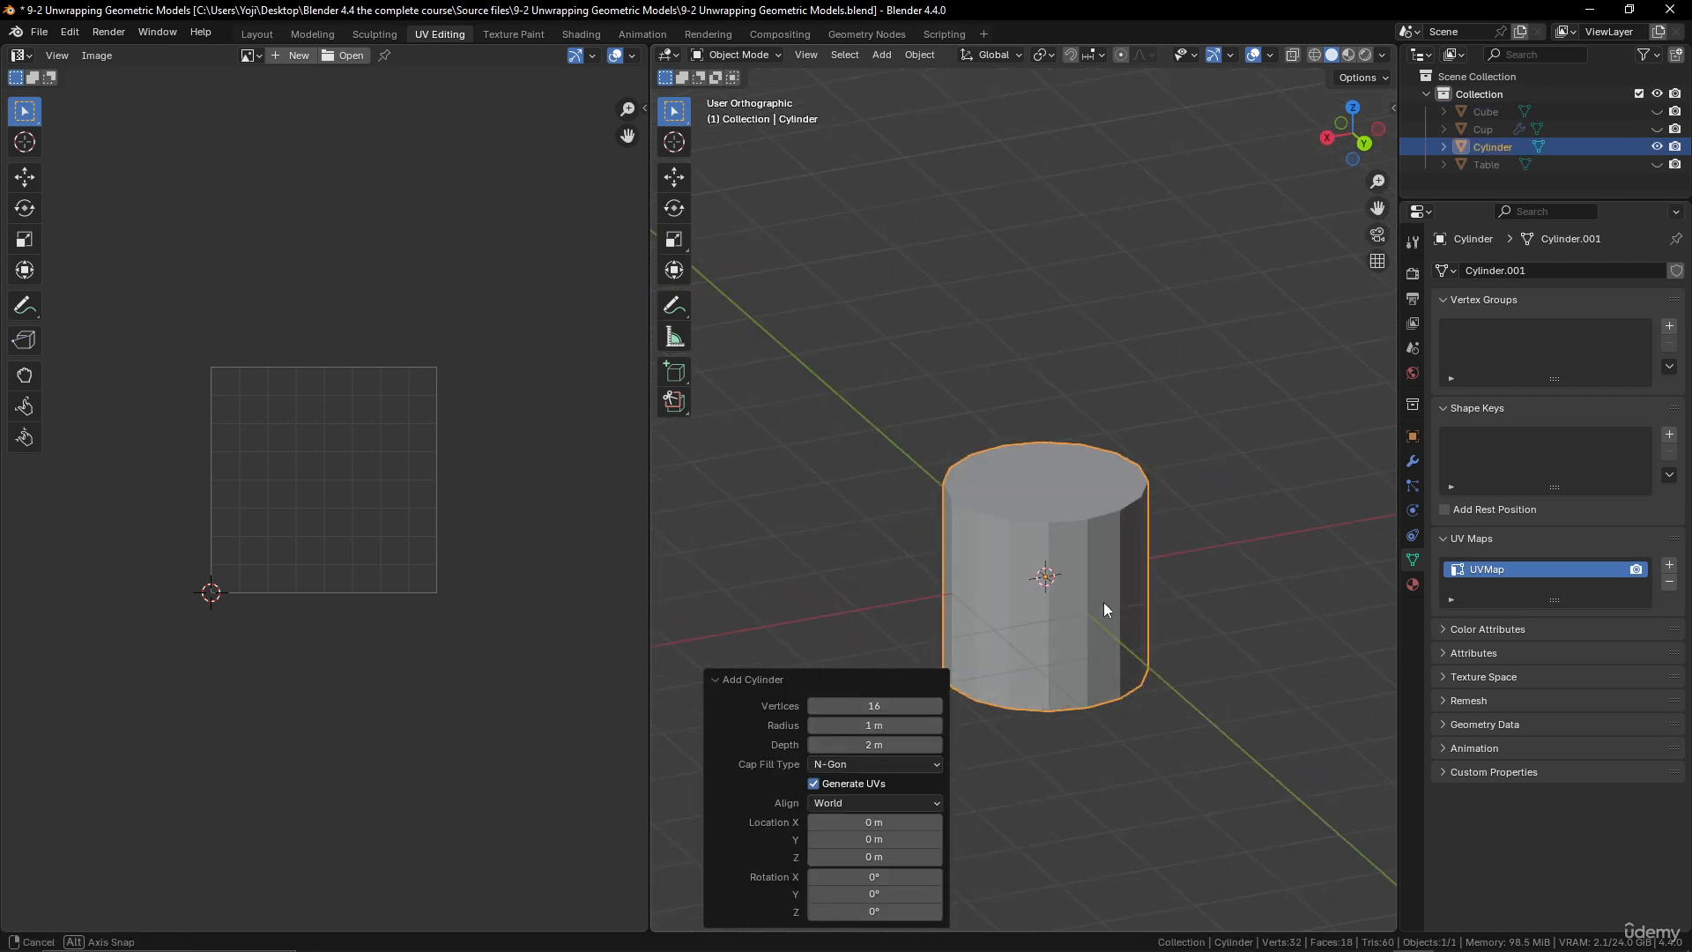
pyautogui.scroll(-2, 1095, 554)
pyautogui.scroll(-3, 1092, 518)
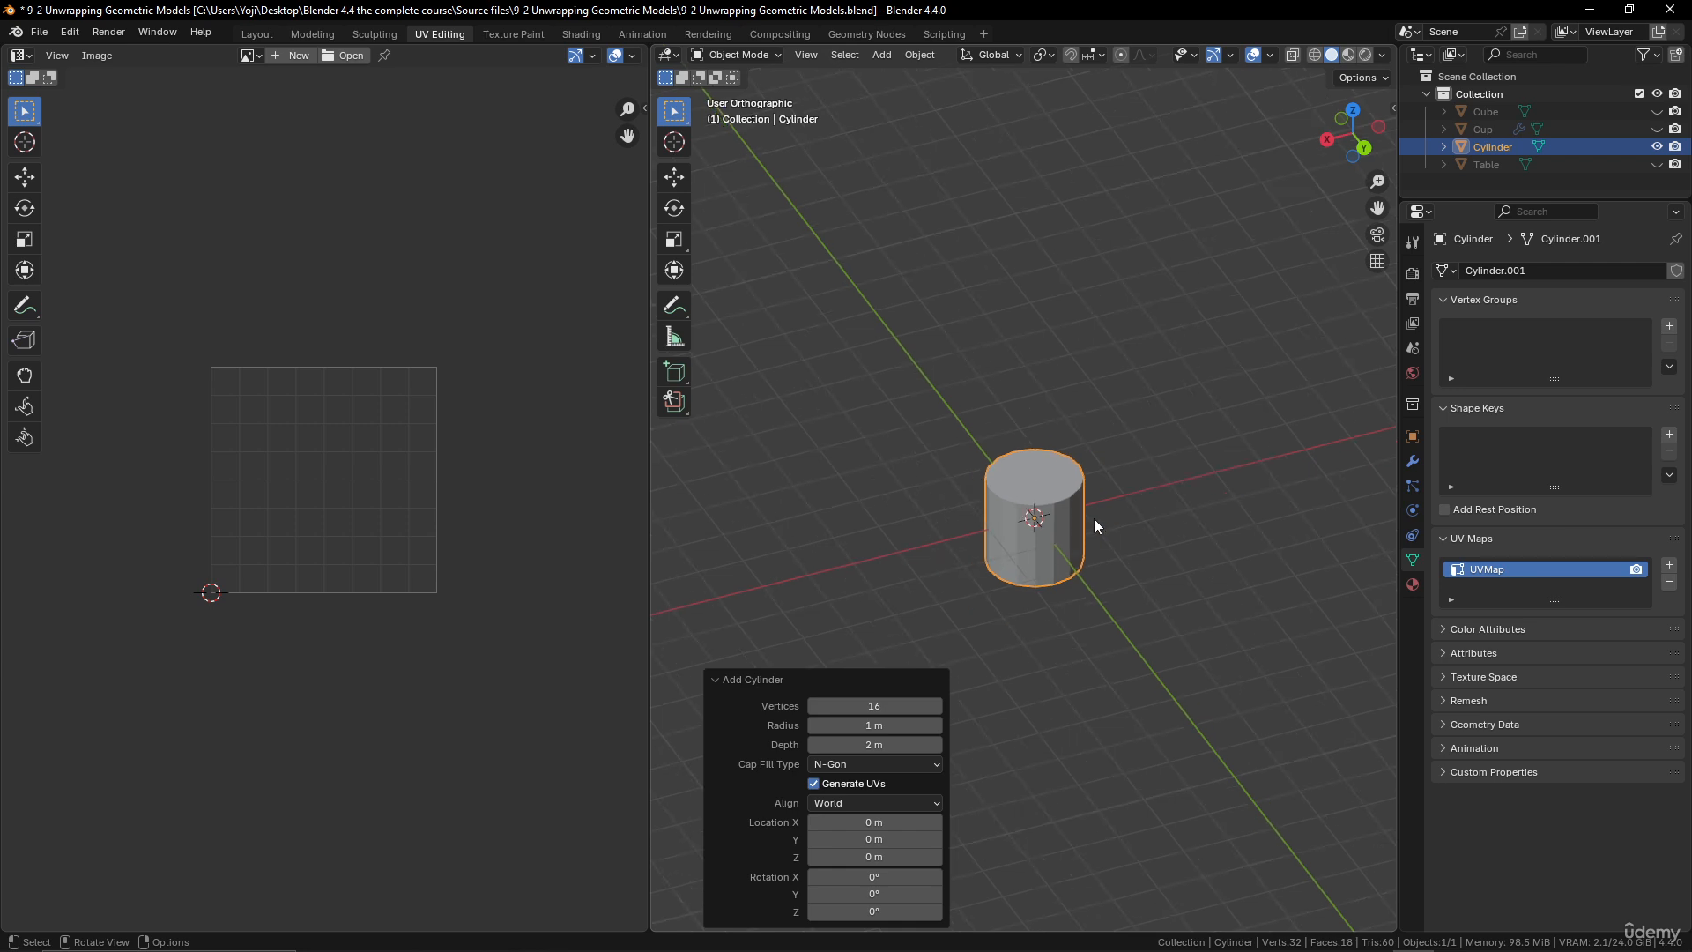
# - In Edit Mode, extrude the cylinder's top face upward about 2.85 m and rotate it about 28° in front view
pyautogui.scroll(4, 1084, 520)
pyautogui.press('Tab')
pyautogui.click(1044, 483)
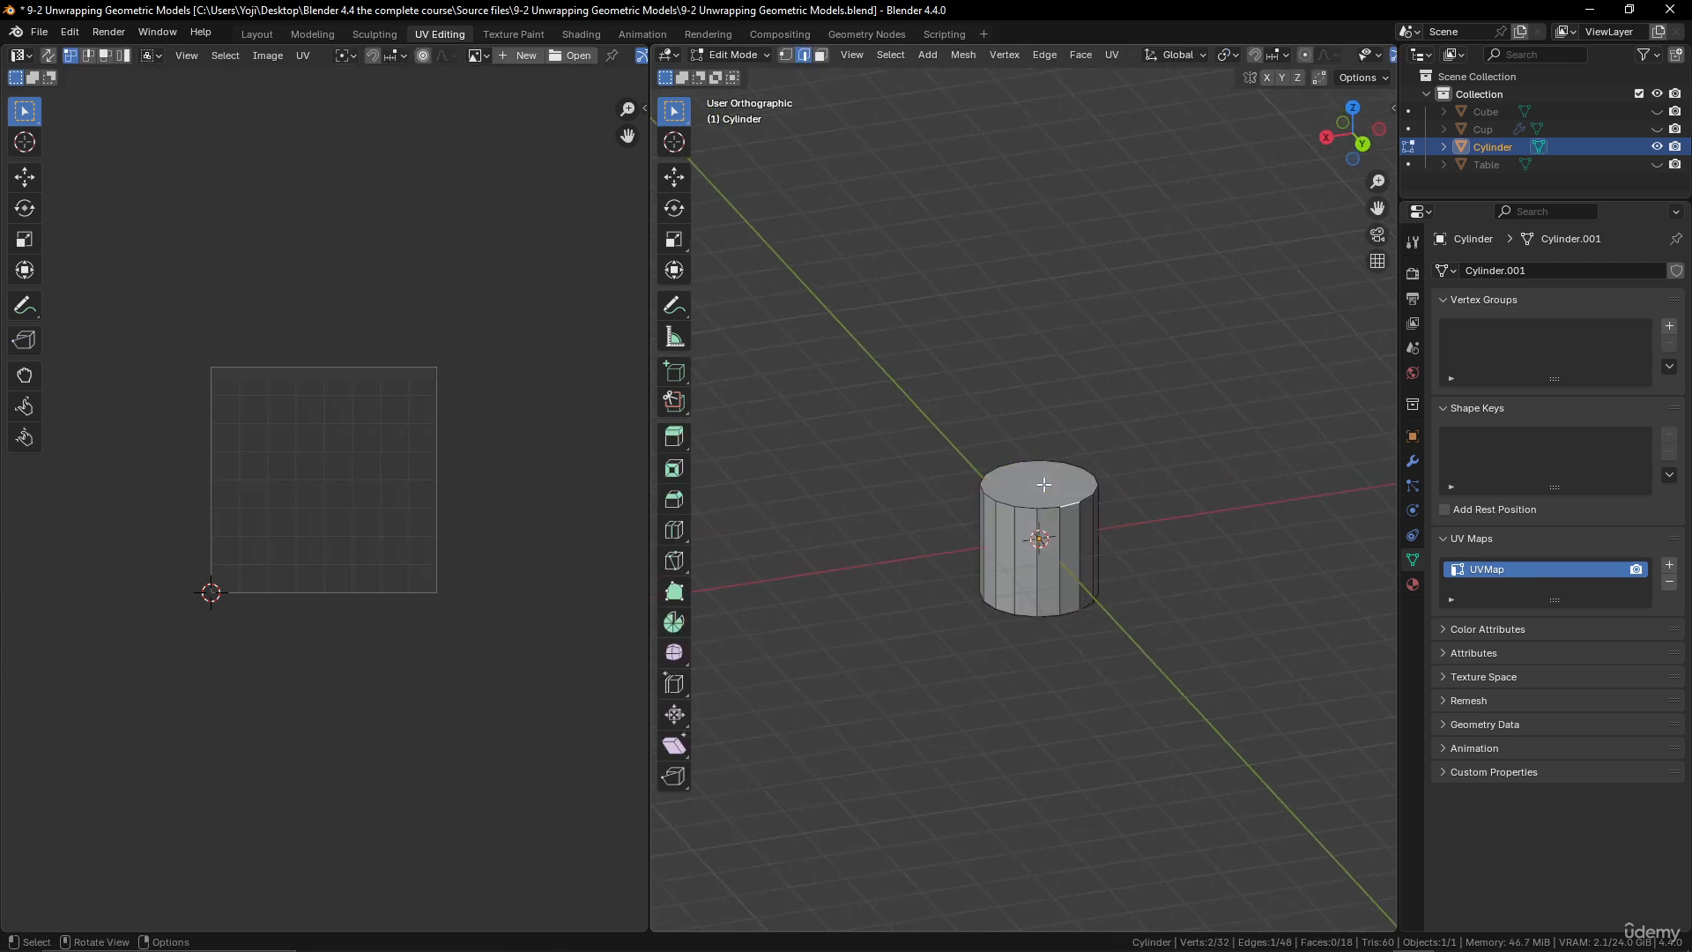
pyautogui.click(821, 56)
pyautogui.click(1064, 488)
pyautogui.moveTo(1057, 527); pyautogui.dragTo(1051, 502, button='middle')
pyautogui.scroll(1, 1051, 520)
pyautogui.press('KP_1')
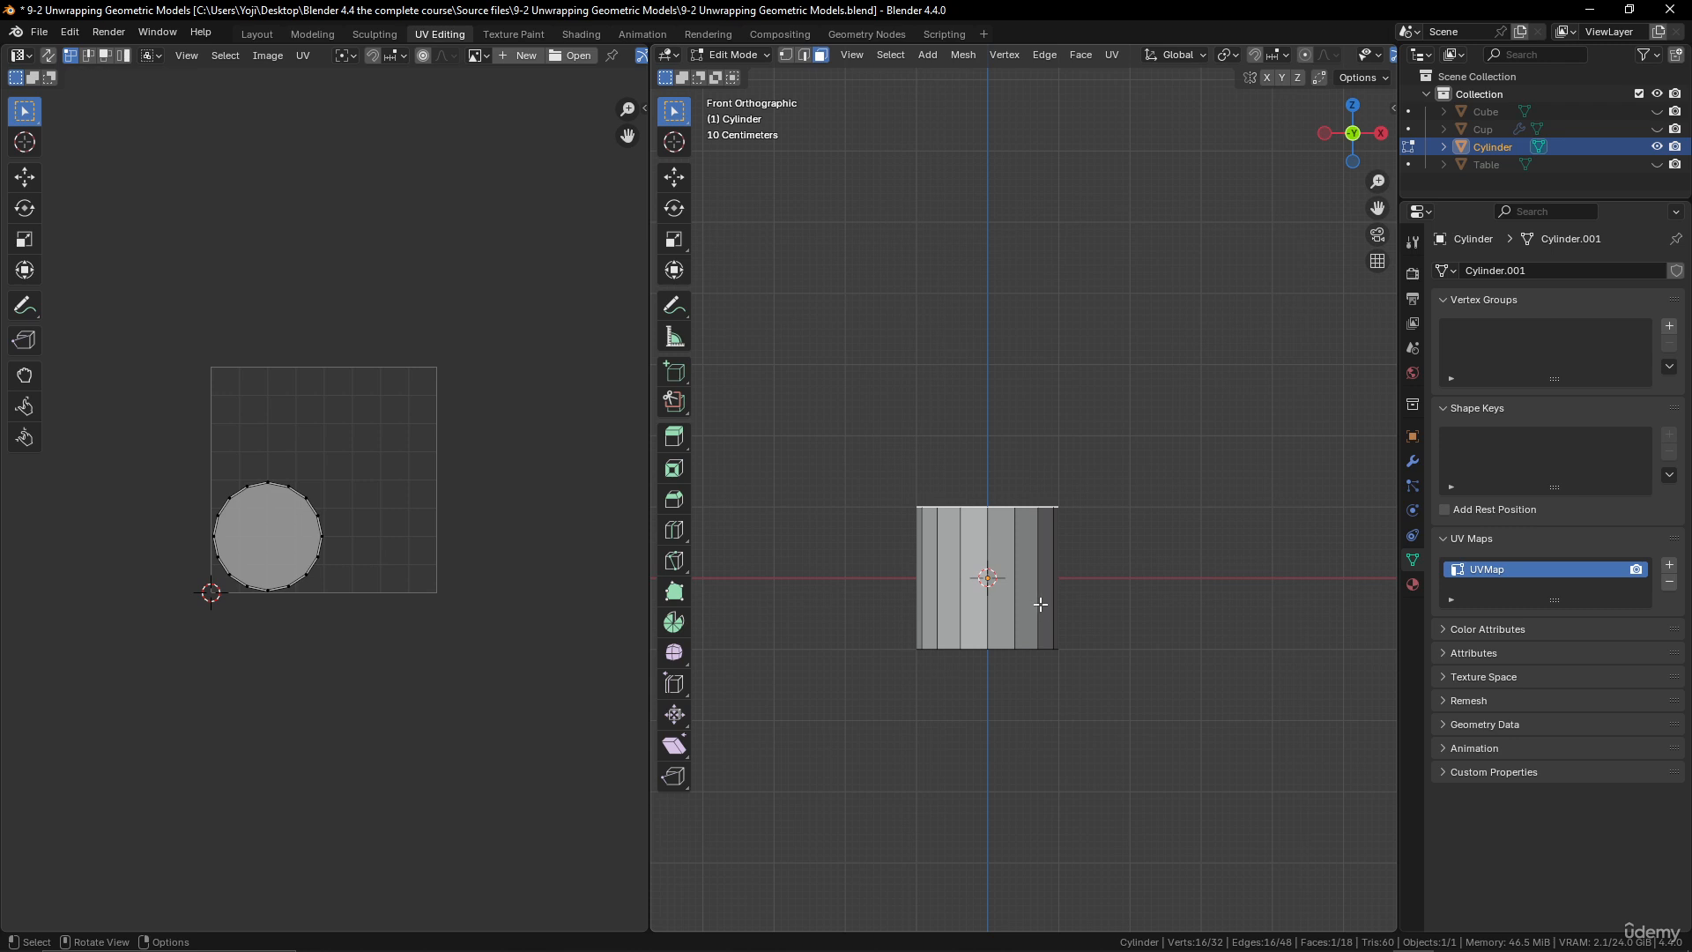
pyautogui.press('e')
pyautogui.click(1068, 383)
pyautogui.press('r')
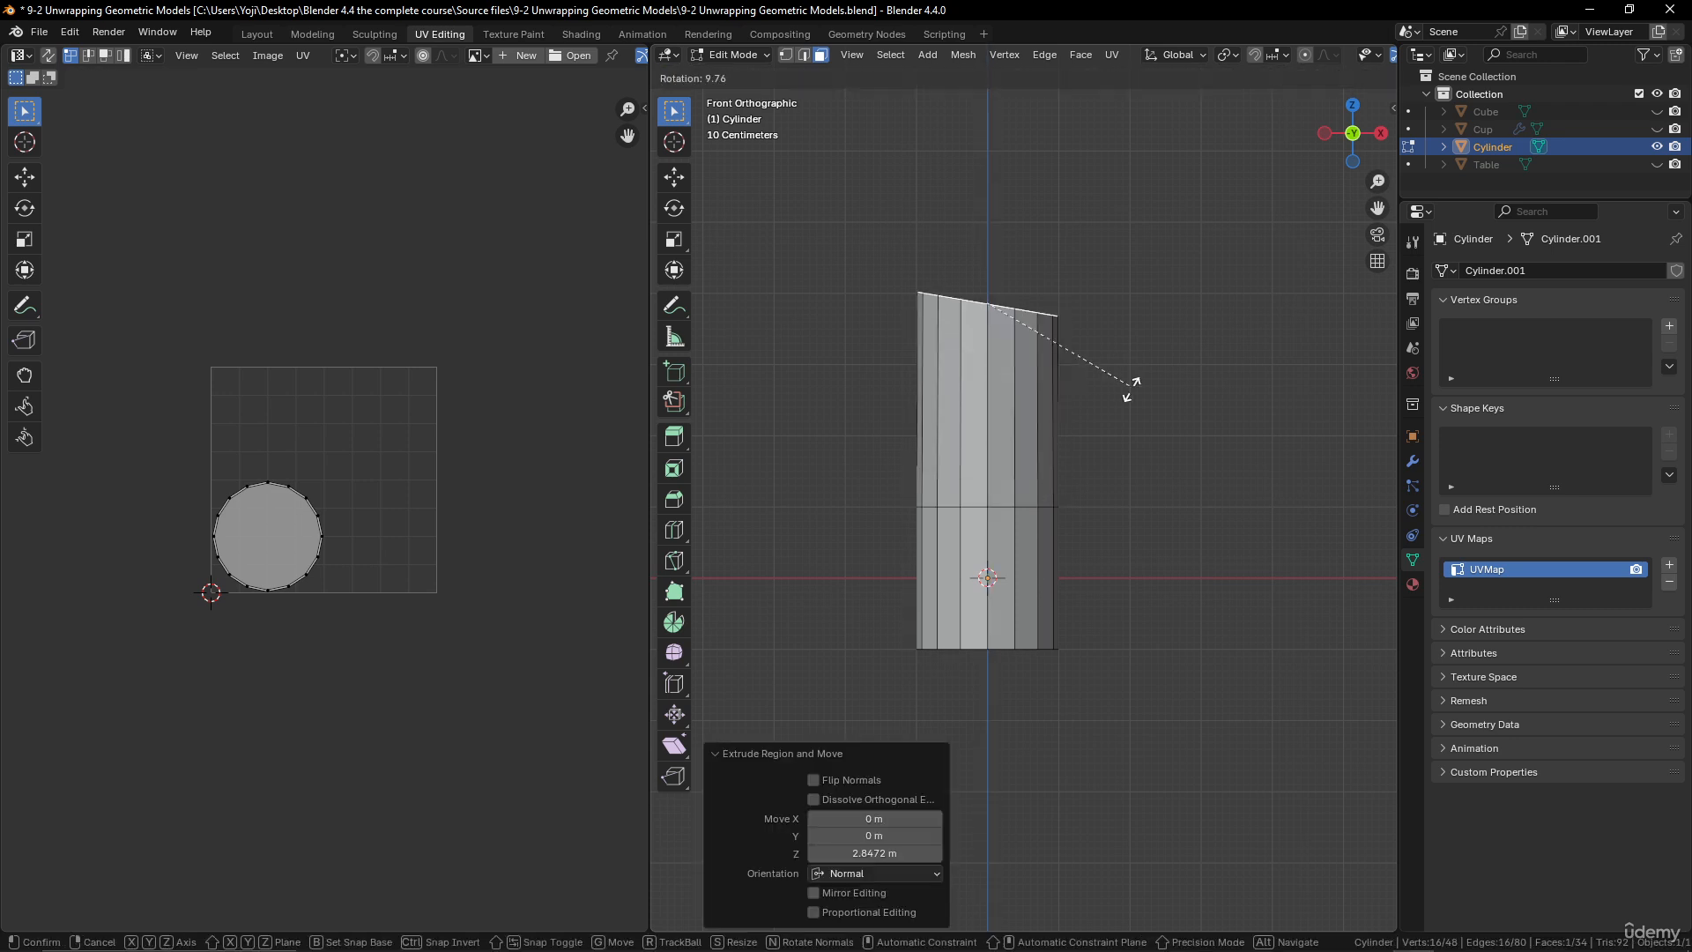
pyautogui.click(1118, 451)
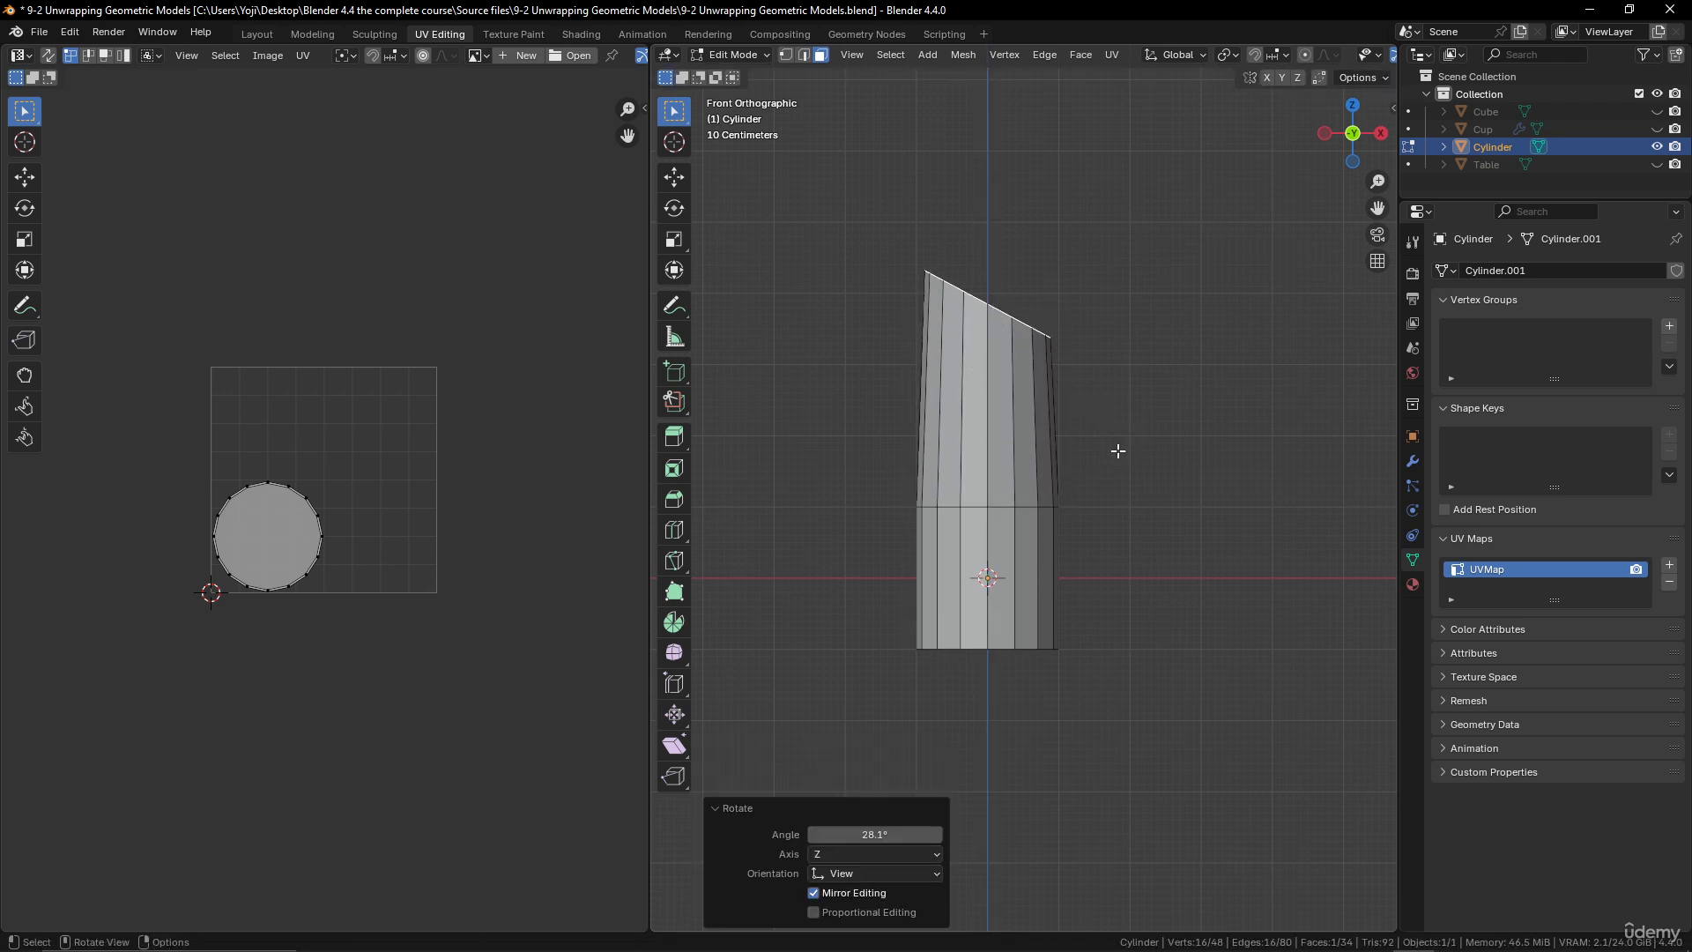
# - Extrude the tilted end face about 2.53 m along its normal and rotate the new end about 23°
pyautogui.press('e')
pyautogui.click(1243, 320)
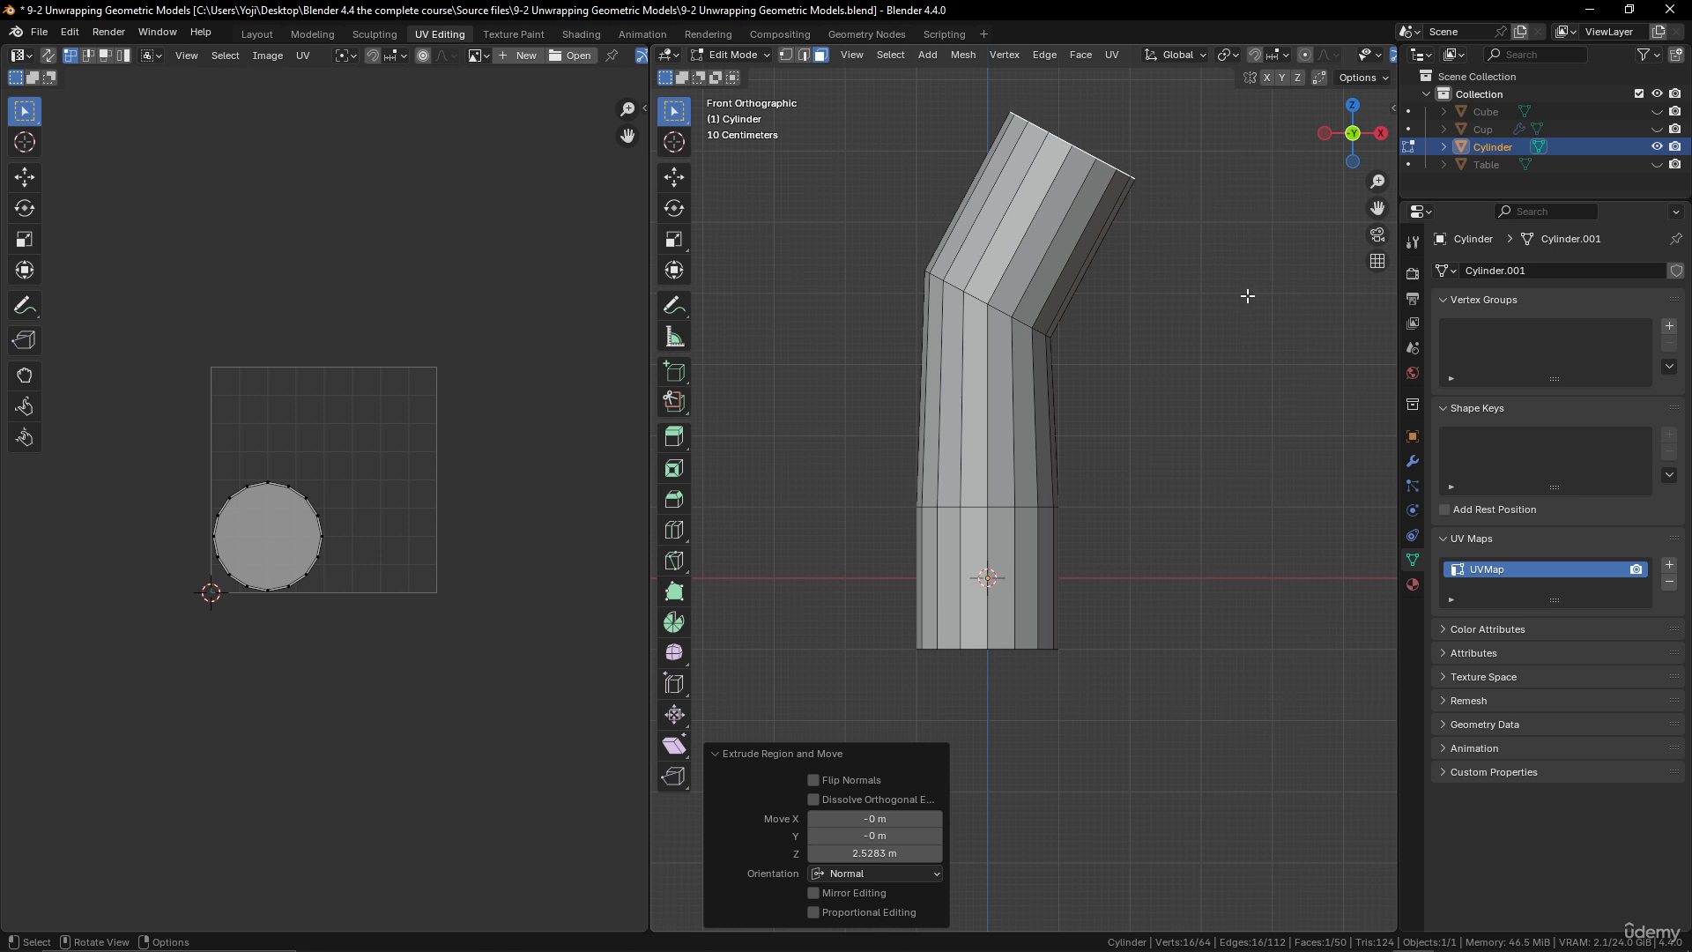
pyautogui.press('r')
pyautogui.click(1184, 372)
# - Extrude the bent pipe's end face a further 2.78 m or so along its normal
pyautogui.press('e')
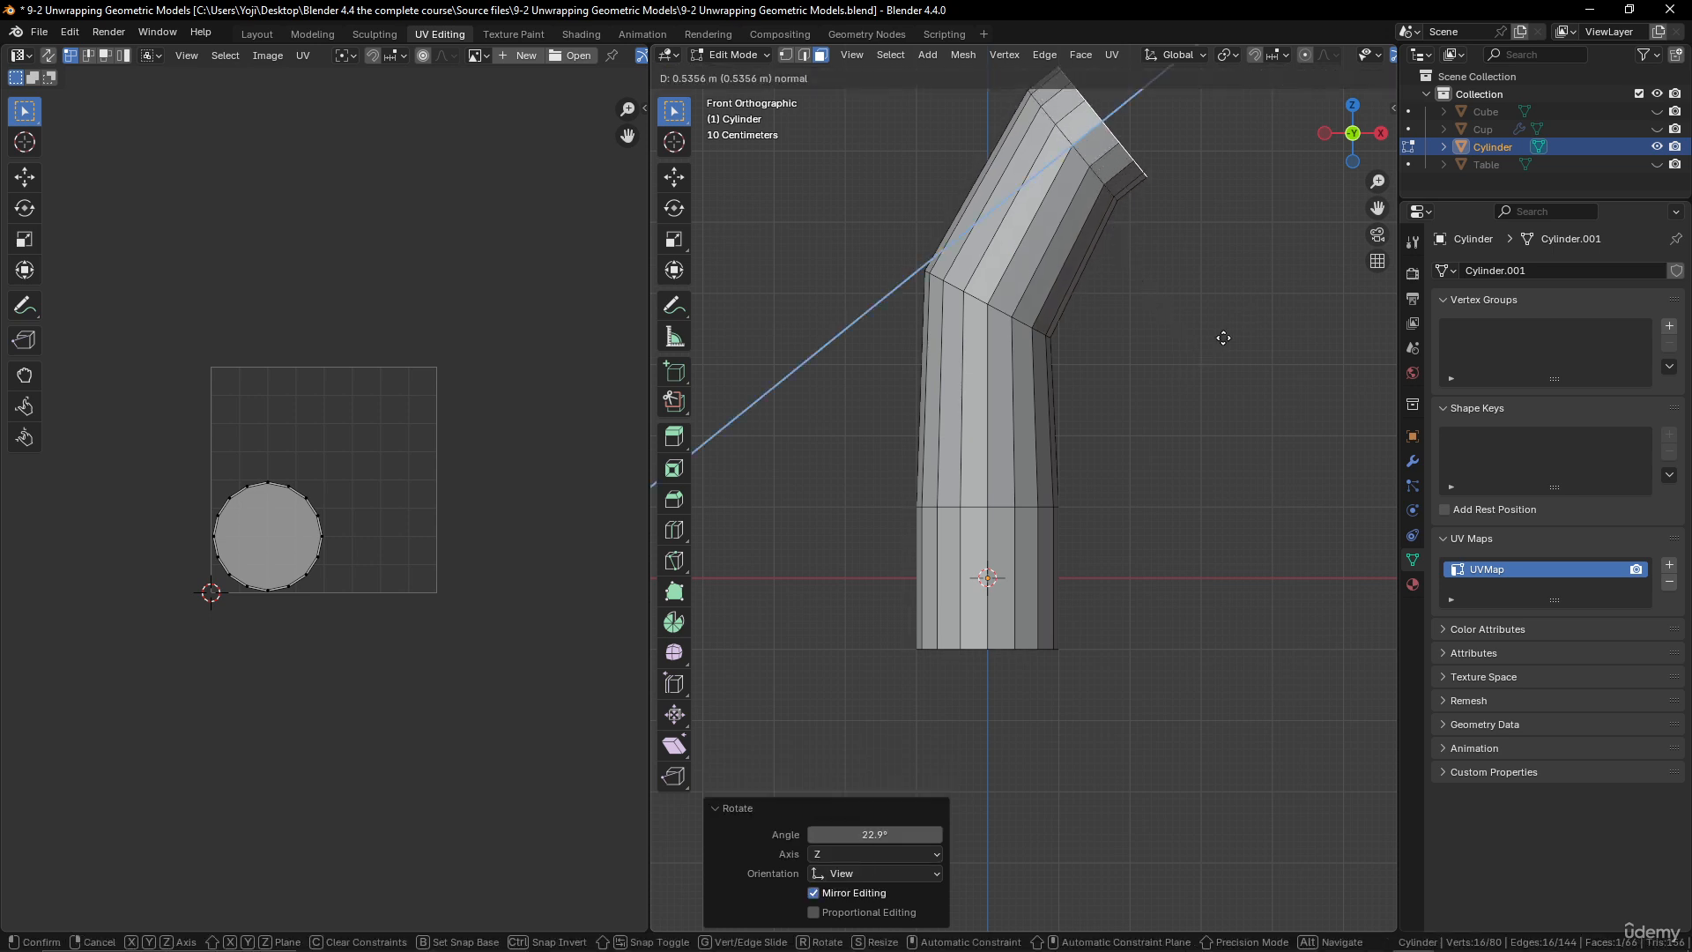
pyautogui.click(1346, 254)
pyautogui.scroll(-3, 1217, 290)
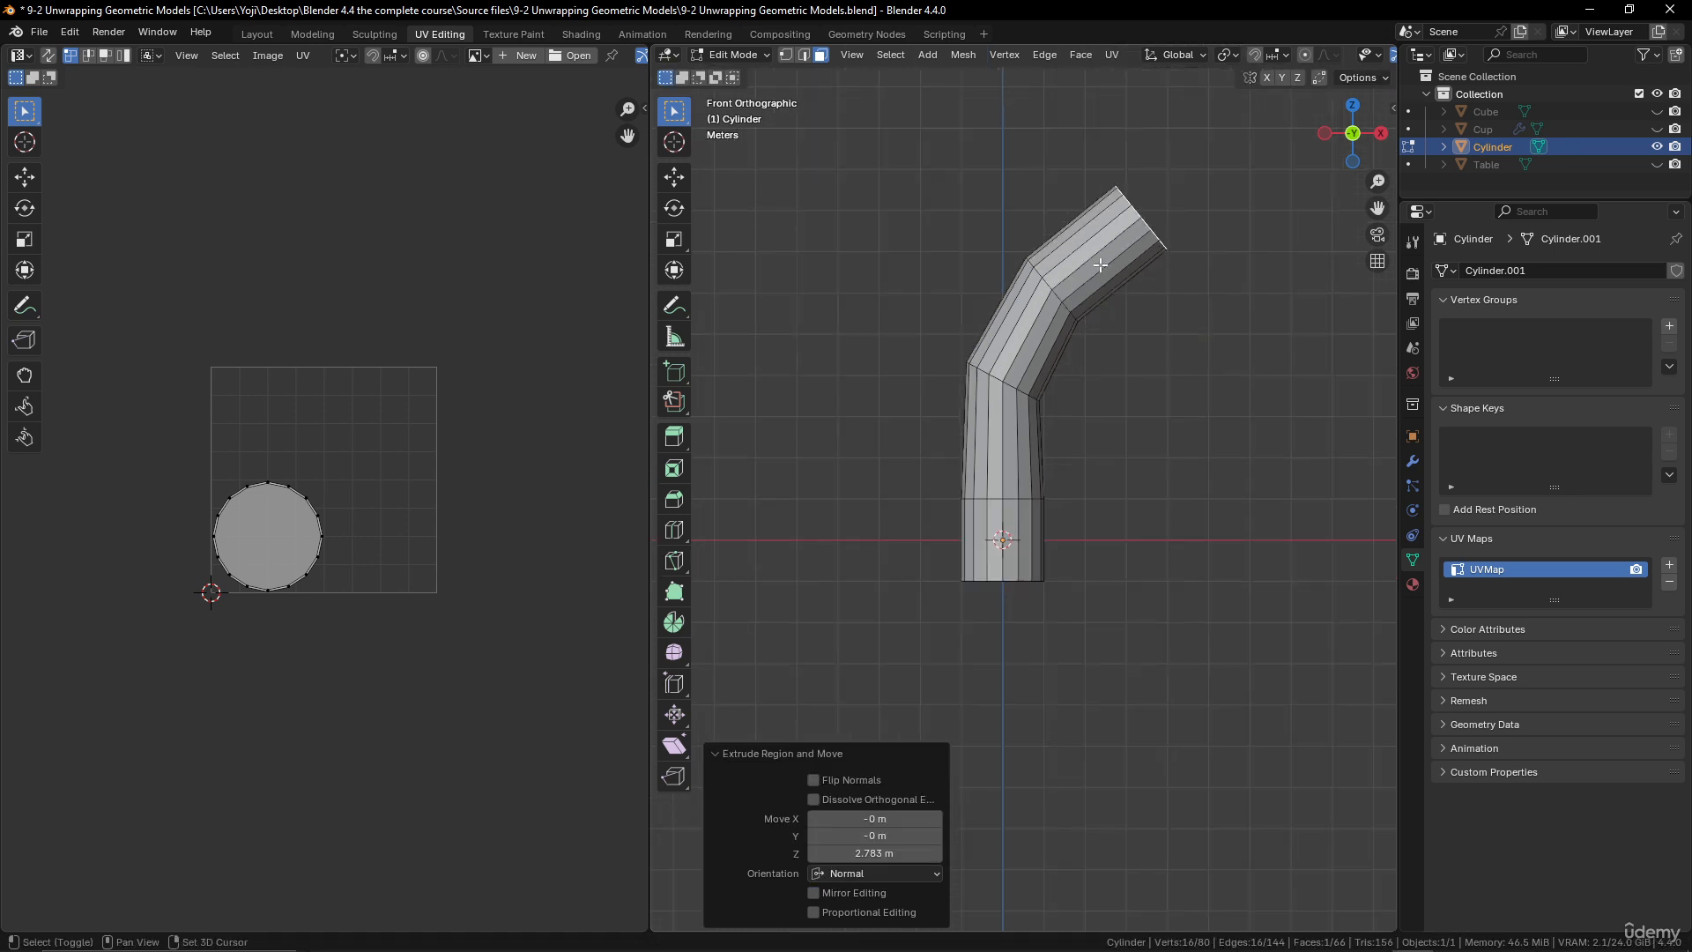
# - In edge selection mode, select one continuous line of four lengthwise edges from the pipe's upper end down to its base
pyautogui.moveTo(1216, 290); pyautogui.dragTo(941, 320, button='middle')
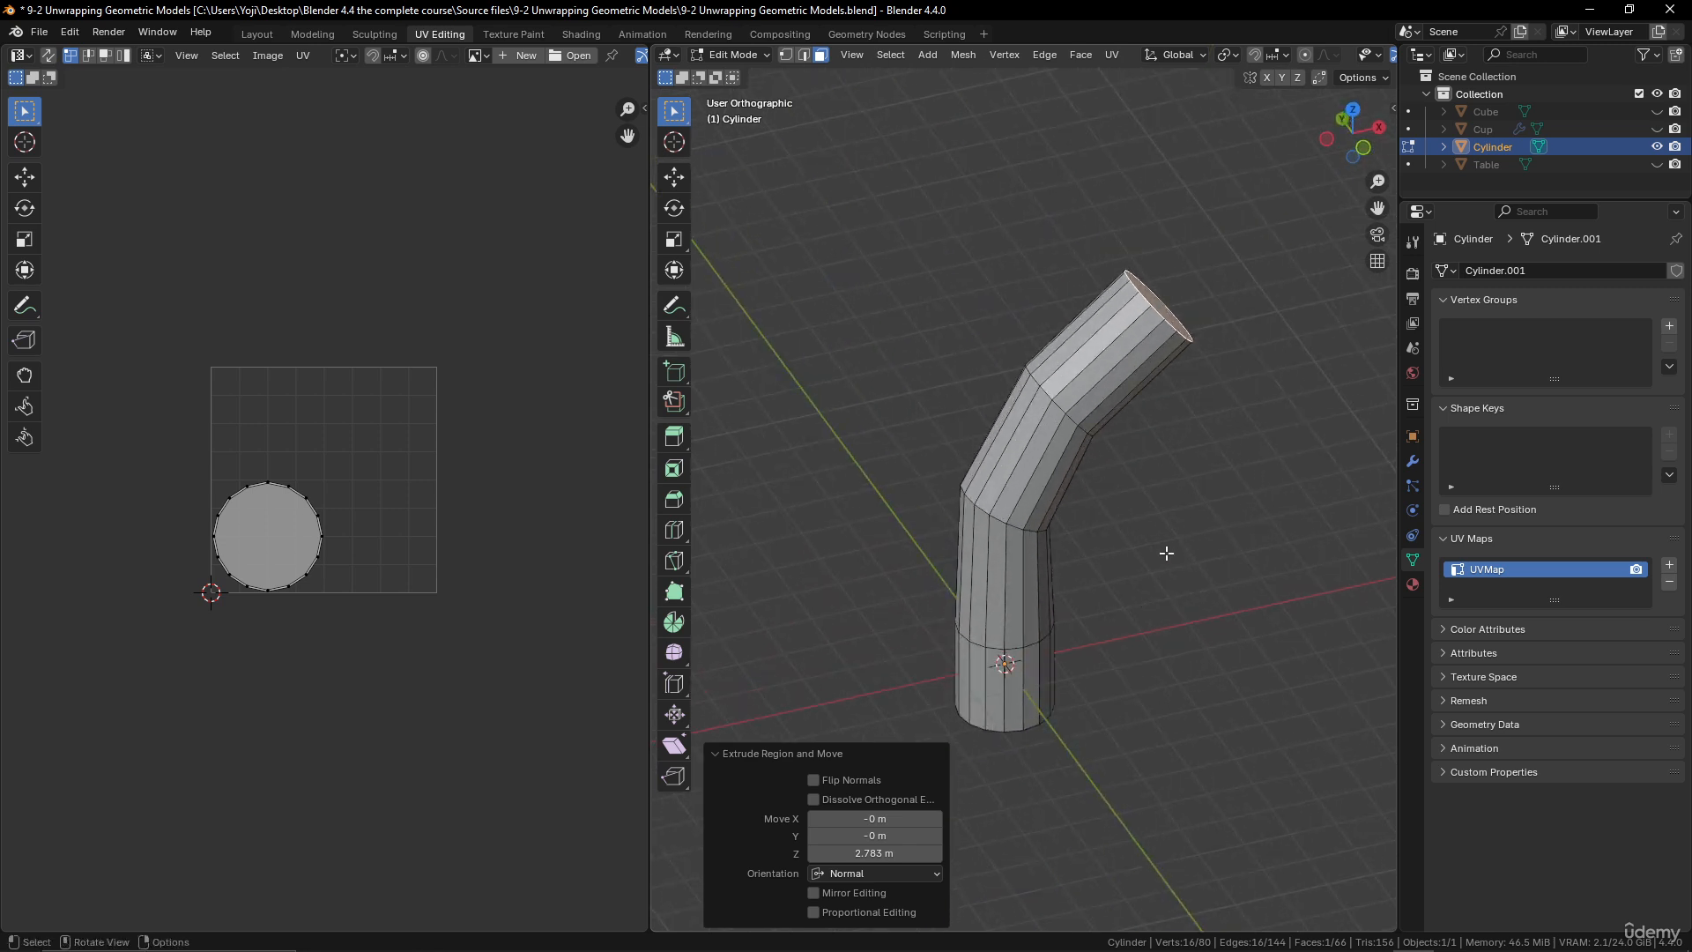
pyautogui.moveTo(1167, 553); pyautogui.dragTo(1044, 391, button='middle')
pyautogui.press('2')
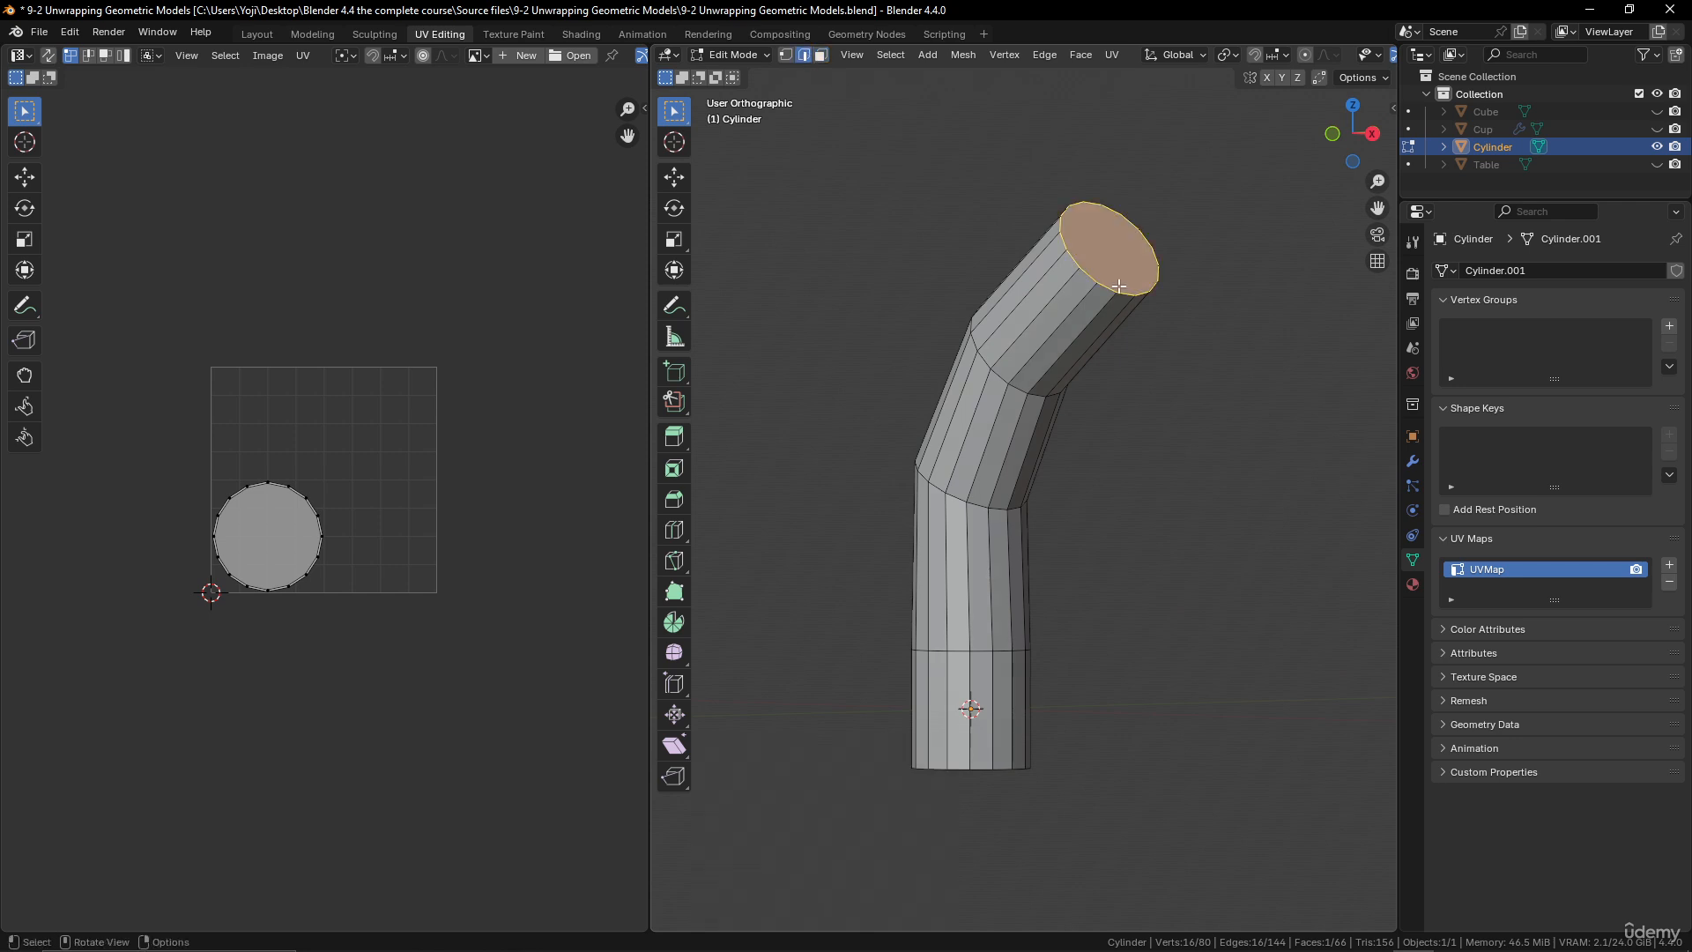
pyautogui.keyDown('alt'); pyautogui.click(1089, 296); pyautogui.keyUp('alt')
pyautogui.click(1096, 306)
pyautogui.keyDown('shift'); pyautogui.click(1013, 438); pyautogui.keyUp('shift')
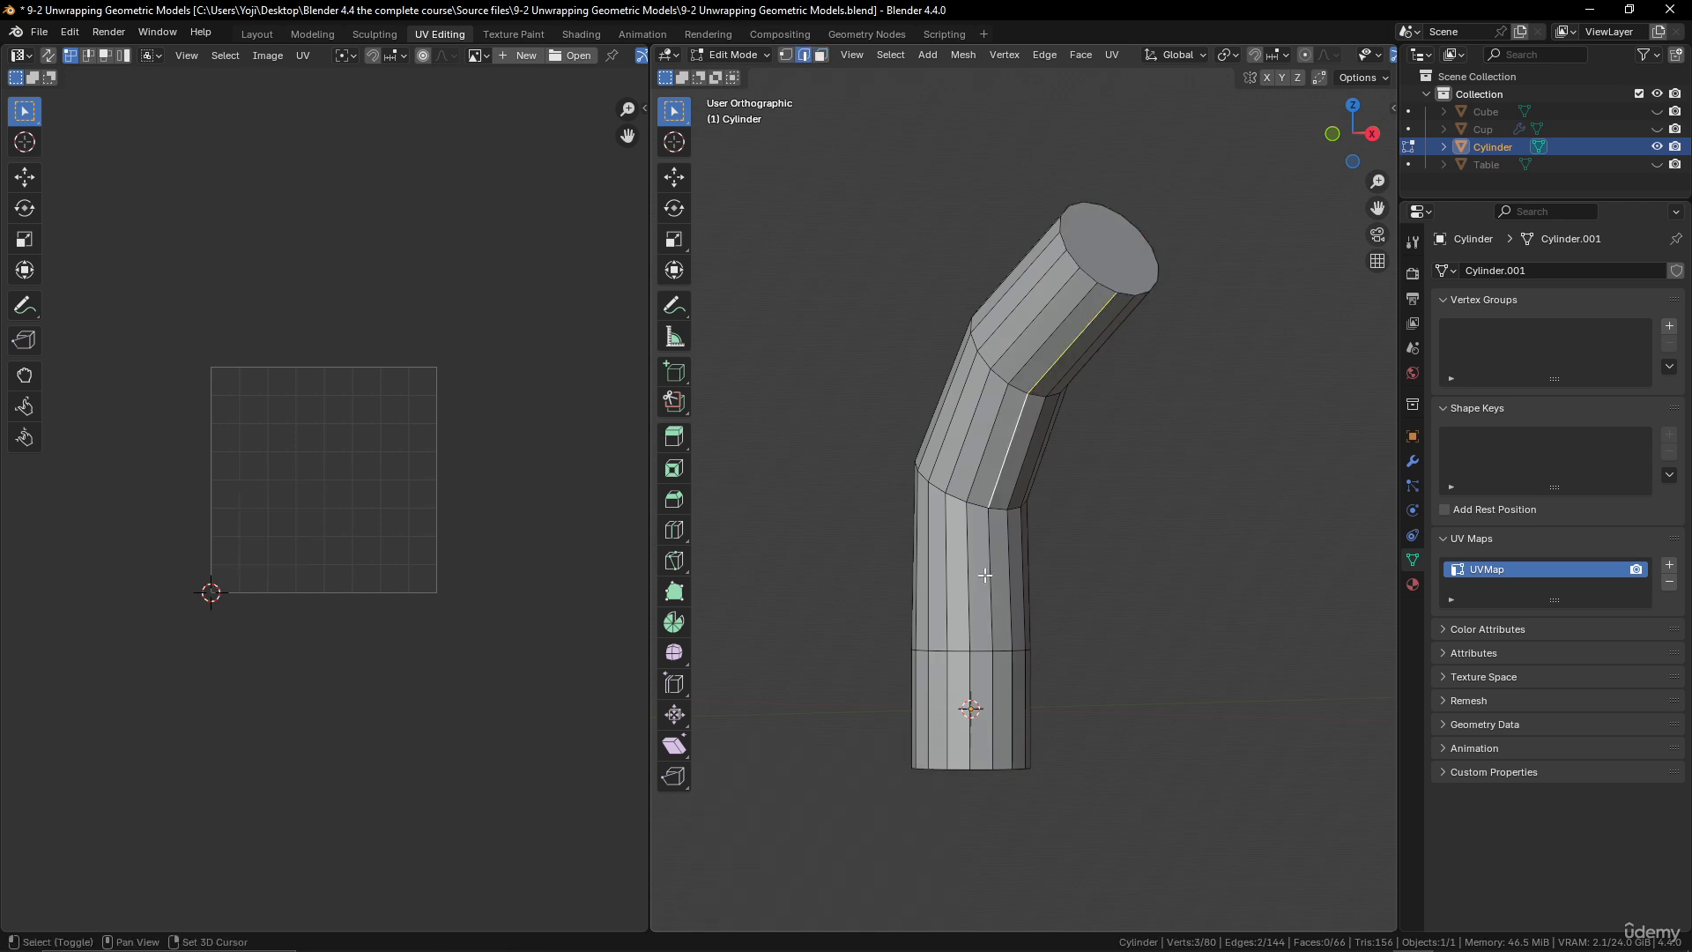
pyautogui.keyDown('shift'); pyautogui.click(990, 578); pyautogui.keyUp('shift')
pyautogui.keyDown('shift'); pyautogui.click(992, 691); pyautogui.keyUp('shift')
# - Add the rim edges of the pipe's upper cap to the selection, leaving out one edge beside the lengthwise line
pyautogui.moveTo(1046, 467); pyautogui.dragTo(1069, 510, button='middle')
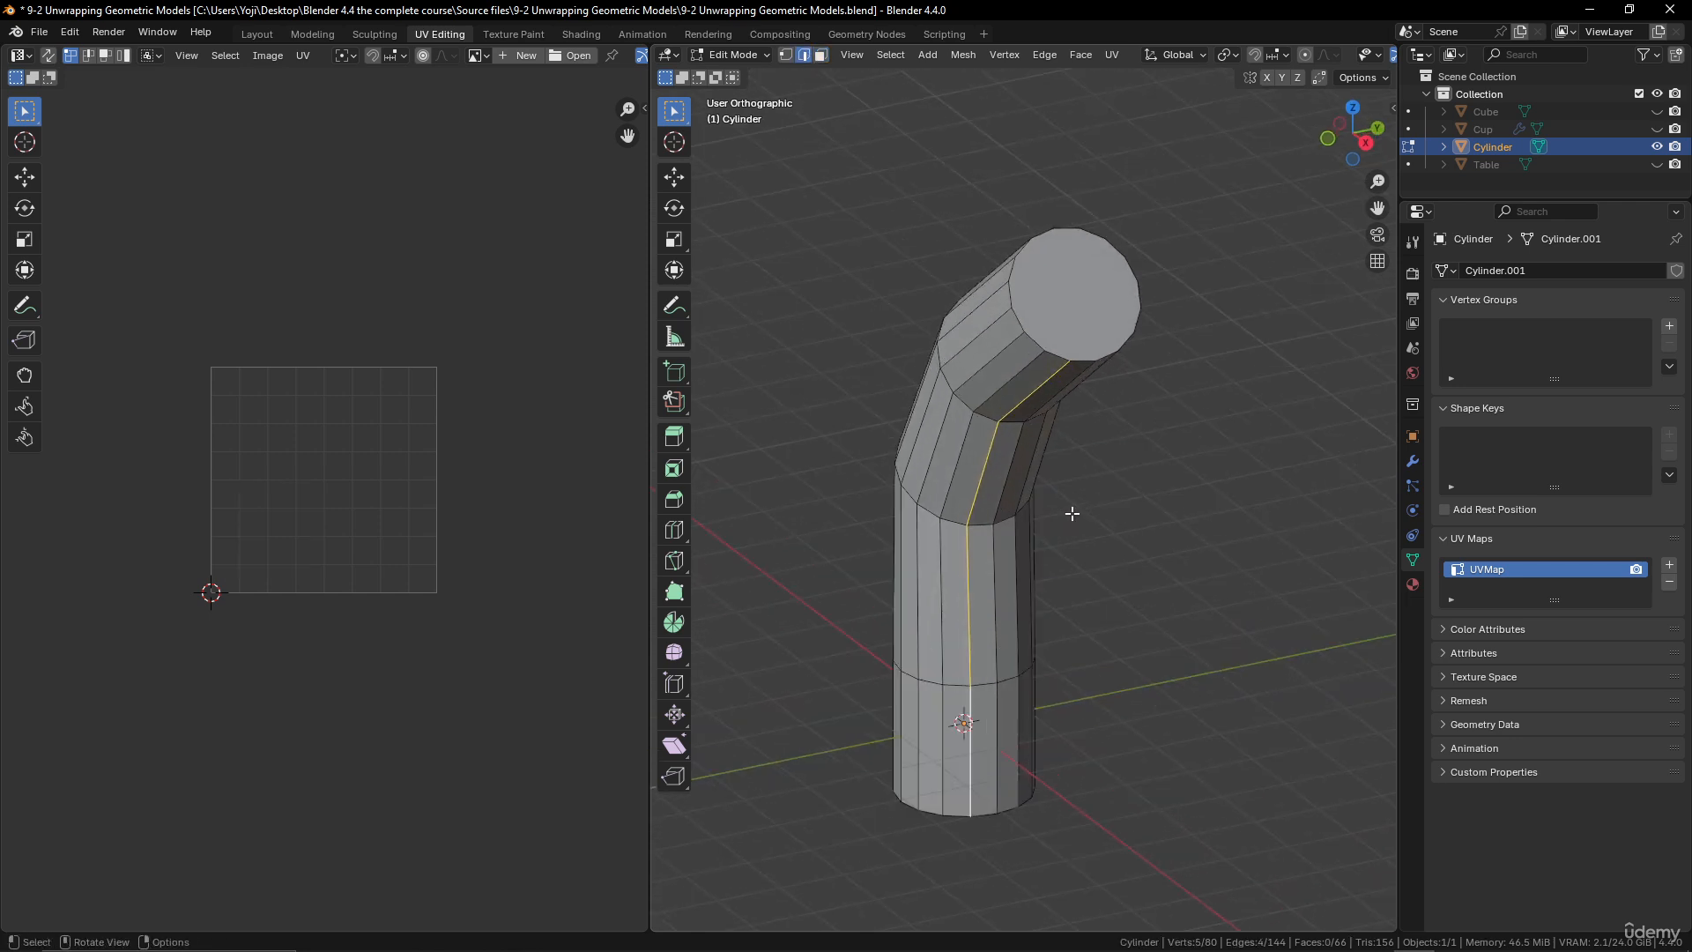
pyautogui.scroll(3, 1069, 510)
pyautogui.moveTo(1115, 455); pyautogui.dragTo(1084, 410, button='middle')
pyautogui.scroll(2, 1102, 437)
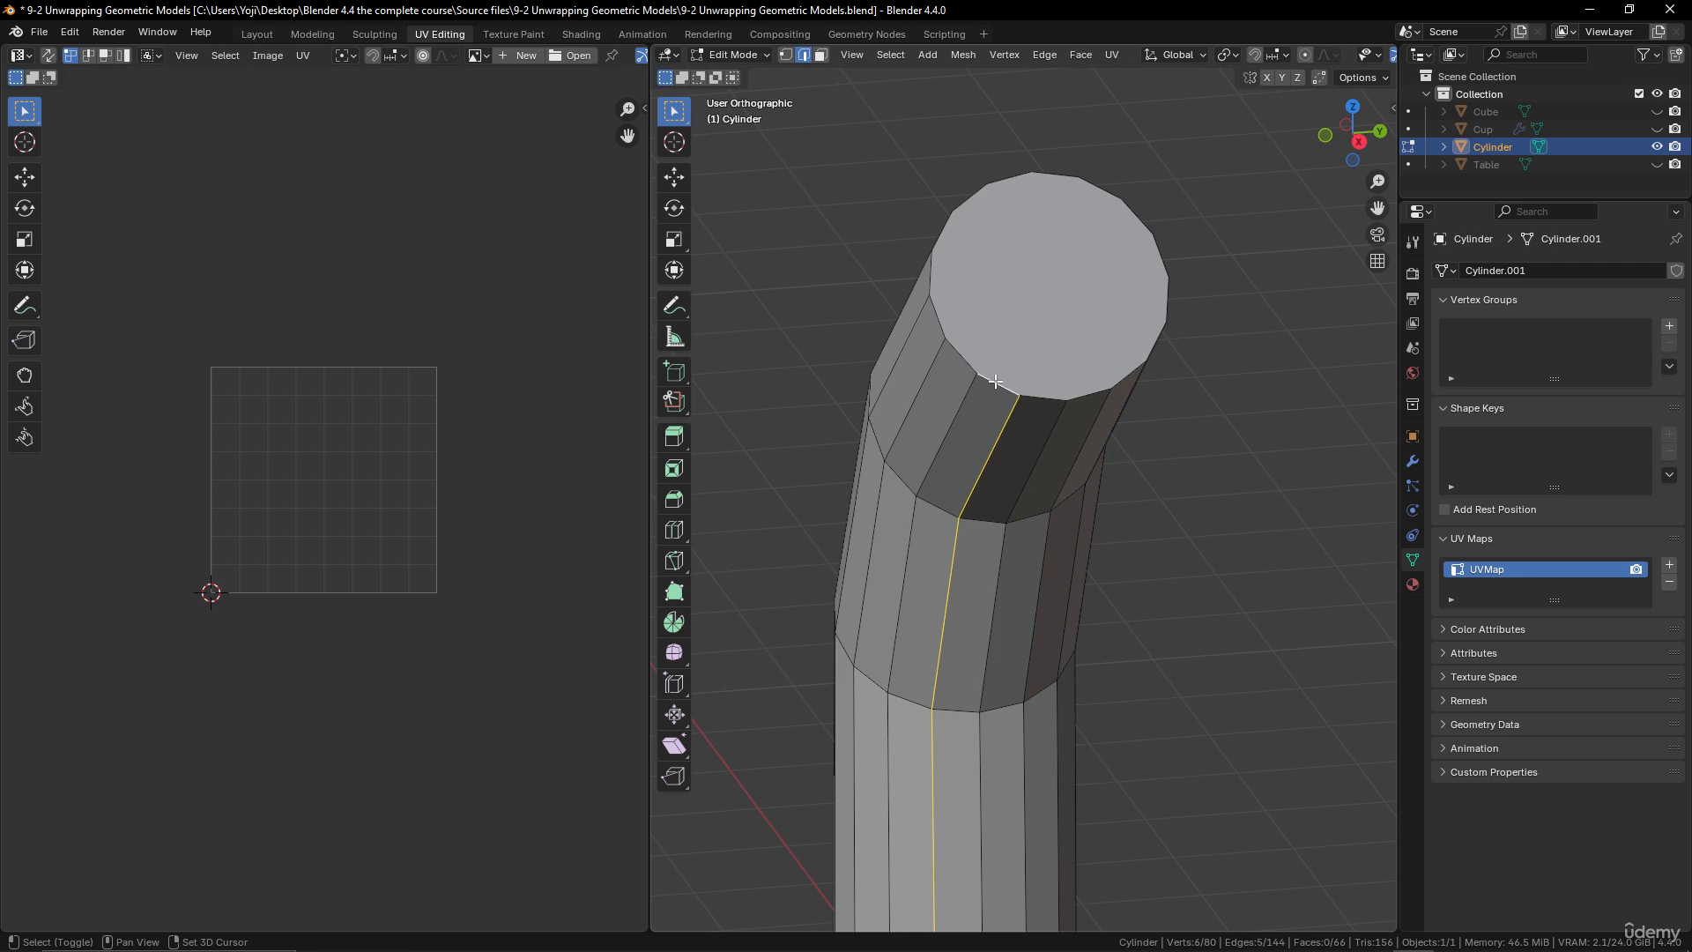
pyautogui.keyDown('ctrl'); pyautogui.click(945, 232); pyautogui.keyUp('ctrl')
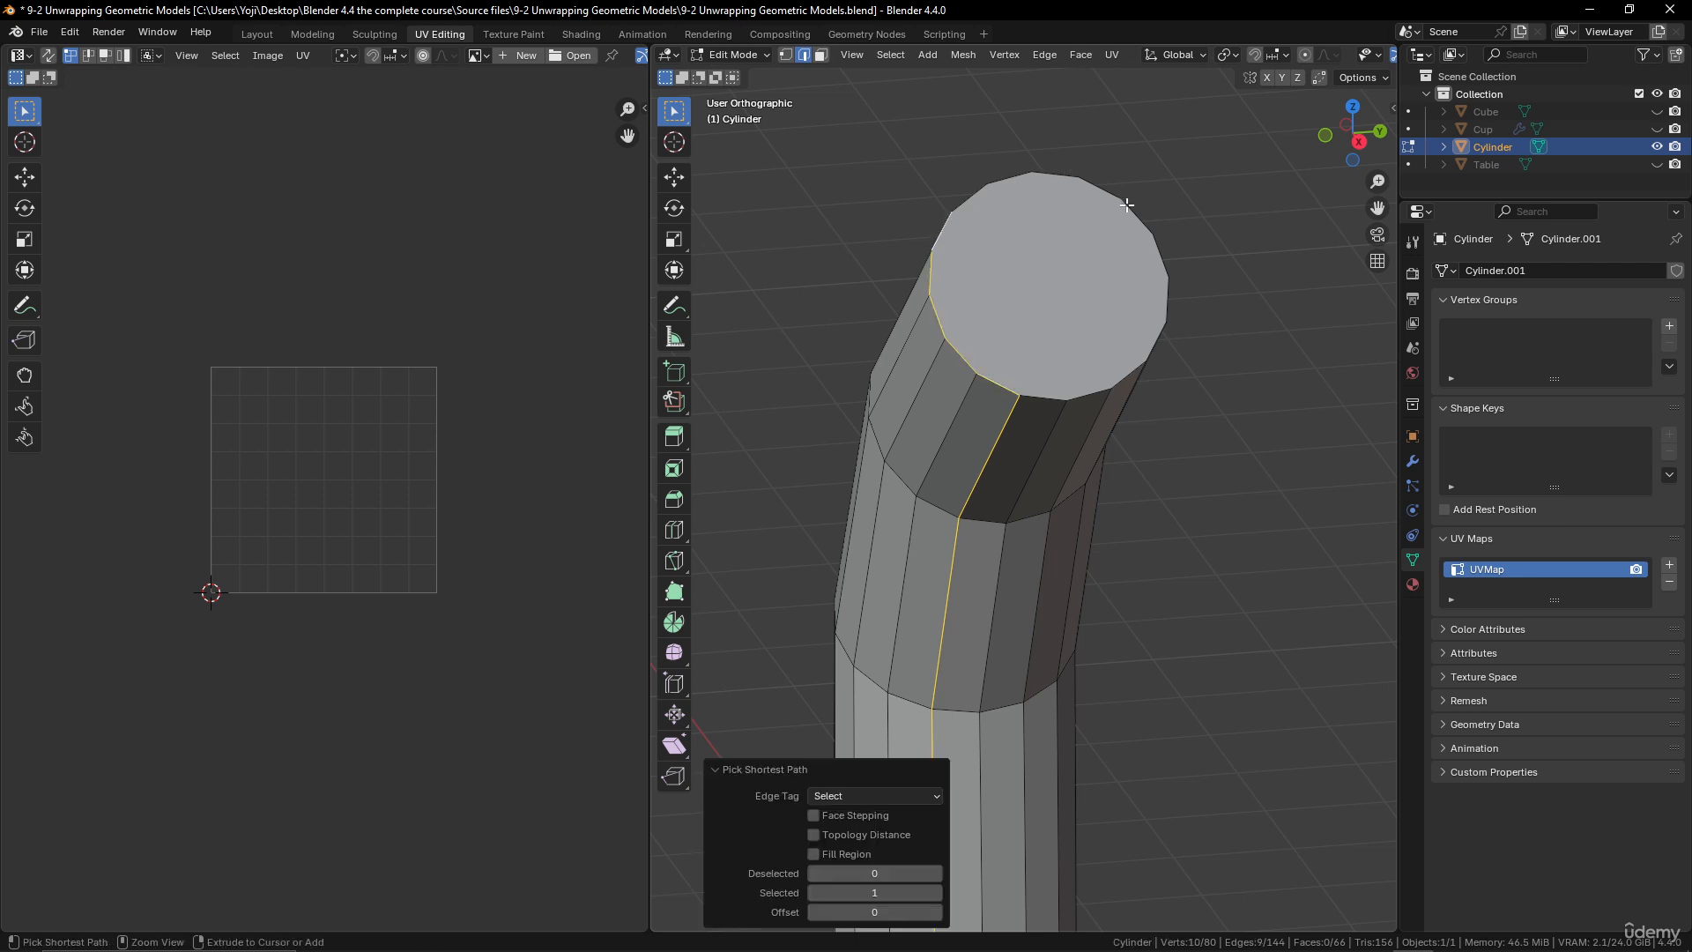
pyautogui.keyDown('ctrl'); pyautogui.click(1149, 227); pyautogui.keyUp('ctrl')
pyautogui.keyDown('ctrl'); pyautogui.click(1103, 393); pyautogui.keyUp('ctrl')
pyautogui.keyDown('ctrl'); pyautogui.click(1091, 394); pyautogui.keyUp('ctrl')
pyautogui.moveTo(1092, 394); pyautogui.dragTo(1077, 347, button='middle')
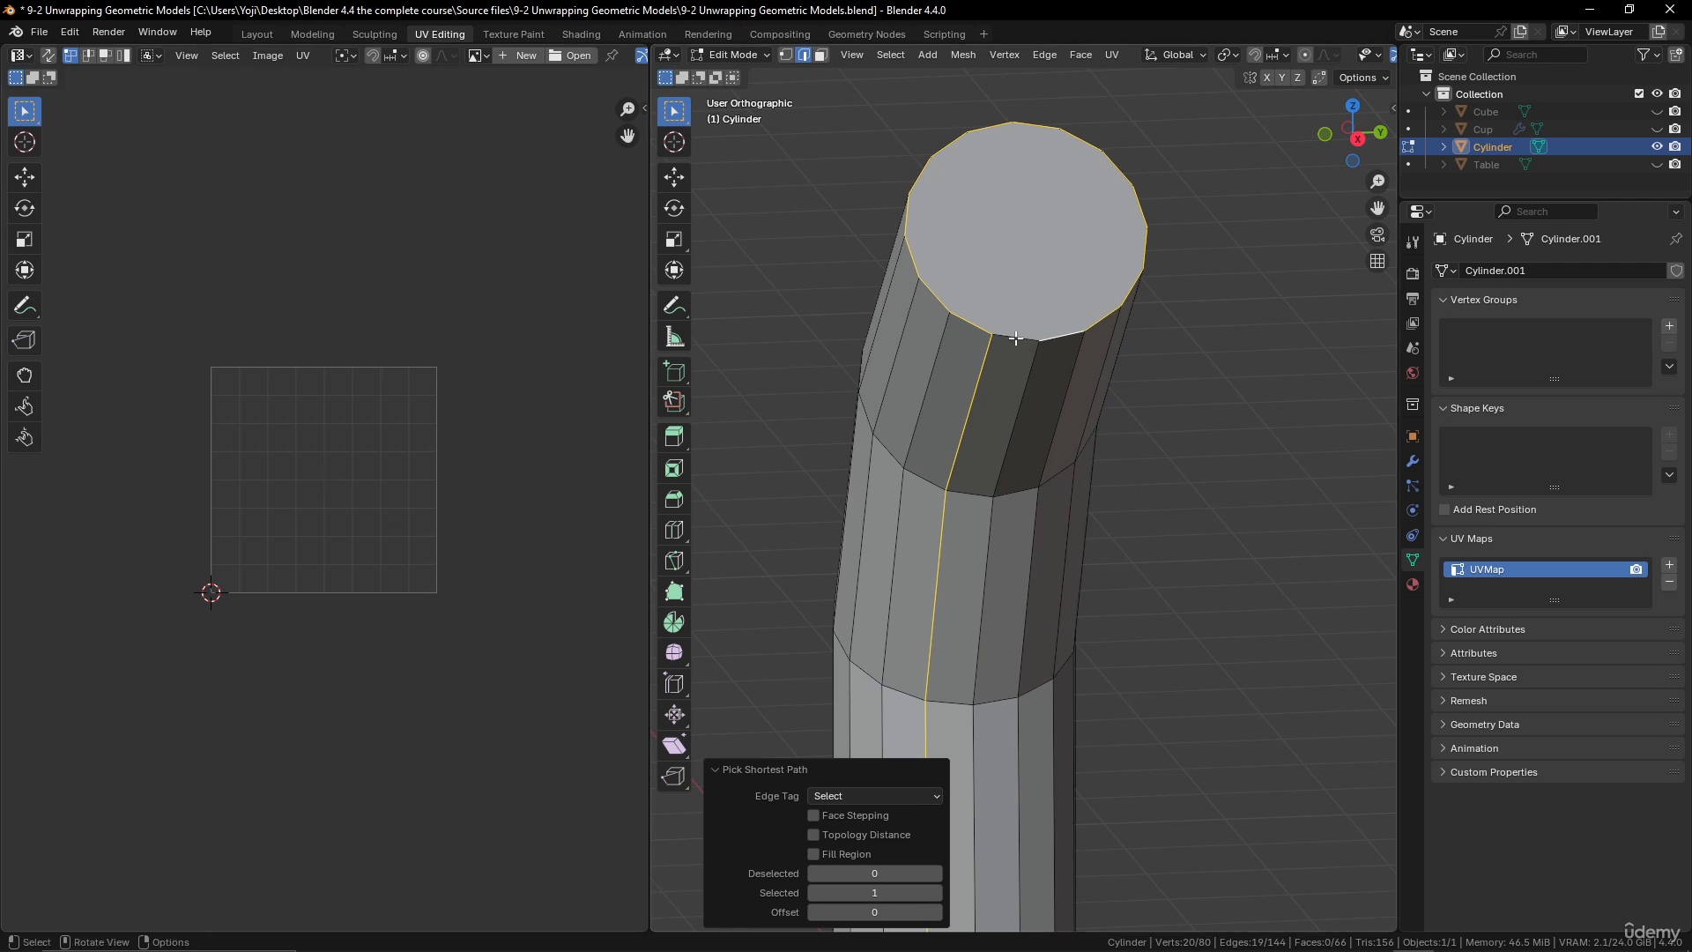
# - Add the one remaining rim edge of the upper cap to the selection, and deselect it again
pyautogui.scroll(-3, 1061, 453)
pyautogui.keyDown('shift'); pyautogui.moveTo(1089, 559); pyautogui.dragTo(1110, 533, button='middle'); pyautogui.keyUp('shift')
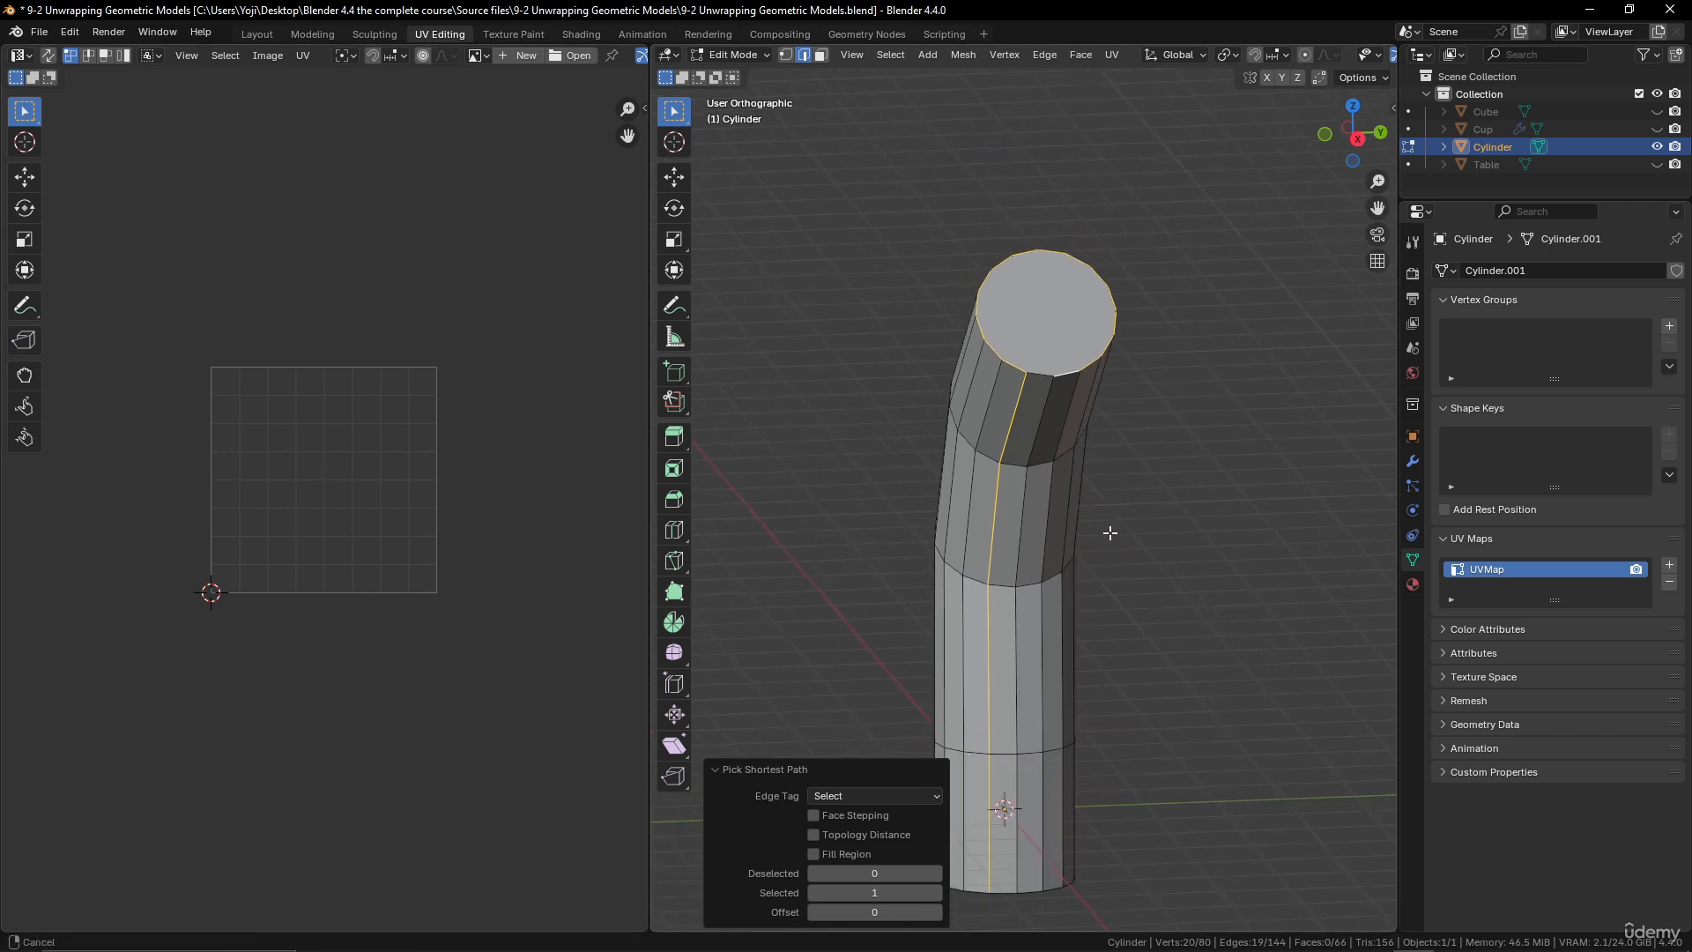
pyautogui.scroll(3, 1102, 368)
pyautogui.keyDown('shift'); pyautogui.click(1047, 292); pyautogui.keyUp('shift')
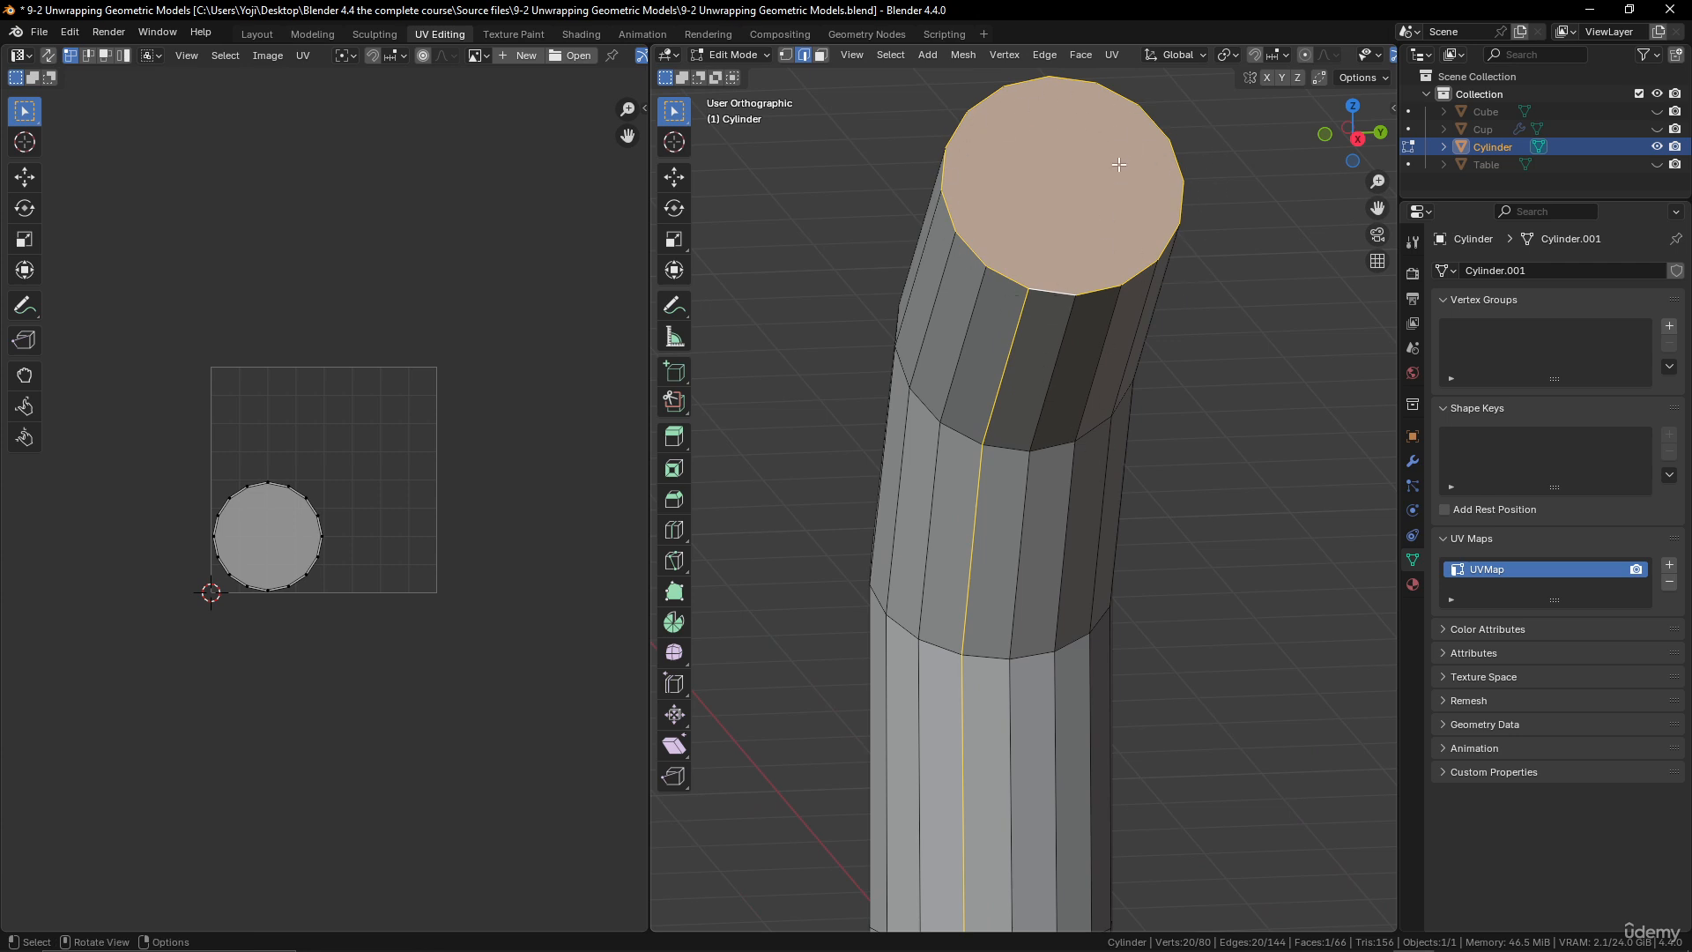
pyautogui.keyDown('shift'); pyautogui.click(1053, 291); pyautogui.keyUp('shift')
# - Add the rim edges of the pipe's bottom cap to the selection, leaving out one edge beside the lengthwise line
pyautogui.scroll(-5, 1136, 501)
pyautogui.moveTo(1137, 501); pyautogui.dragTo(1178, 525, button='middle')
pyautogui.scroll(4, 1076, 408)
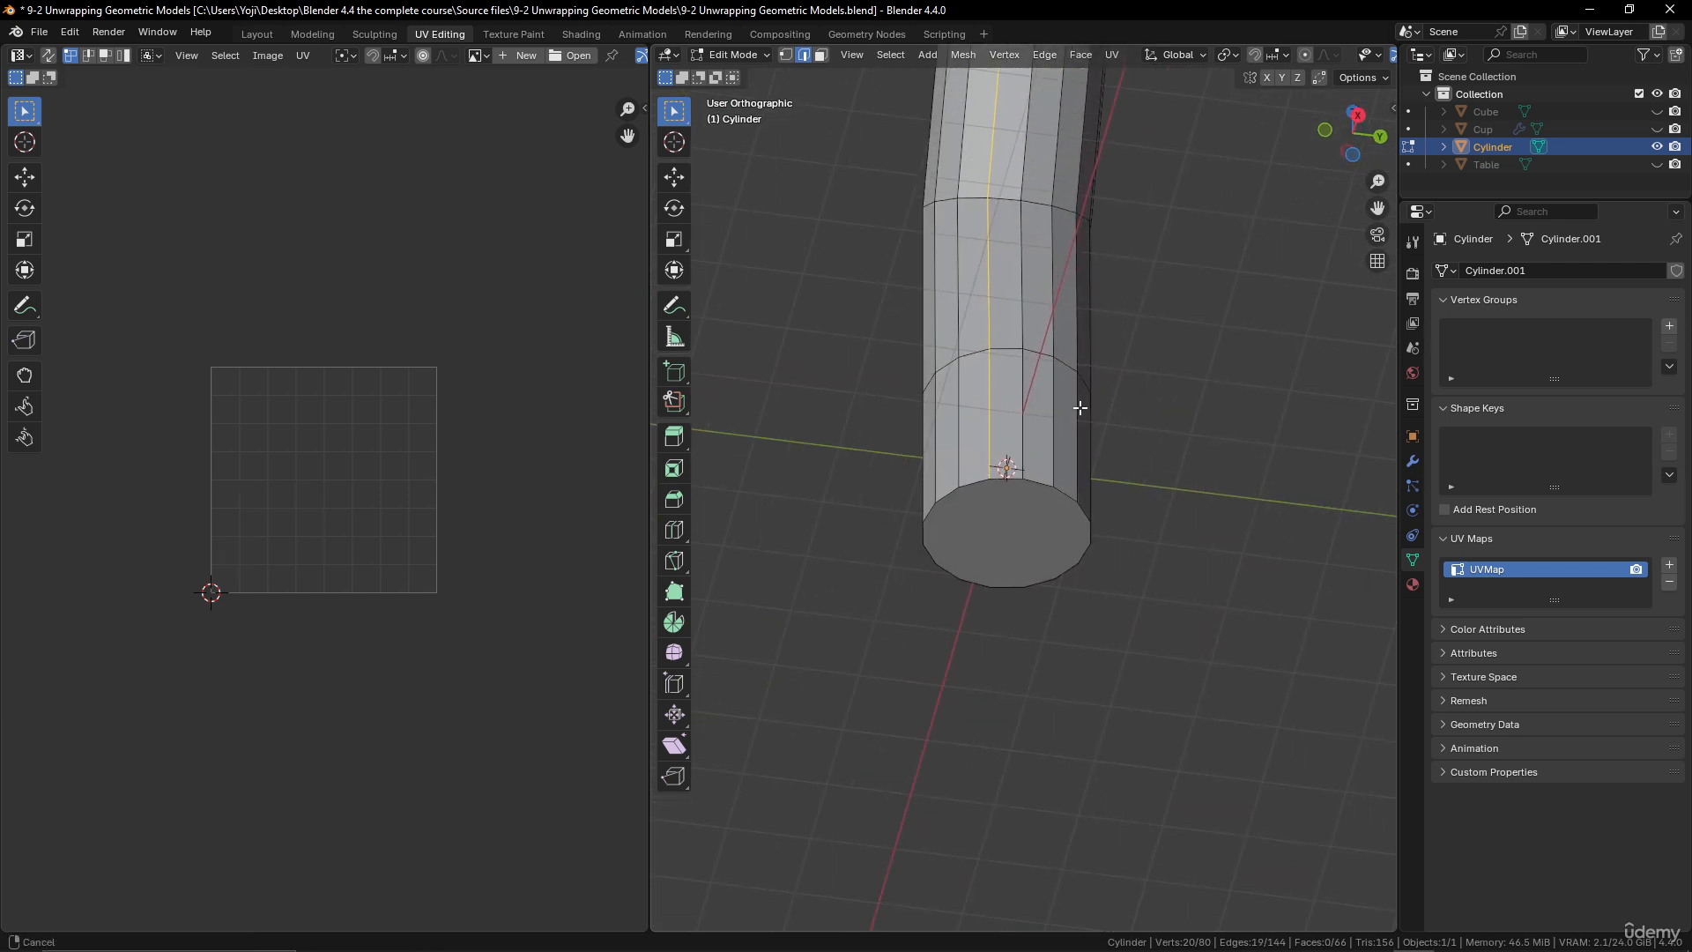
pyautogui.keyDown('ctrl'); pyautogui.click(1059, 495); pyautogui.keyUp('ctrl')
pyautogui.keyDown('ctrl'); pyautogui.click(1019, 561); pyautogui.keyUp('ctrl')
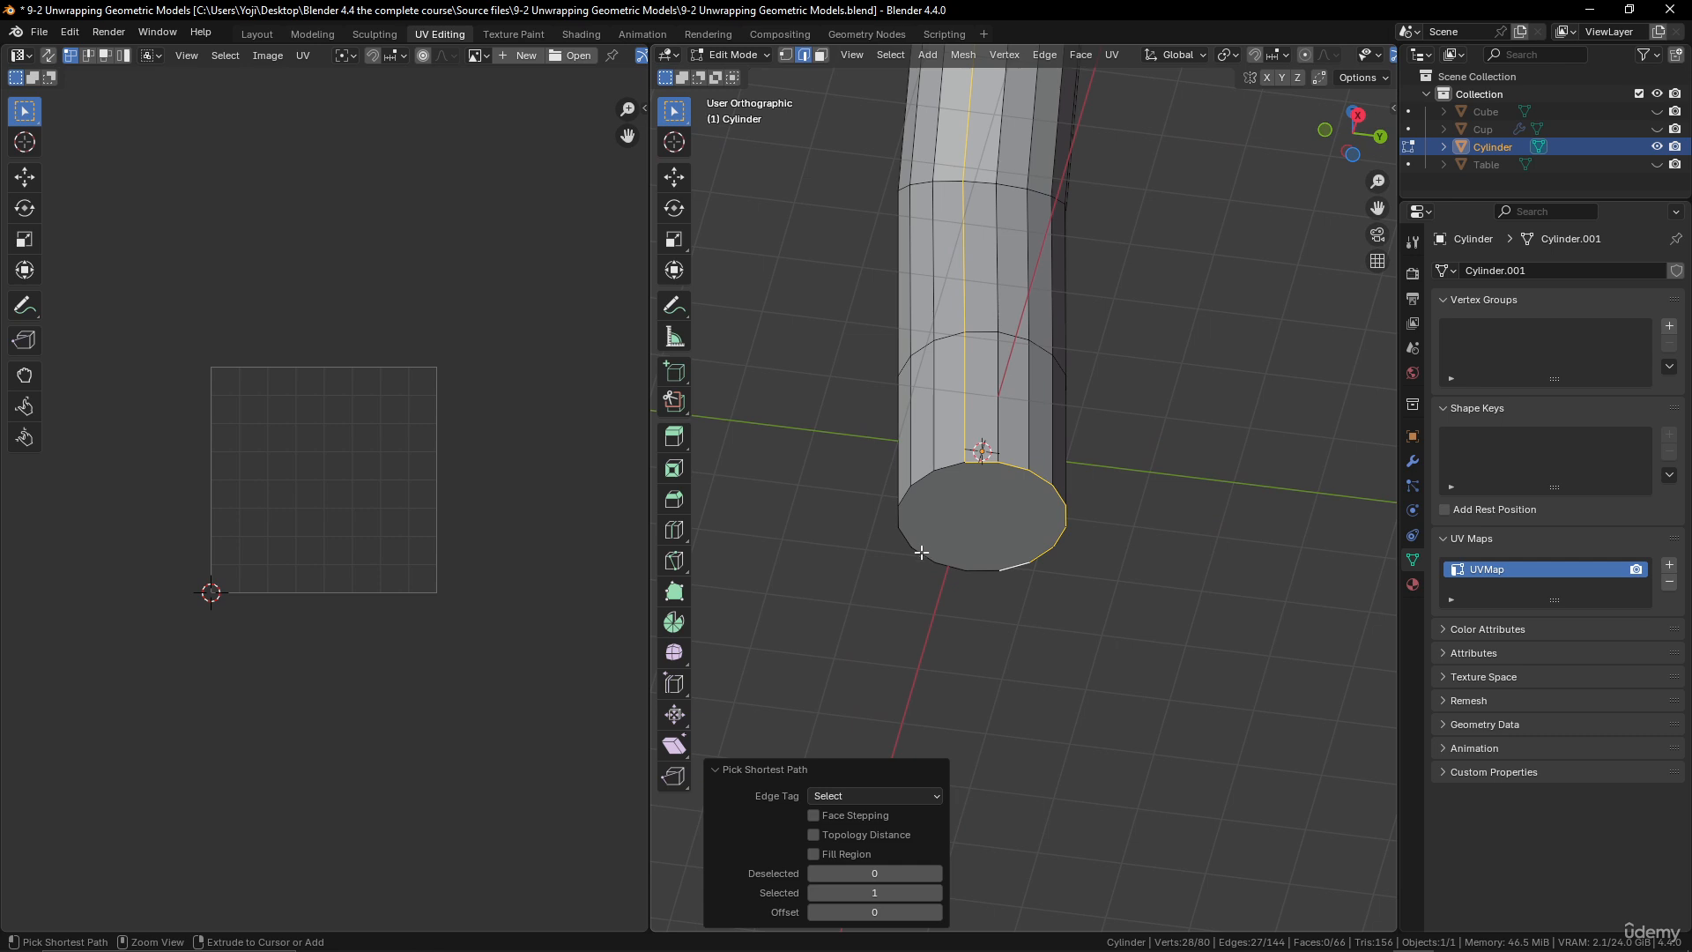
pyautogui.keyDown('ctrl'); pyautogui.click(919, 553); pyautogui.keyUp('ctrl')
pyautogui.keyDown('ctrl'); pyautogui.click(918, 492); pyautogui.keyUp('ctrl')
# - Turn on the Screencast Keys display in the 3D viewport and put its settings away
pyautogui.moveTo(918, 492); pyautogui.dragTo(1326, 99, button='middle')
pyautogui.click(1393, 107)
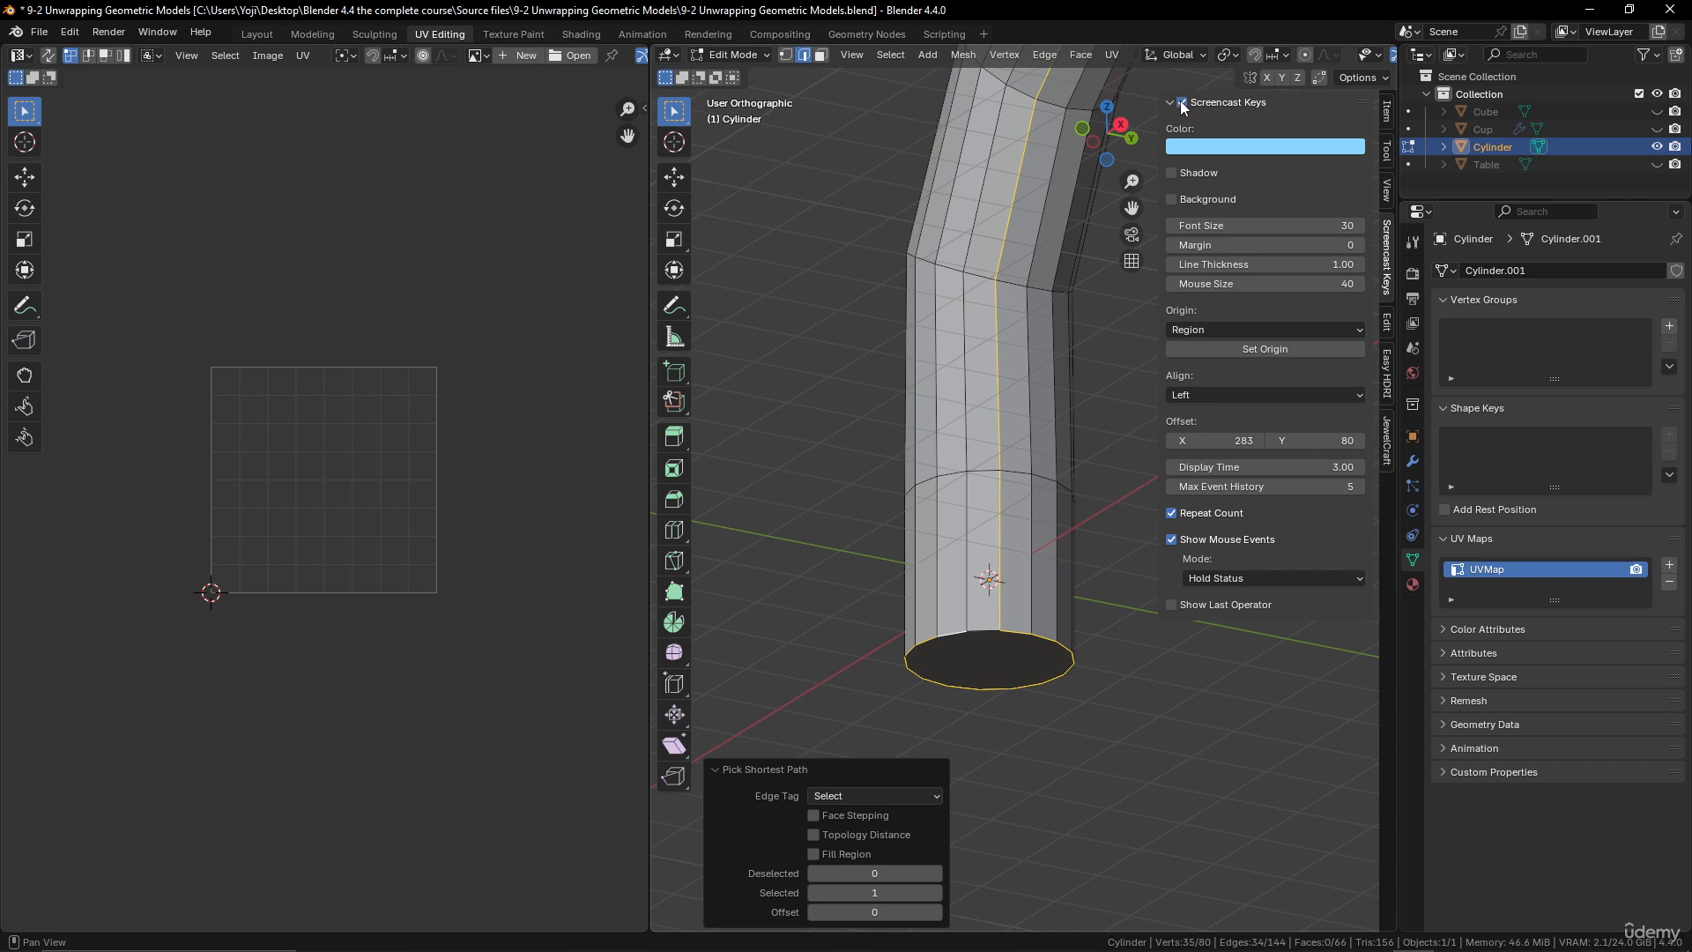
pyautogui.moveTo(1157, 120); pyautogui.dragTo(1380, 132)
# - Mark the pipe's selected lengthwise edges and cap rim edges as seams
pyautogui.scroll(-3, 1219, 382)
pyautogui.keyDown('shift'); pyautogui.moveTo(1211, 331); pyautogui.dragTo(1146, 377, button='middle'); pyautogui.keyUp('shift')
pyautogui.rightClick(1144, 374)
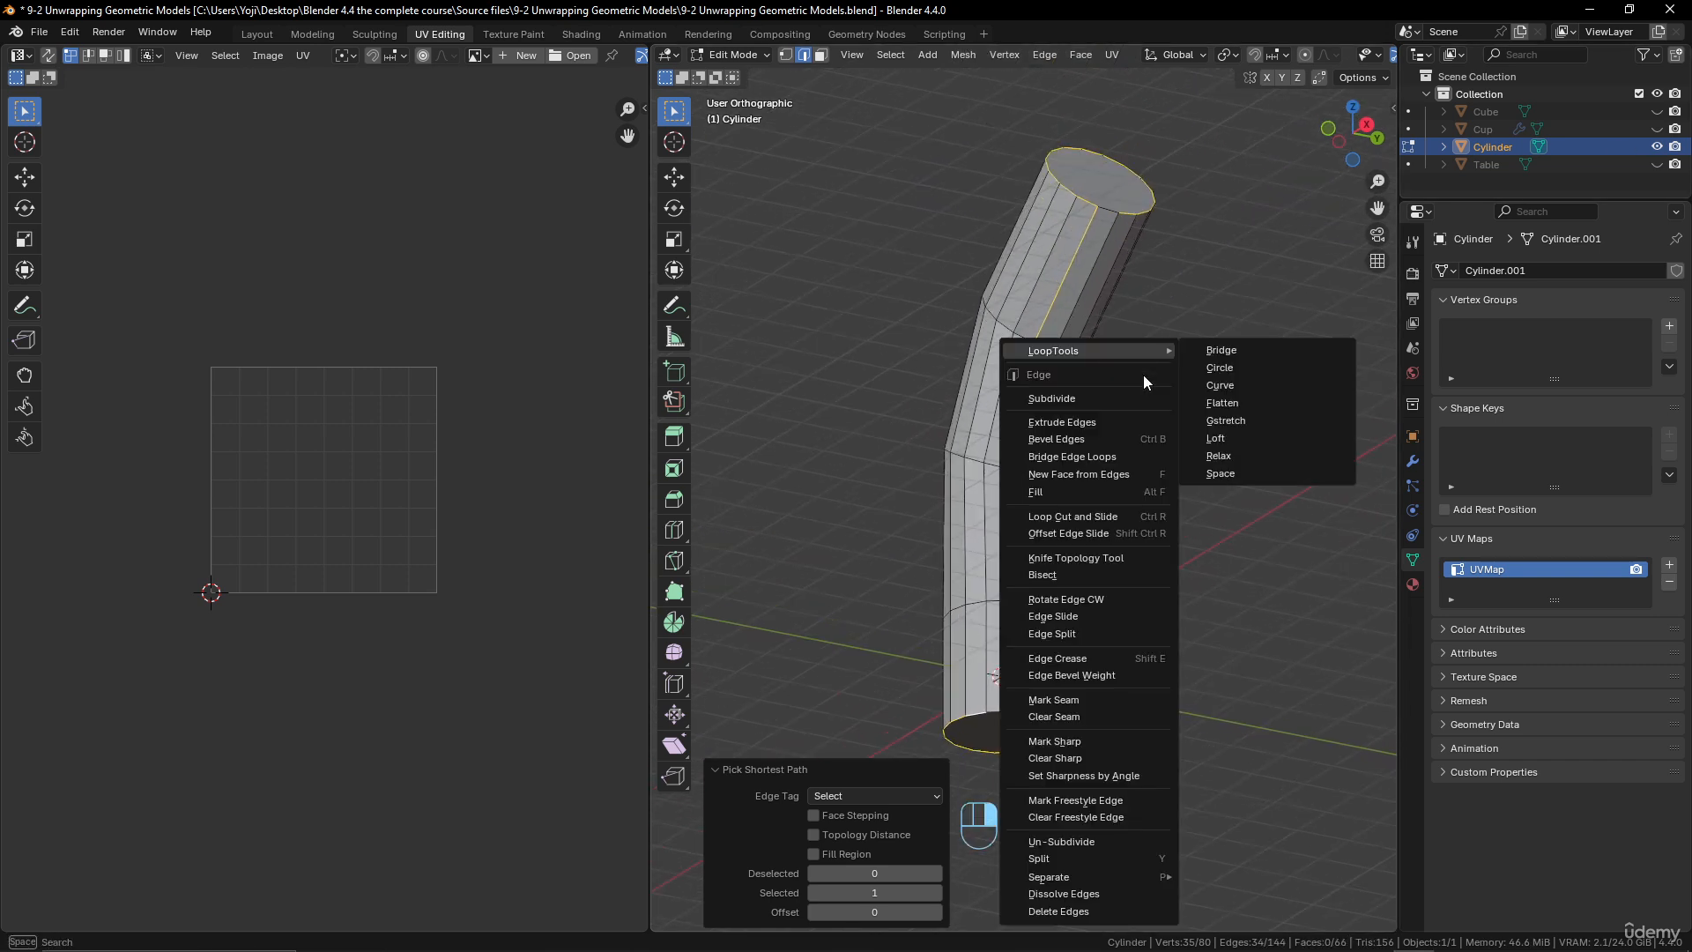
pyautogui.click(1093, 698)
# - Unwrap the entire pipe with the Angle Based method and select its linked UV islands
pyautogui.press('u')
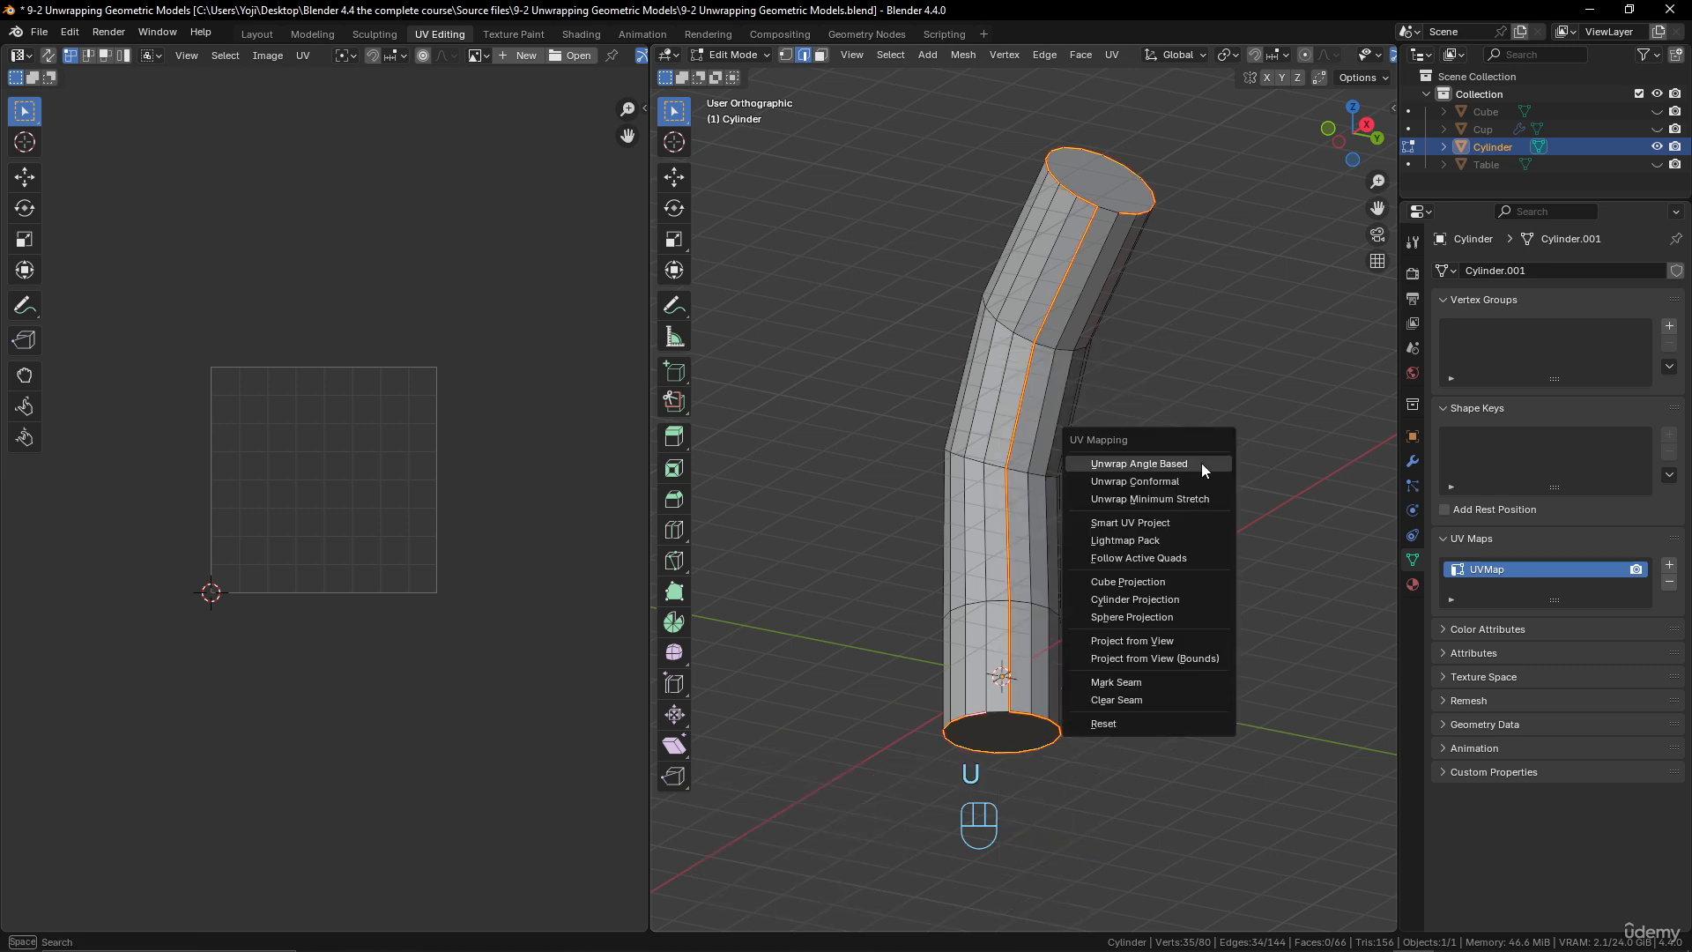
pyautogui.click(1202, 463)
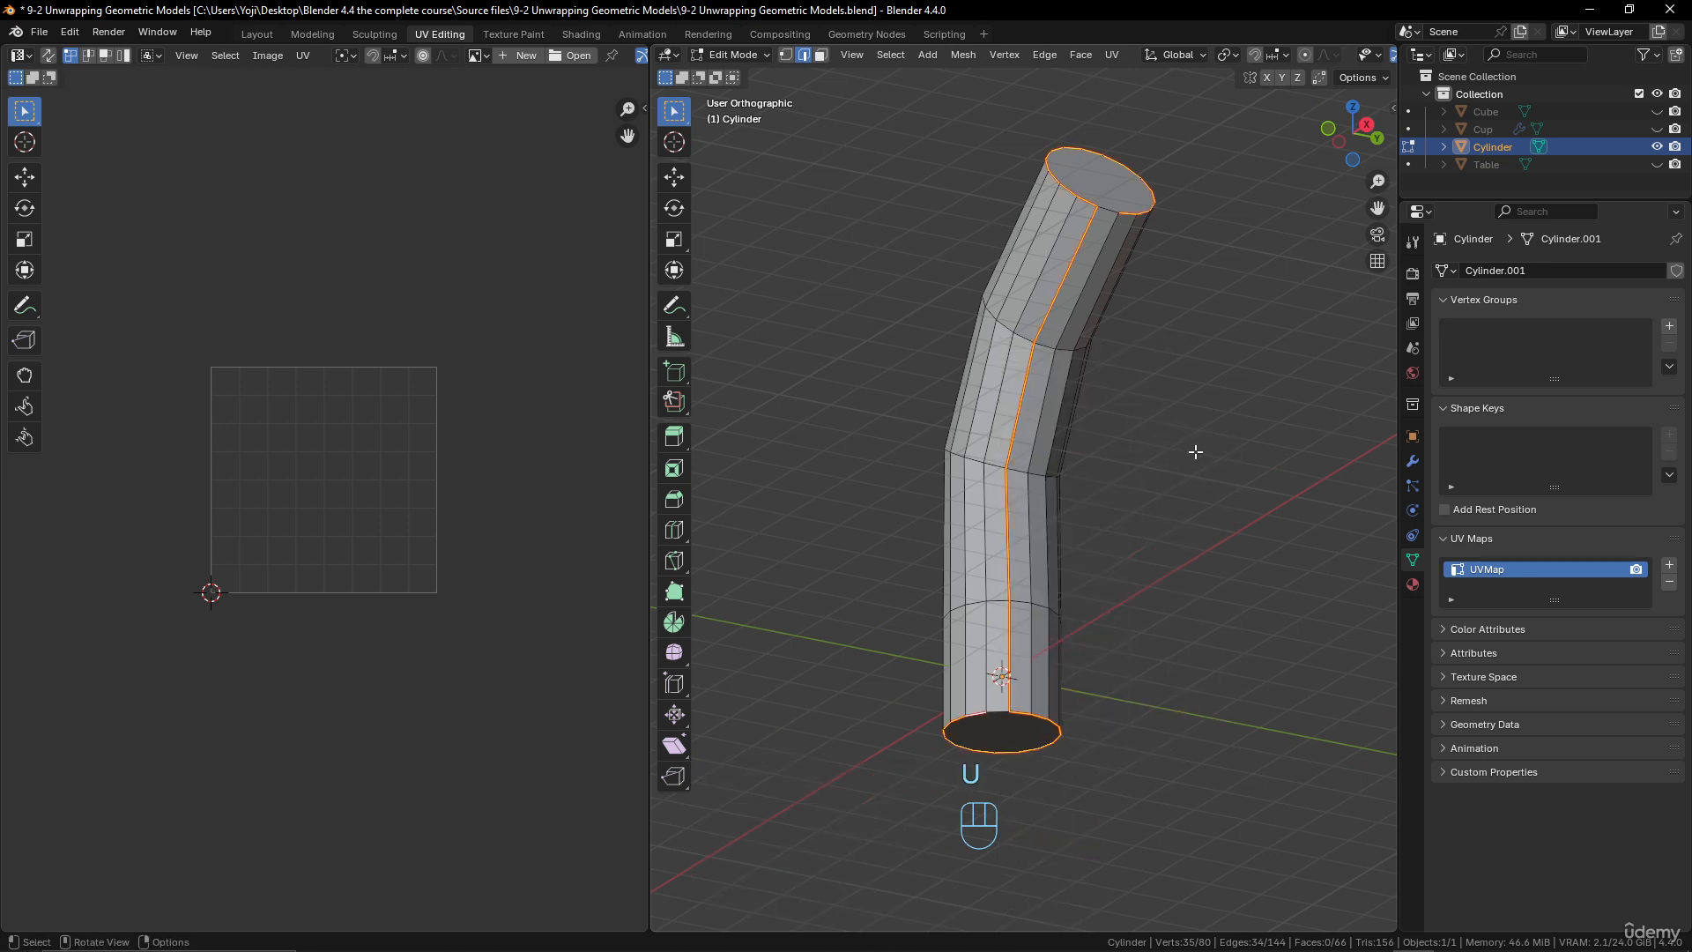
pyautogui.press('a')
pyautogui.press('u')
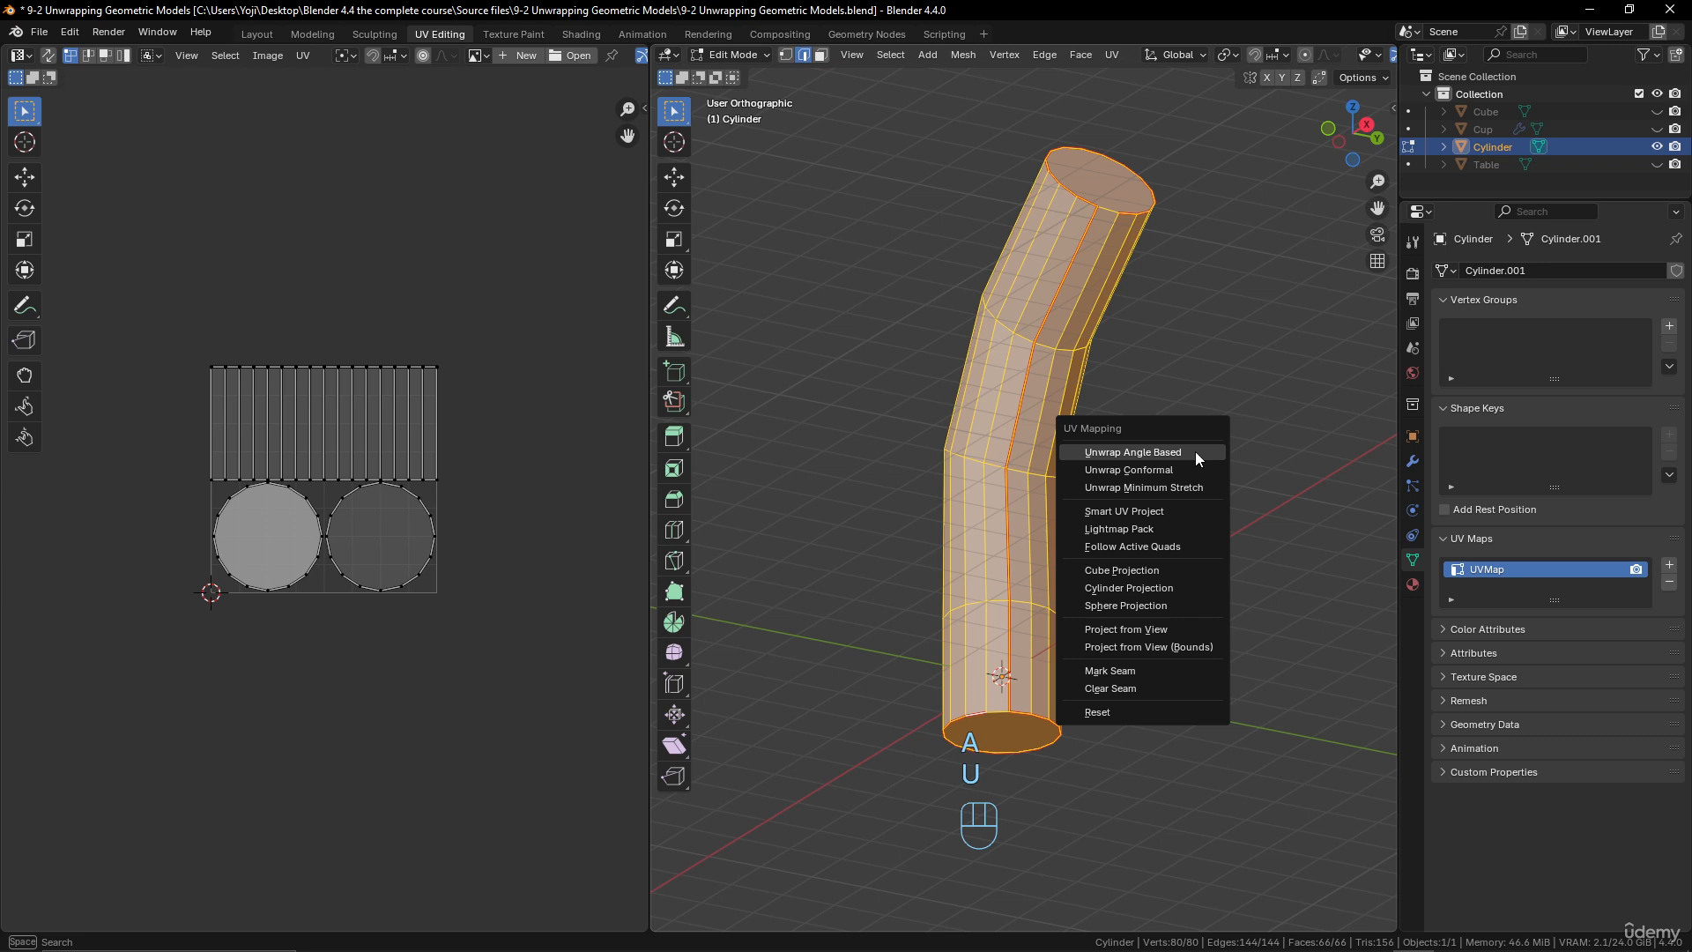
pyautogui.click(1195, 451)
pyautogui.scroll(3, 305, 484)
pyautogui.scroll(-1, 464, 473)
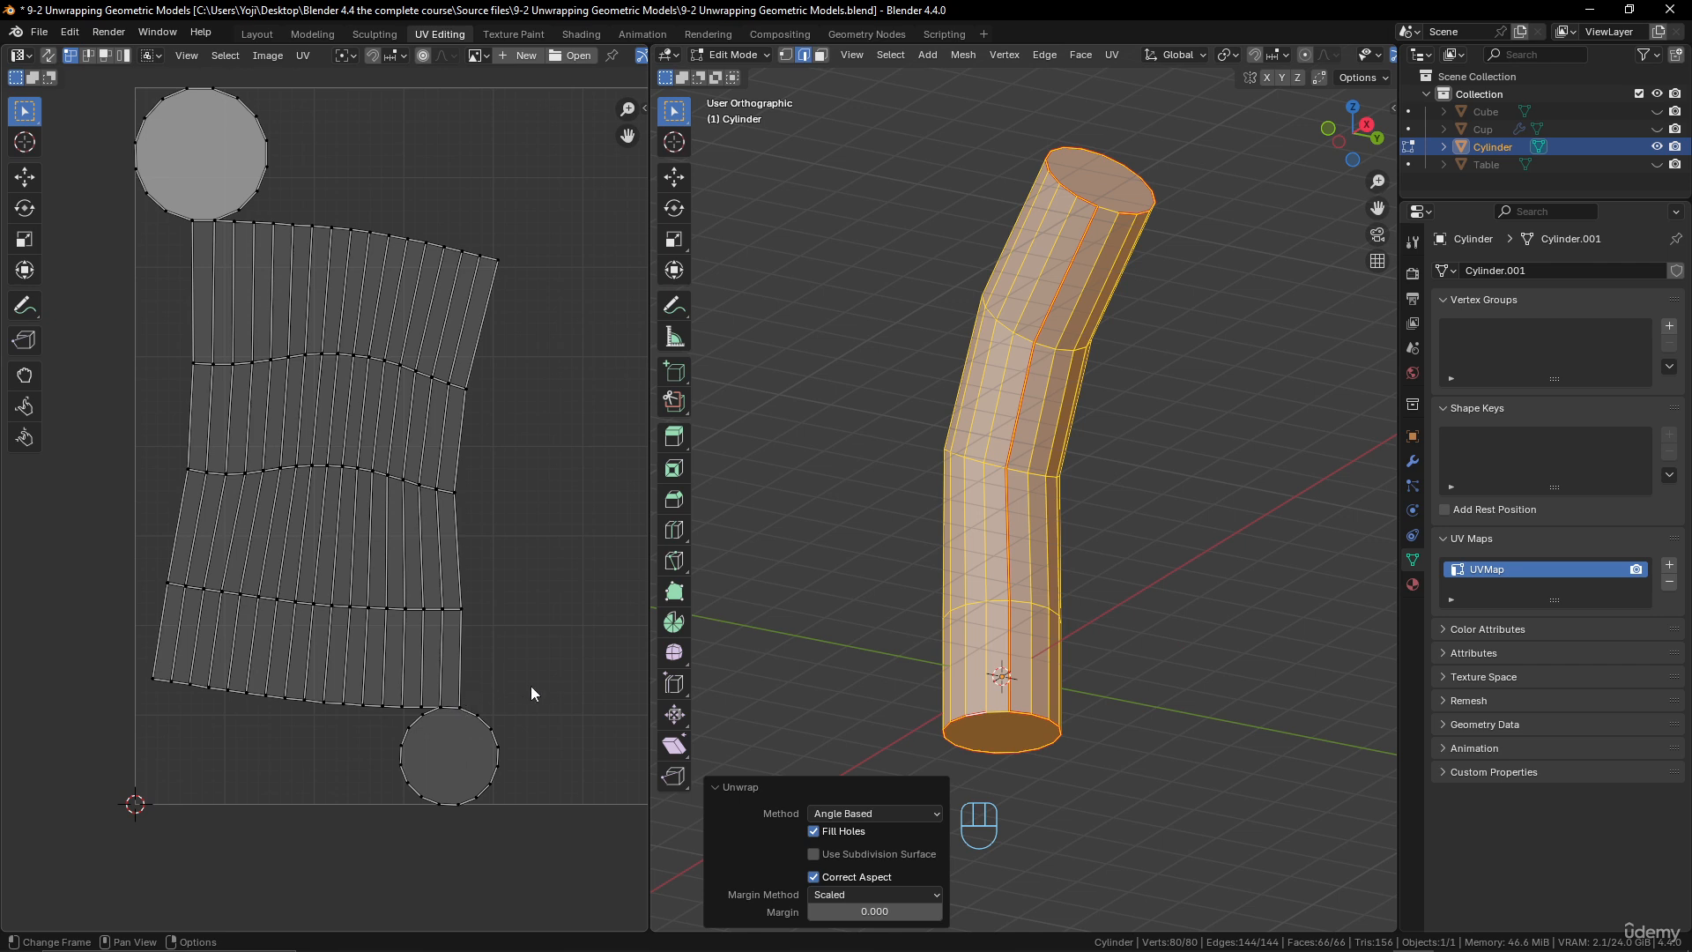
pyautogui.click(208, 226)
pyautogui.click(245, 208)
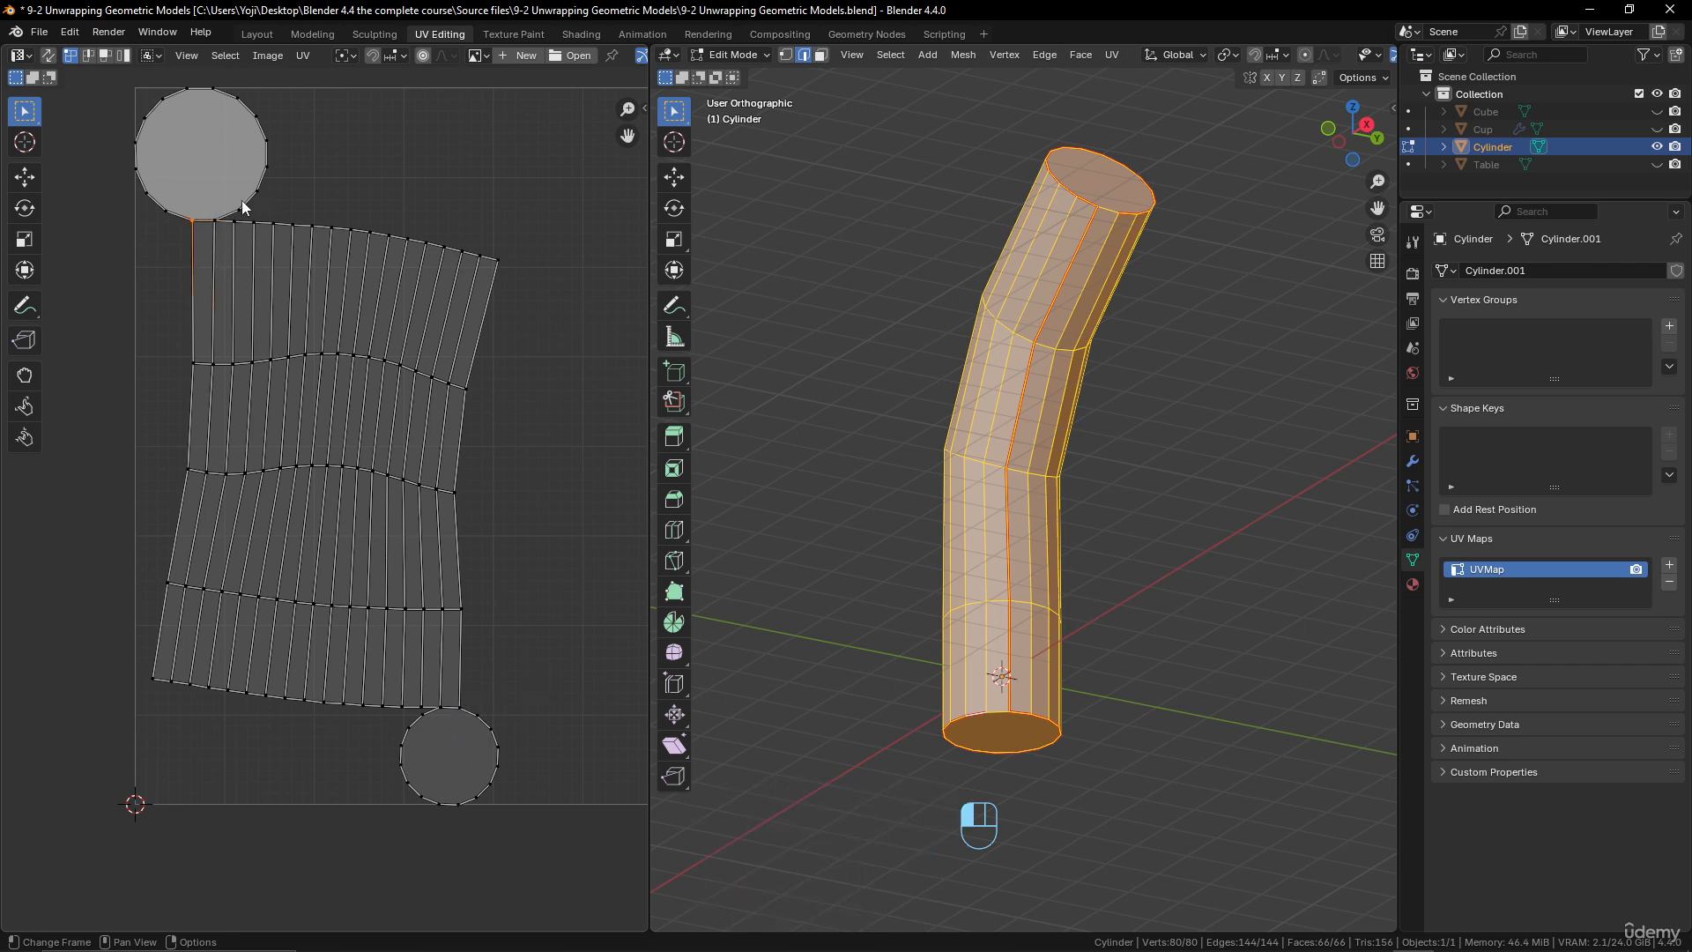
pyautogui.press('l')
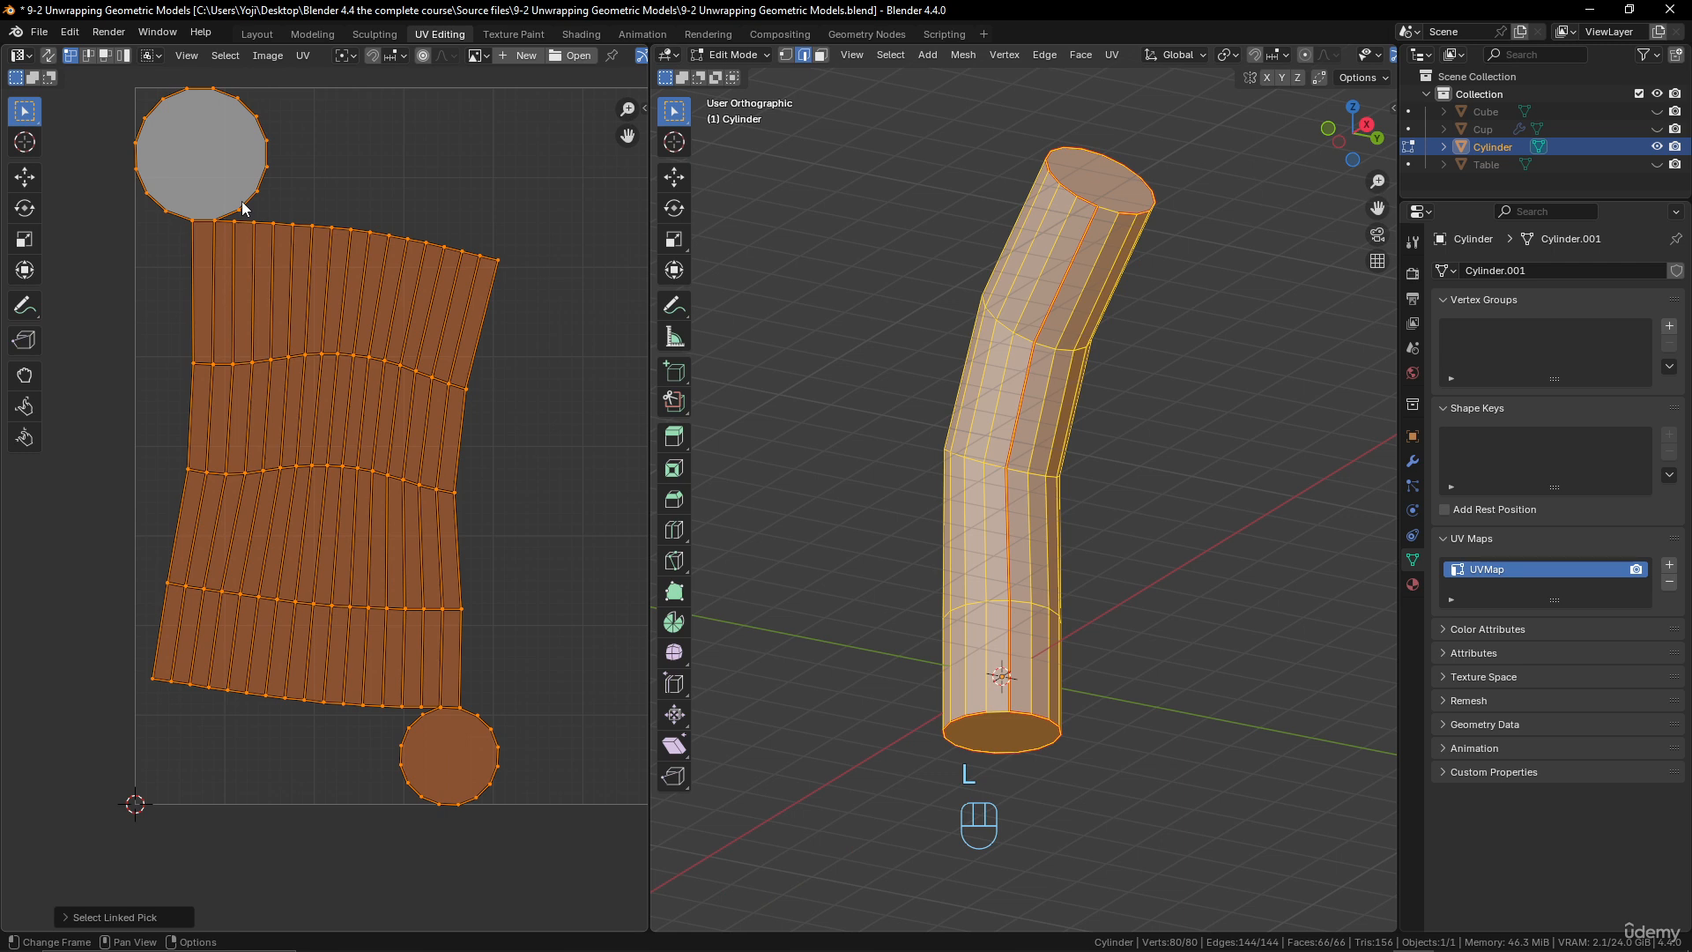
# - Select the unmarked rim edge on each of the pipe's two caps and mark both as seams
pyautogui.moveTo(1069, 759); pyautogui.dragTo(1069, 687, button='middle')
pyautogui.scroll(2, 1069, 688)
pyautogui.click(983, 698)
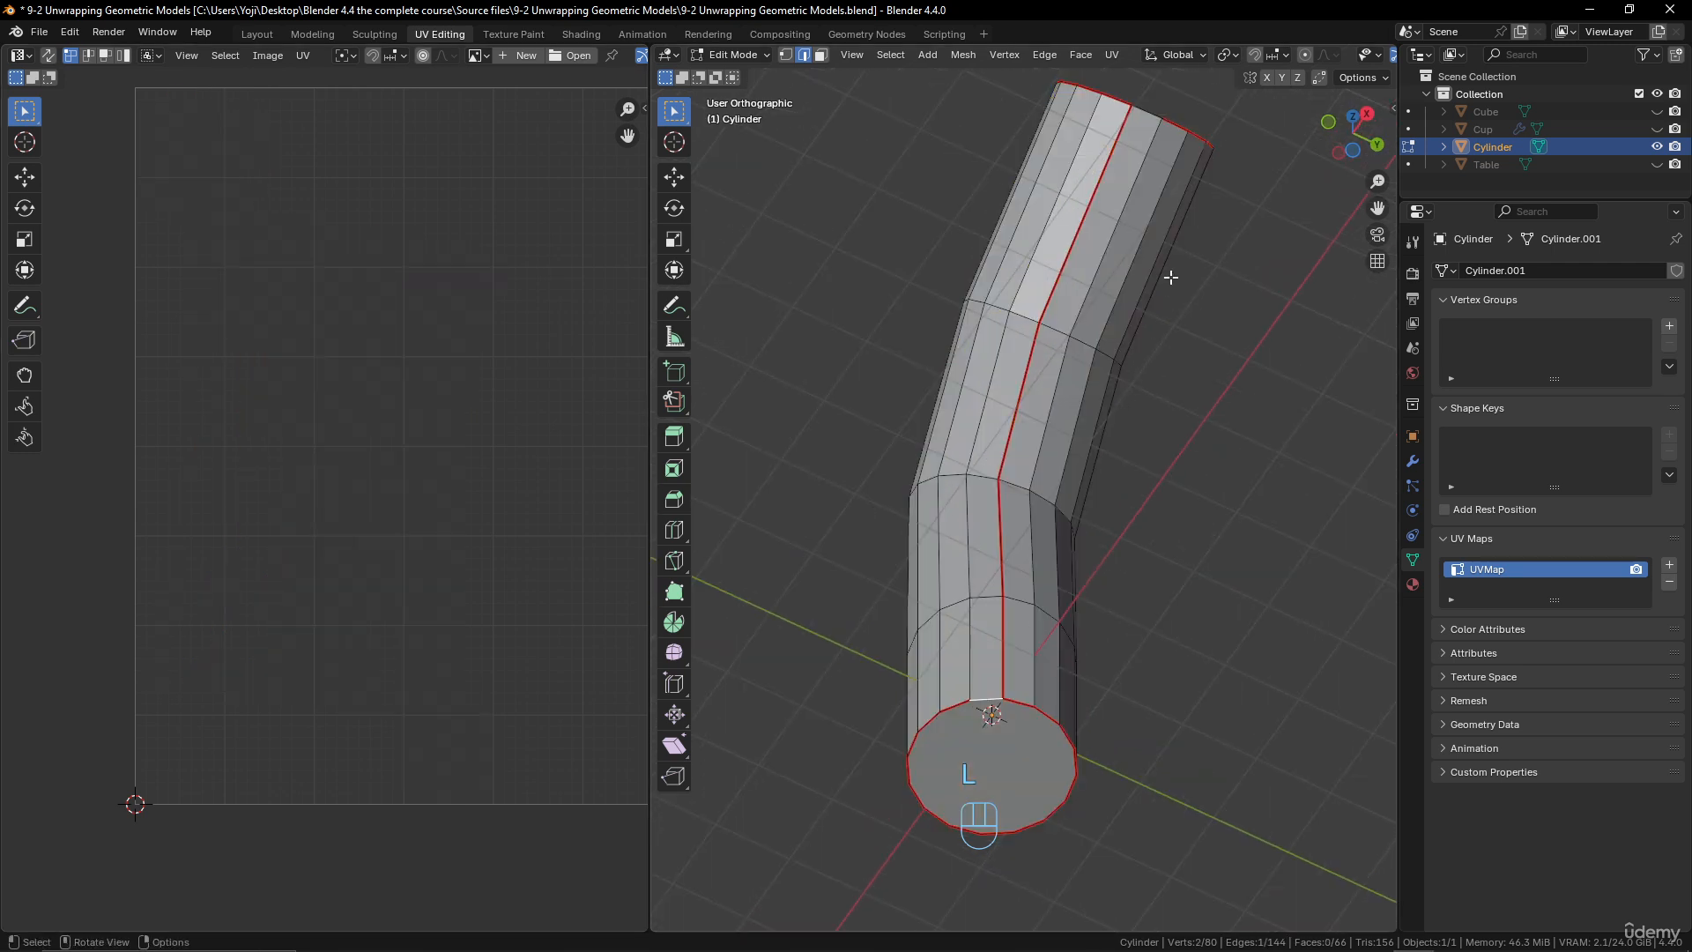
pyautogui.moveTo(1171, 277); pyautogui.dragTo(1115, 330, button='middle')
pyautogui.keyDown('shift'); pyautogui.click(1070, 331); pyautogui.keyUp('shift')
pyautogui.moveTo(1113, 247); pyautogui.dragTo(1118, 214, button='middle')
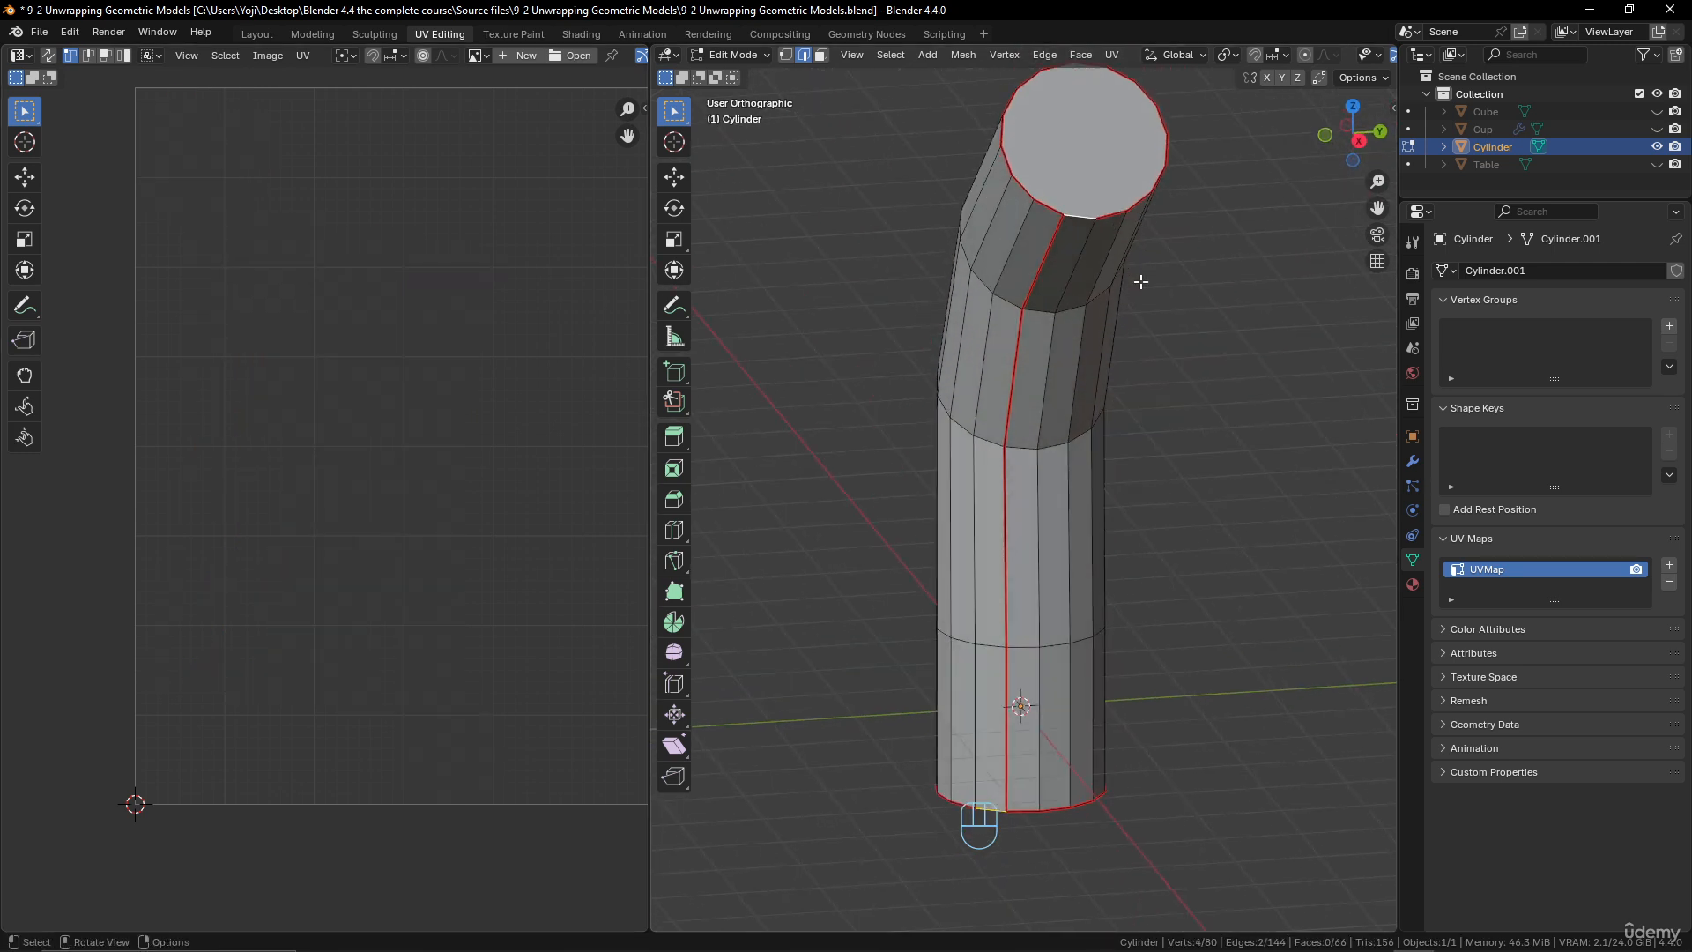
pyautogui.hotkey('ctrl', 'e')
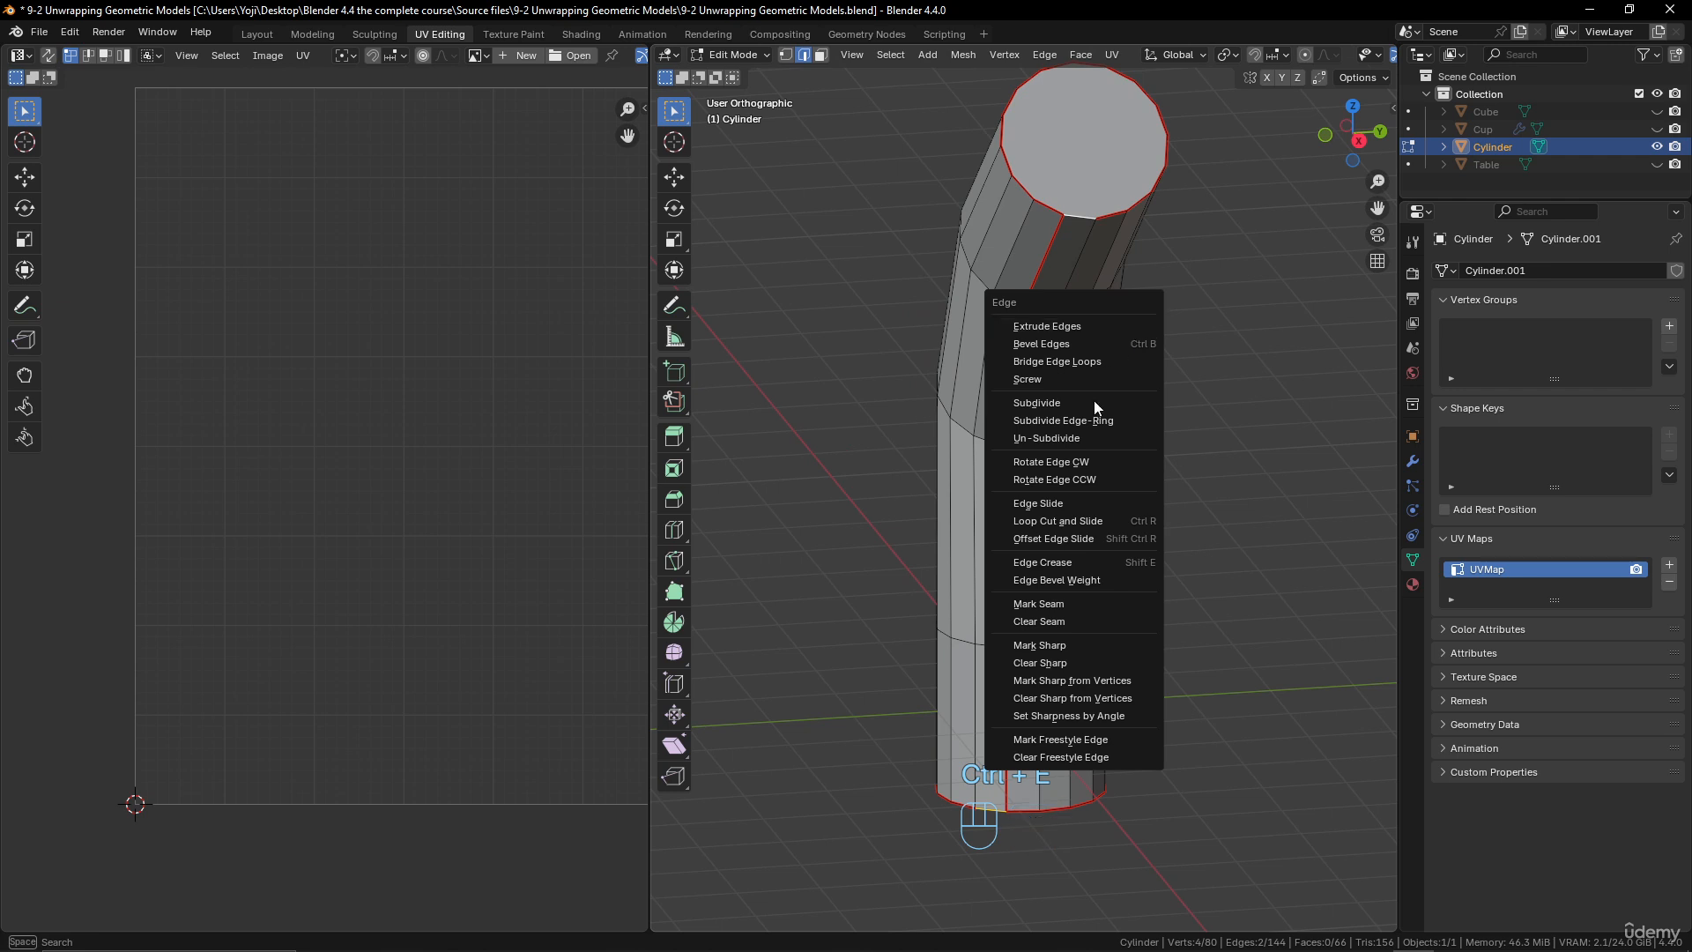
pyautogui.click(1163, 600)
# - Unwrap the entire pipe again with the Angle Based method and check the separate cap islands in the UV layout
pyautogui.press('a')
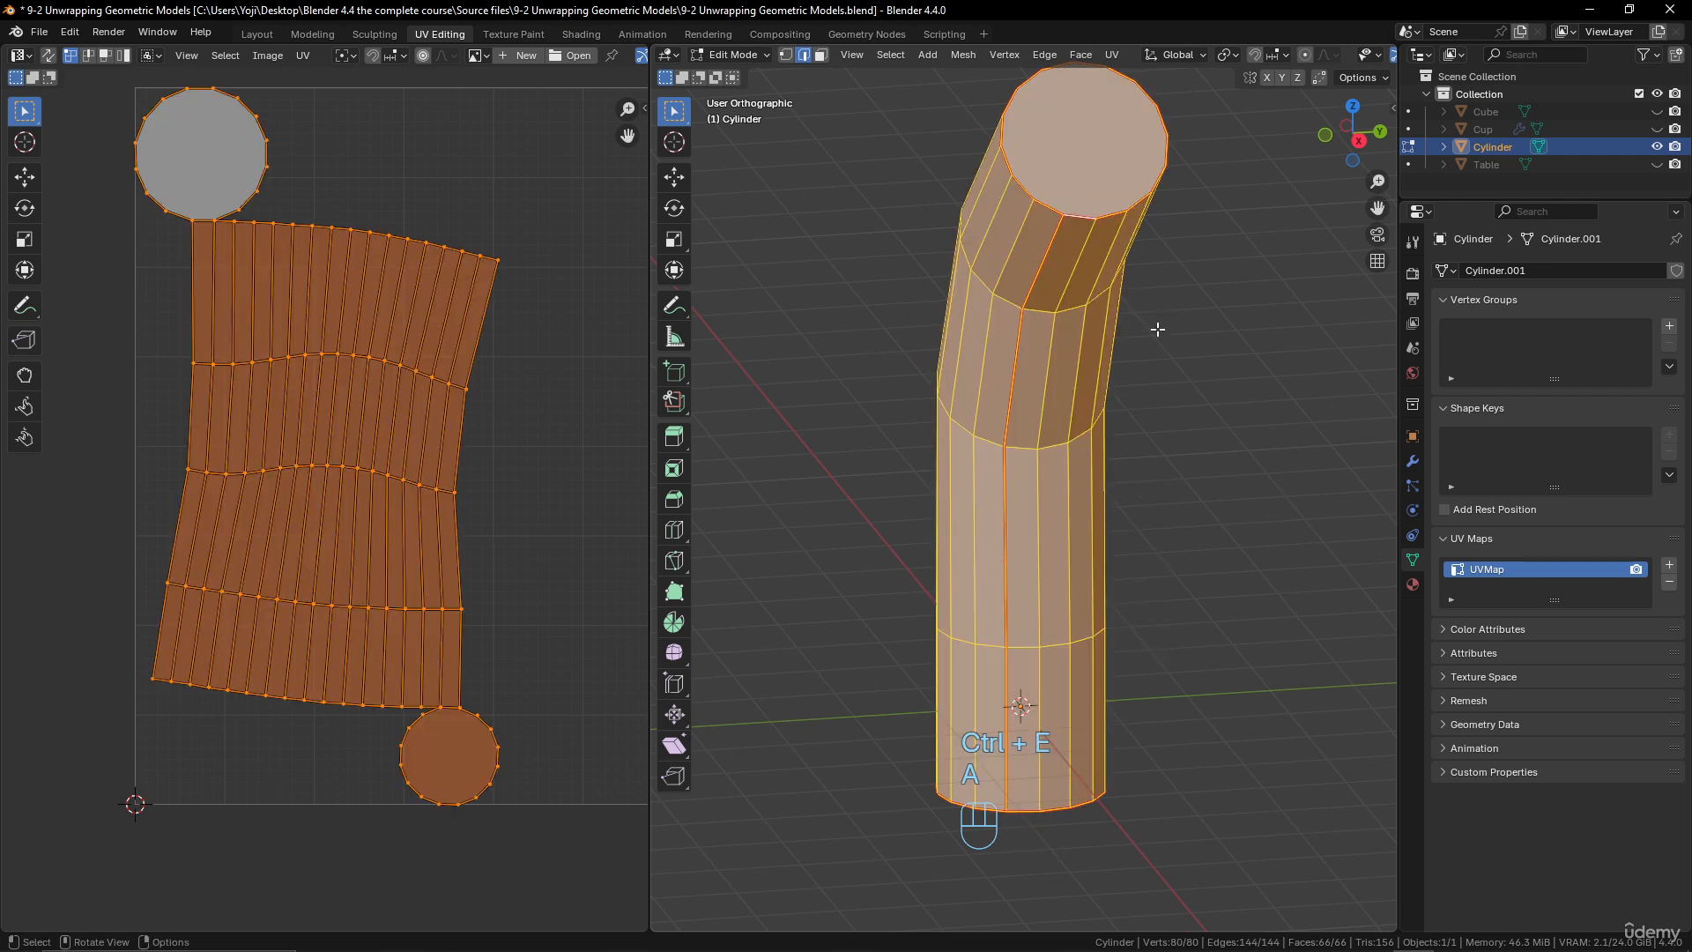
pyautogui.press('u')
pyautogui.click(1094, 330)
pyautogui.scroll(-3, 541, 484)
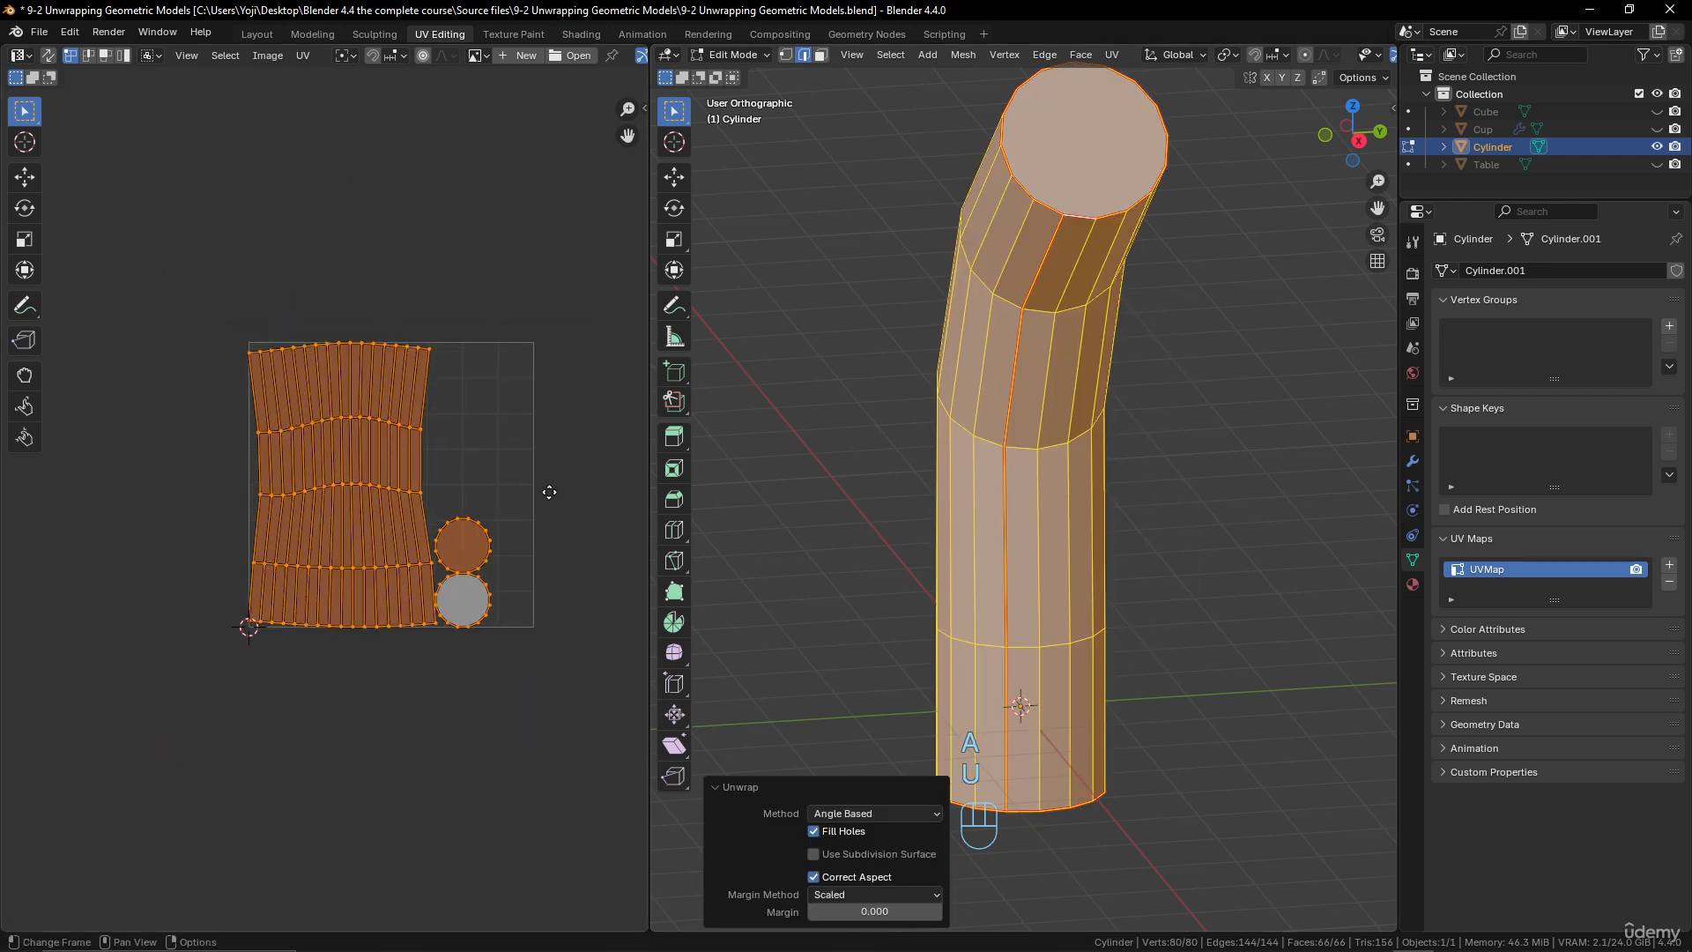
pyautogui.scroll(6, 533, 528)
pyautogui.click(522, 470)
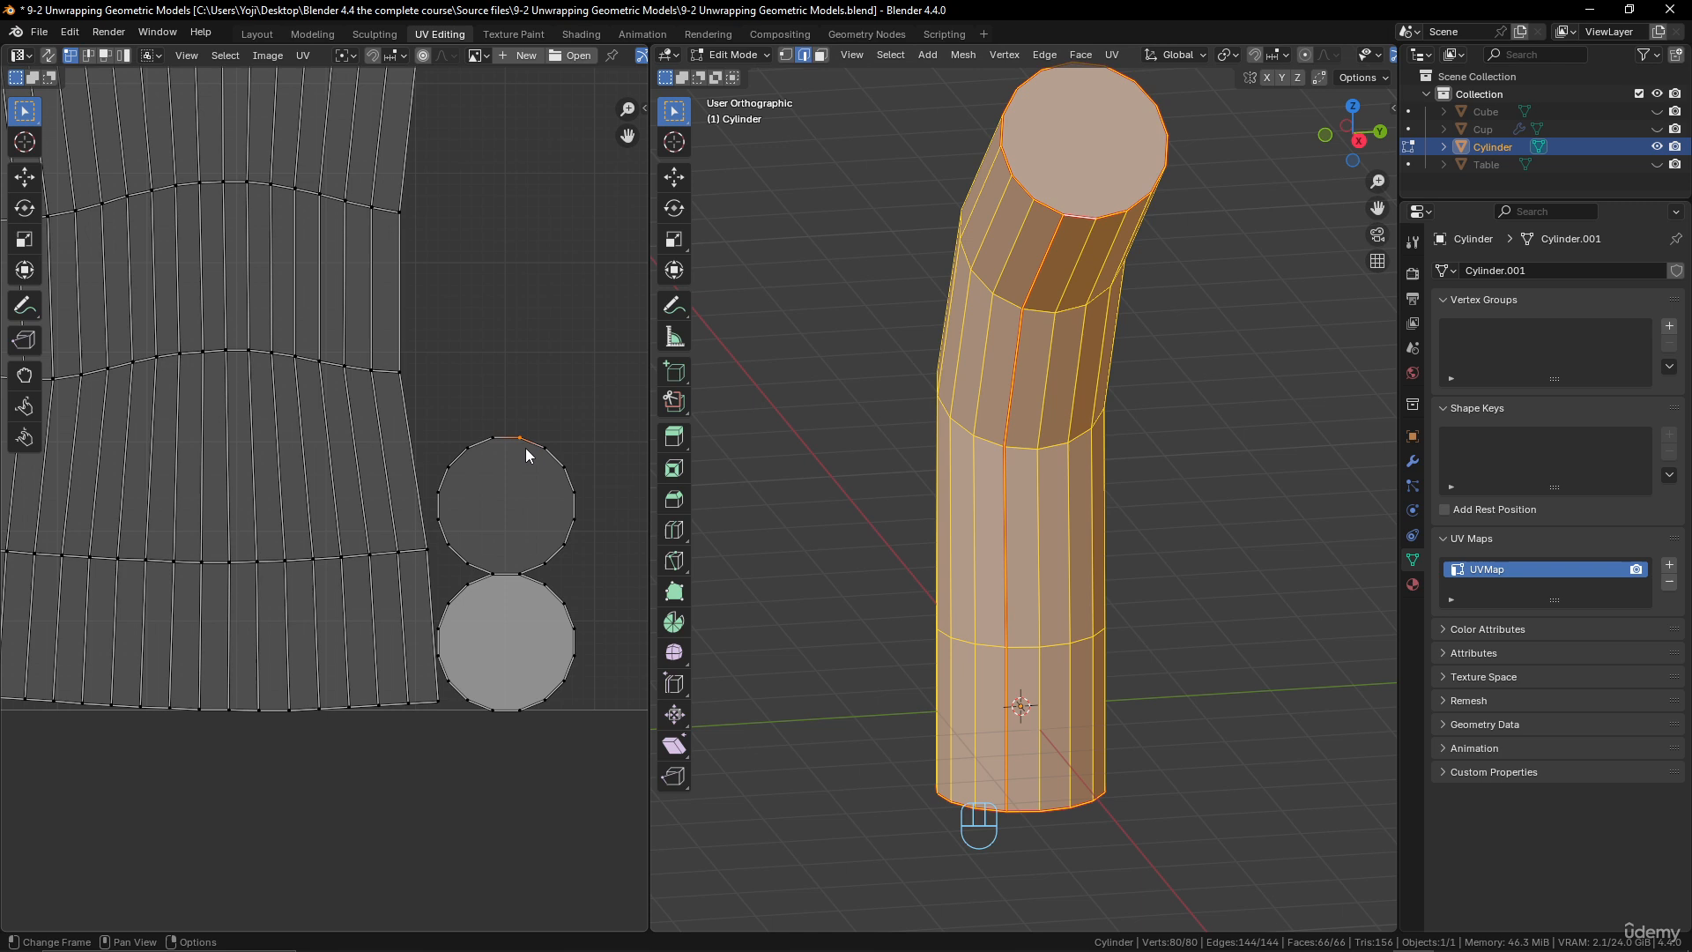
pyautogui.click(548, 585)
pyautogui.scroll(-4, 252, 379)
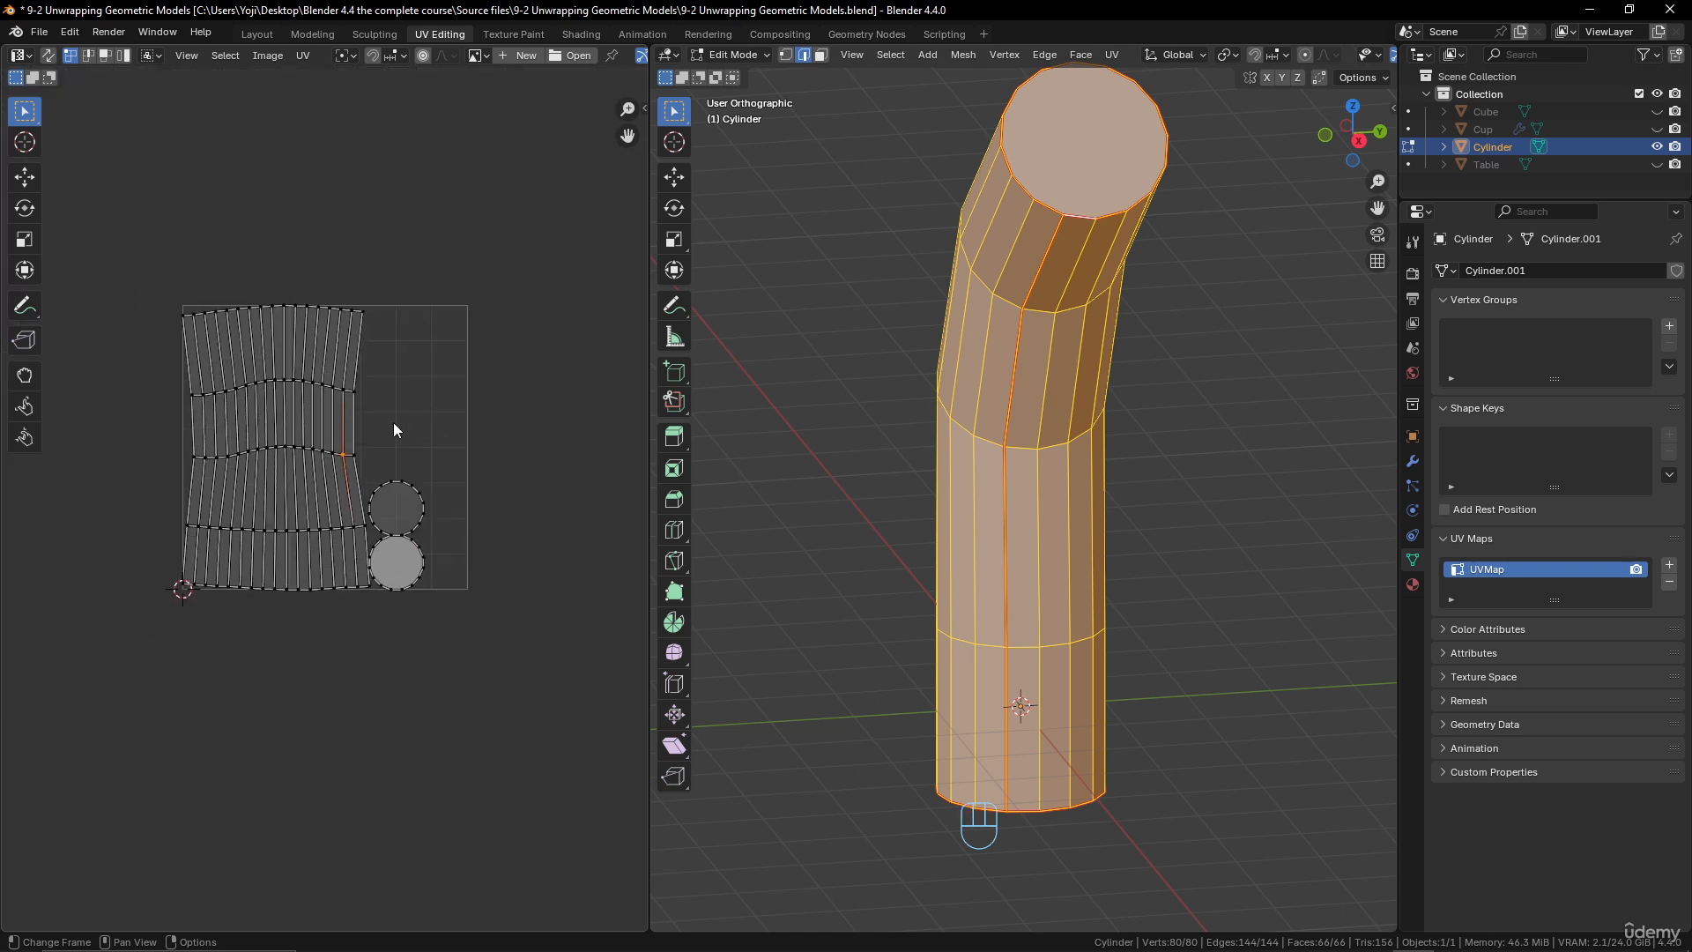
pyautogui.scroll(2, 395, 430)
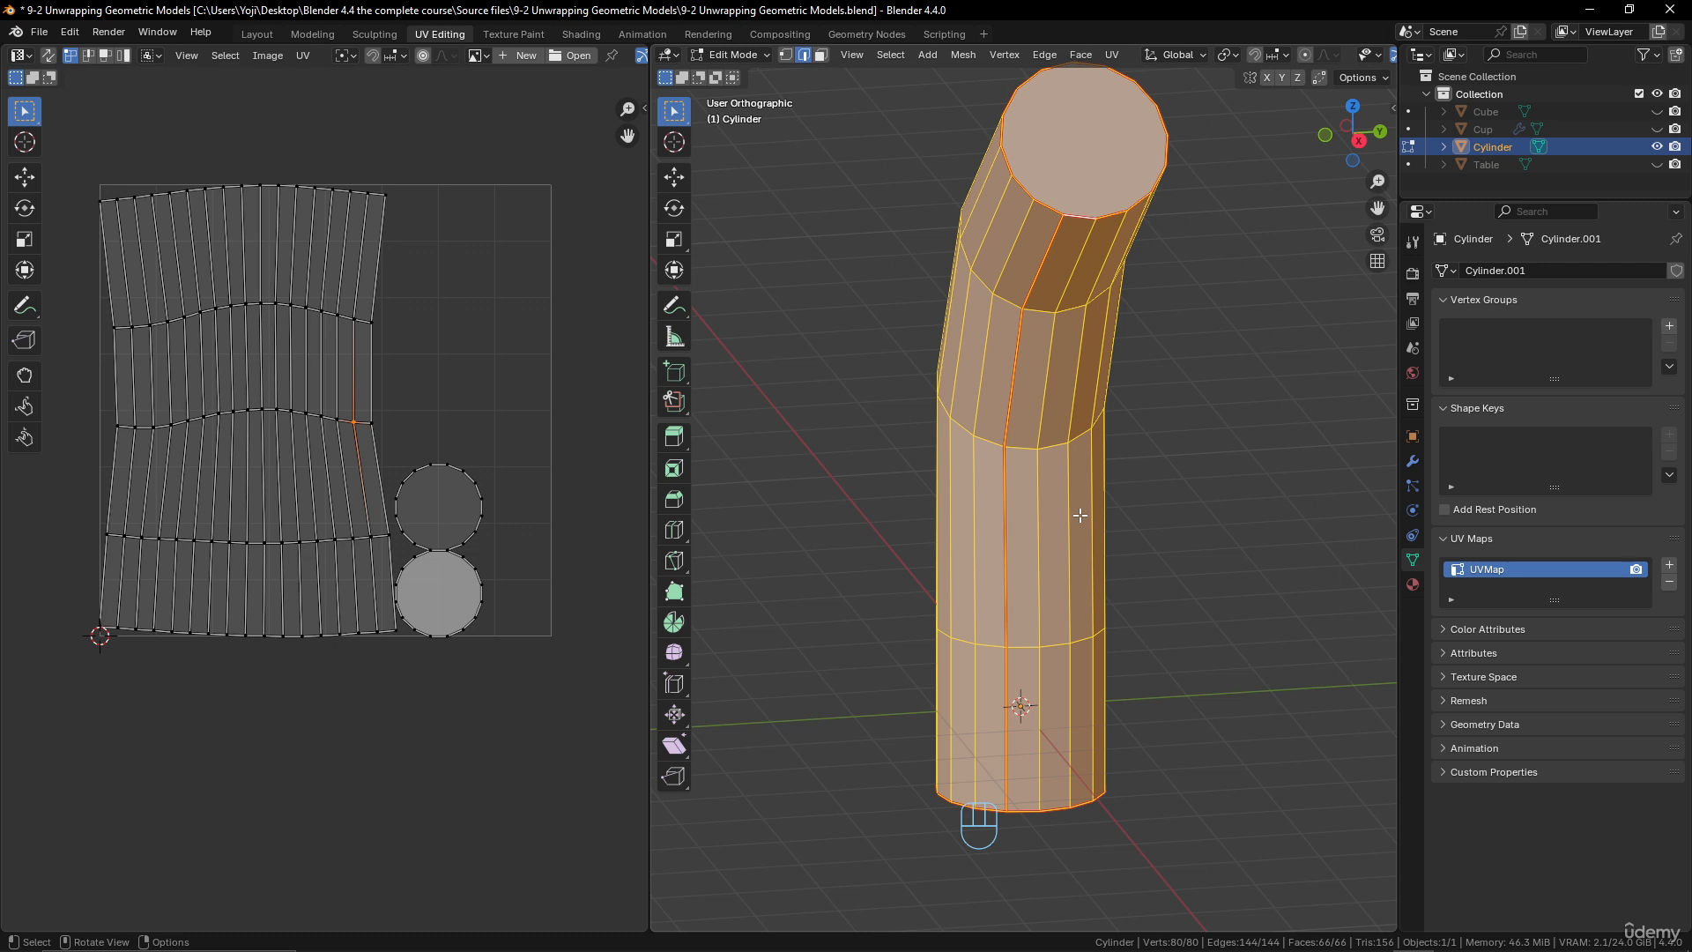
# - Hide the Cylinder and show the Table object in the viewport
pyautogui.press('h')
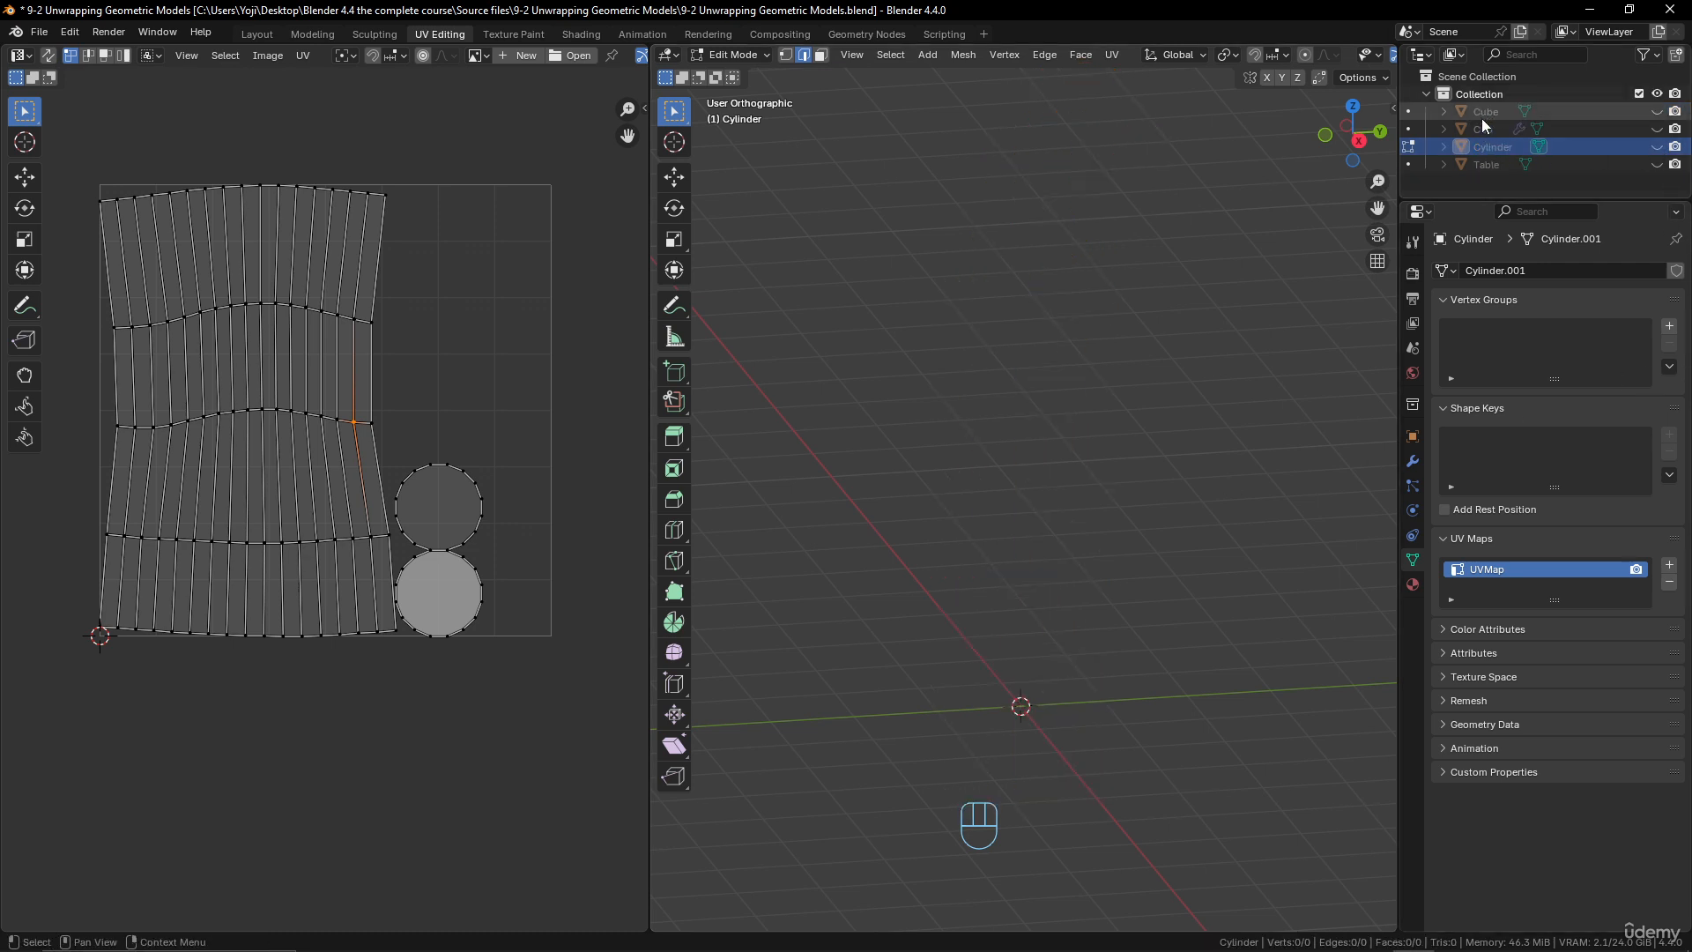
pyautogui.moveTo(1493, 150)
pyautogui.mouseDown()
pyautogui.moveTo(1509, 119)
pyautogui.moveTo(1507, 136)
pyautogui.mouseUp()
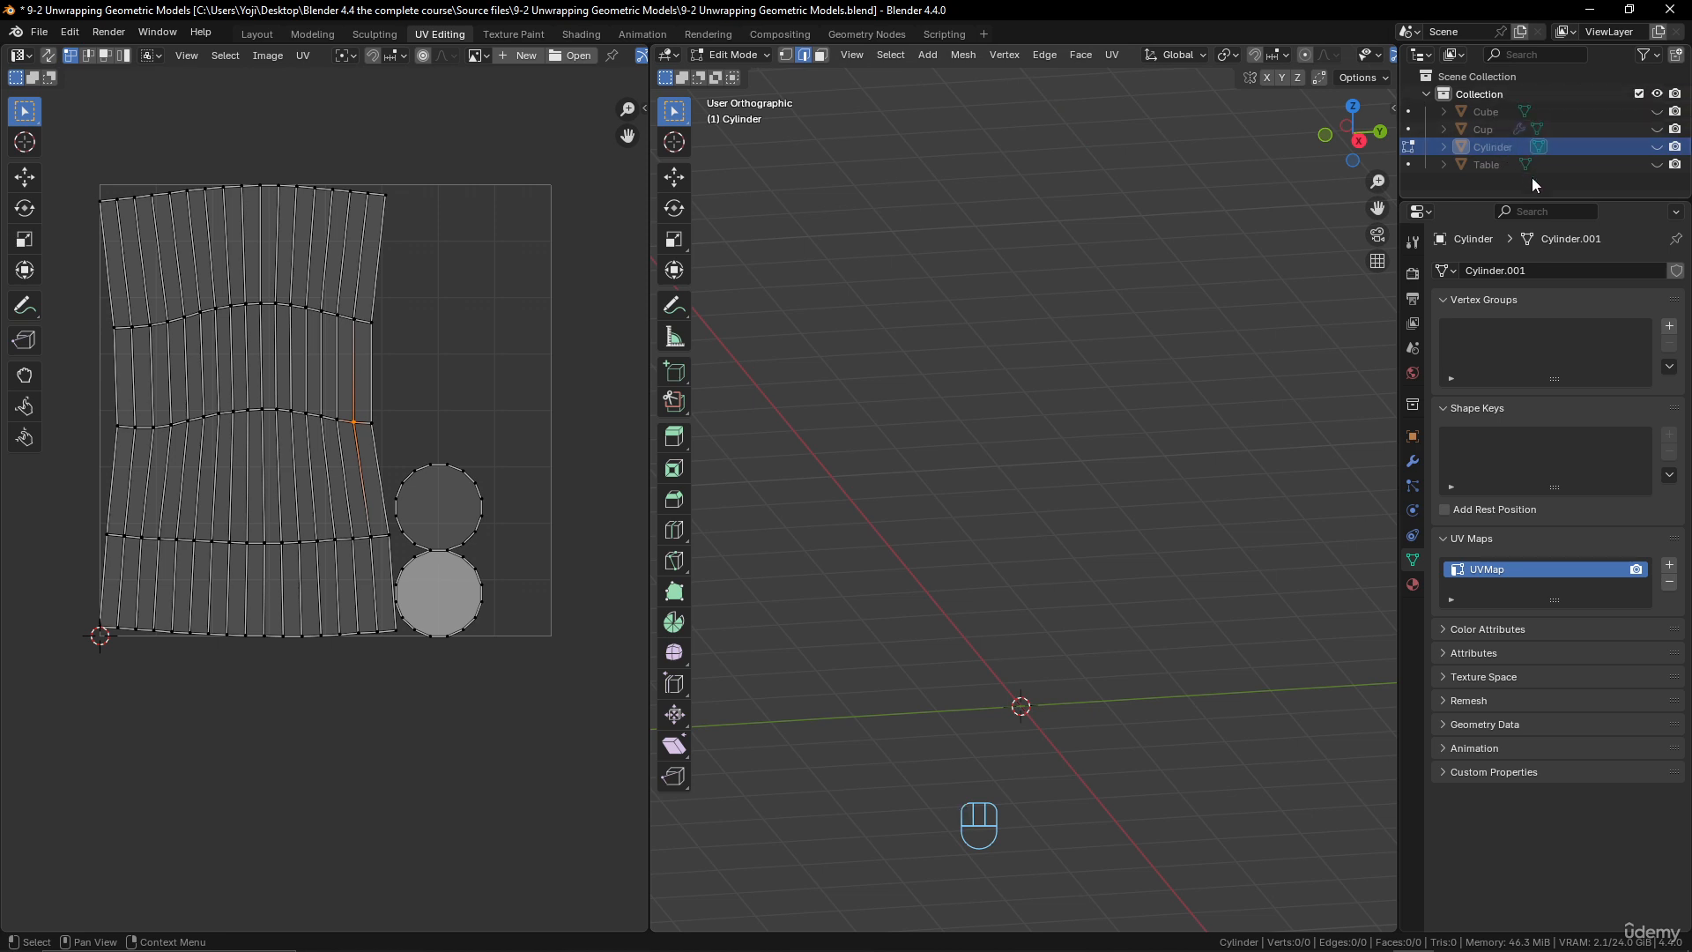
pyautogui.click(1657, 165)
pyautogui.moveTo(803, 641); pyautogui.dragTo(1093, 568, button='middle')
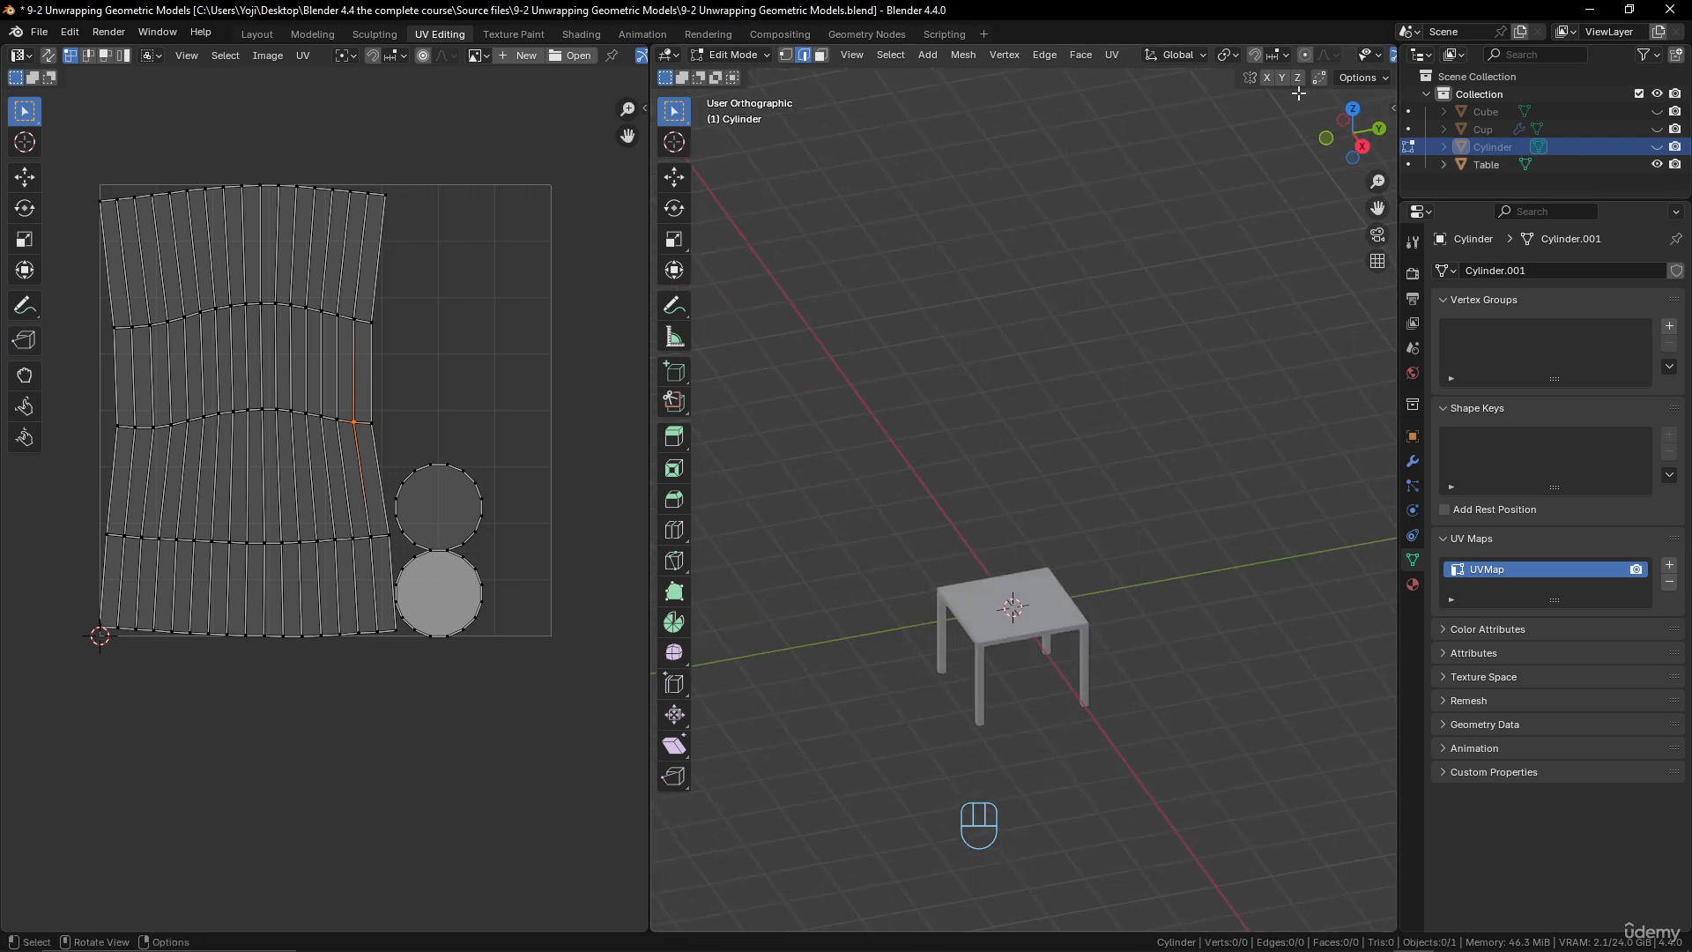
pyautogui.scroll(-5, 1306, 58)
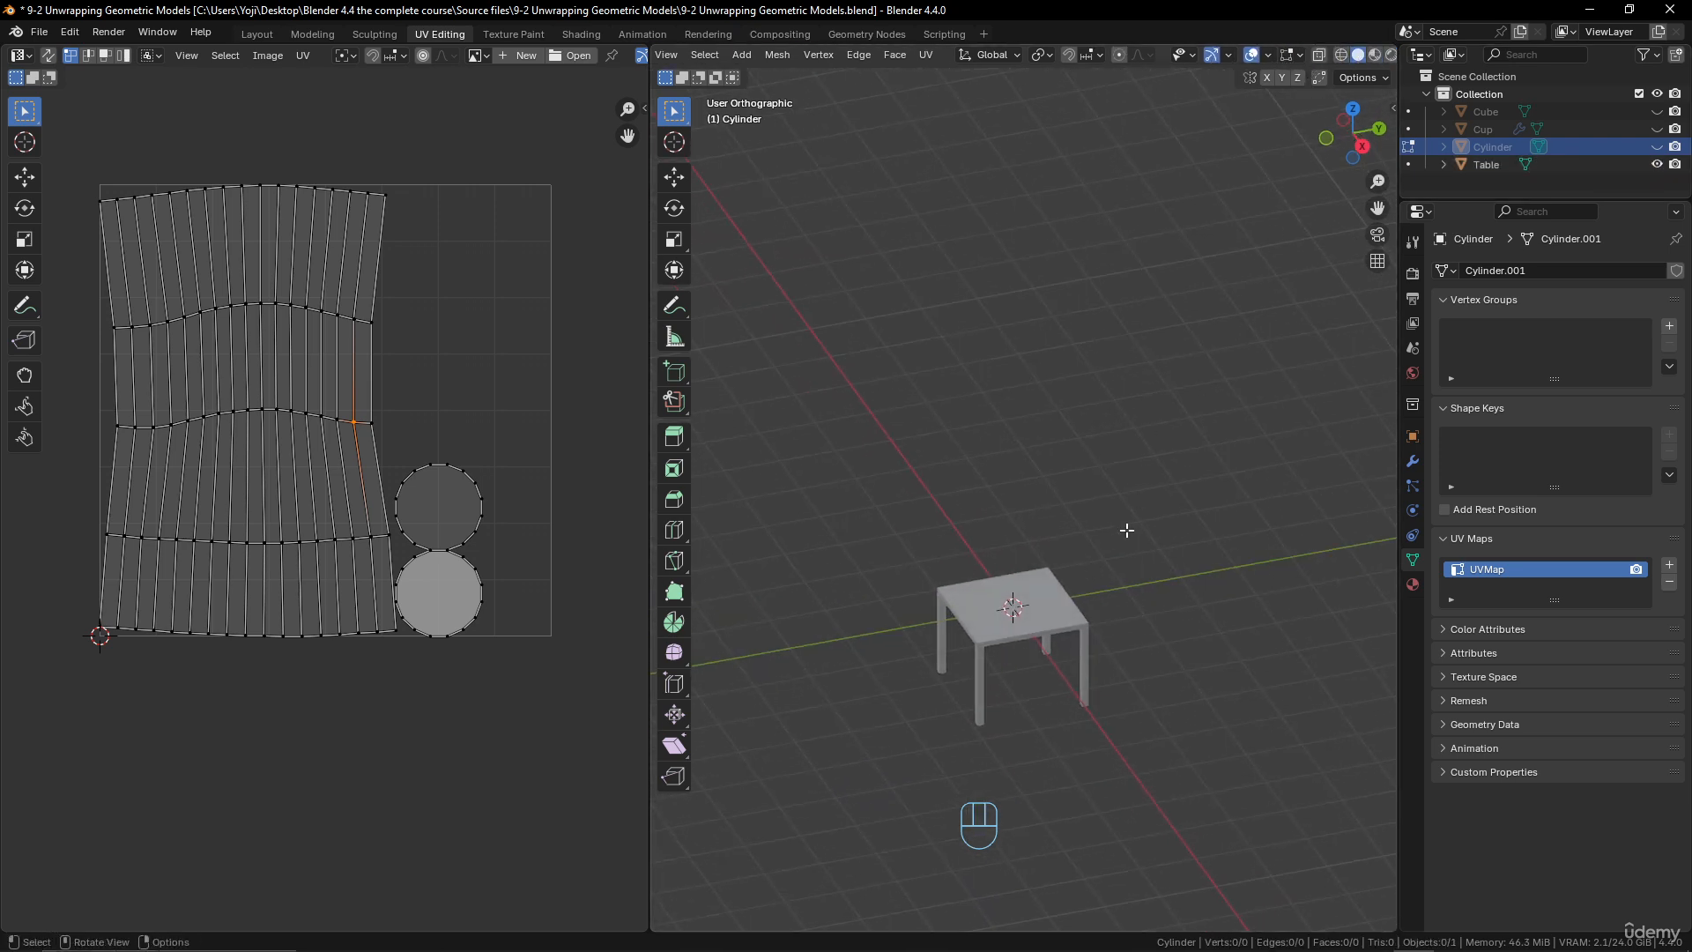
pyautogui.scroll(3, 1104, 606)
pyautogui.keyDown('shift'); pyautogui.moveTo(1133, 616); pyautogui.dragTo(1152, 316, button='middle'); pyautogui.keyUp('shift')
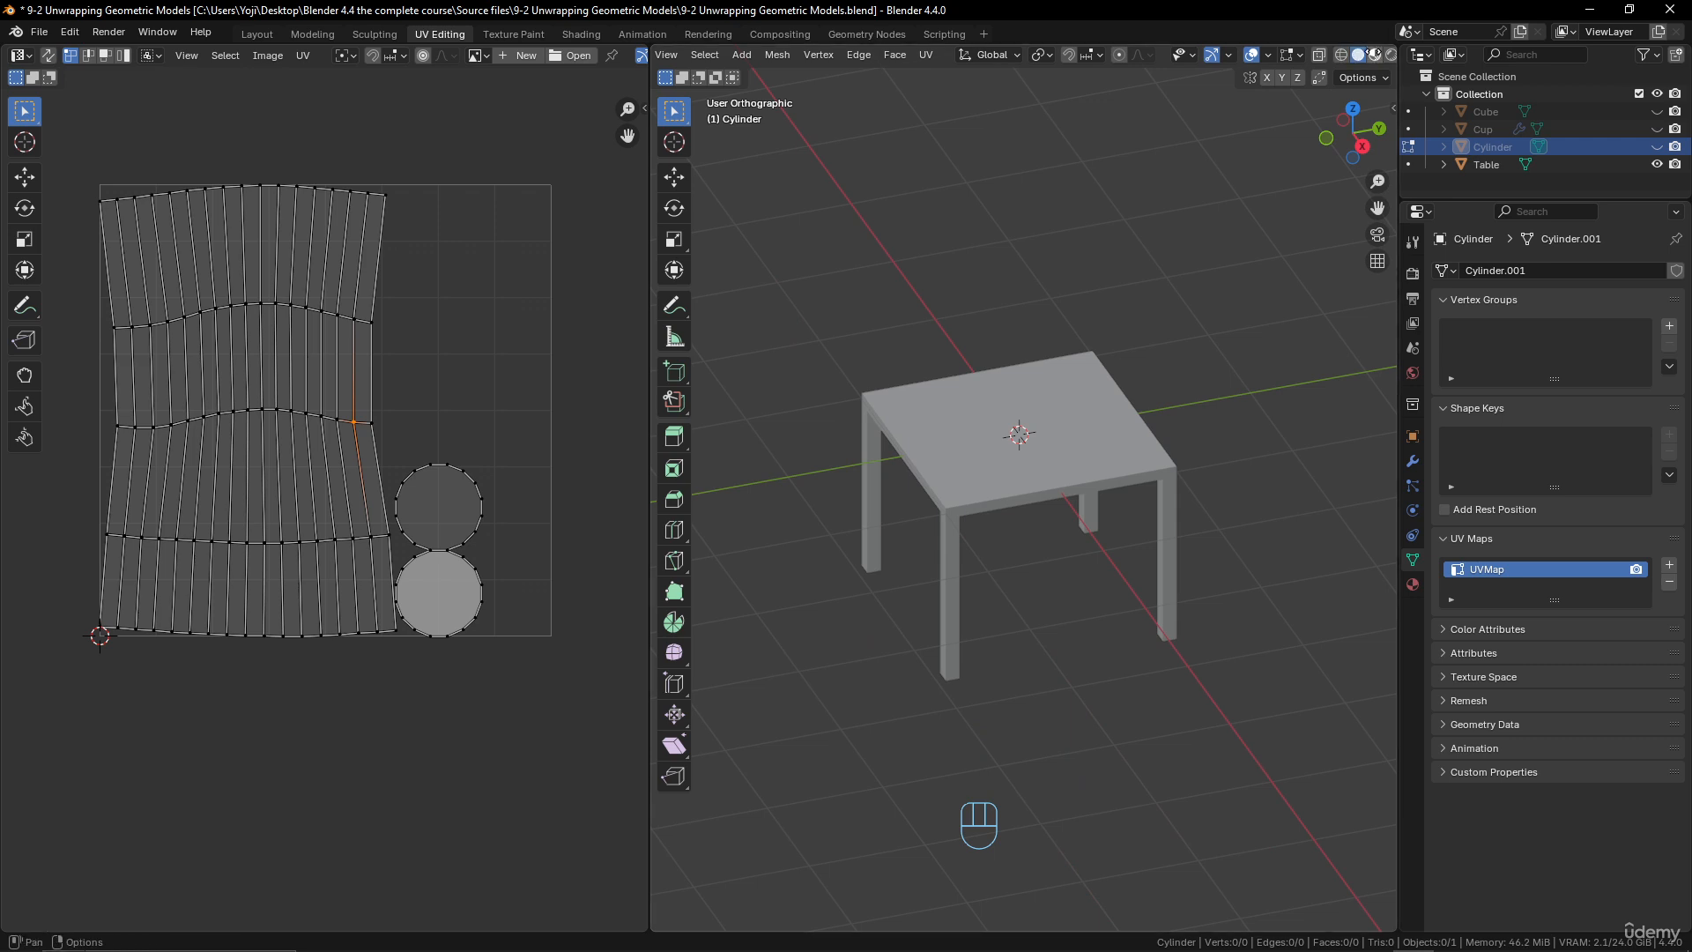
# - Switch the viewport shading to MatCap lighting and enable Cavity
pyautogui.scroll(-2, 1352, 57)
pyautogui.click(1382, 55)
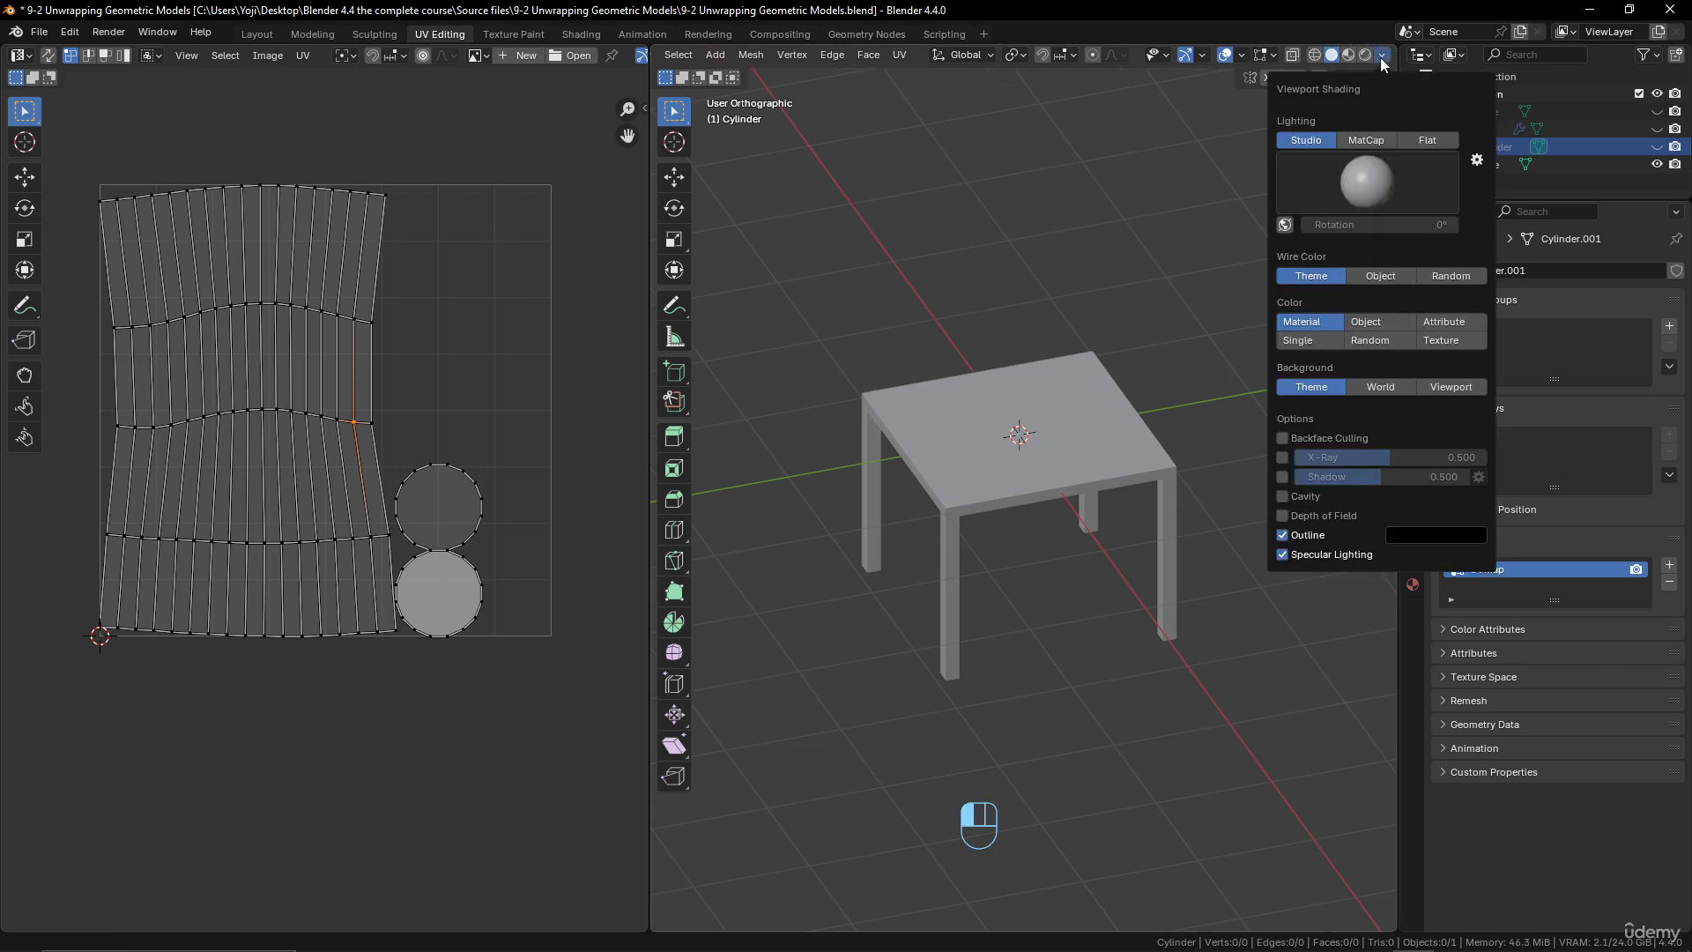
pyautogui.click(1378, 139)
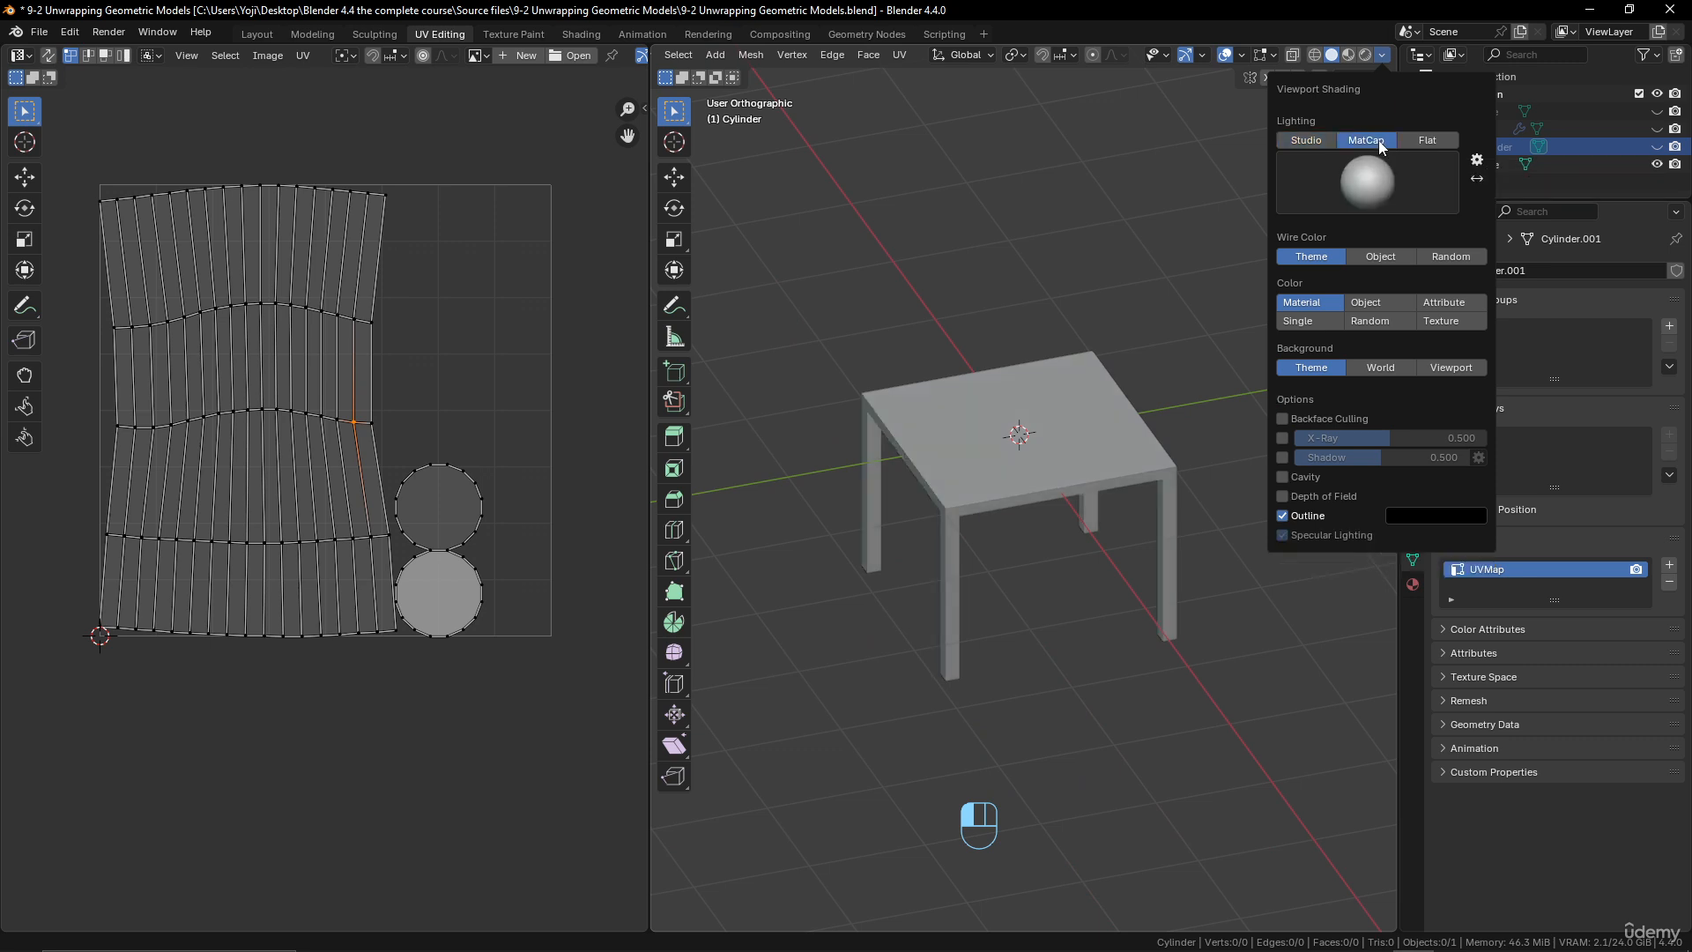
pyautogui.click(1284, 477)
# - Examine the table's legs, tabletop edges and underside from several angles
pyautogui.scroll(4, 1092, 547)
pyautogui.moveTo(1077, 529); pyautogui.dragTo(1132, 500, button='middle')
pyautogui.scroll(-1, 1123, 500)
pyautogui.moveTo(1233, 670); pyautogui.dragTo(1190, 632, button='middle')
pyautogui.scroll(3, 1189, 632)
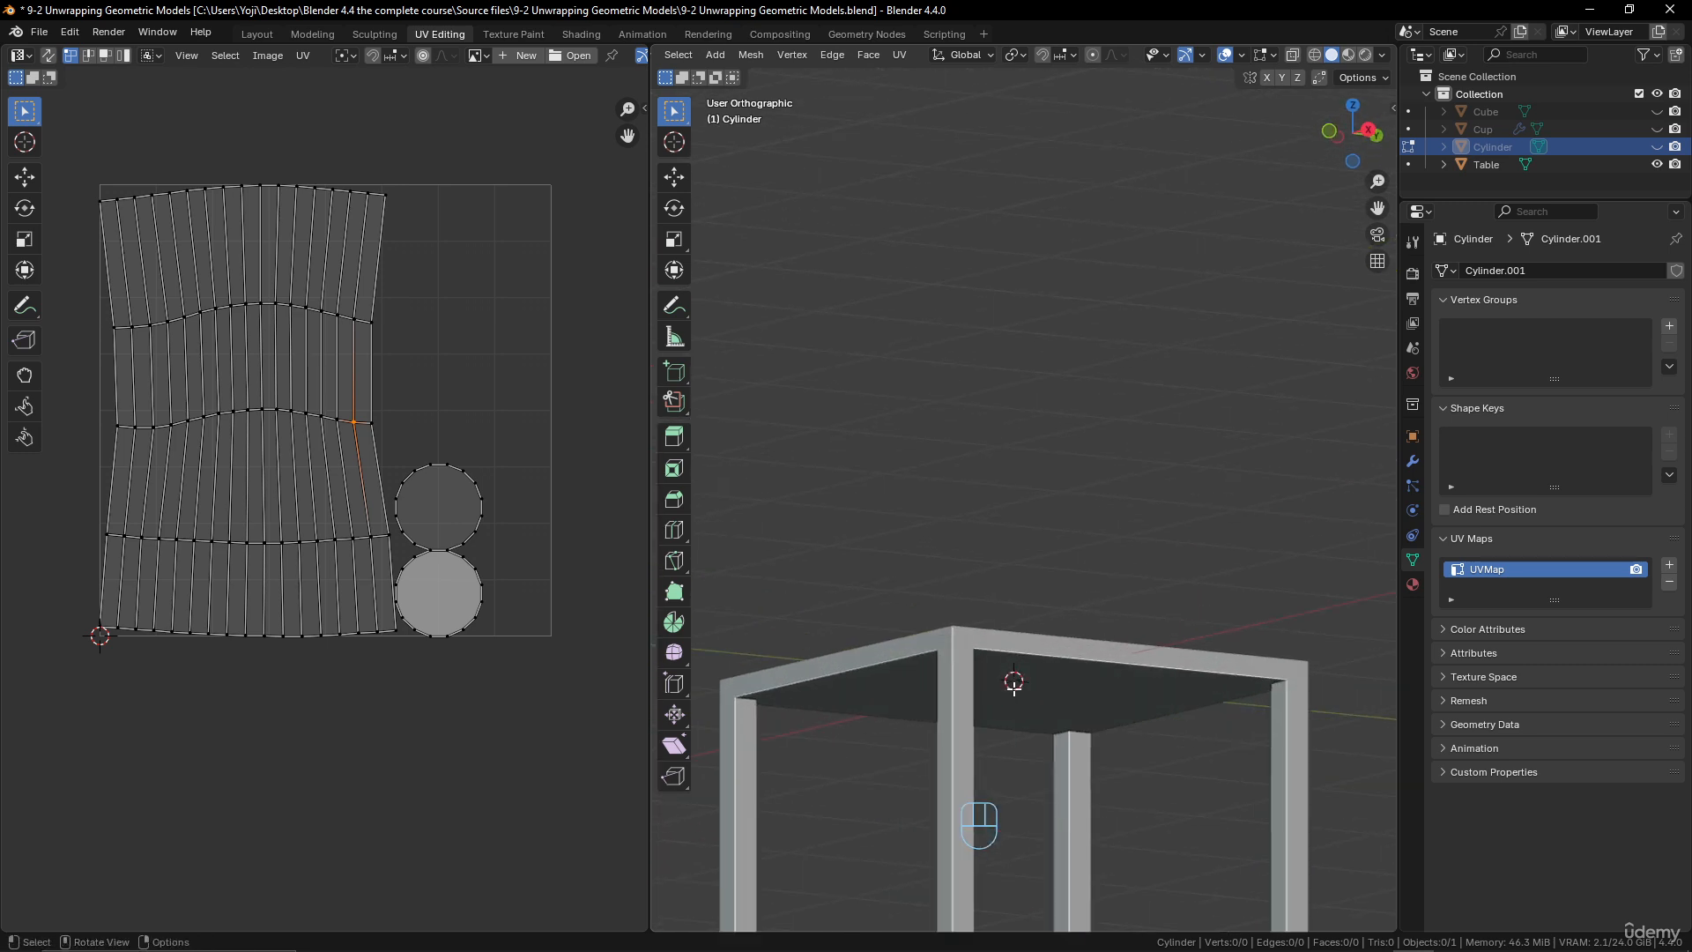
pyautogui.scroll(-2, 1171, 627)
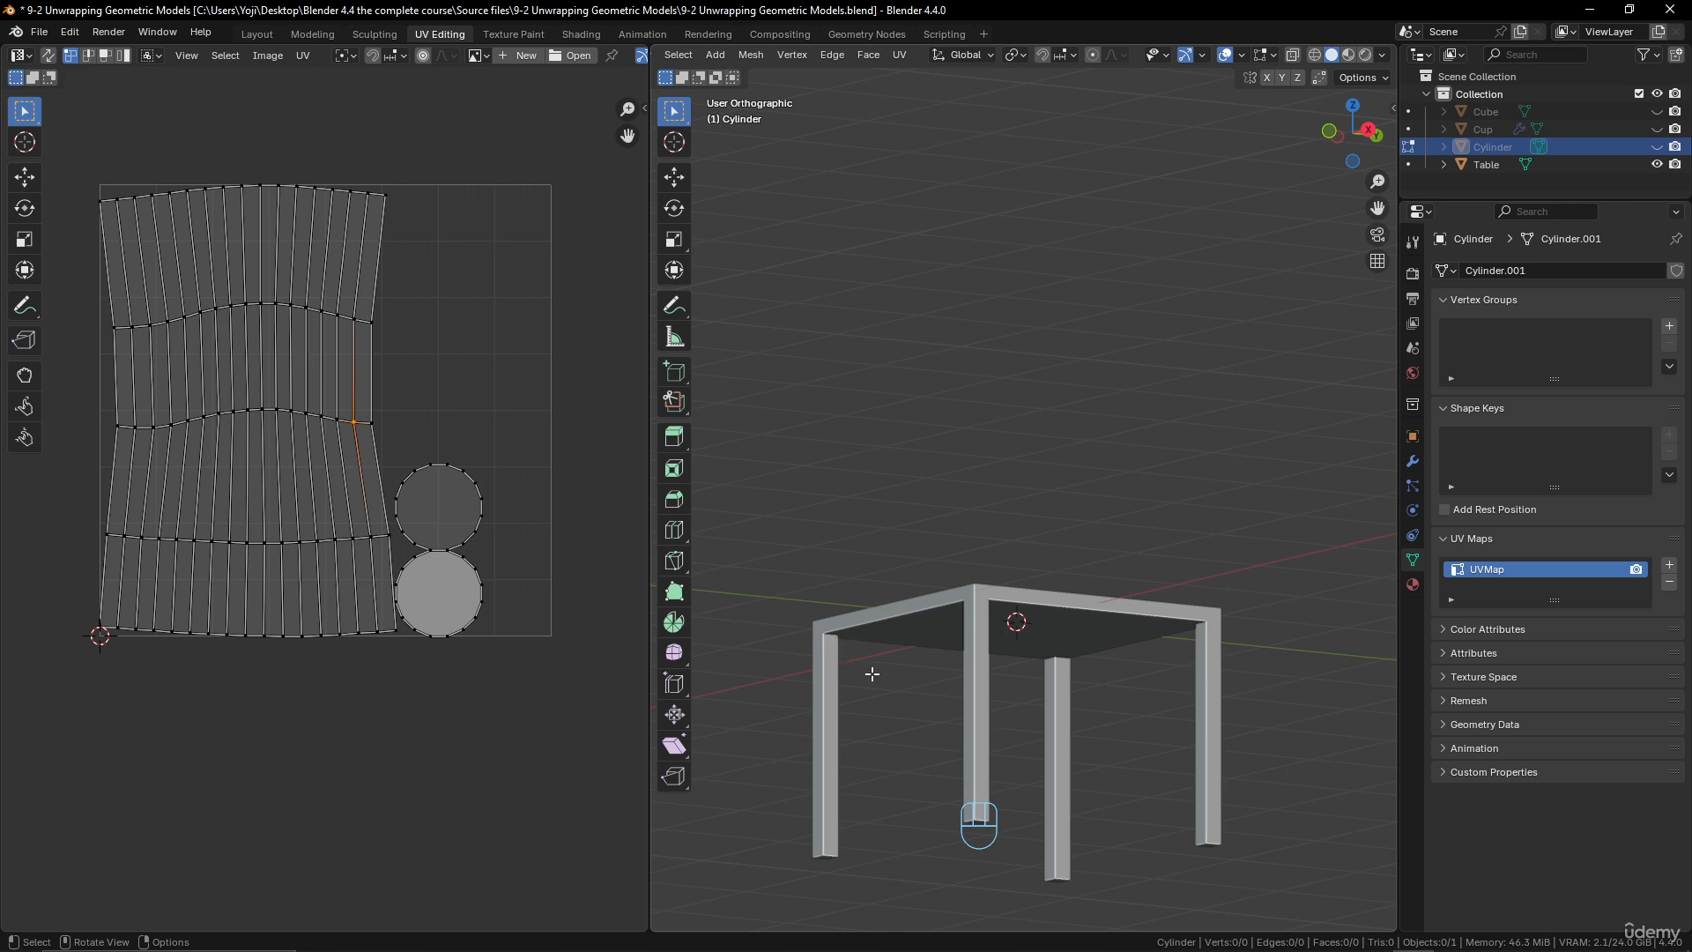
pyautogui.moveTo(1097, 612); pyautogui.dragTo(1005, 623, button='middle')
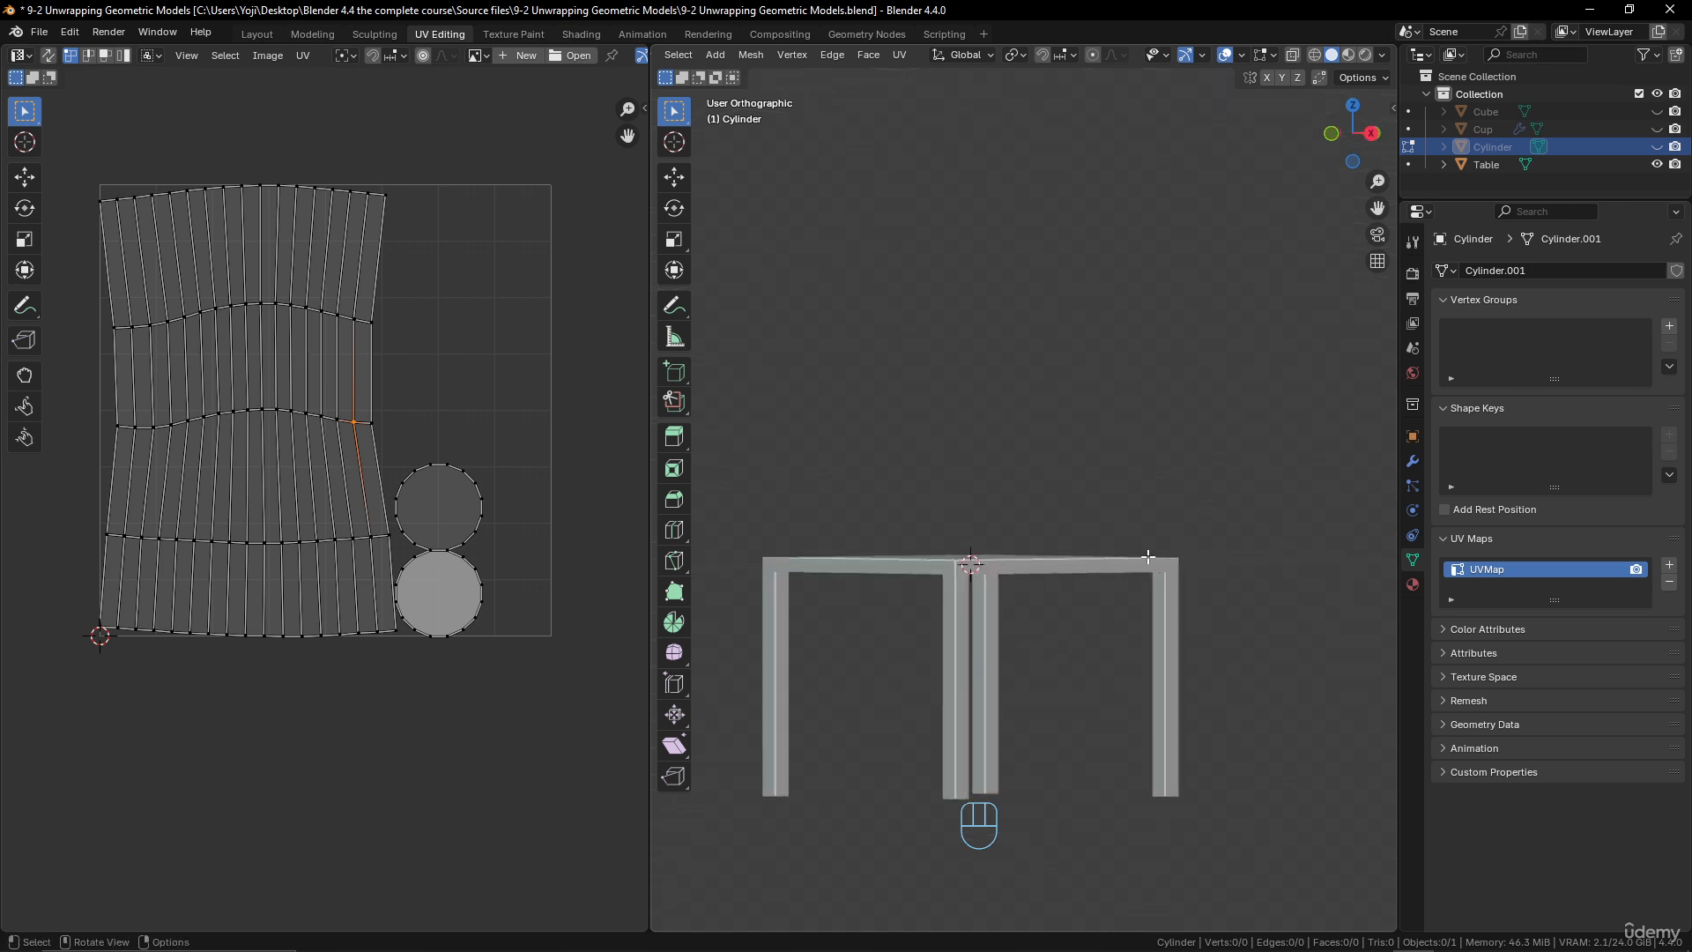
pyautogui.moveTo(1147, 558)
pyautogui.mouseDown(button='middle')
pyautogui.moveTo(1187, 621)
pyautogui.moveTo(1146, 586)
pyautogui.mouseUp(button='middle')
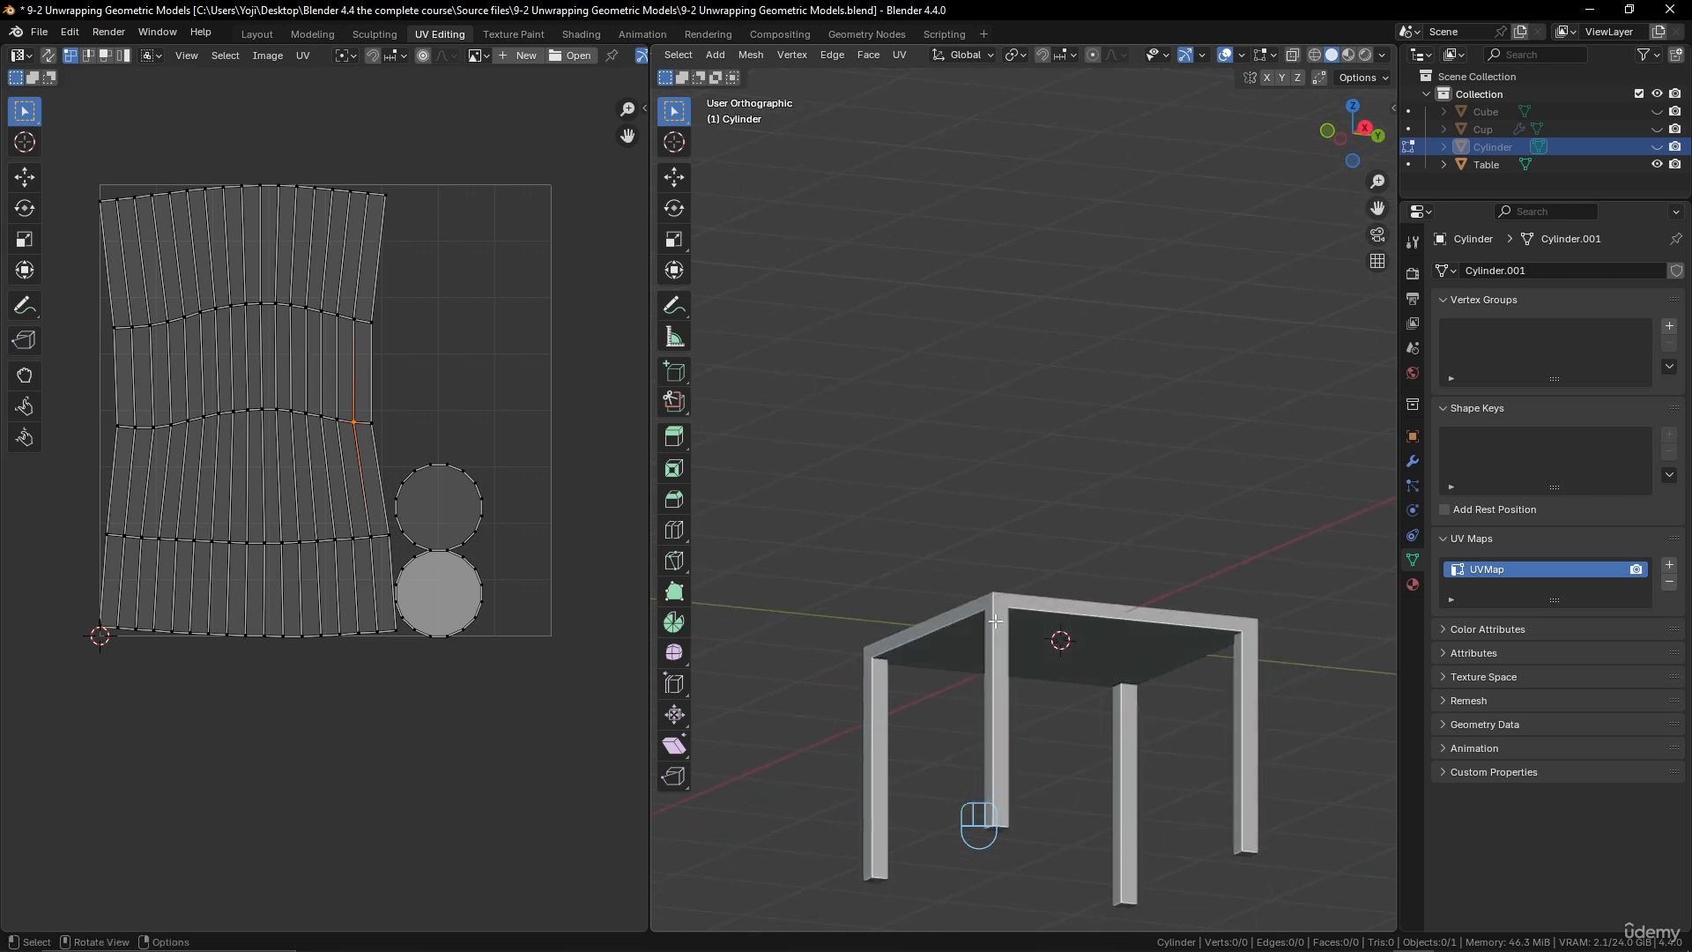
pyautogui.moveTo(1116, 641); pyautogui.dragTo(1232, 612, button='middle')
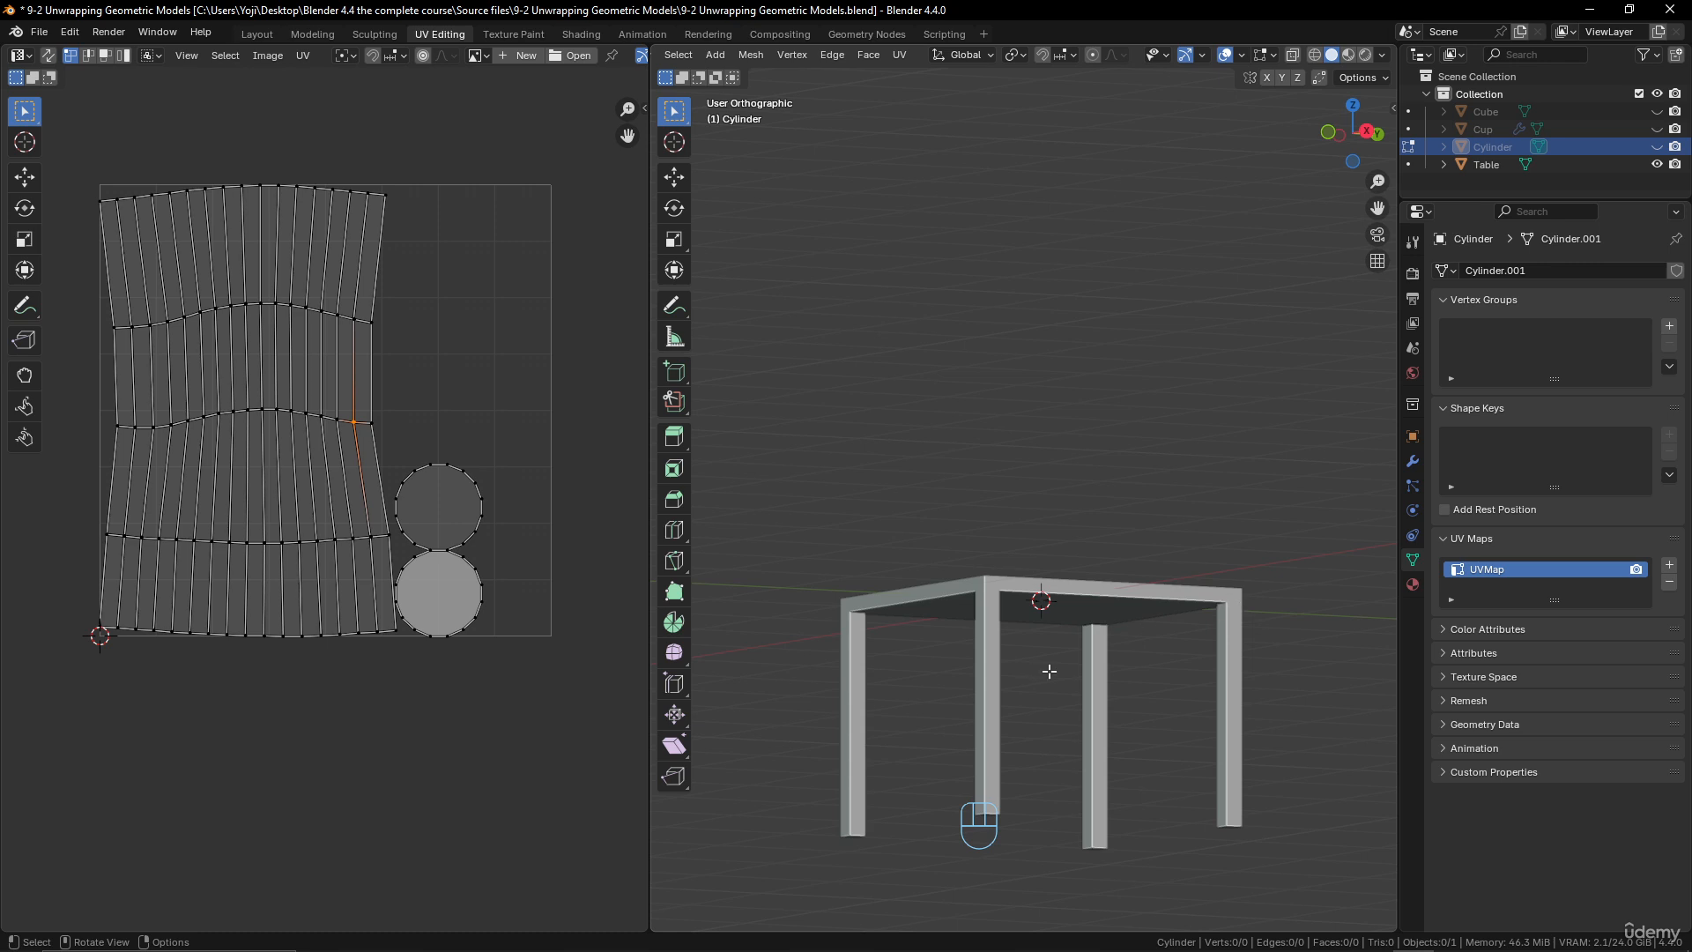
pyautogui.moveTo(1050, 671); pyautogui.dragTo(1129, 684, button='middle')
pyautogui.scroll(2, 1143, 680)
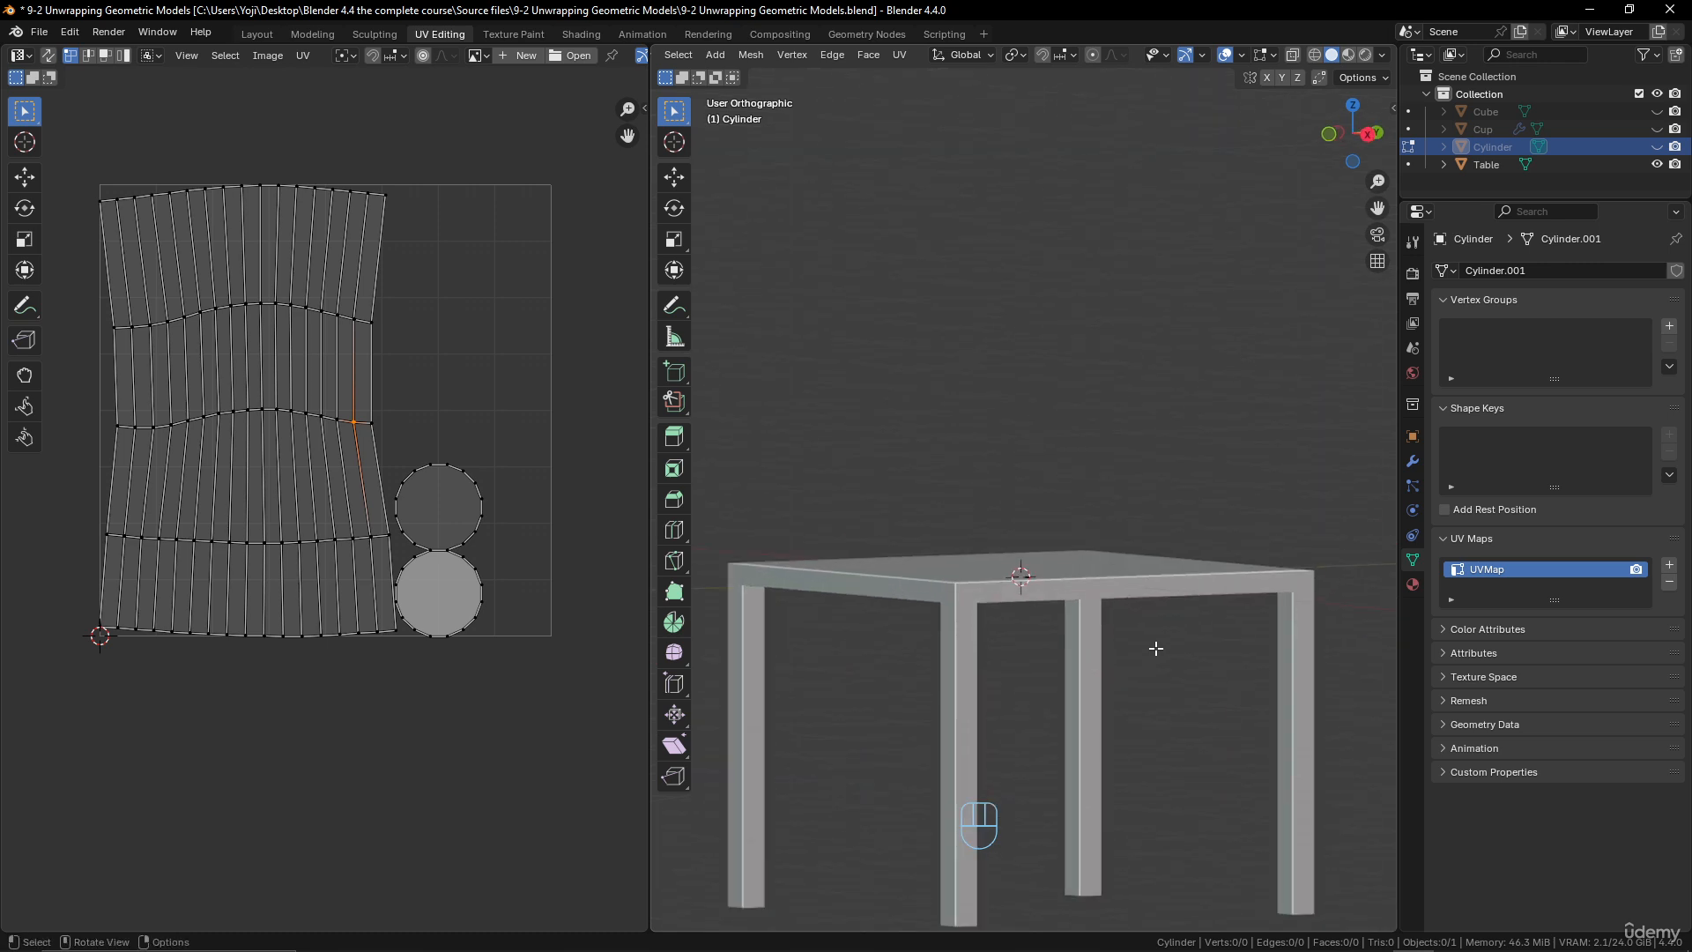
# - Switch mesh editing to the Table object and clear all of its existing seams
pyautogui.press('Tab')
pyautogui.click(1129, 585)
pyautogui.press('Tab')
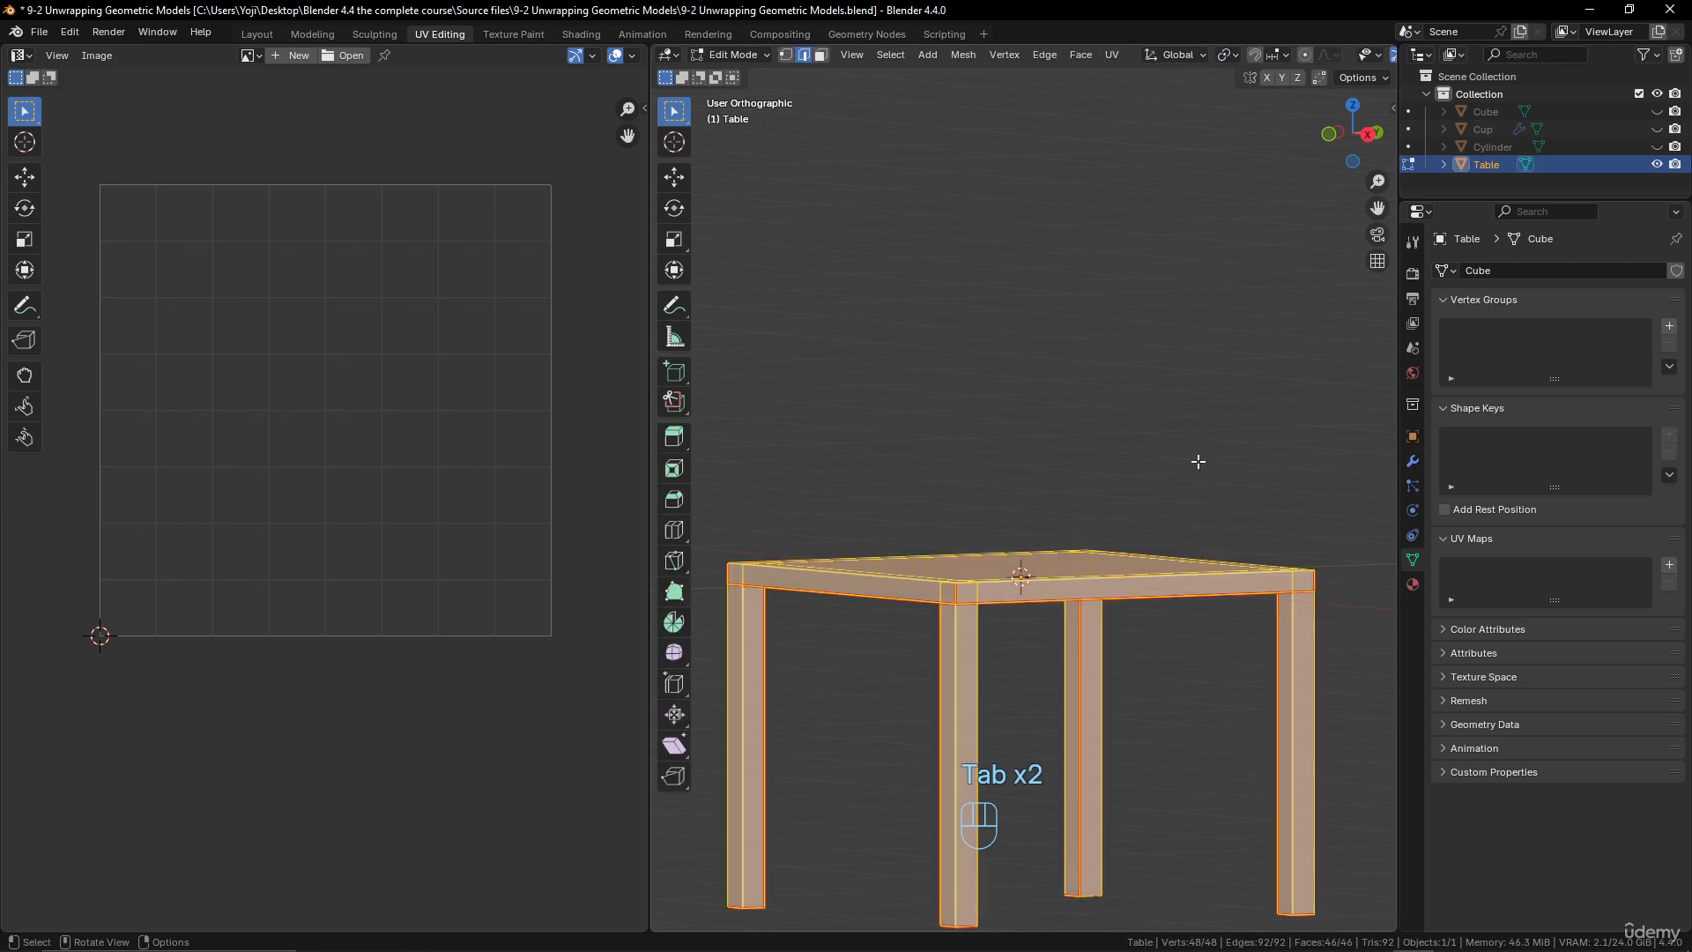
pyautogui.moveTo(1198, 461); pyautogui.dragTo(1183, 564, button='middle')
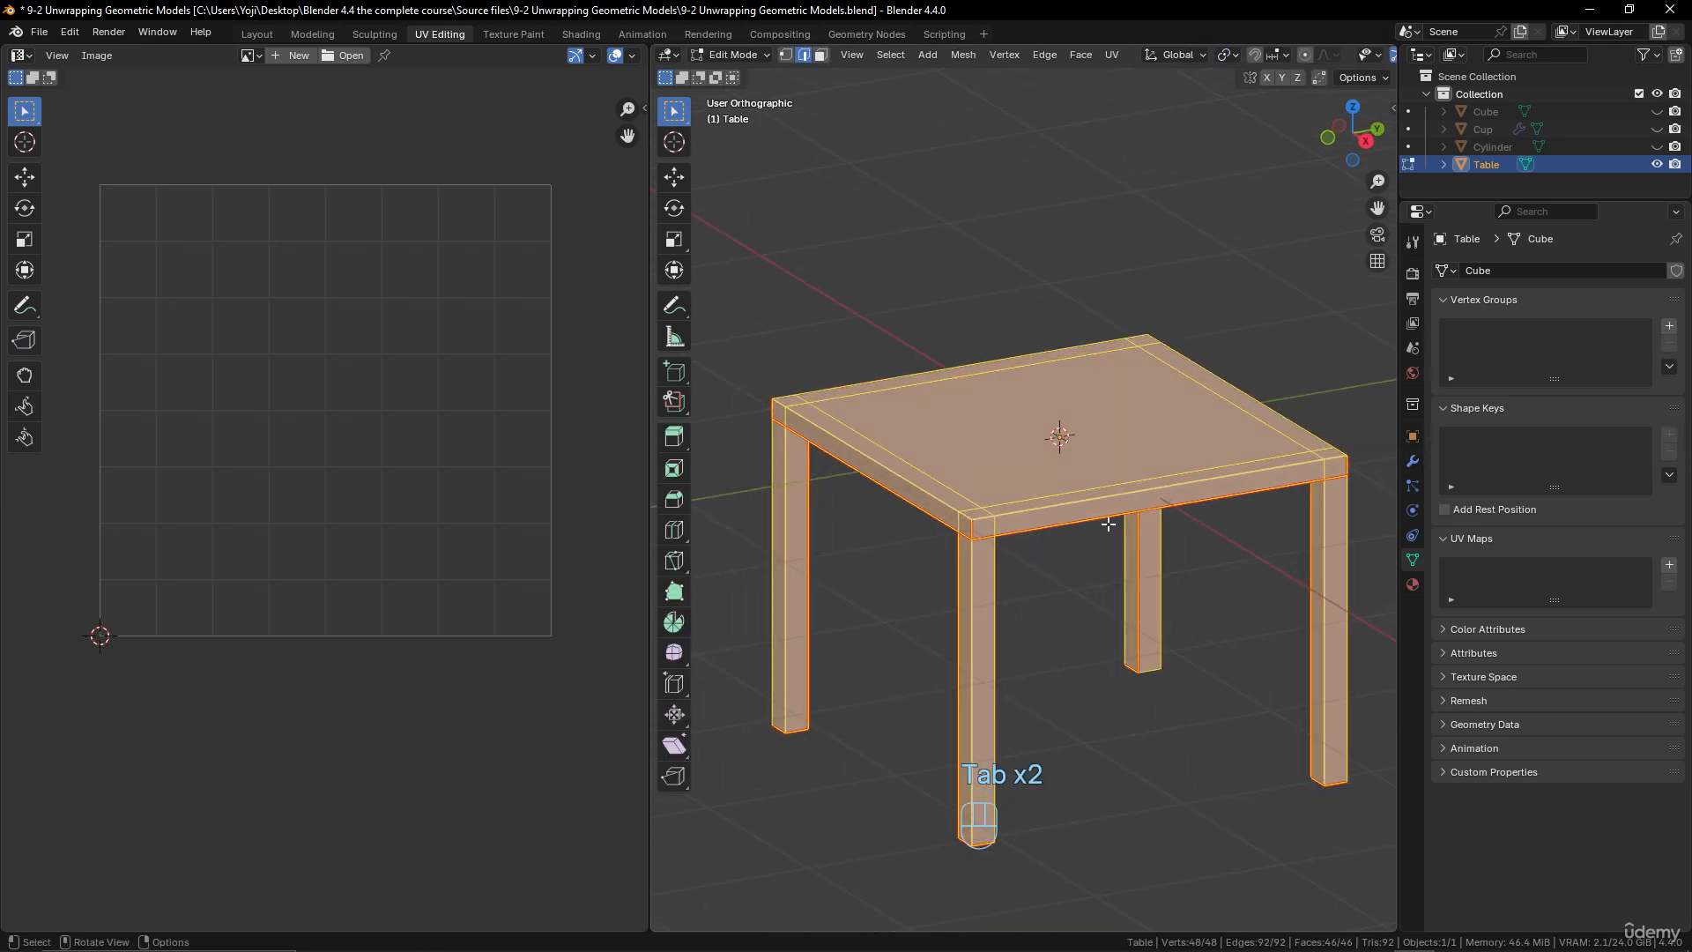
pyautogui.rightClick(1154, 531)
pyautogui.click(1140, 551)
pyautogui.moveTo(1255, 524); pyautogui.dragTo(1160, 515, button='middle')
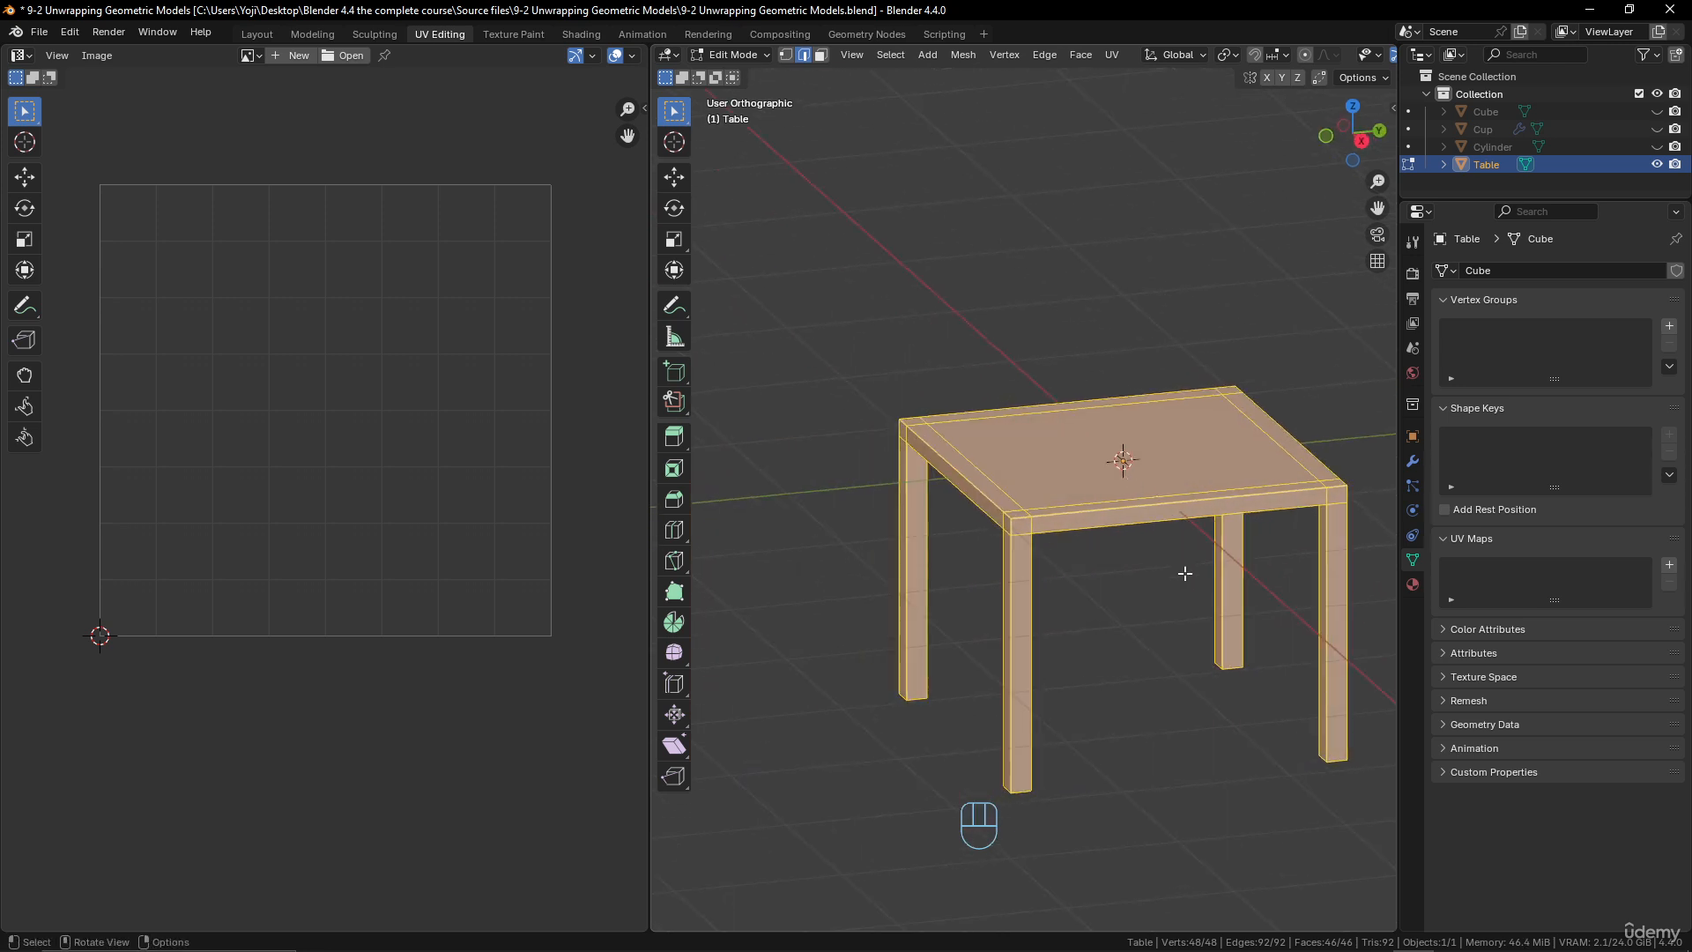
# - Select one edge of the joint where a table leg meets the tabletop
pyautogui.moveTo(1184, 574)
pyautogui.mouseDown(button='middle')
pyautogui.moveTo(1169, 471)
pyautogui.moveTo(1201, 521)
pyautogui.moveTo(1386, 529)
pyautogui.moveTo(1116, 555)
pyautogui.moveTo(1193, 546)
pyautogui.mouseUp(button='middle')
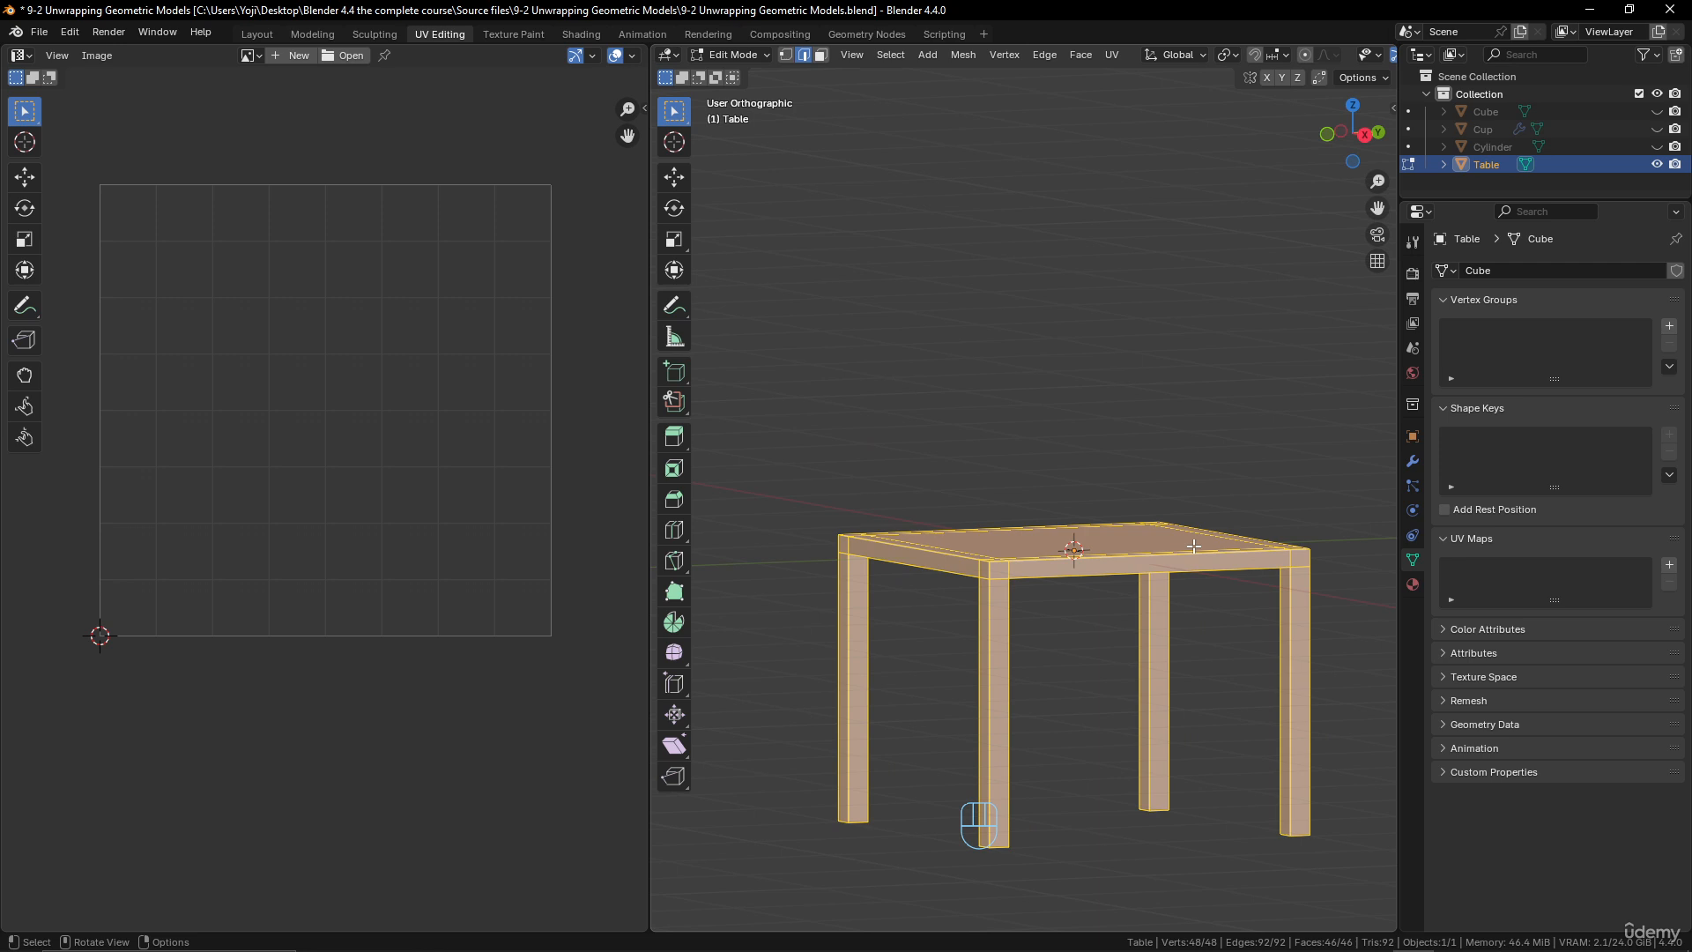
pyautogui.scroll(5, 1027, 406)
pyautogui.keyDown('shift'); pyautogui.moveTo(1084, 506); pyautogui.dragTo(1117, 425, button='middle'); pyautogui.keyUp('shift')
pyautogui.moveTo(1117, 424); pyautogui.dragTo(1069, 389, button='middle')
pyautogui.keyDown('shift'); pyautogui.moveTo(1069, 389); pyautogui.dragTo(1089, 448, button='middle'); pyautogui.keyUp('shift')
pyautogui.click(1128, 440)
pyautogui.keyDown('shift'); pyautogui.moveTo(946, 433); pyautogui.dragTo(1191, 427, button='middle'); pyautogui.keyUp('shift')
pyautogui.moveTo(1120, 462); pyautogui.dragTo(1113, 438, button='middle')
pyautogui.moveTo(1087, 510); pyautogui.dragTo(1174, 518, button='middle')
pyautogui.press('KP_Decimal')
pyautogui.scroll(-5, 1058, 501)
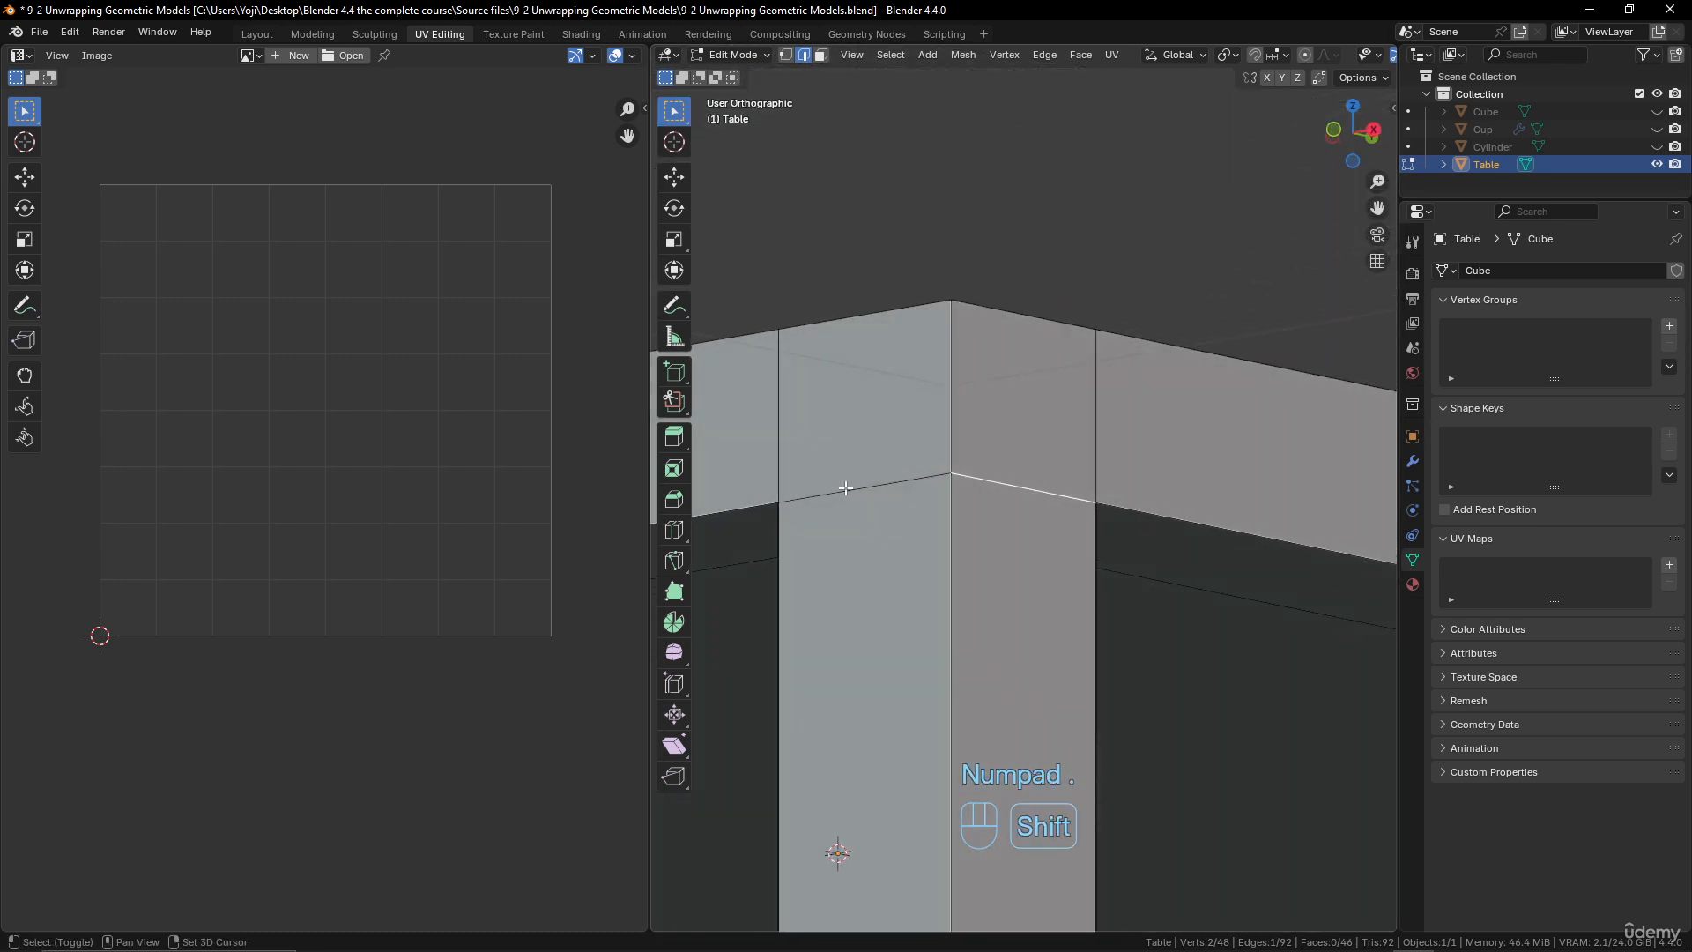
# - Add the remaining edges around the top of that leg to the selection
pyautogui.keyDown('shift'); pyautogui.click(846, 489); pyautogui.keyUp('shift')
pyautogui.moveTo(844, 500); pyautogui.dragTo(1073, 499, button='middle')
pyautogui.keyDown('shift'); pyautogui.click(960, 441); pyautogui.keyUp('shift')
pyautogui.keyDown('shift'); pyautogui.moveTo(837, 454); pyautogui.dragTo(1102, 407, button='middle'); pyautogui.keyUp('shift')
pyautogui.keyDown('shift'); pyautogui.click(1013, 434); pyautogui.keyUp('shift')
# - Add the edges around the tops of the next two table legs, where they meet the tabletop, to the selection
pyautogui.keyDown('shift'); pyautogui.click(1225, 420); pyautogui.keyUp('shift')
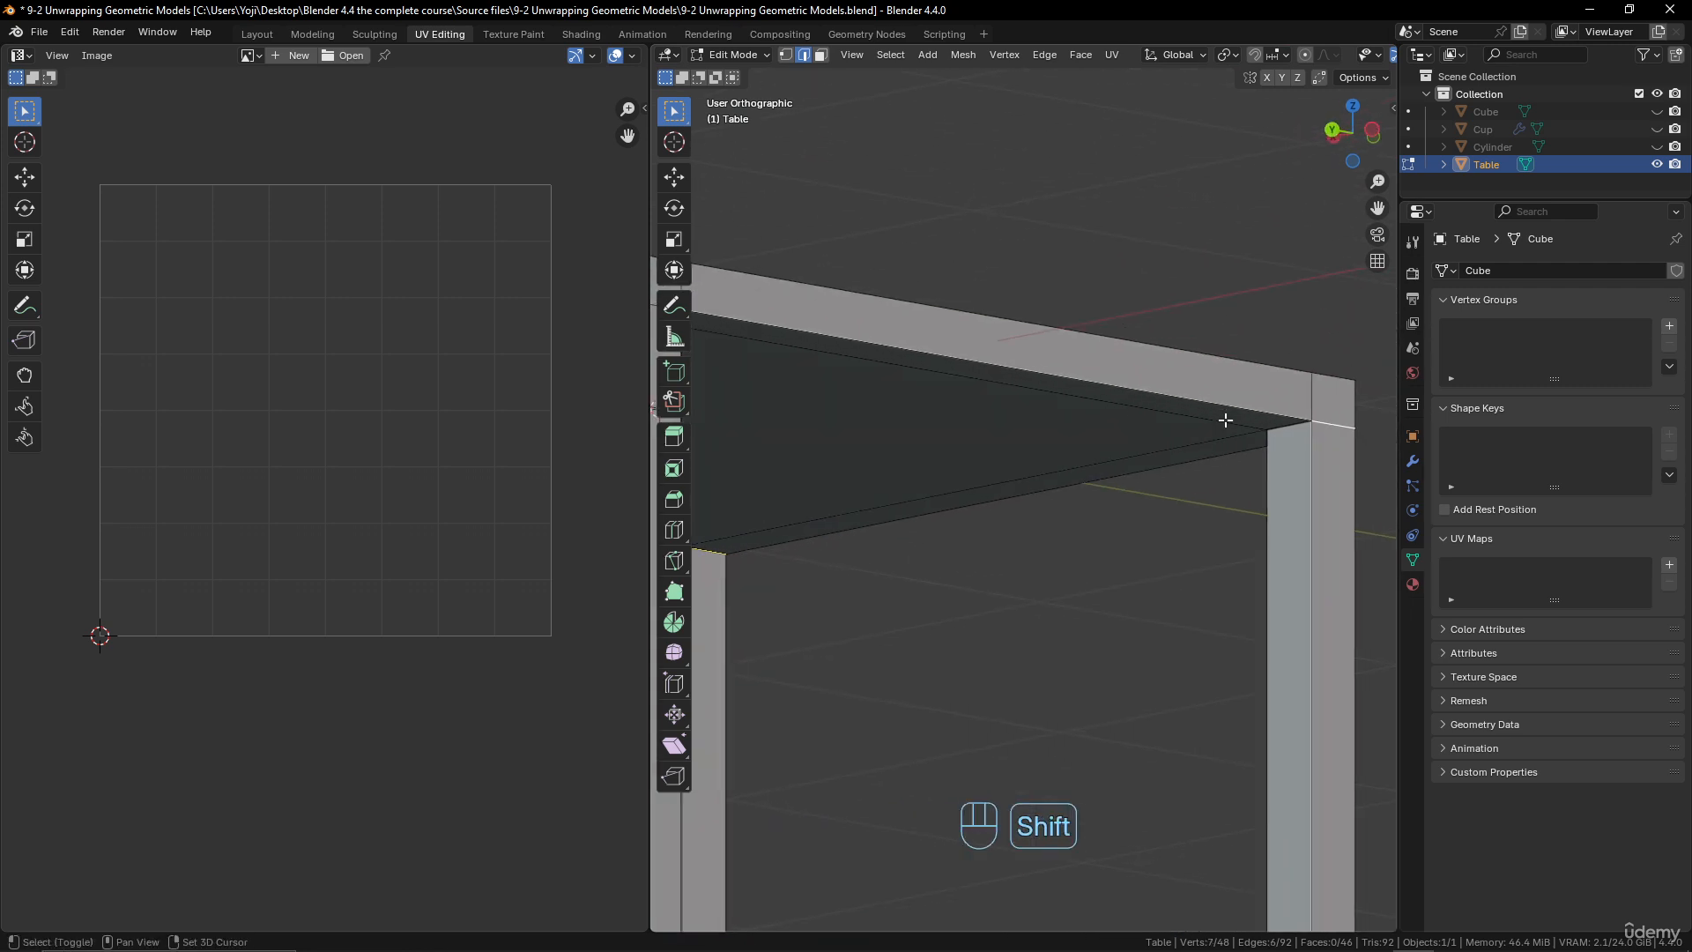
pyautogui.keyDown('shift'); pyautogui.click(1280, 427); pyautogui.keyUp('shift')
pyautogui.moveTo(1280, 428); pyautogui.dragTo(1172, 453, button='middle')
pyautogui.keyDown('shift'); pyautogui.moveTo(1230, 294); pyautogui.dragTo(1450, 435, button='middle'); pyautogui.keyUp('shift')
pyautogui.keyDown('shift'); pyautogui.click(1148, 253); pyautogui.keyUp('shift')
pyautogui.keyDown('shift'); pyautogui.click(1204, 472); pyautogui.keyUp('shift')
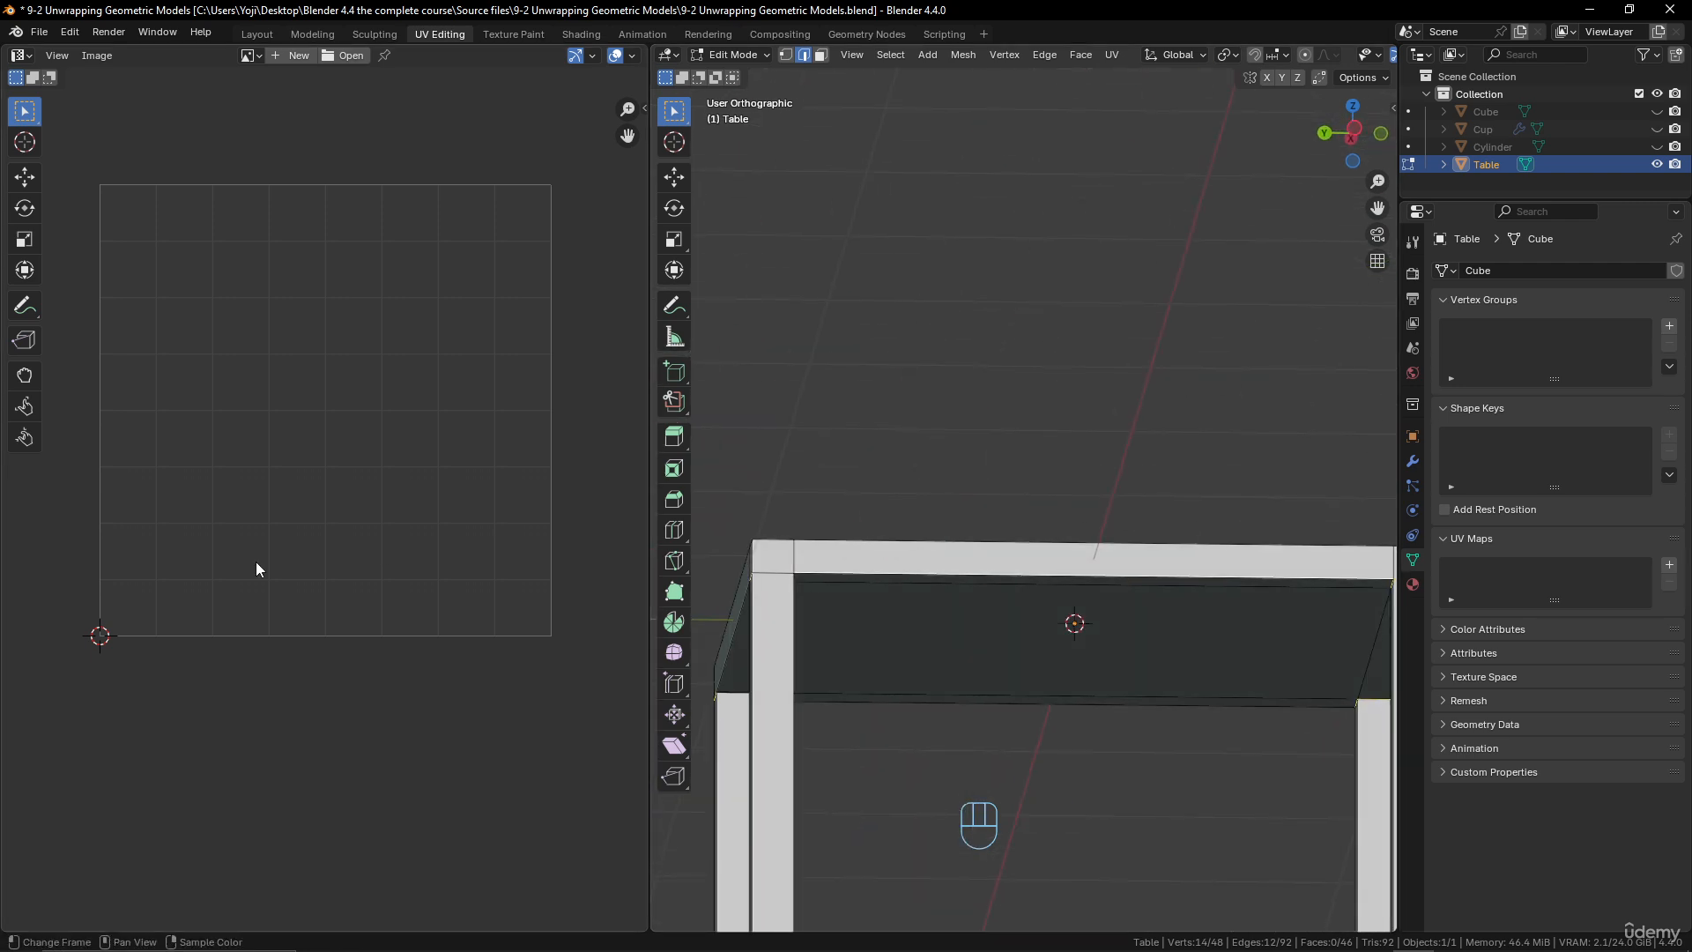
# - Add the four top joint edges of the last leg to the selection and mark all selected edges as seams
pyautogui.scroll(1, 256, 564)
pyautogui.moveTo(980, 557); pyautogui.dragTo(1050, 486, button='middle')
pyautogui.scroll(4, 917, 563)
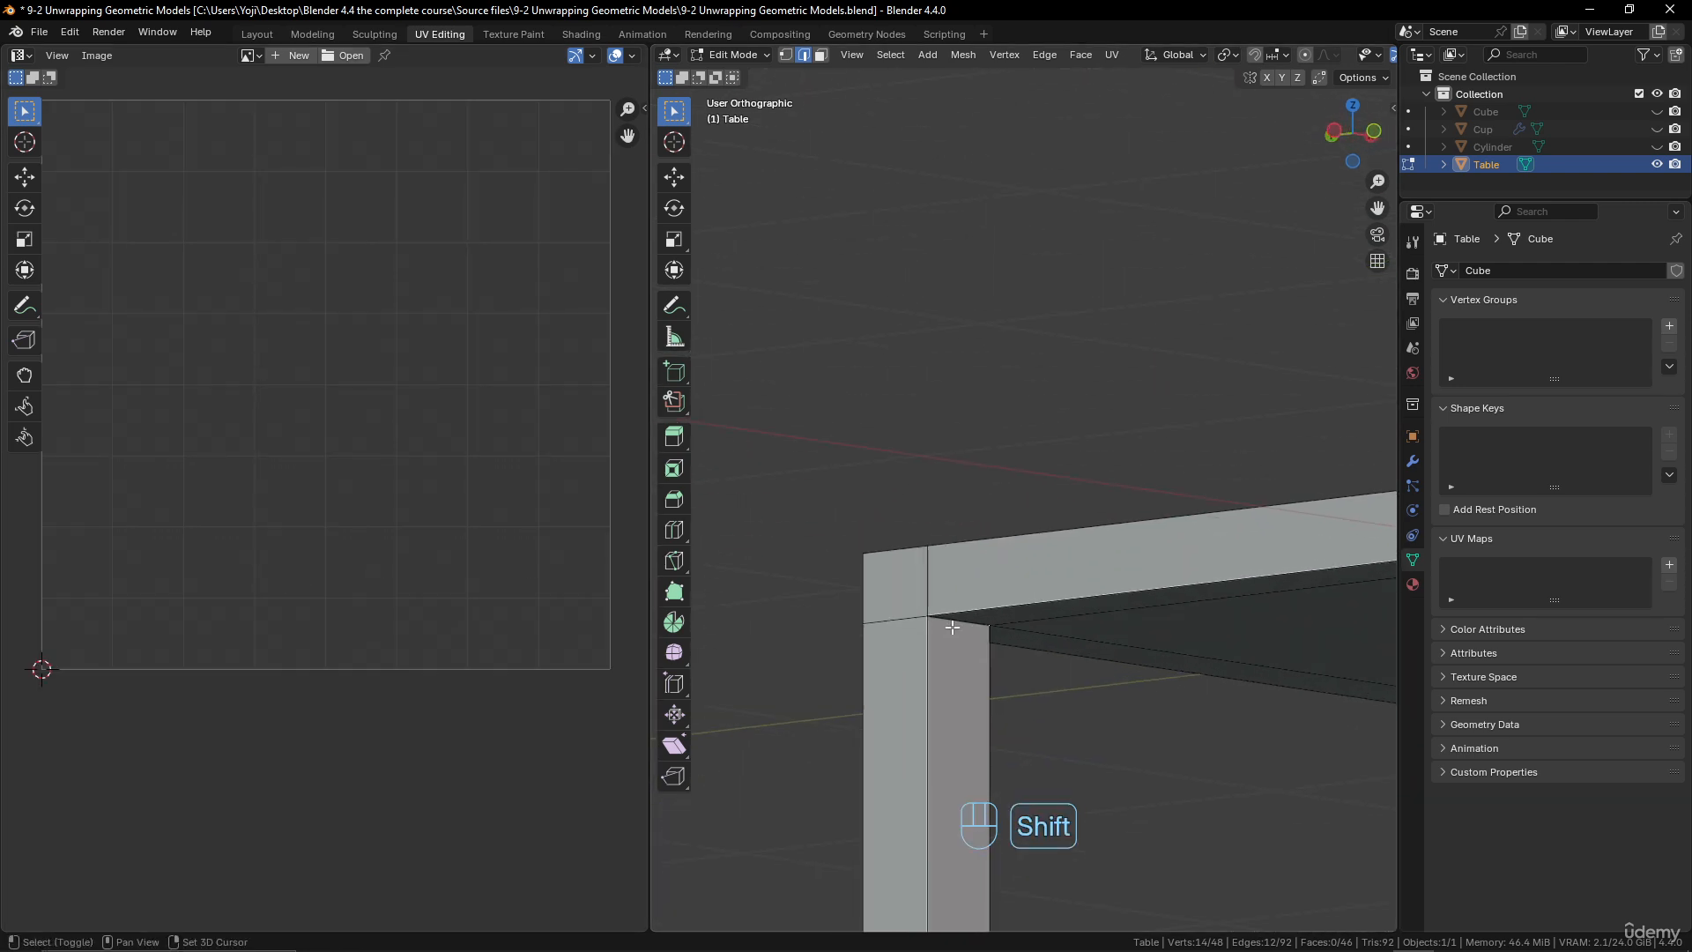
pyautogui.keyDown('shift'); pyautogui.click(899, 623); pyautogui.keyUp('shift')
pyautogui.scroll(-4, 1050, 585)
pyautogui.keyDown('shift'); pyautogui.moveTo(1181, 586); pyautogui.dragTo(967, 532, button='middle'); pyautogui.keyUp('shift')
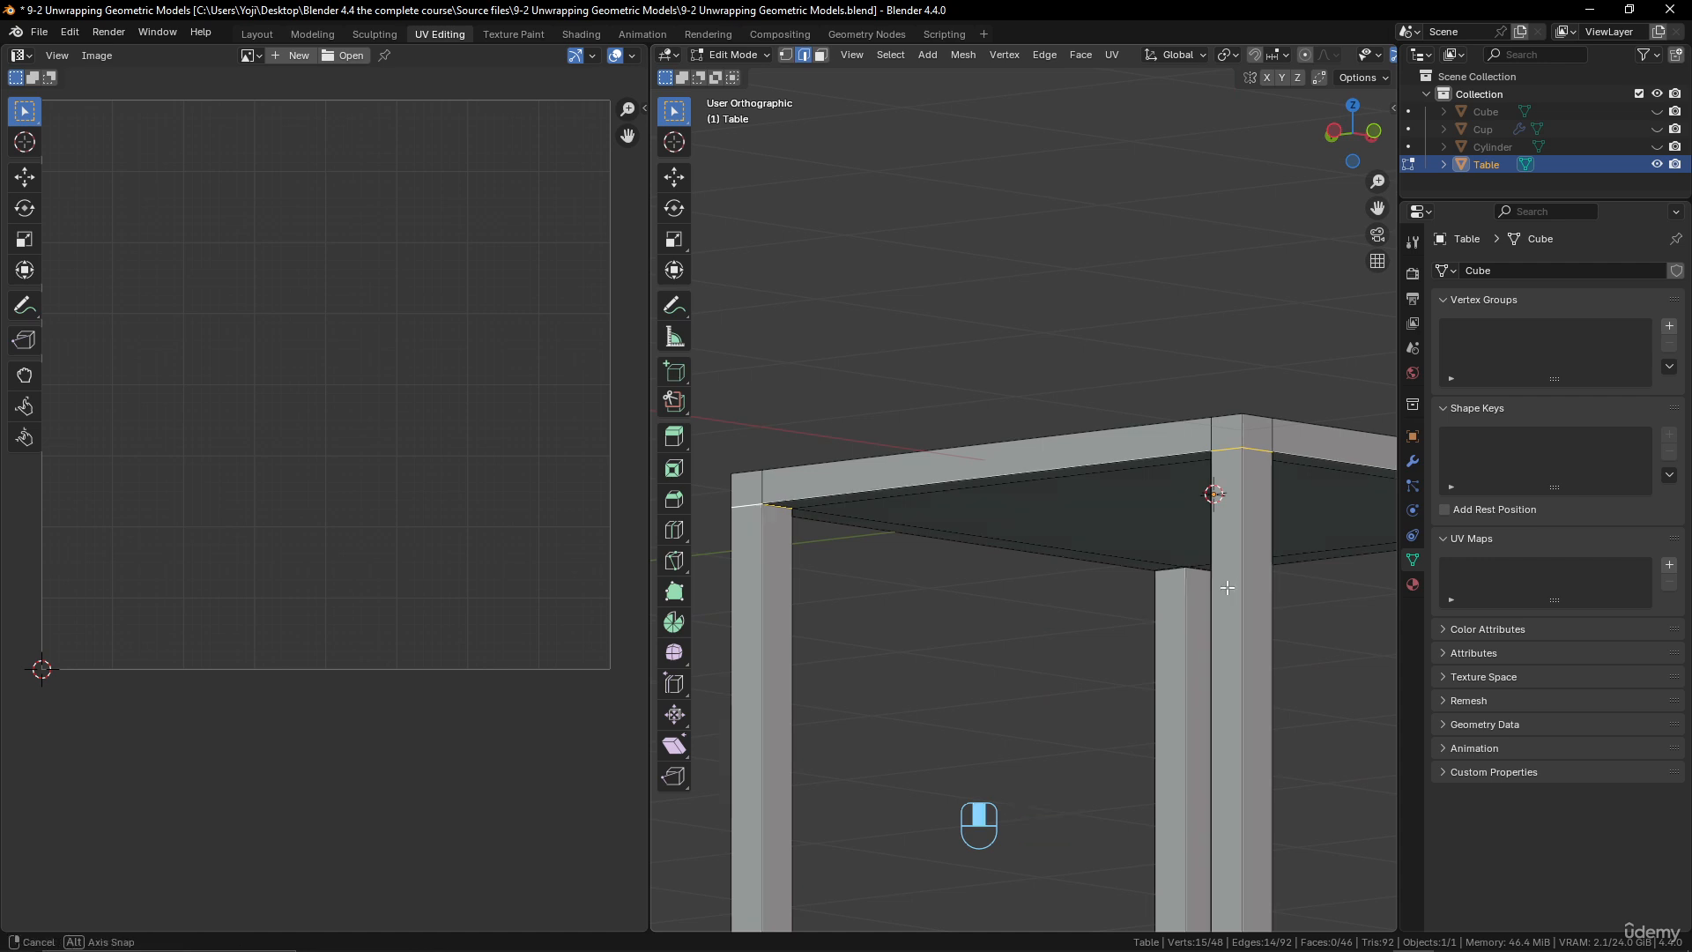
pyautogui.moveTo(1227, 585); pyautogui.dragTo(1140, 504, button='middle')
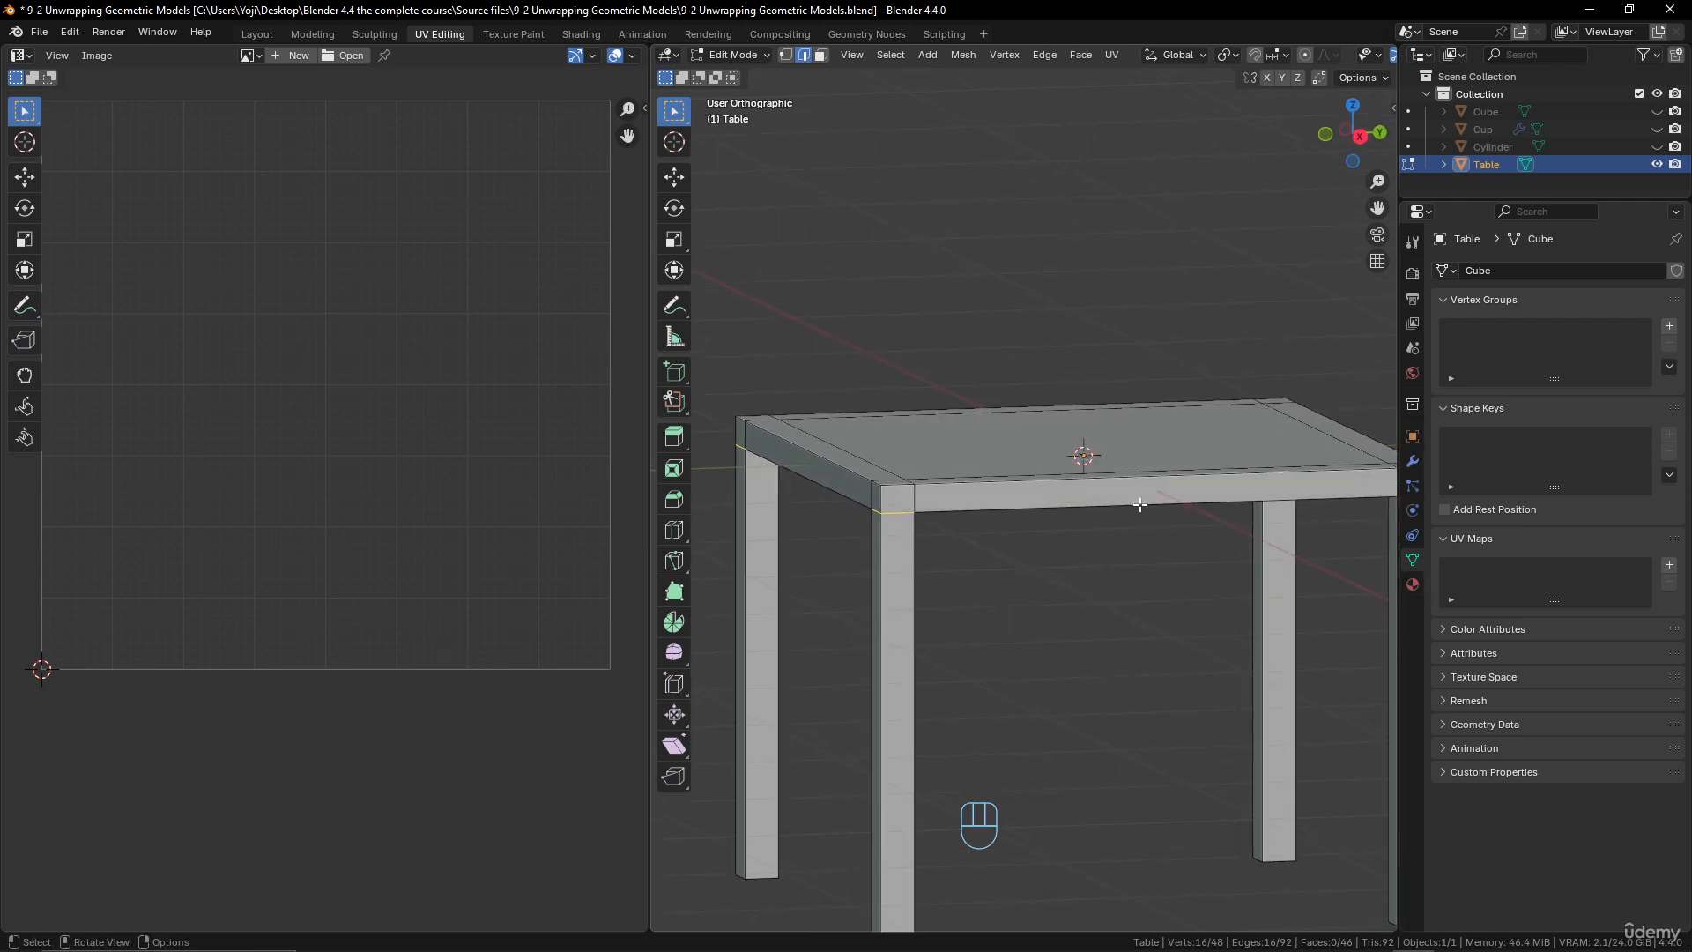
pyautogui.hotkey('ctrl', 'e')
pyautogui.click(1139, 504)
# - Select one full-length vertical edge on the inner side of each of two table legs
pyautogui.scroll(-4, 1094, 476)
pyautogui.moveTo(962, 436); pyautogui.dragTo(1141, 406, button='middle')
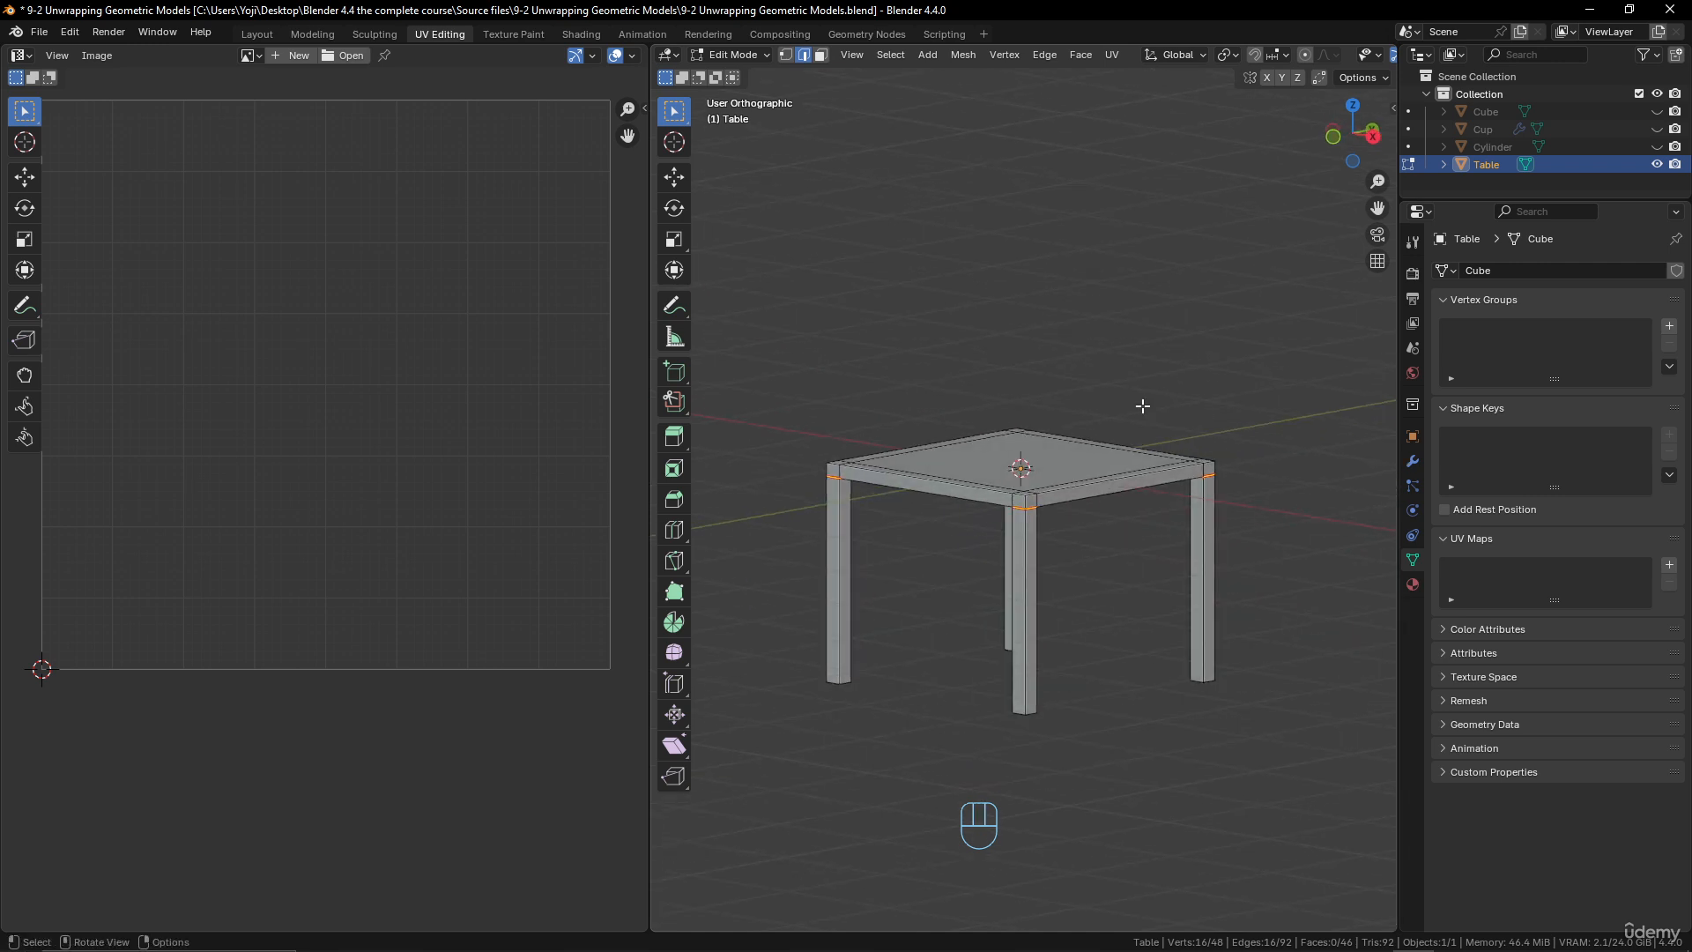
pyautogui.scroll(3, 1101, 480)
pyautogui.moveTo(1093, 499); pyautogui.dragTo(871, 493, button='middle')
pyautogui.scroll(1, 928, 557)
pyautogui.keyDown('shift'); pyautogui.moveTo(978, 502); pyautogui.dragTo(1065, 422, button='middle'); pyautogui.keyUp('shift')
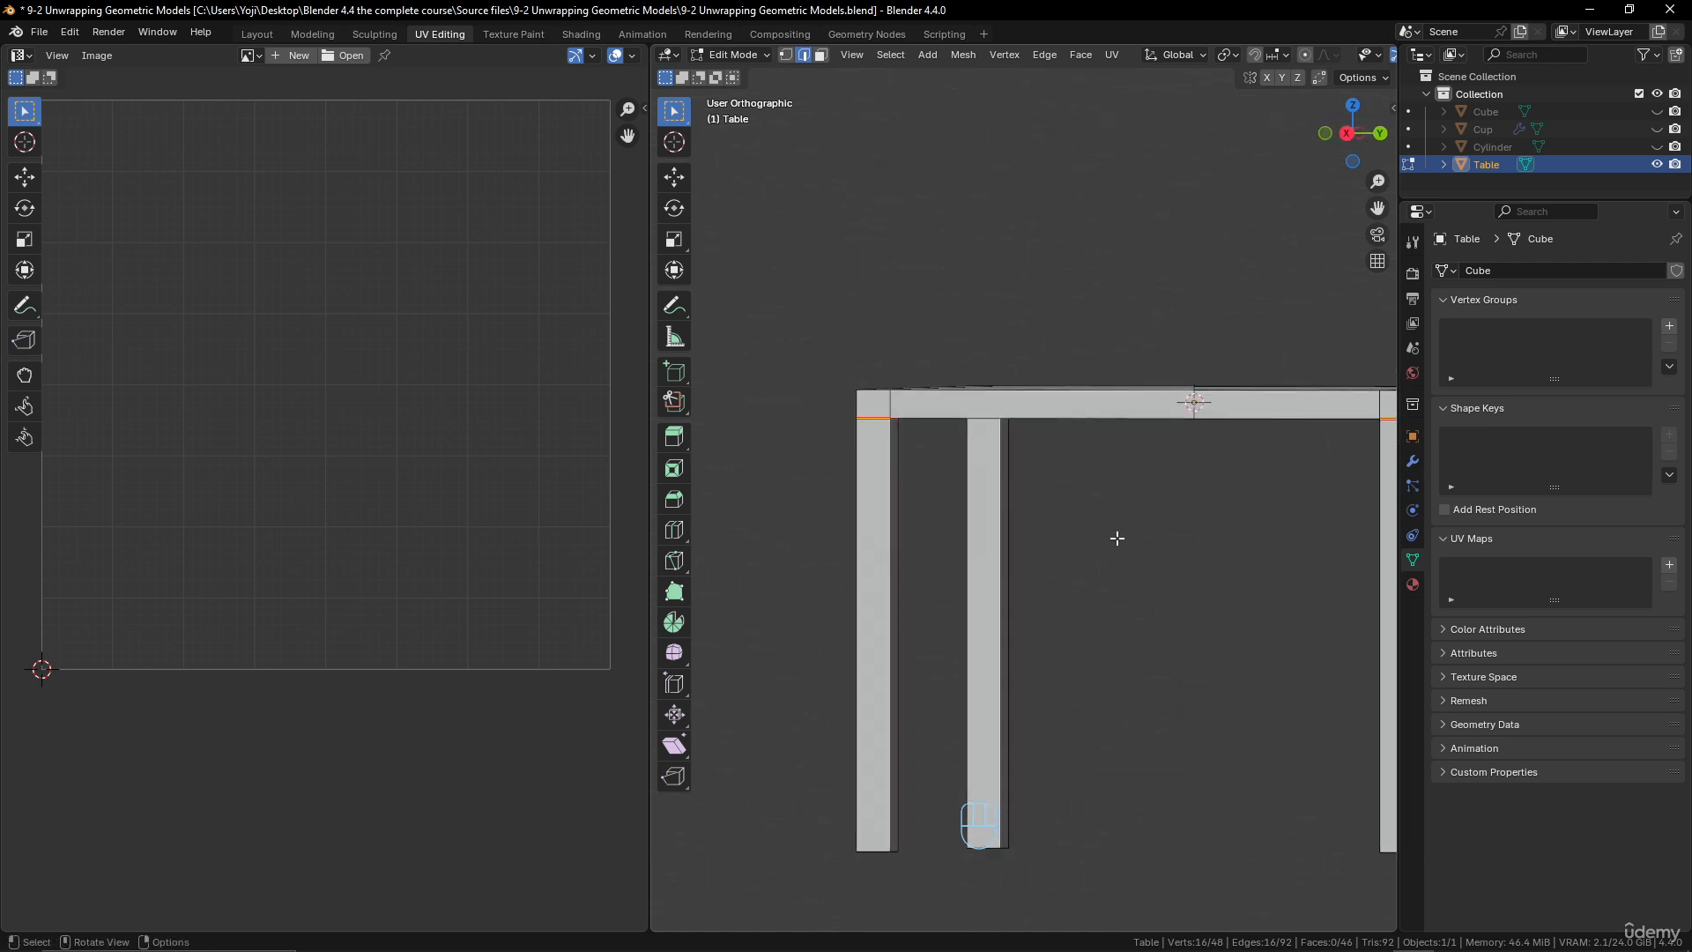
pyautogui.moveTo(1117, 537); pyautogui.dragTo(900, 480, button='middle')
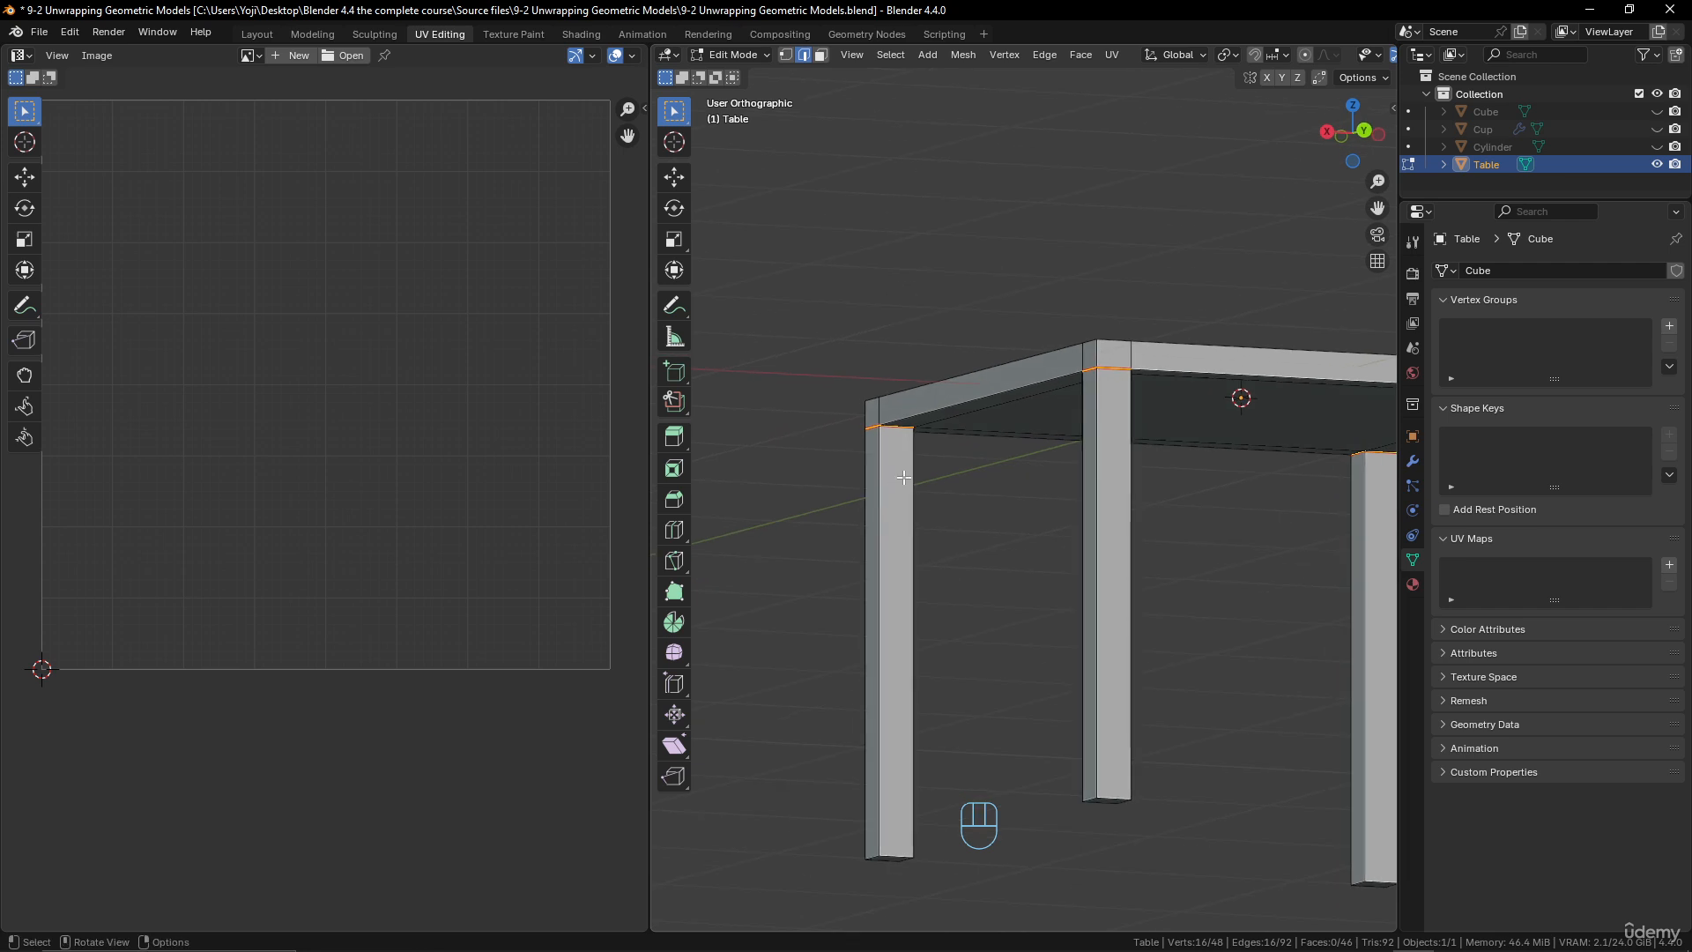
pyautogui.click(912, 471)
pyautogui.keyDown('shift'); pyautogui.moveTo(951, 620); pyautogui.dragTo(1013, 504, button='middle'); pyautogui.keyUp('shift')
pyautogui.moveTo(1130, 563); pyautogui.dragTo(964, 464, button='middle')
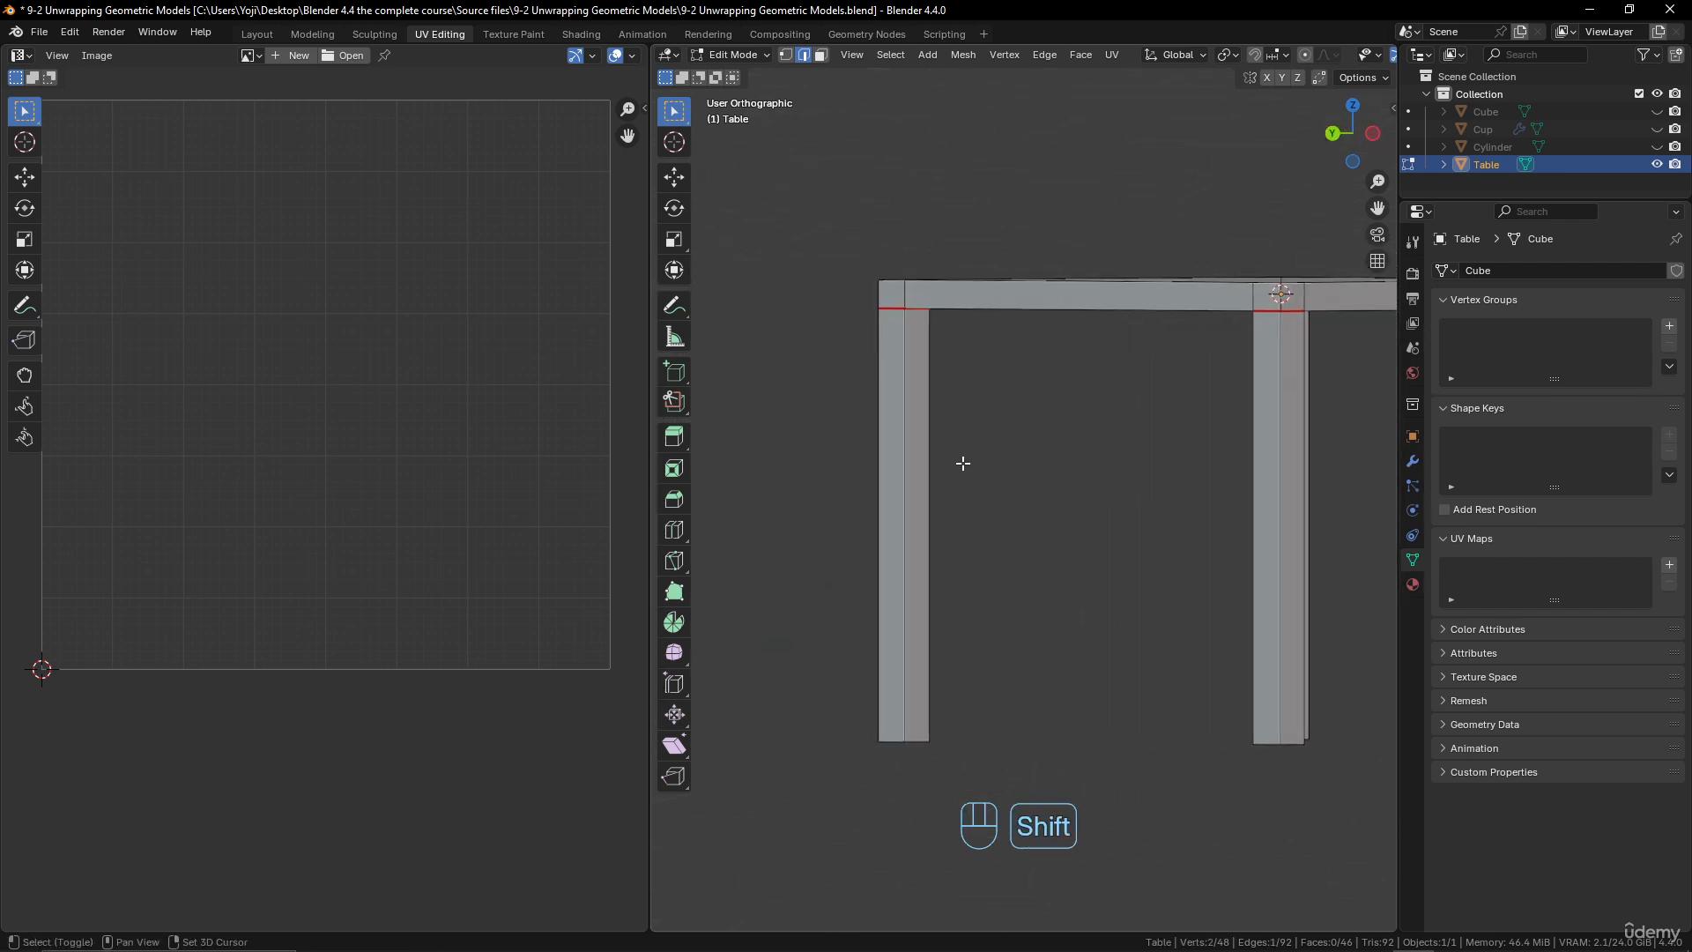
pyautogui.keyDown('shift'); pyautogui.click(927, 444); pyautogui.keyUp('shift')
# - Add one full-length vertical edge on each of the other two table legs to the selection
pyautogui.scroll(-4, 1087, 510)
pyautogui.moveTo(1087, 510); pyautogui.dragTo(1315, 544, button='middle')
pyautogui.scroll(2, 1017, 511)
pyautogui.keyDown('shift'); pyautogui.click(978, 452); pyautogui.keyUp('shift')
pyautogui.scroll(-3, 1058, 532)
pyautogui.scroll(3, 1233, 543)
pyautogui.moveTo(1181, 542); pyautogui.dragTo(1022, 484, button='middle')
pyautogui.keyDown('shift'); pyautogui.click(1055, 474); pyautogui.keyUp('shift')
# - Add three of the four edges around the bottom face of one leg to the selection
pyautogui.scroll(-3, 1130, 507)
pyautogui.moveTo(1172, 513); pyautogui.dragTo(1081, 537, button='middle')
pyautogui.scroll(3, 1125, 555)
pyautogui.keyDown('shift'); pyautogui.moveTo(948, 594); pyautogui.dragTo(1068, 482, button='middle'); pyautogui.keyUp('shift')
pyautogui.scroll(3, 1095, 563)
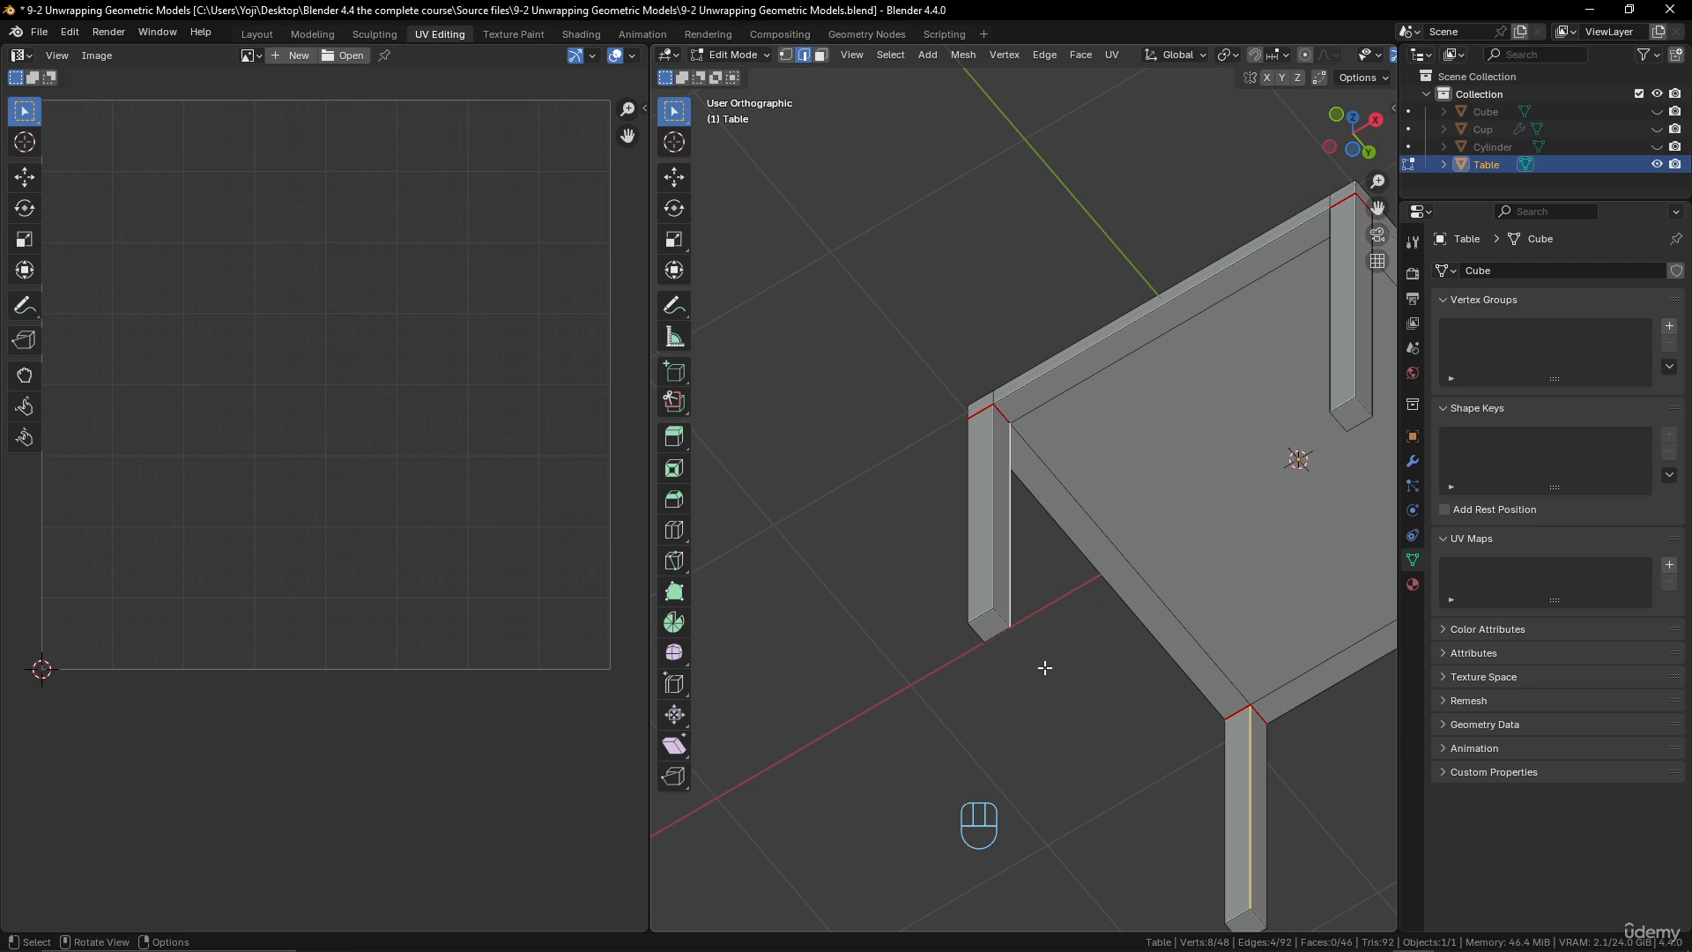
pyautogui.scroll(1, 1045, 668)
pyautogui.keyDown('shift'); pyautogui.click(1005, 639); pyautogui.keyUp('shift')
pyautogui.keyDown('shift'); pyautogui.click(965, 660); pyautogui.keyUp('shift')
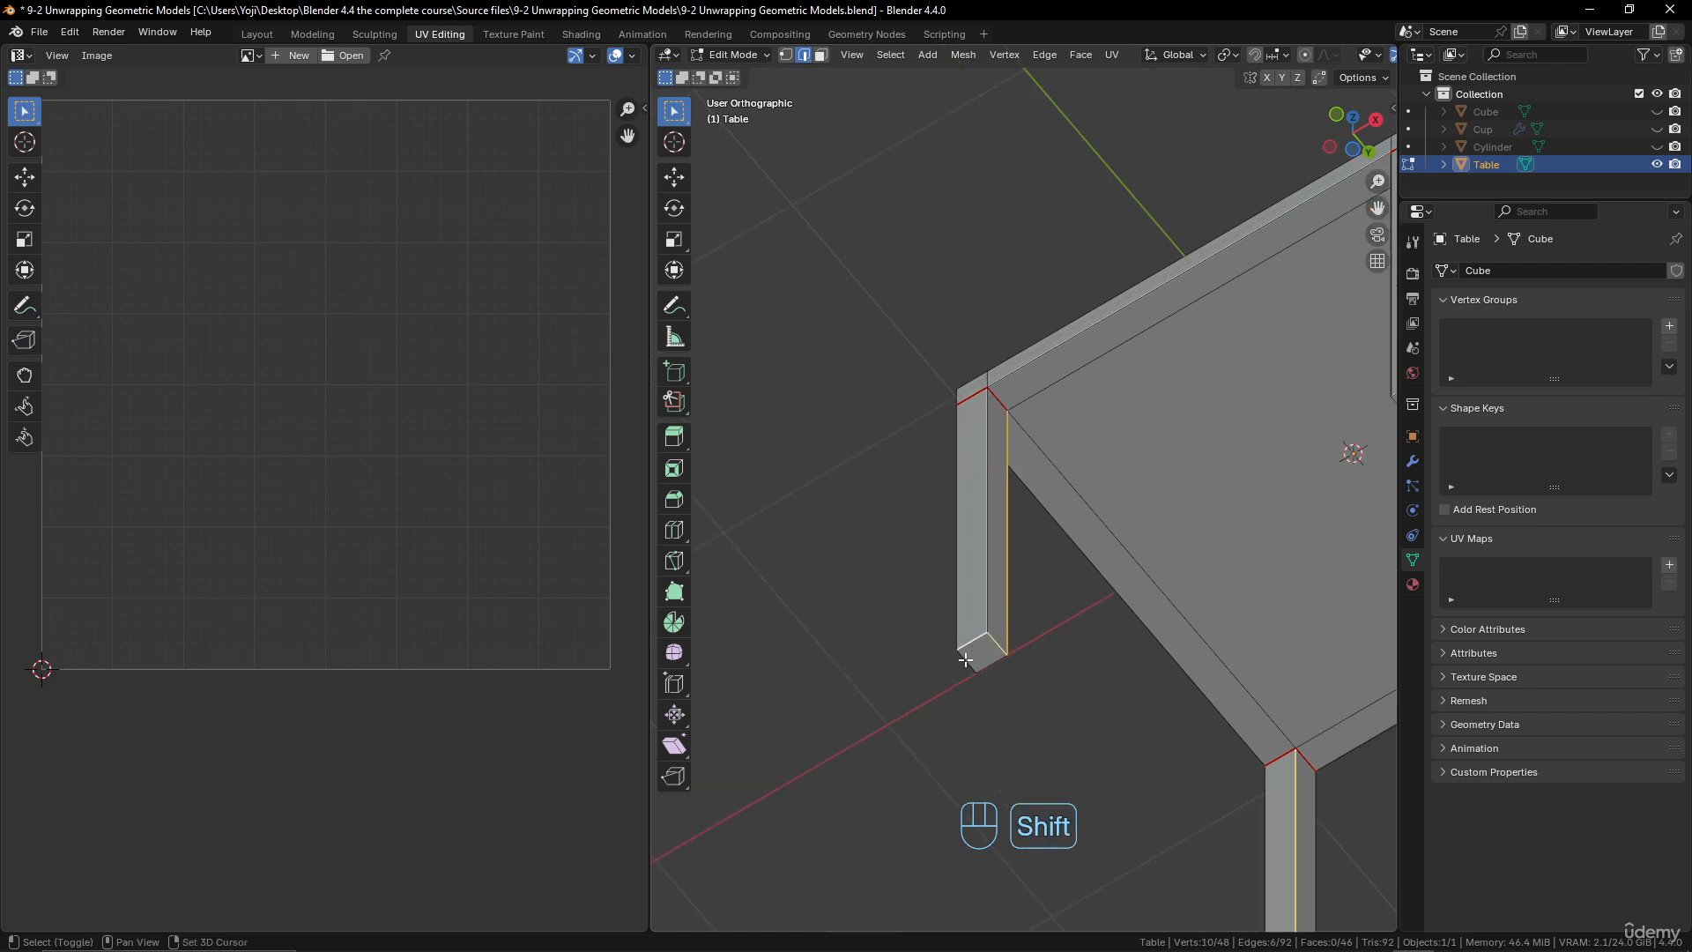
pyautogui.keyDown('shift'); pyautogui.click(966, 659); pyautogui.keyUp('shift')
# - Add three bottom-face edges on each of the other three legs to the selection
pyautogui.scroll(-2, 1075, 648)
pyautogui.keyDown('shift'); pyautogui.moveTo(1230, 771); pyautogui.dragTo(1140, 658, button='middle'); pyautogui.keyUp('shift')
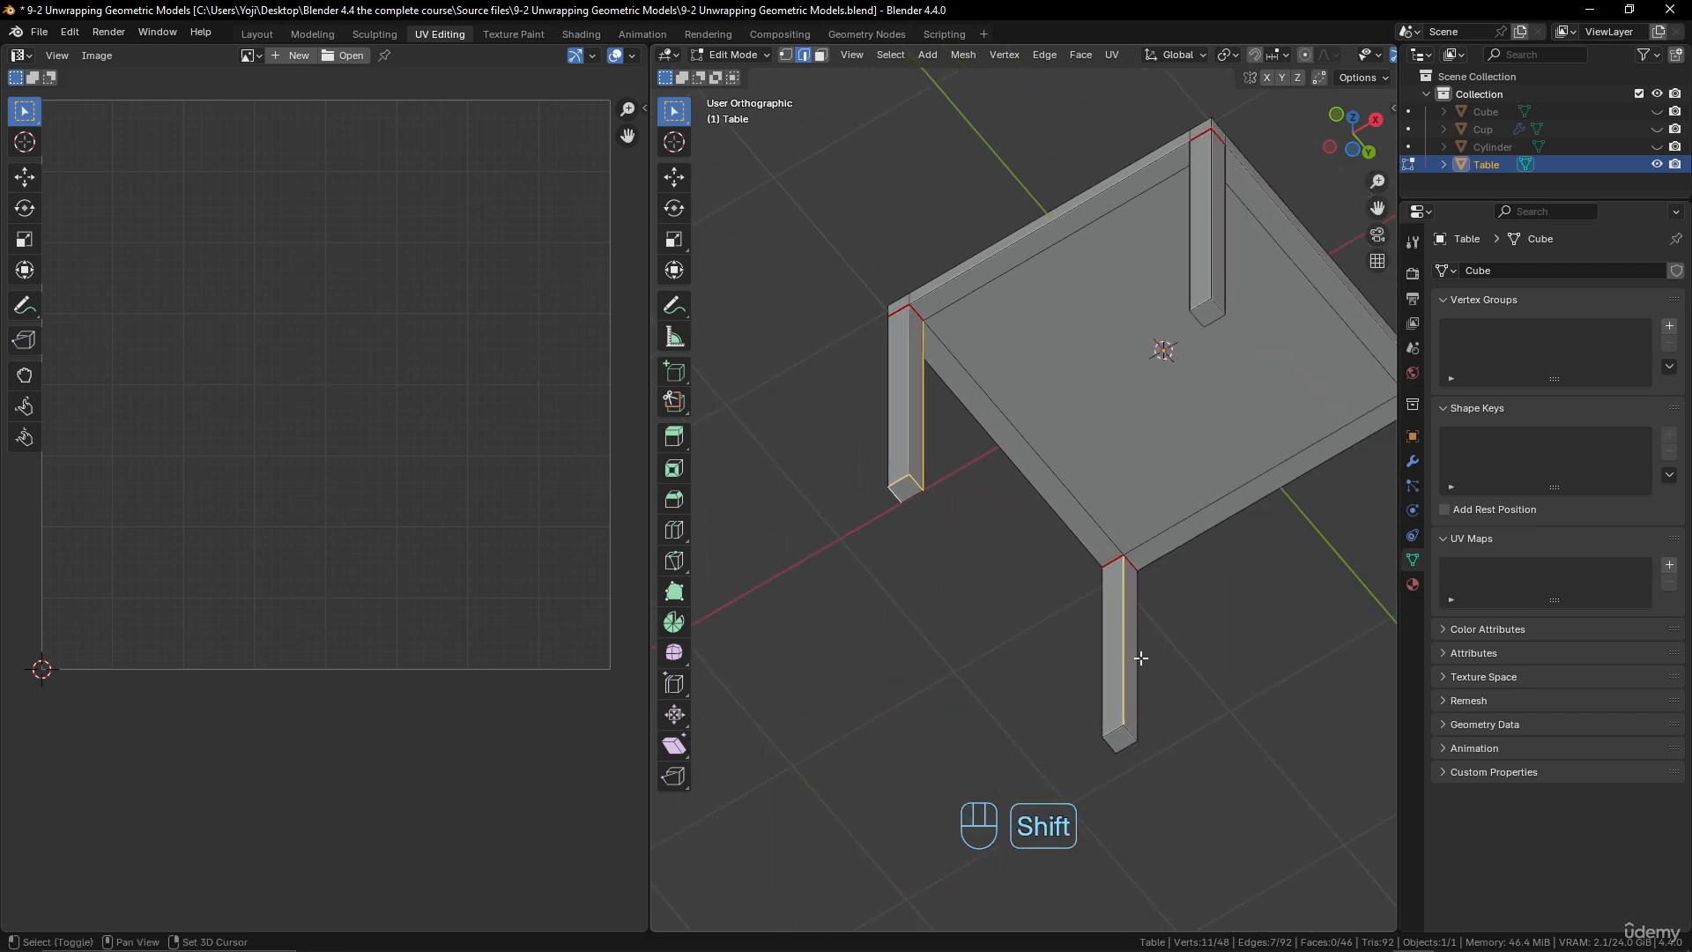
pyautogui.keyDown('shift'); pyautogui.click(1116, 743); pyautogui.keyUp('shift')
pyautogui.keyDown('shift'); pyautogui.moveTo(1202, 318); pyautogui.dragTo(1152, 435, button='middle'); pyautogui.keyUp('shift')
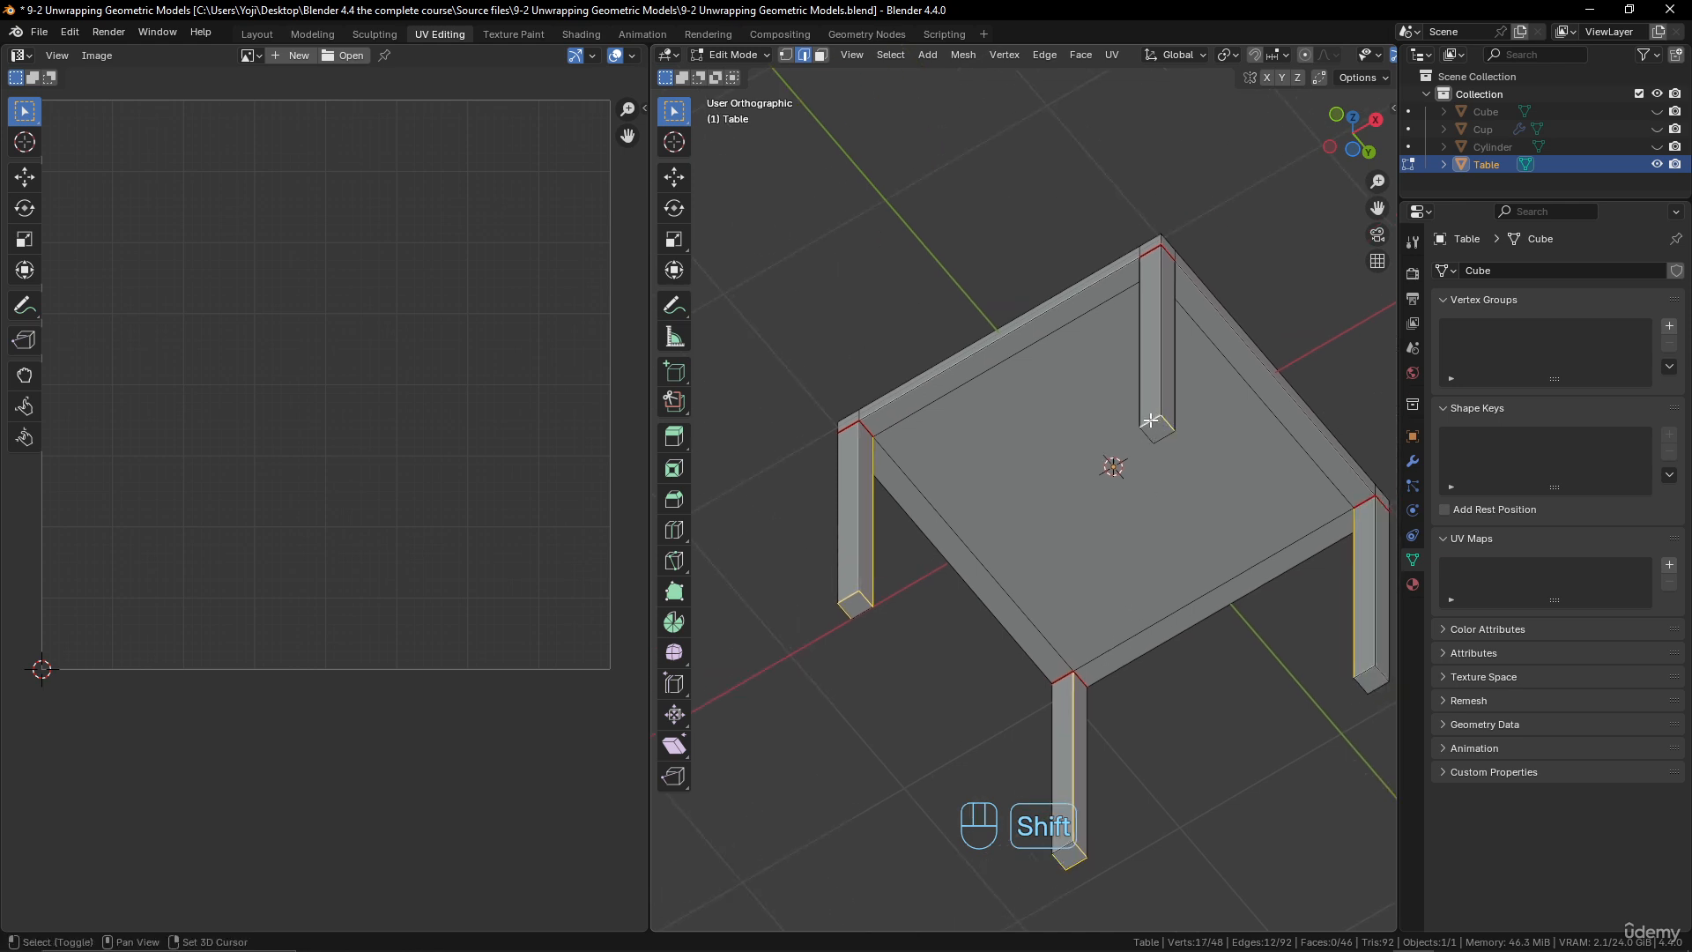
pyautogui.keyDown('shift'); pyautogui.click(1150, 430); pyautogui.keyUp('shift')
pyautogui.keyDown('shift'); pyautogui.moveTo(1254, 469); pyautogui.dragTo(1120, 475, button='middle'); pyautogui.keyUp('shift')
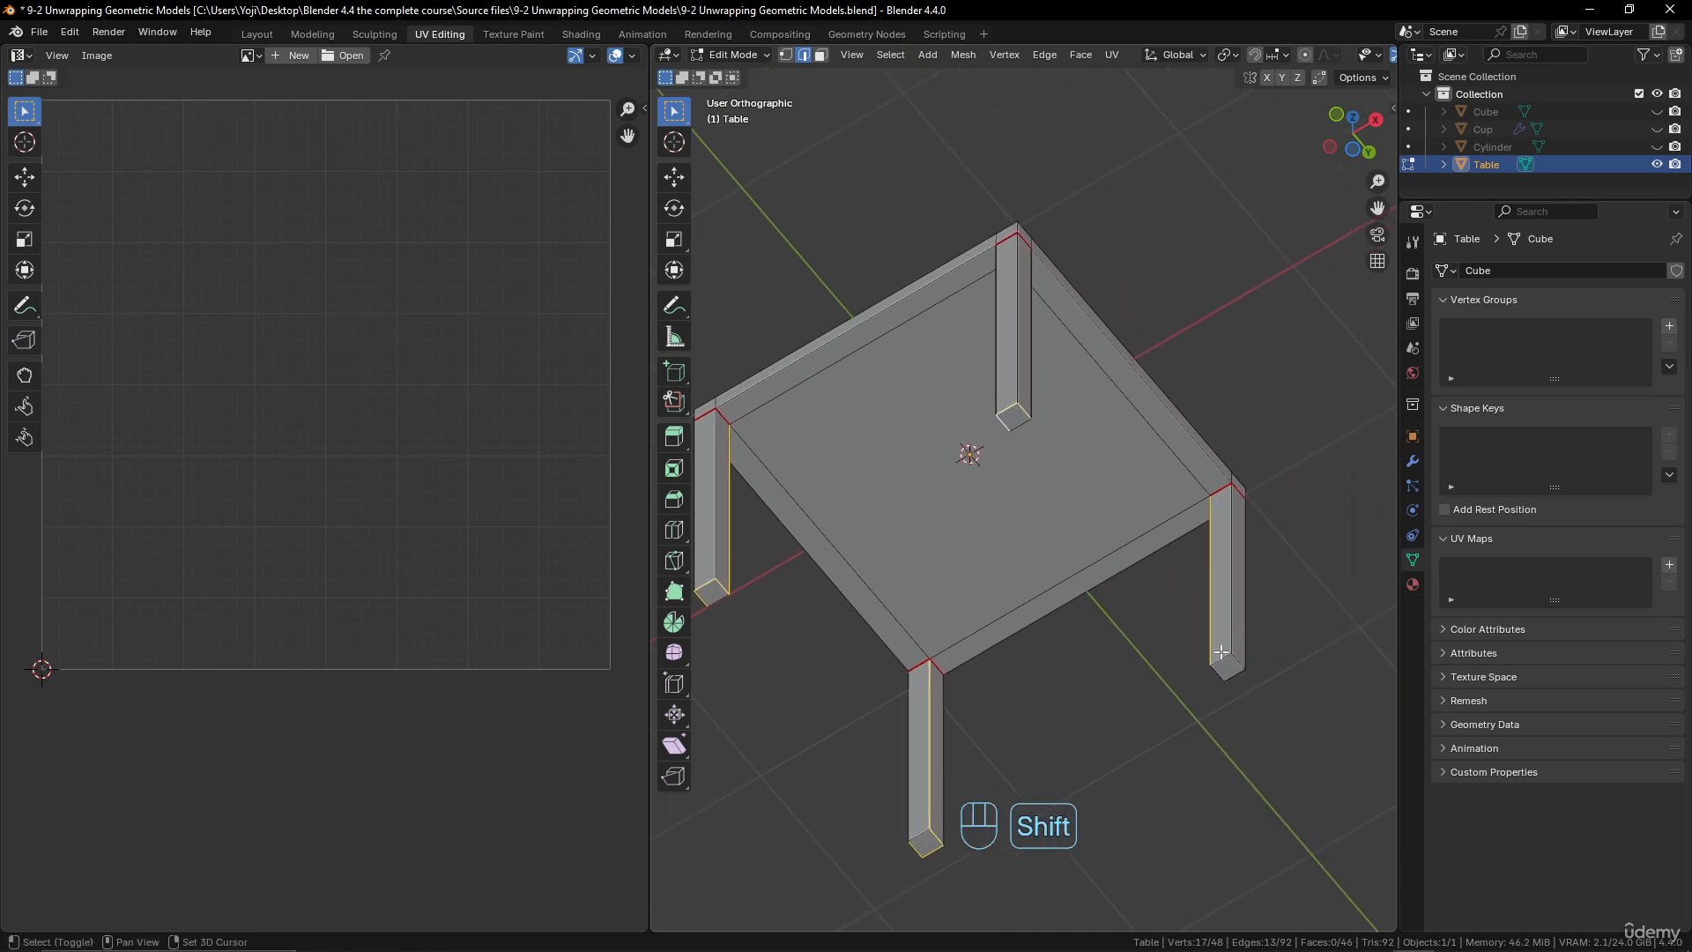
pyautogui.moveTo(1240, 675); pyautogui.dragTo(1190, 518, button='middle')
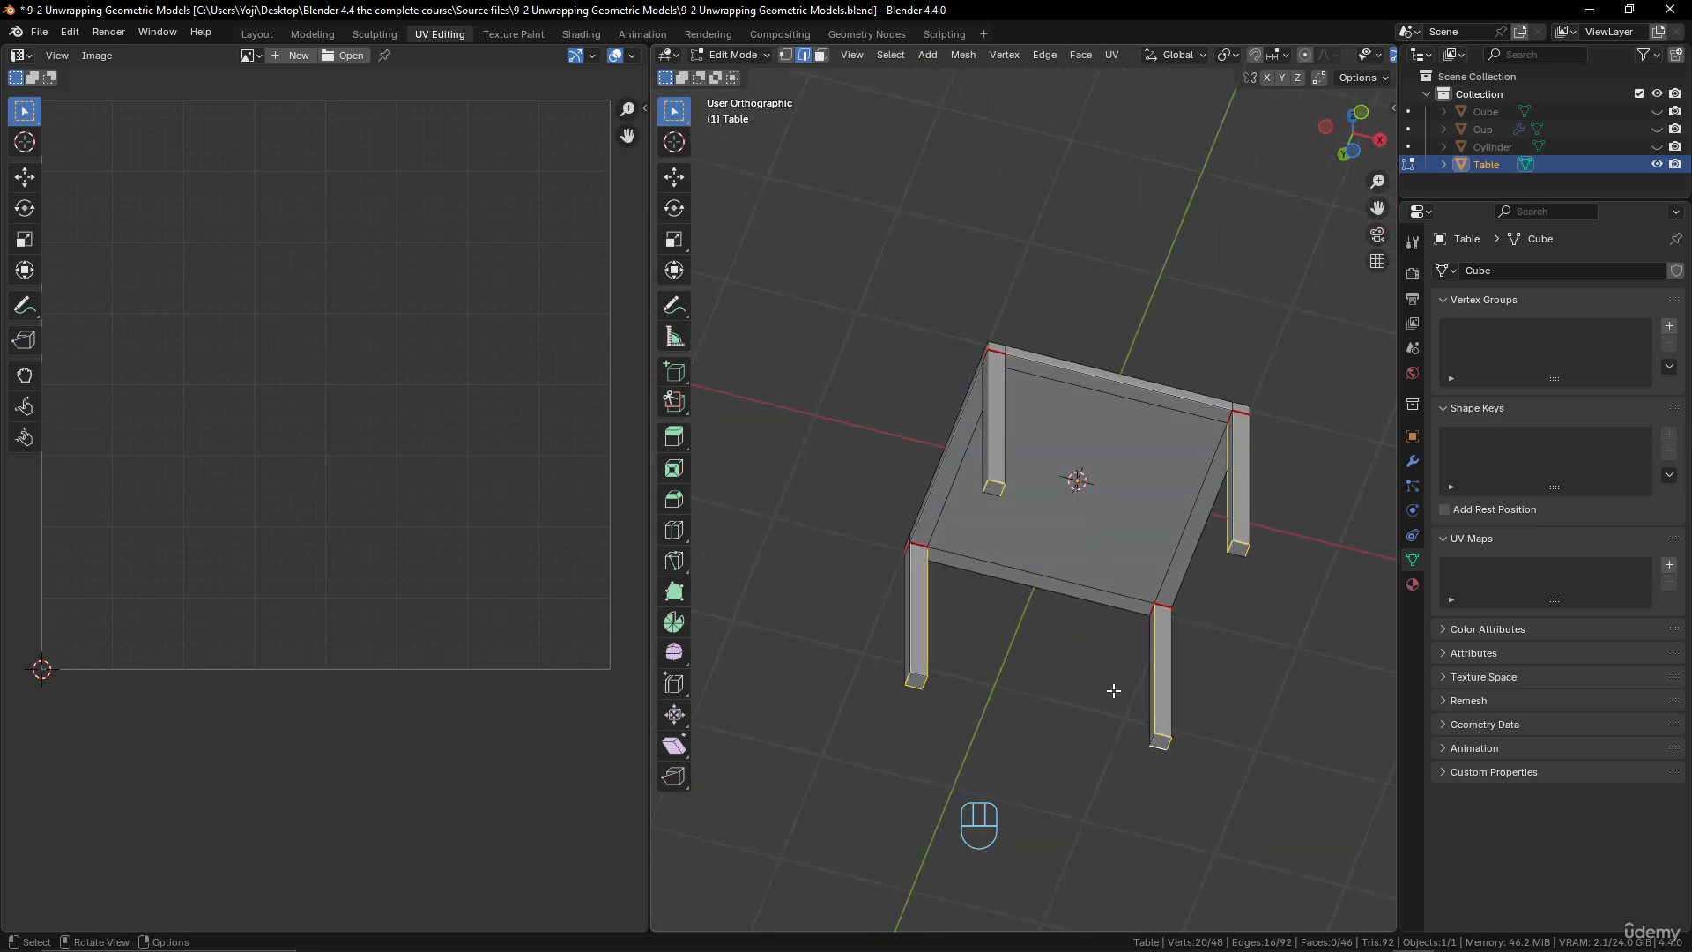
# - Mark the selected vertical and bottom edges of all four legs as seams
pyautogui.moveTo(1136, 608); pyautogui.dragTo(1102, 631, button='middle')
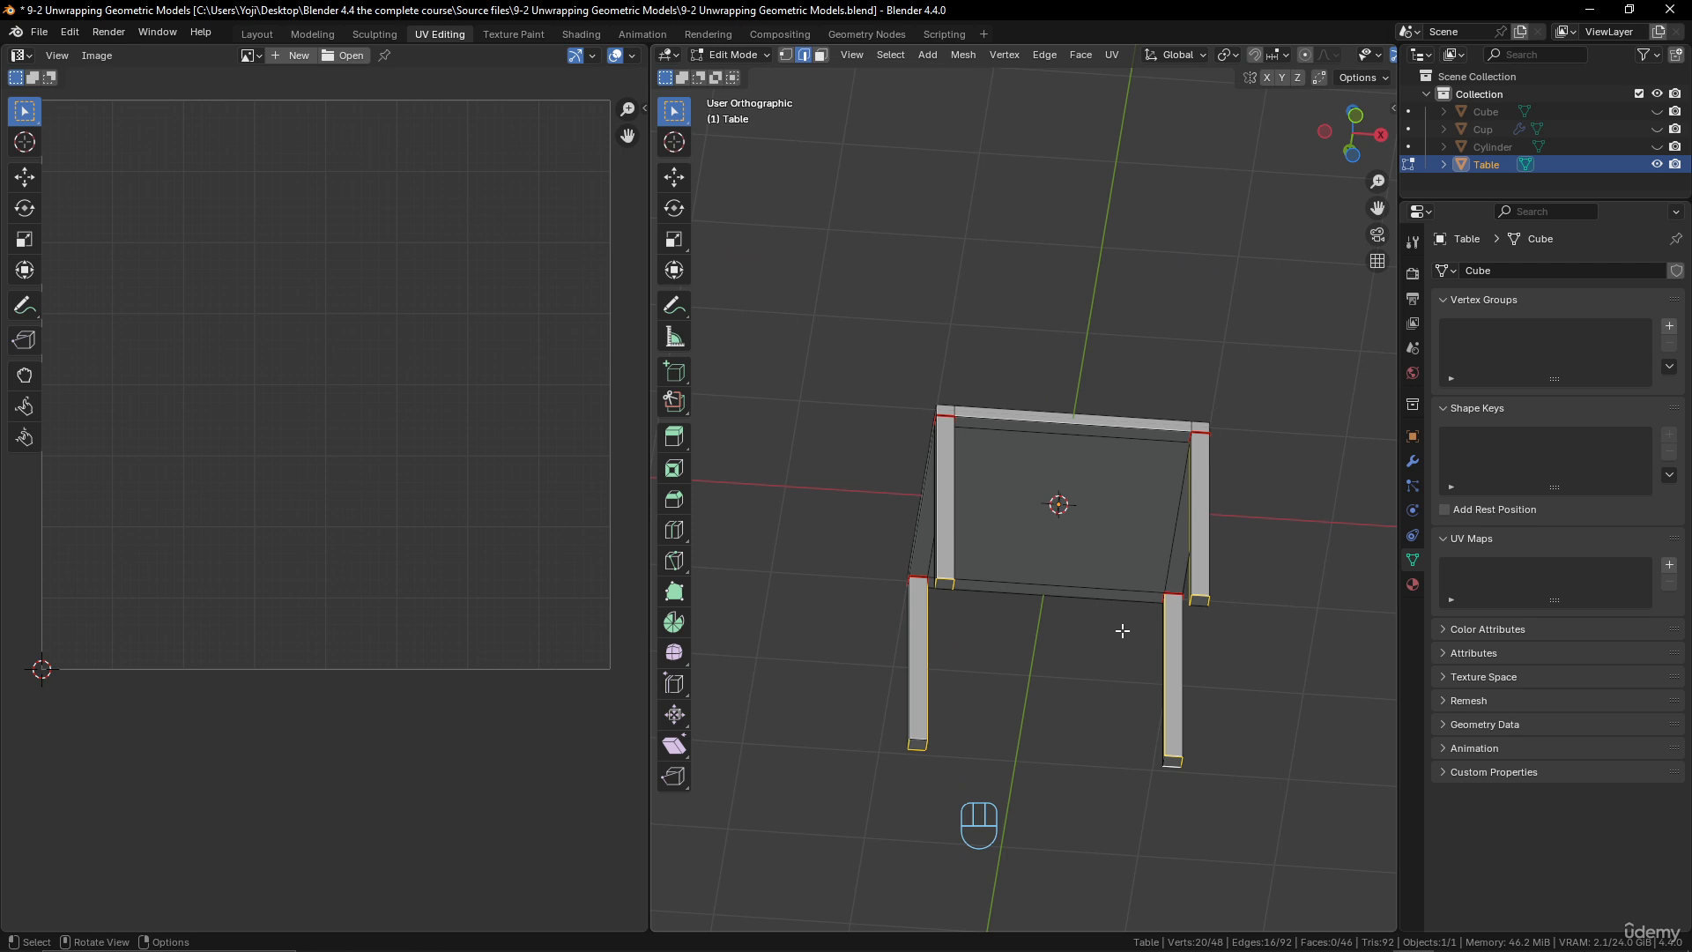
pyautogui.hotkey('ctrl', 'e')
pyautogui.click(1123, 631)
# - Select the entire table mesh and unwrap it with the Angle Based method
pyautogui.press('a')
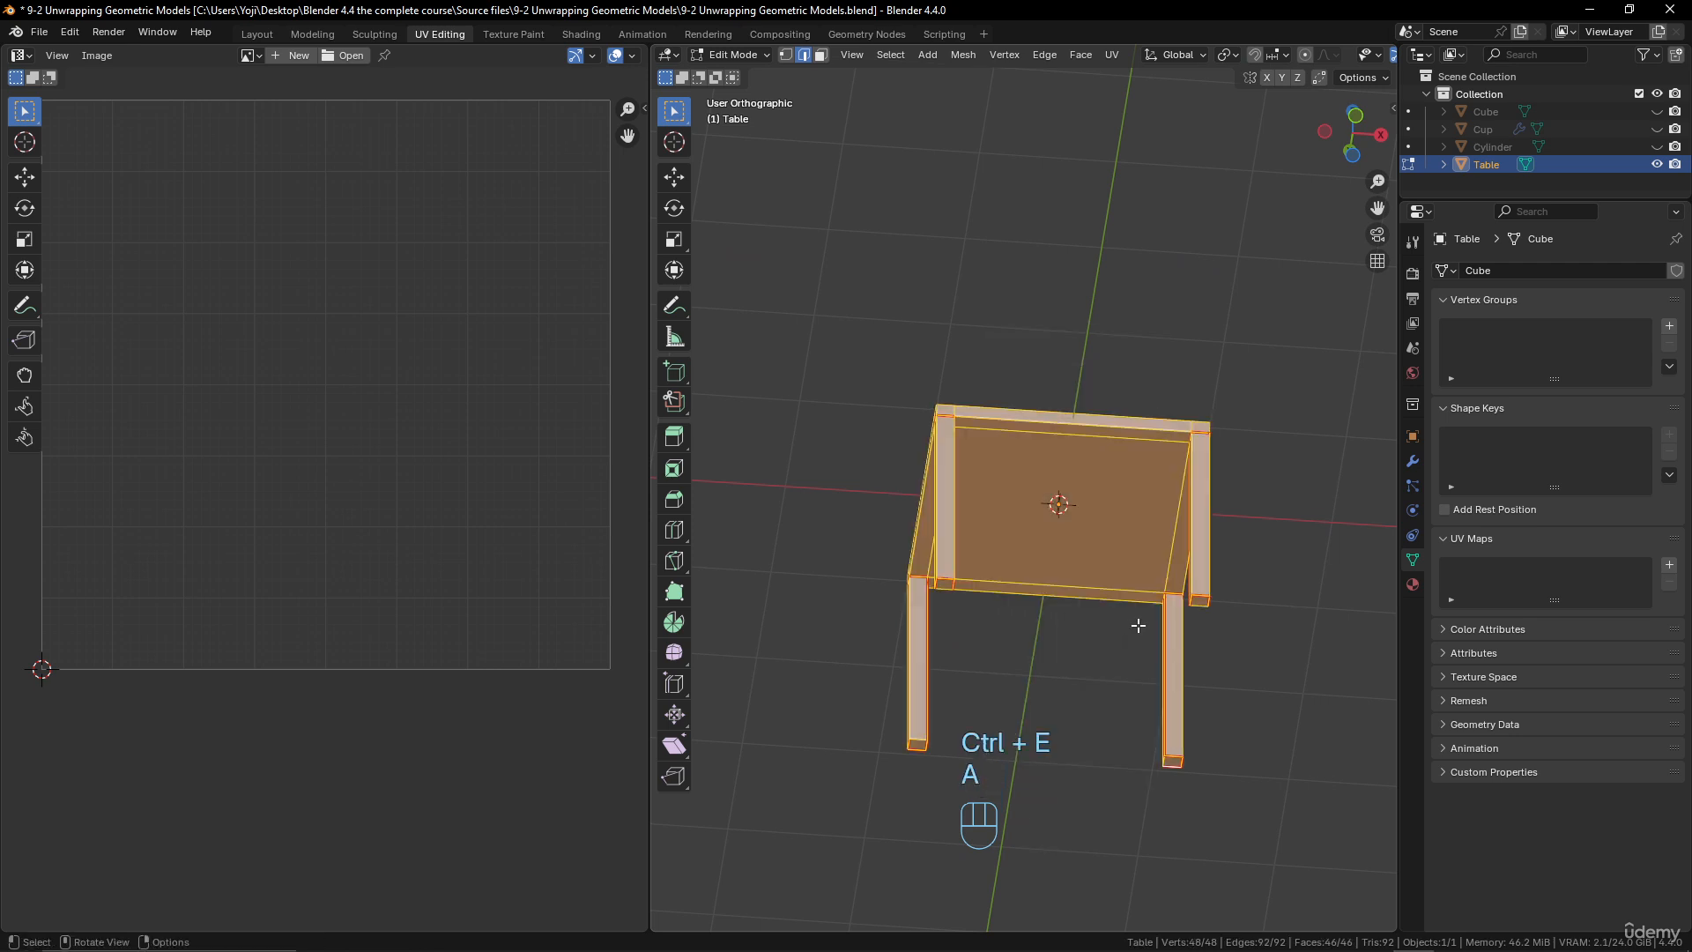
pyautogui.press('u')
pyautogui.click(1138, 626)
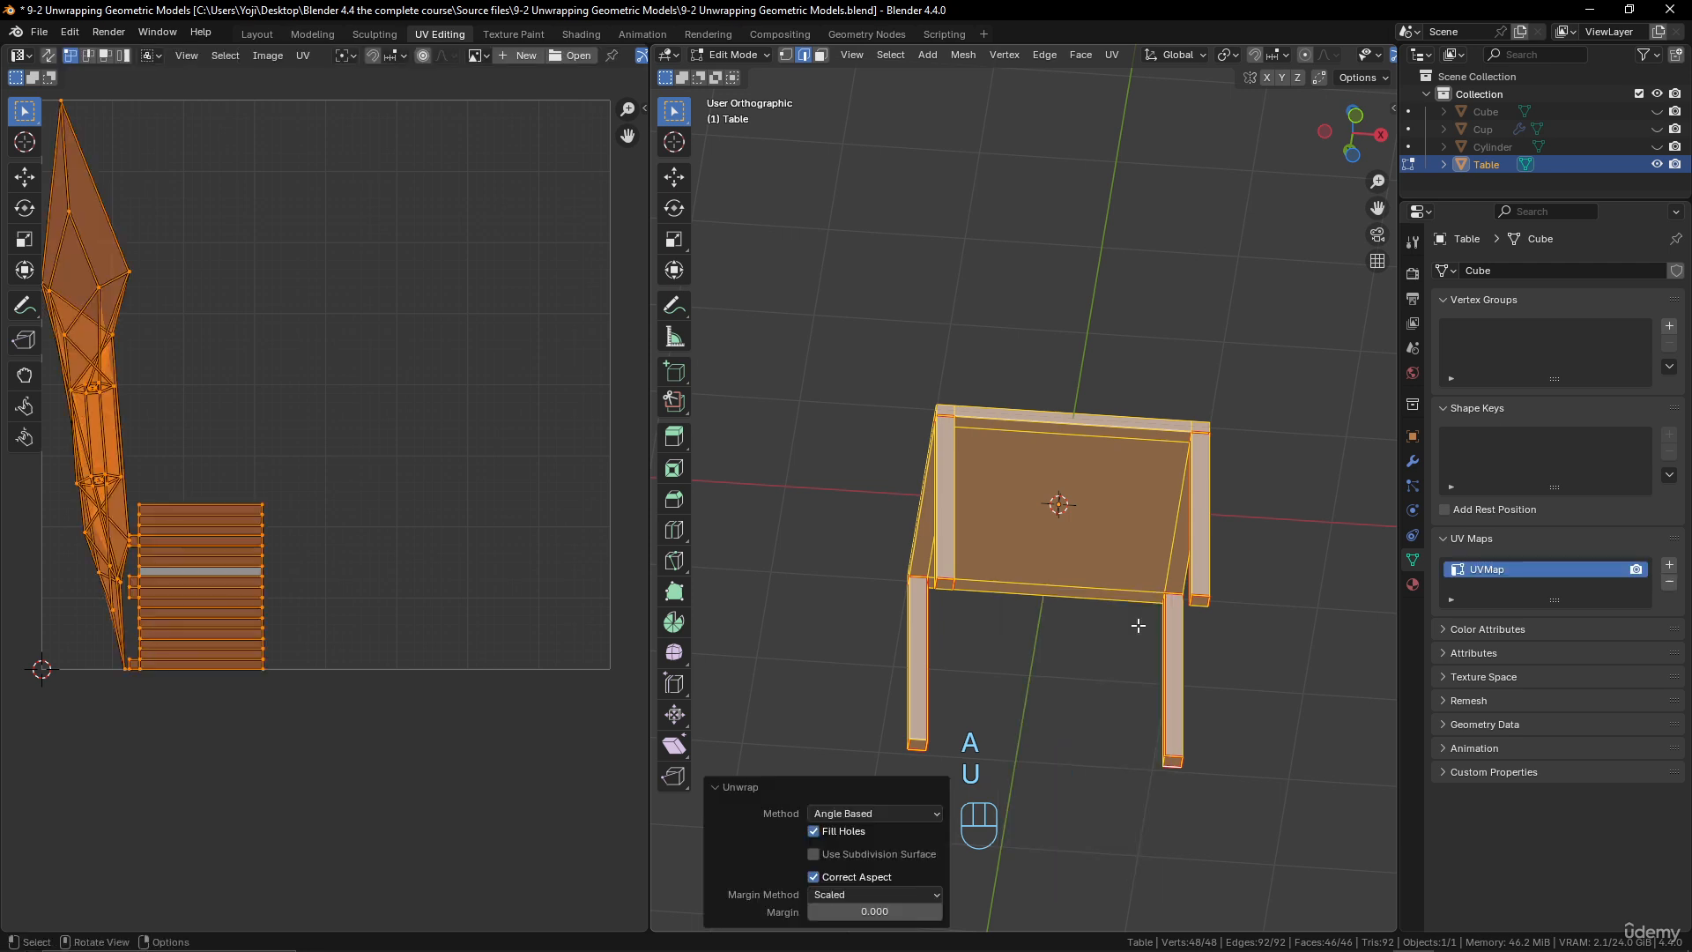
pyautogui.scroll(-4, 356, 435)
pyautogui.scroll(4, 405, 506)
pyautogui.moveTo(393, 495); pyautogui.dragTo(558, 473, button='middle')
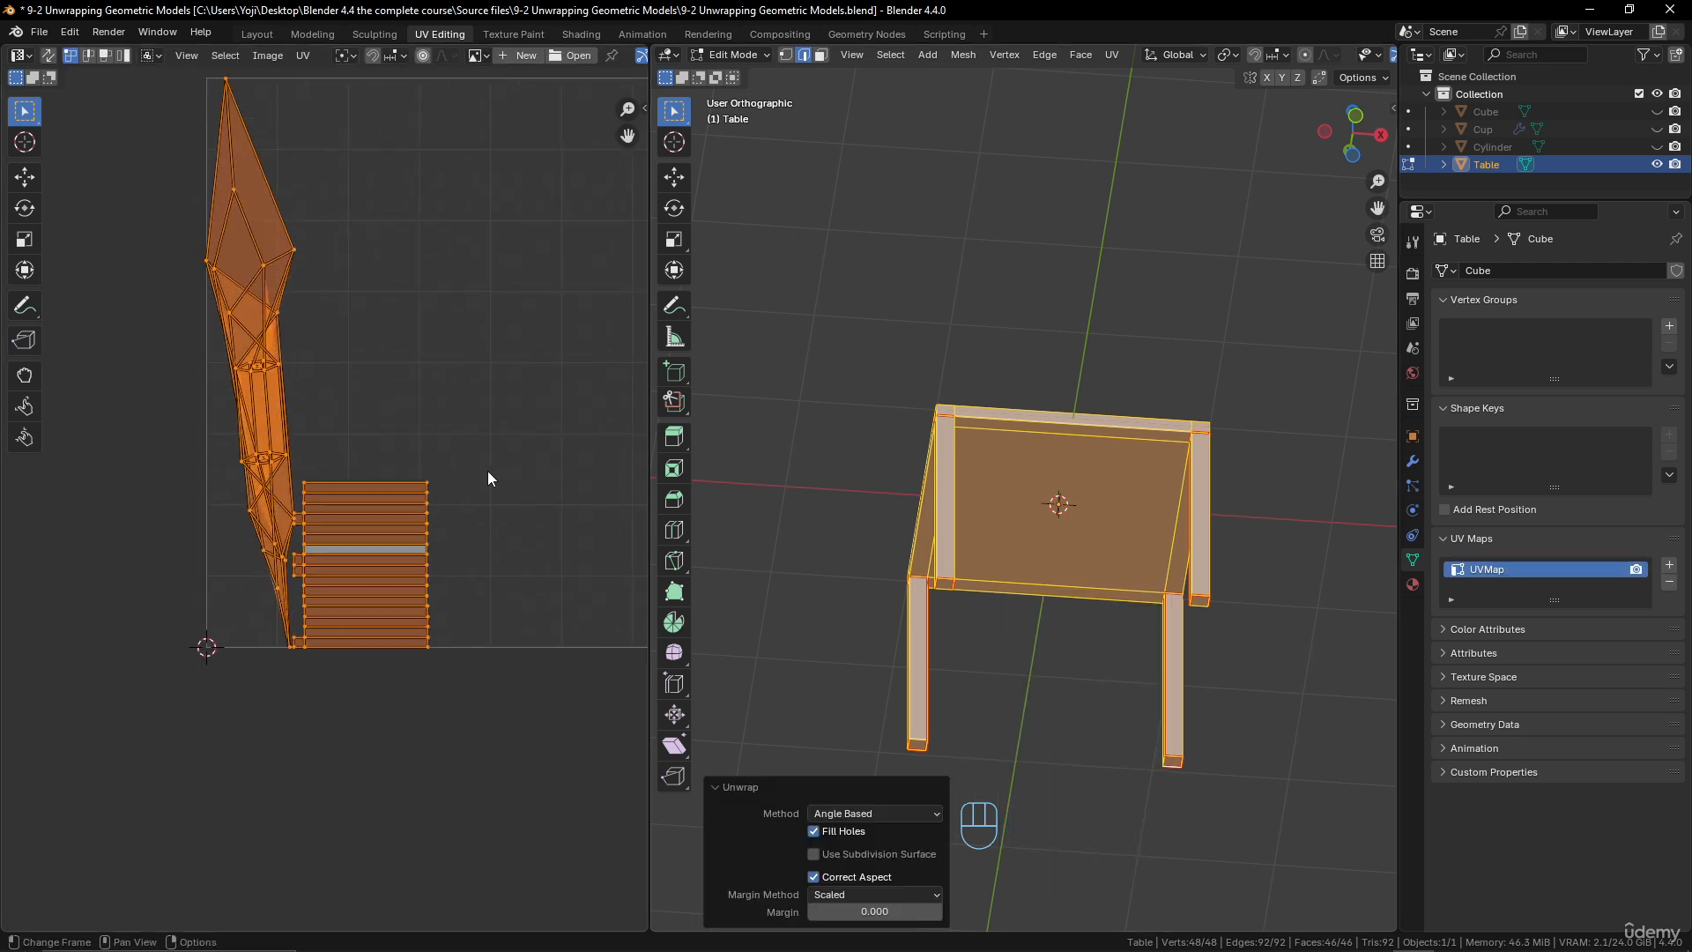
# - Move three of the leg UV islands away from the stack one by one, leaving the fourth in place
pyautogui.click(434, 478)
pyautogui.press('l')
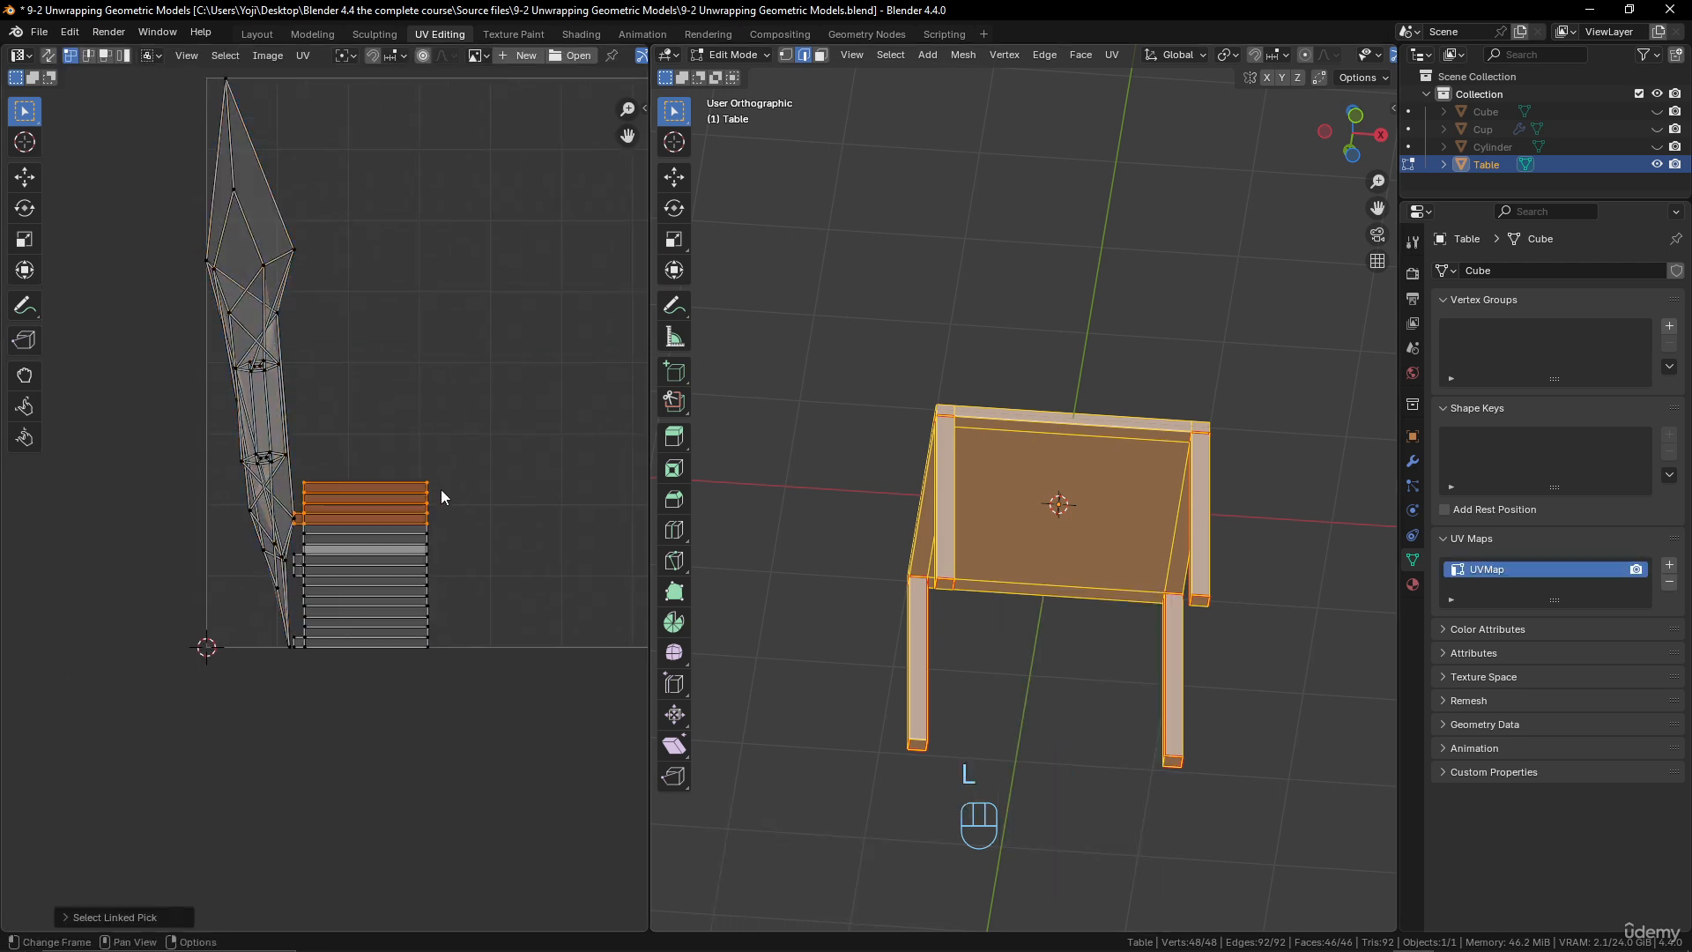
pyautogui.press('g')
pyautogui.click(504, 411)
pyautogui.click(424, 521)
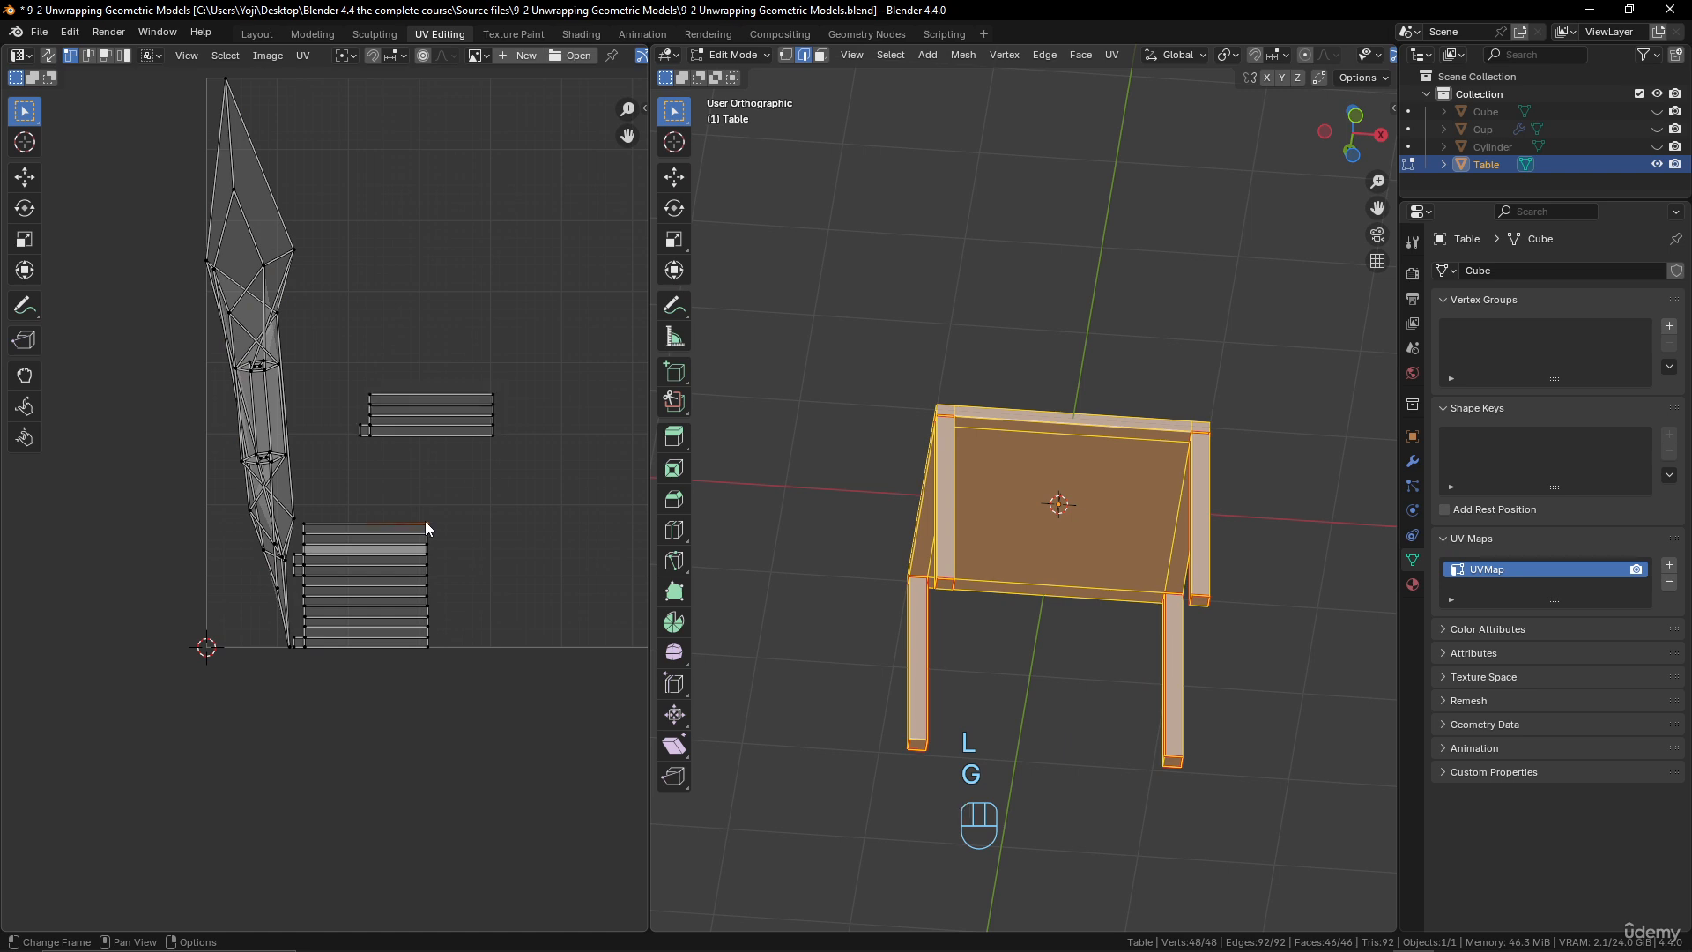
pyautogui.press('l')
pyautogui.press('g')
pyautogui.click(460, 541)
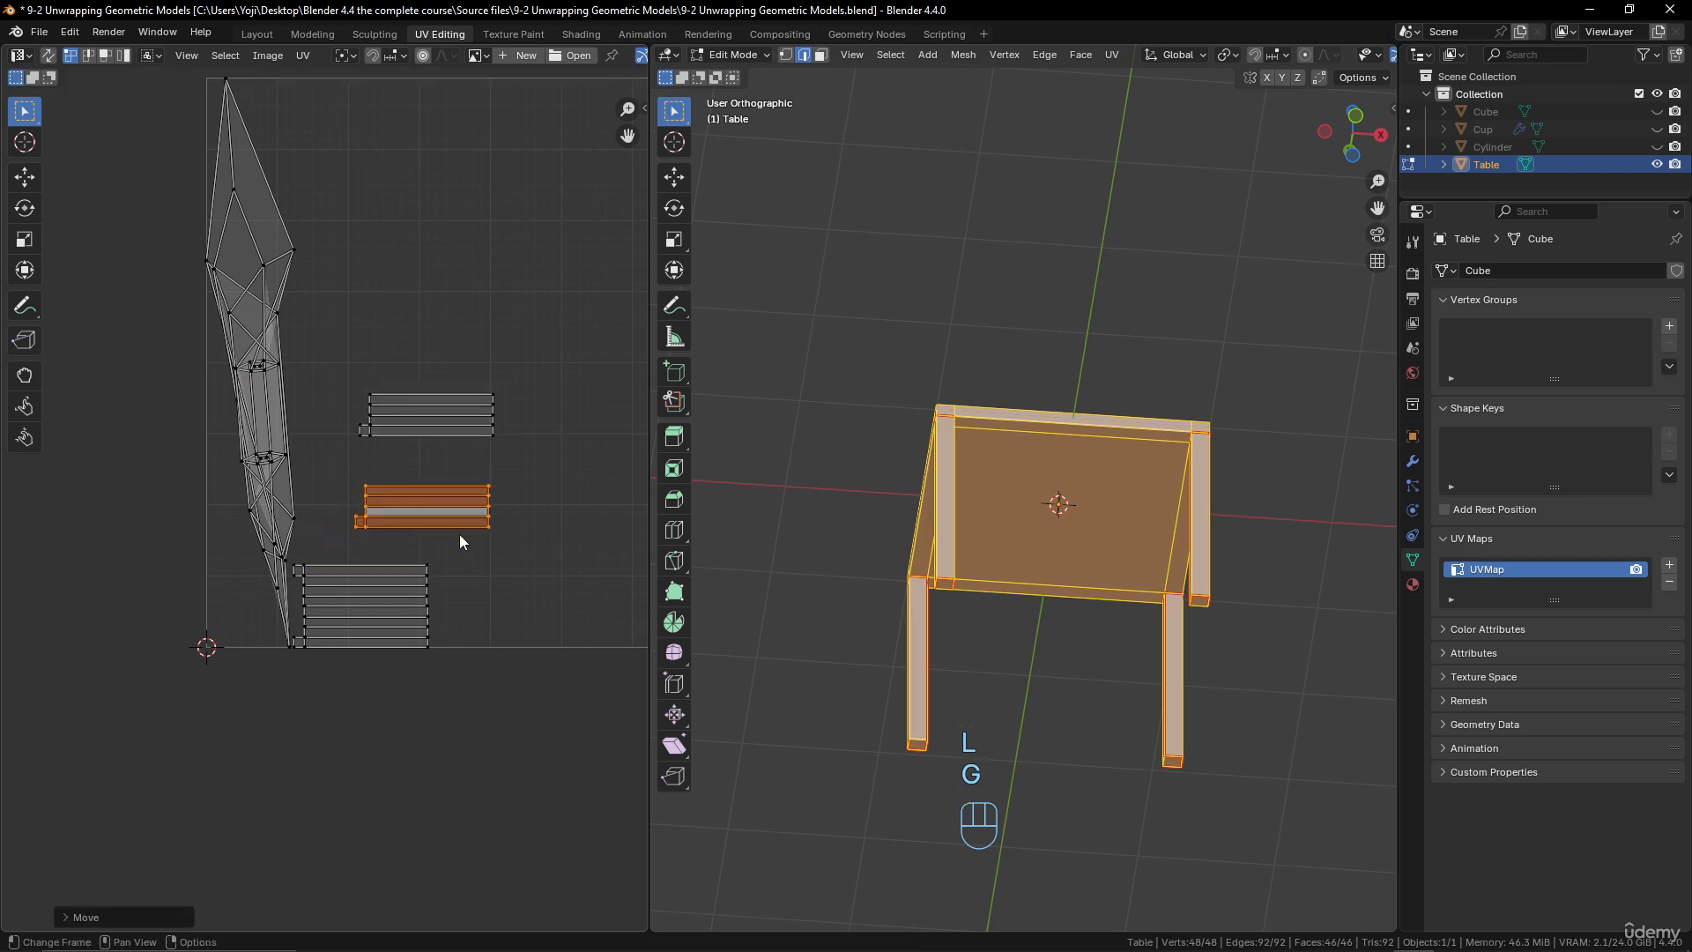
pyautogui.click(430, 562)
pyautogui.press('l')
pyautogui.press('g')
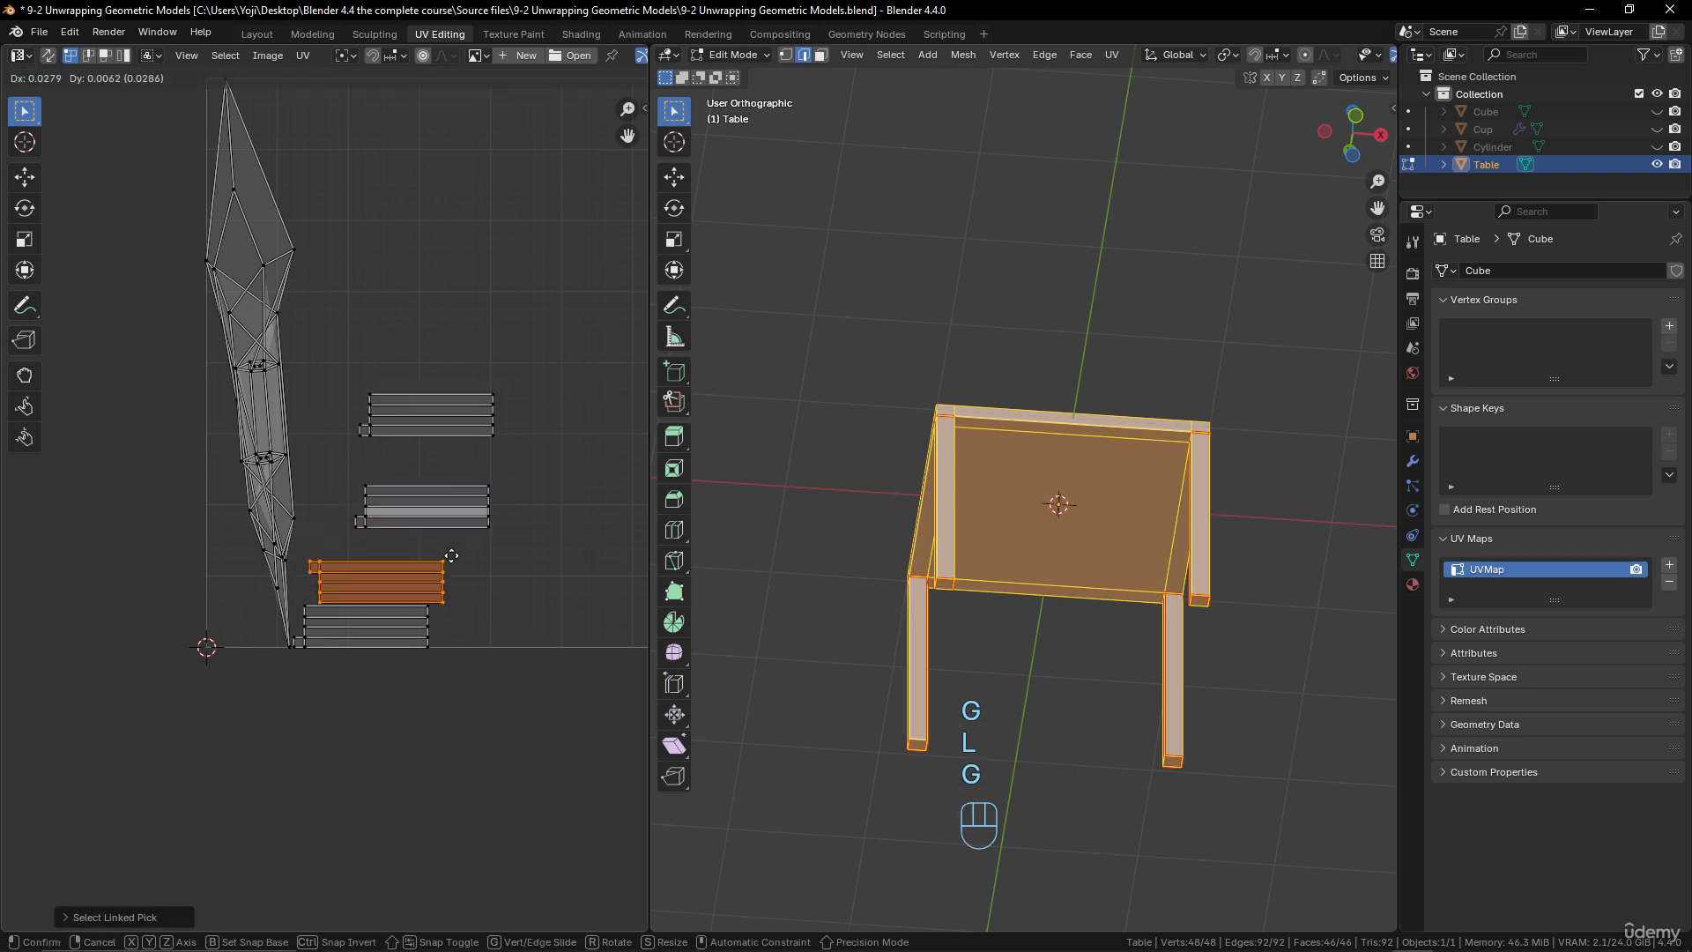
pyautogui.click(522, 543)
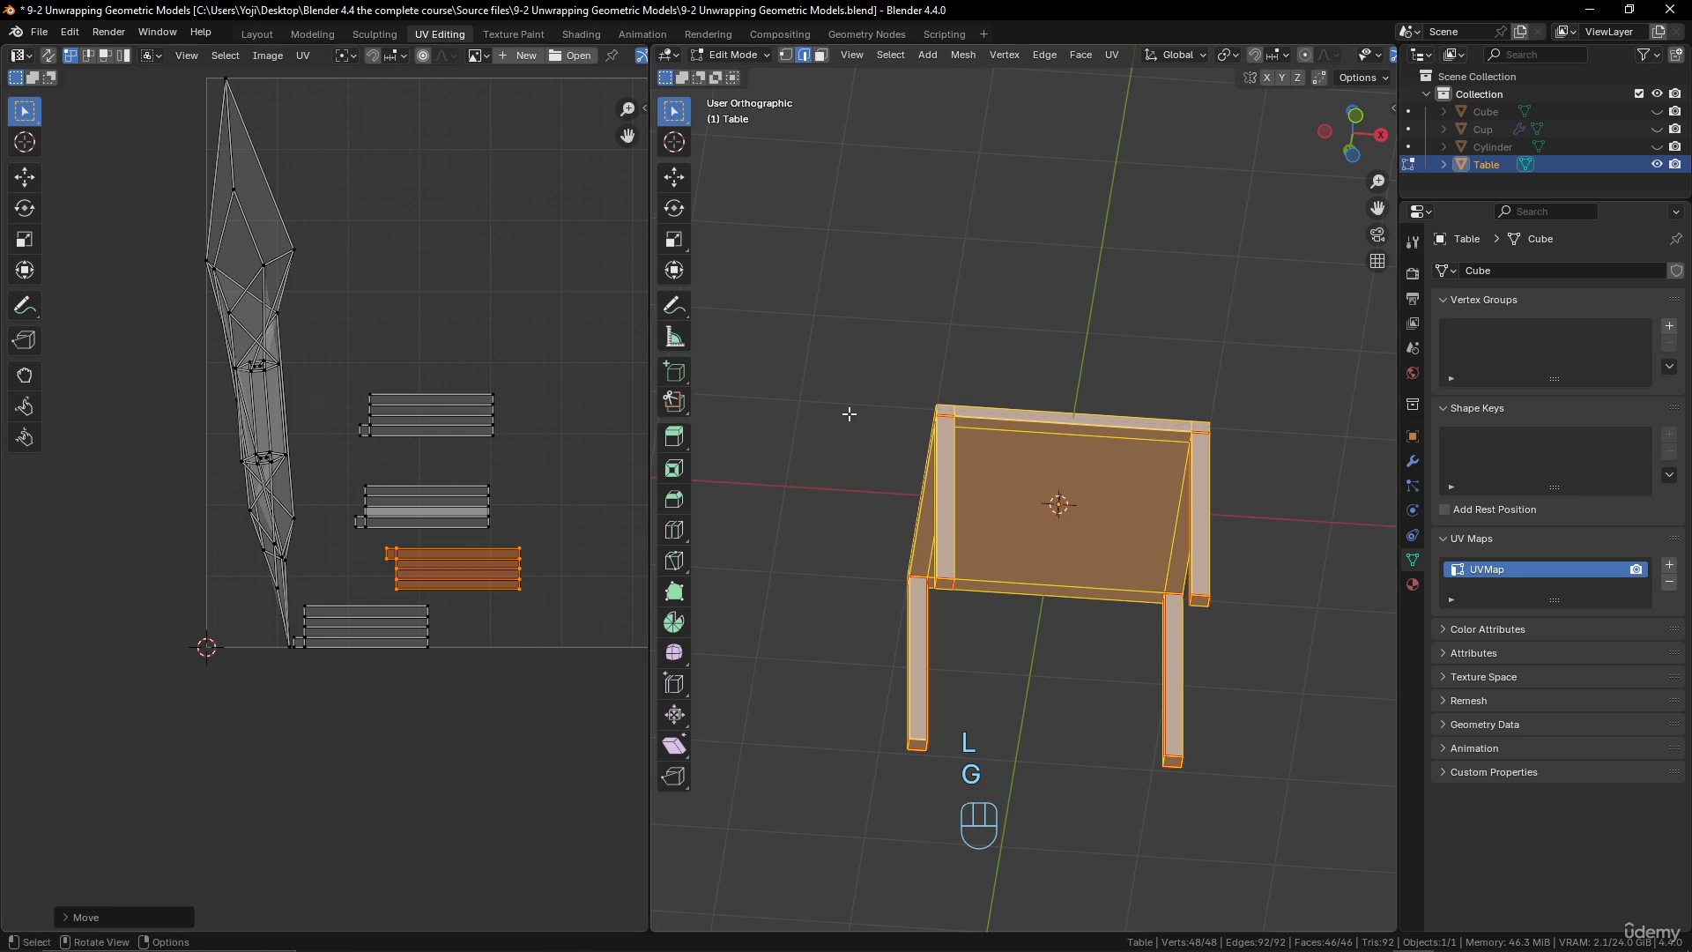
# - Examine the tabletop's UV island up close and compare it with the underside of the table
pyautogui.moveTo(266, 371); pyautogui.dragTo(222, 426, button='middle')
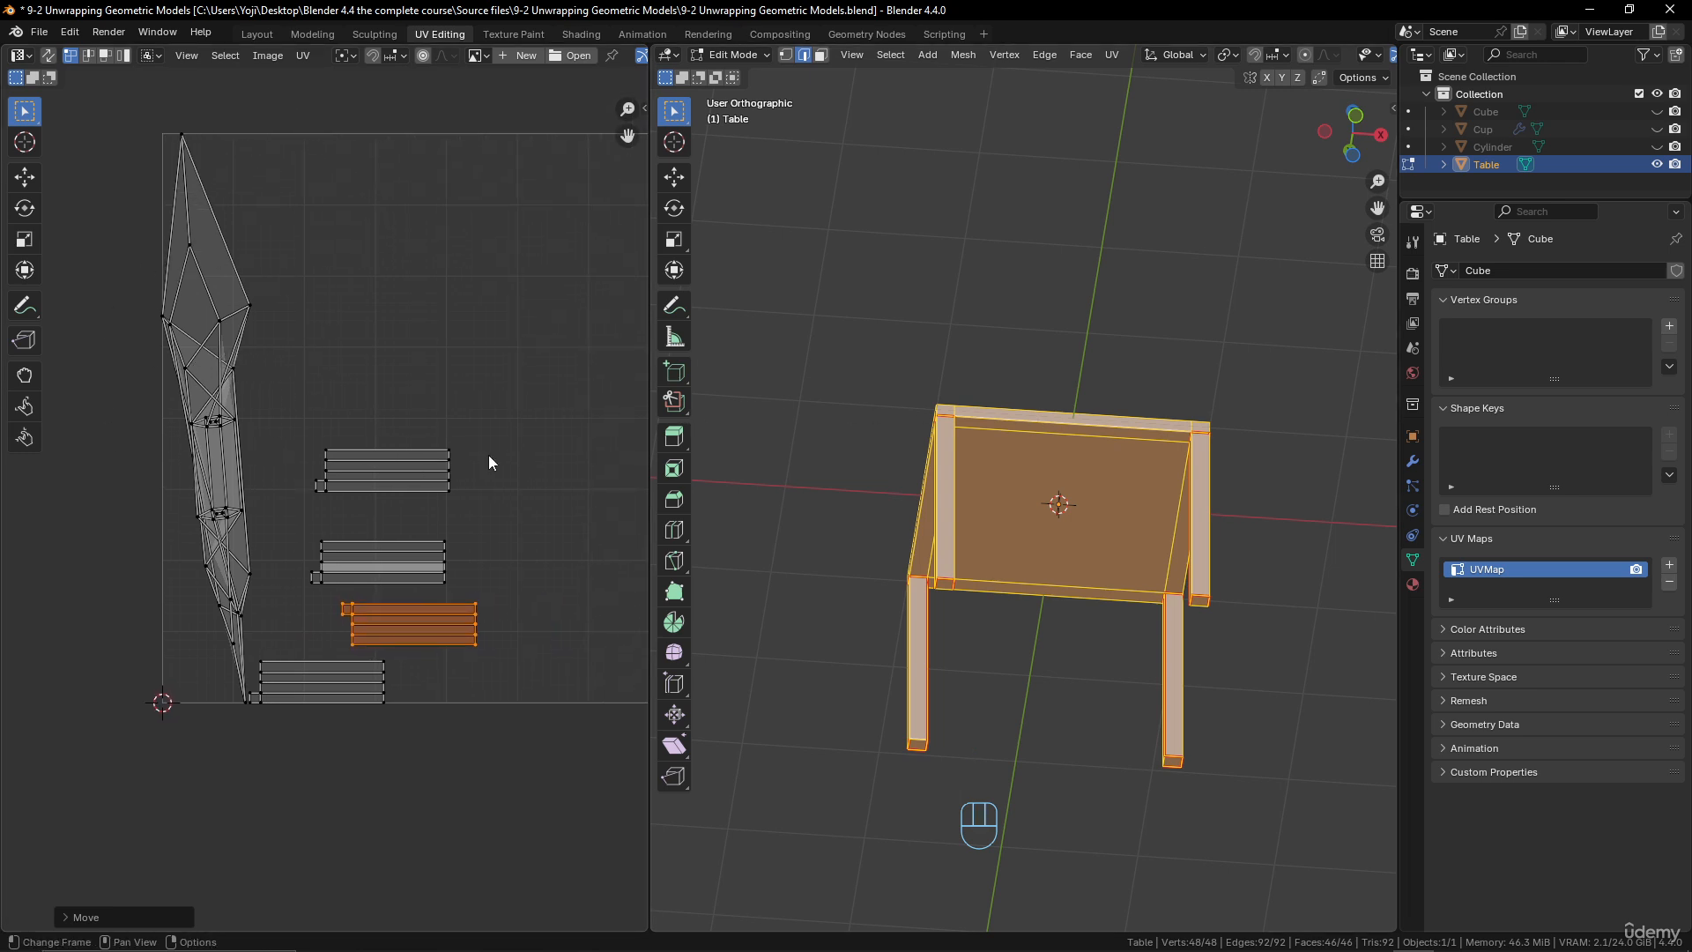
pyautogui.scroll(2, 321, 501)
pyautogui.scroll(4, 172, 365)
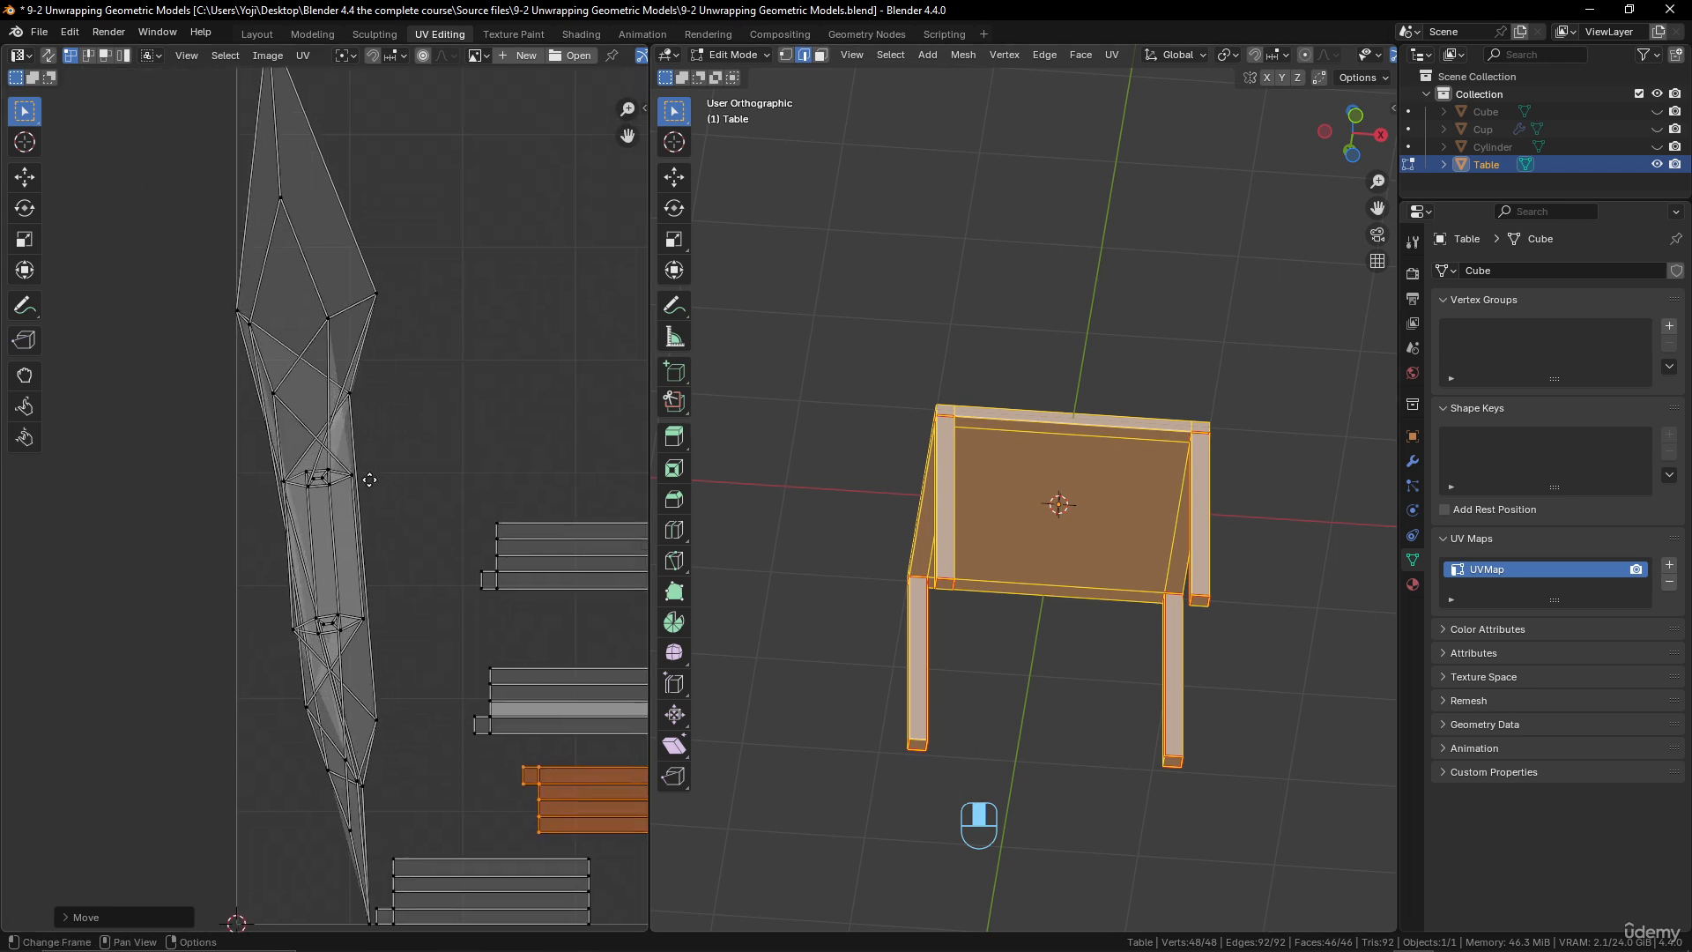
pyautogui.moveTo(363, 201); pyautogui.dragTo(368, 277, button='middle')
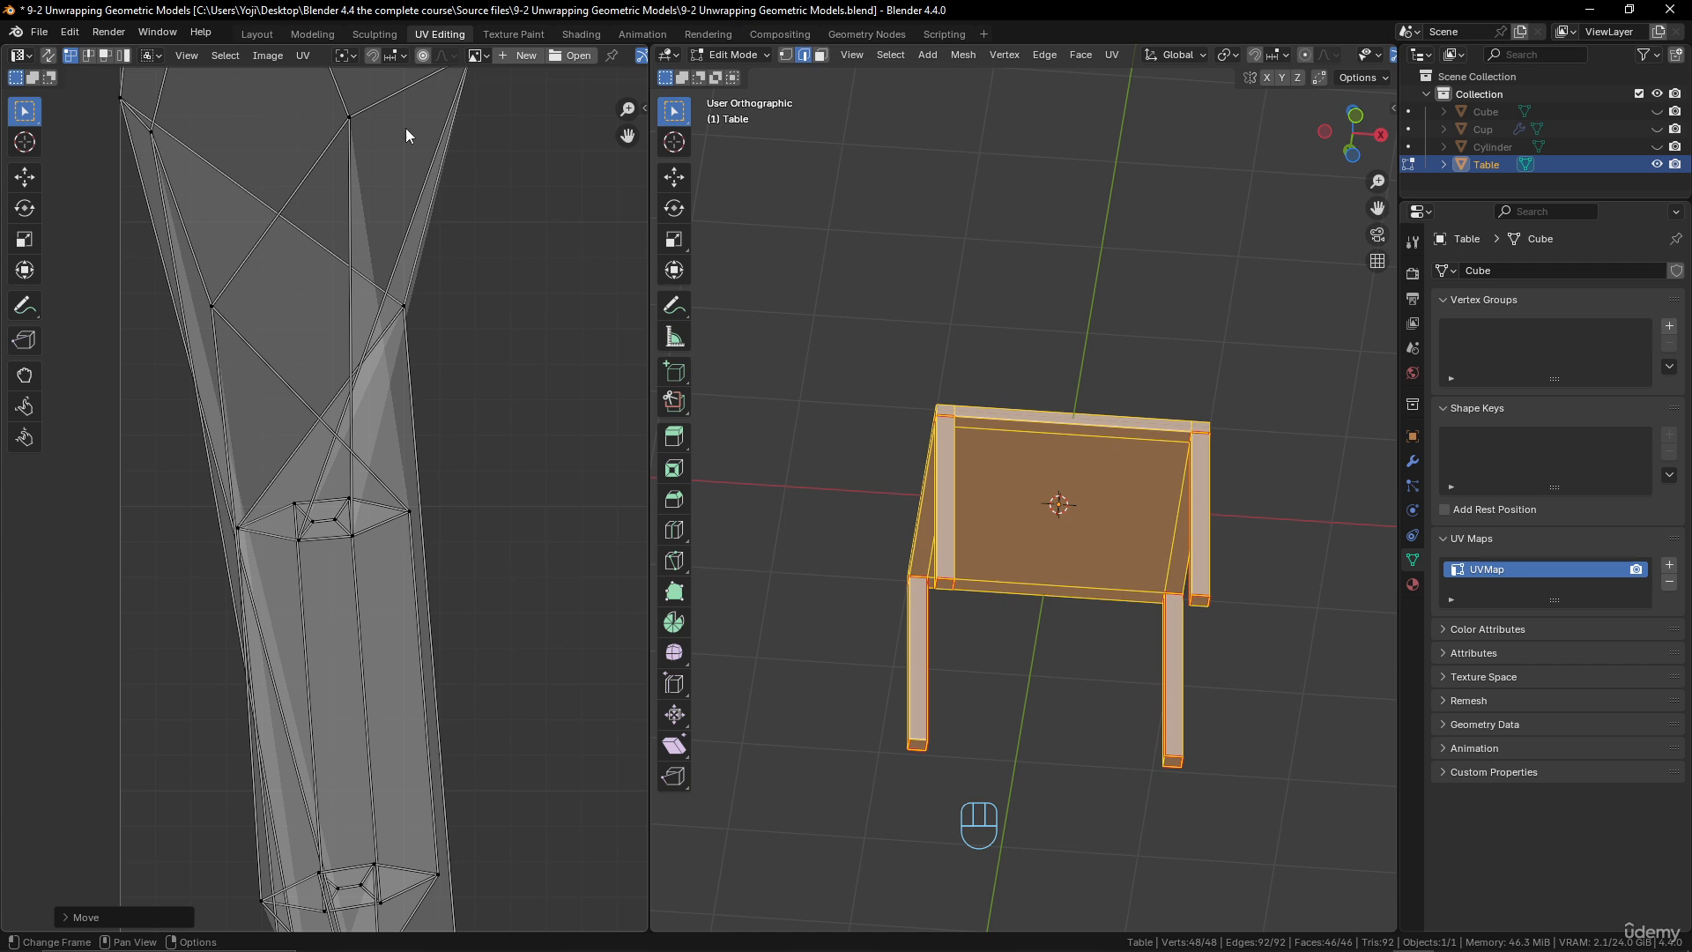
pyautogui.moveTo(1053, 489); pyautogui.dragTo(990, 482, button='middle')
pyautogui.scroll(3, 1132, 540)
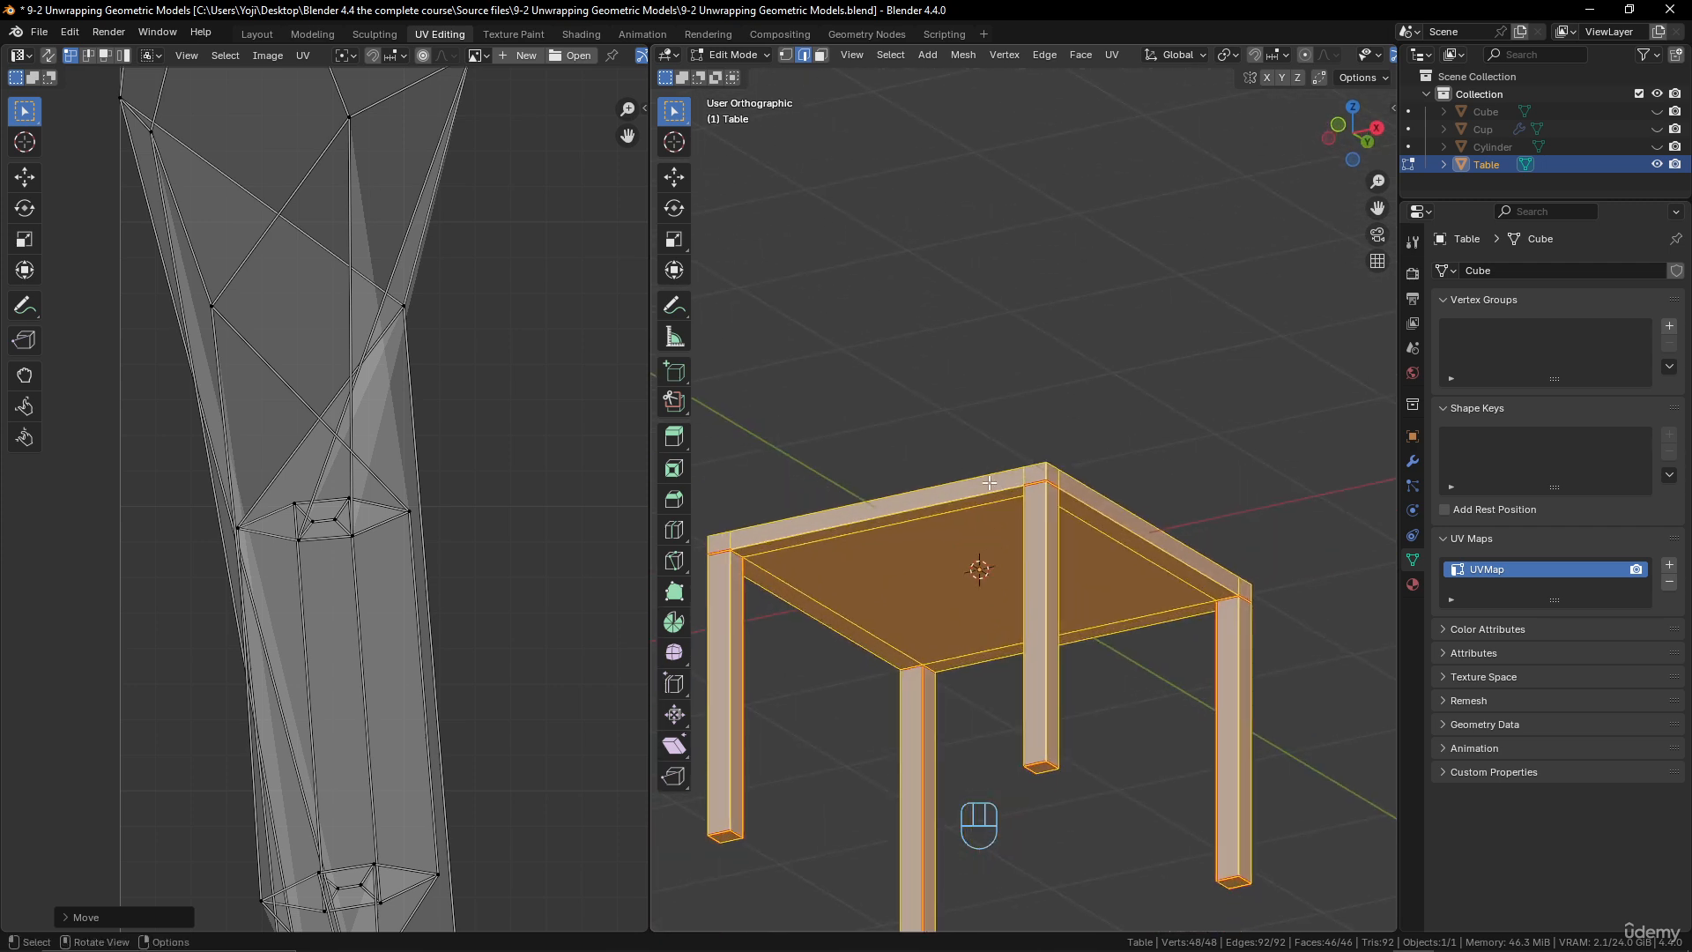
# - Select the four lower outer edges of the tabletop between the legs and mark them as seams
pyautogui.click(851, 519)
pyautogui.keyDown('shift'); pyautogui.click(1103, 512); pyautogui.keyUp('shift')
pyautogui.moveTo(1103, 513); pyautogui.dragTo(922, 565, button='middle')
pyautogui.keyDown('shift'); pyautogui.click(989, 589); pyautogui.keyUp('shift')
pyautogui.keyDown('shift'); pyautogui.click(1013, 628); pyautogui.keyUp('shift')
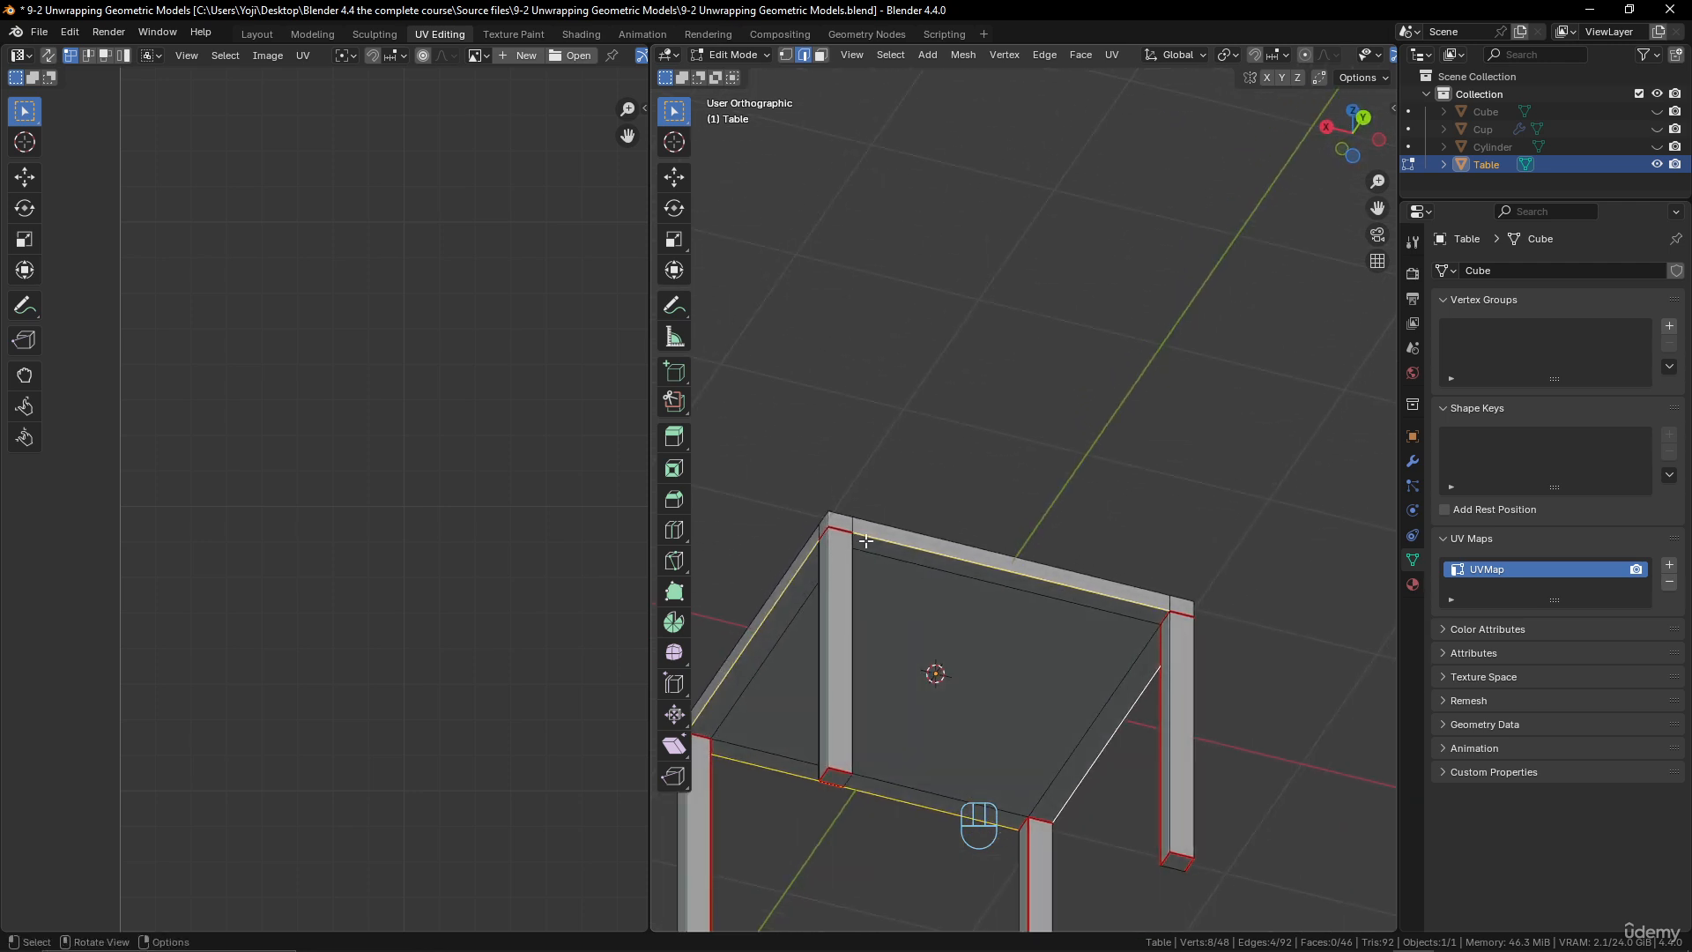
pyautogui.moveTo(773, 606); pyautogui.dragTo(886, 585, button='middle')
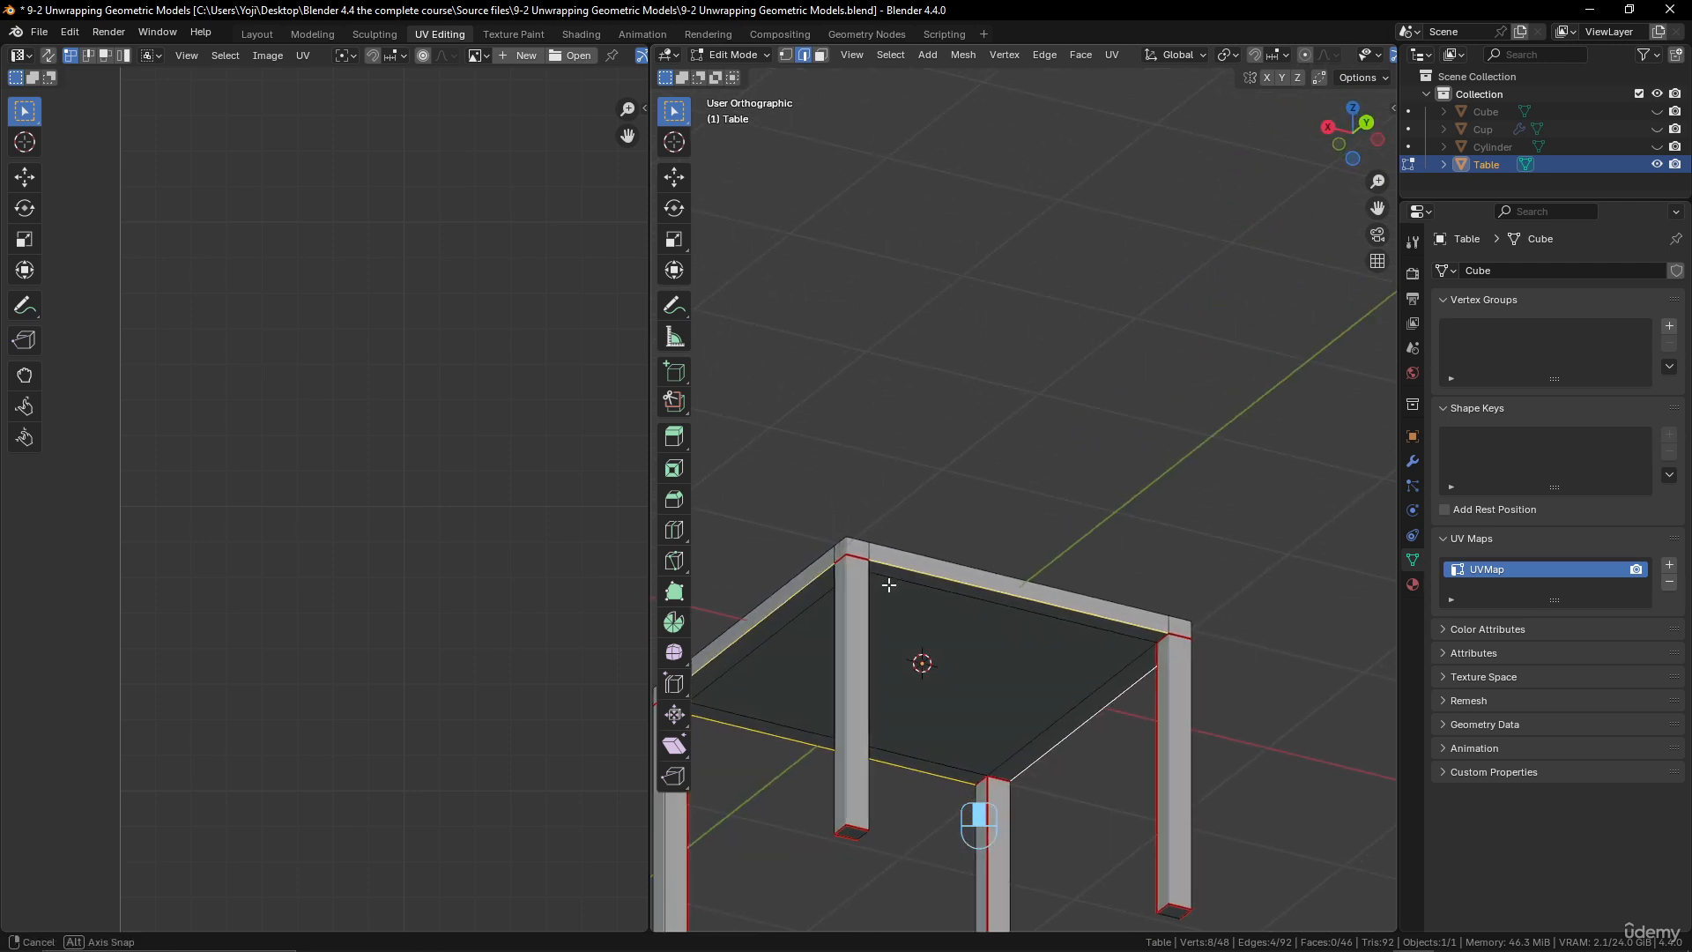
pyautogui.hotkey('ctrl', 'e')
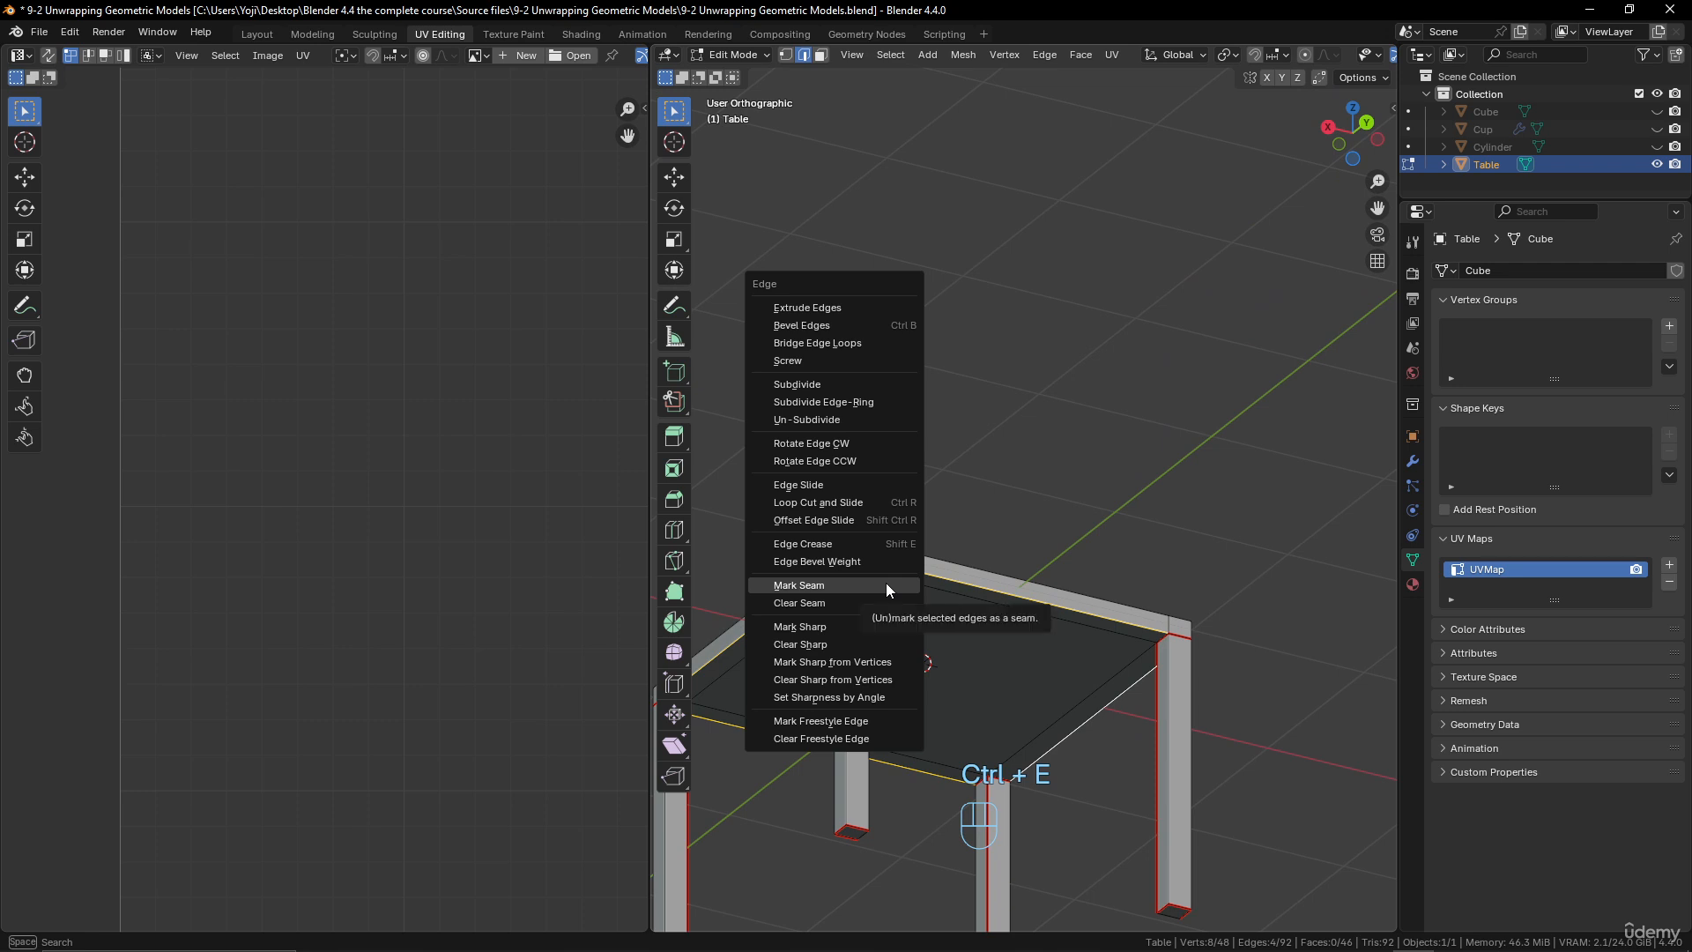
pyautogui.click(885, 584)
# - Select the whole table mesh again and unwrap it with the new tabletop seams
pyautogui.press('a')
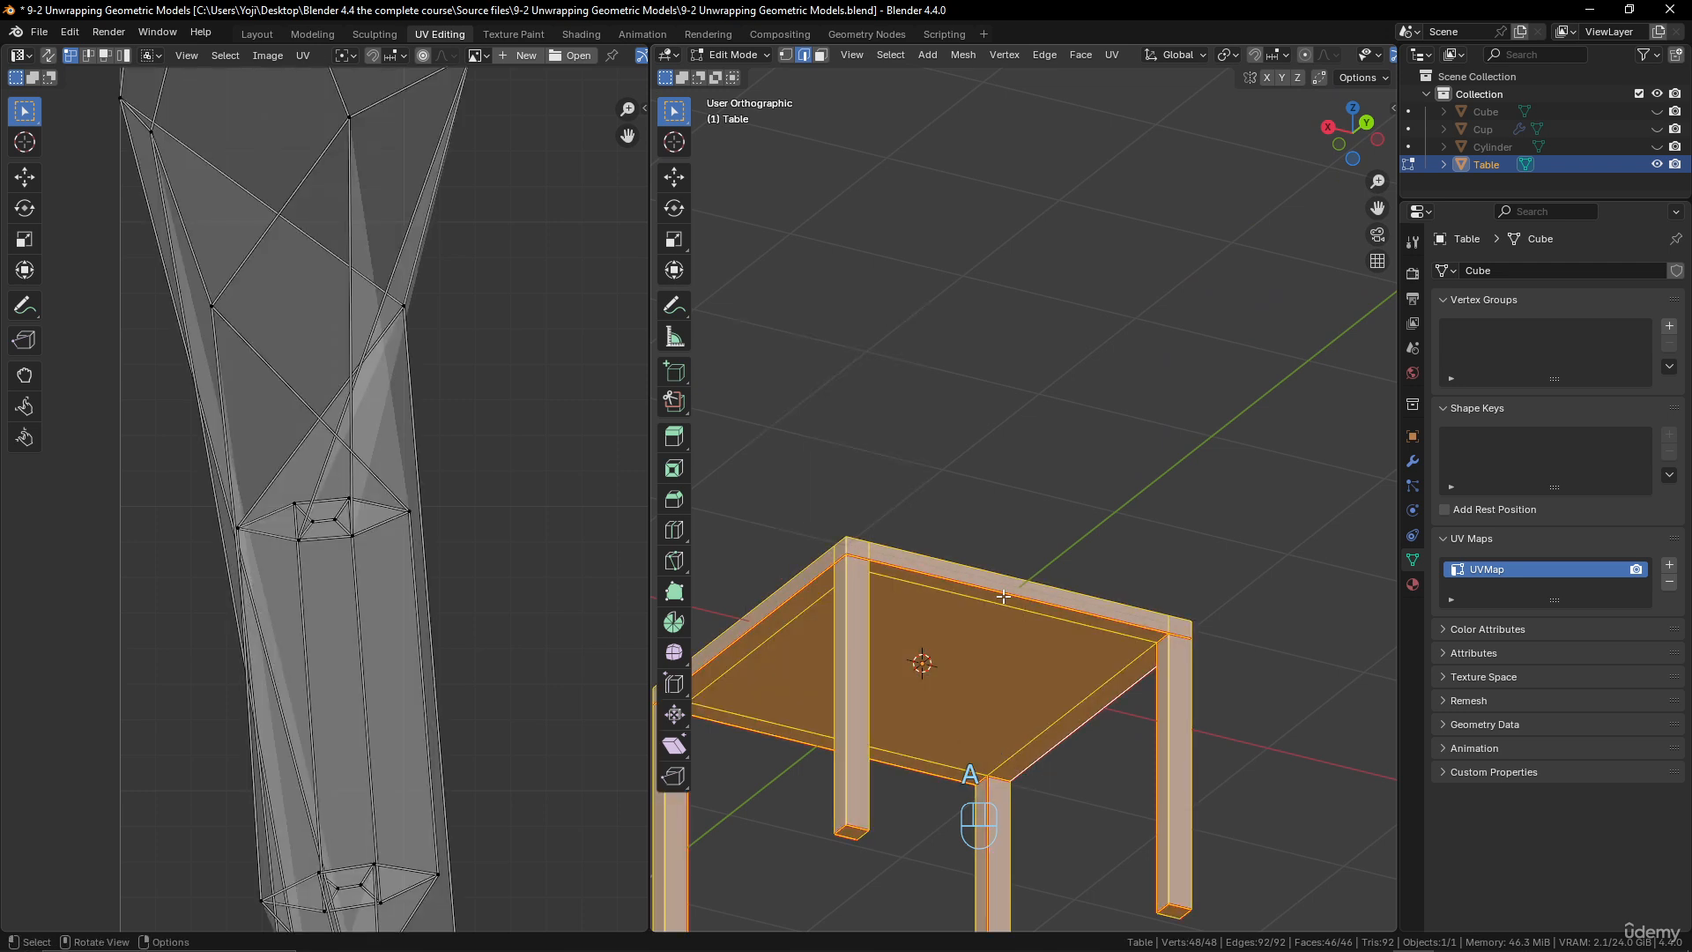
pyautogui.press('u')
pyautogui.click(1003, 596)
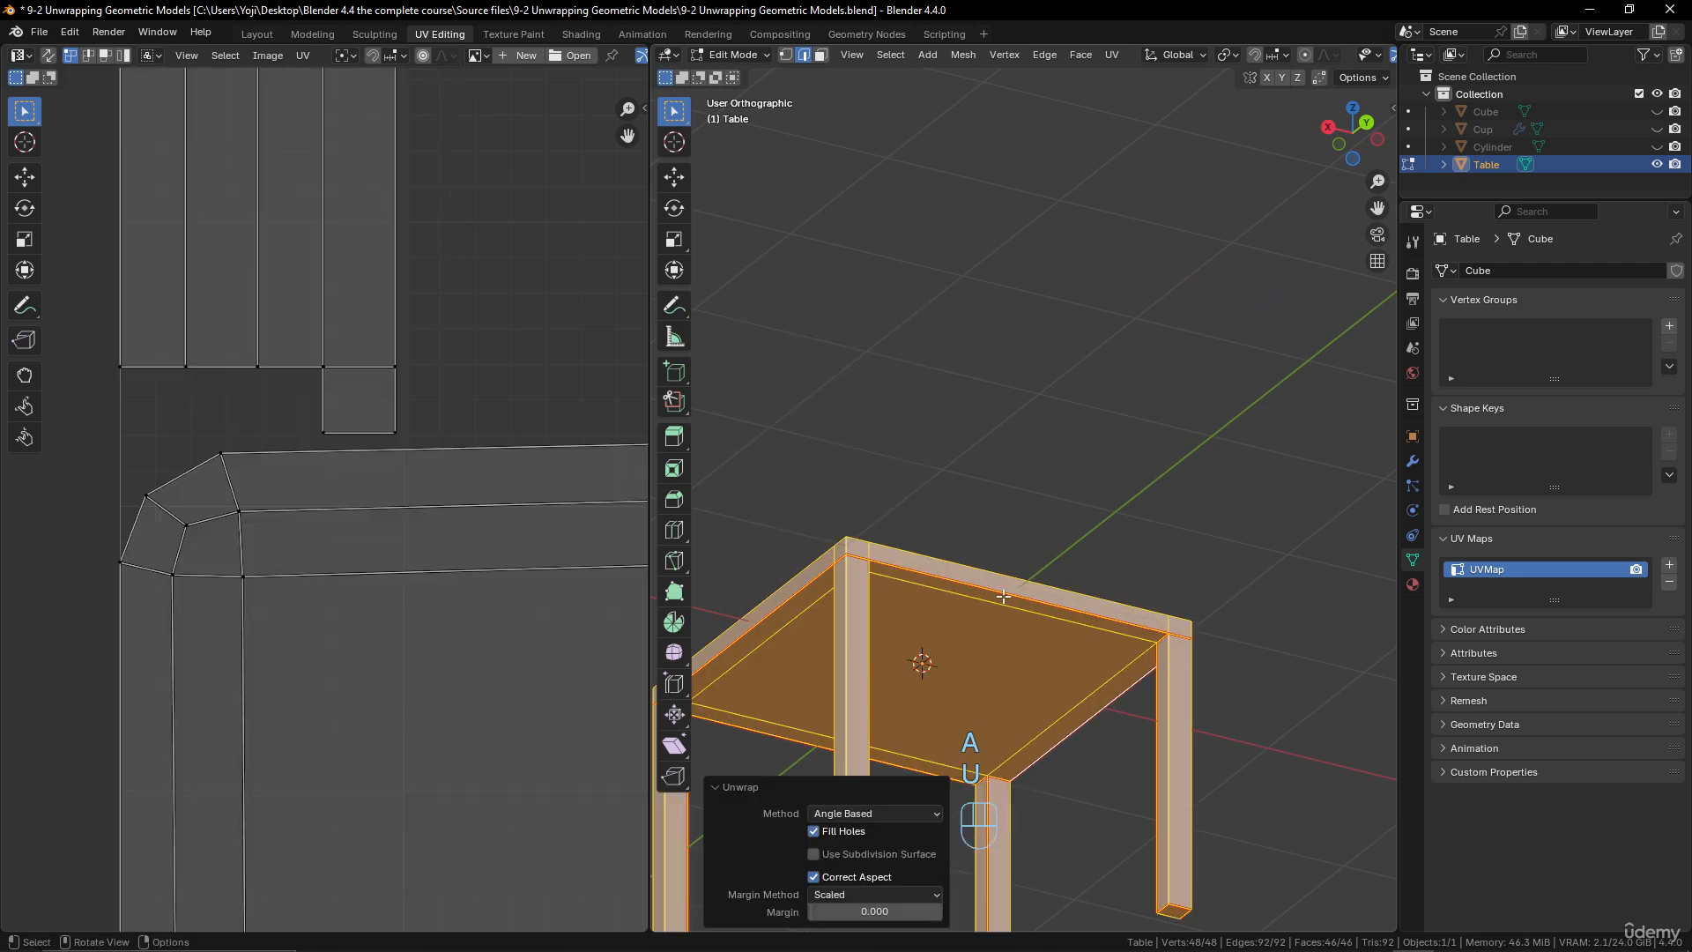
pyautogui.scroll(-4, 426, 416)
pyautogui.scroll(4, 426, 416)
pyautogui.moveTo(381, 477); pyautogui.dragTo(303, 453, button='middle')
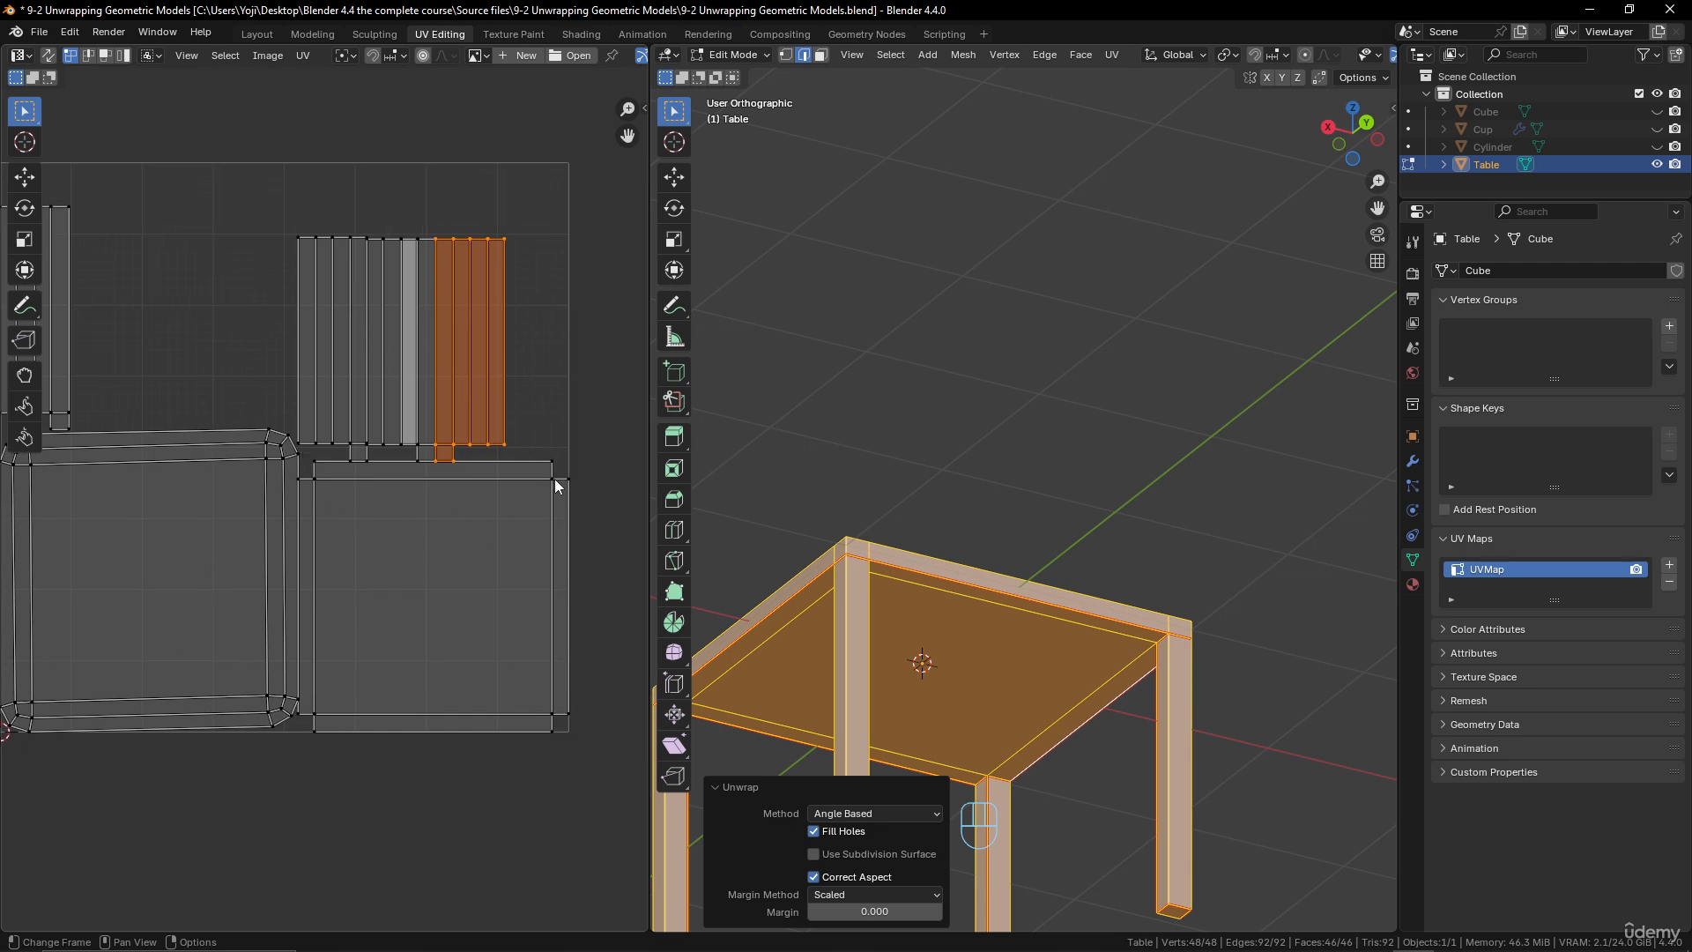
# - Pick the tabletop's UV island and examine its outer corner up close against the tabletop in the model
pyautogui.click(554, 478)
pyautogui.press('l')
pyautogui.click(277, 460)
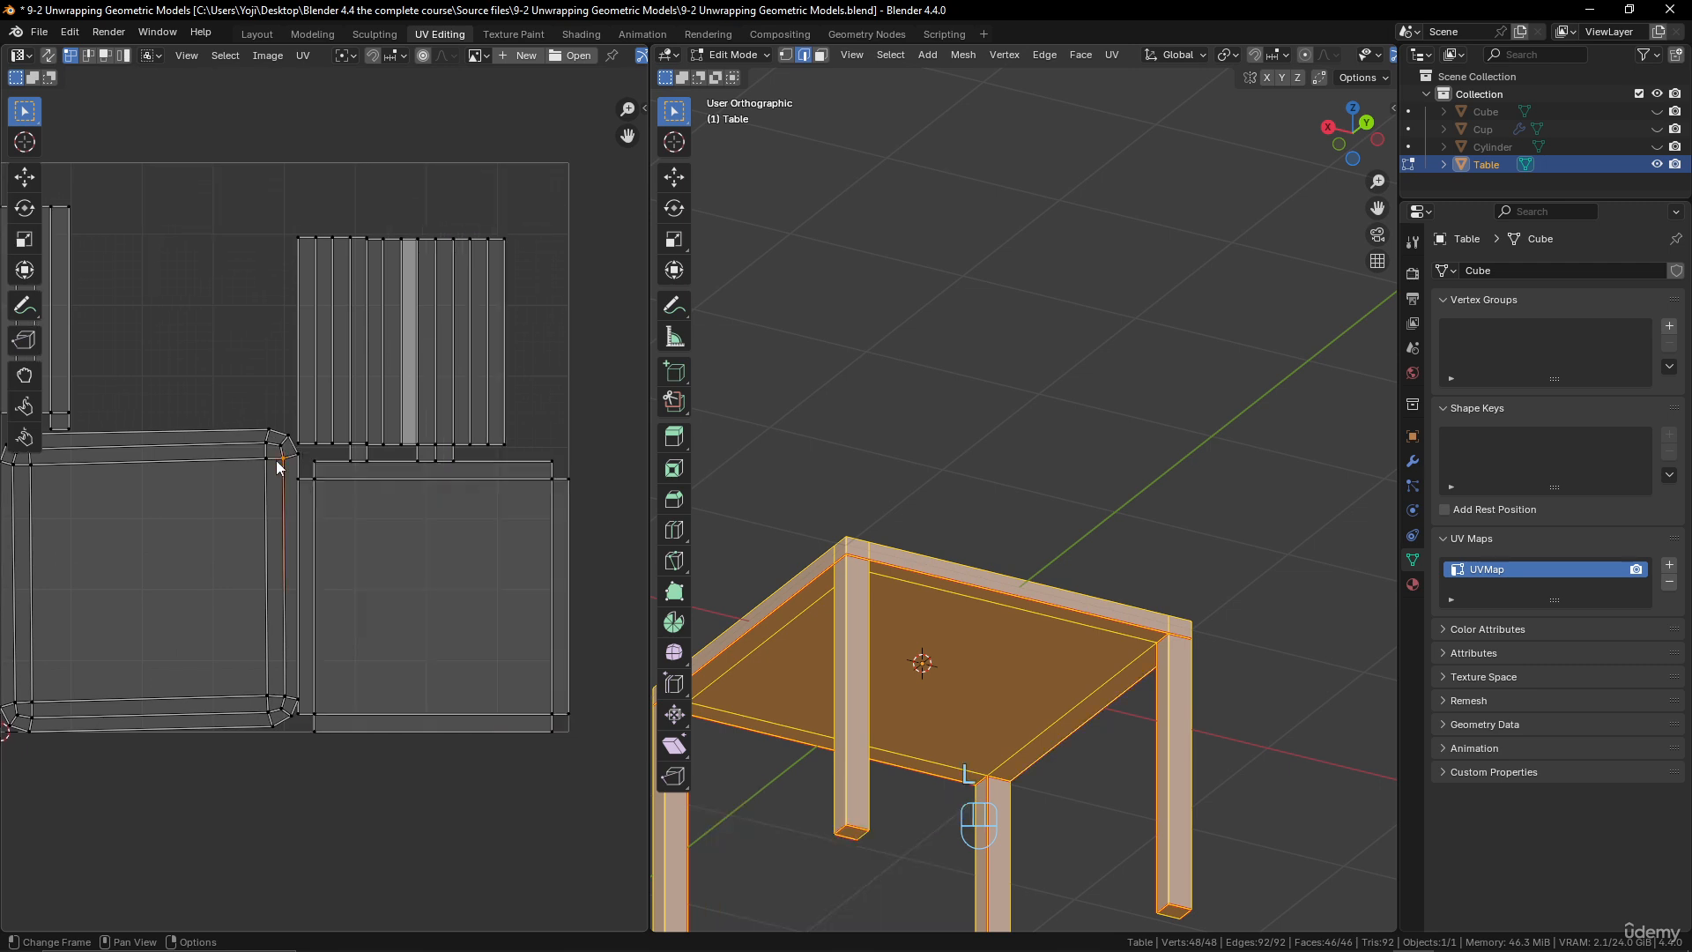
pyautogui.press('l')
pyautogui.moveTo(934, 705); pyautogui.dragTo(993, 696, button='middle')
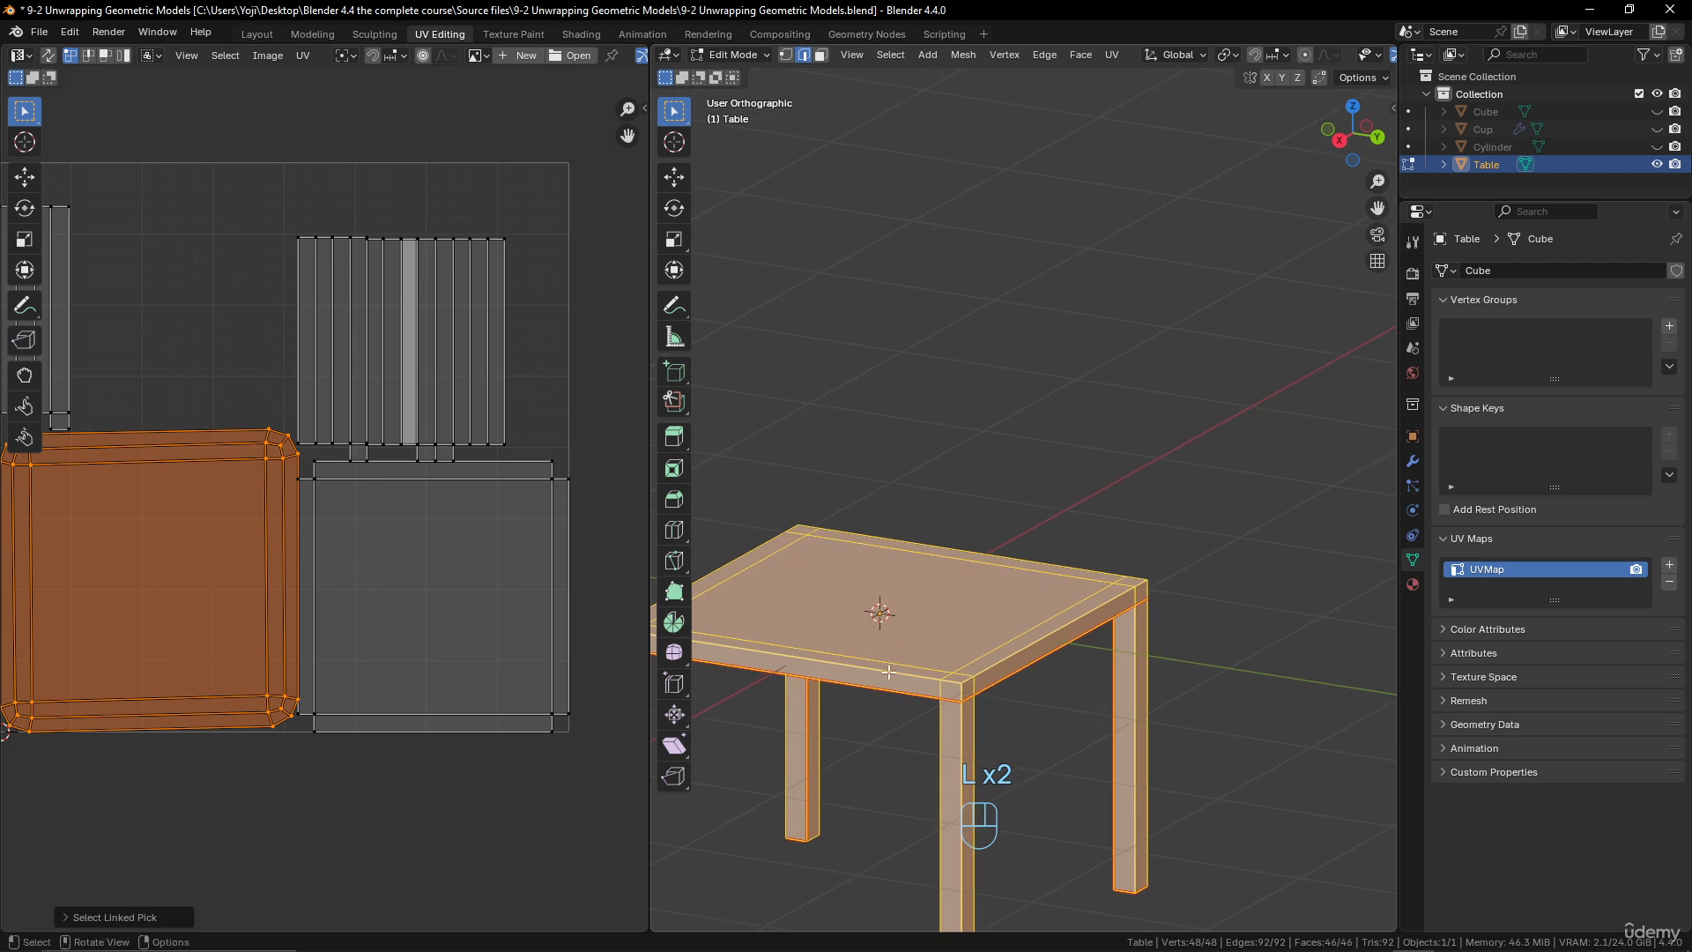
pyautogui.scroll(5, 416, 518)
pyautogui.keyDown('shift'); pyautogui.moveTo(454, 498); pyautogui.dragTo(564, 410, button='middle'); pyautogui.keyUp('shift')
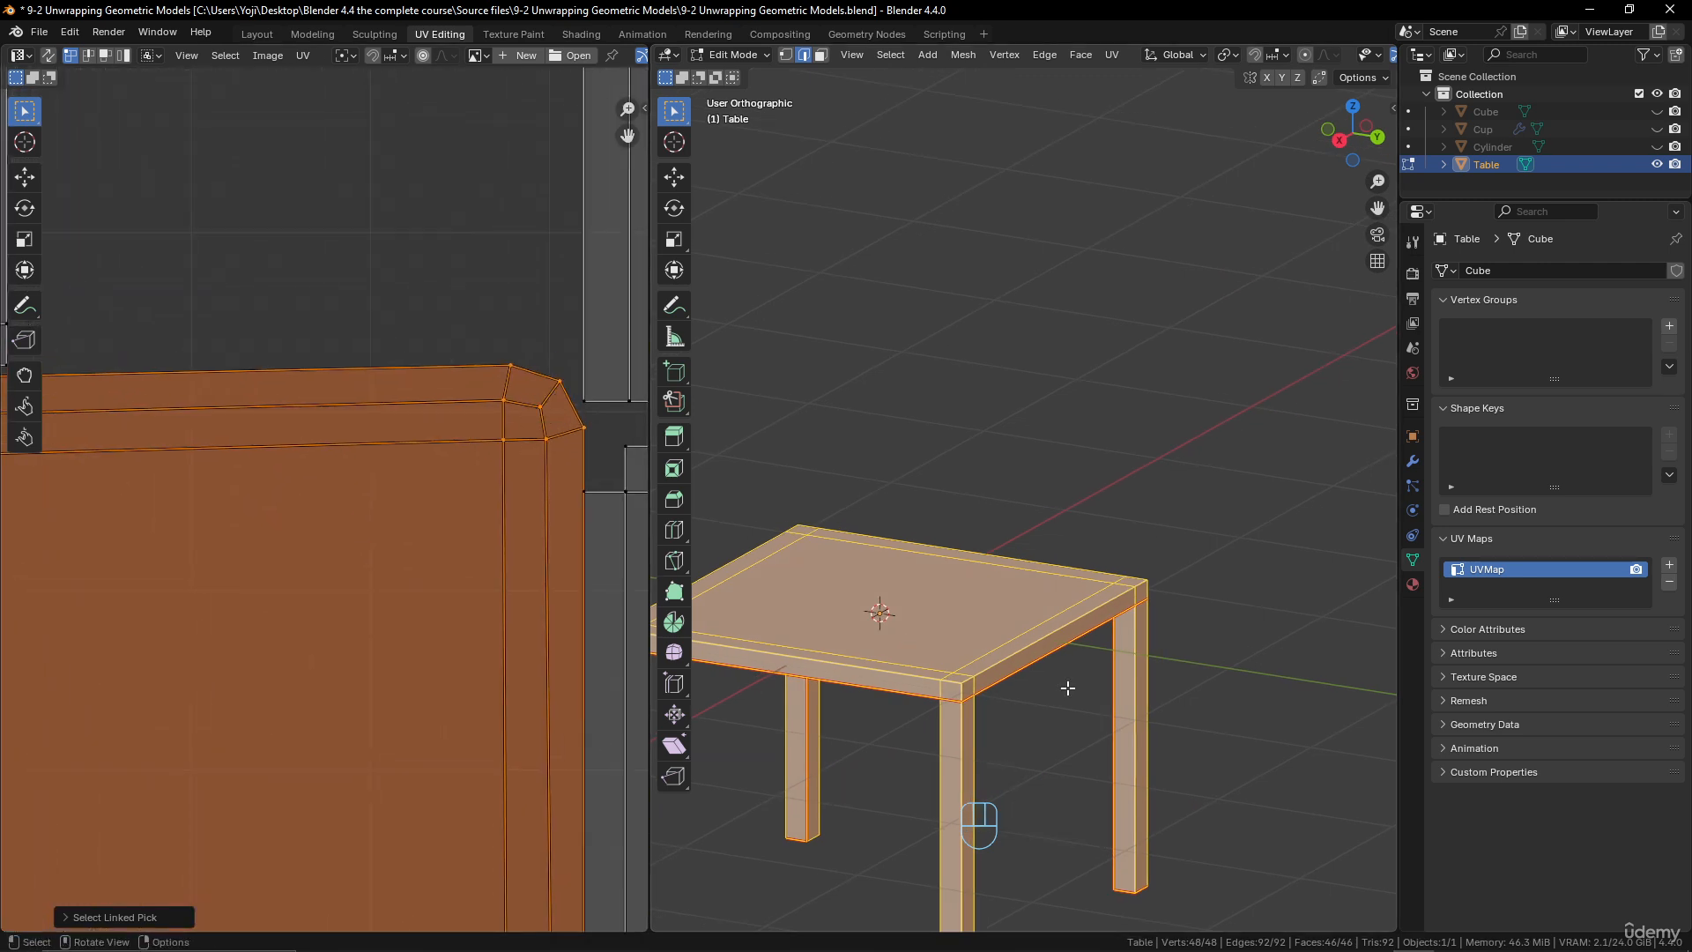
# - Select the four short vertical edges at the tabletop's outer corners and mark them as seams
pyautogui.scroll(5, 1058, 696)
pyautogui.click(953, 759)
pyautogui.moveTo(953, 760); pyautogui.dragTo(1139, 756, button='middle')
pyautogui.keyDown('shift'); pyautogui.moveTo(1284, 703); pyautogui.dragTo(918, 604, button='middle'); pyautogui.keyUp('shift')
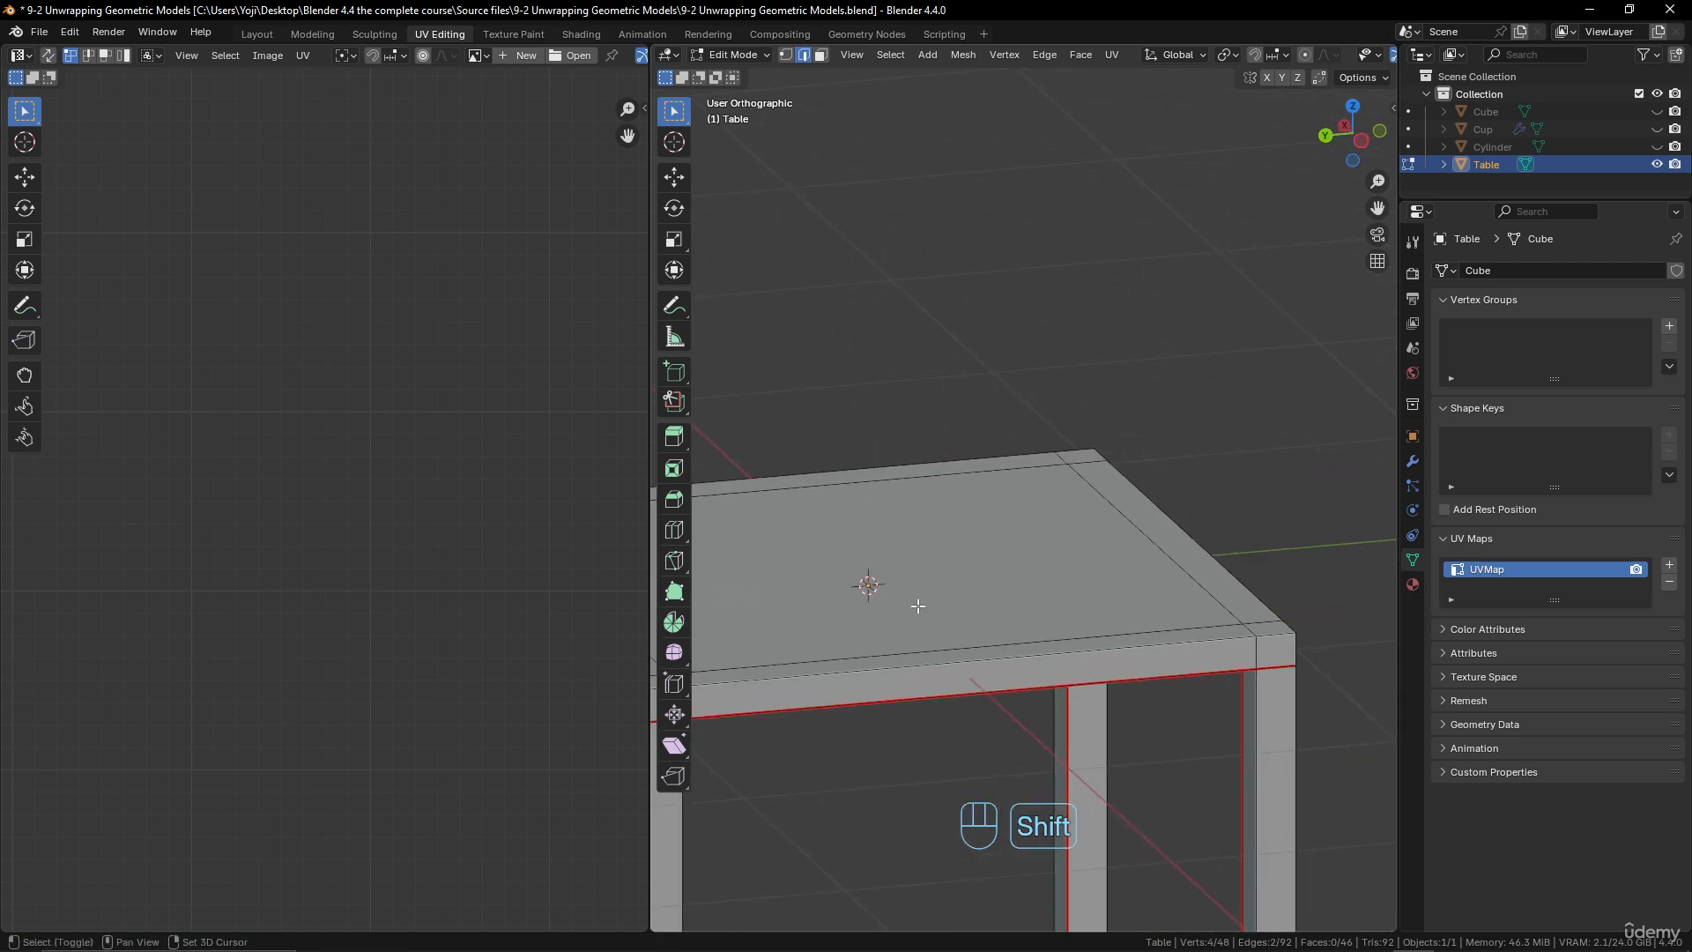
pyautogui.moveTo(1154, 643); pyautogui.dragTo(1061, 646, button='middle')
pyautogui.keyDown('shift'); pyautogui.click(1176, 684); pyautogui.keyUp('shift')
pyautogui.moveTo(1246, 626); pyautogui.dragTo(1146, 634, button='middle')
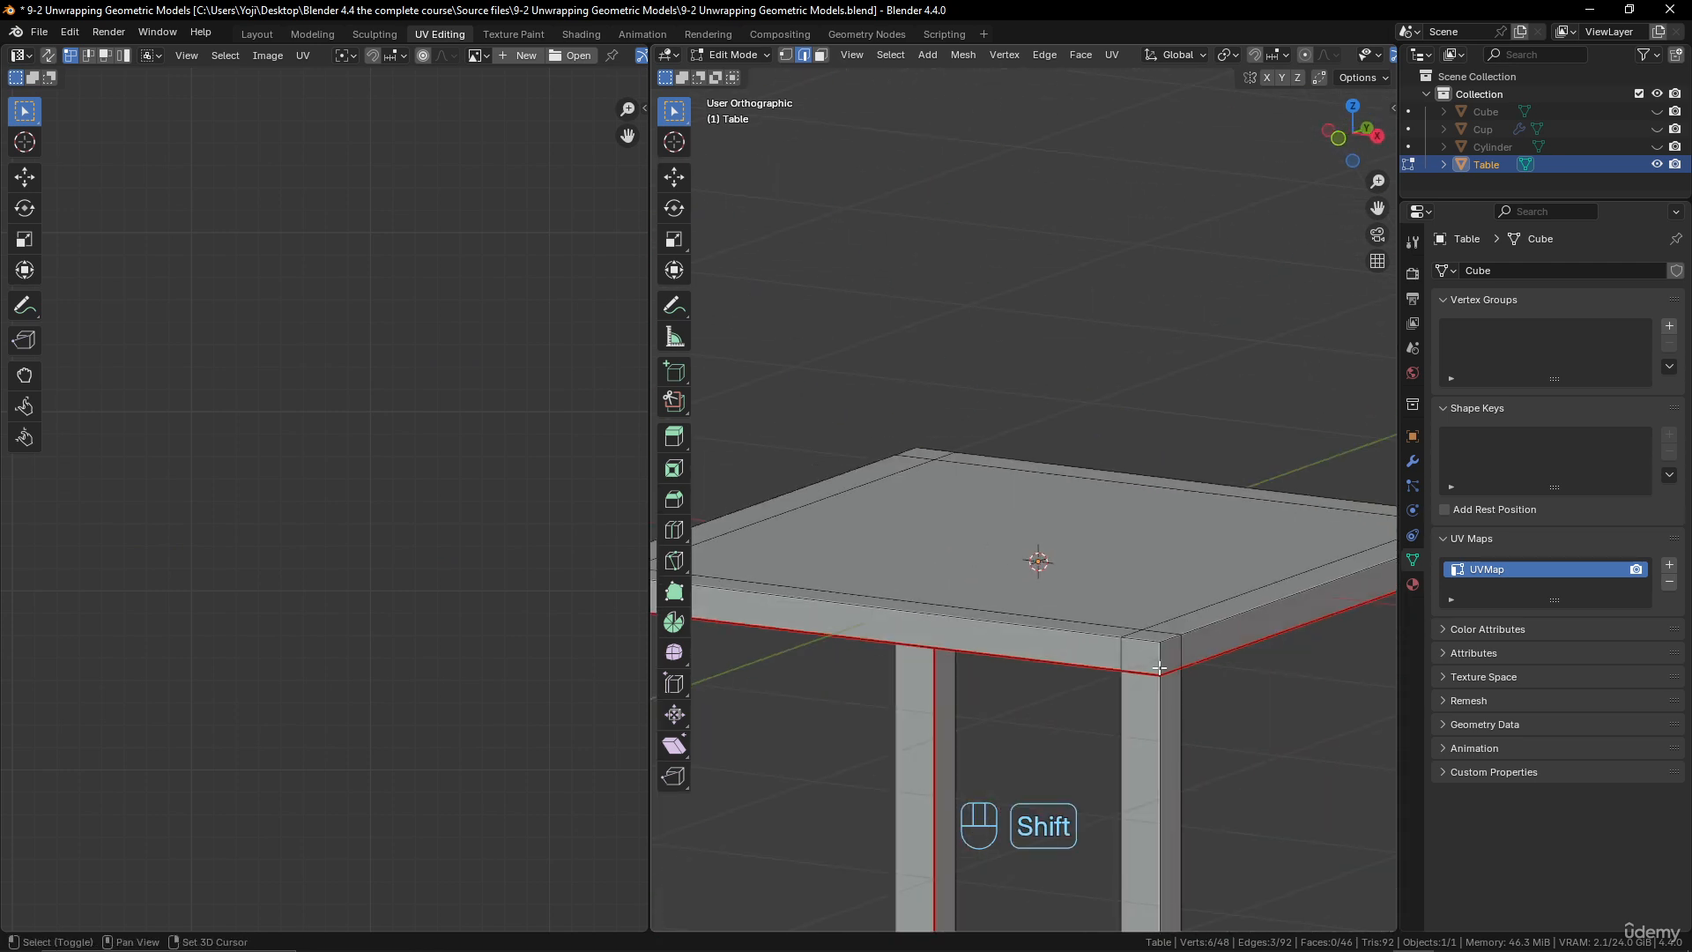
pyautogui.hotkey('ctrl', 'e')
pyautogui.click(1139, 562)
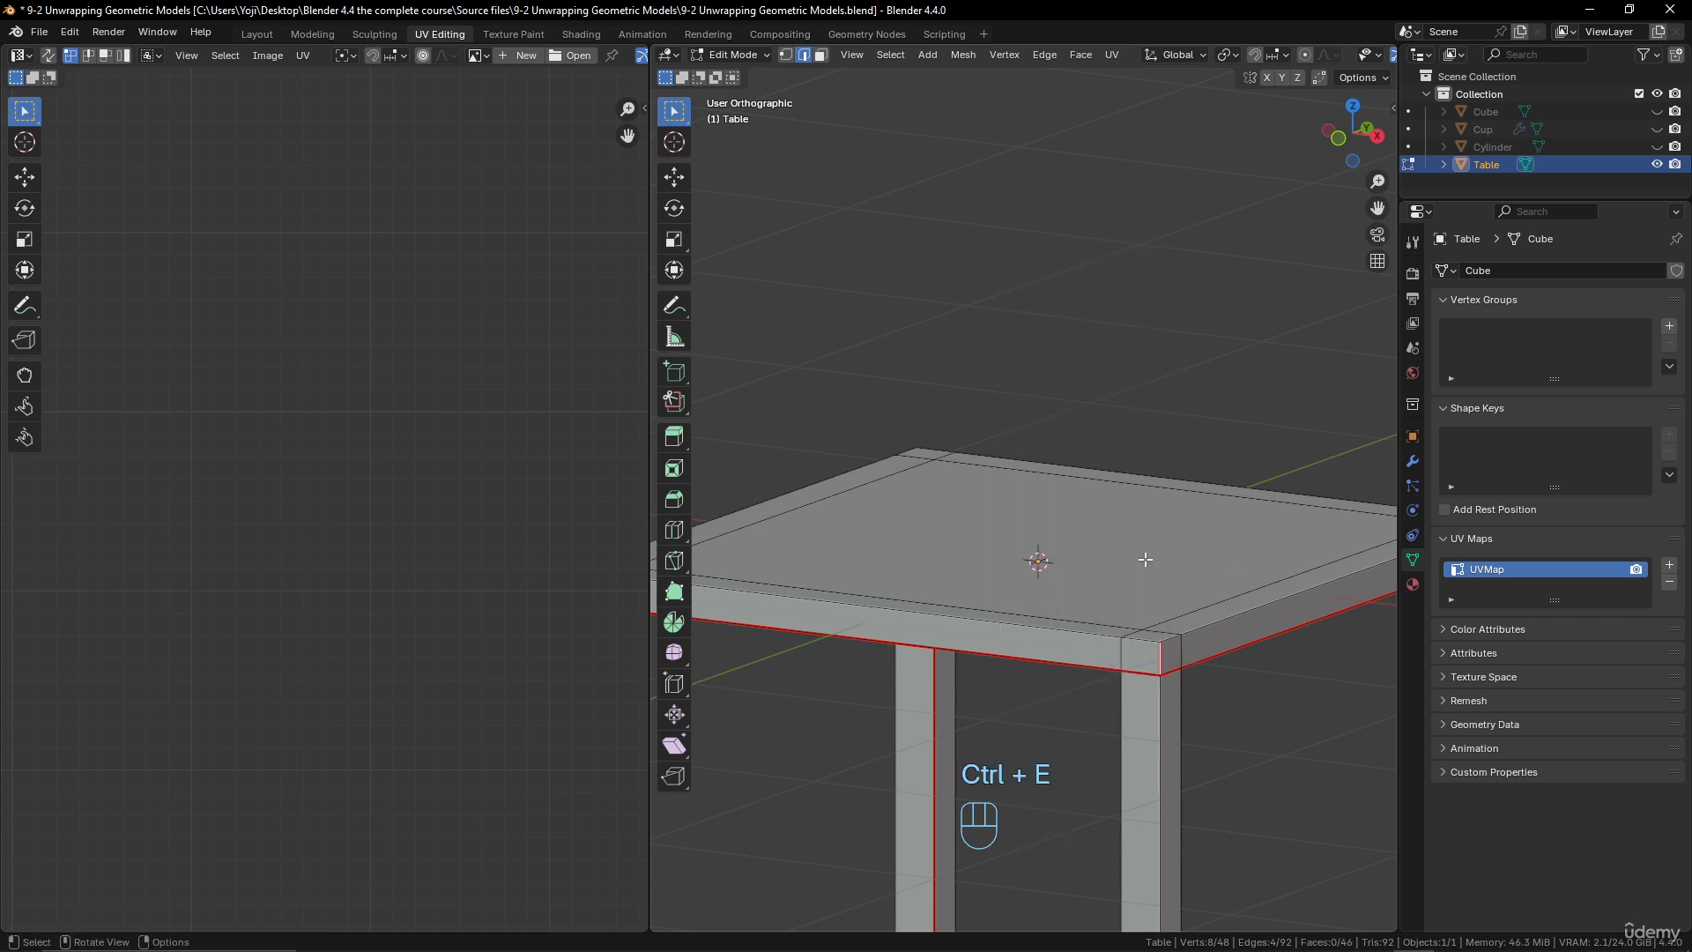
# - Select the whole table mesh, unwrap it with the Angle Based method and return to Object Mode
pyautogui.press('a')
pyautogui.press('u')
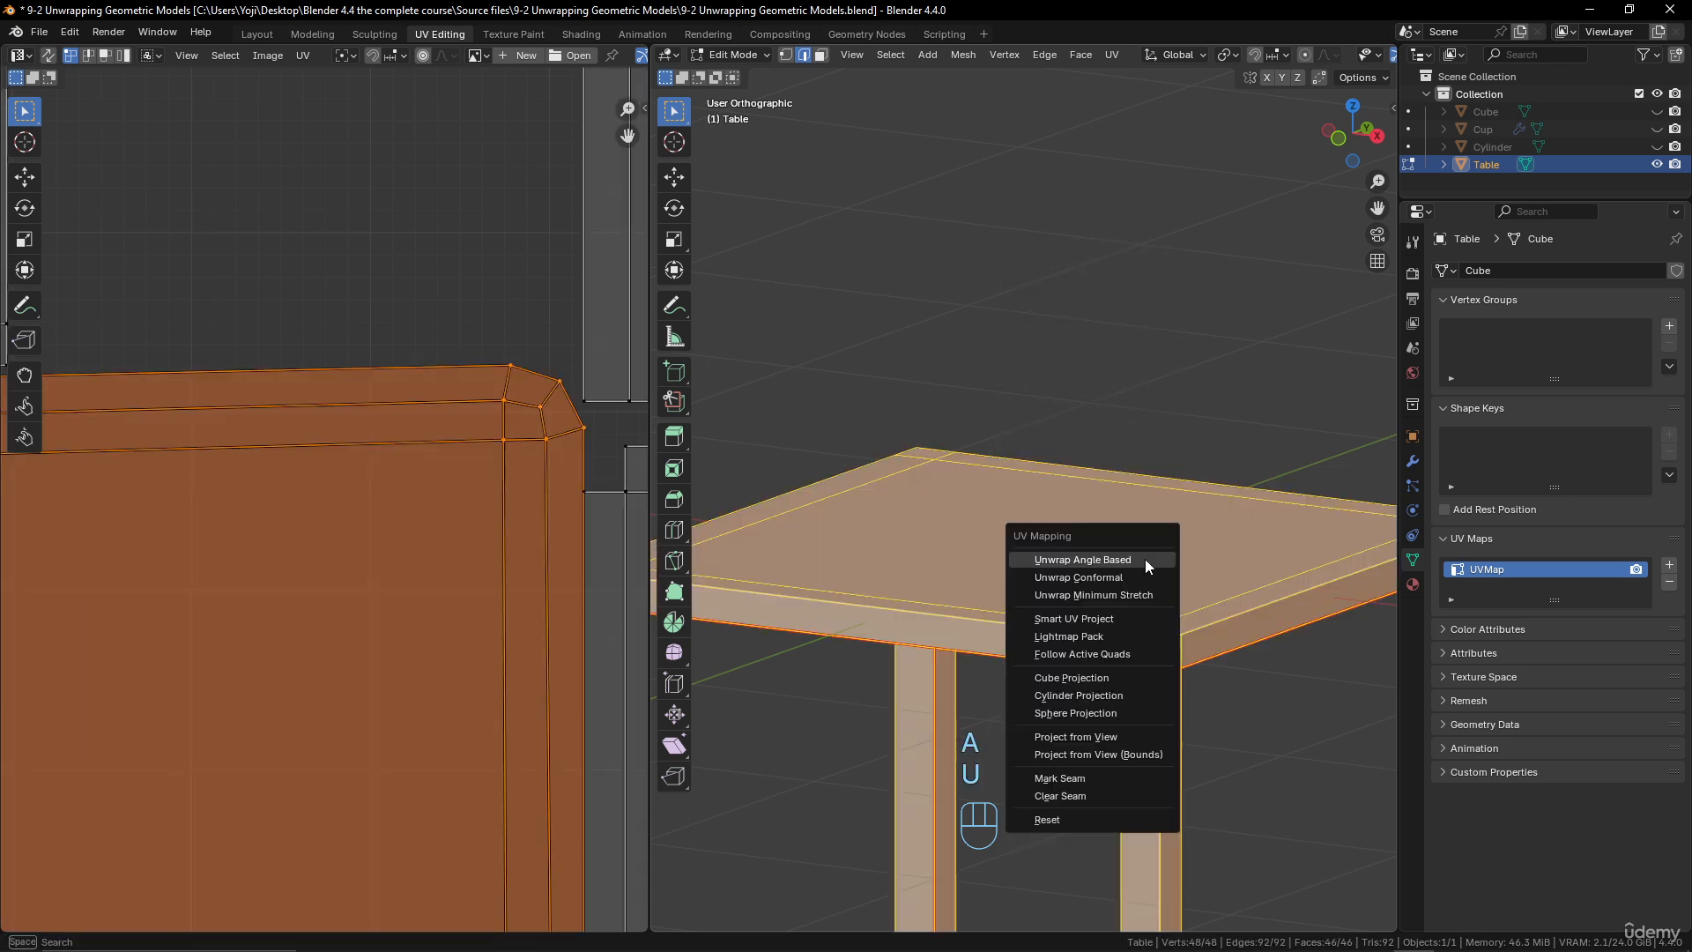
pyautogui.click(1144, 558)
pyautogui.scroll(-10, 521, 470)
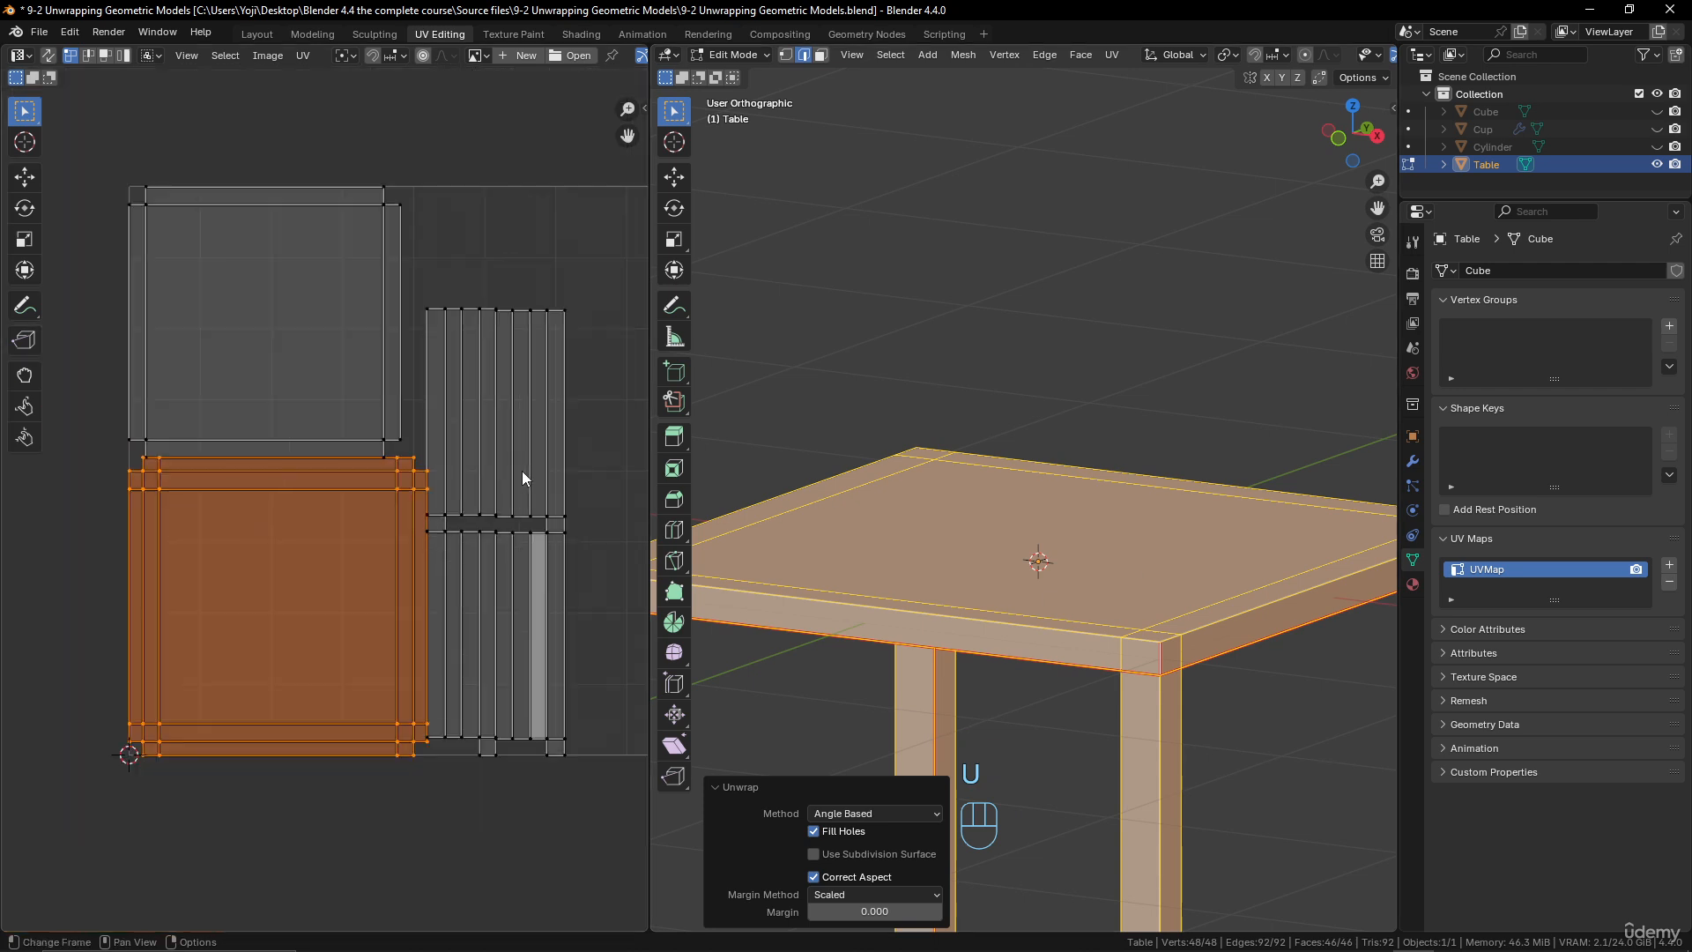
pyautogui.scroll(4, 474, 458)
pyautogui.press('Tab')
# - Switch to the Shading workspace, enlarge the node editor and create a new material for the table
pyautogui.scroll(-4, 1011, 485)
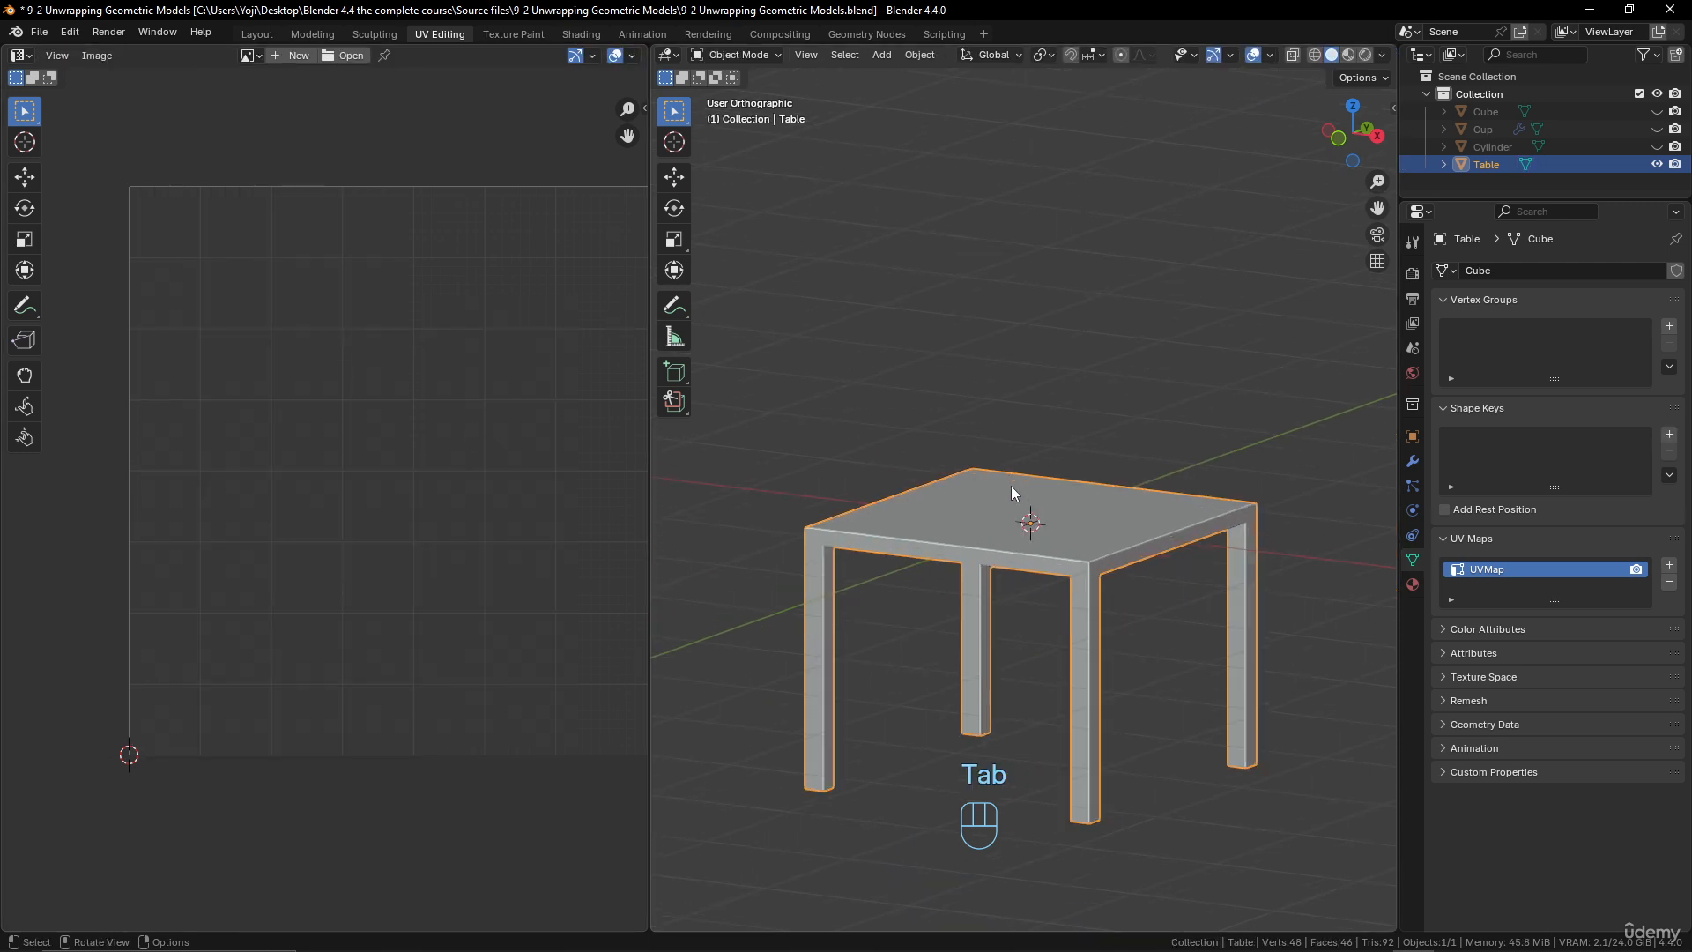
pyautogui.scroll(1, 1049, 481)
pyautogui.keyDown('shift'); pyautogui.moveTo(1055, 480); pyautogui.dragTo(1030, 450, button='middle'); pyautogui.keyUp('shift')
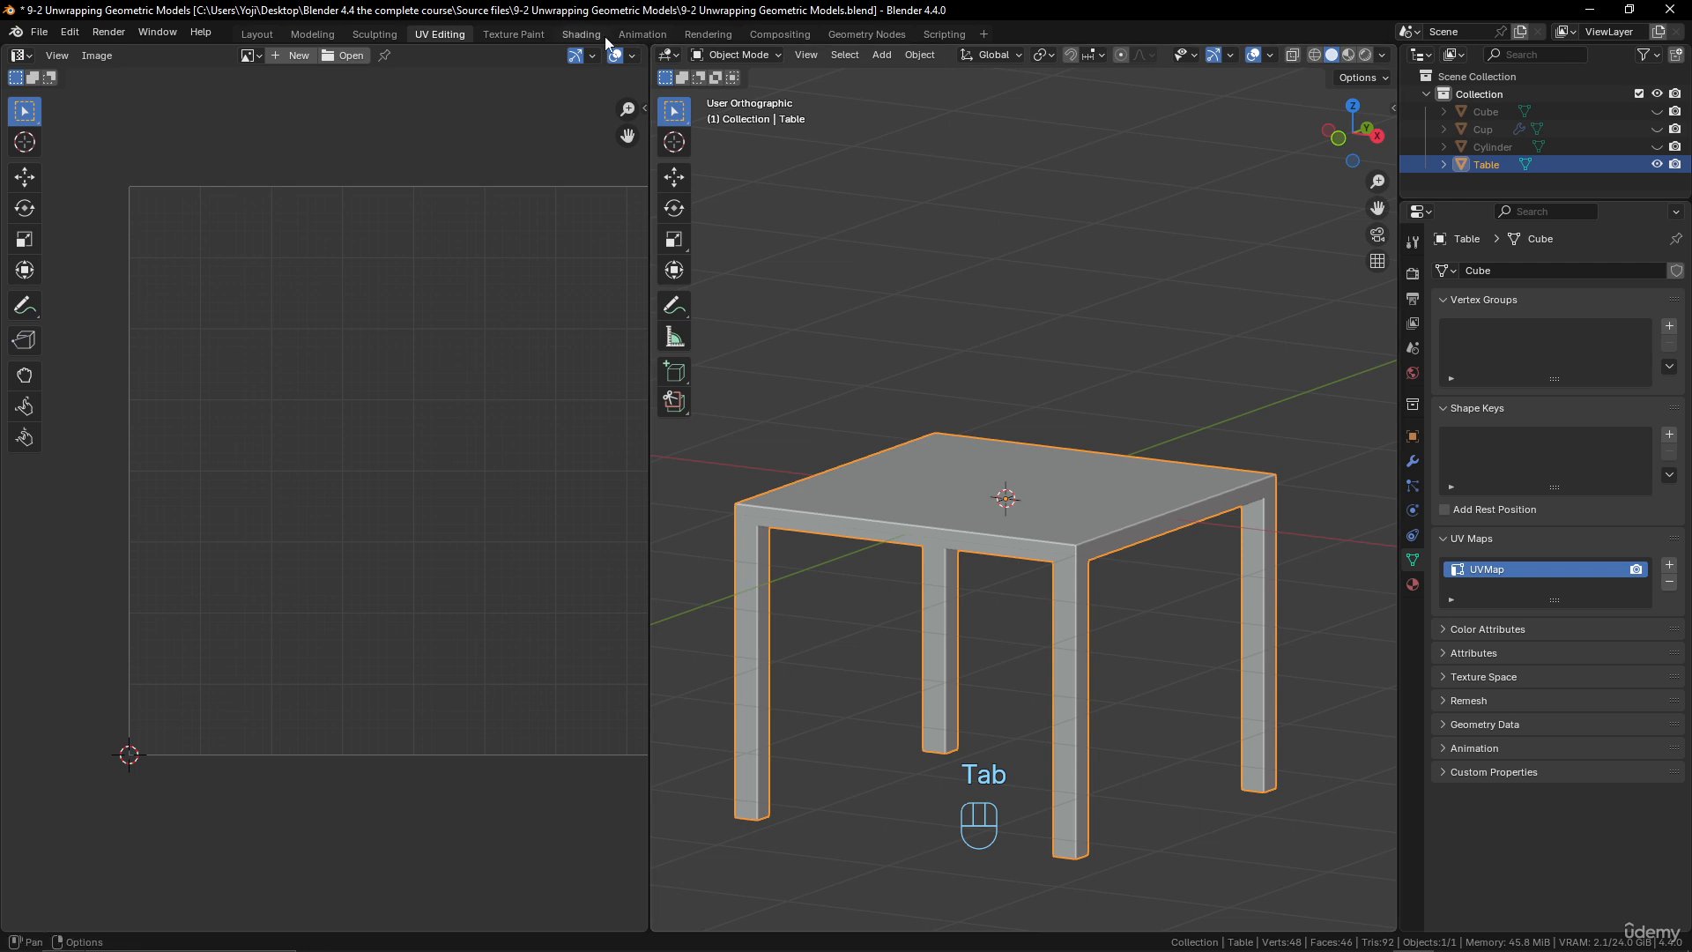
pyautogui.click(581, 33)
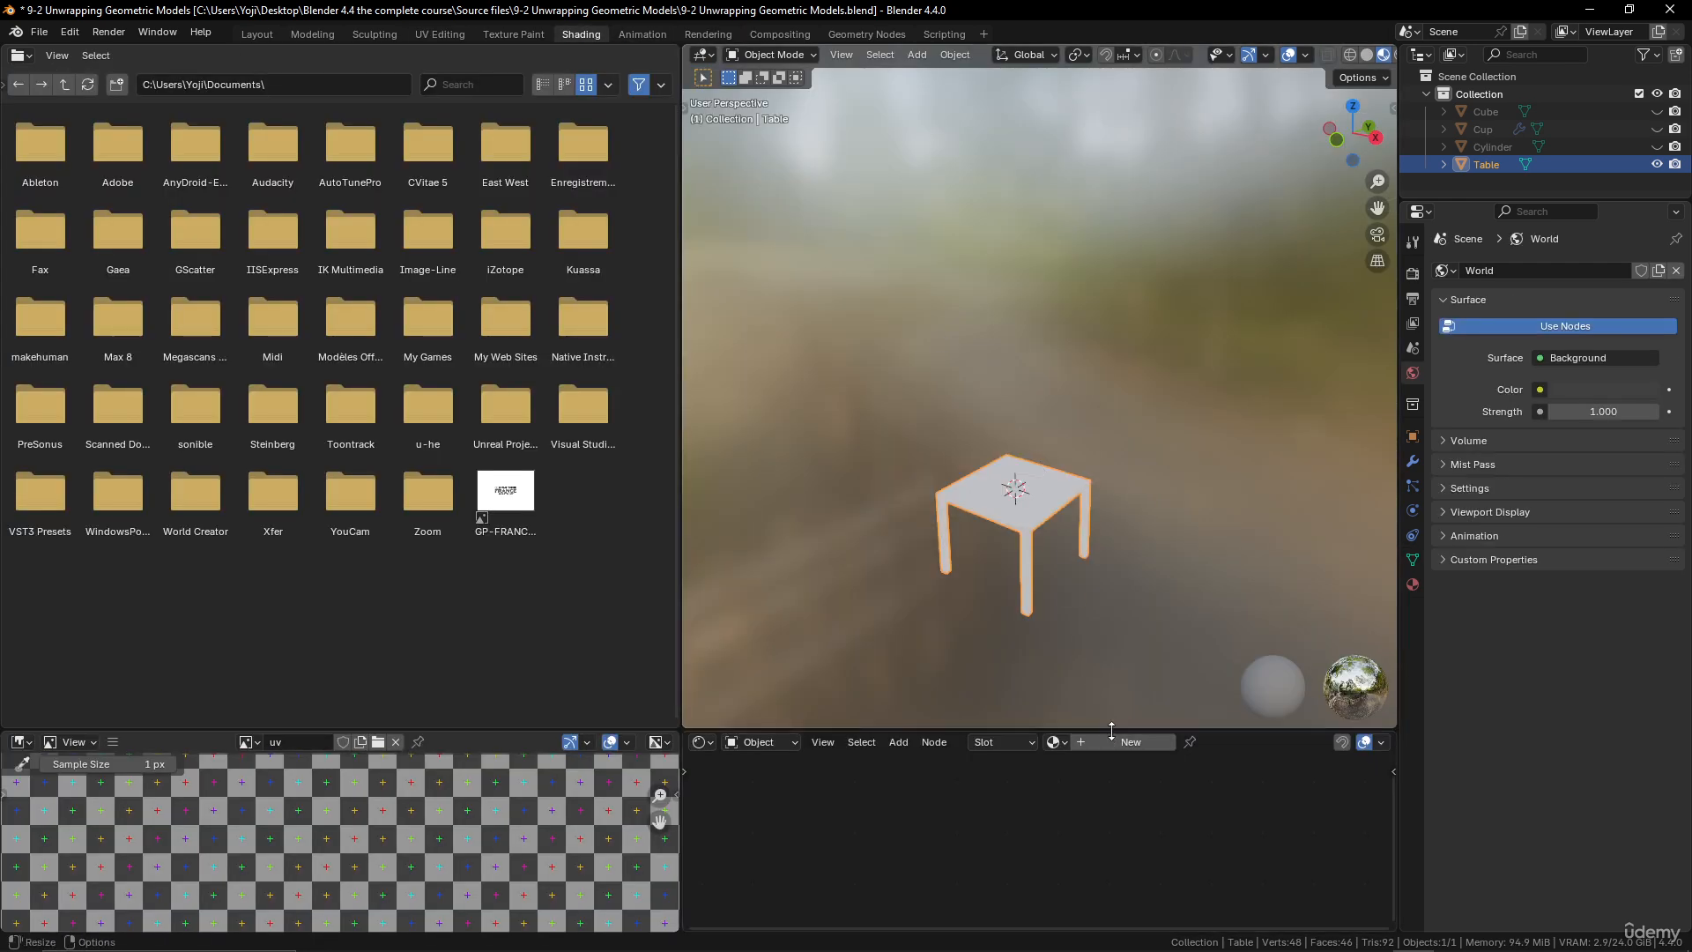
pyautogui.moveTo(1095, 738); pyautogui.dragTo(1109, 525)
pyautogui.click(1110, 526)
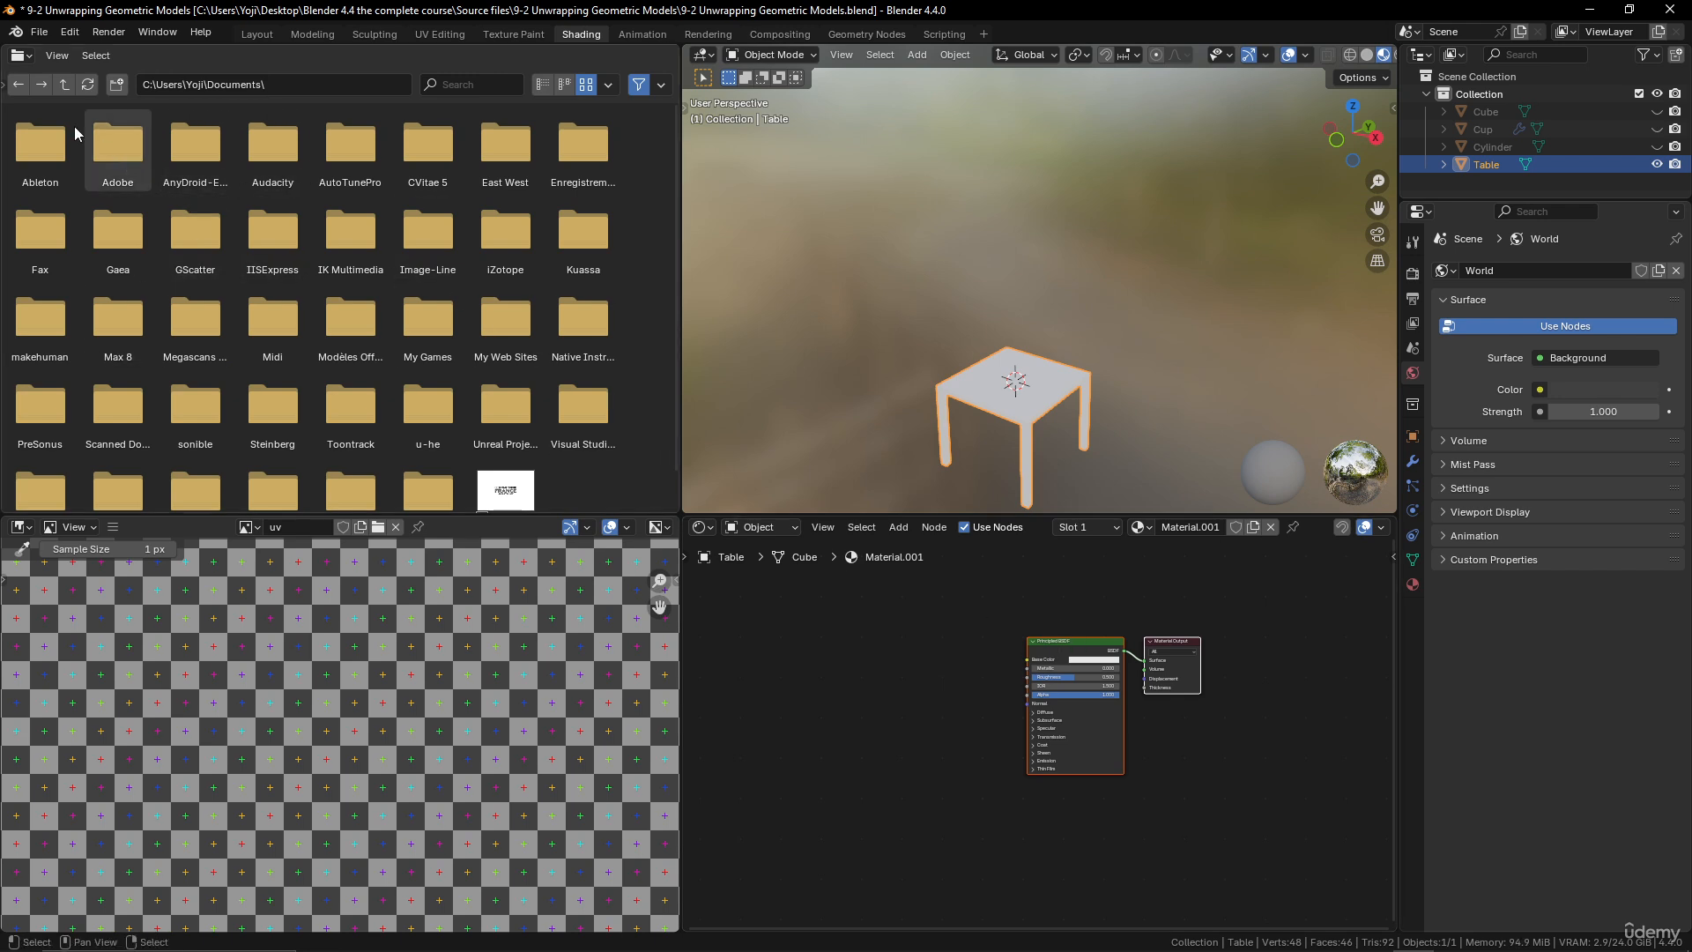
# - Browse the course source files to the Dark wood folder inside 8-04 Using Texture Sets\Textures
pyautogui.click(4, 86)
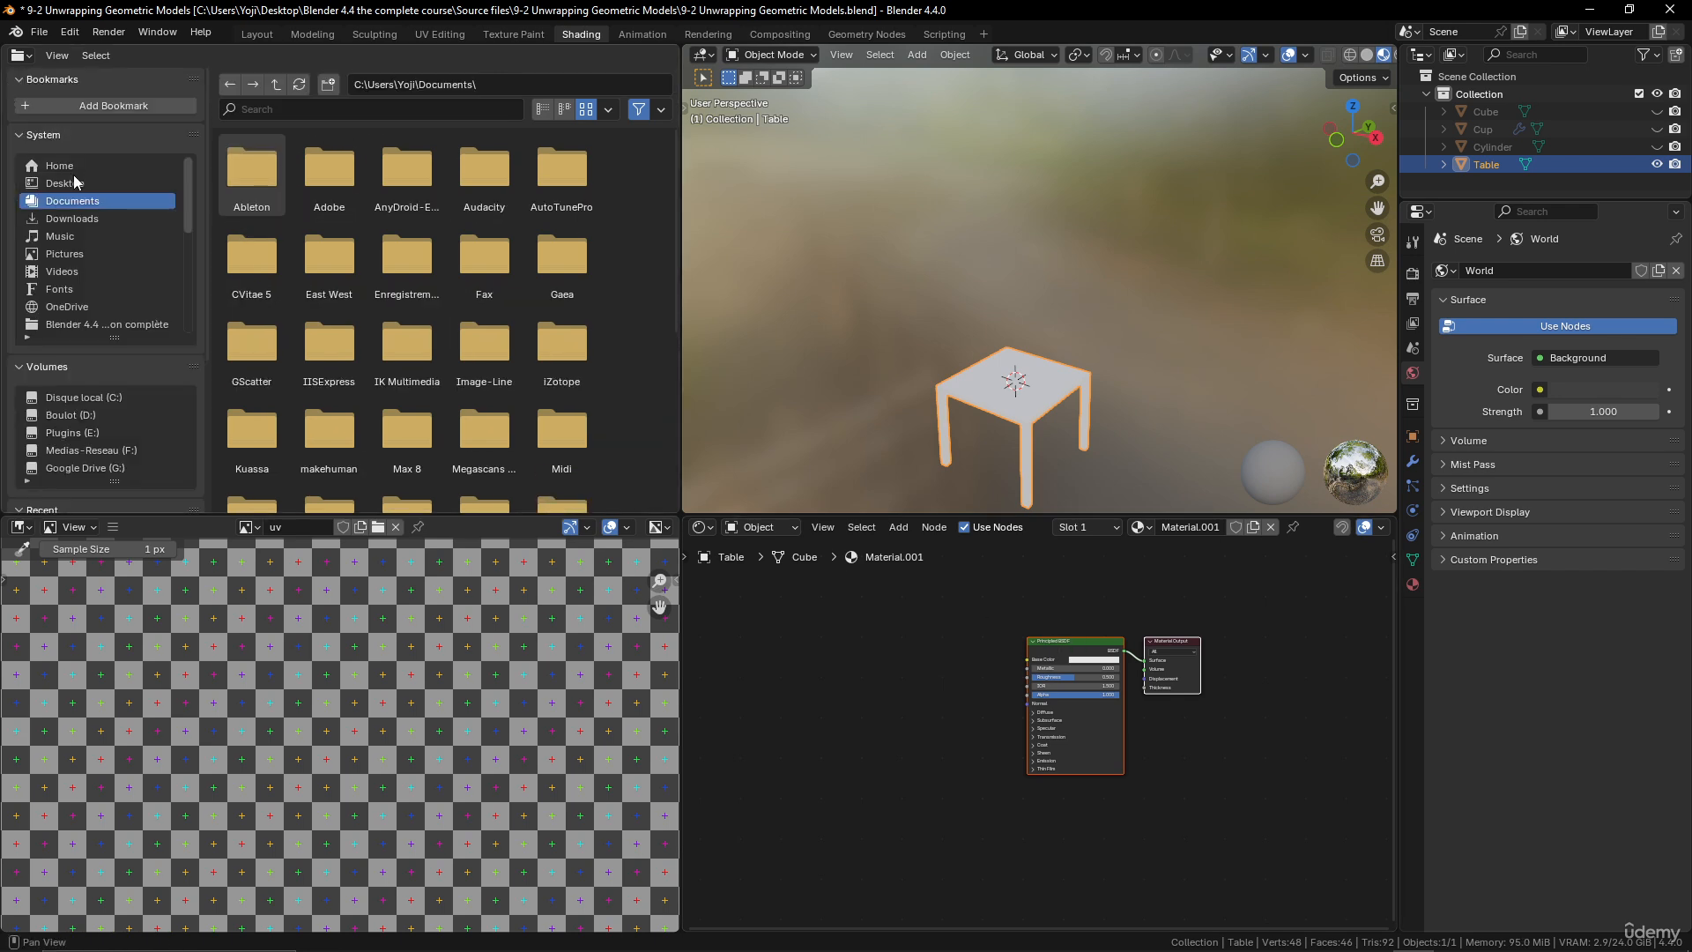
pyautogui.scroll(-5, 73, 175)
pyautogui.scroll(2, 109, 420)
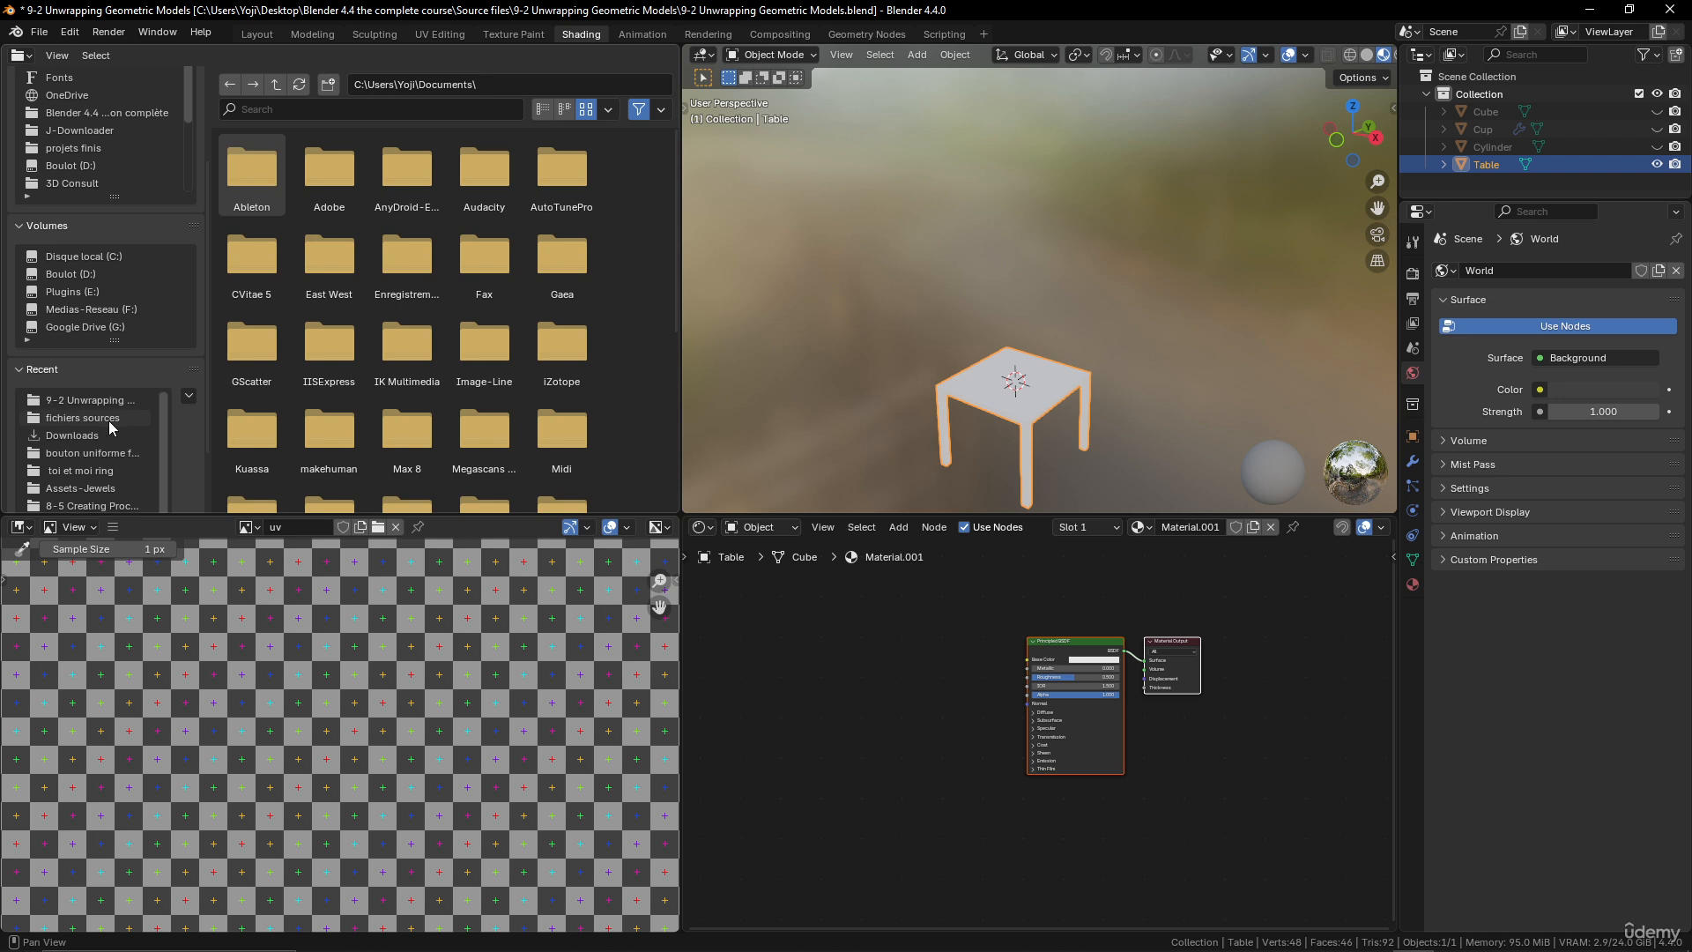
pyautogui.click(125, 504)
pyautogui.click(274, 90)
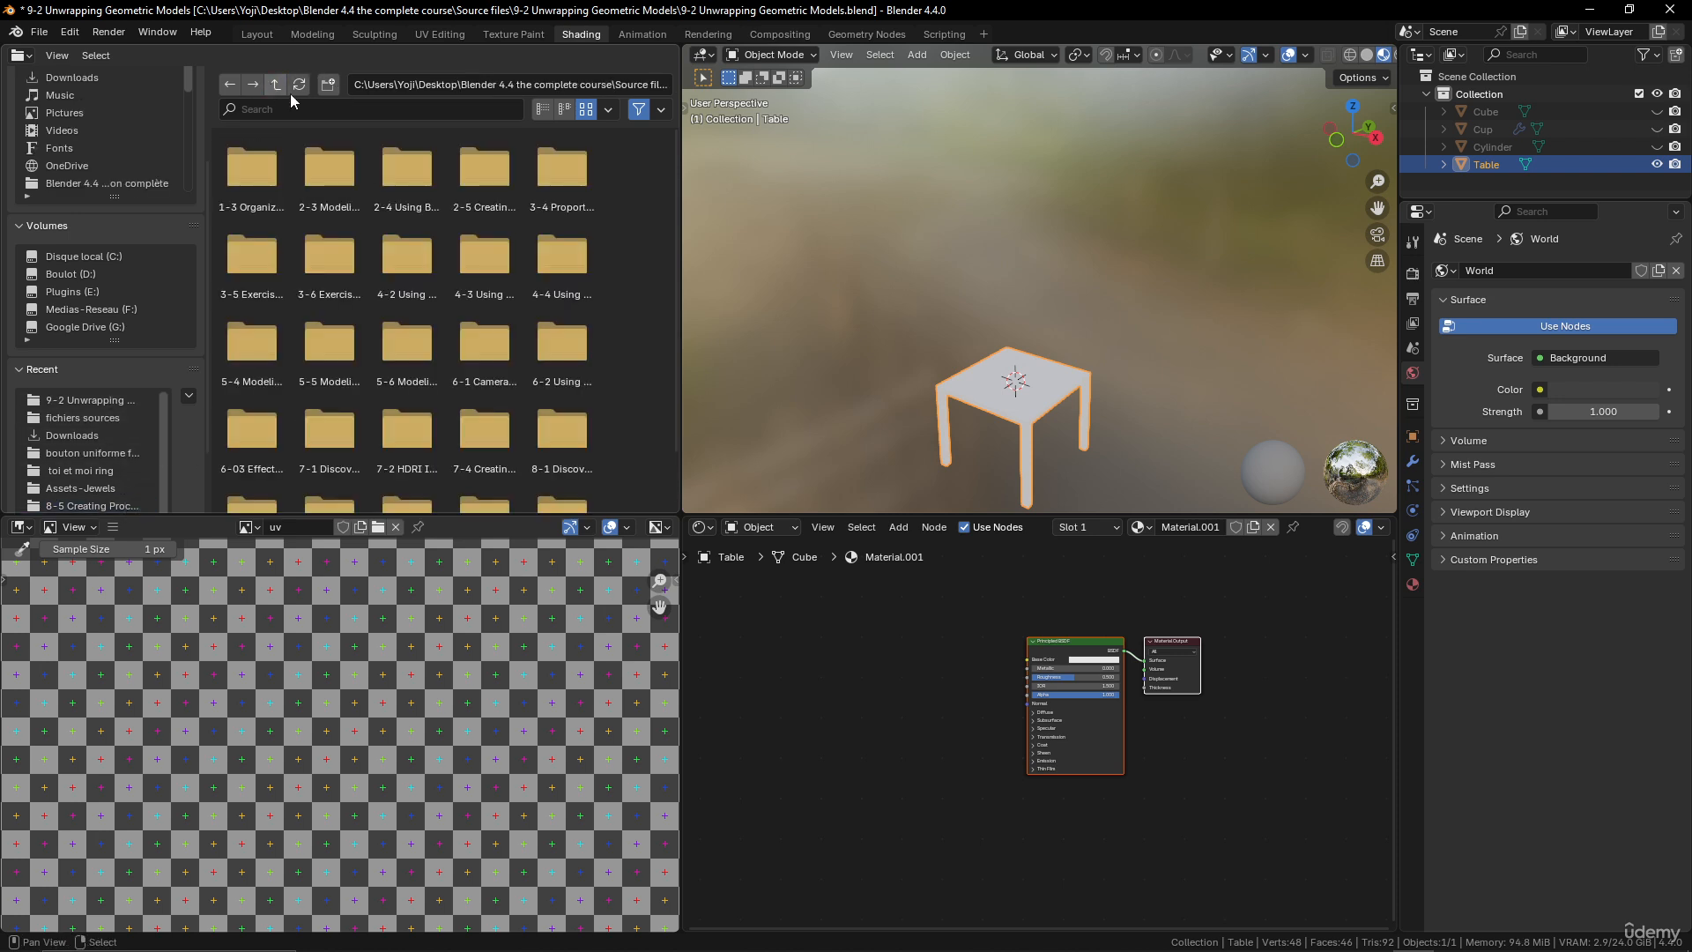
pyautogui.scroll(-2, 427, 405)
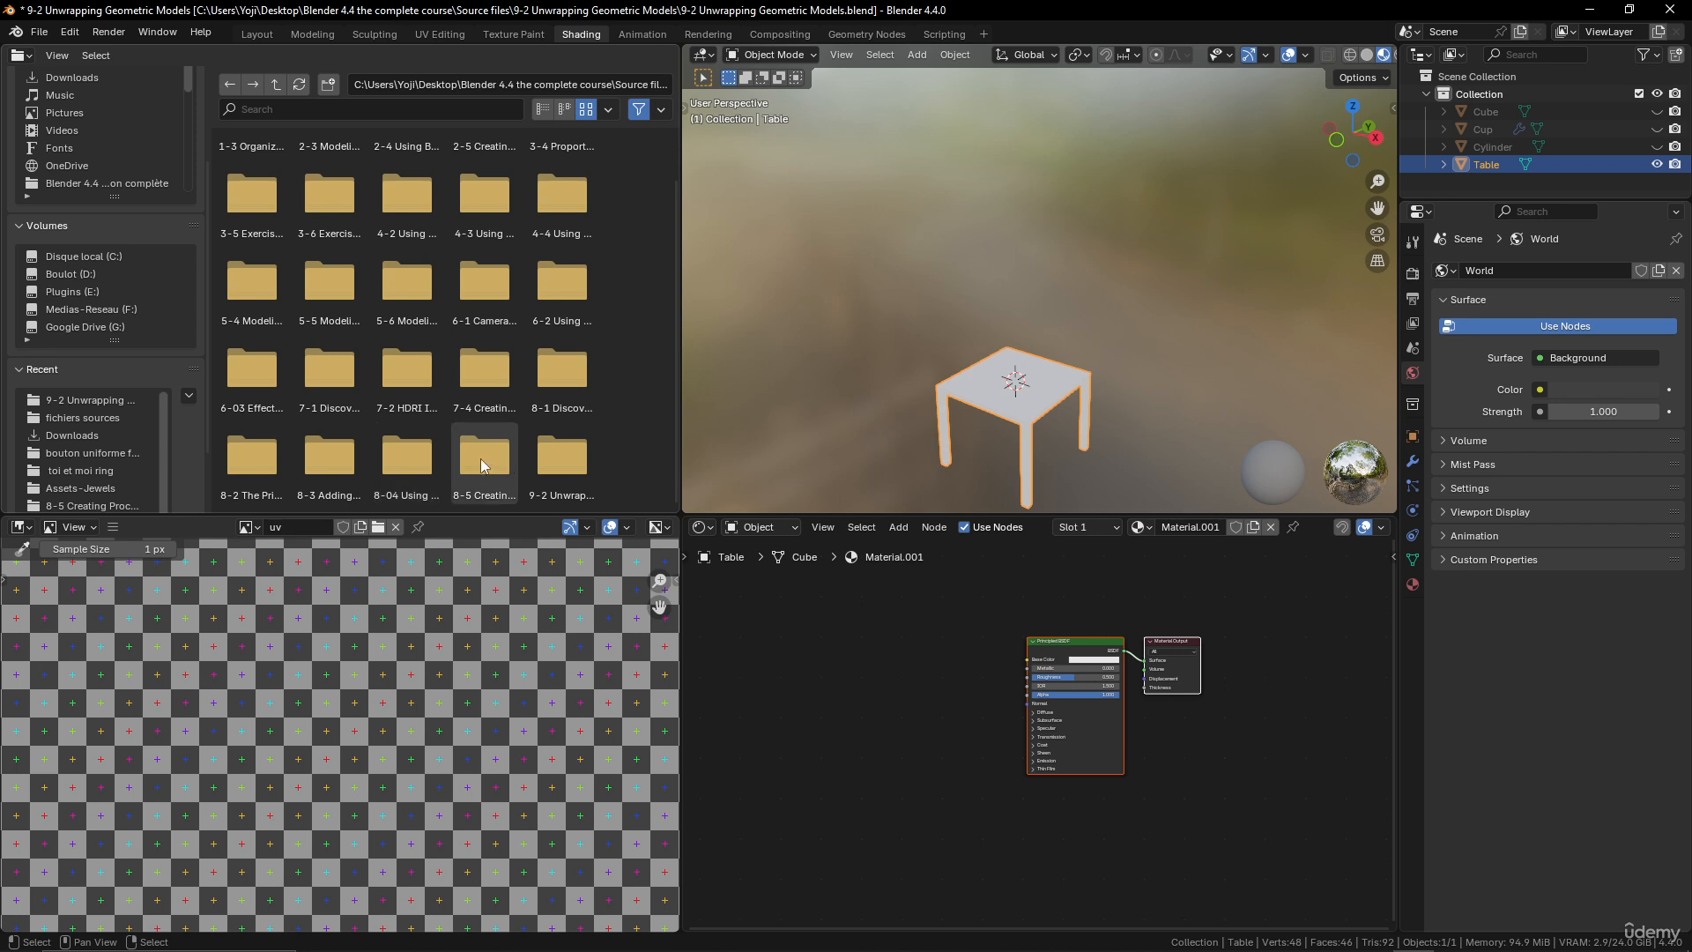
pyautogui.doubleClick(411, 467)
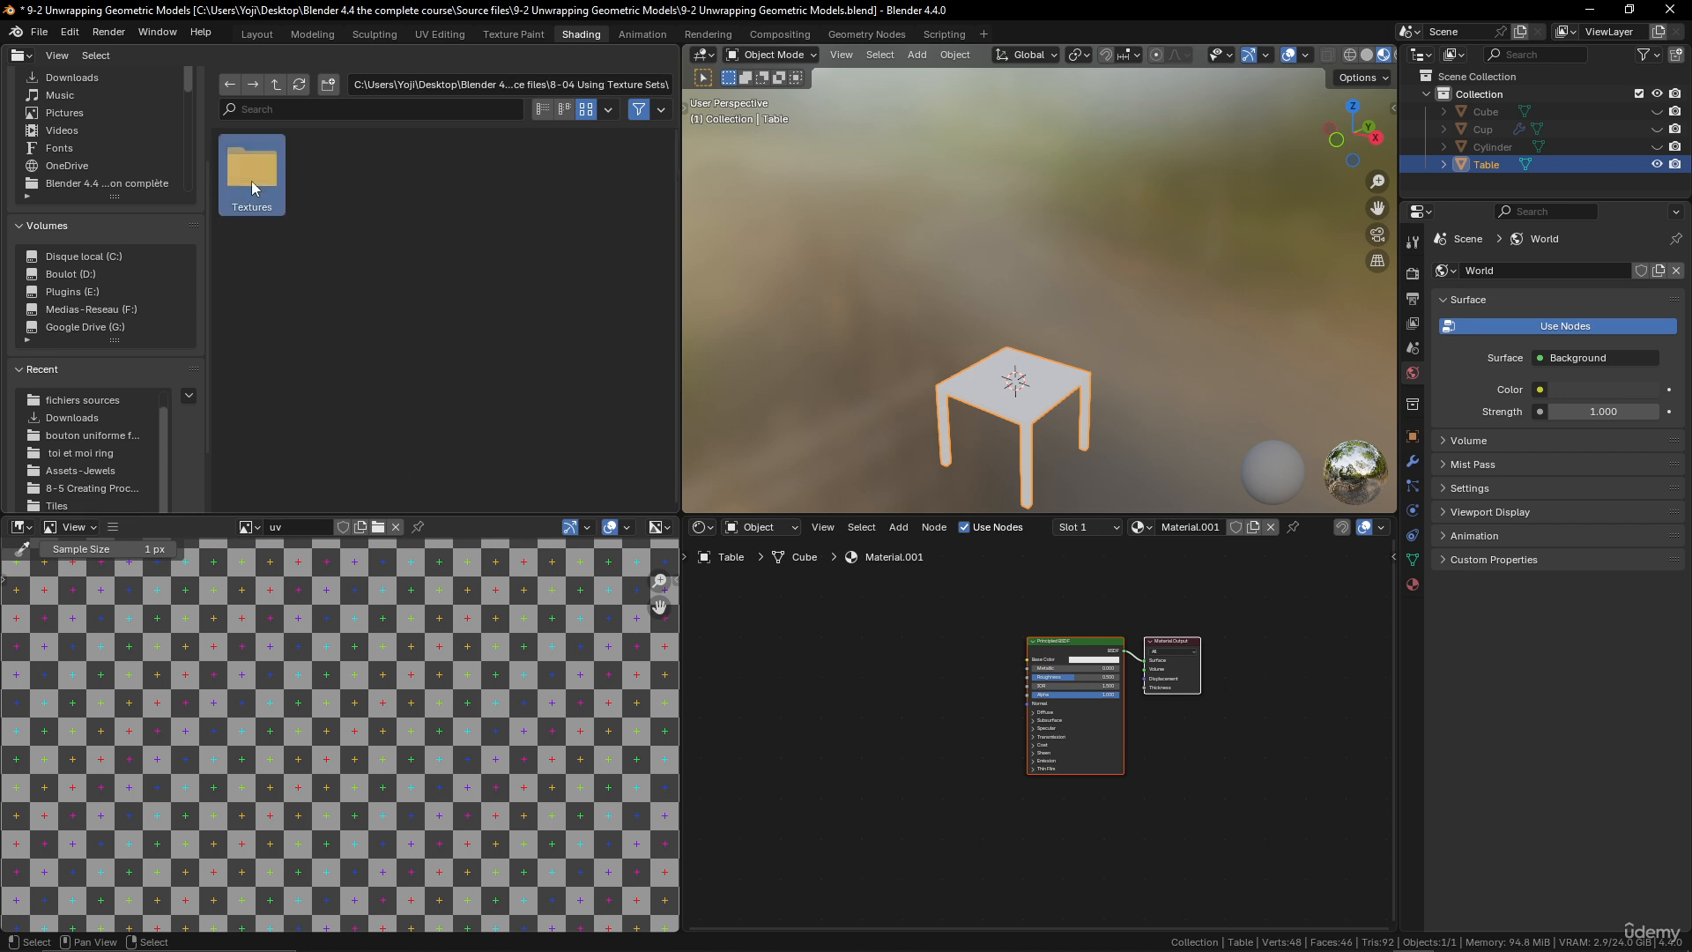
pyautogui.doubleClick(251, 184)
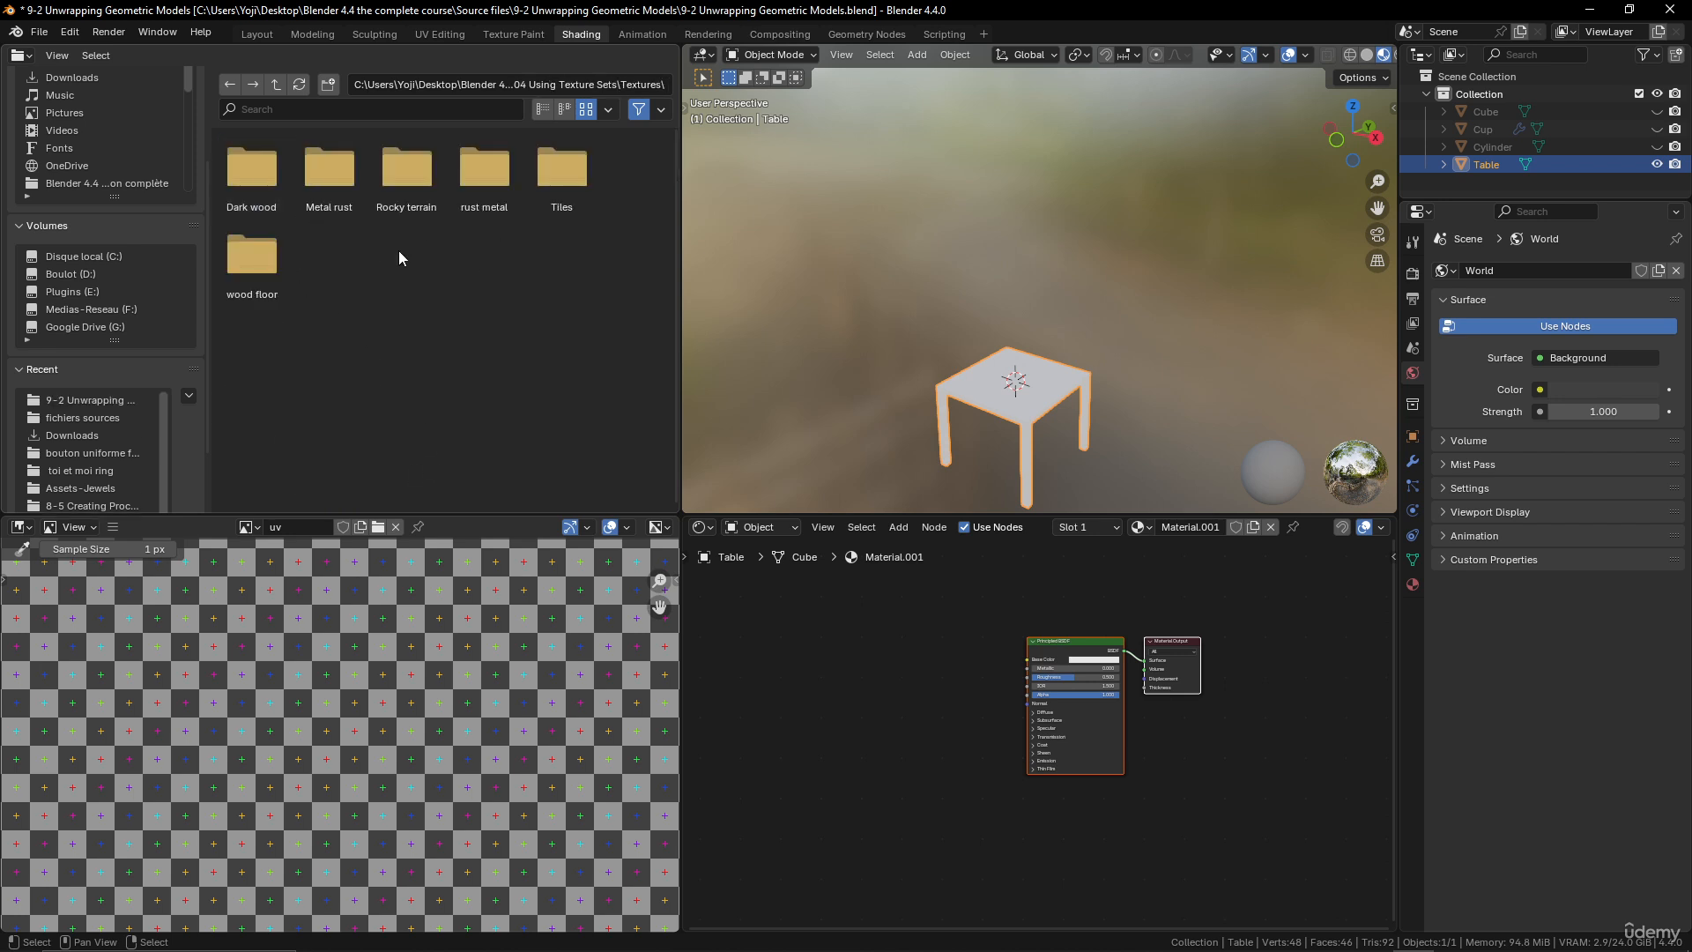
pyautogui.doubleClick(240, 168)
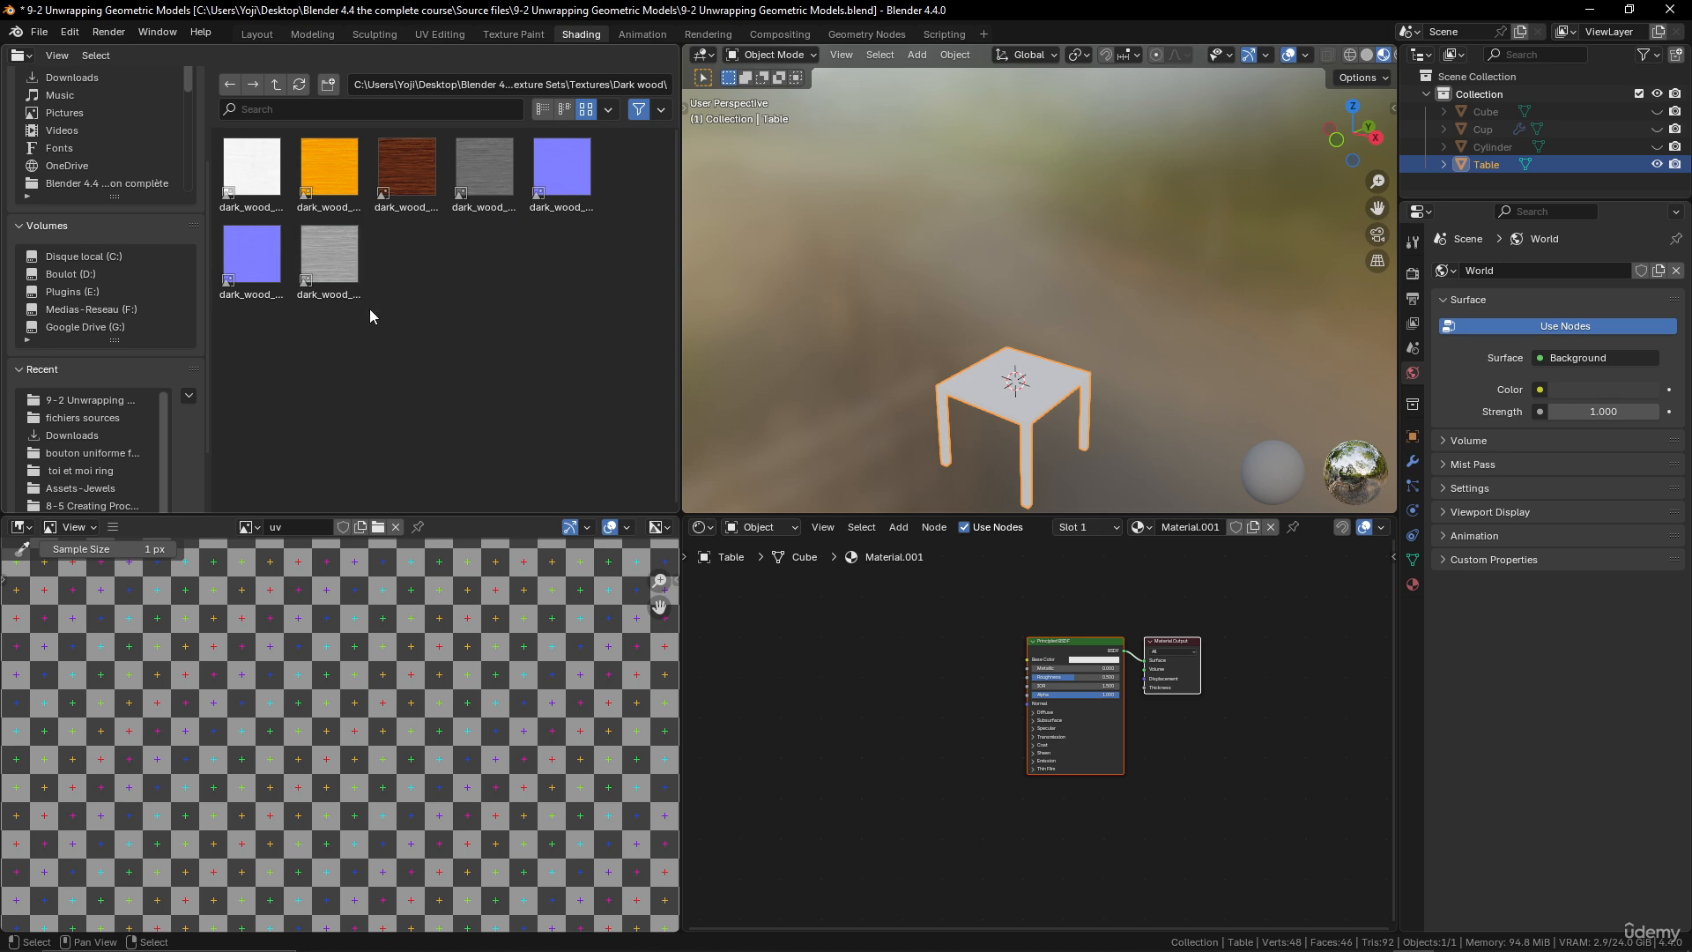
pyautogui.click(1049, 647)
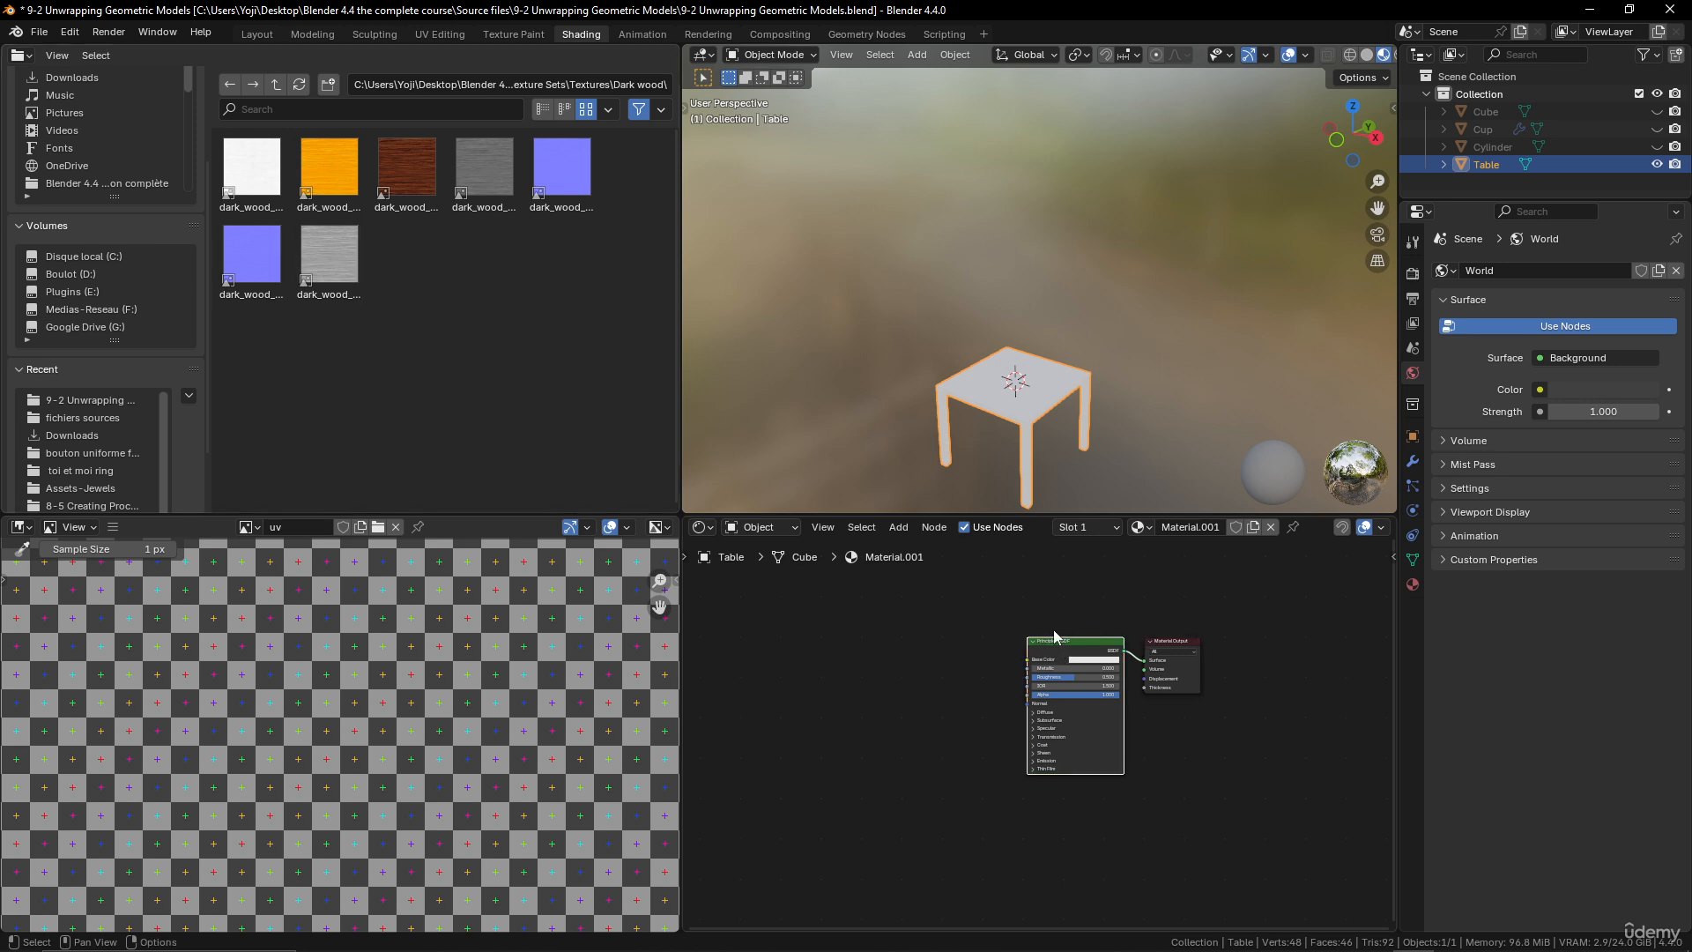
pyautogui.hotkey('ctrl', 'shift', 't')
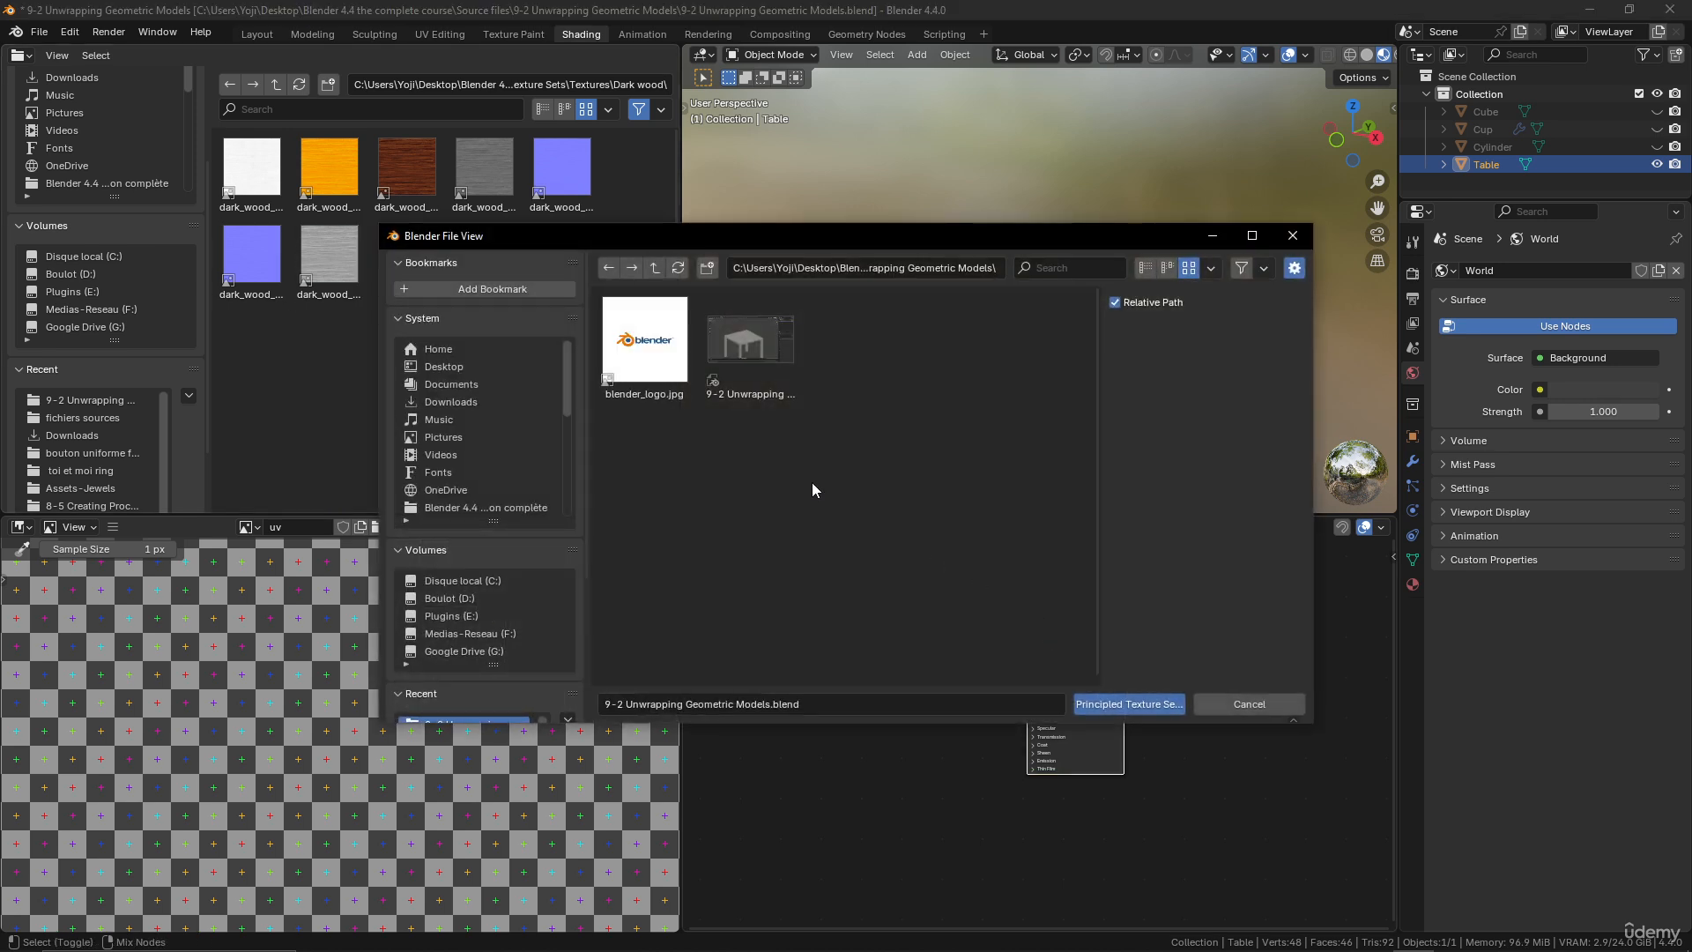
pyautogui.click(1242, 700)
# - Copy the Dark wood folder path, start Principled Texture Setup on the Principled BSDF node and open that folder in its file dialog
pyautogui.click(525, 83)
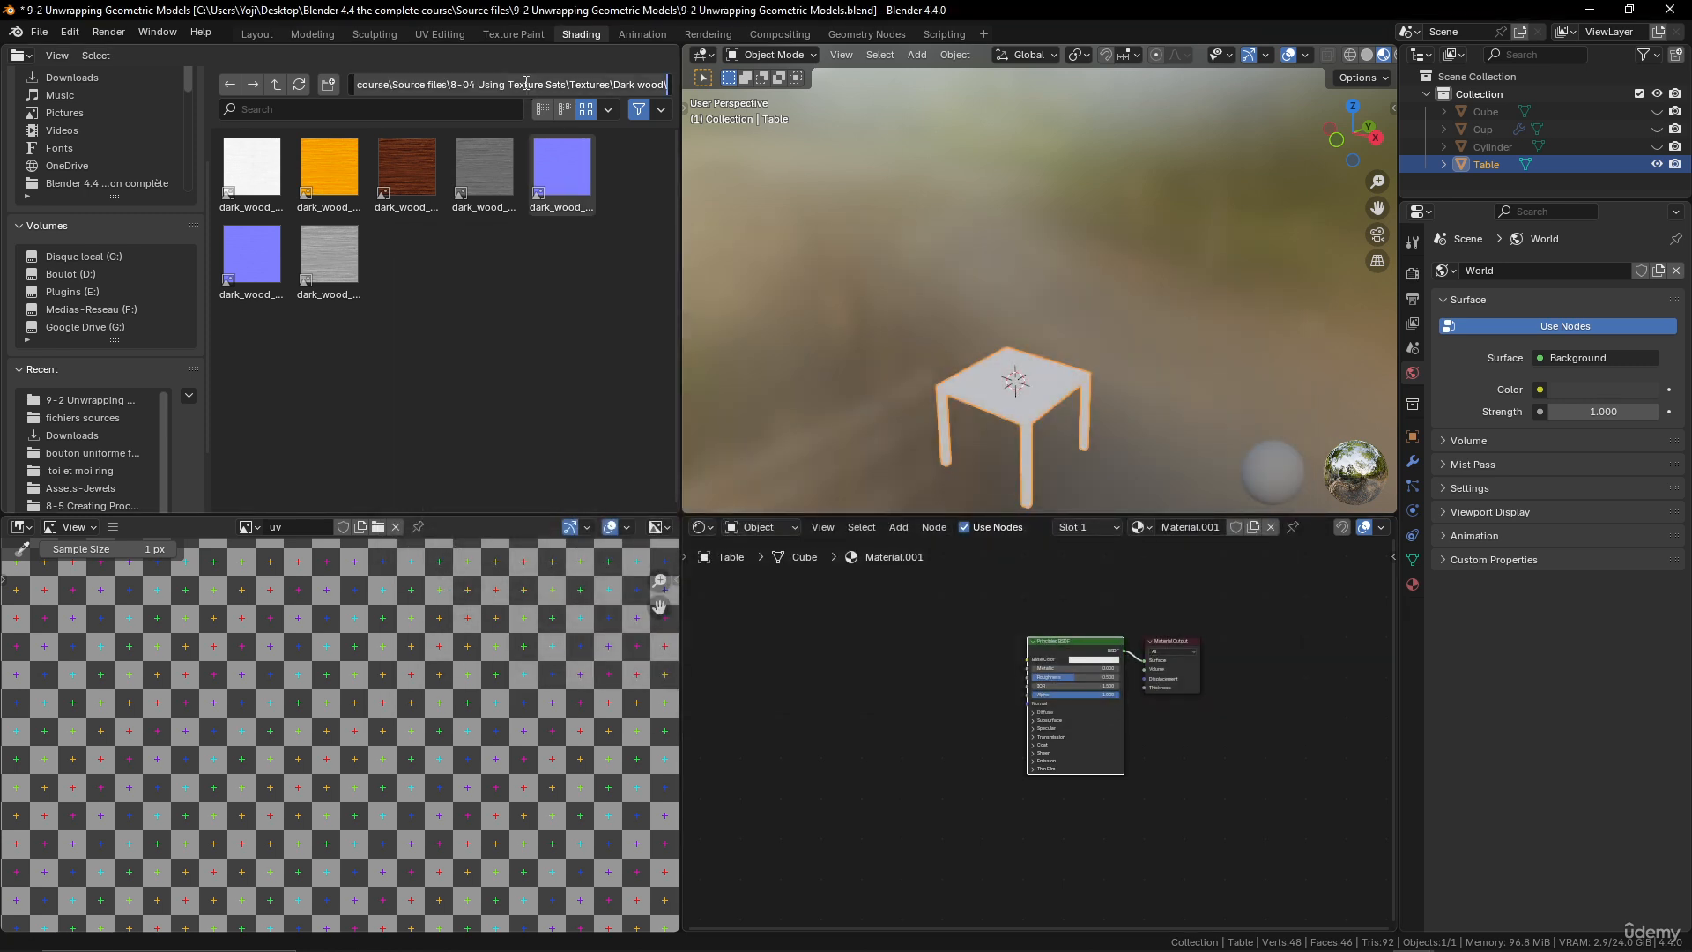
pyautogui.click(1146, 628)
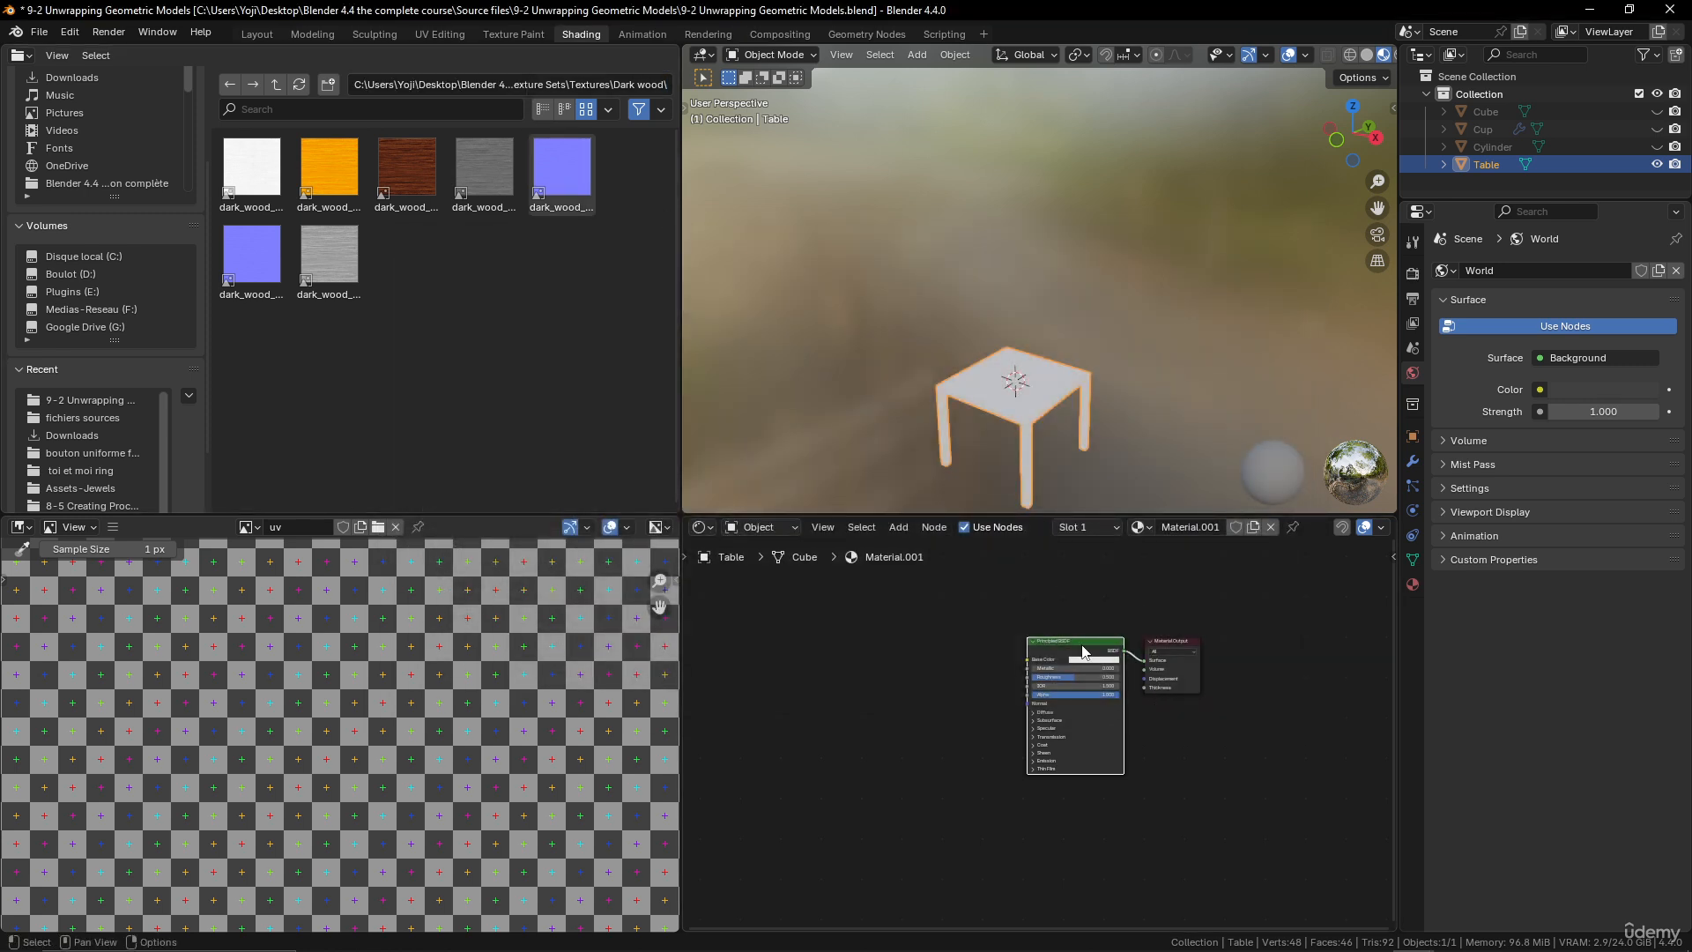
pyautogui.hotkey('ctrl', 'shift', 't')
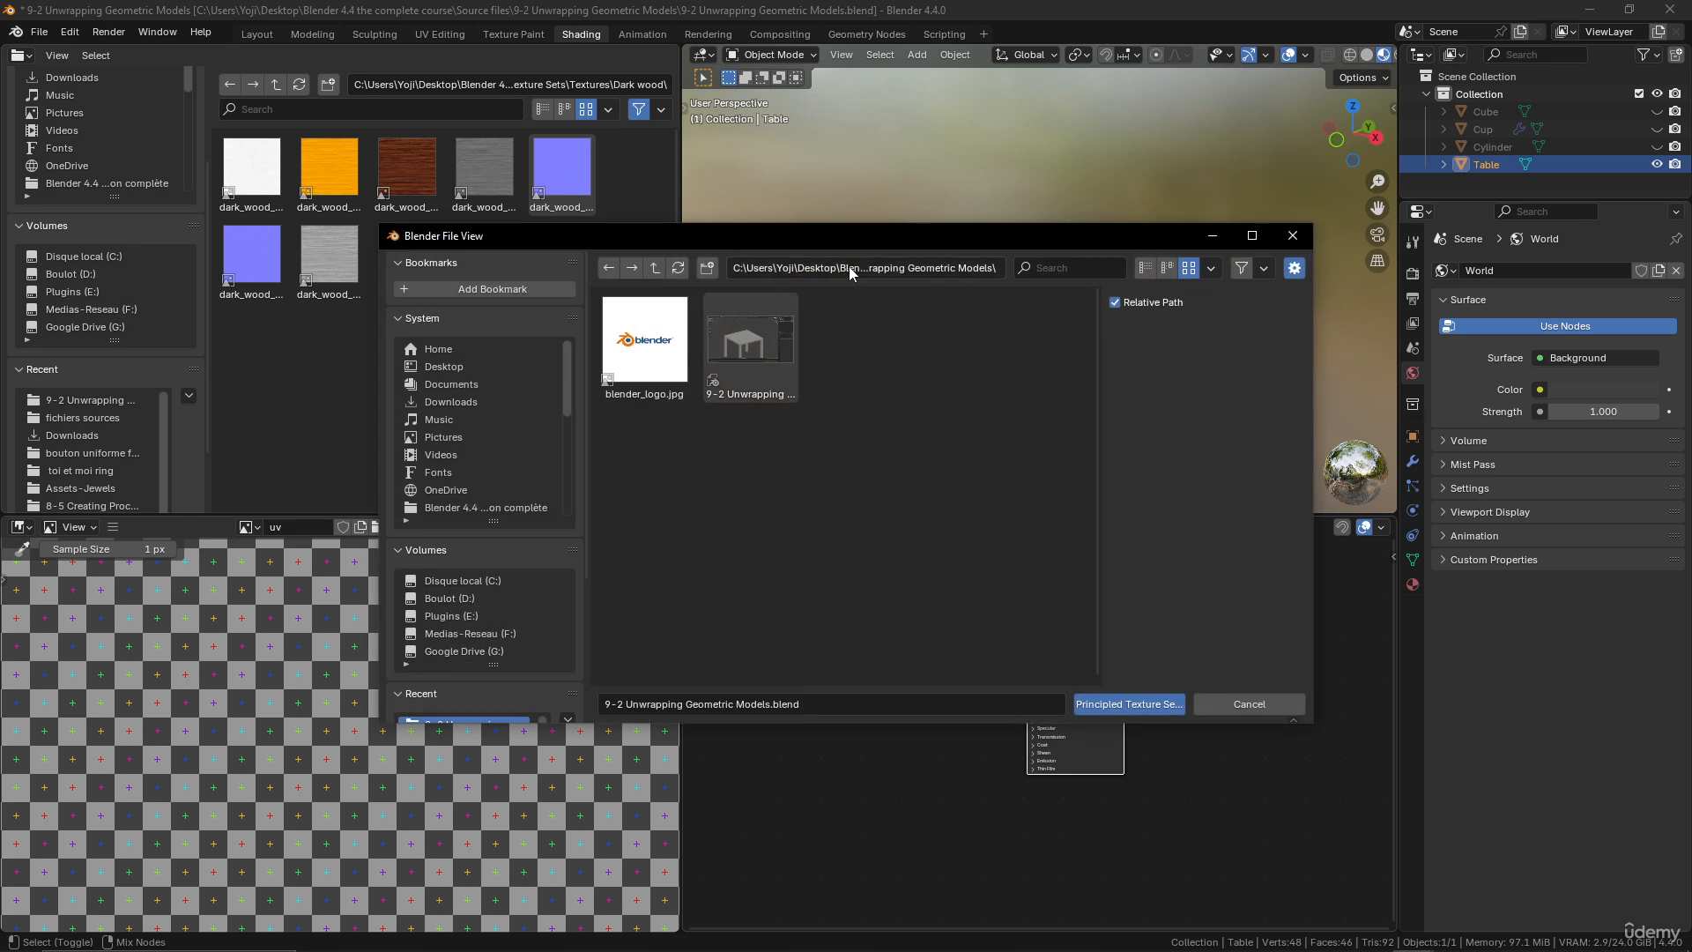
pyautogui.click(859, 268)
pyautogui.write('C:\\Users\\Yoji\\Desktop\\Blender 4.4 the complete course\\Source files\\8-04 Using Texture Sets\\Textures\\Dark wood\\')
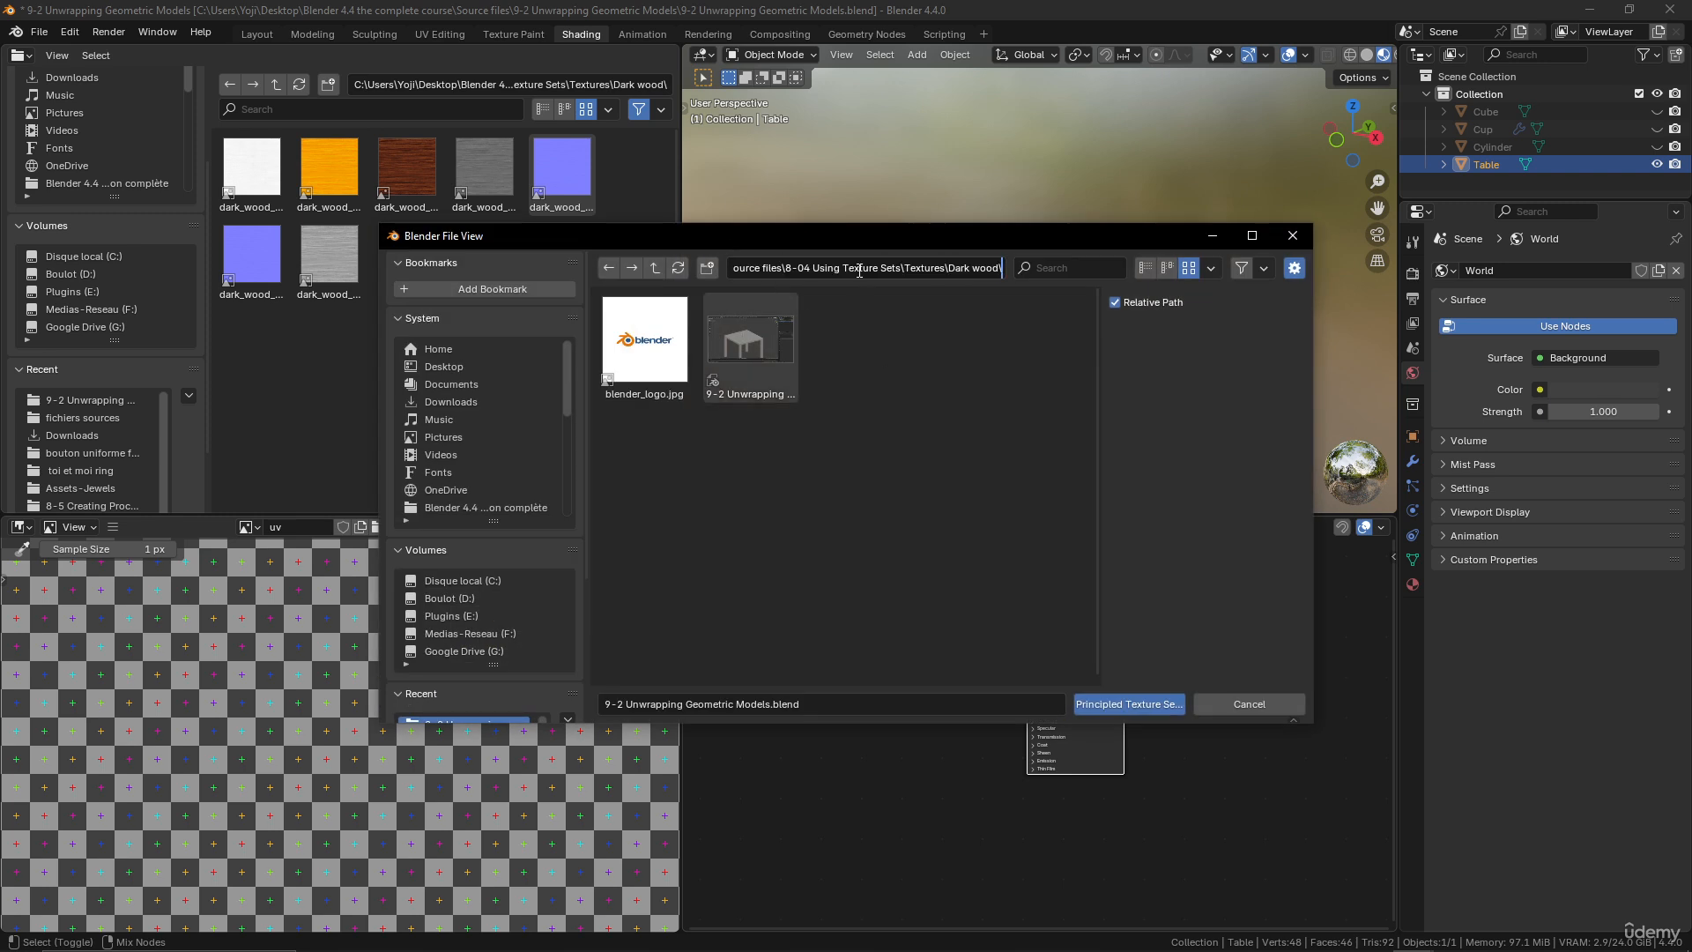
pyautogui.press('Return')
# - Load dark_wood_diff_2k.jpg, dark_wood_nor_gl_2k.jpg and dark_wood_rough_2k.jpg as the table material's texture set and inspect the textured table
pyautogui.click(974, 352)
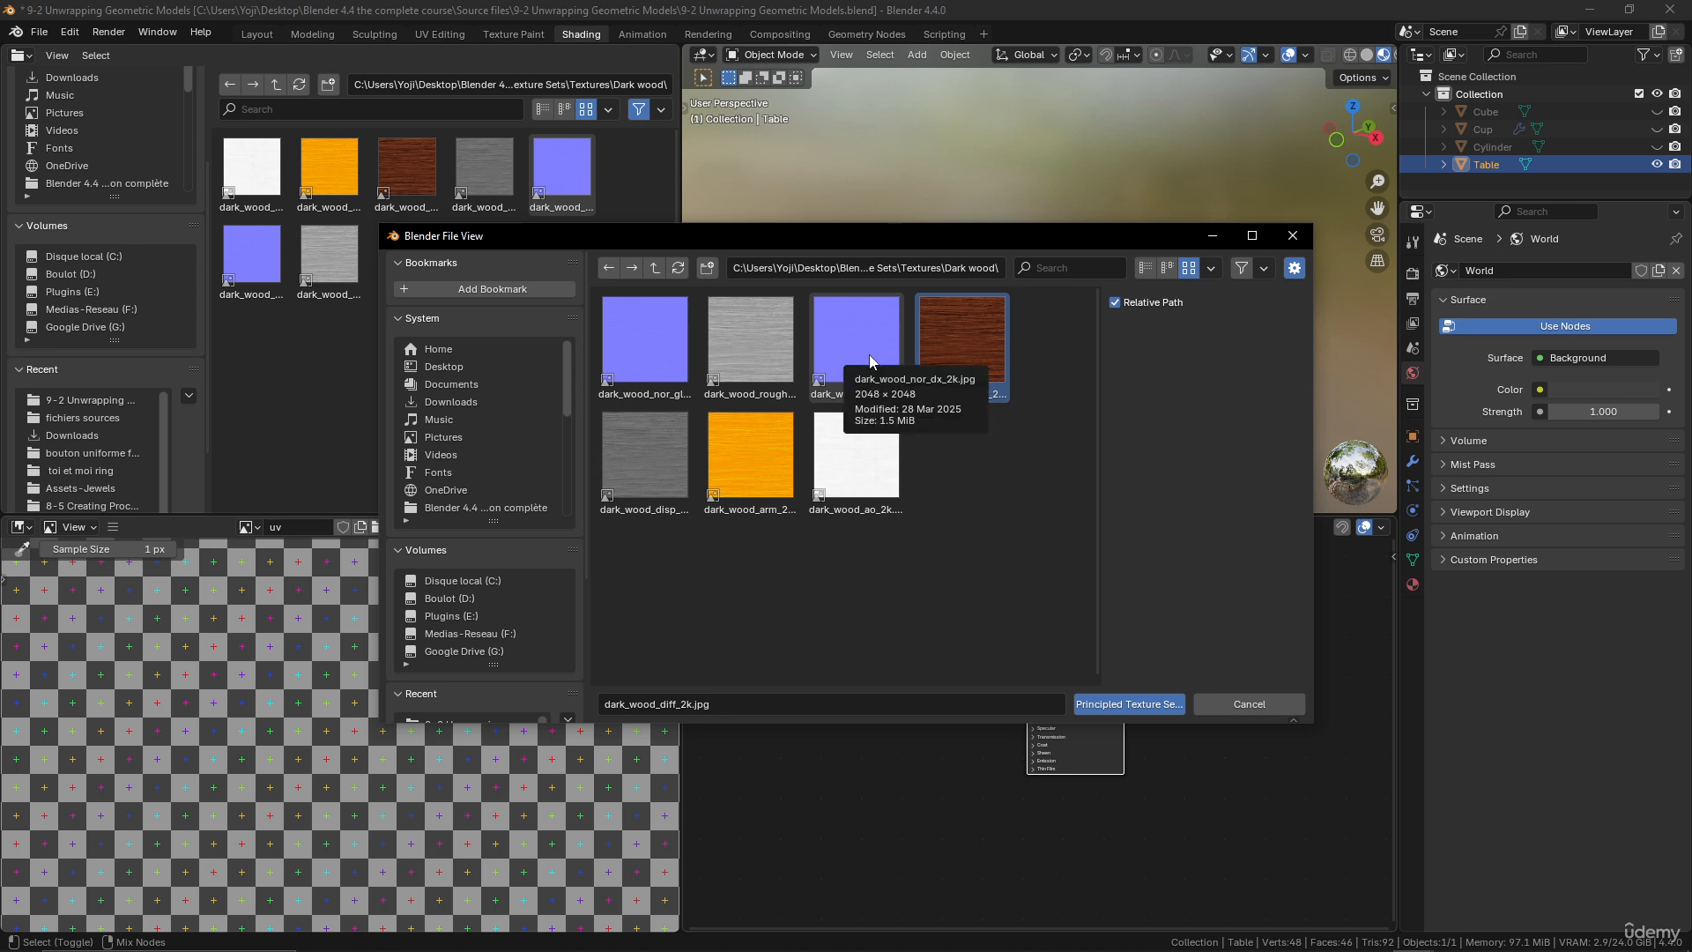
pyautogui.keyDown('ctrl'); pyautogui.click(657, 342); pyautogui.keyUp('ctrl')
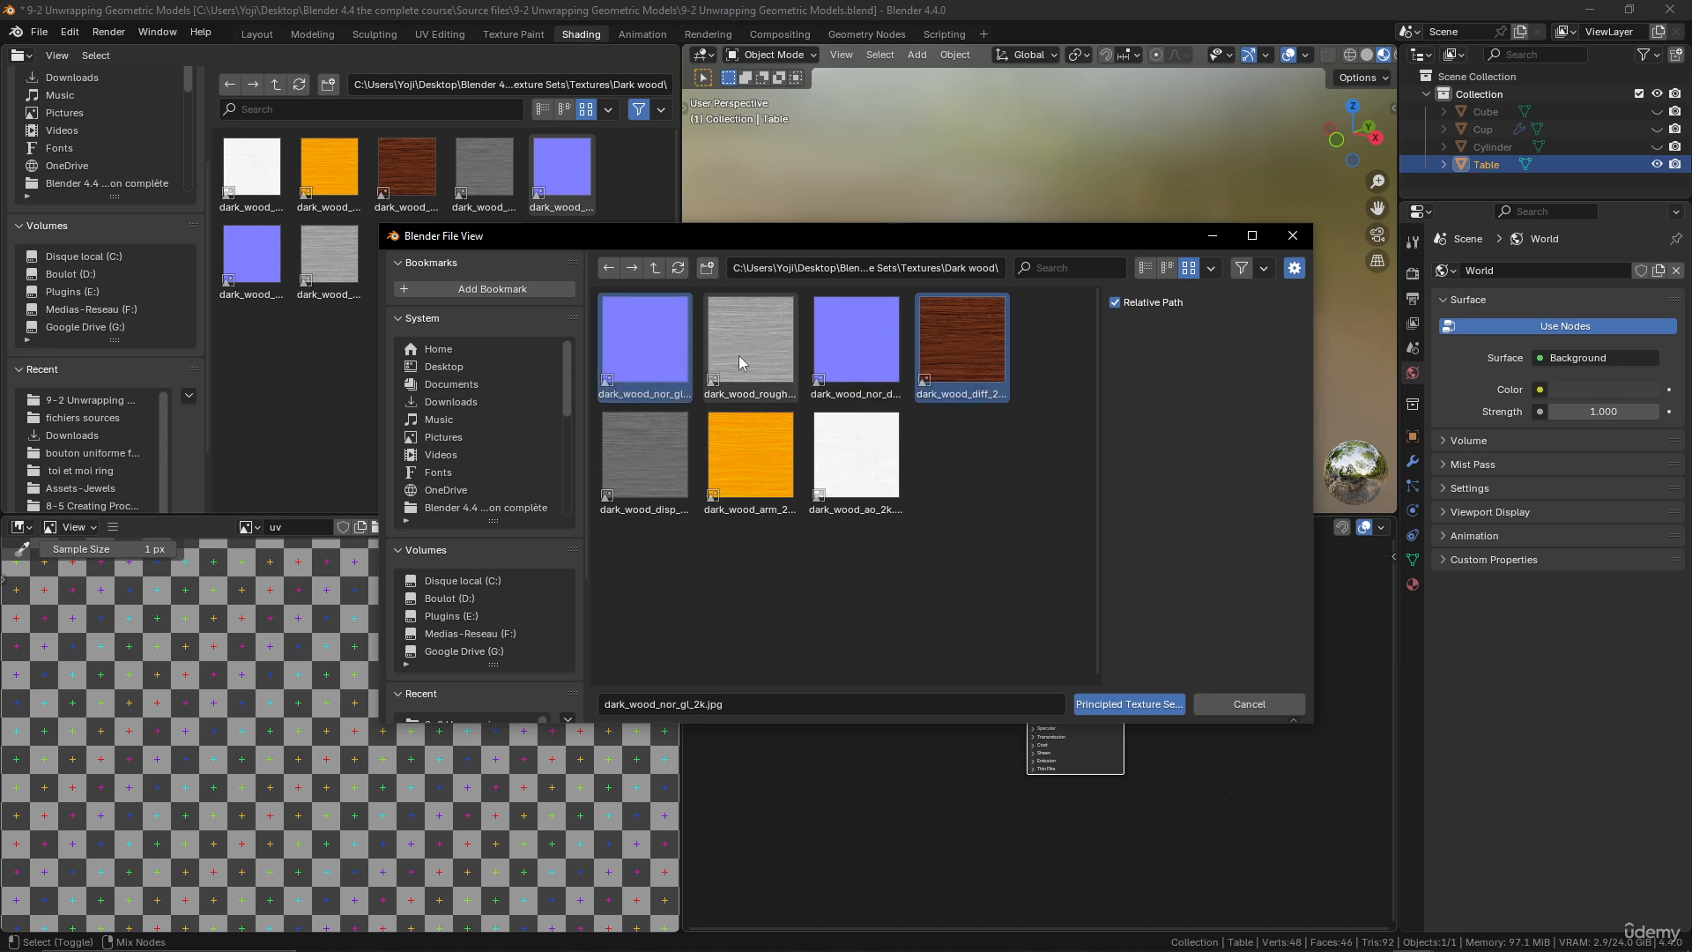
pyautogui.keyDown('ctrl'); pyautogui.click(744, 343); pyautogui.keyUp('ctrl')
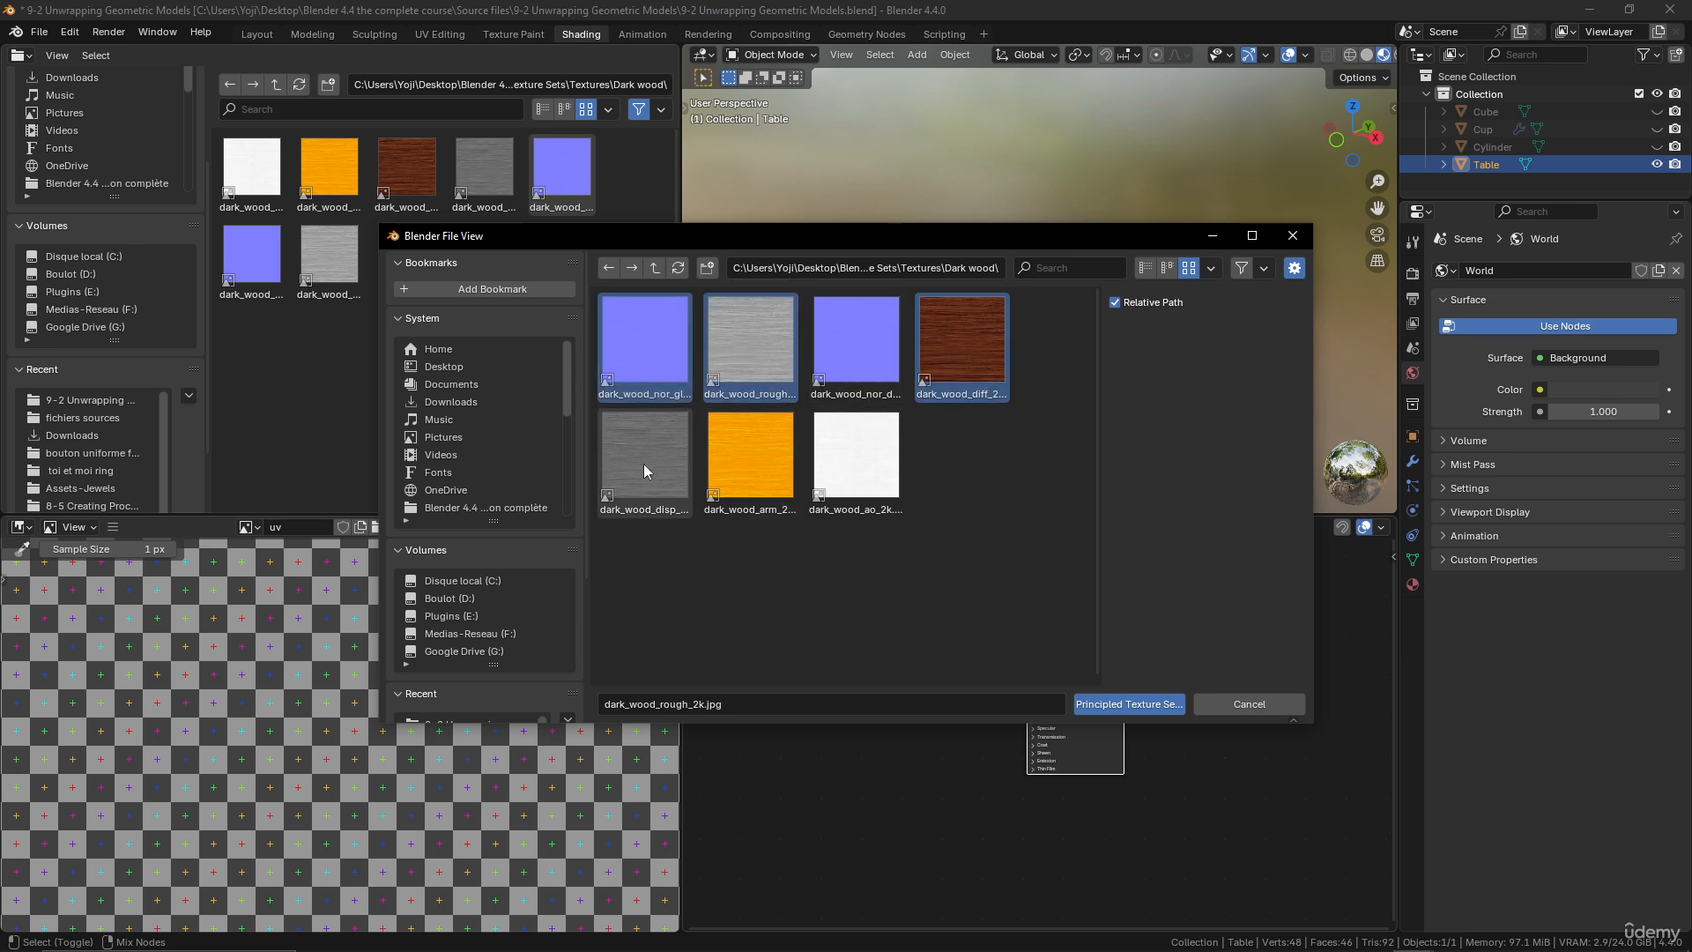
pyautogui.click(1157, 705)
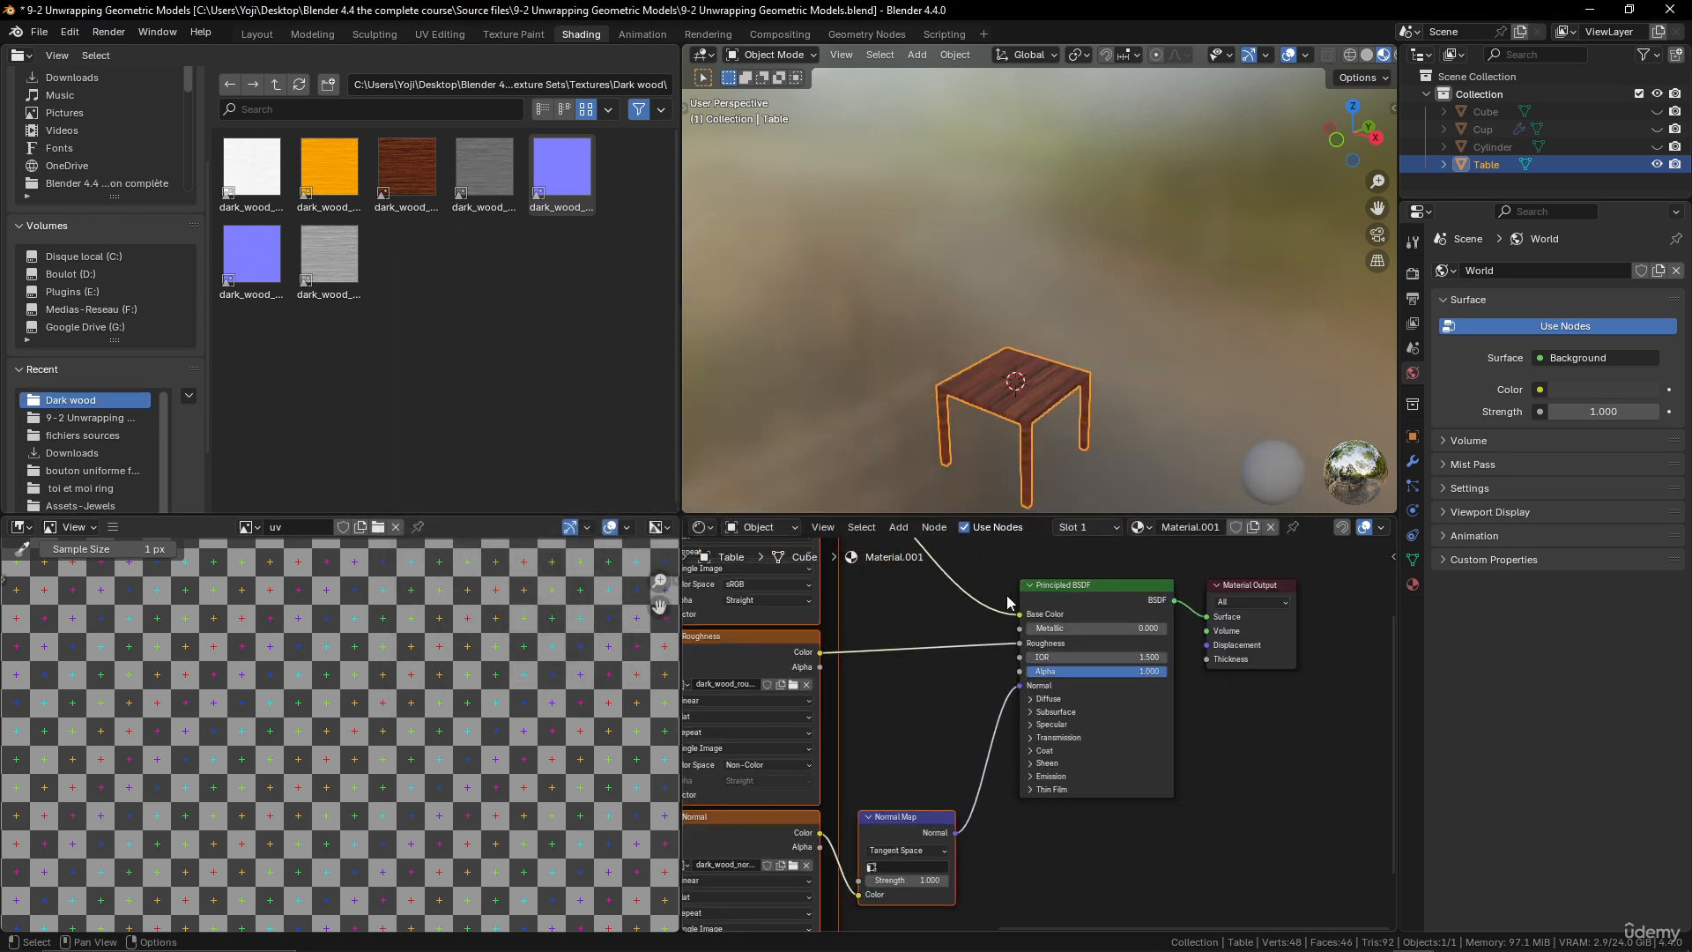
pyautogui.moveTo(1065, 432); pyautogui.dragTo(1070, 362, button='middle')
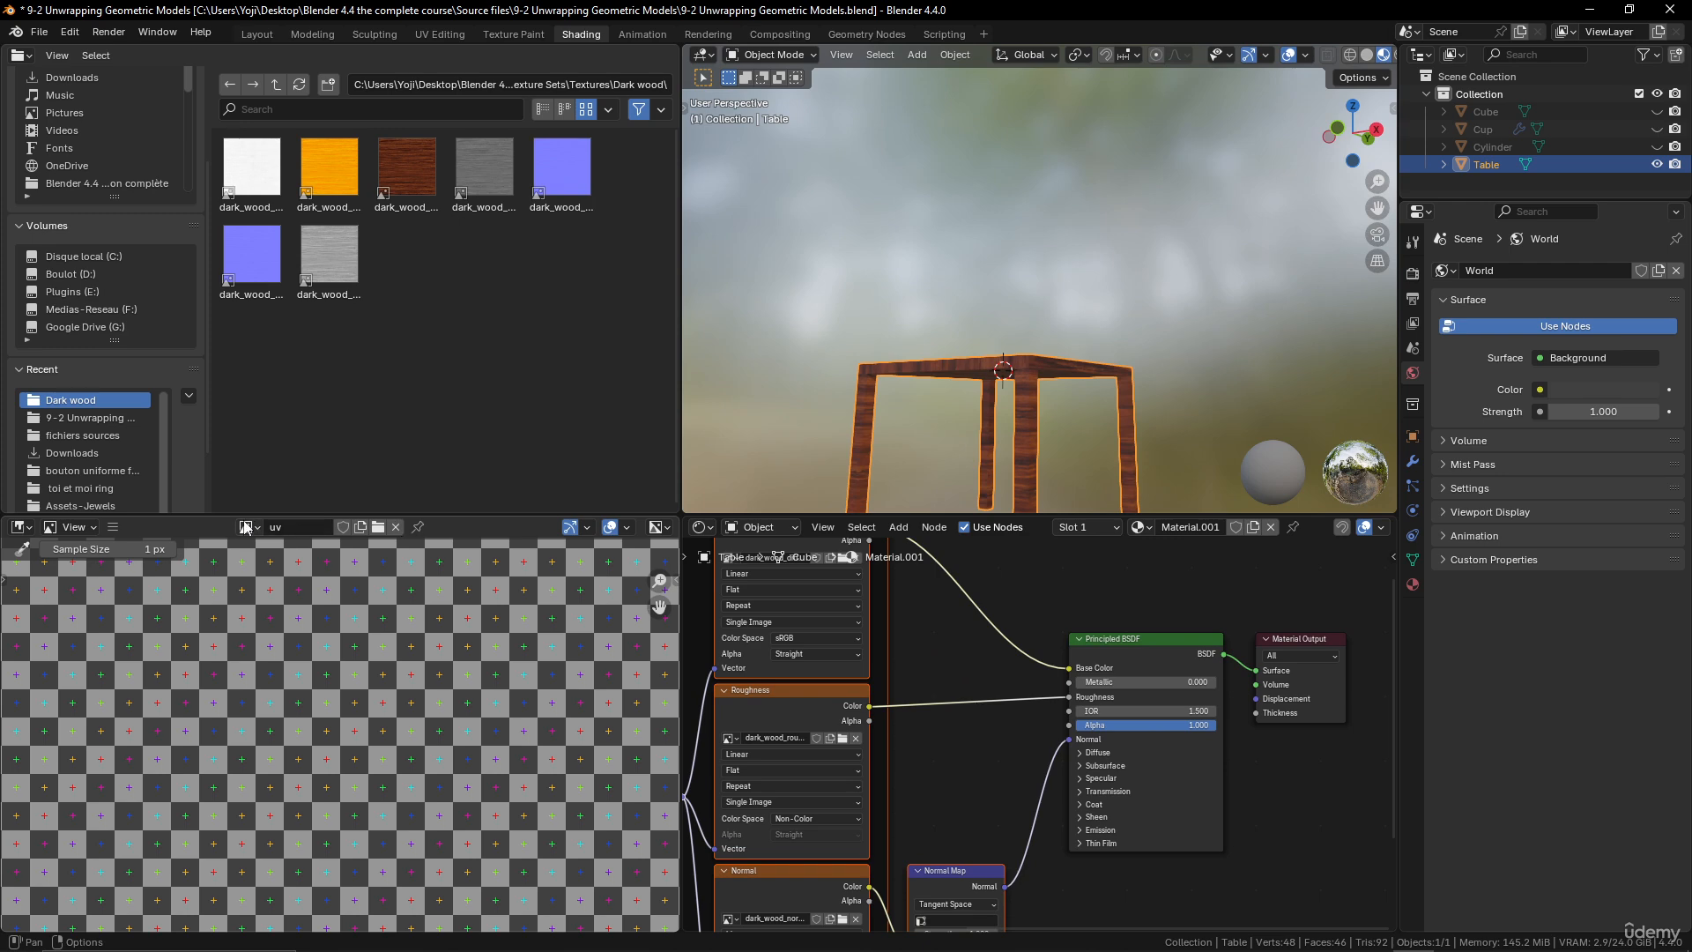
# - Return to the UV Editing workspace, view the UV layout over the wood texture and set the 3D viewport to Material Preview shading
pyautogui.click(448, 34)
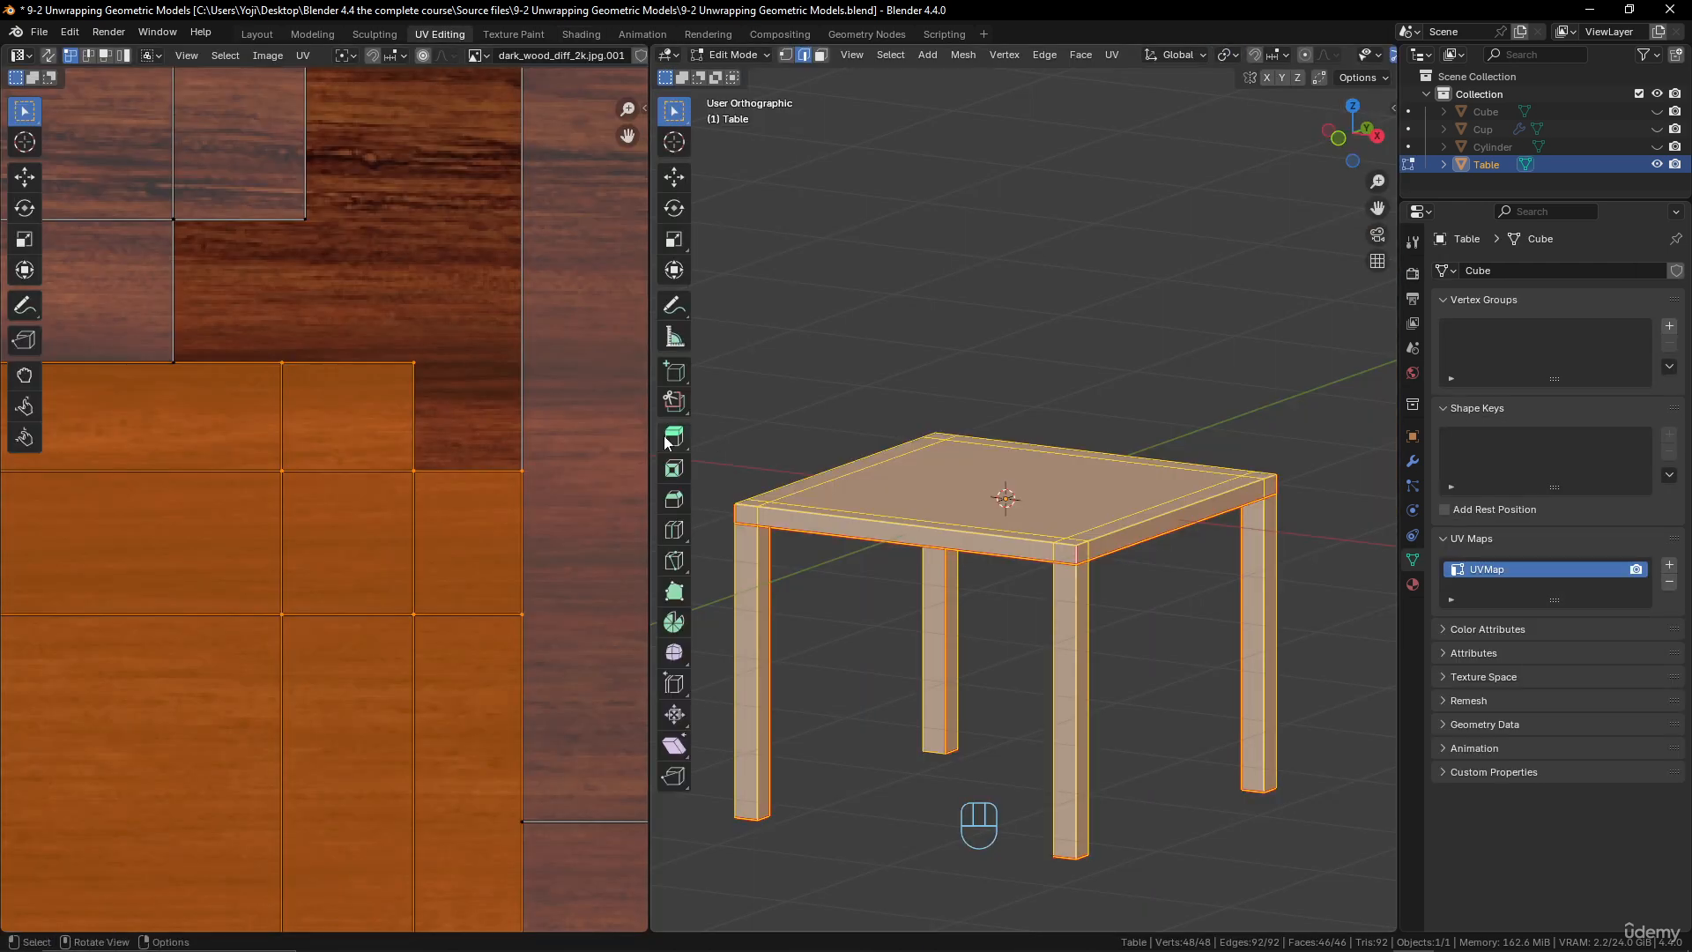
pyautogui.scroll(2, 475, 351)
pyautogui.scroll(-6, 474, 351)
pyautogui.scroll(3, 470, 291)
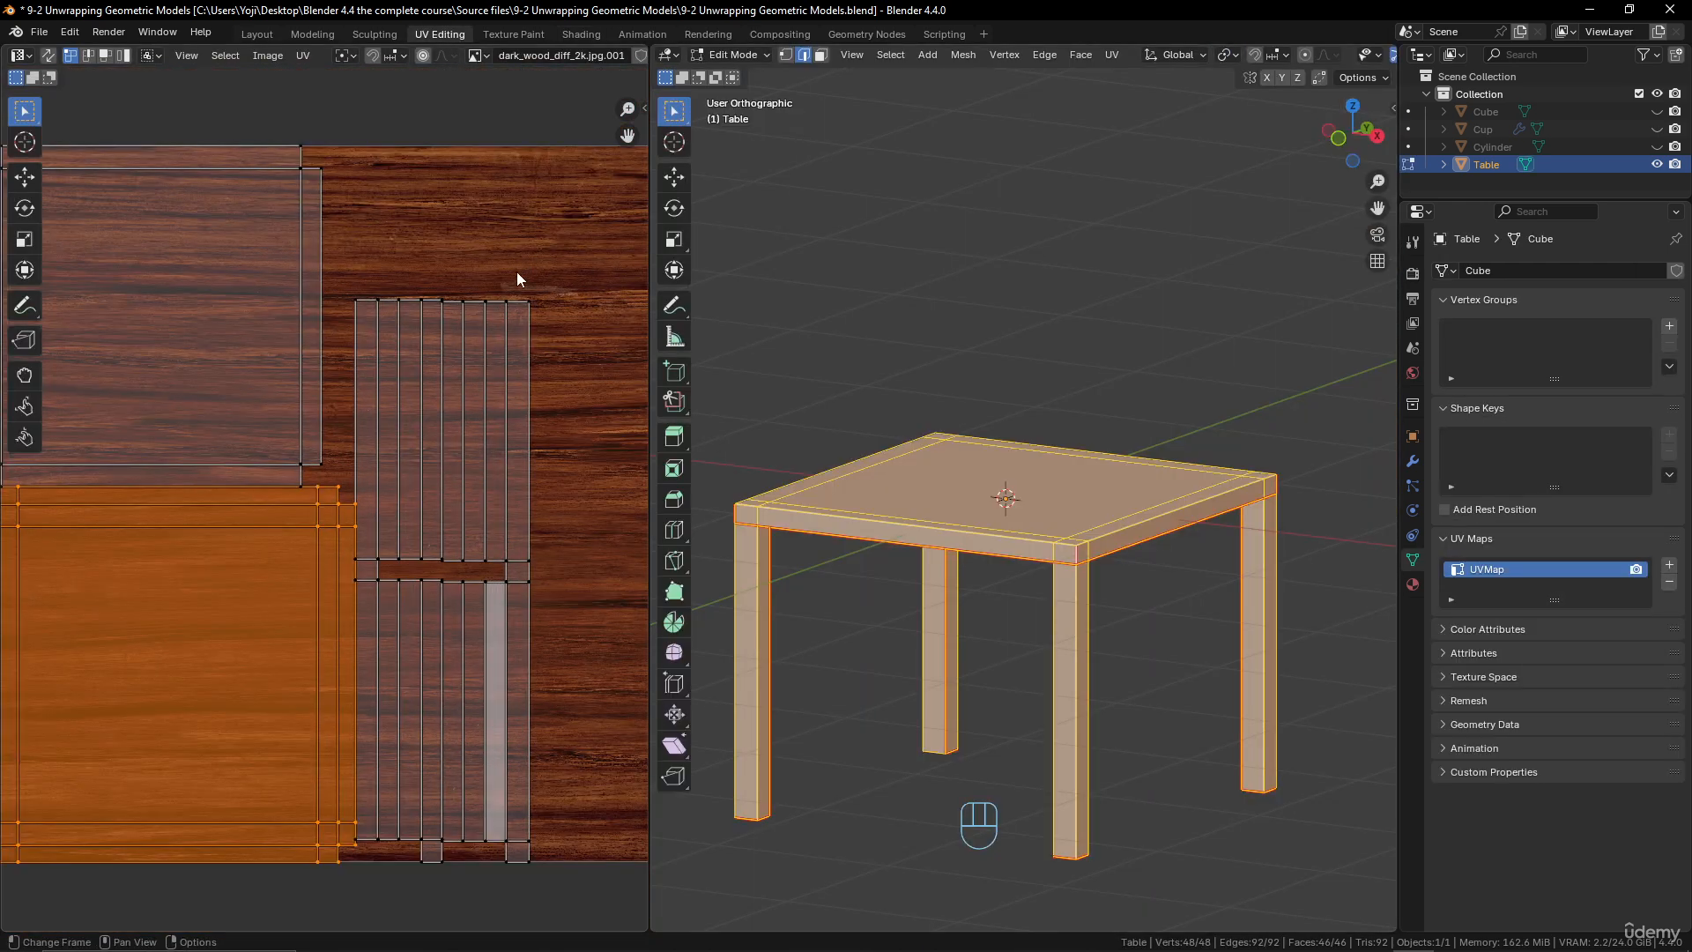
pyautogui.scroll(-1, 523, 306)
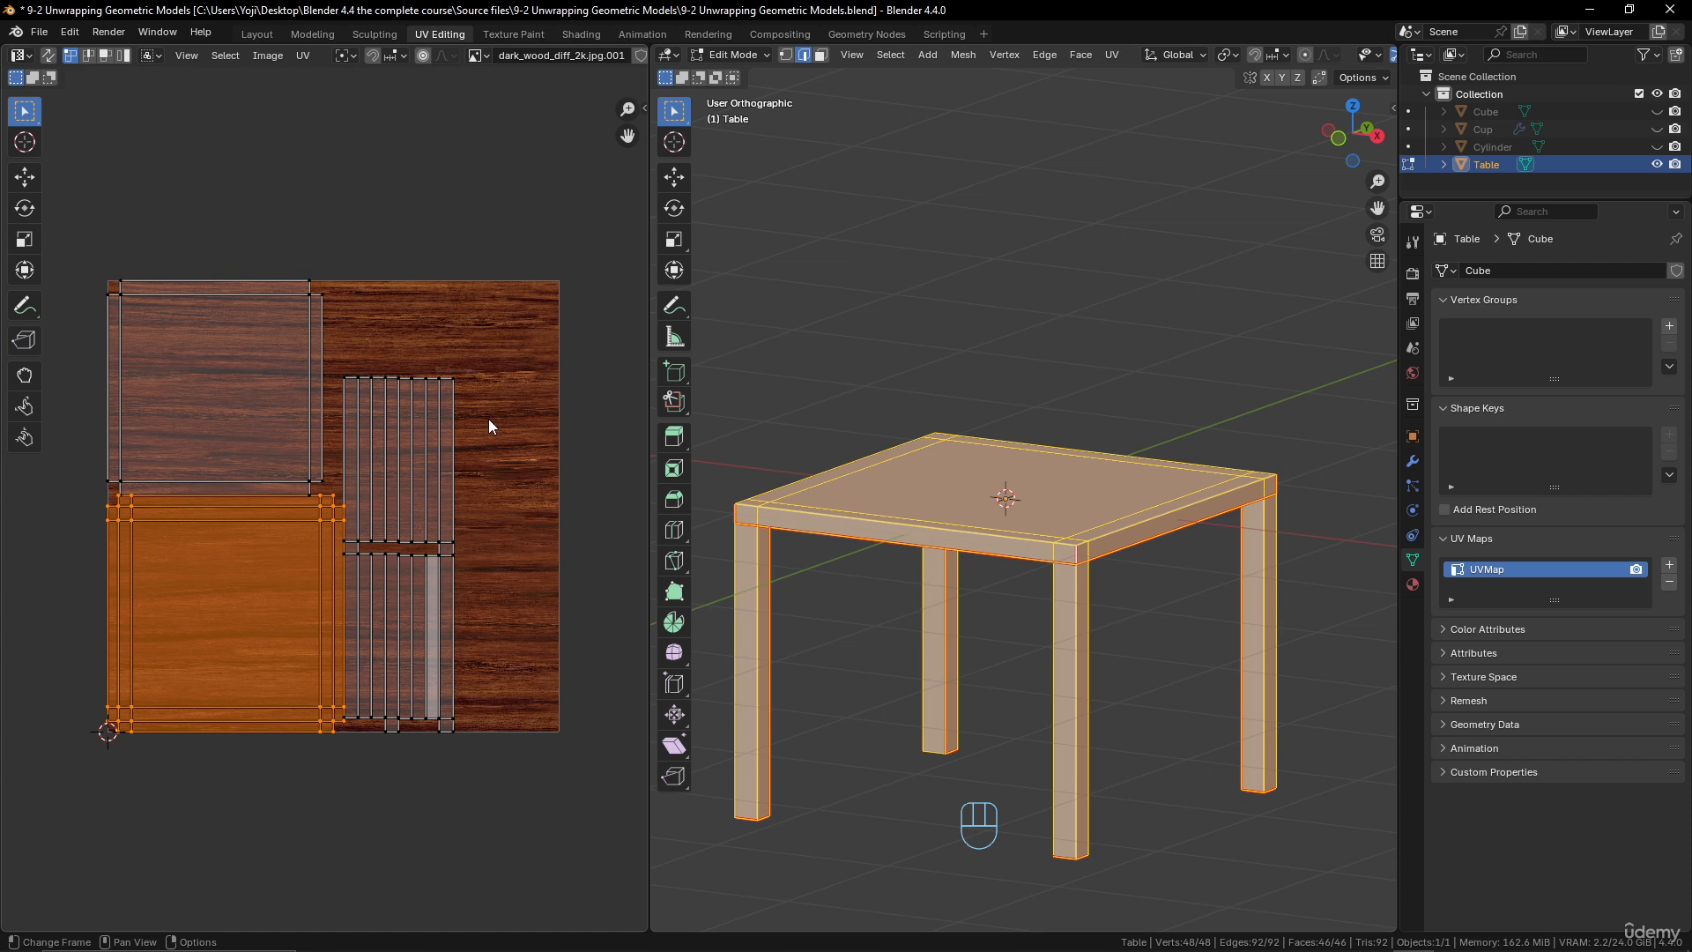
pyautogui.scroll(-5, 1298, 65)
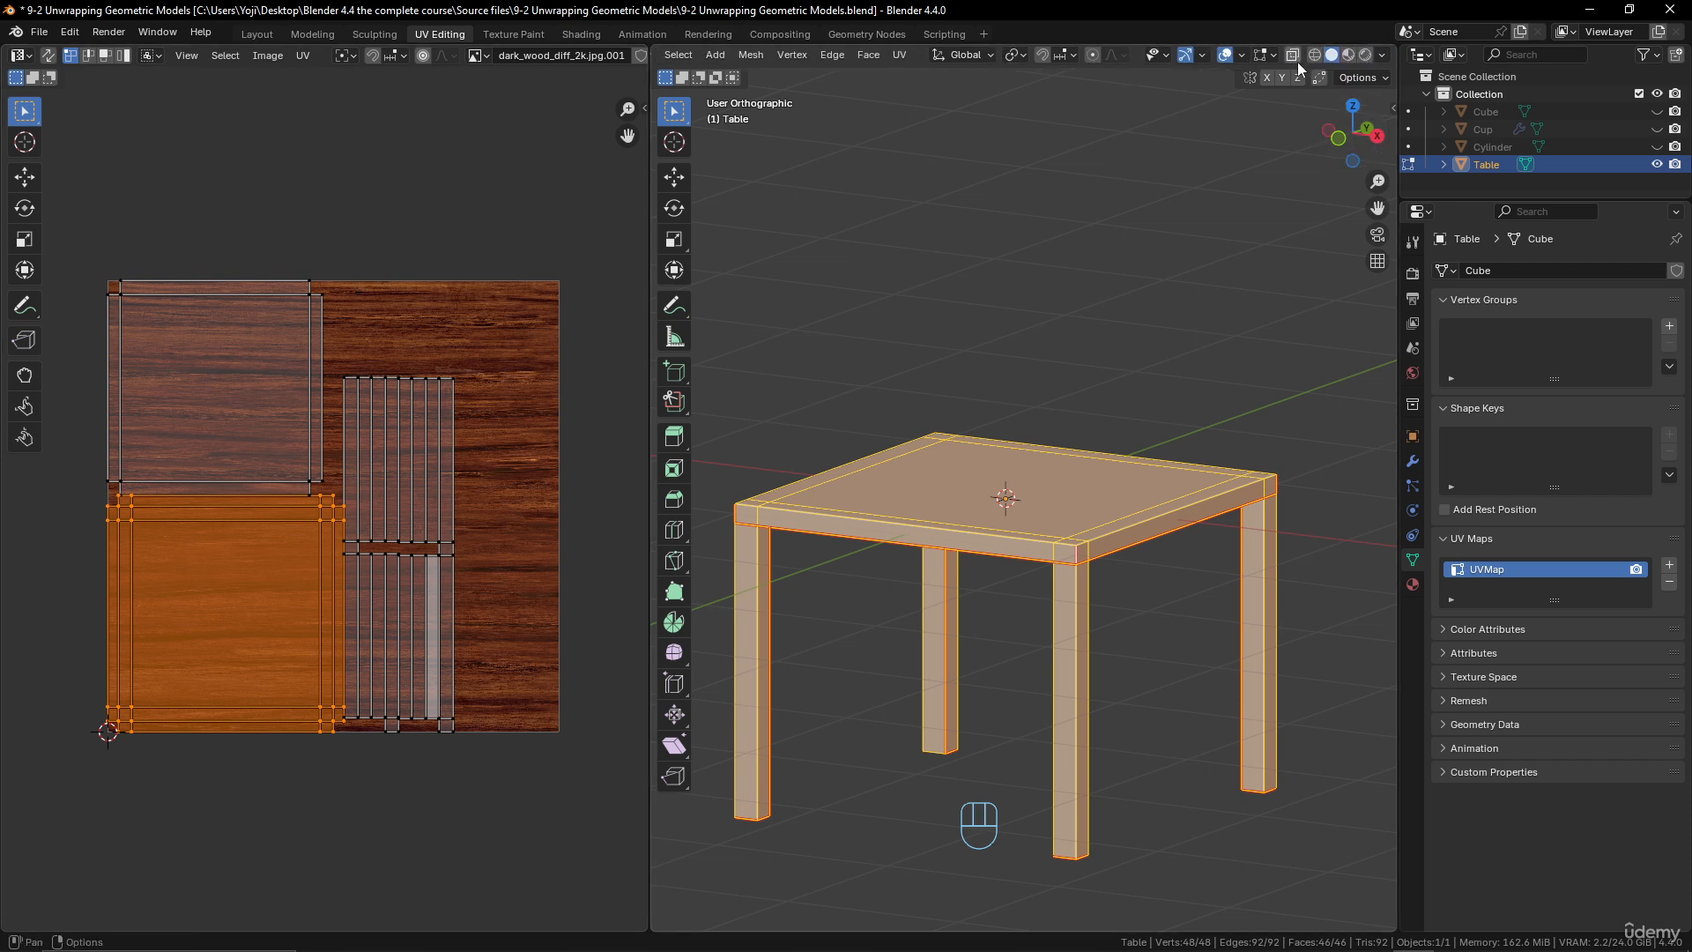
pyautogui.click(1349, 55)
pyautogui.scroll(2, 1083, 513)
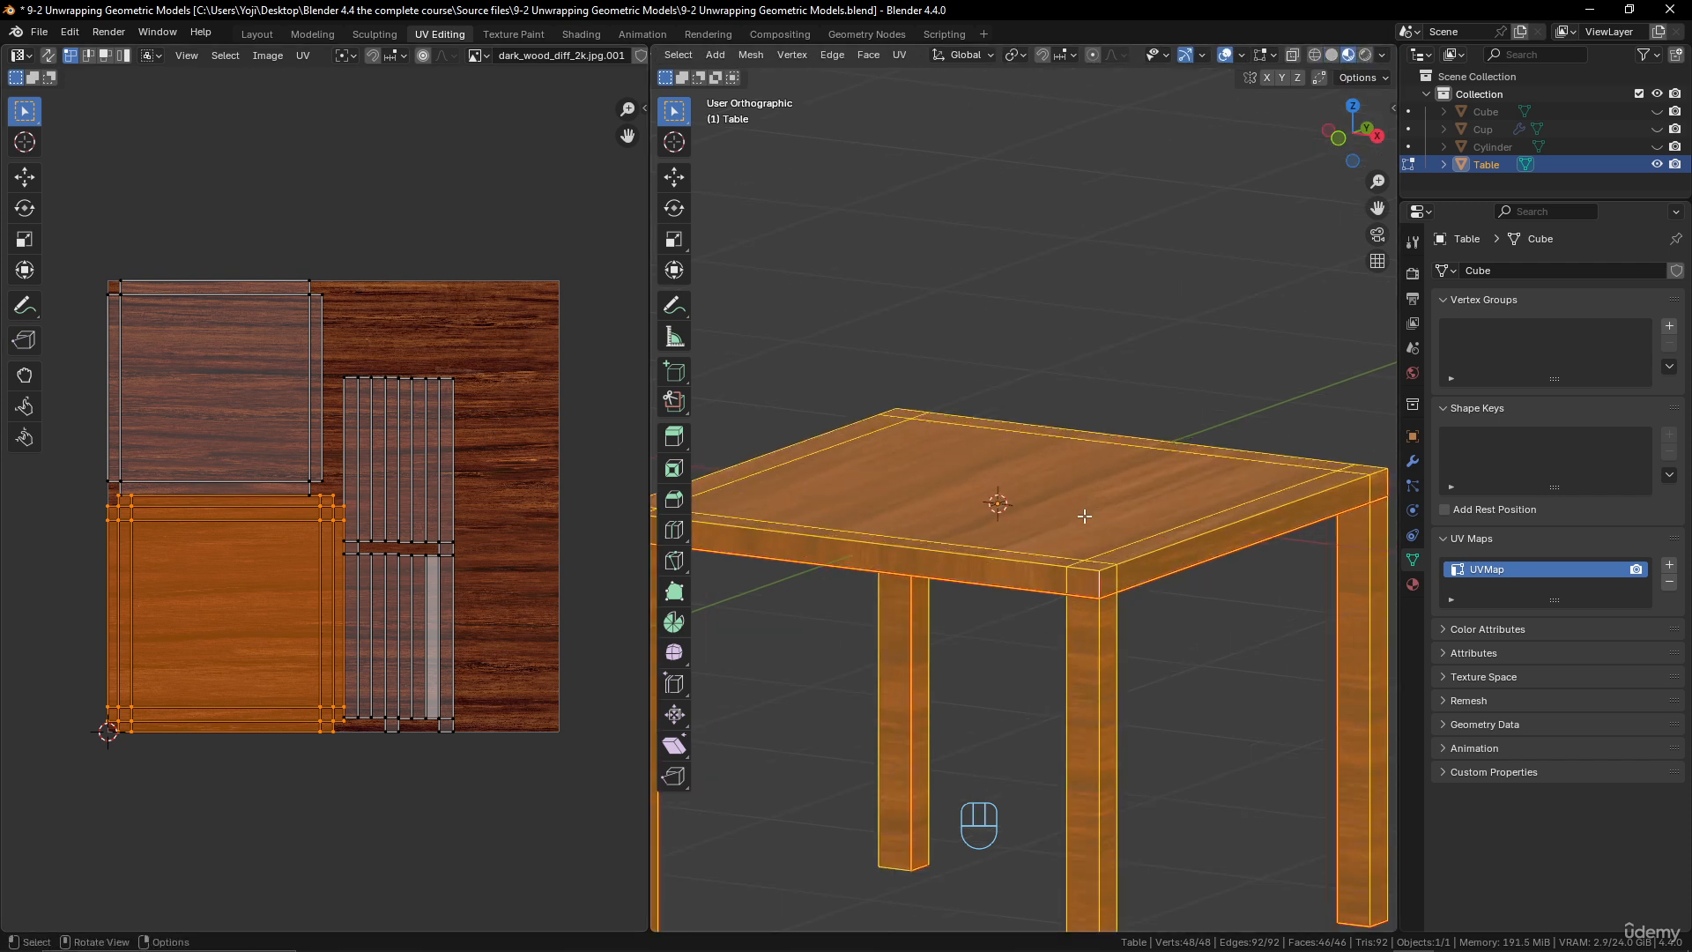
# - Check the wood grain on the table in Object Mode, and rotate the upper-right table-leg UV island 90° in Edit Mode
pyautogui.keyDown('shift'); pyautogui.moveTo(1084, 516); pyautogui.dragTo(994, 426, button='middle'); pyautogui.keyUp('shift')
pyautogui.press('Tab')
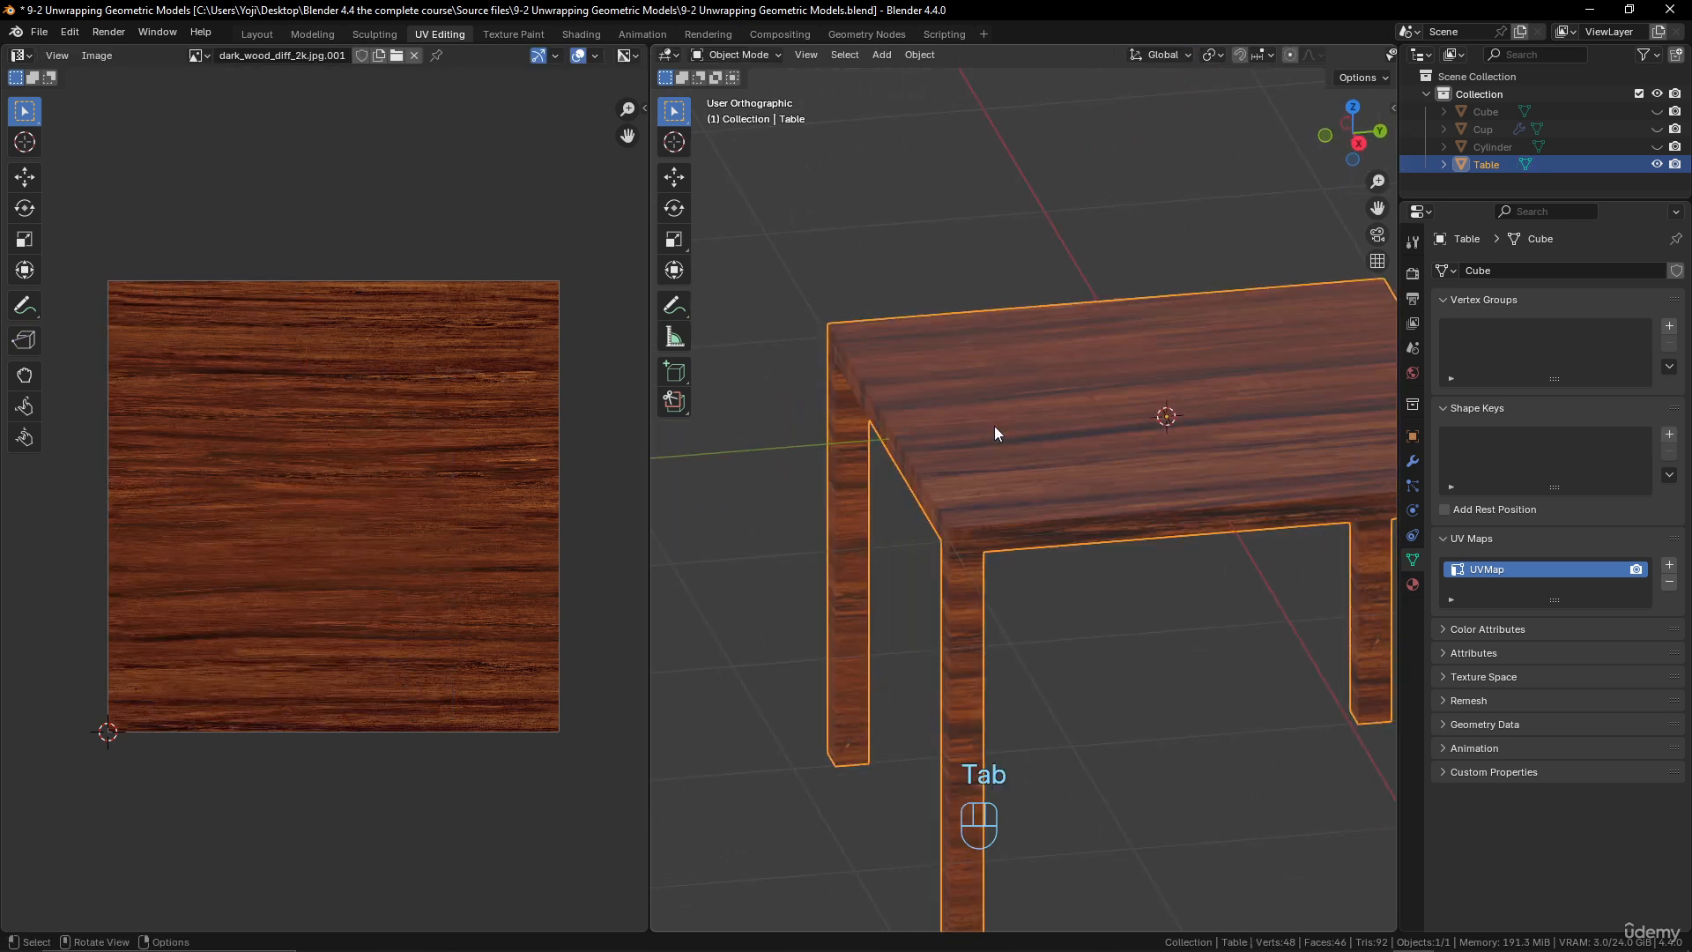
pyautogui.moveTo(1007, 525); pyautogui.dragTo(996, 354, button='middle')
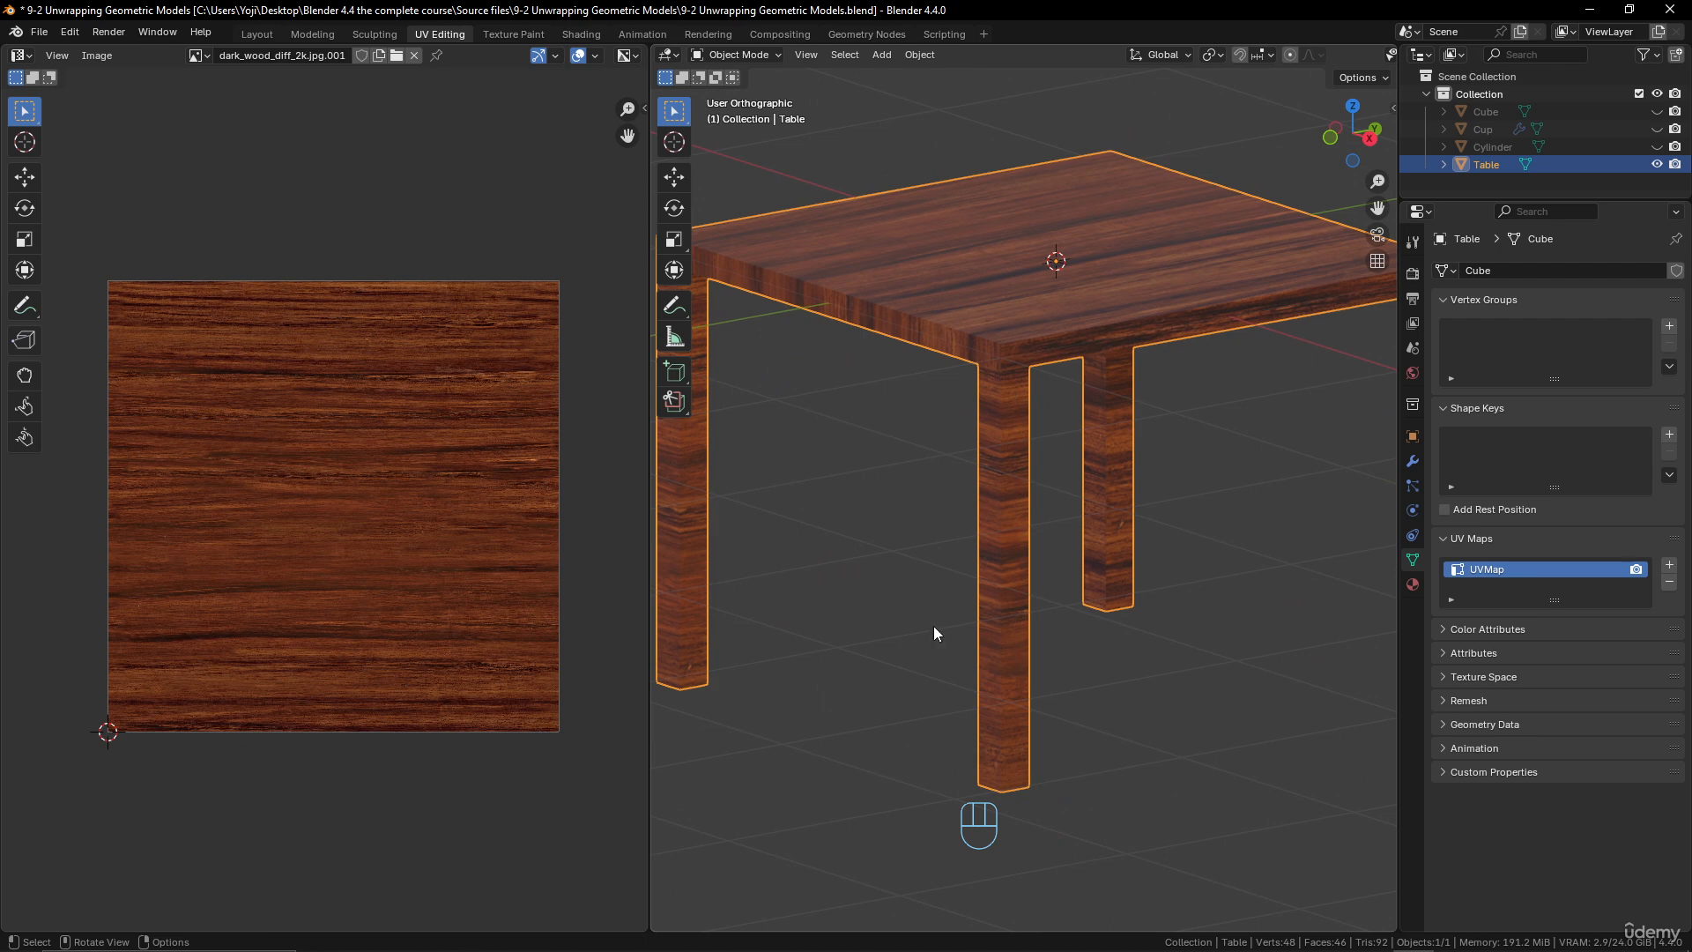
pyautogui.scroll(-3, 1130, 547)
pyautogui.scroll(1, 1121, 451)
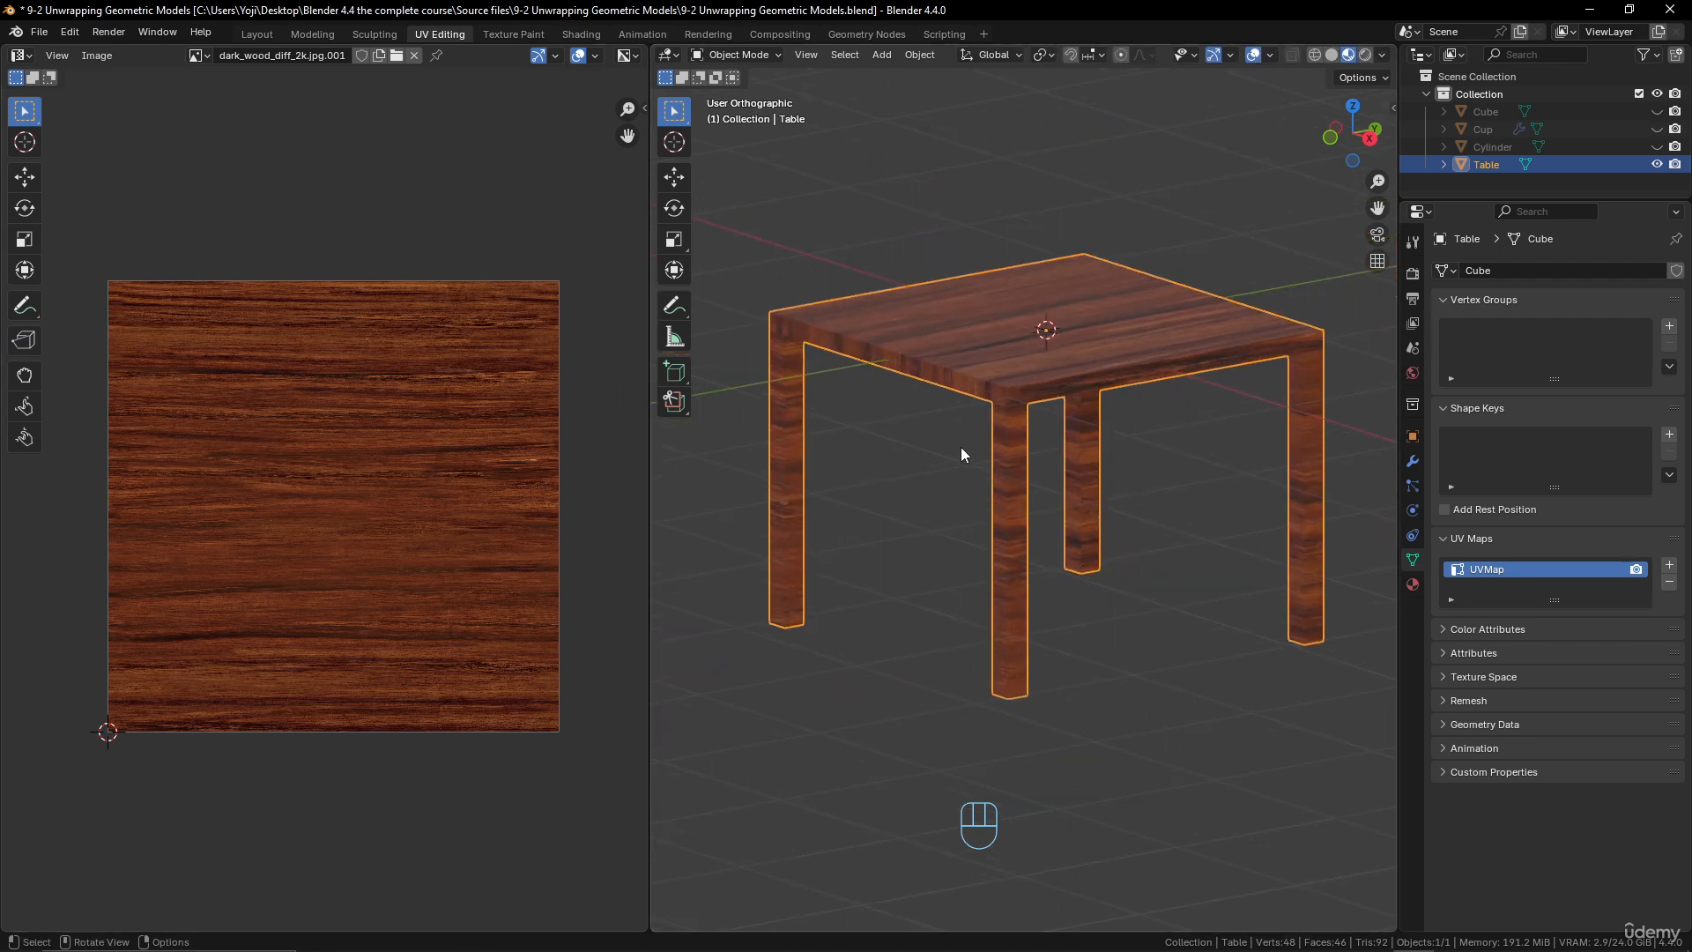
pyautogui.press('Tab')
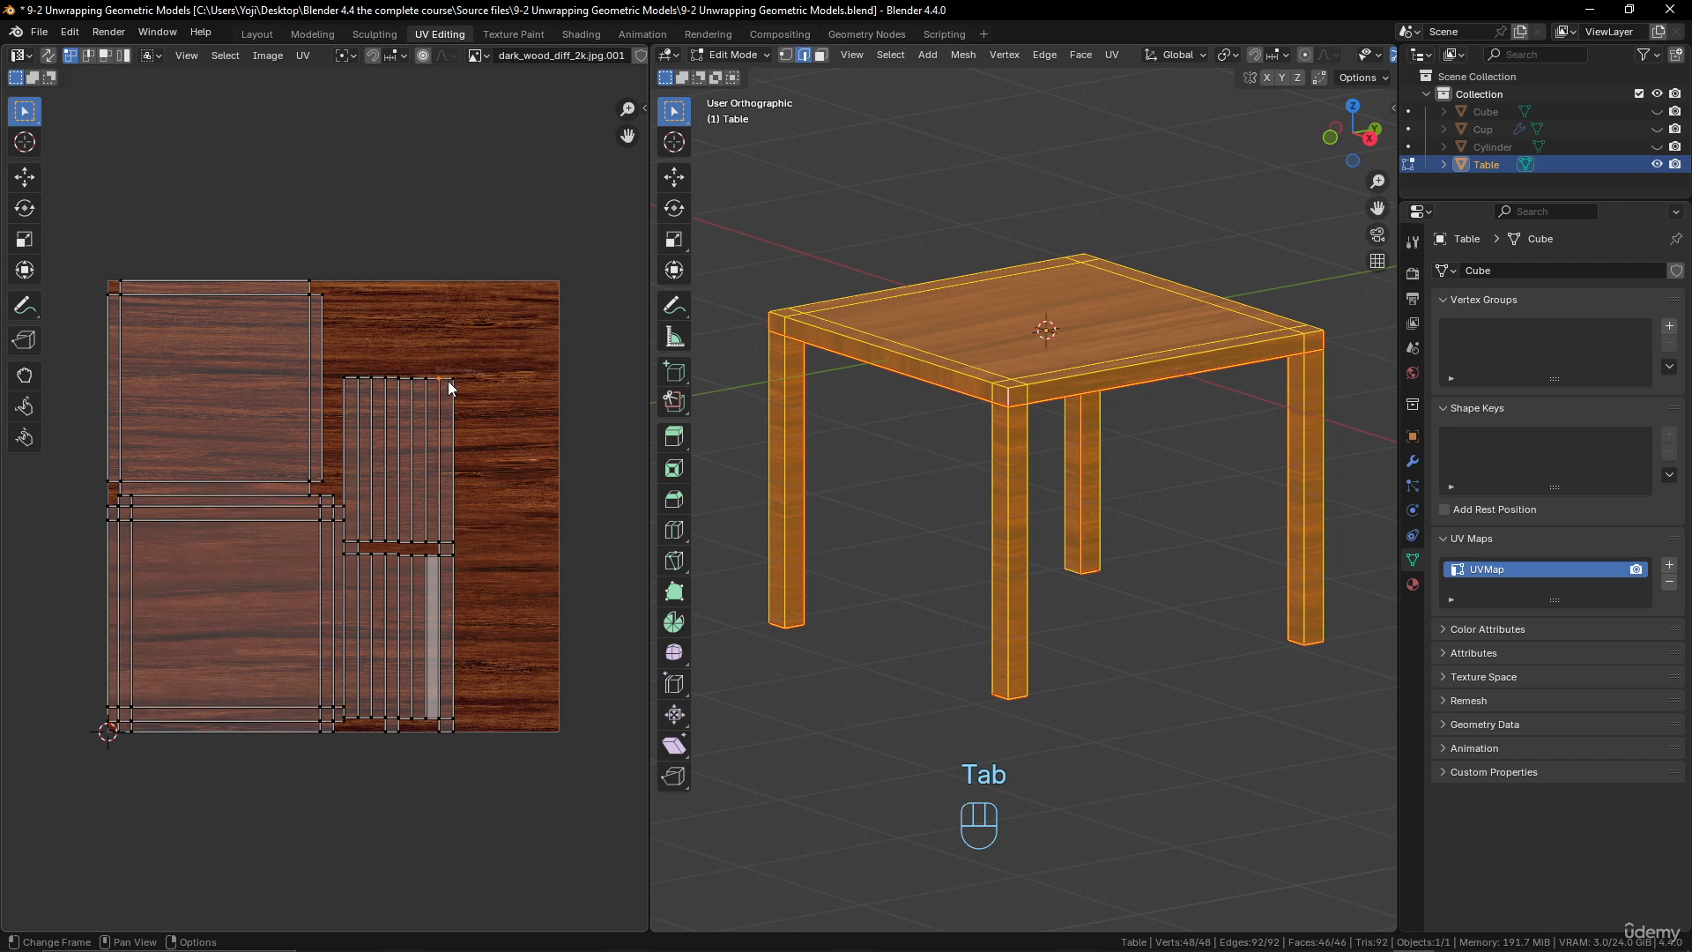
pyautogui.press('l')
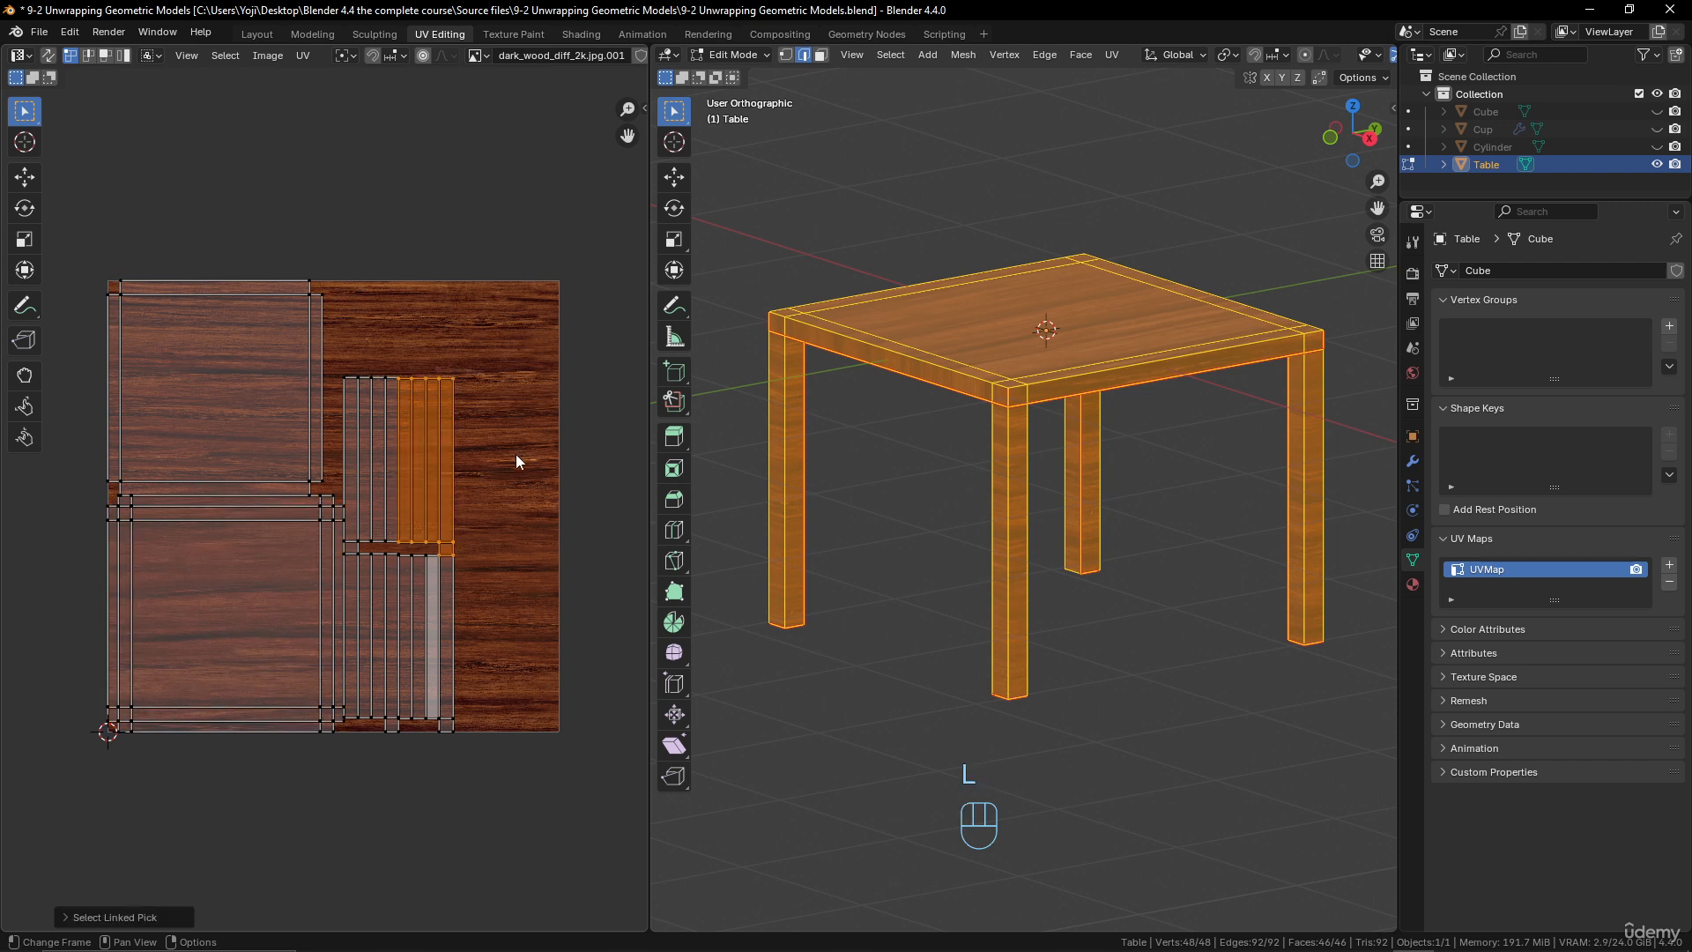
pyautogui.keyDown('shift'); pyautogui.moveTo(515, 453); pyautogui.dragTo(485, 458, button='middle'); pyautogui.keyUp('shift')
pyautogui.press('r')
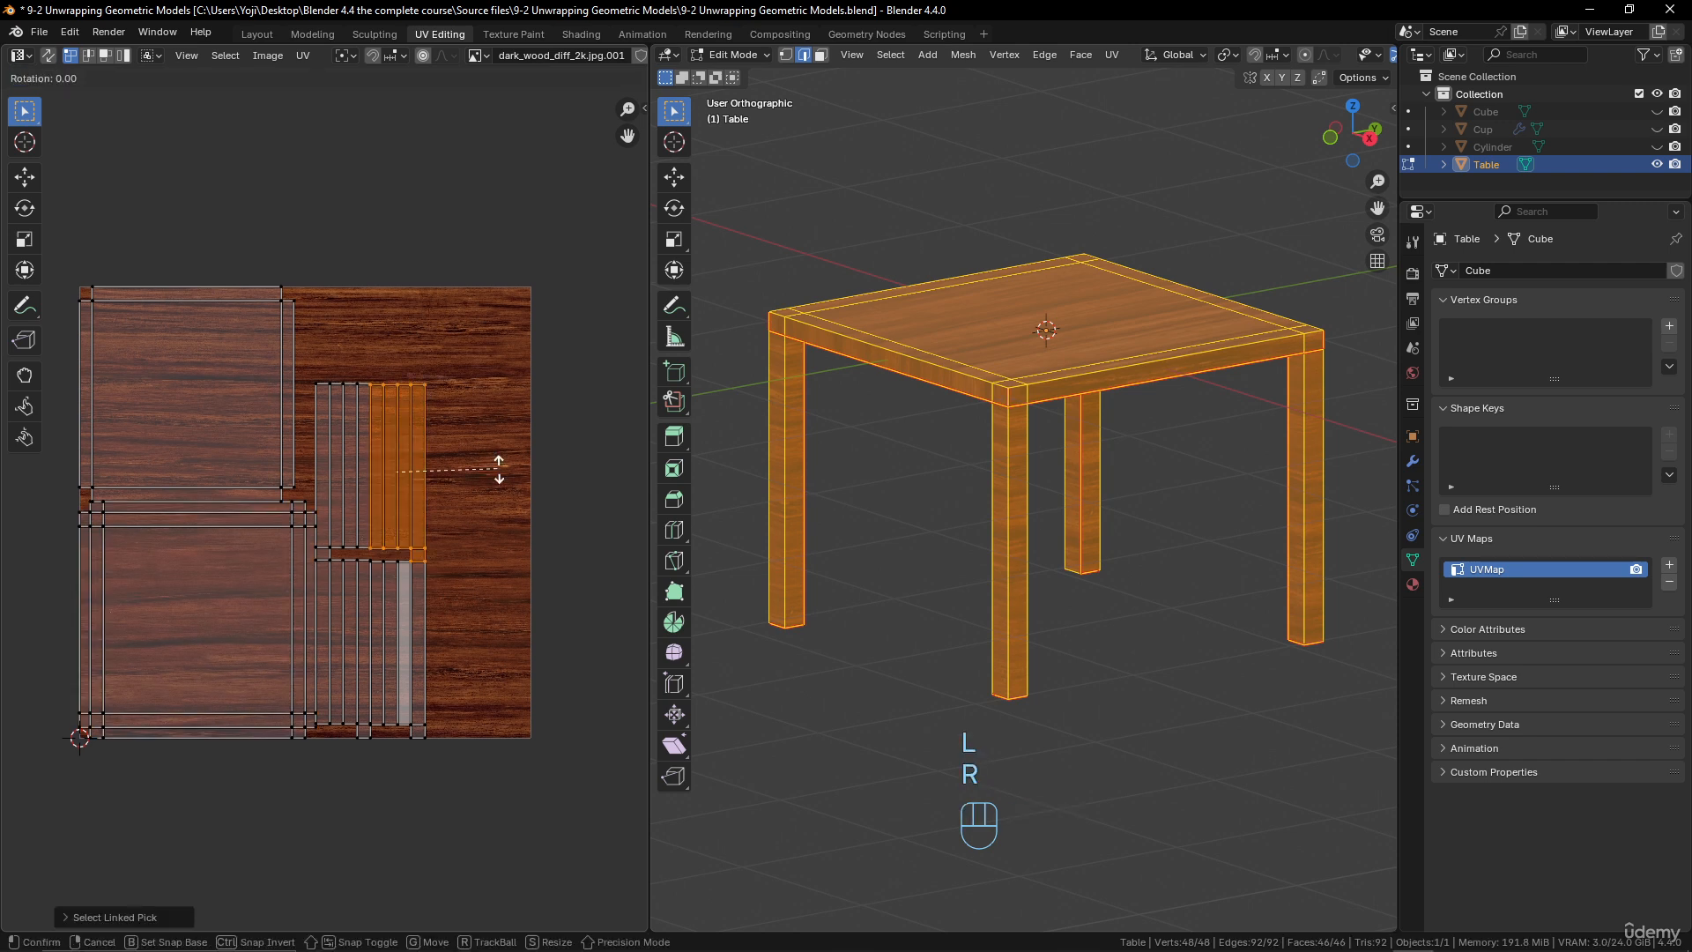
pyautogui.press('KP_9')
pyautogui.press('KP_0')
pyautogui.click(499, 469)
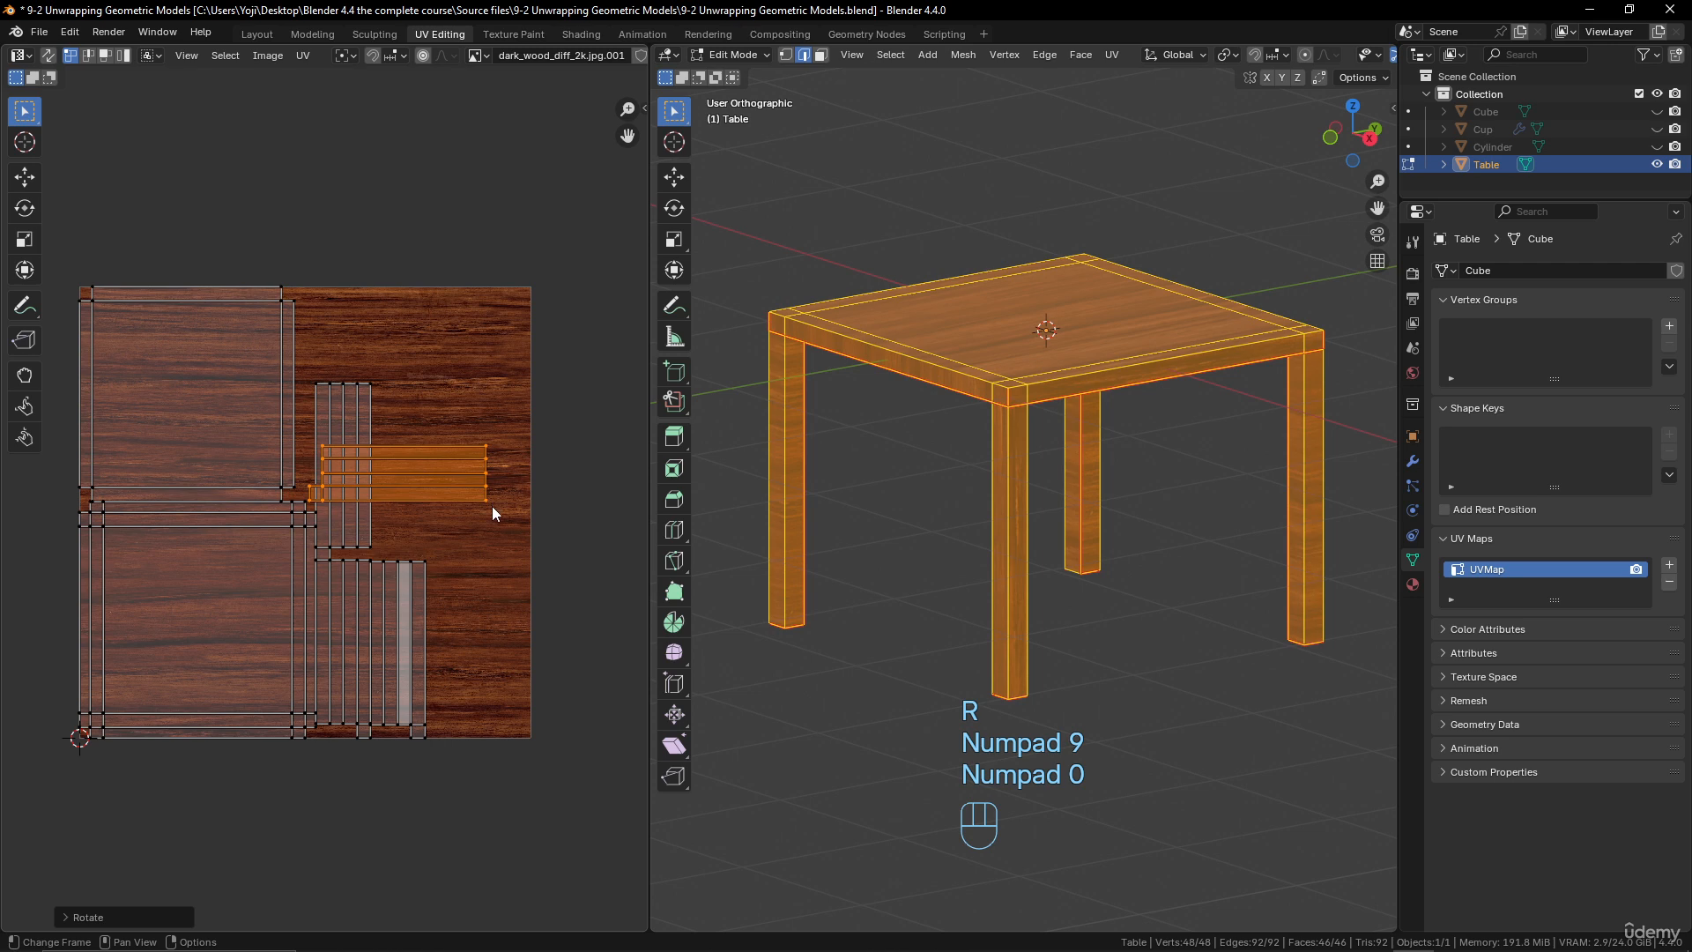
# - Move the rotated leg island to the empty upper-right area of the wood texture and check the grain on that leg
pyautogui.press('g')
pyautogui.click(508, 372)
pyautogui.scroll(4, 1057, 581)
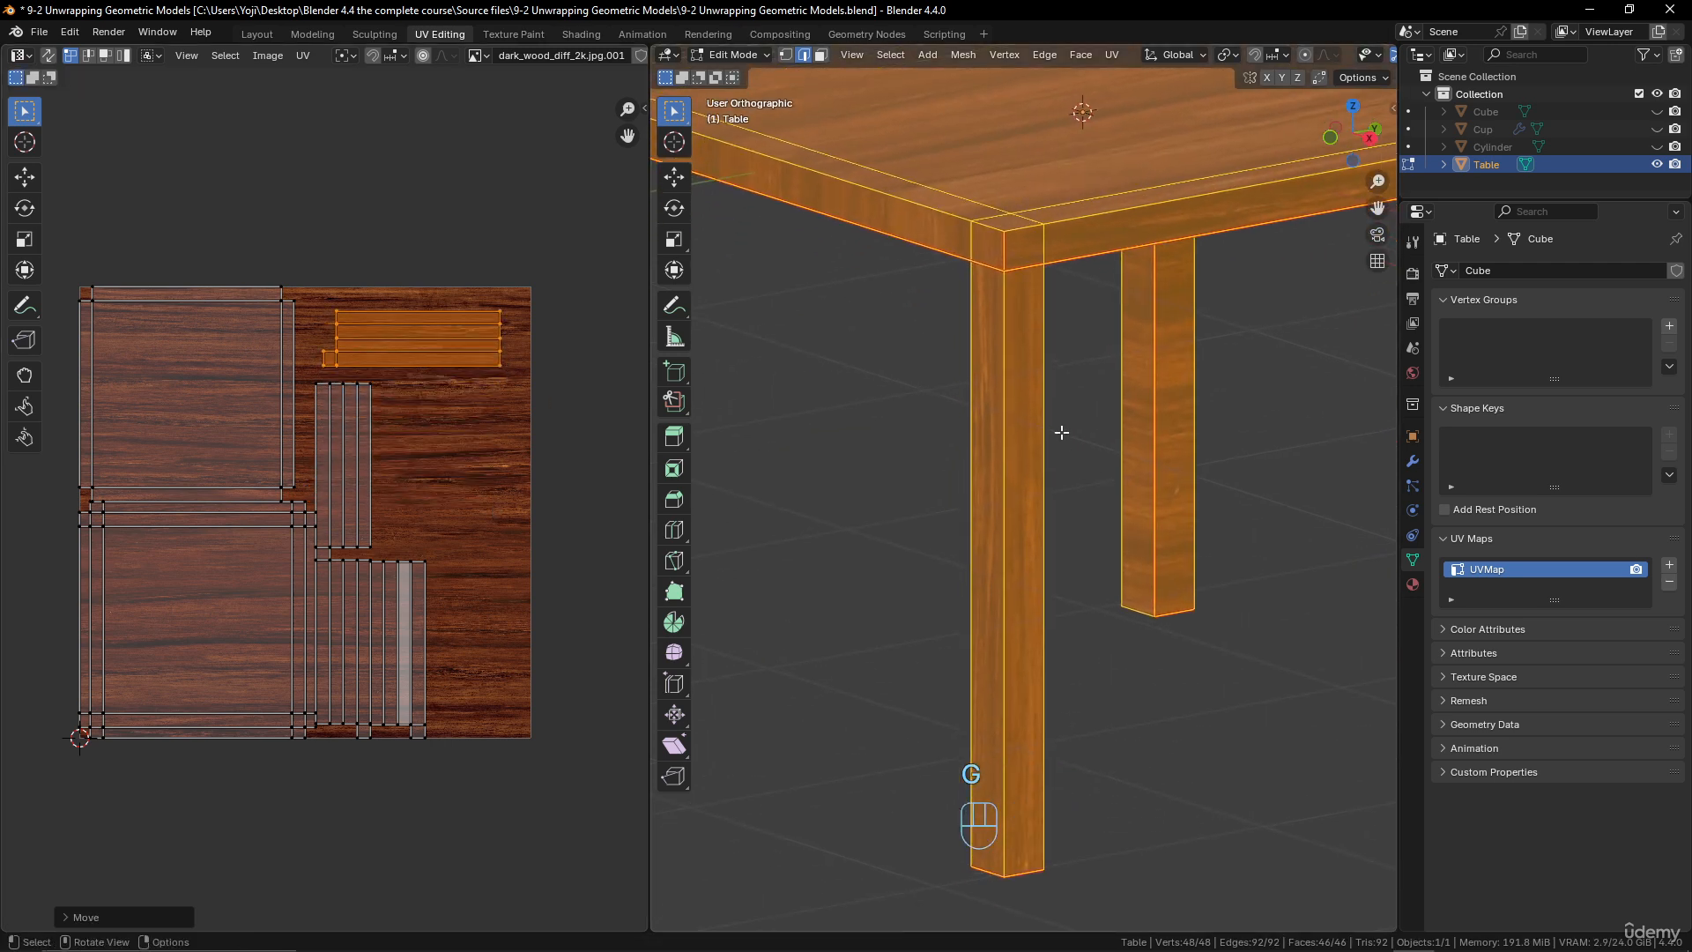
pyautogui.press('Tab')
pyautogui.scroll(-5, 1013, 379)
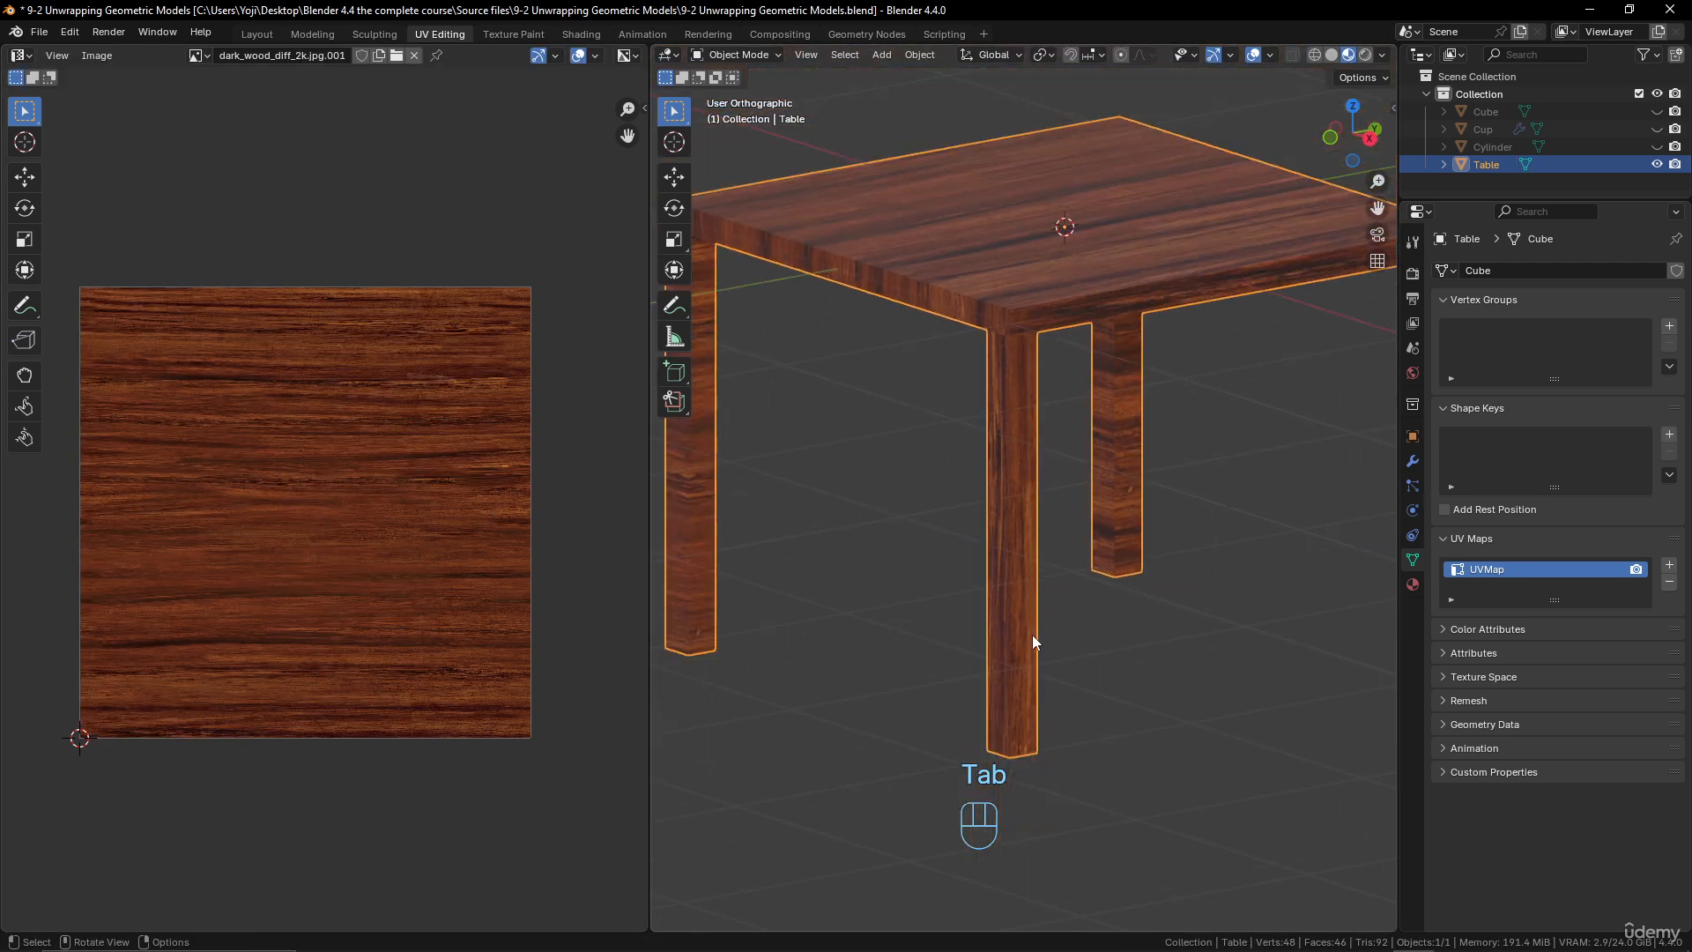
pyautogui.scroll(-2, 1032, 634)
pyautogui.moveTo(1050, 626); pyautogui.dragTo(1113, 546, button='middle')
pyautogui.scroll(4, 1113, 546)
pyautogui.press('Tab')
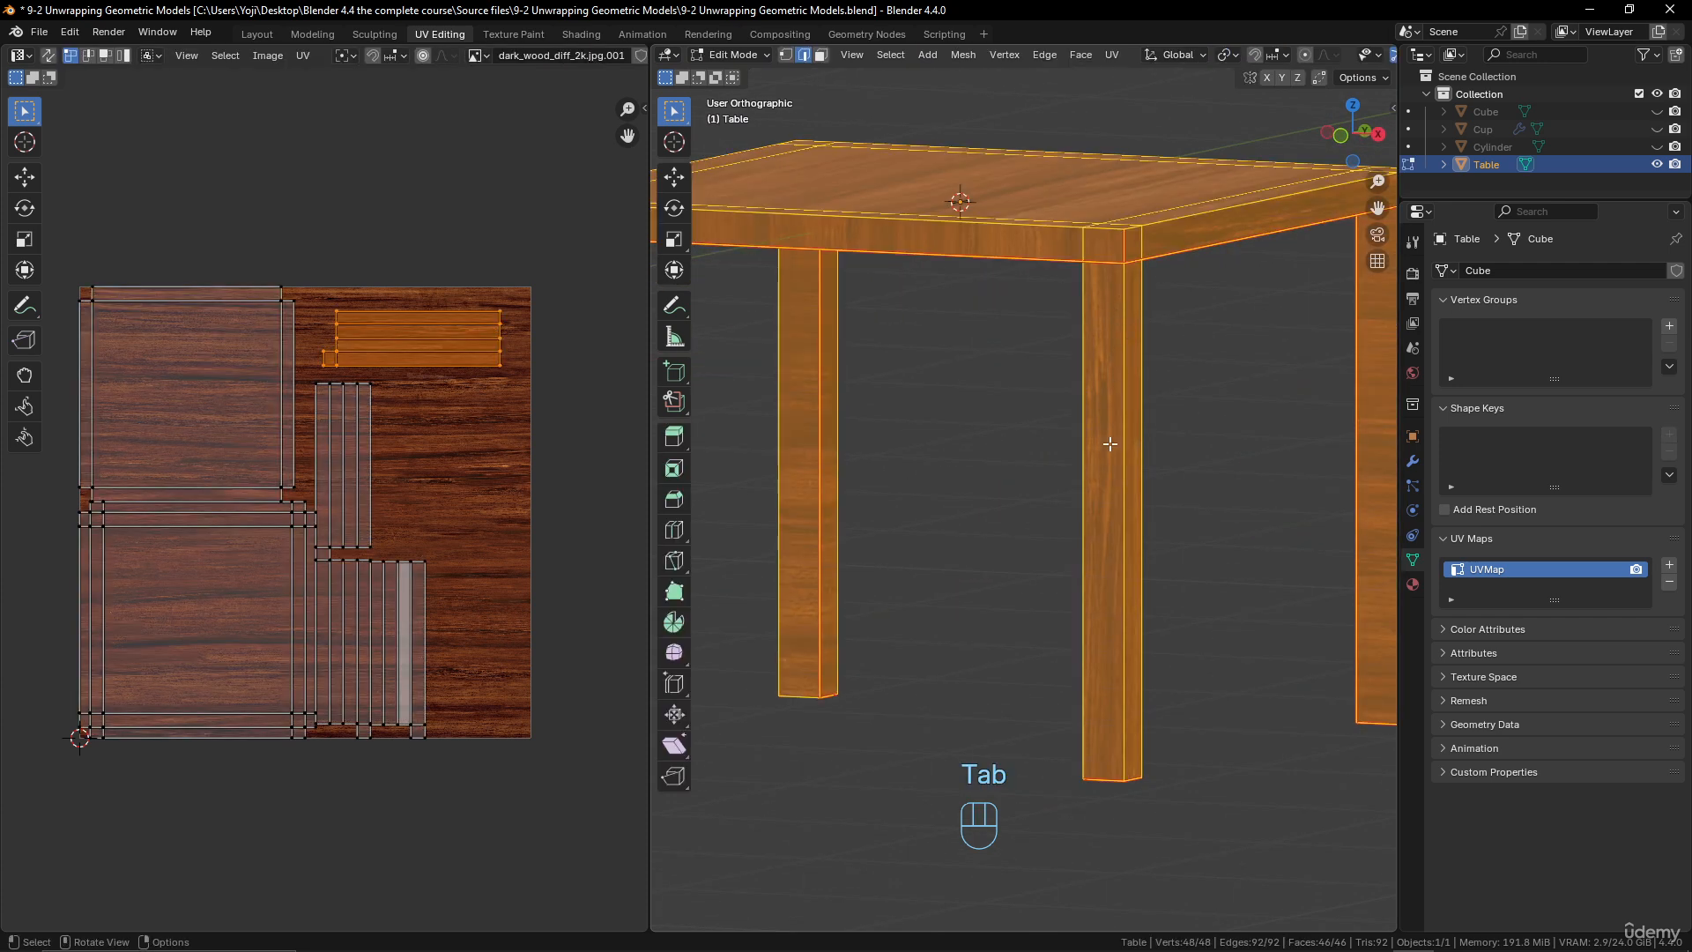
# - Rotate the remaining upper vertical leg UV island 90° and place it directly below the first horizontal leg island
pyautogui.click(373, 386)
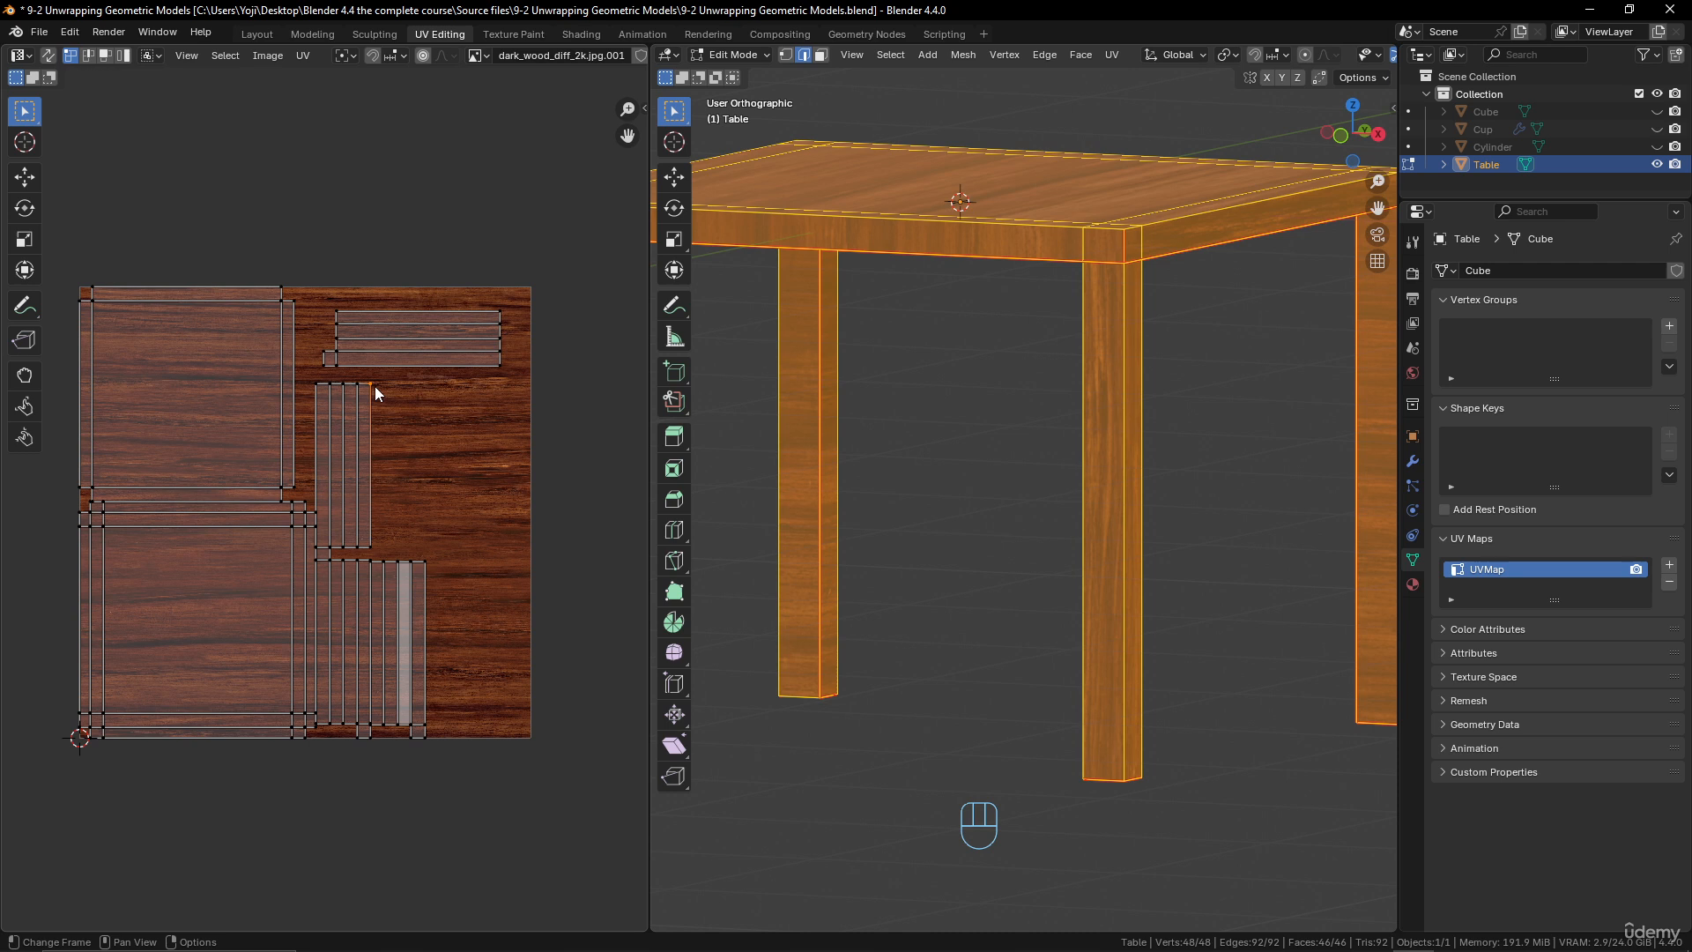
pyautogui.press('l')
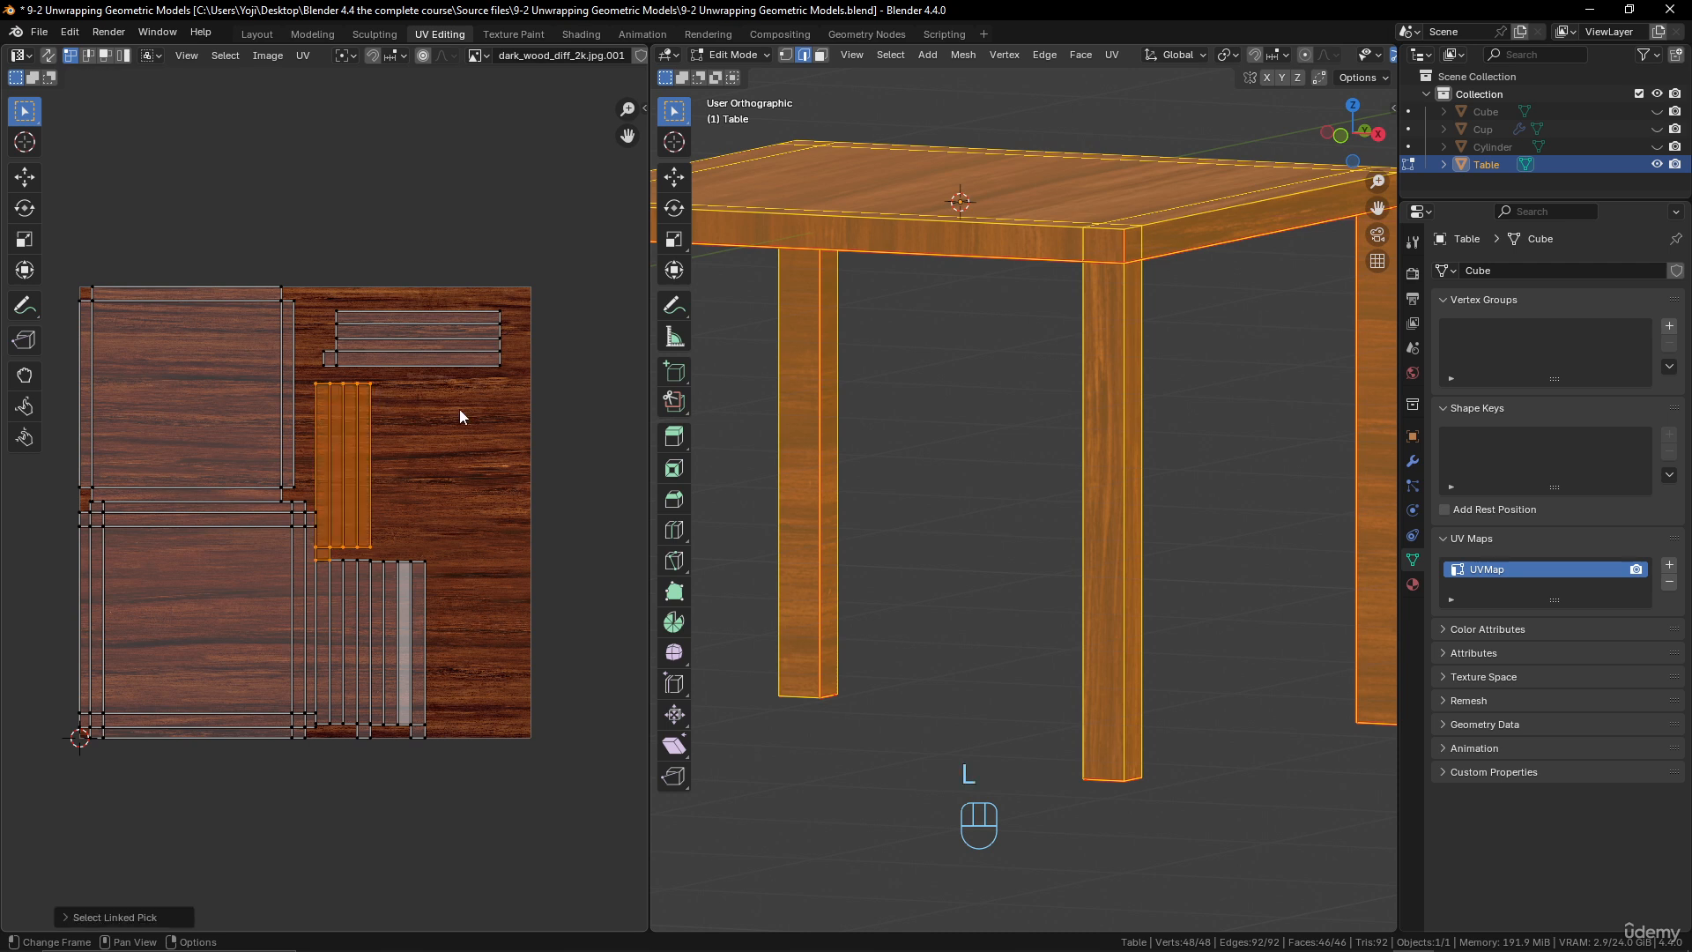
pyautogui.press('r')
pyautogui.press('KP_9')
pyautogui.press('KP_0')
pyautogui.click(424, 482)
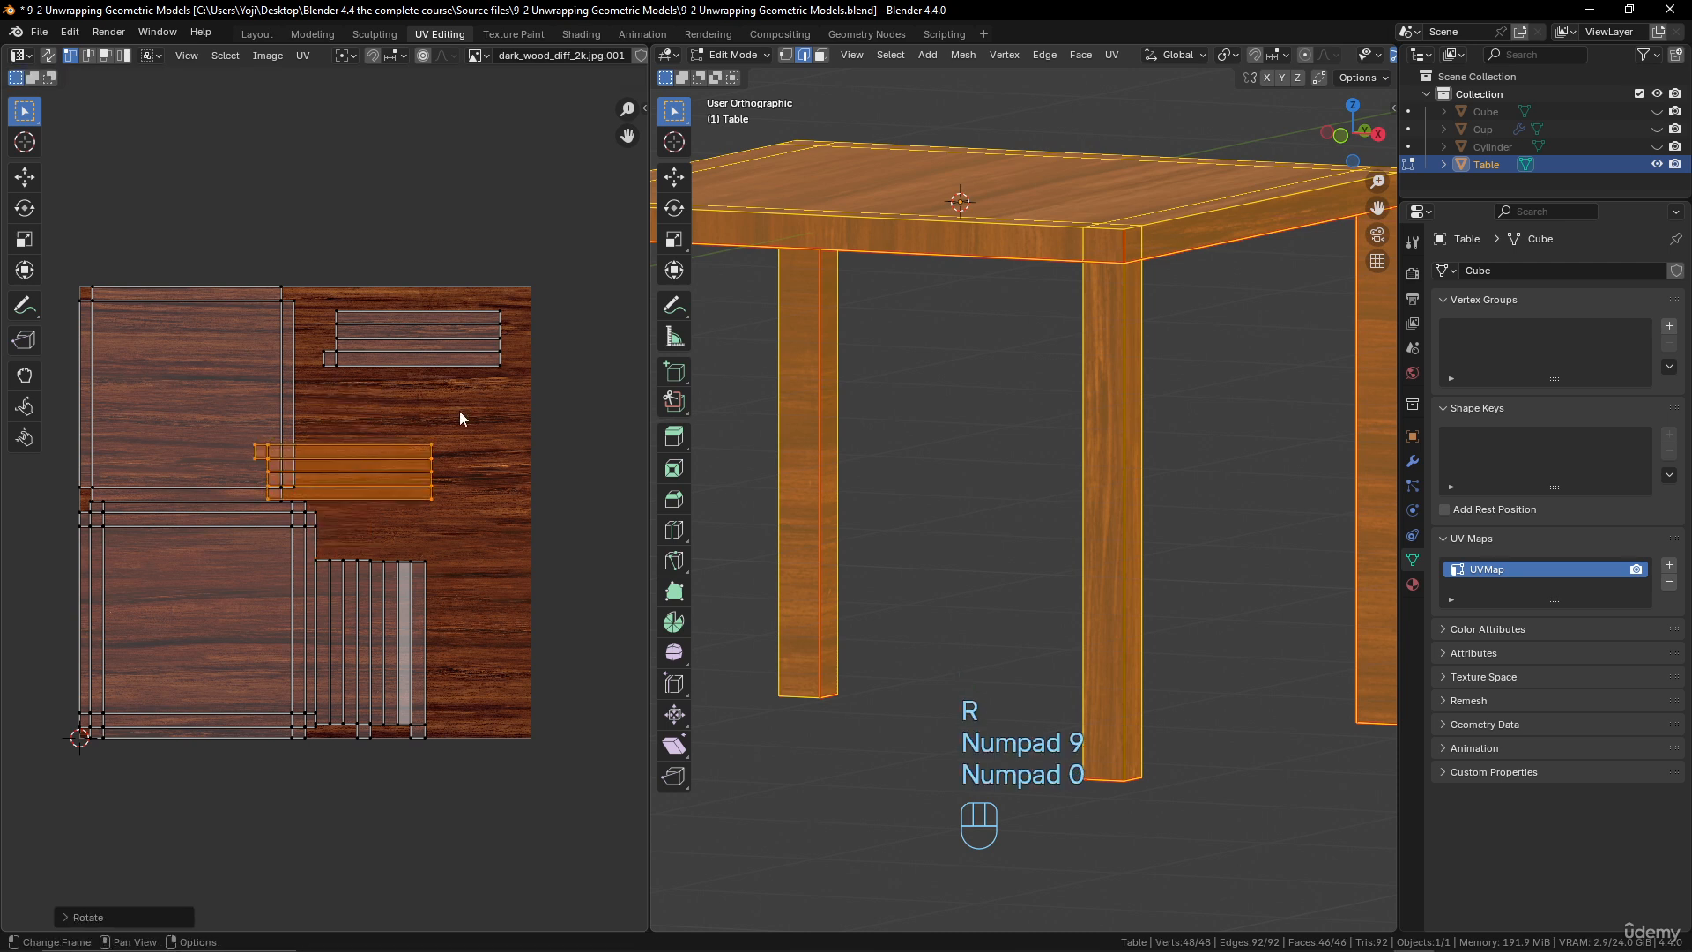
pyautogui.press('g')
pyautogui.click(496, 427)
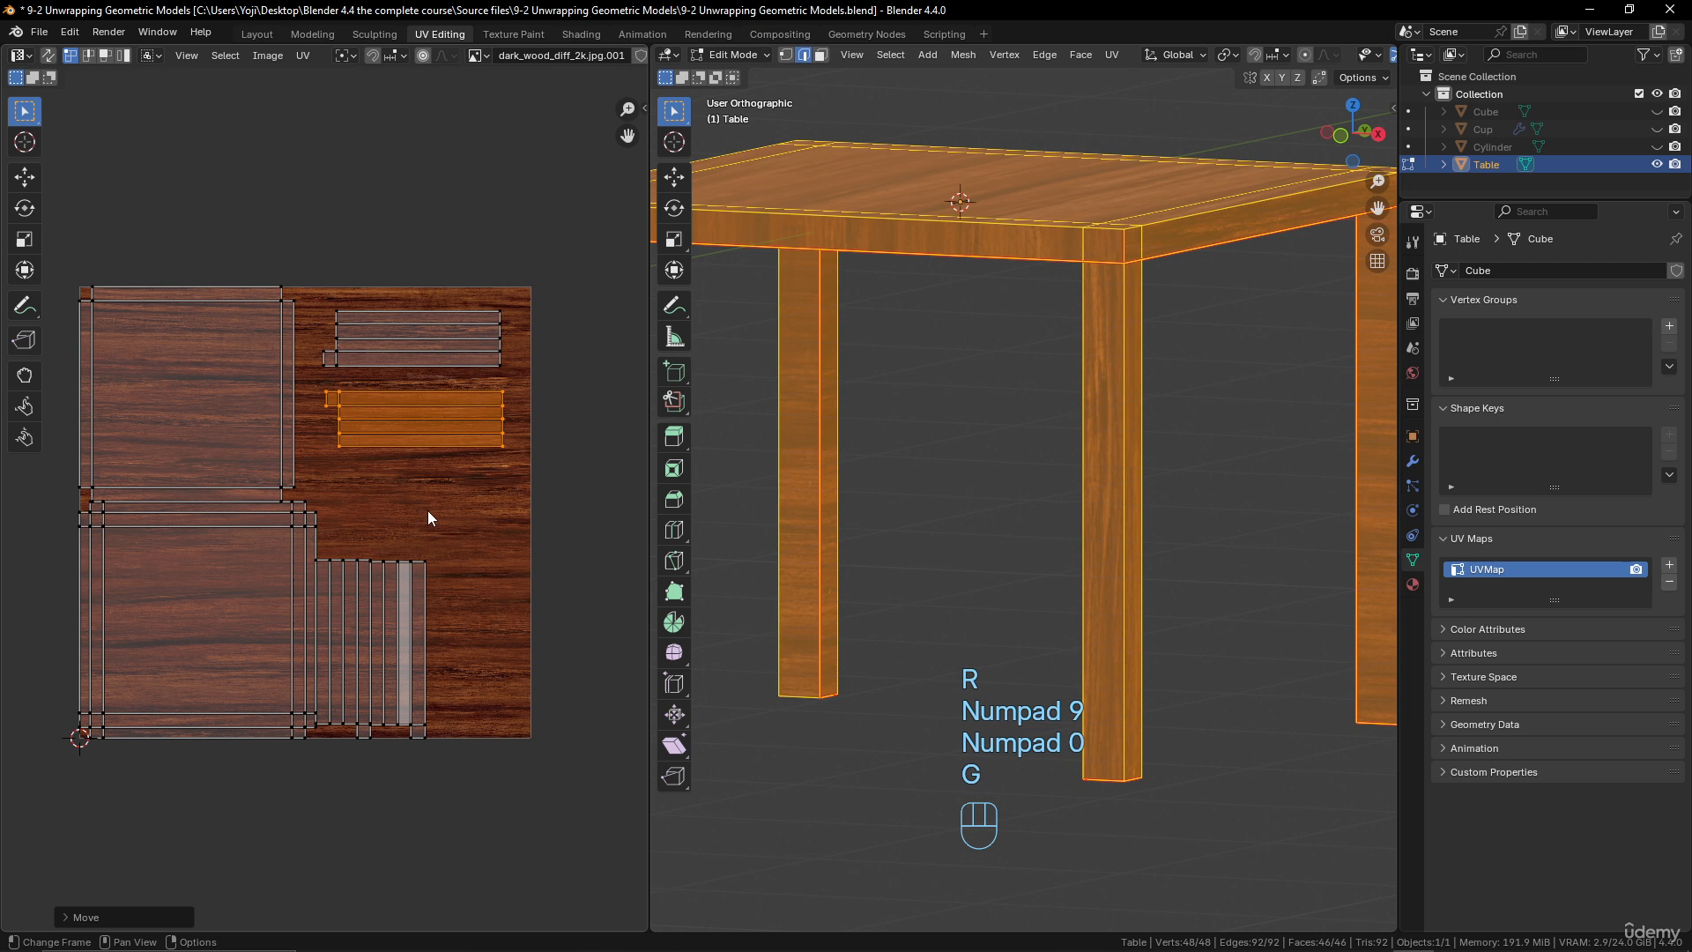
pyautogui.click(426, 564)
pyautogui.press('r')
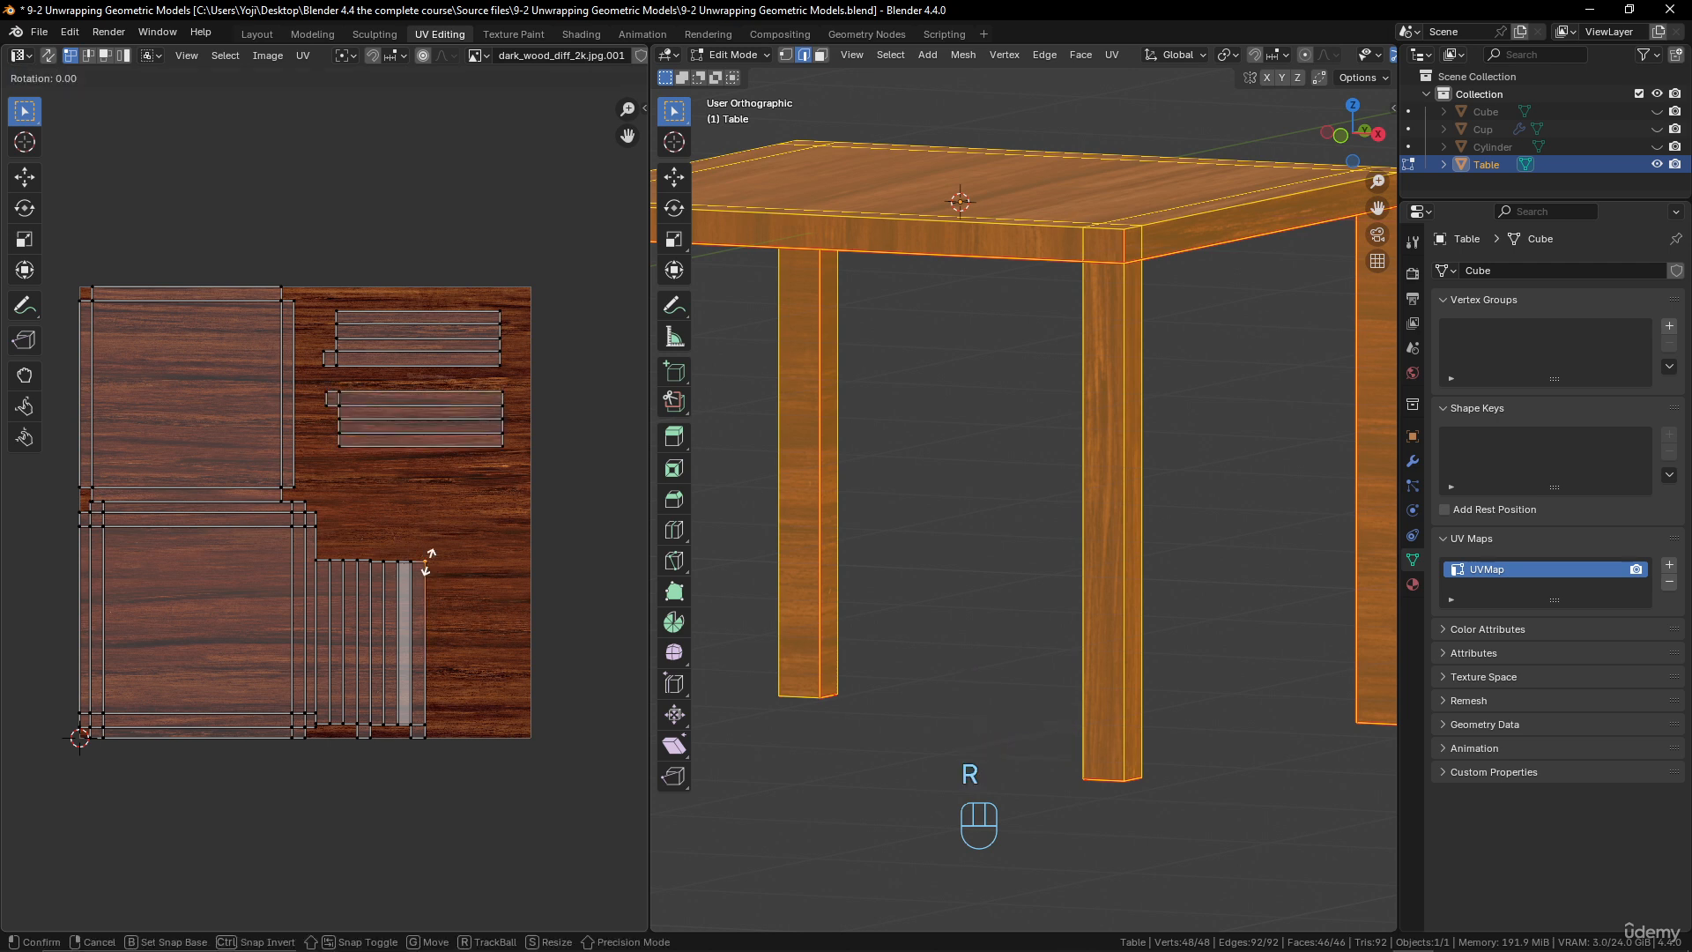
pyautogui.rightClick(428, 550)
# - Rotate the rightmost lower leg UV island 90° and move it over the upper tabletop island
pyautogui.click(423, 561)
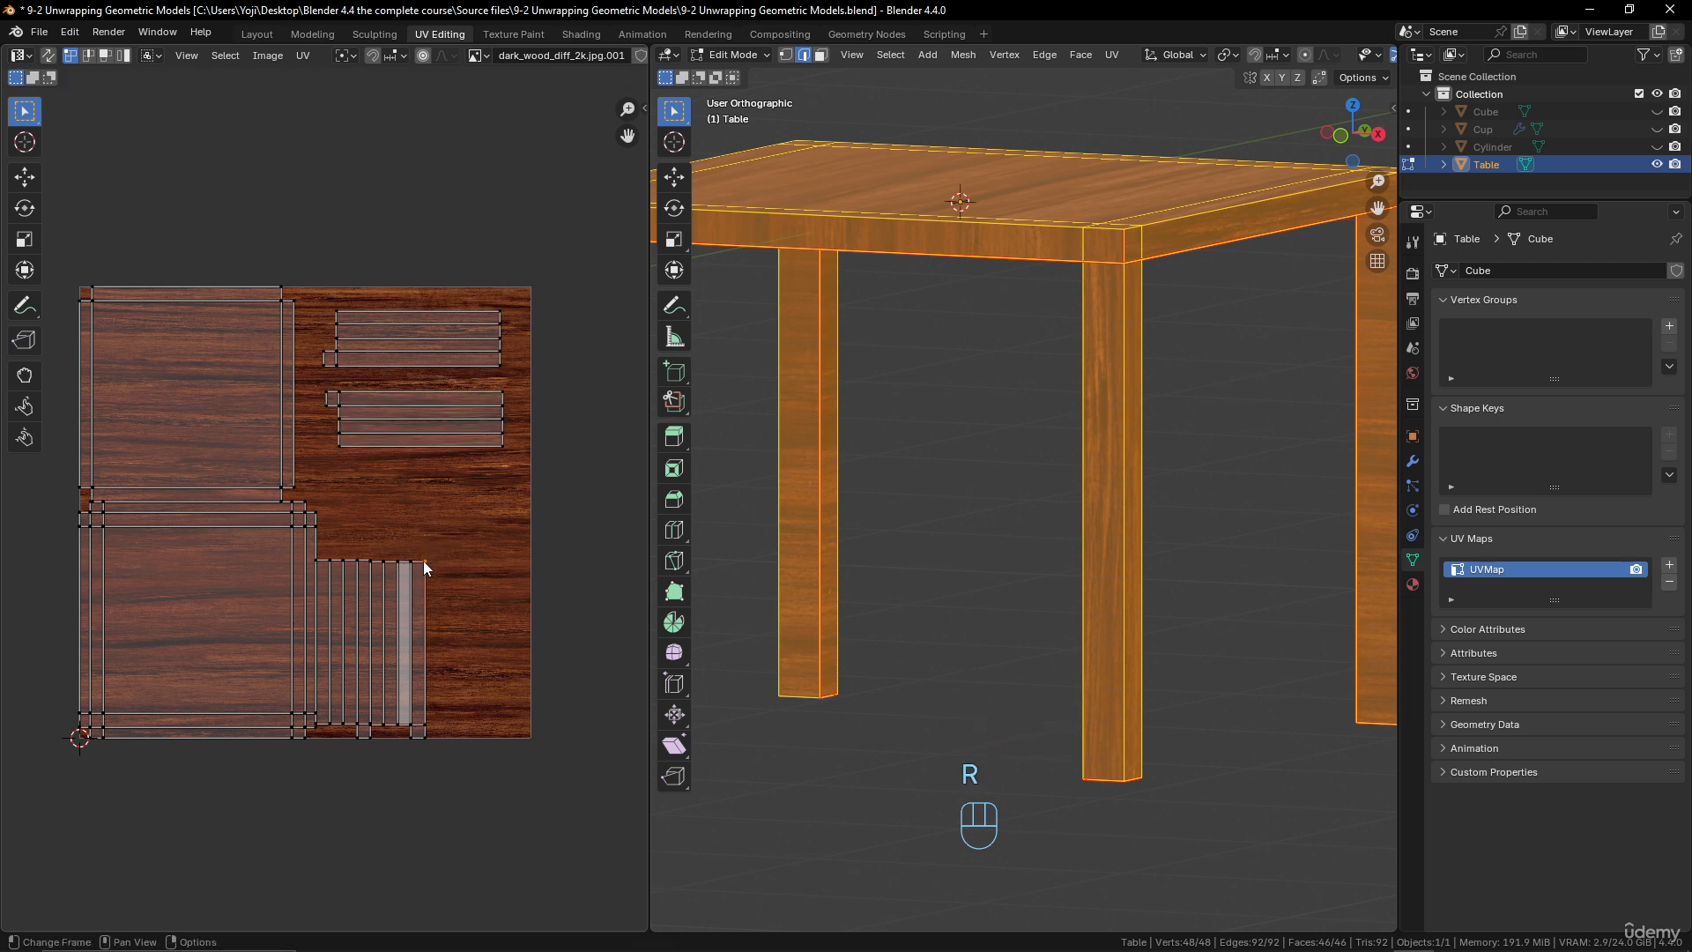
pyautogui.press('l')
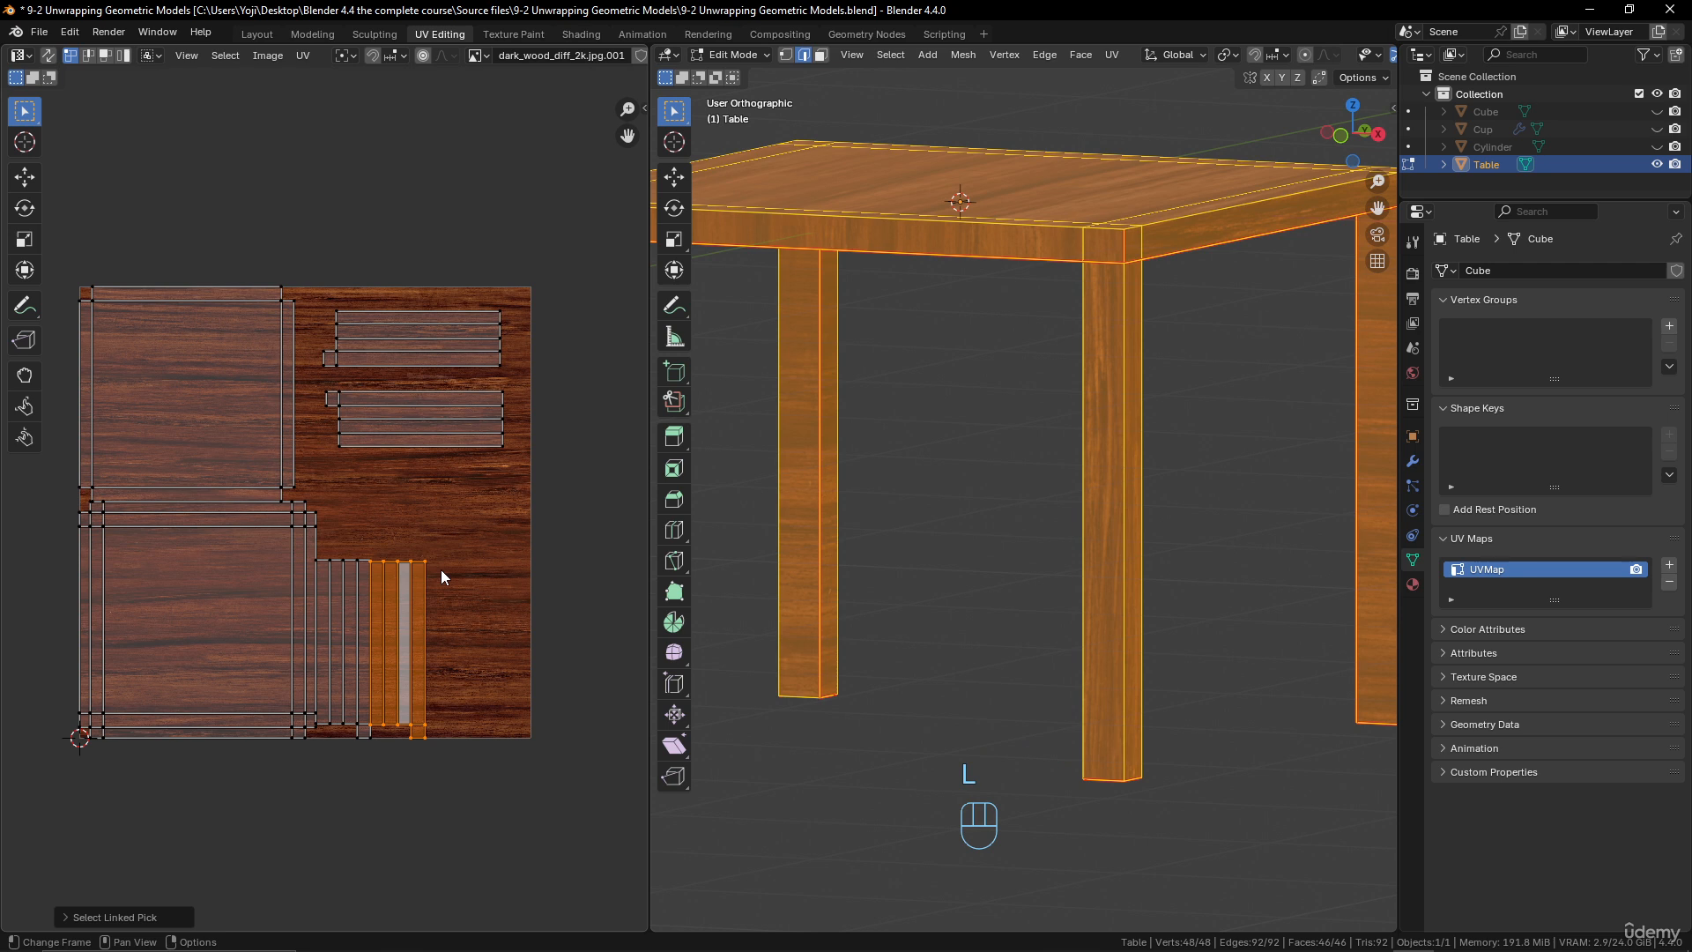
pyautogui.press('r')
pyautogui.press('KP_9')
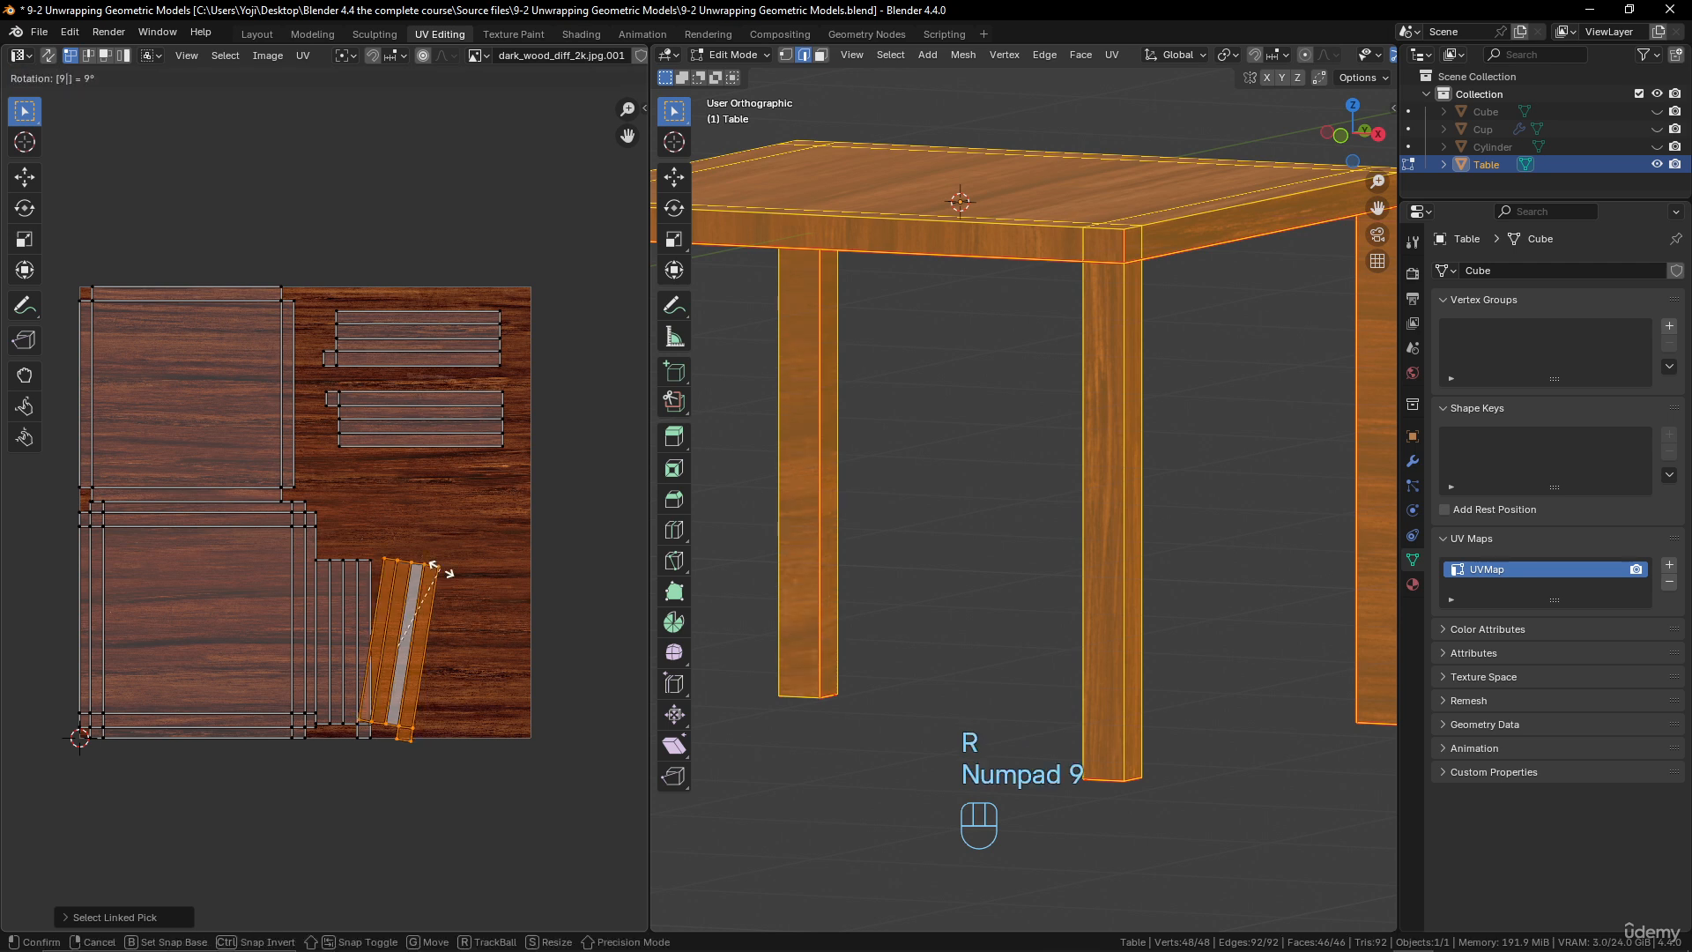
pyautogui.press('KP_0')
pyautogui.click(441, 574)
pyautogui.press('g')
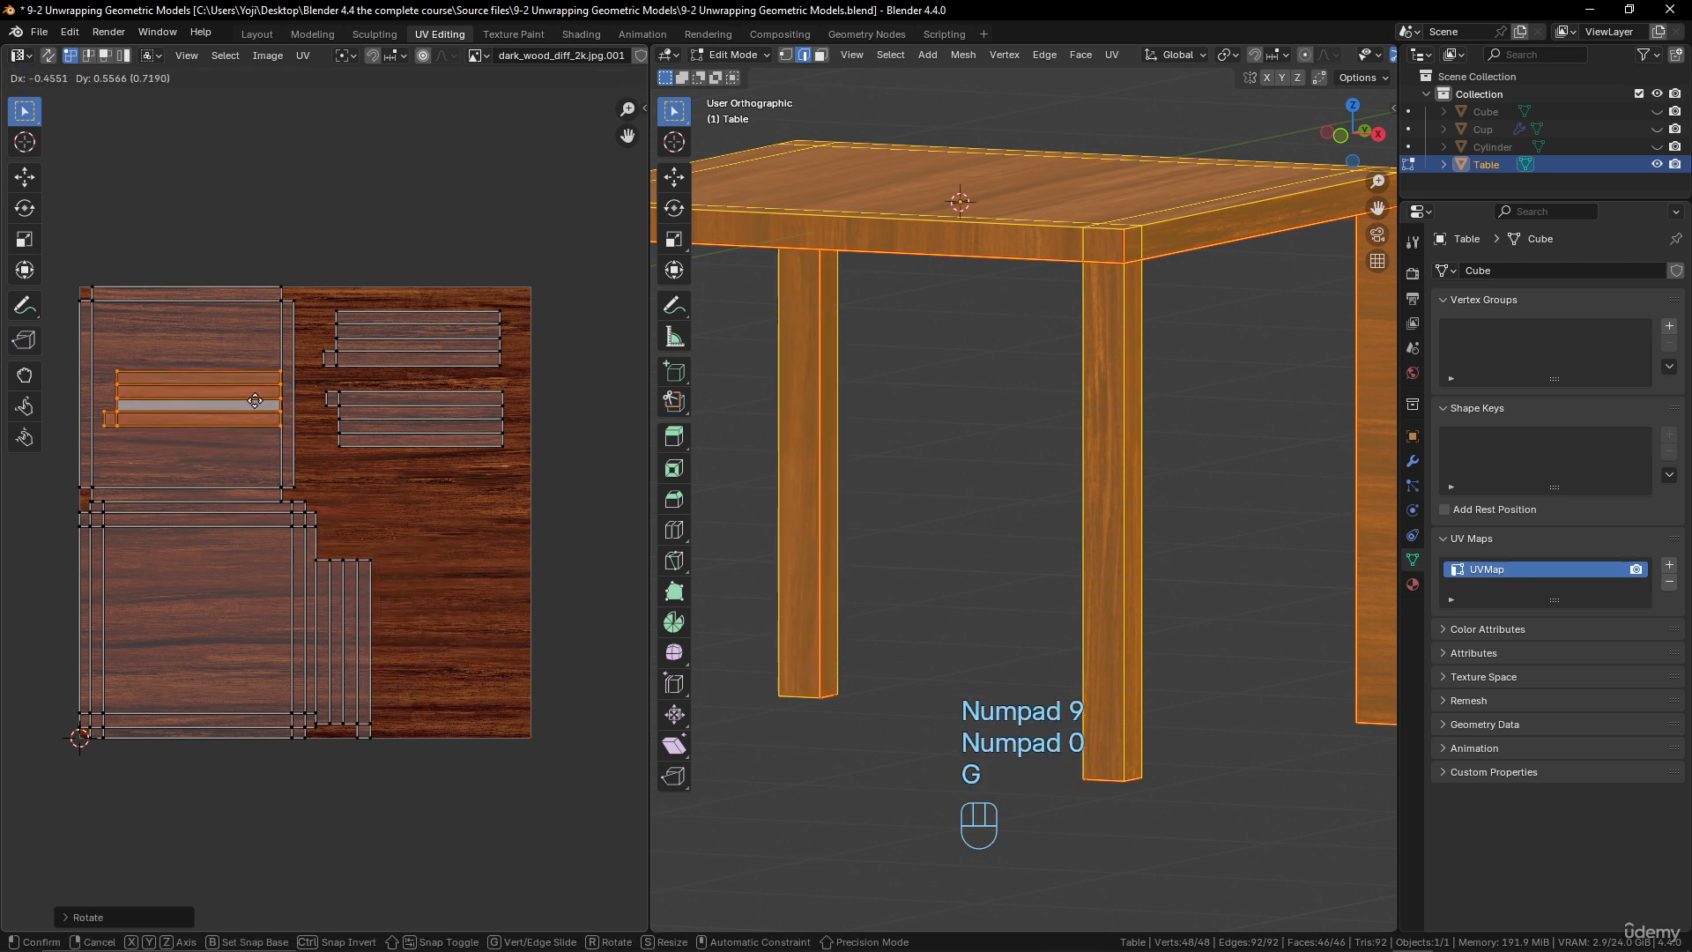
pyautogui.click(255, 401)
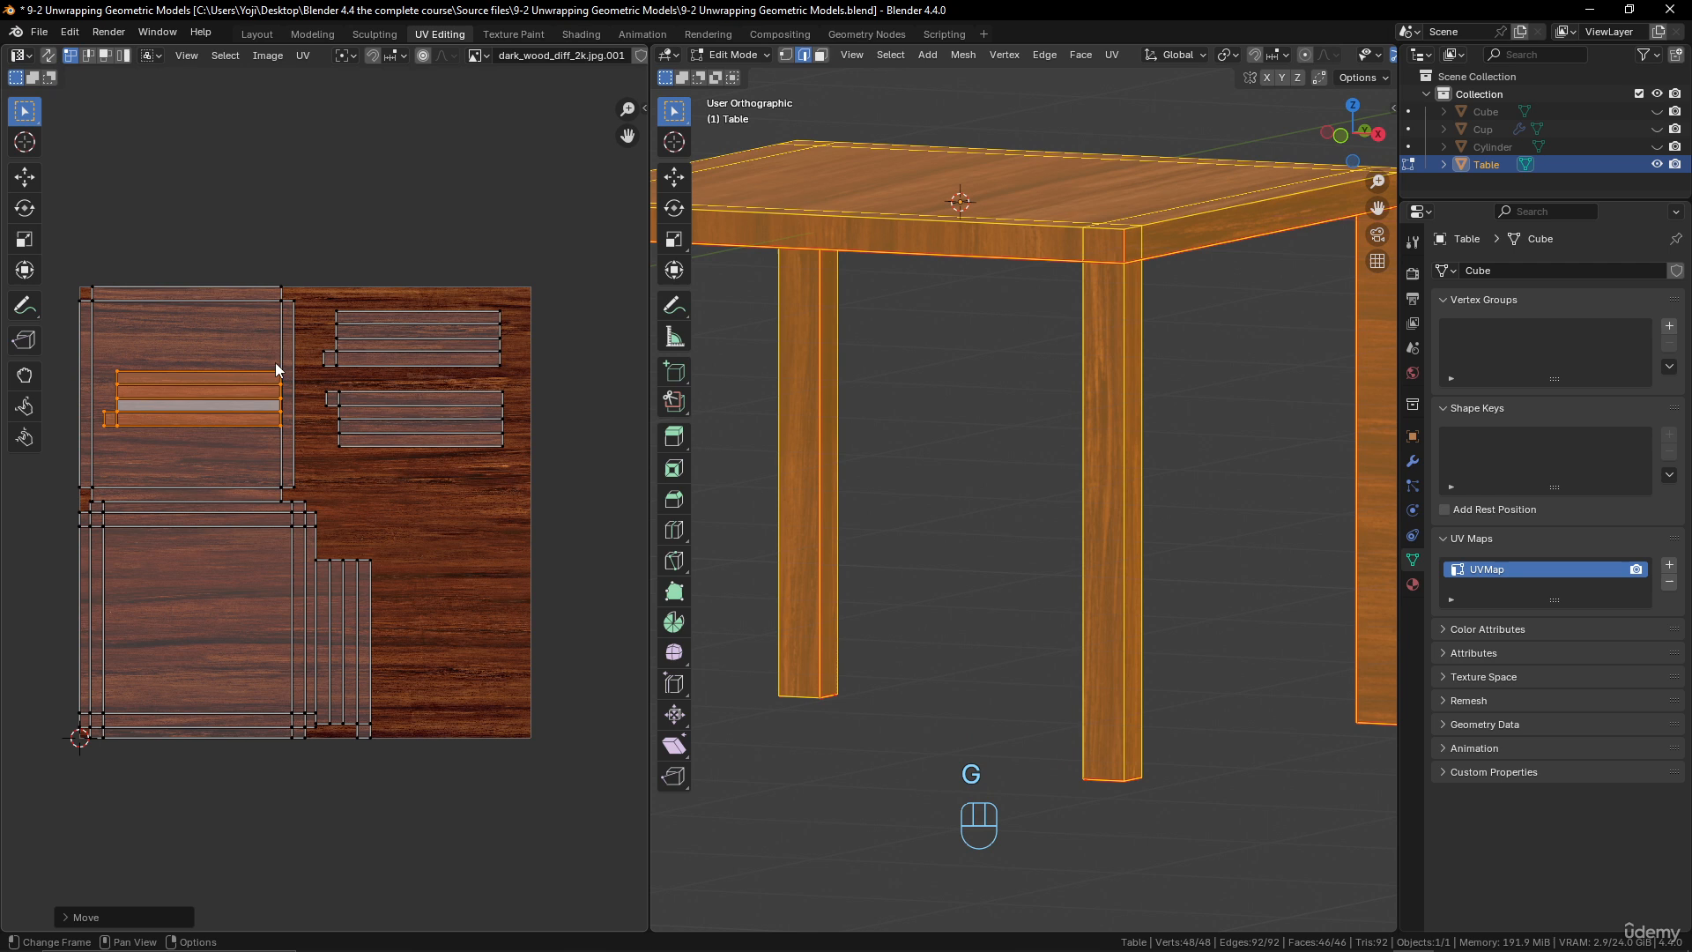
# - Reselect only the leg island overlapping the upper tabletop island and move it below the two horizontal leg islands
pyautogui.click(282, 308)
pyautogui.press('l')
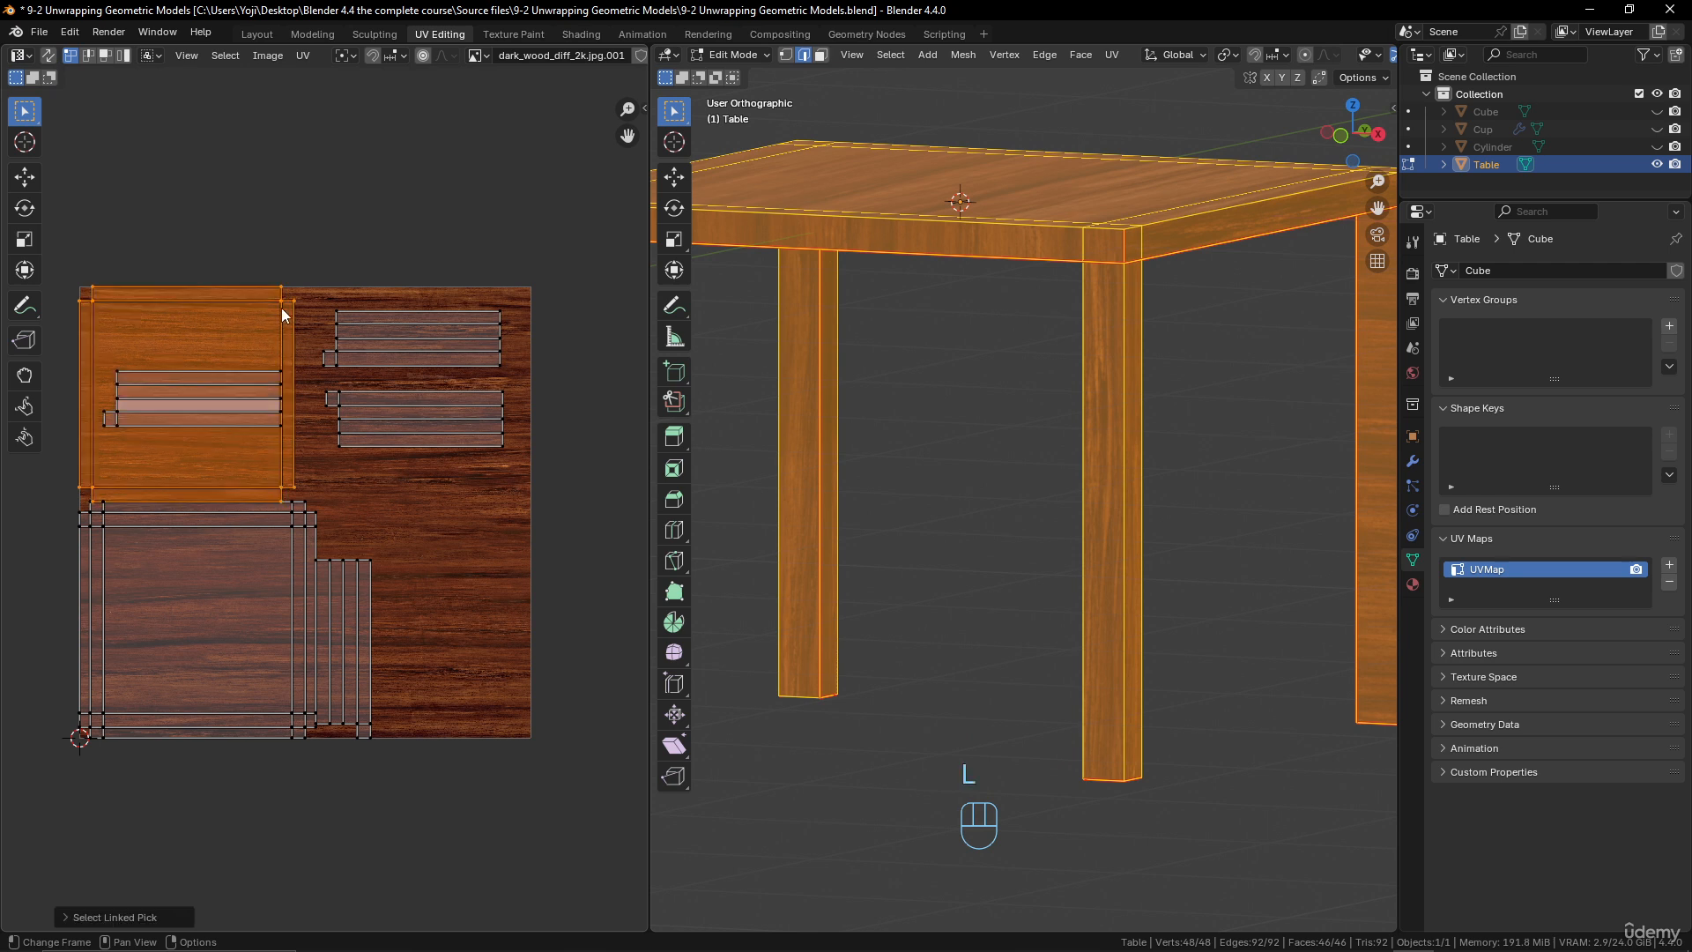
pyautogui.click(280, 371)
pyautogui.press('l')
pyautogui.click(269, 404)
pyautogui.press('l')
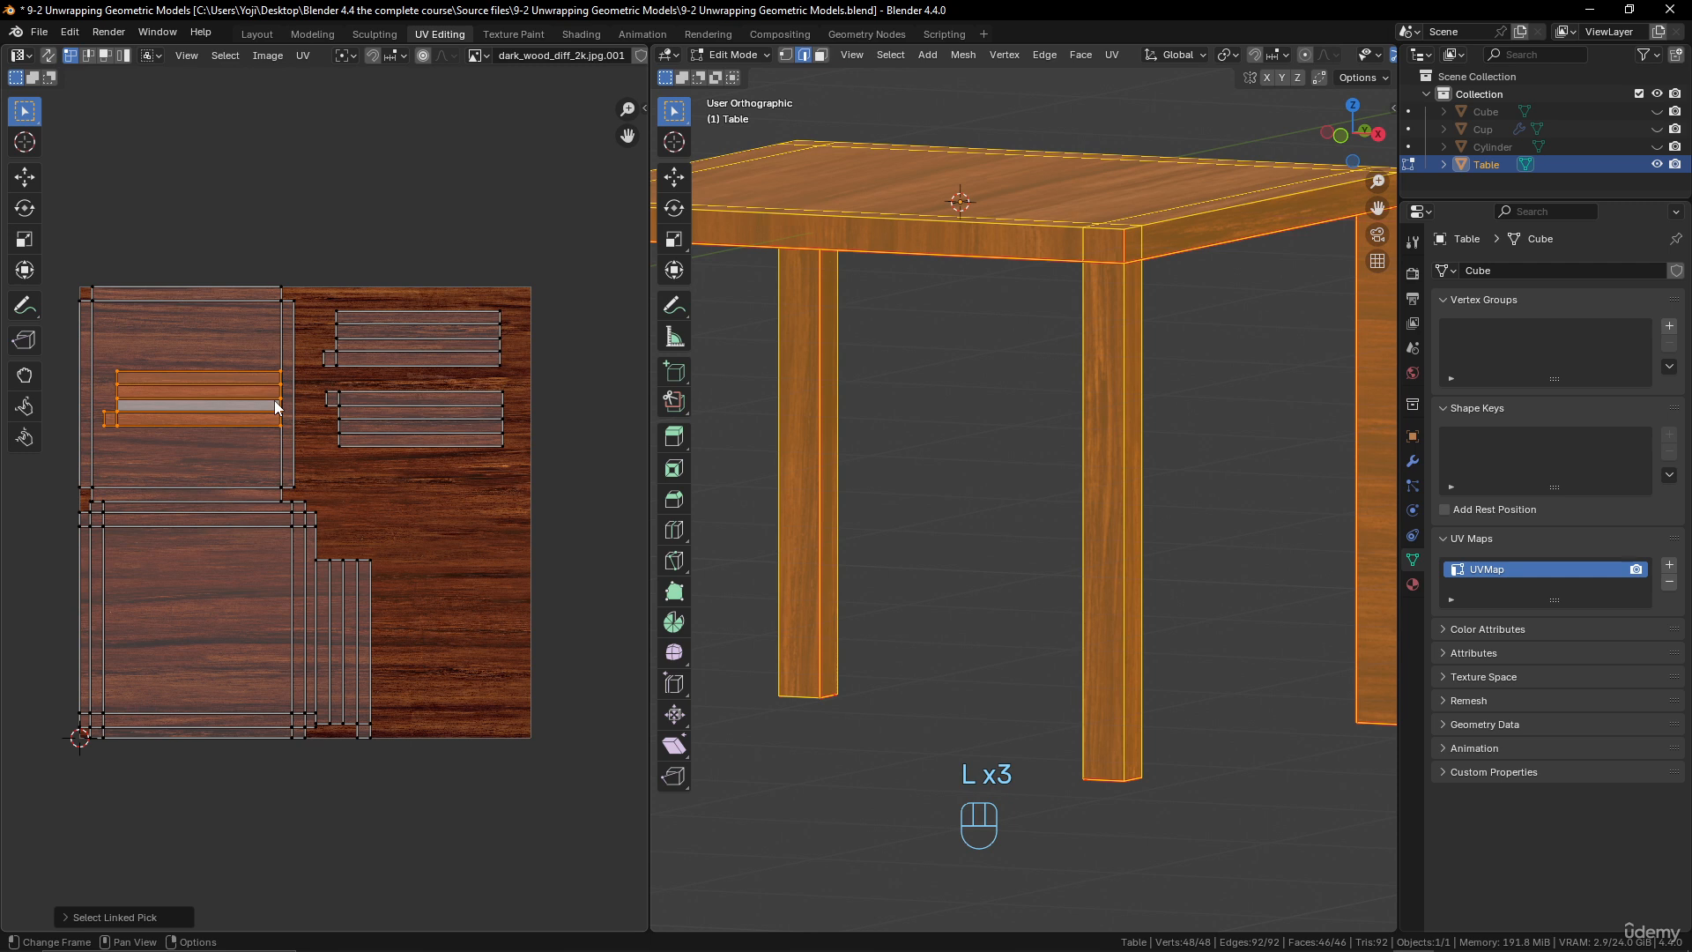
pyautogui.press('g')
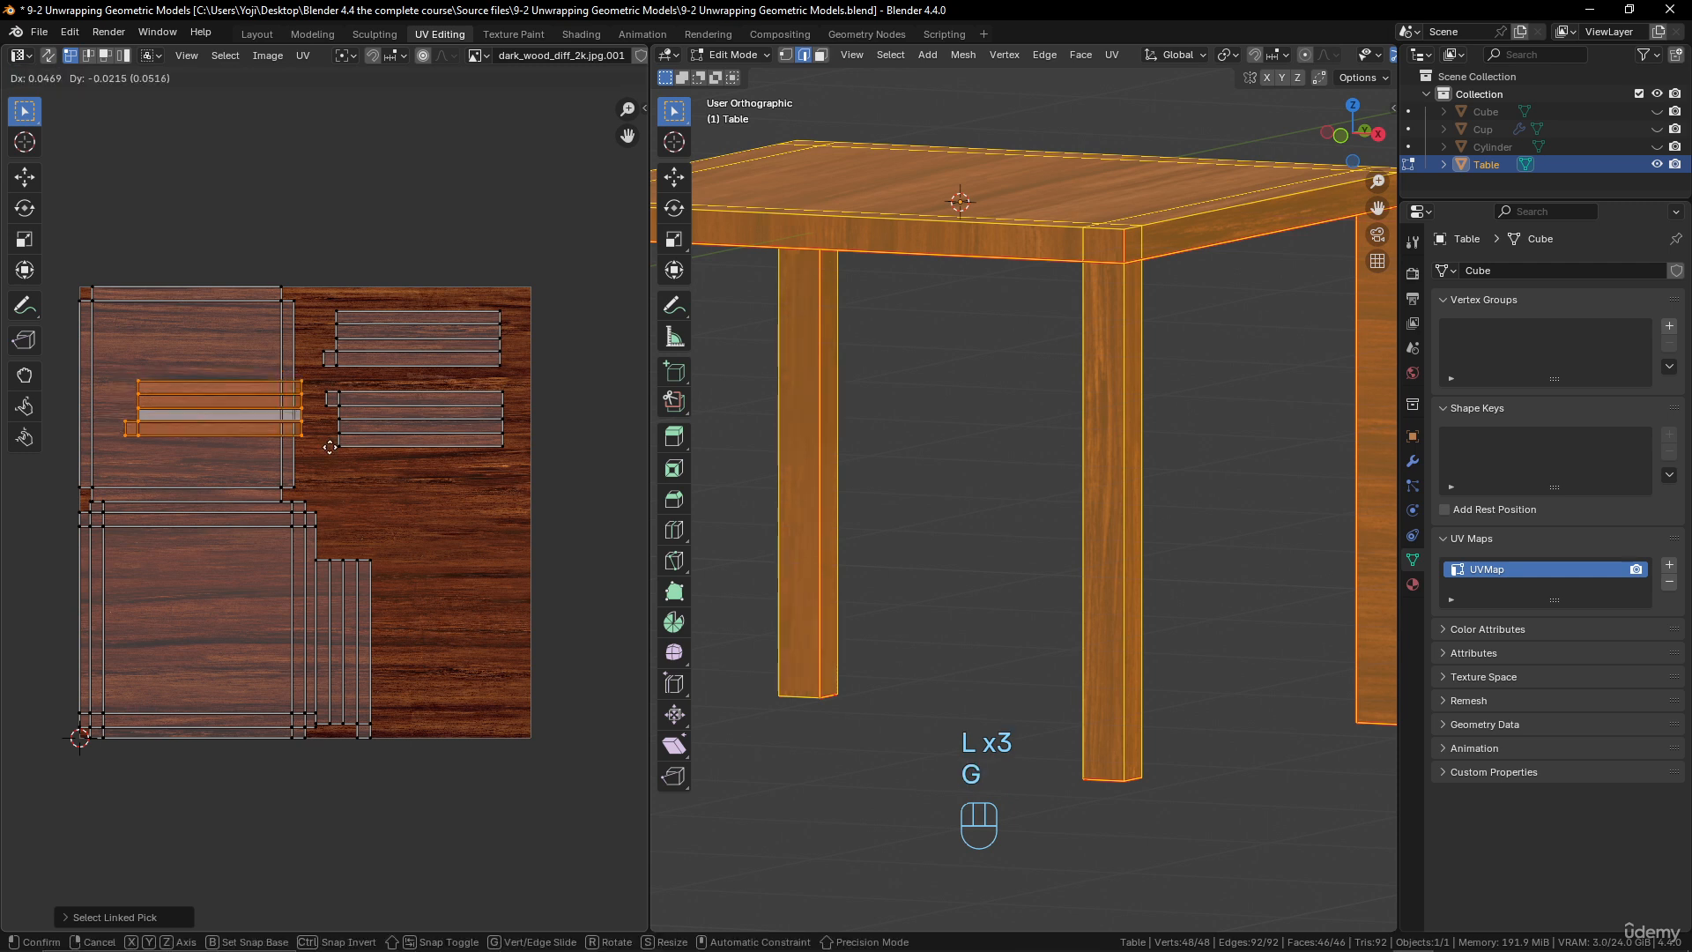
pyautogui.click(470, 503)
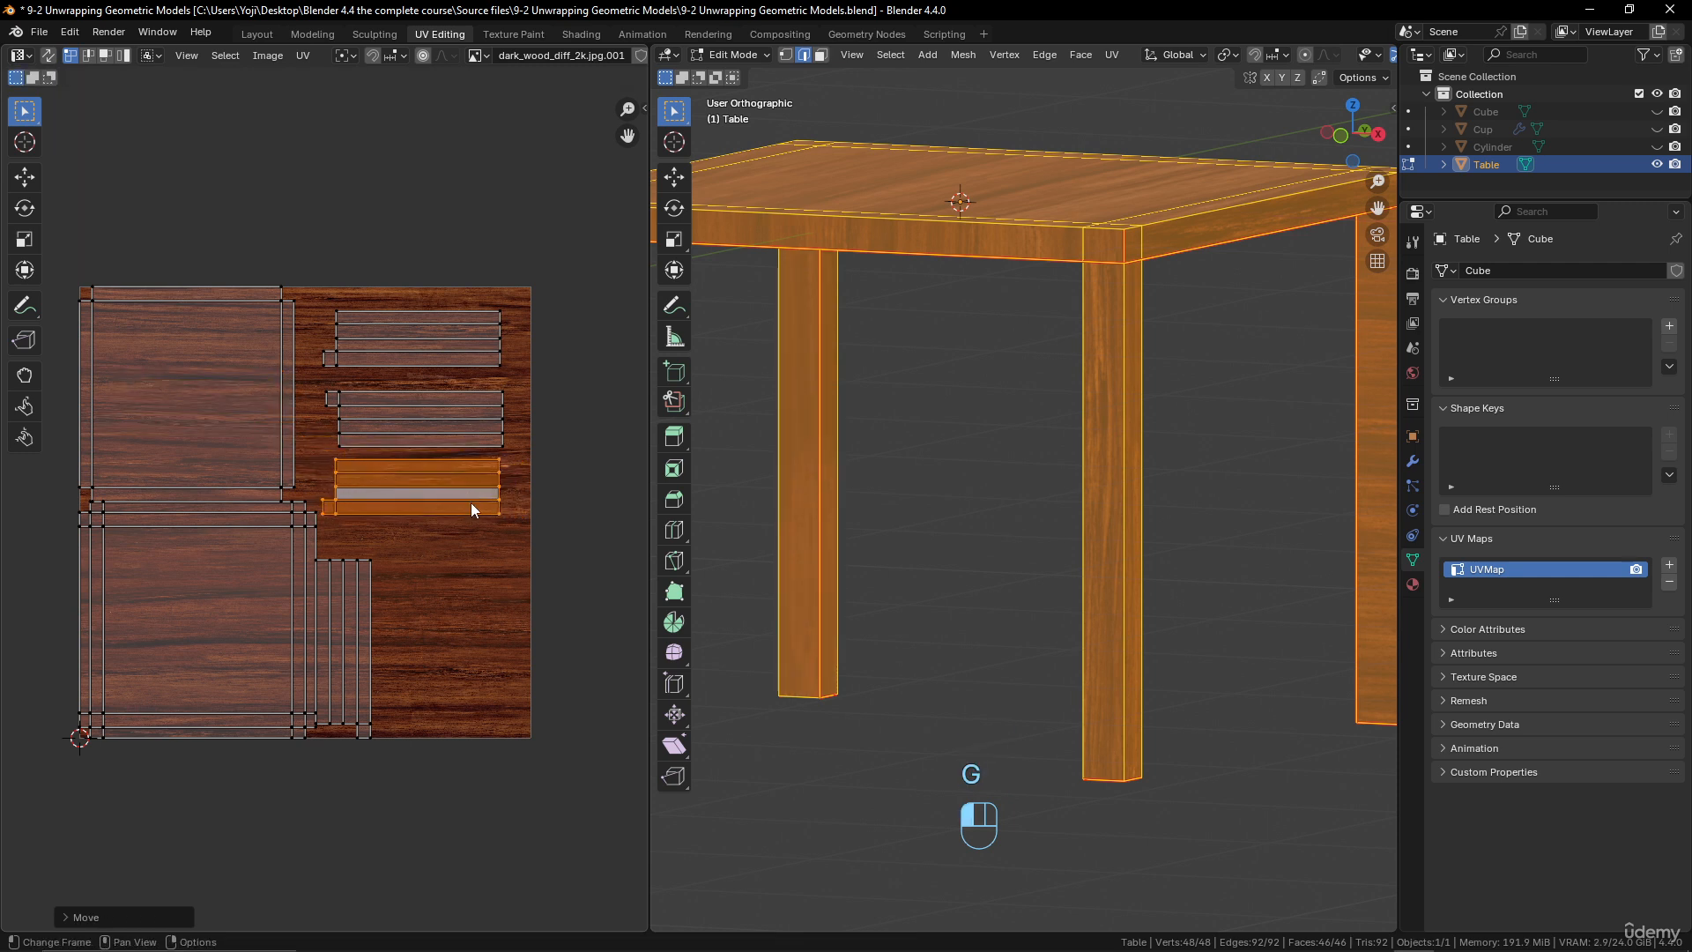
# - Rotate the last vertical leg UV island 90°, place it below the other three, and check the table in Object Mode
pyautogui.click(373, 563)
pyautogui.press('l')
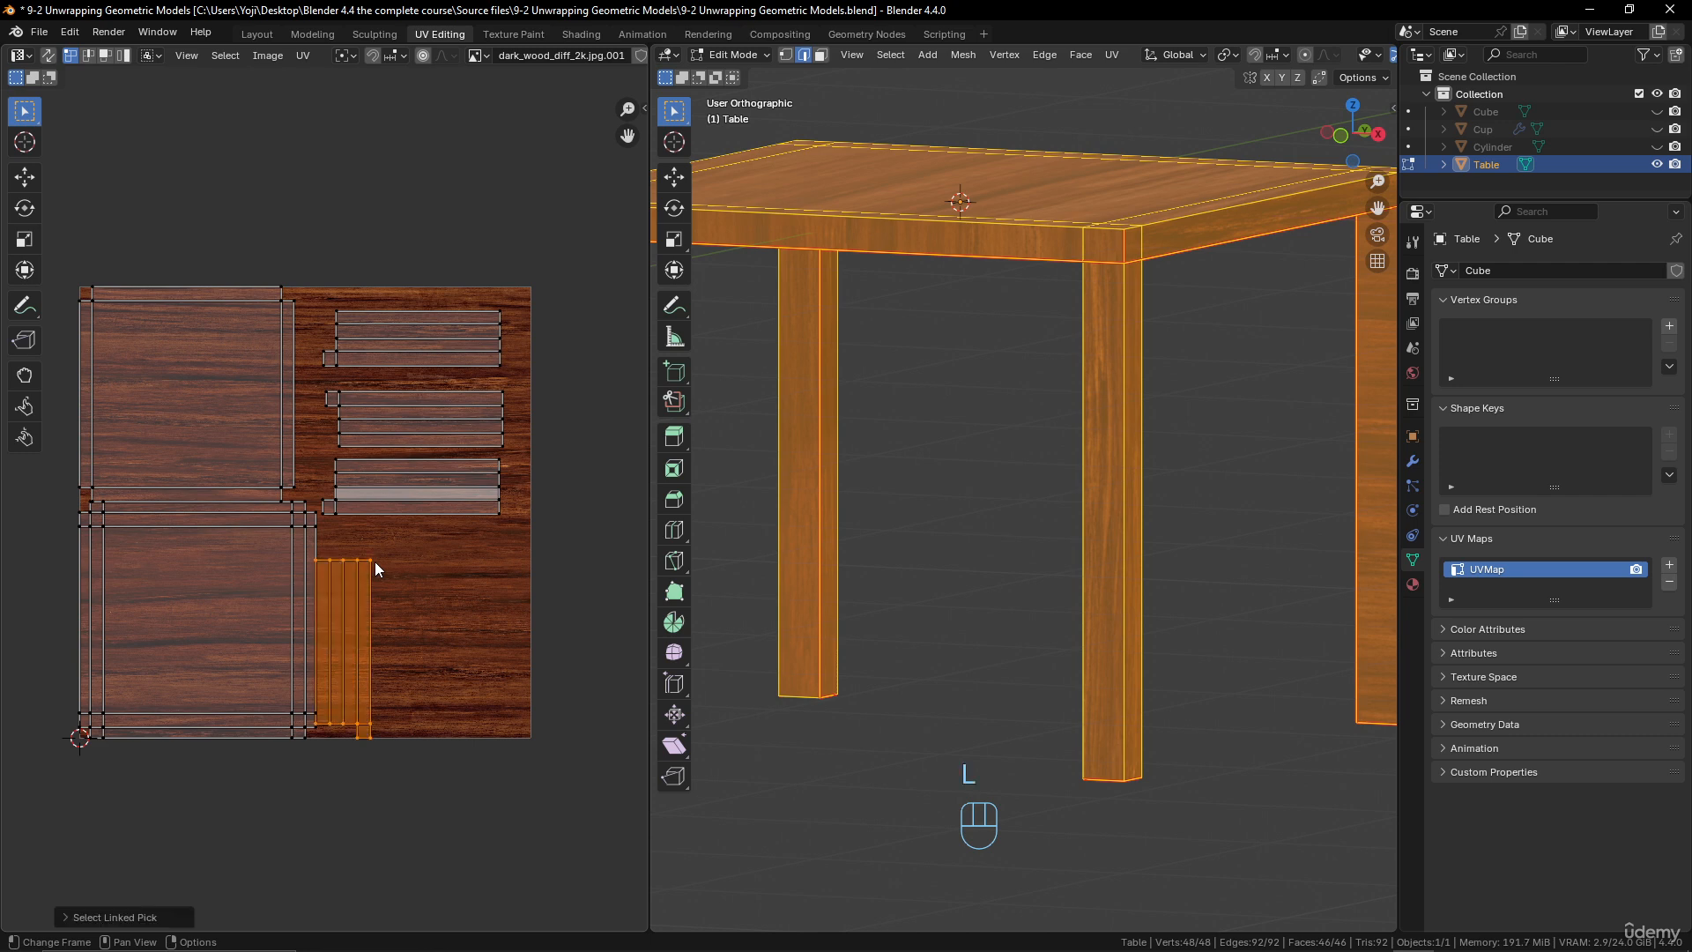
pyautogui.press('r')
pyautogui.press('KP_9')
pyautogui.press('KP_0')
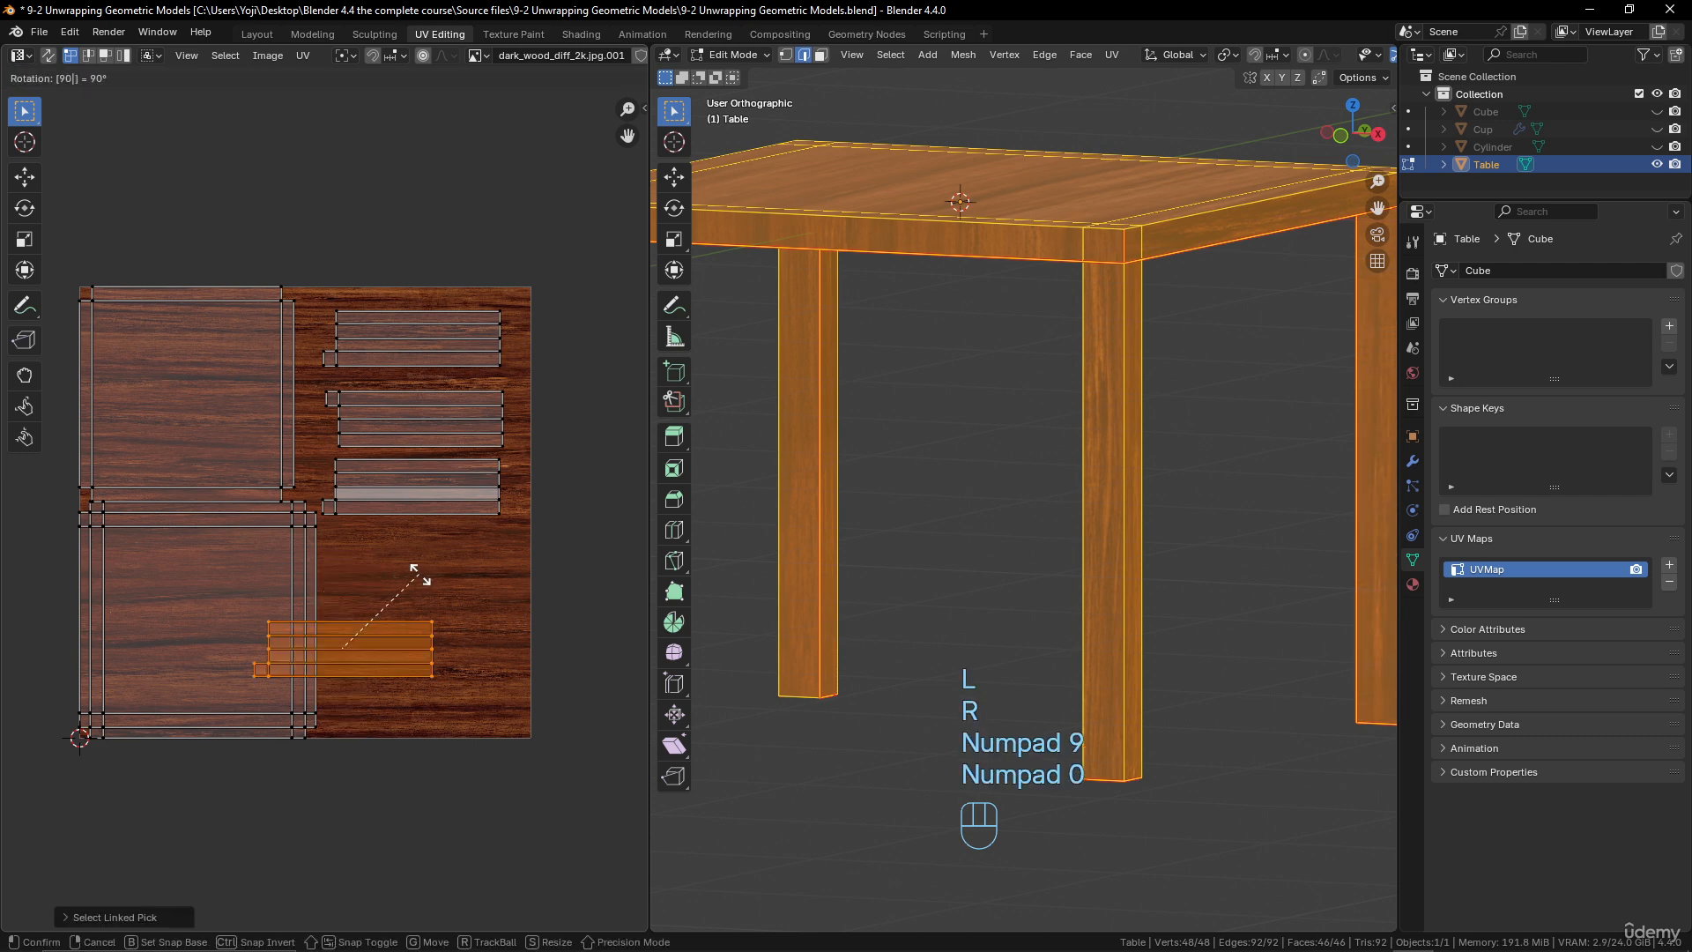
pyautogui.click(423, 582)
pyautogui.press('g')
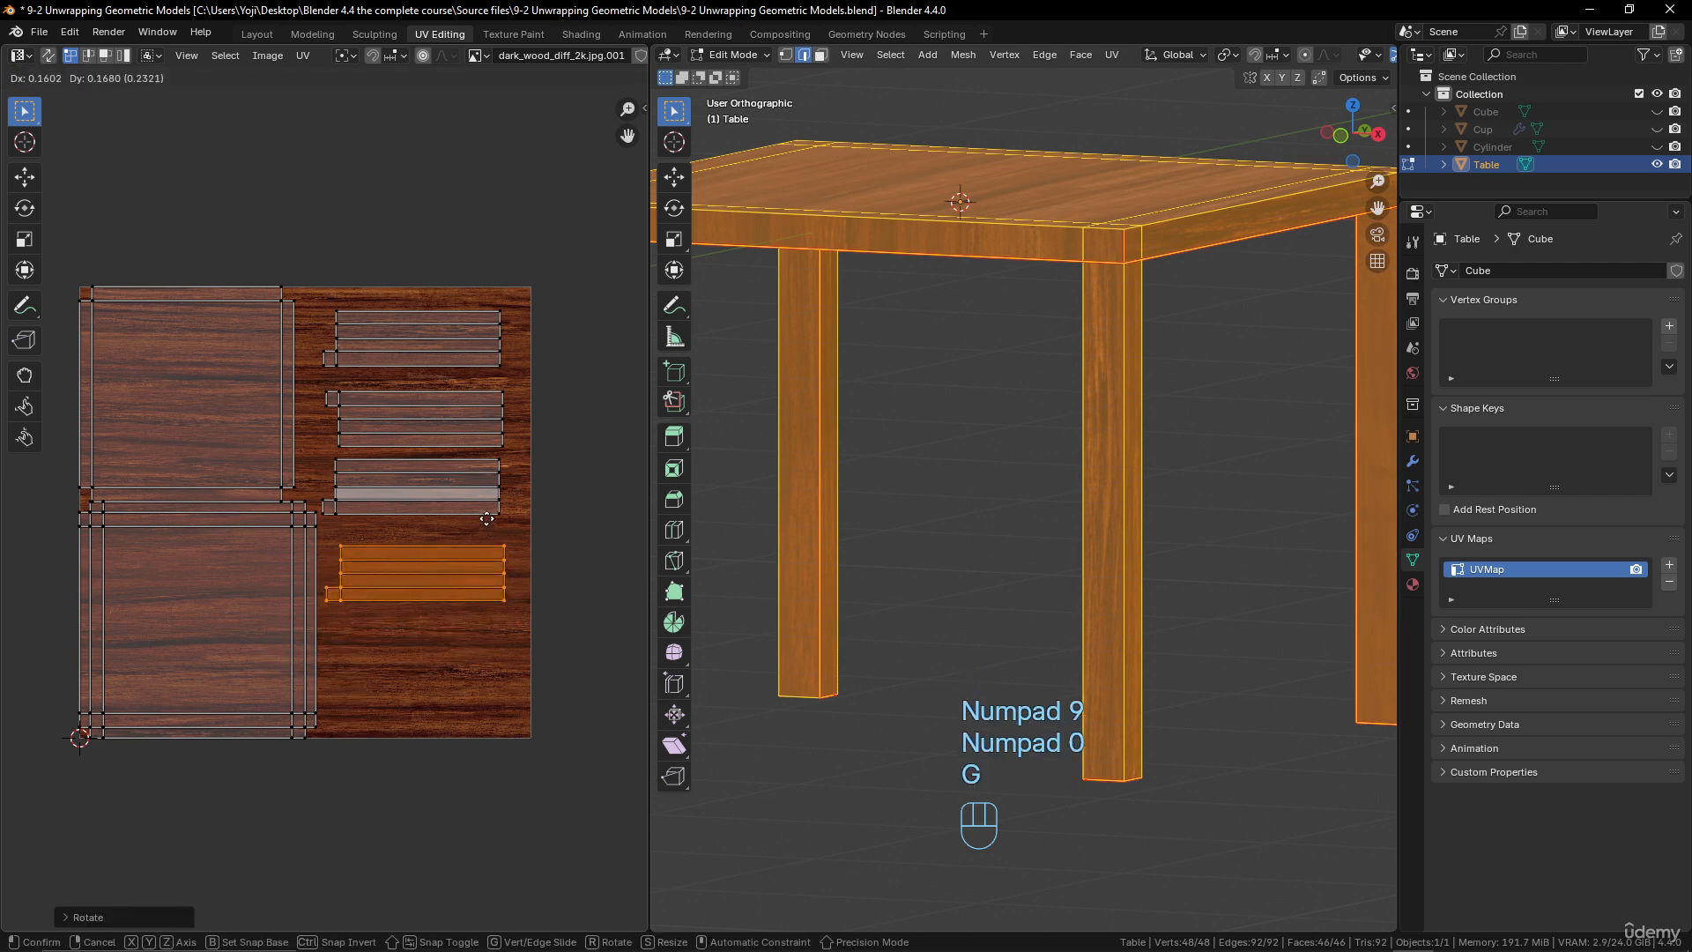
pyautogui.click(484, 520)
pyautogui.press('Tab')
pyautogui.moveTo(974, 381); pyautogui.dragTo(1021, 453, button='middle')
pyautogui.press('Tab')
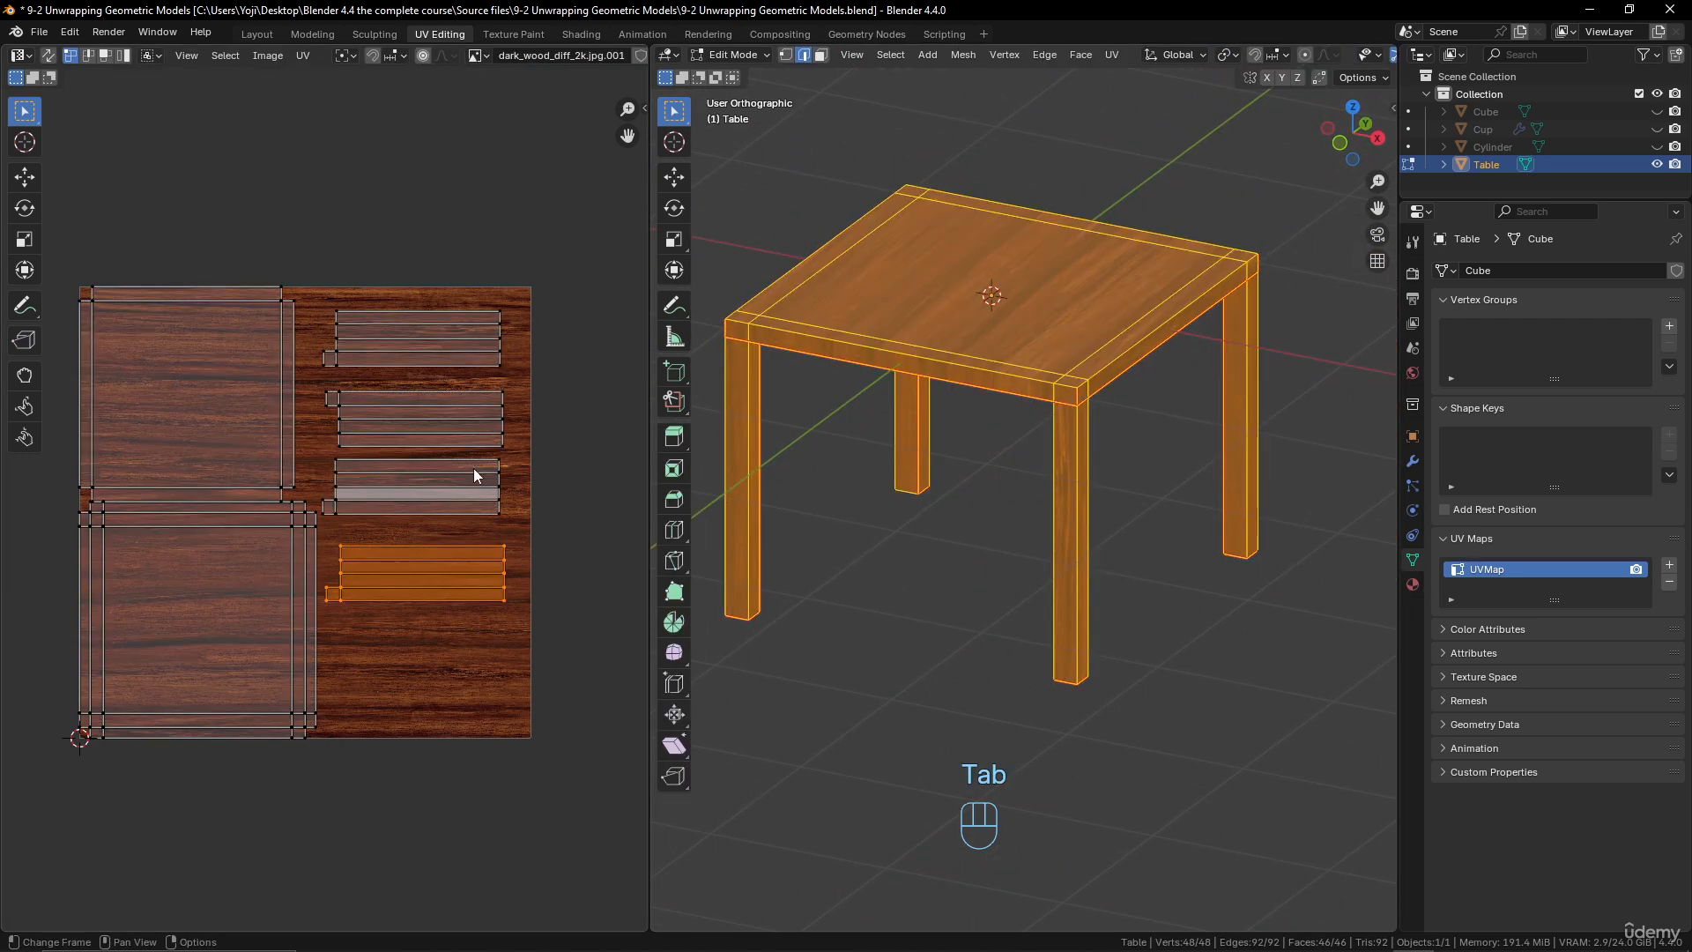
# - Select both large tabletop UV islands, rotate them 45° and inspect the diagonal grain on the tabletop
pyautogui.click(308, 497)
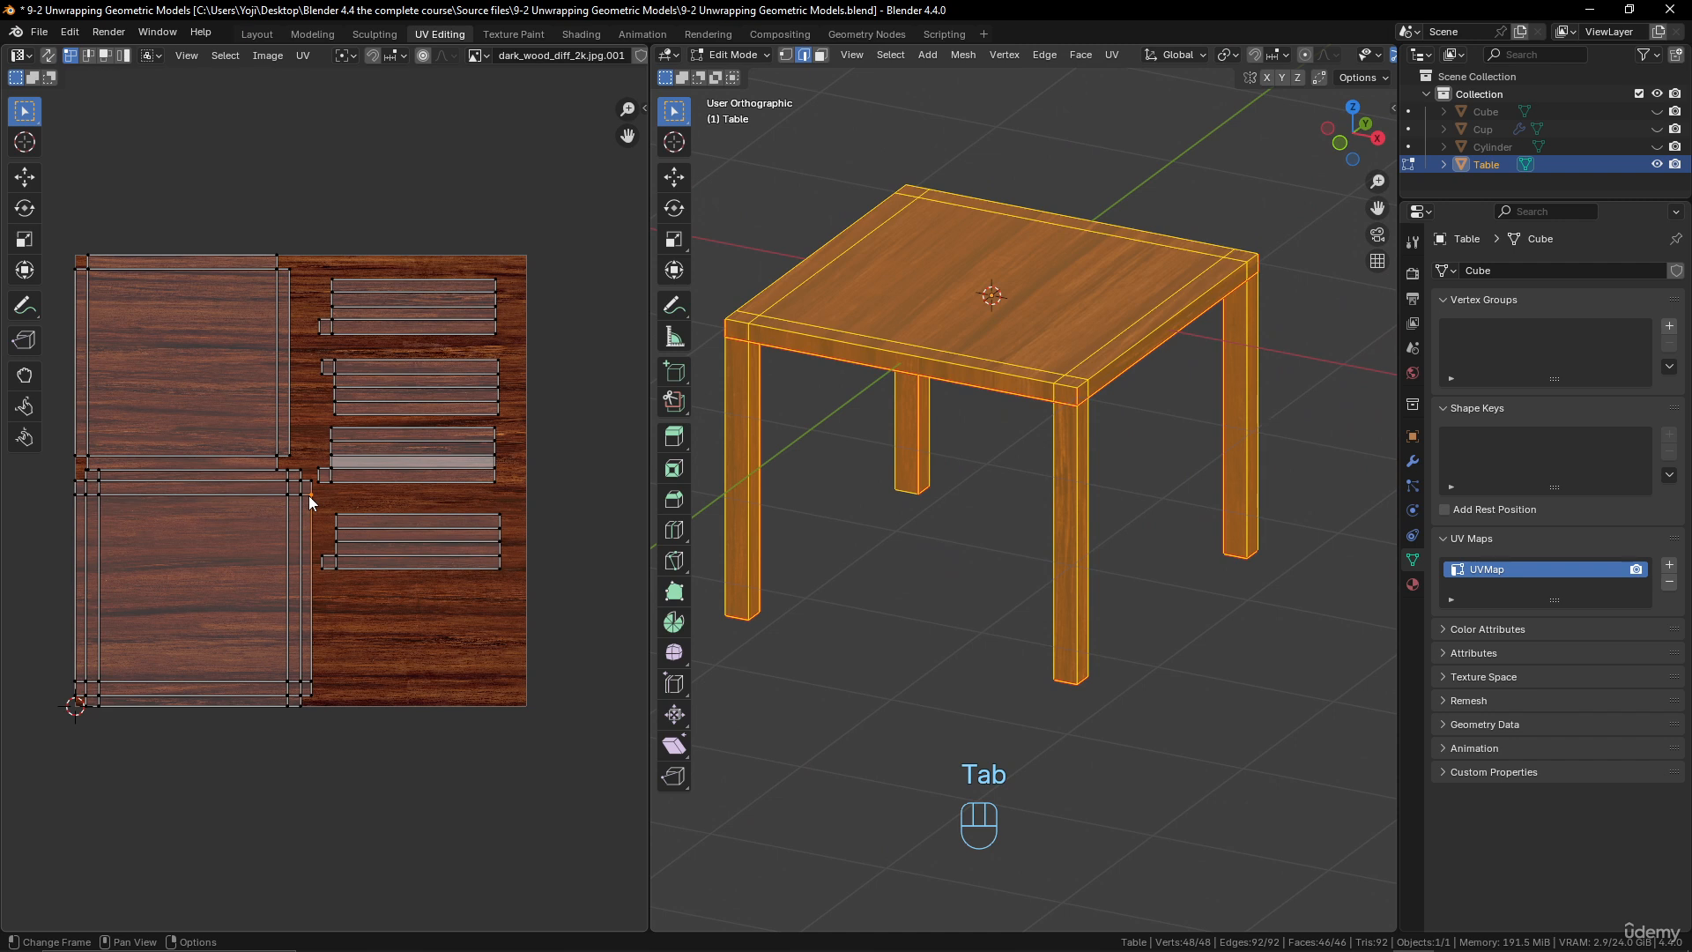
pyautogui.press('l')
pyautogui.press('l')
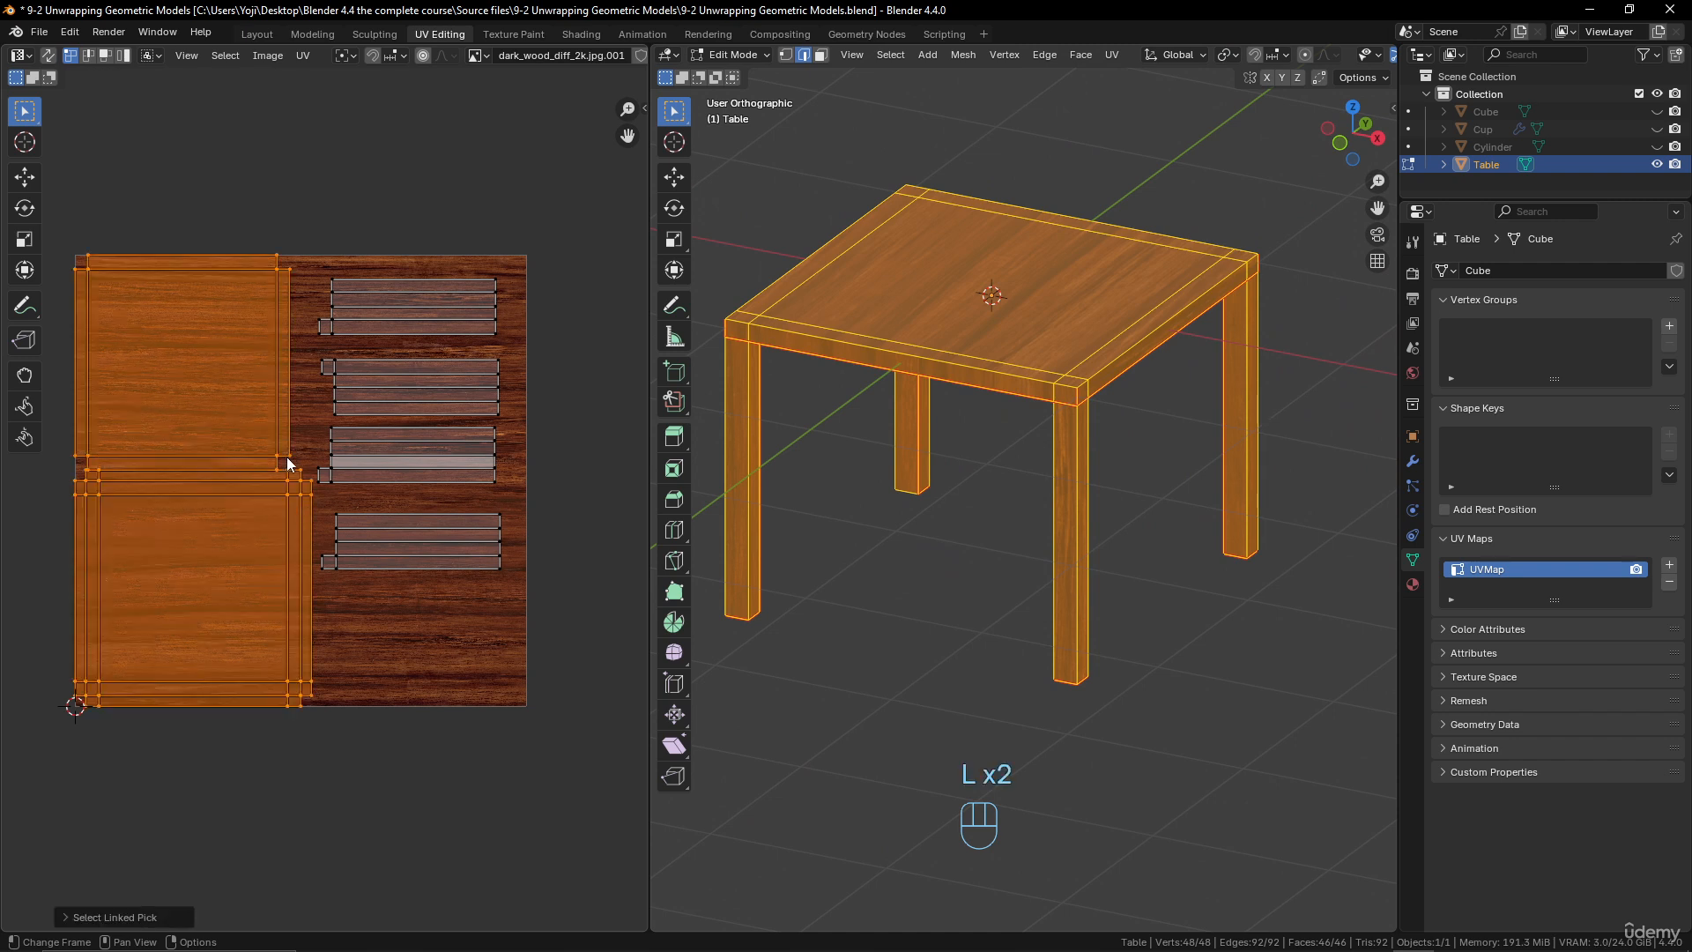
pyautogui.press('r')
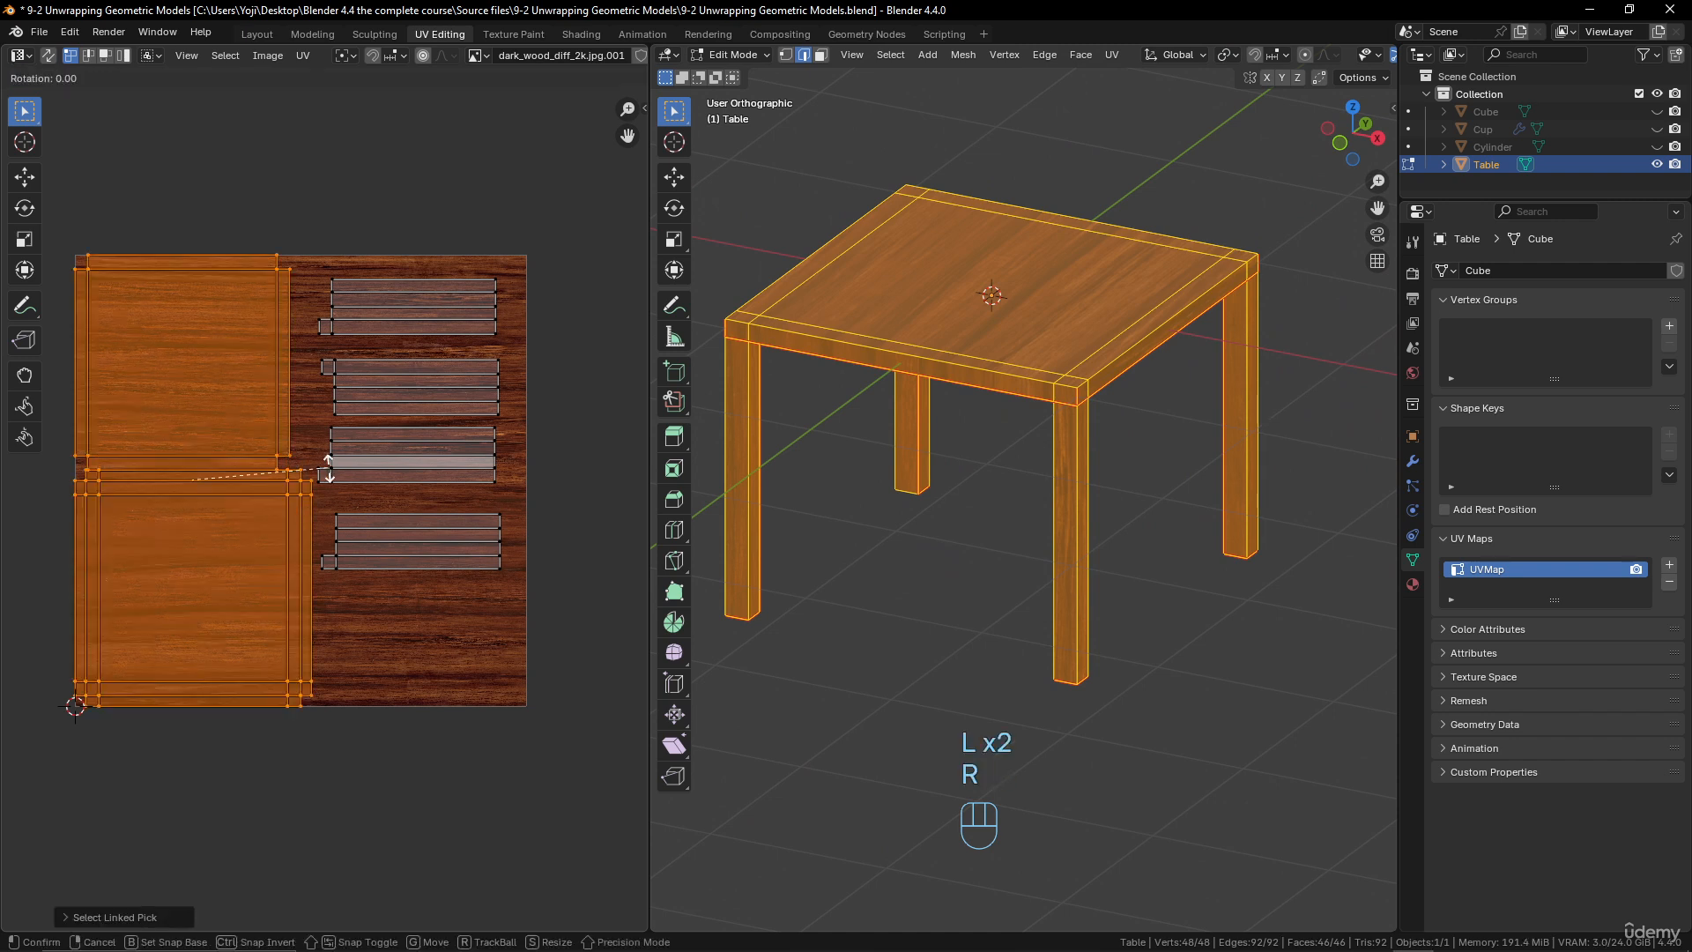
pyautogui.press('KP_4')
pyautogui.press('KP_5')
pyautogui.click(328, 474)
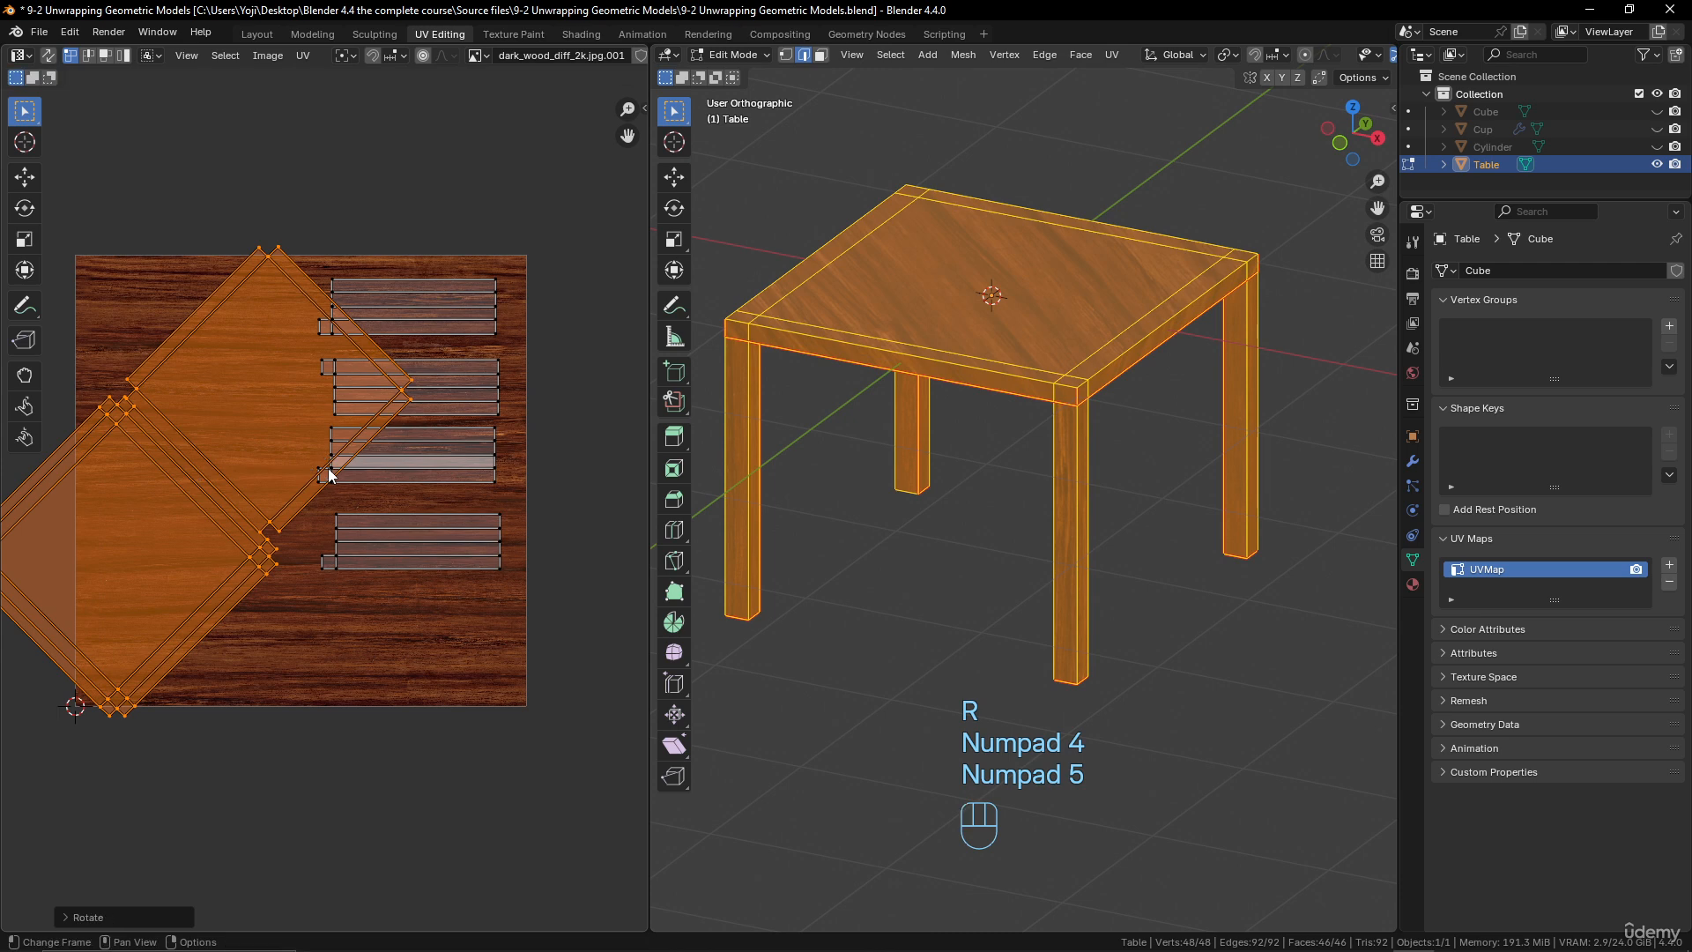
pyautogui.scroll(-3, 1000, 339)
pyautogui.moveTo(1002, 340); pyautogui.dragTo(825, 447, button='middle')
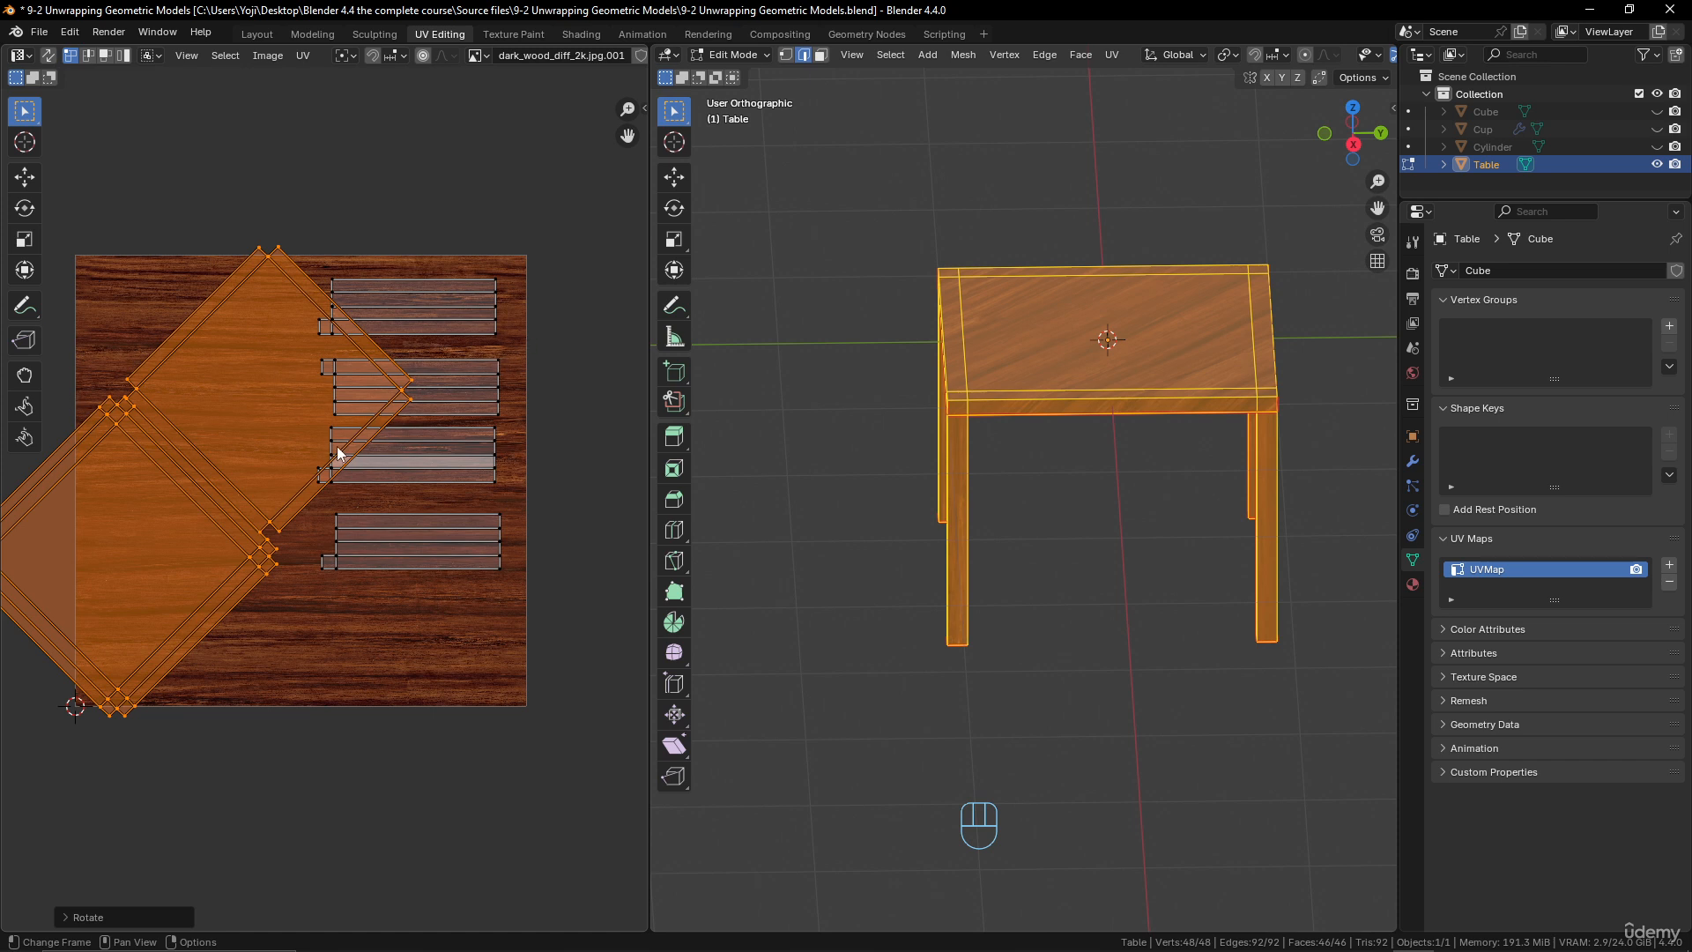
# - Scale up the two rotated tabletop UV islands well beyond the texture bounds
pyautogui.scroll(-2, 337, 453)
pyautogui.press('s')
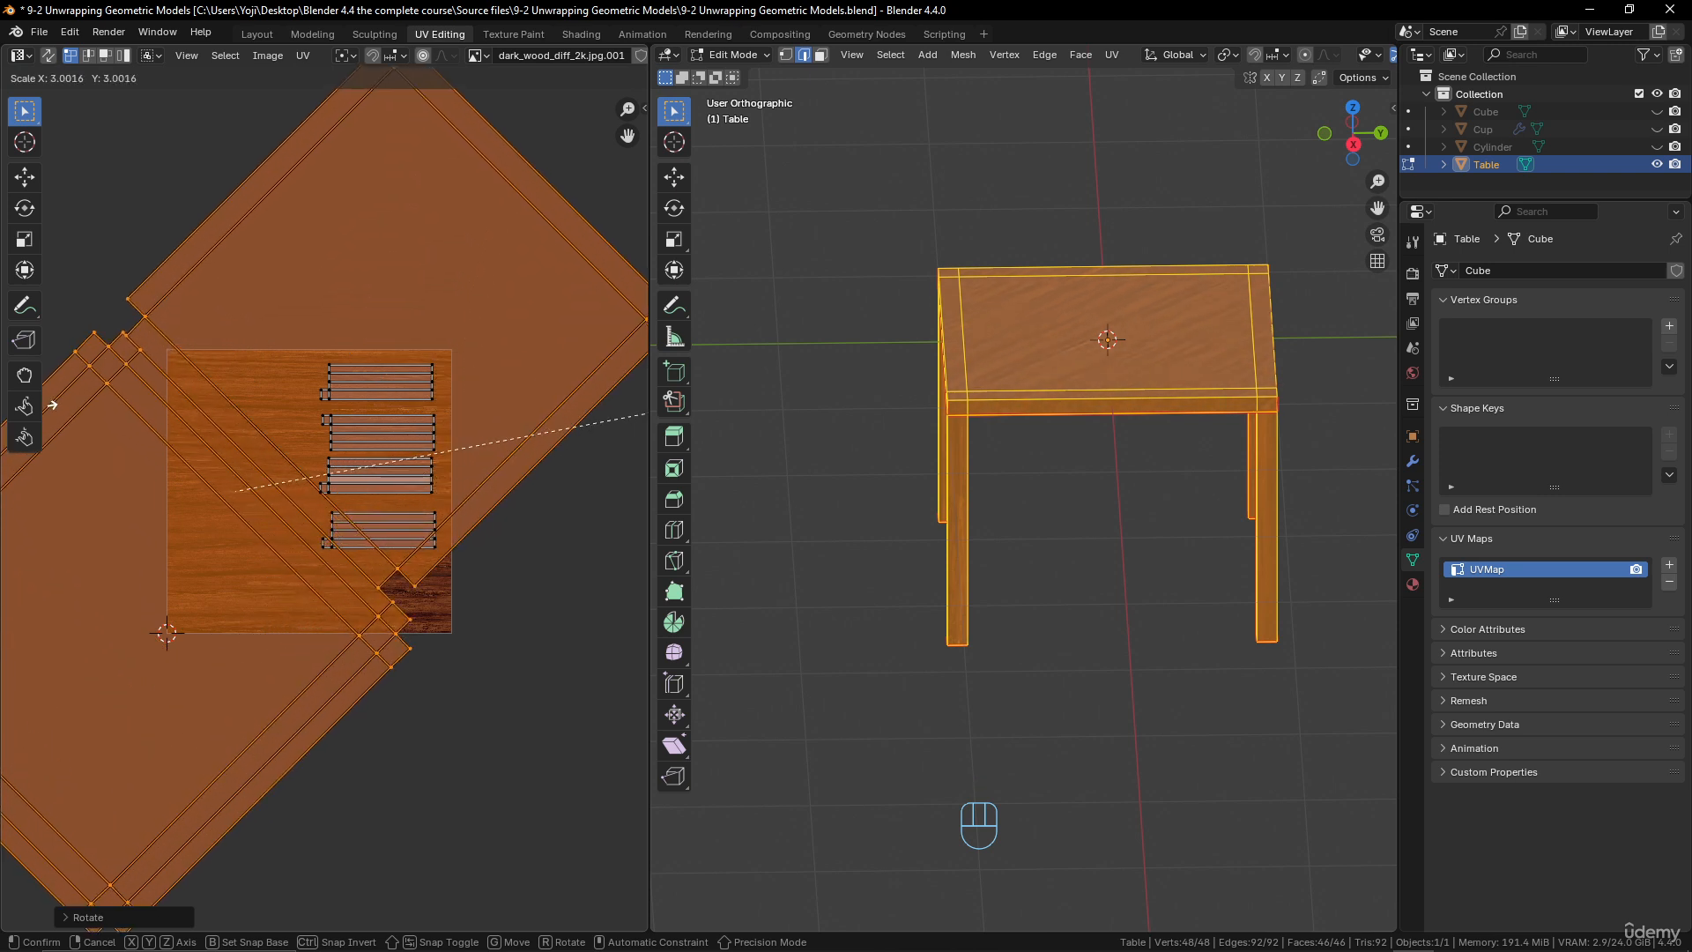
# - Try enlarging the tabletop UV island well beyond the wood texture and check the grain on the table in Object Mode
pyautogui.rightClick(43, 407)
pyautogui.scroll(-4, 491, 491)
pyautogui.press('s')
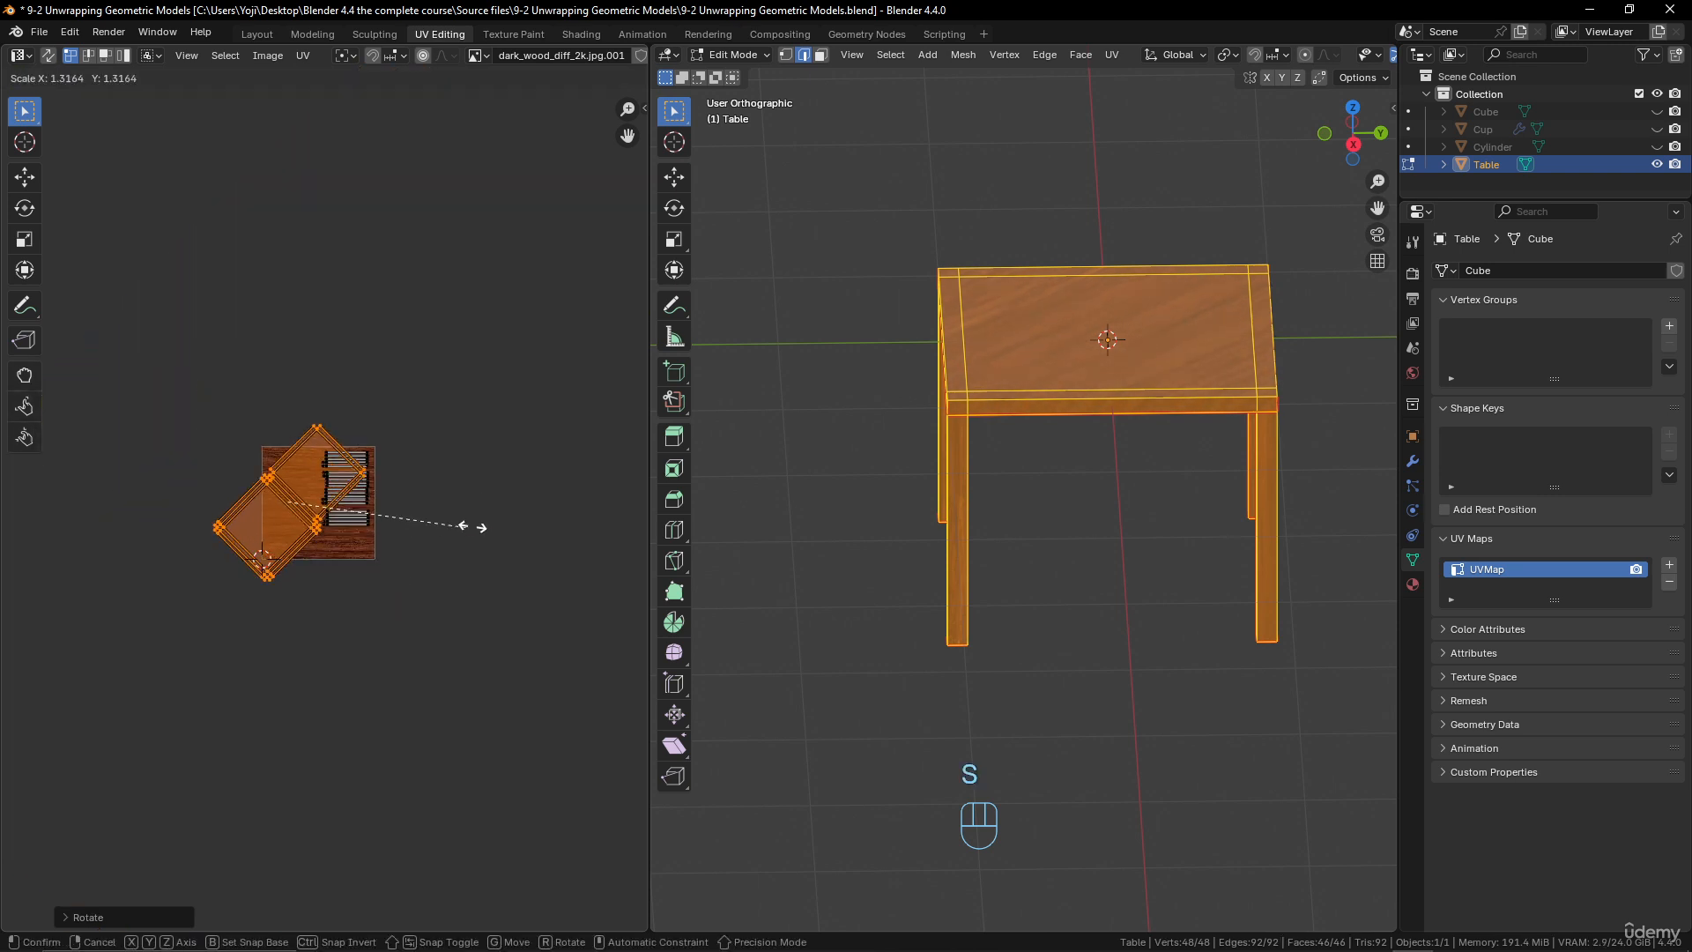
pyautogui.click(480, 370)
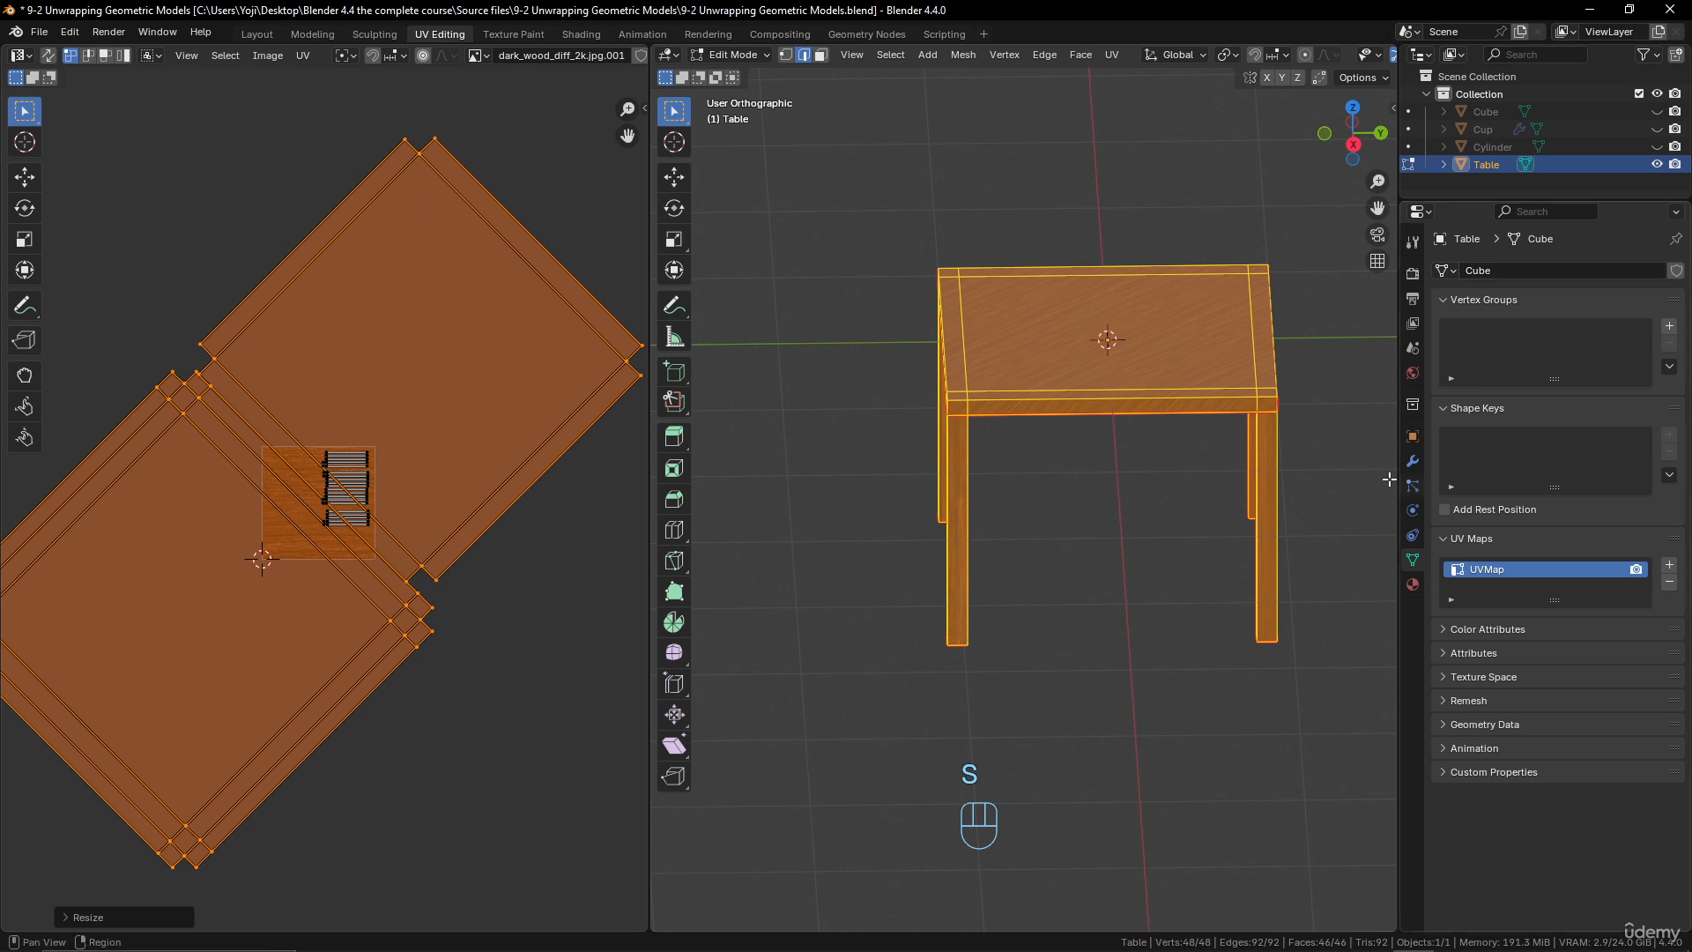
pyautogui.scroll(4, 1280, 421)
pyautogui.moveTo(1280, 421); pyautogui.dragTo(1182, 521, button='middle')
pyautogui.press('Tab')
pyautogui.scroll(-5, 1271, 409)
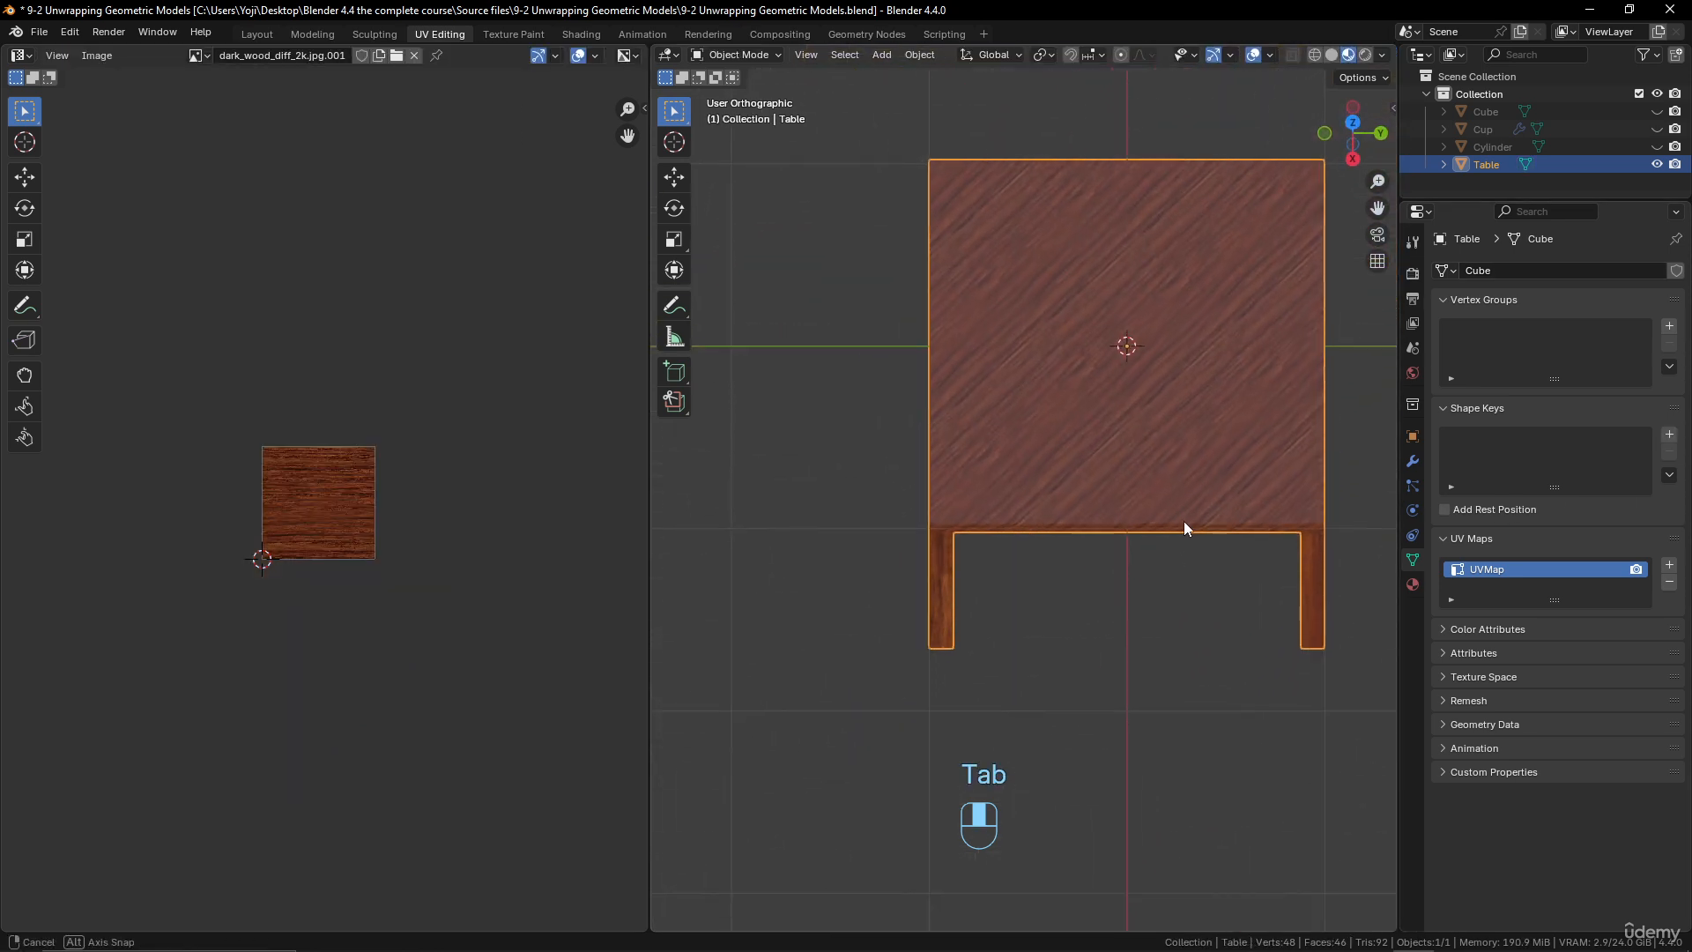
pyautogui.scroll(2, 1107, 500)
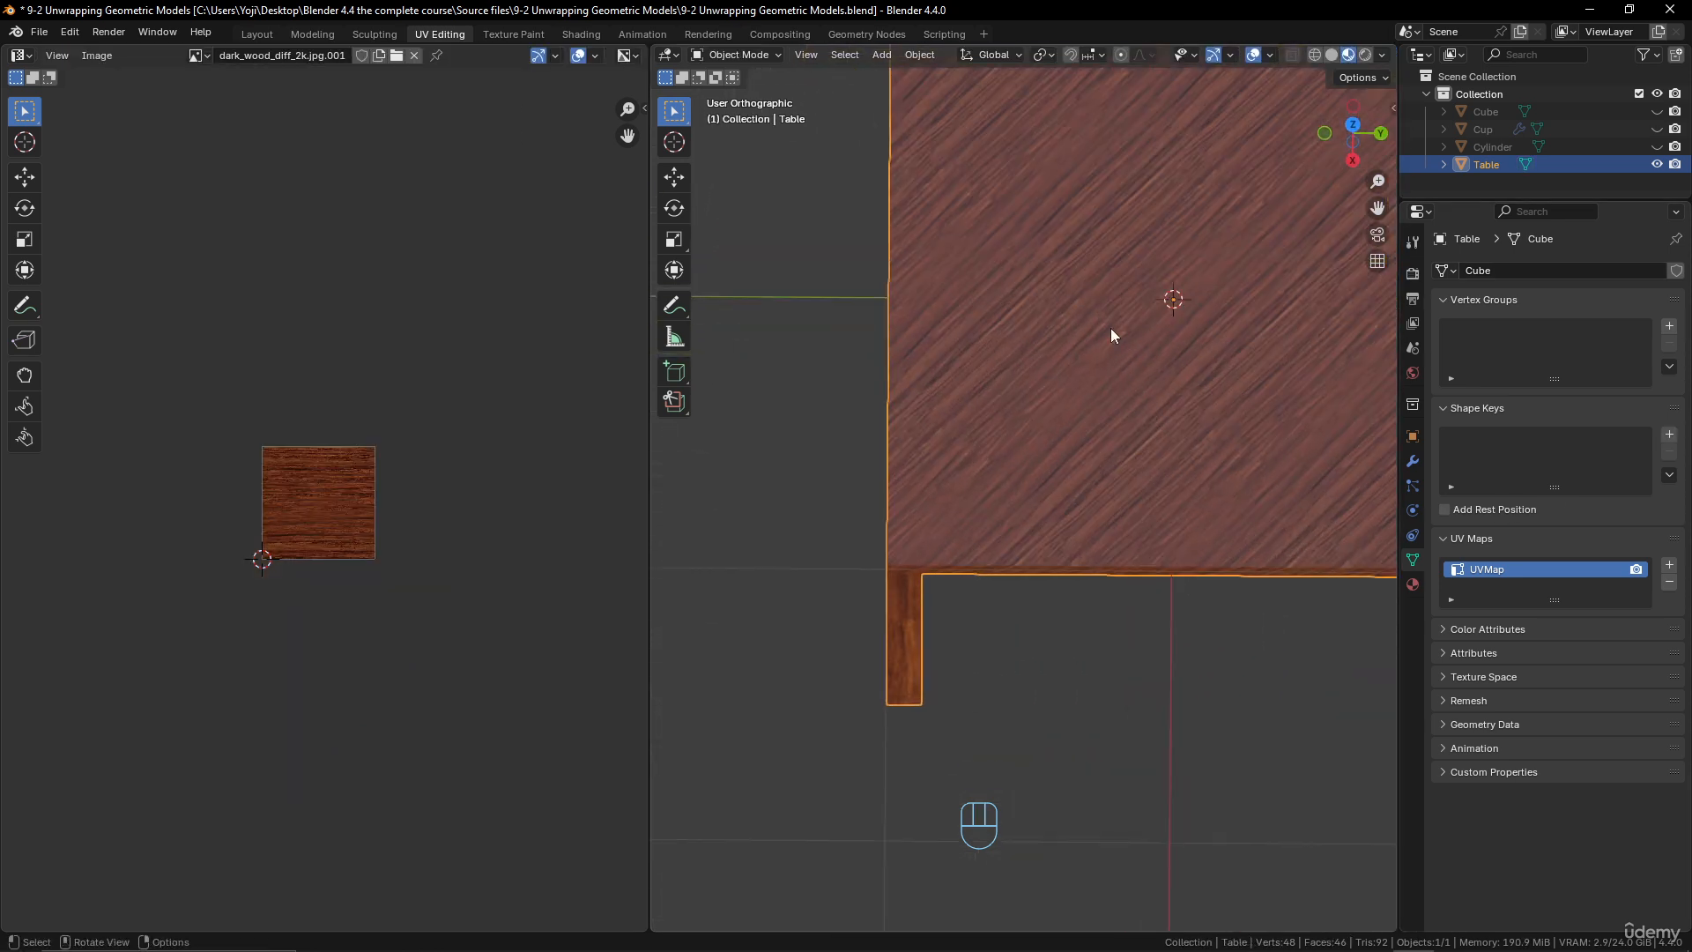
pyautogui.press('Tab')
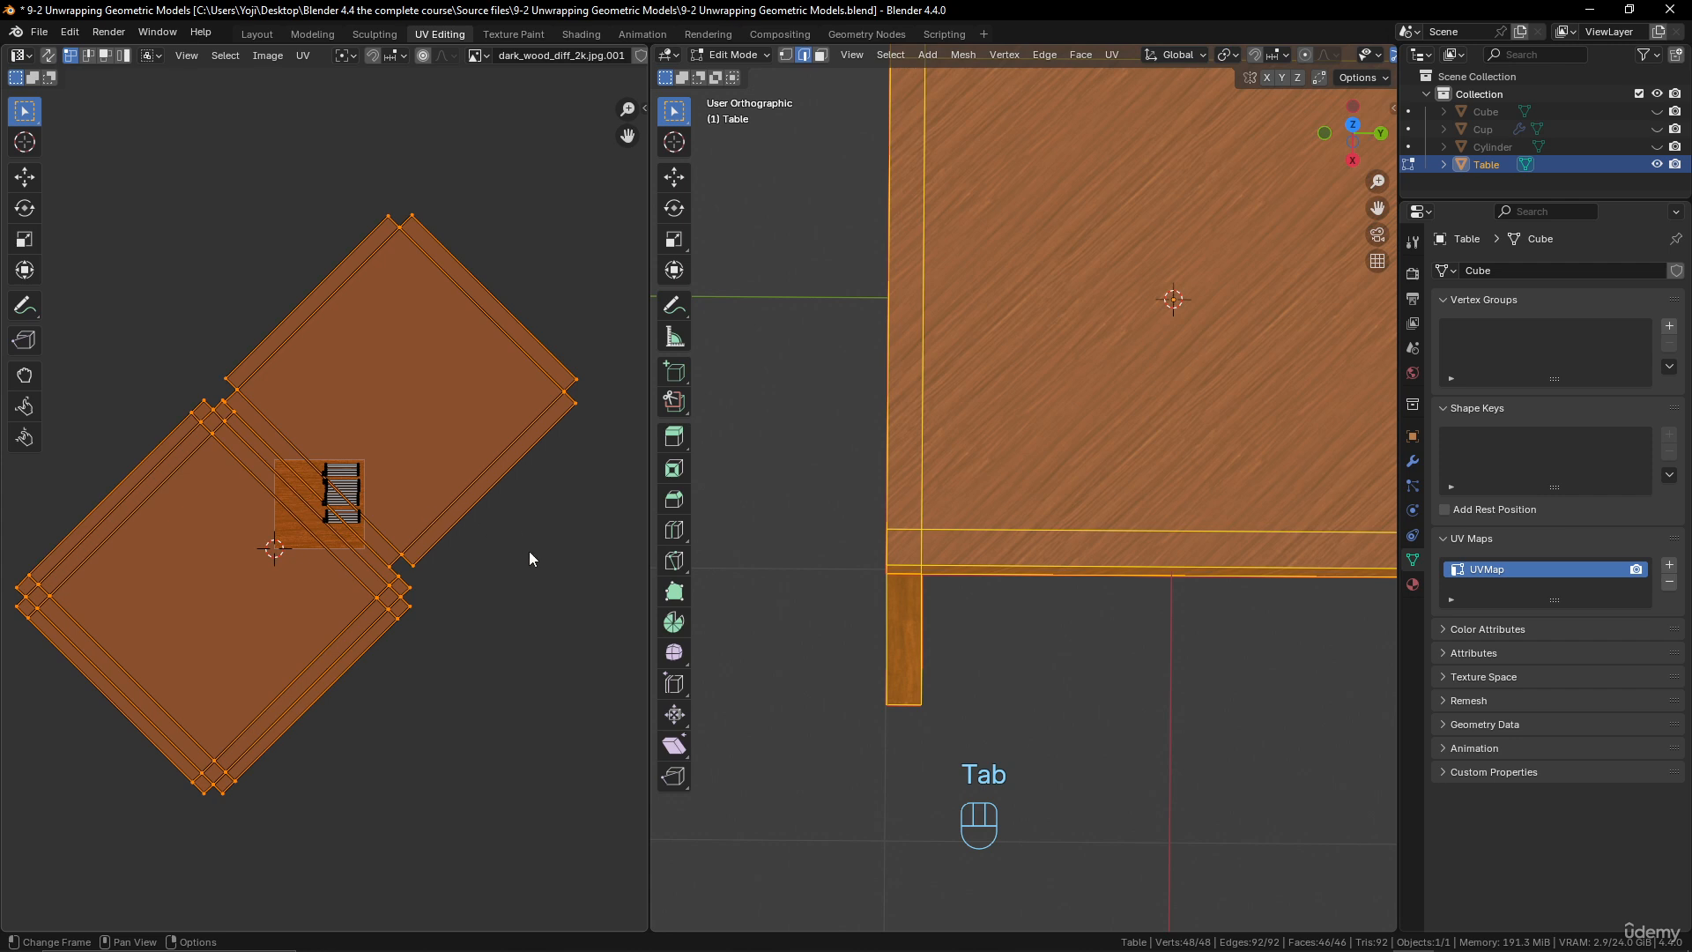
# - Scale the tabletop UV island down until it is close in size to the wood texture
pyautogui.press('s')
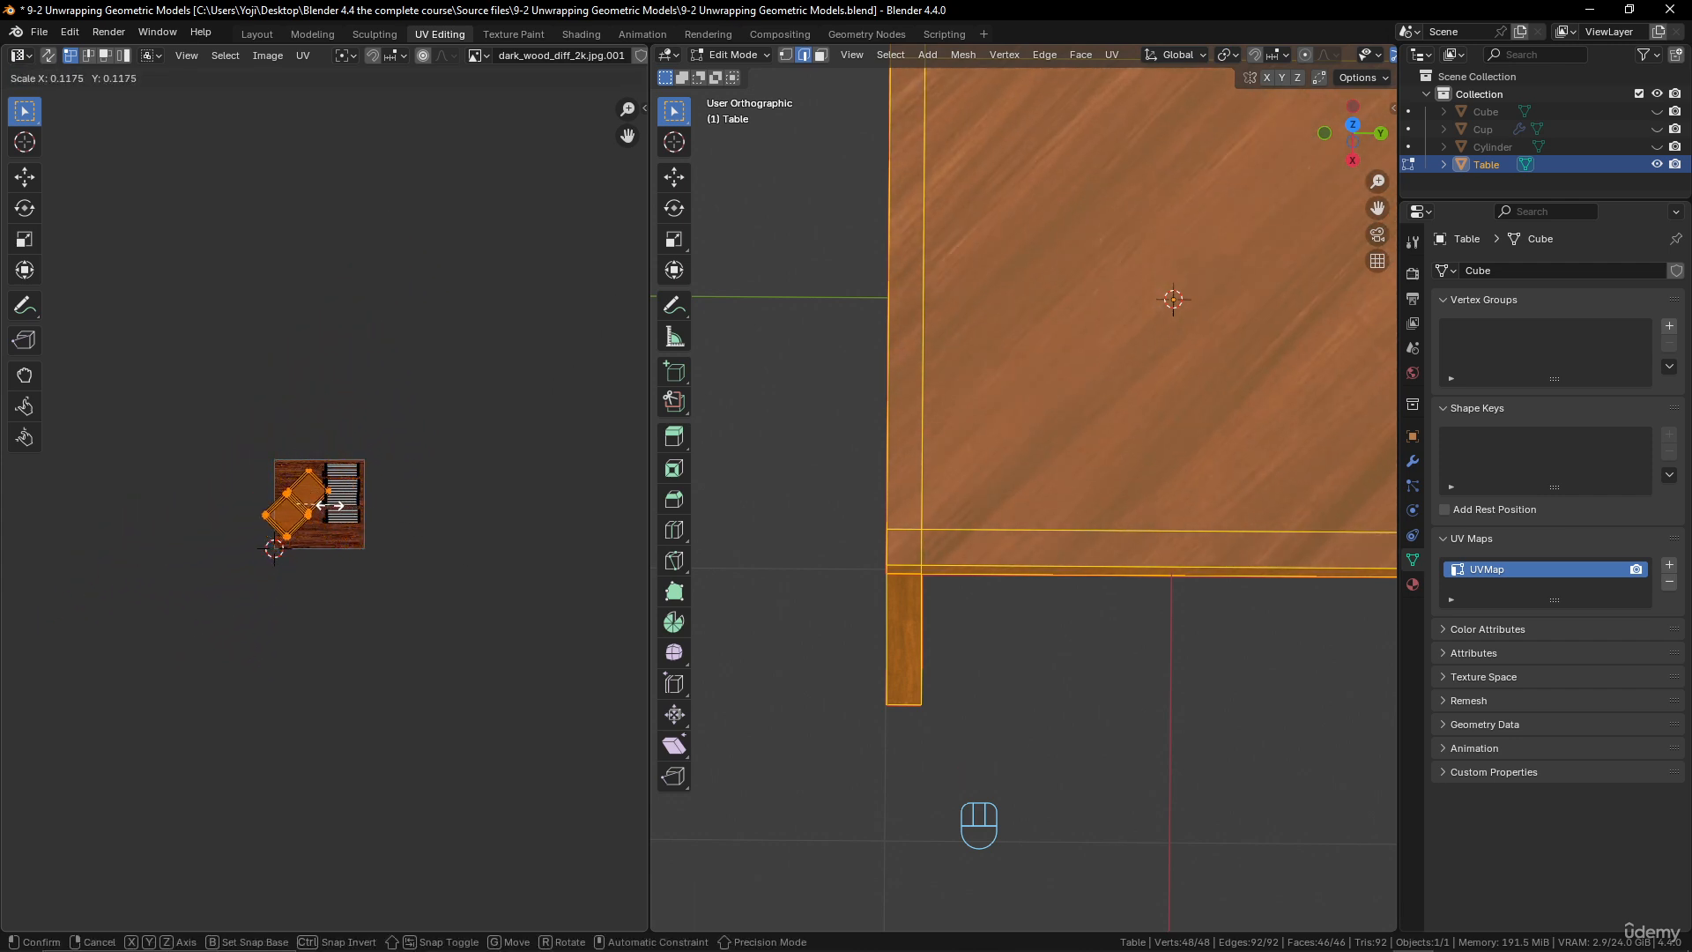
pyautogui.click(348, 515)
pyautogui.scroll(5, 476, 522)
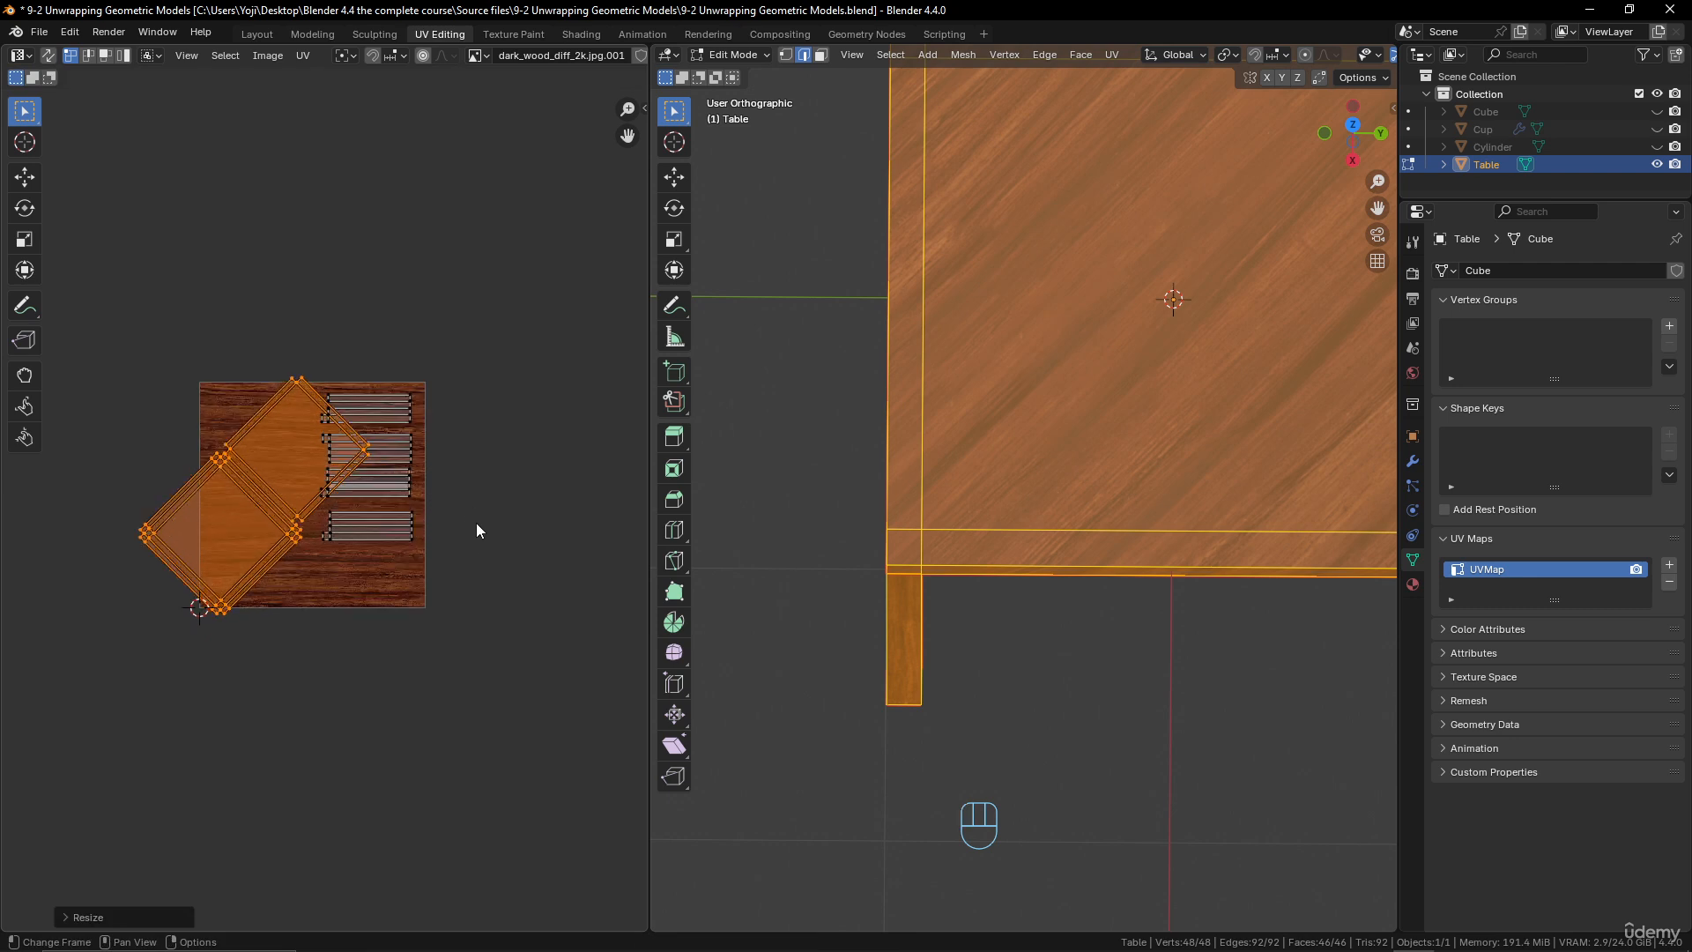
# - Scale all of the table's UV islands up together by about 1.76 and return to Object Mode
pyautogui.press('a')
pyautogui.scroll(-2, 484, 455)
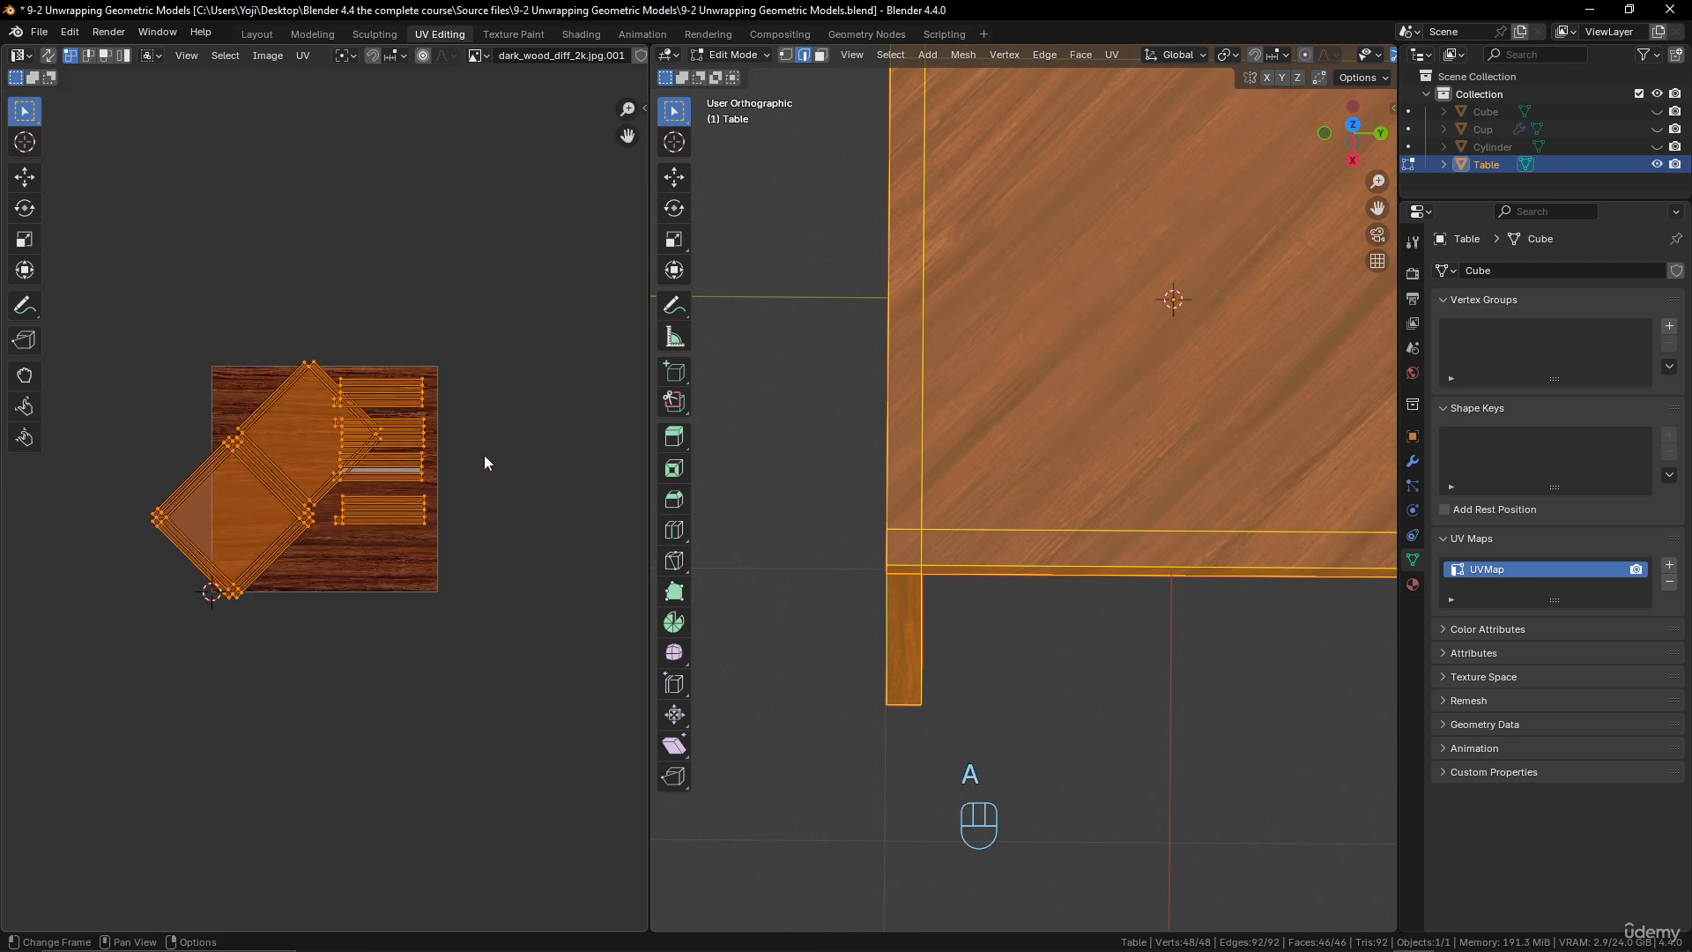
pyautogui.press('s')
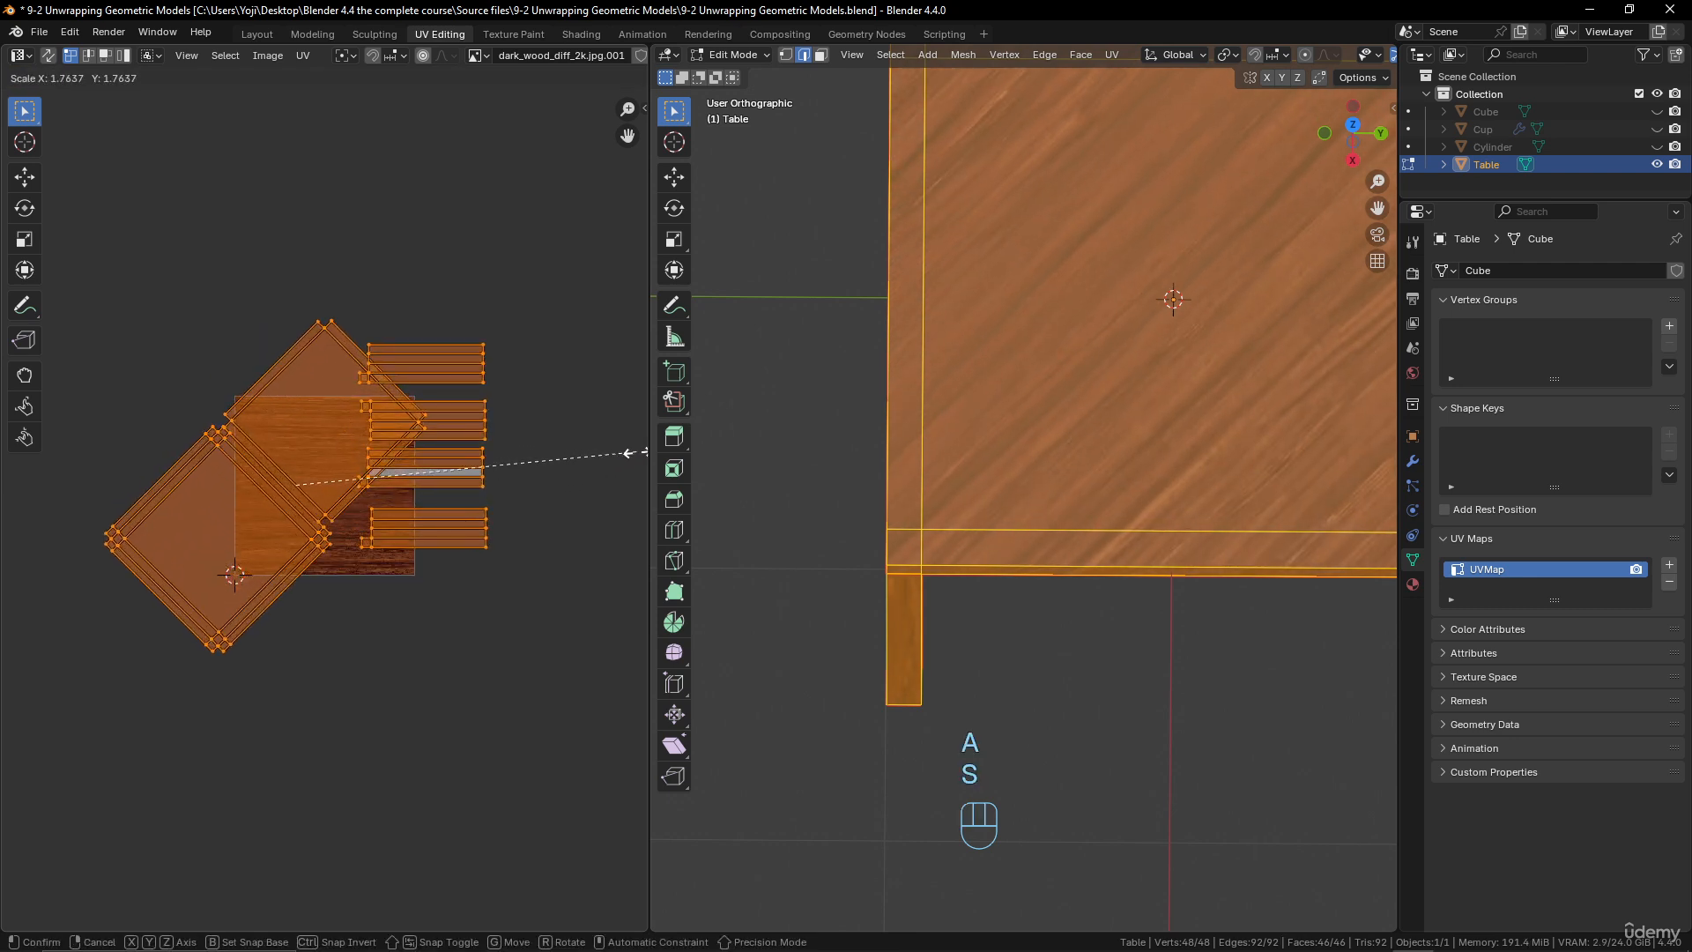
pyautogui.click(630, 453)
pyautogui.scroll(-3, 1093, 427)
pyautogui.moveTo(1124, 402); pyautogui.dragTo(975, 473, button='middle')
pyautogui.press('Tab')
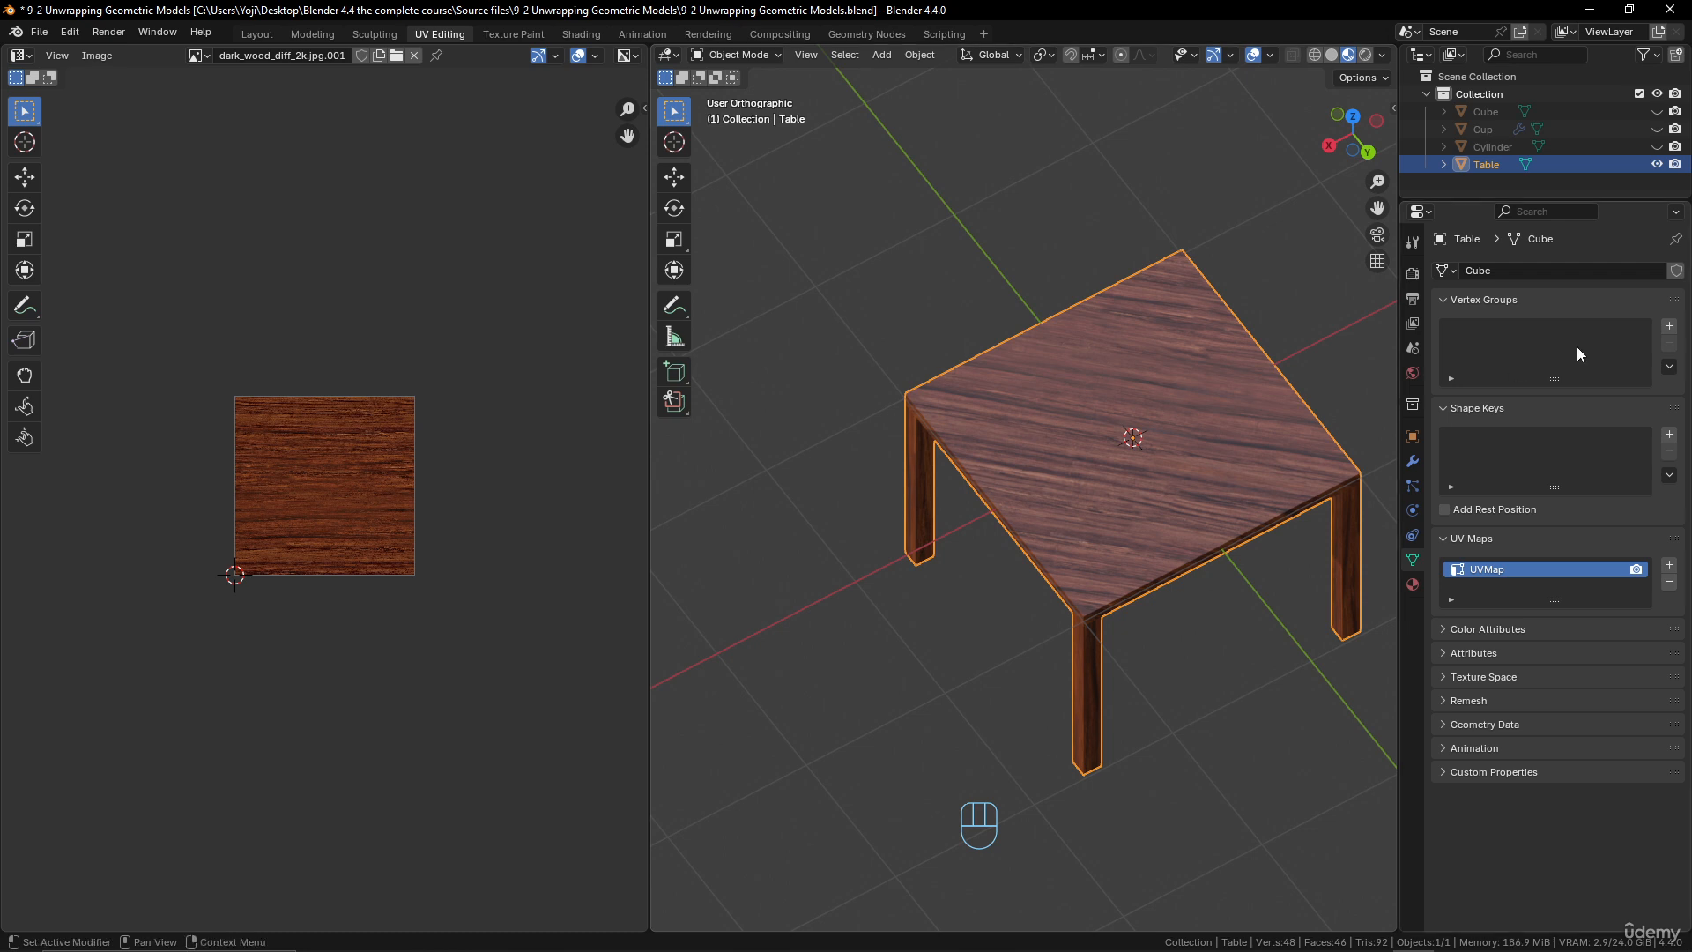
# - Hide the Table, show the Cup in its place, and make the Cup the selected object
pyautogui.click(1656, 162)
pyautogui.click(1657, 130)
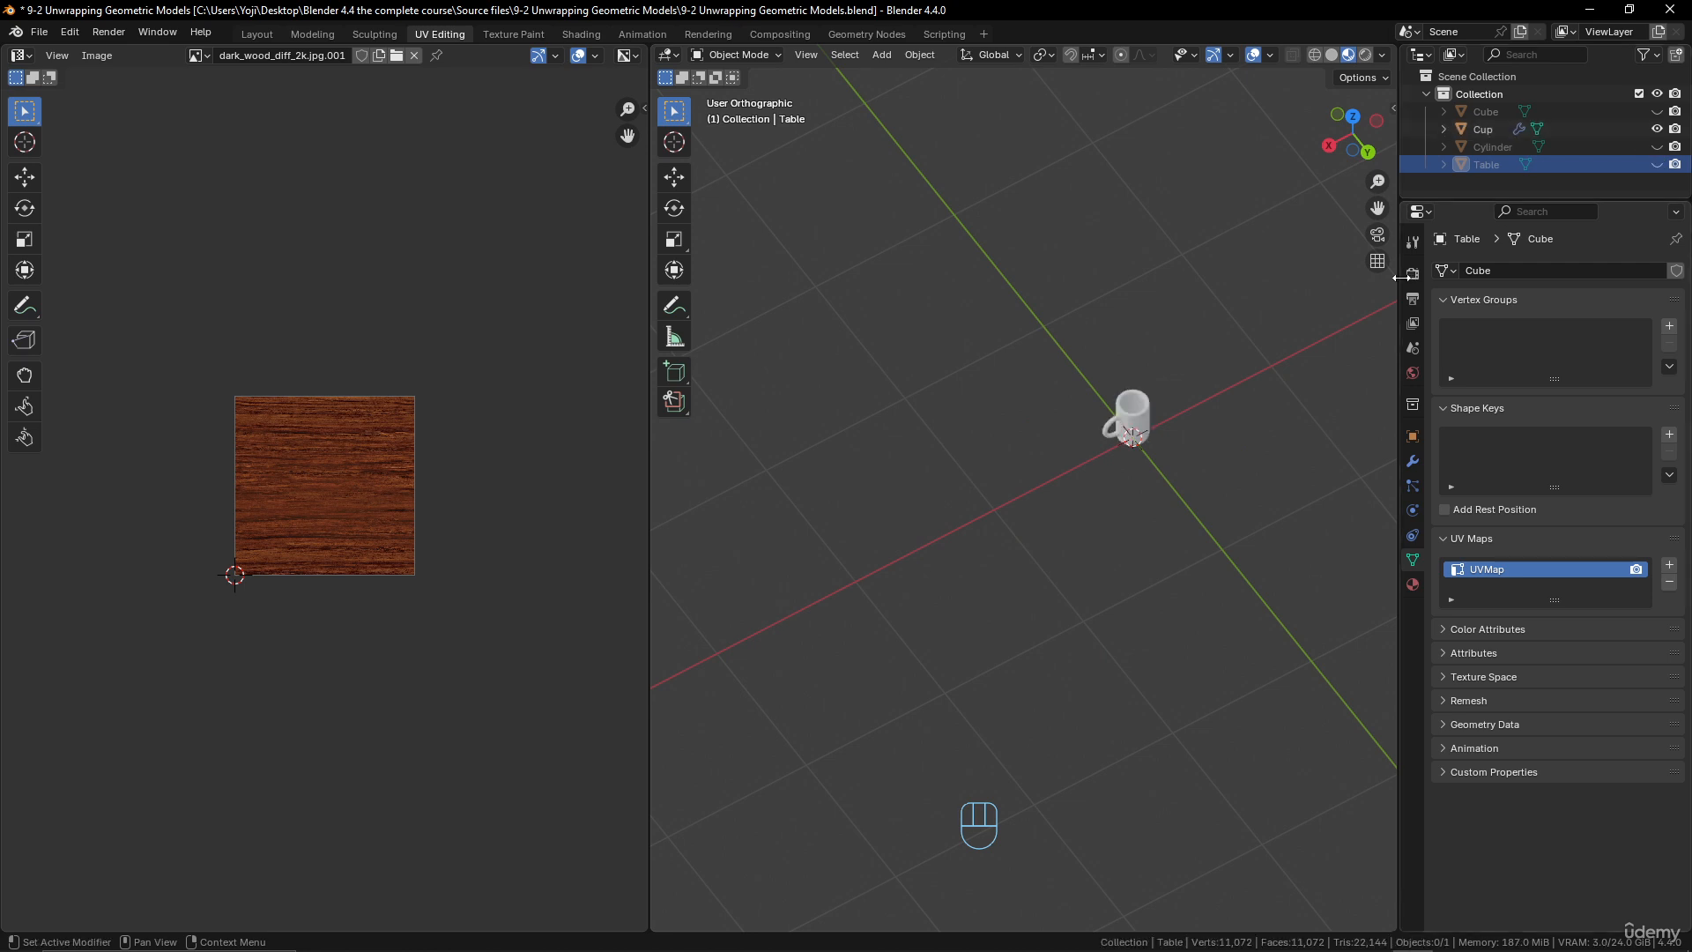
pyautogui.moveTo(1130, 423); pyautogui.dragTo(1097, 686, button='middle')
pyautogui.scroll(3, 901, 490)
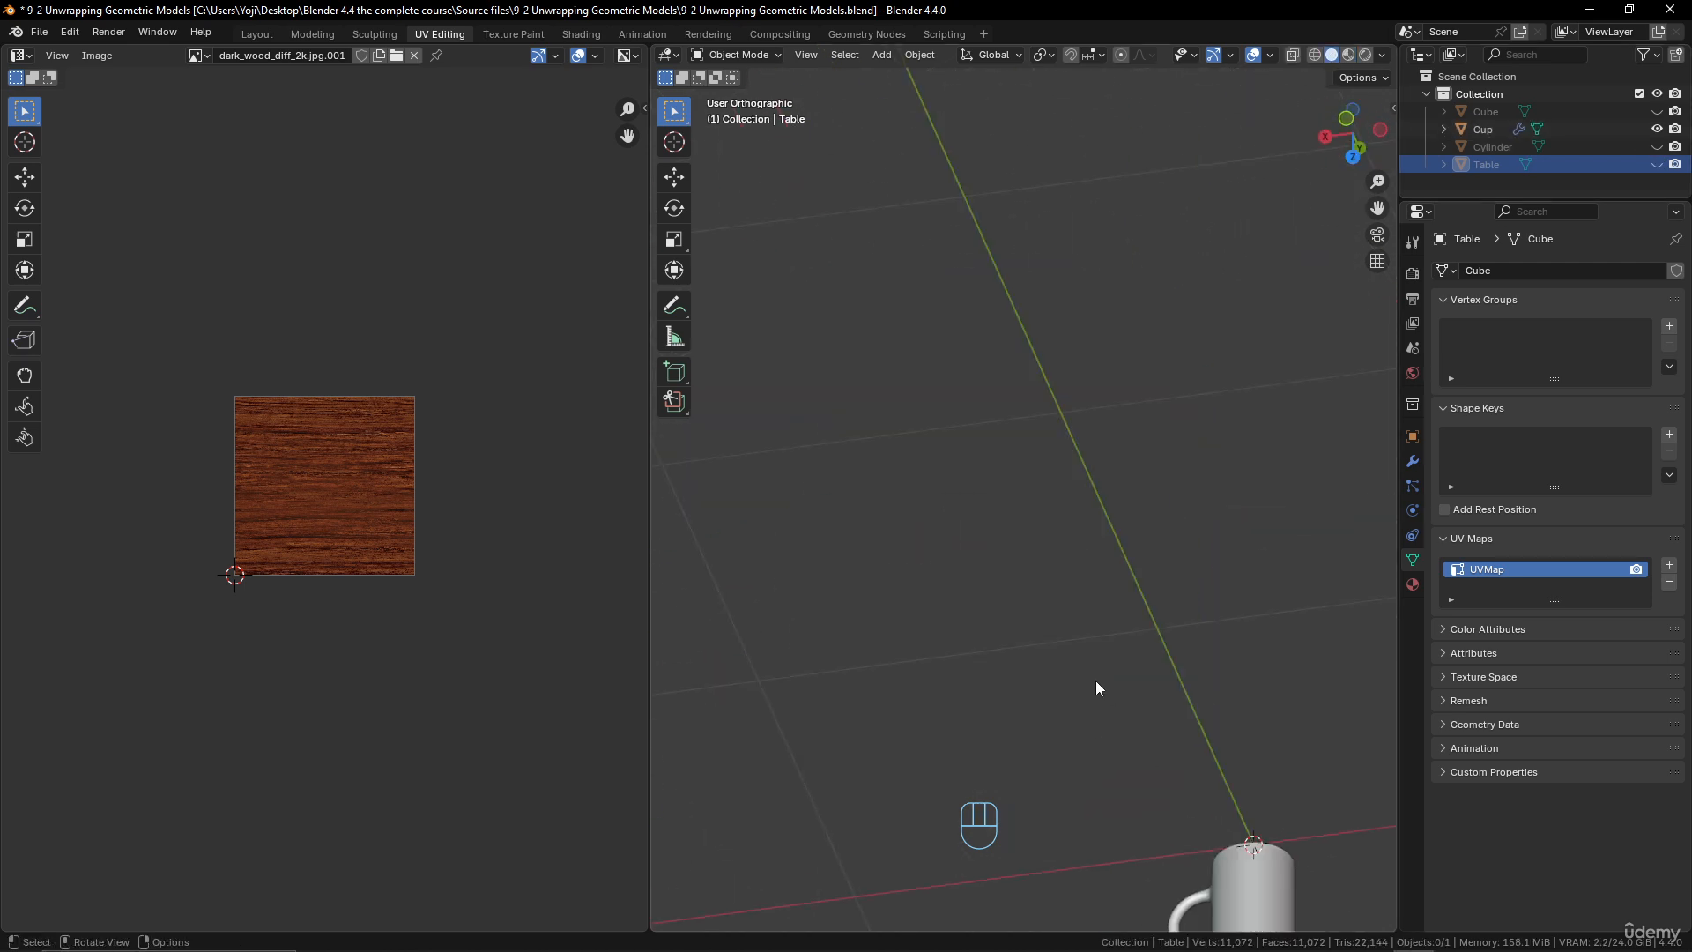
pyautogui.click(1242, 859)
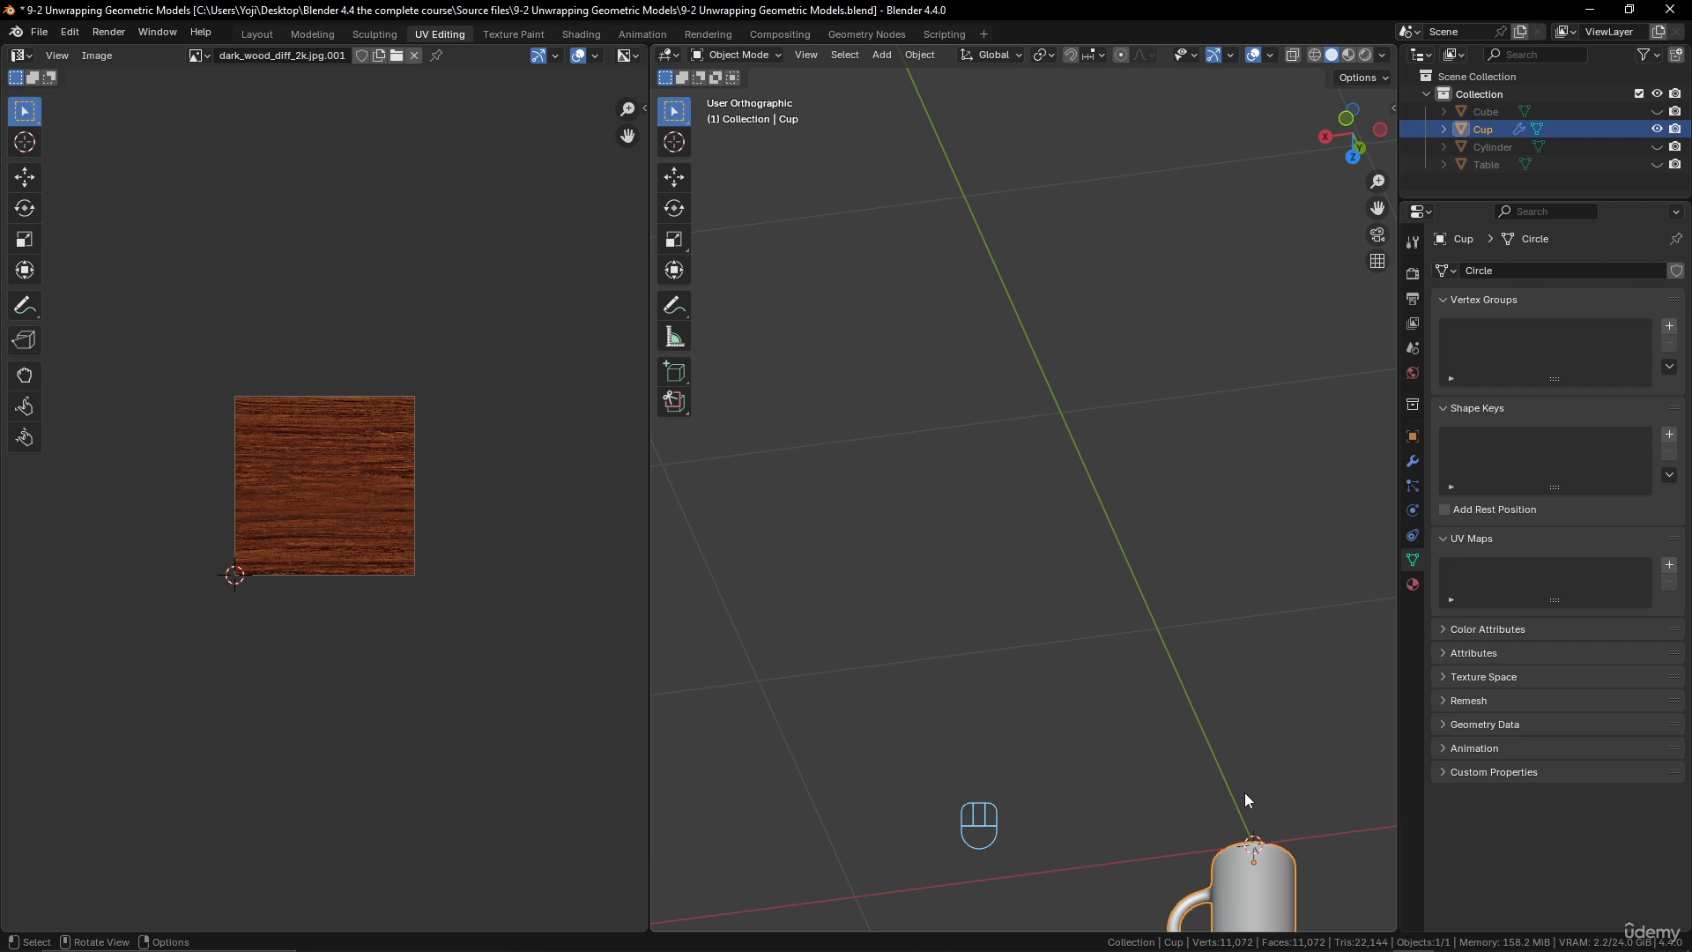
pyautogui.press('KP_Decimal')
pyautogui.moveTo(1088, 382); pyautogui.dragTo(989, 502, button='middle')
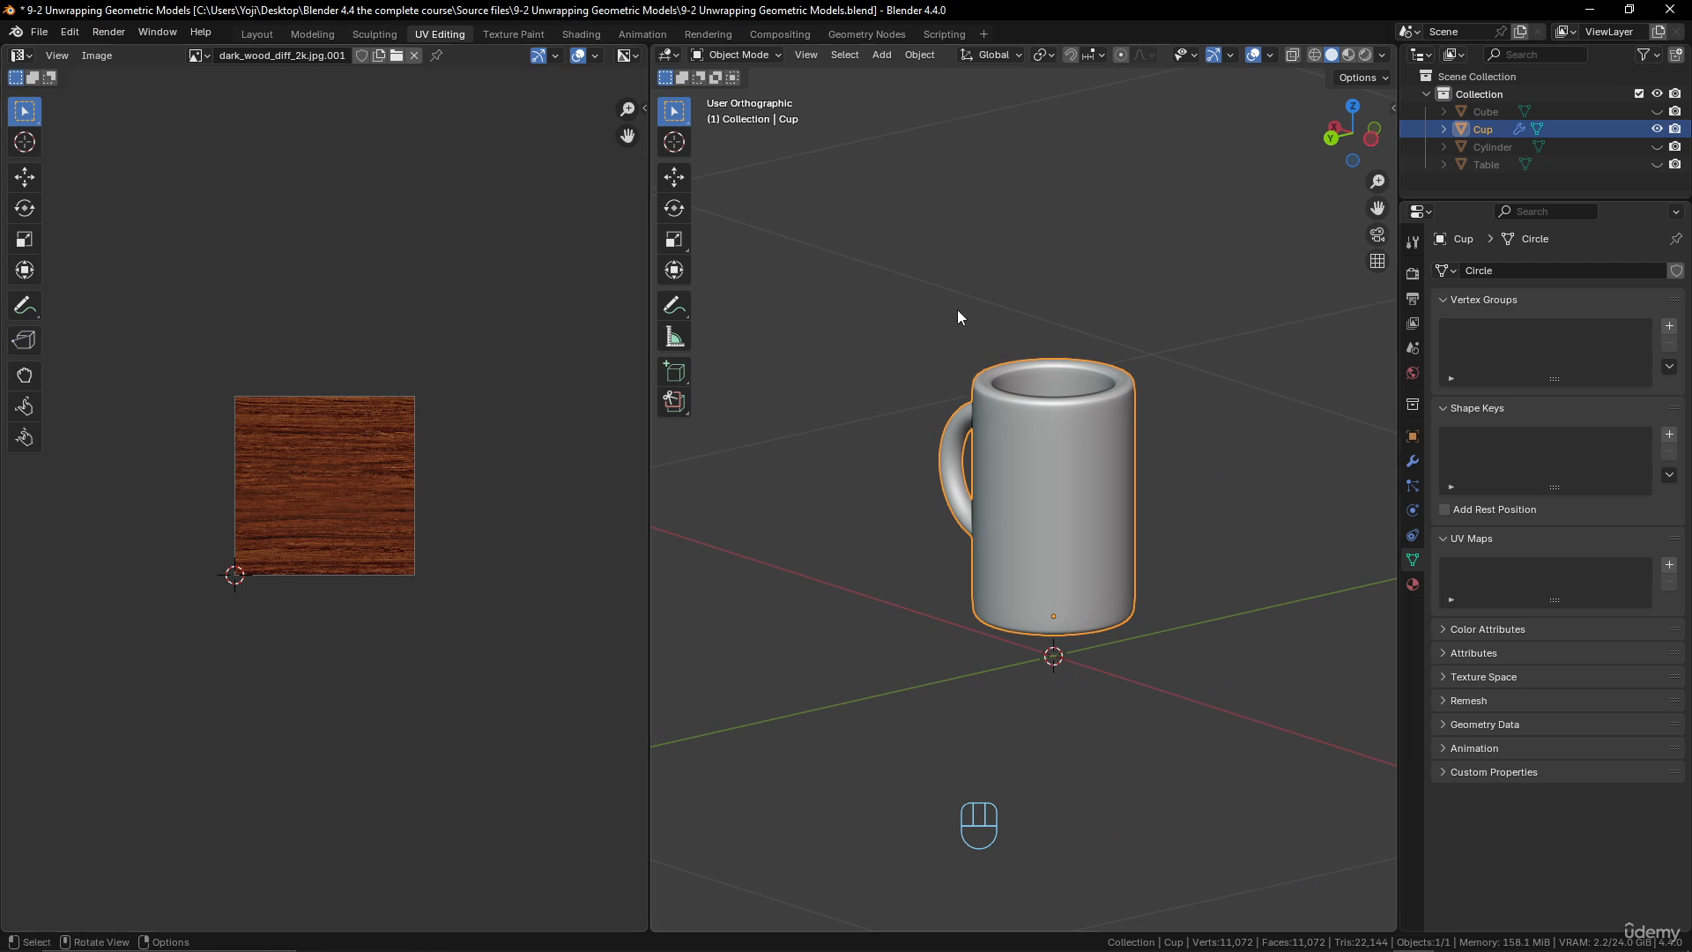
# - Replace the wood texture in the UV editor with the image blender_logo.jpg
pyautogui.click(414, 56)
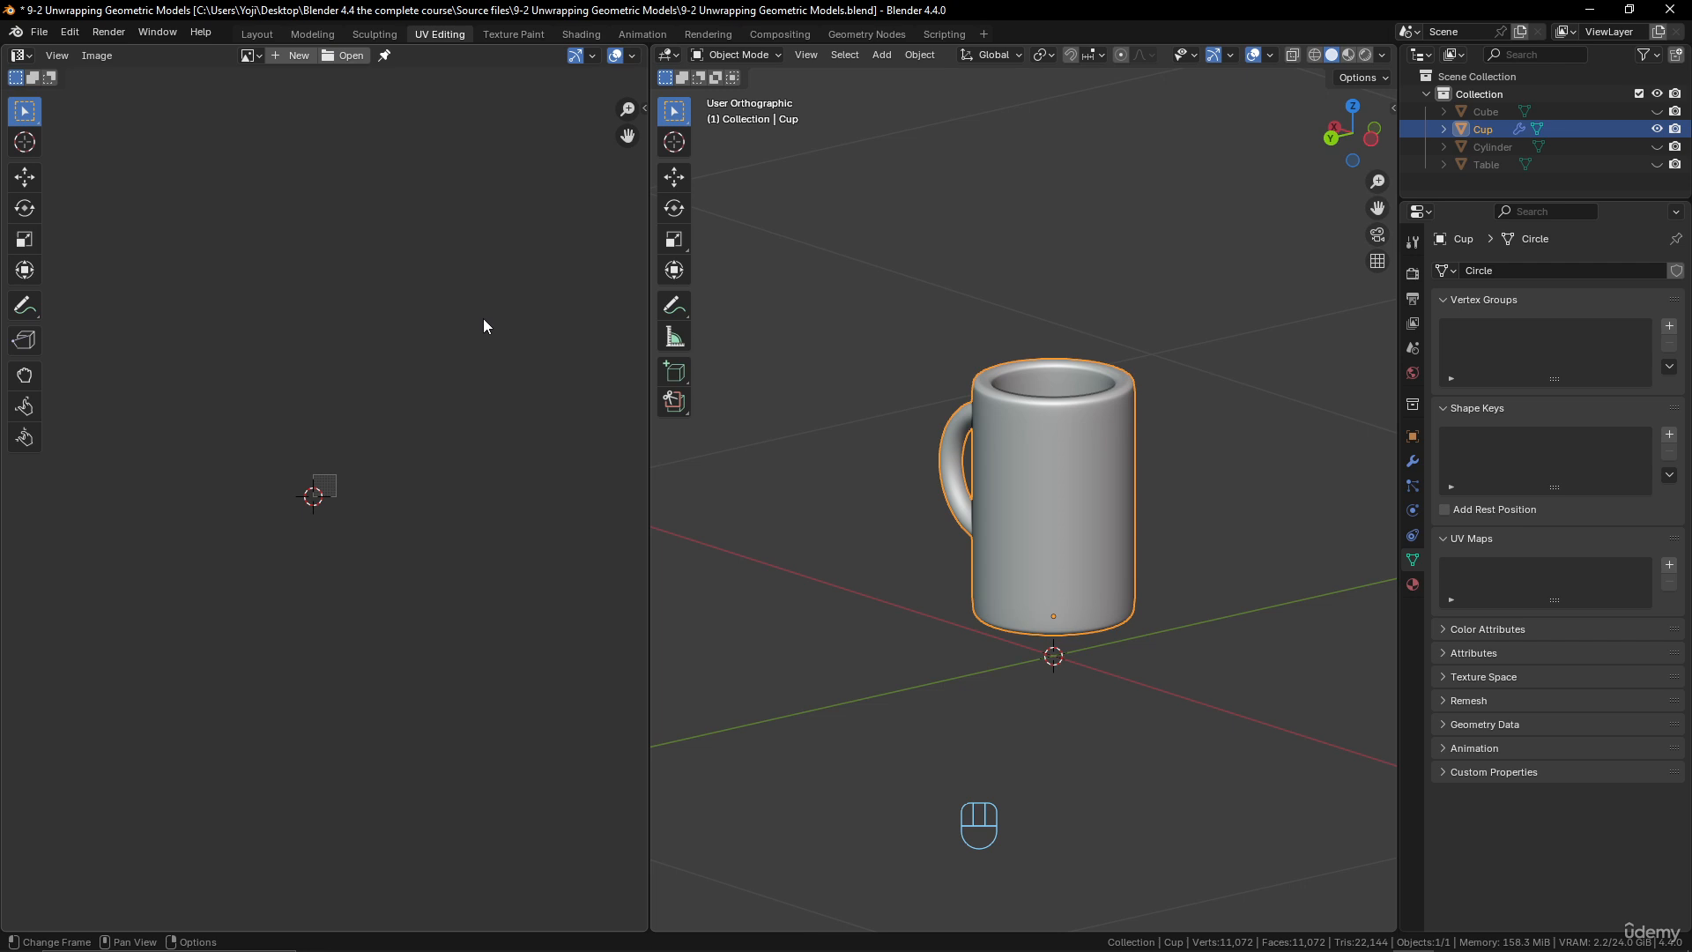
pyautogui.click(344, 58)
pyautogui.click(621, 365)
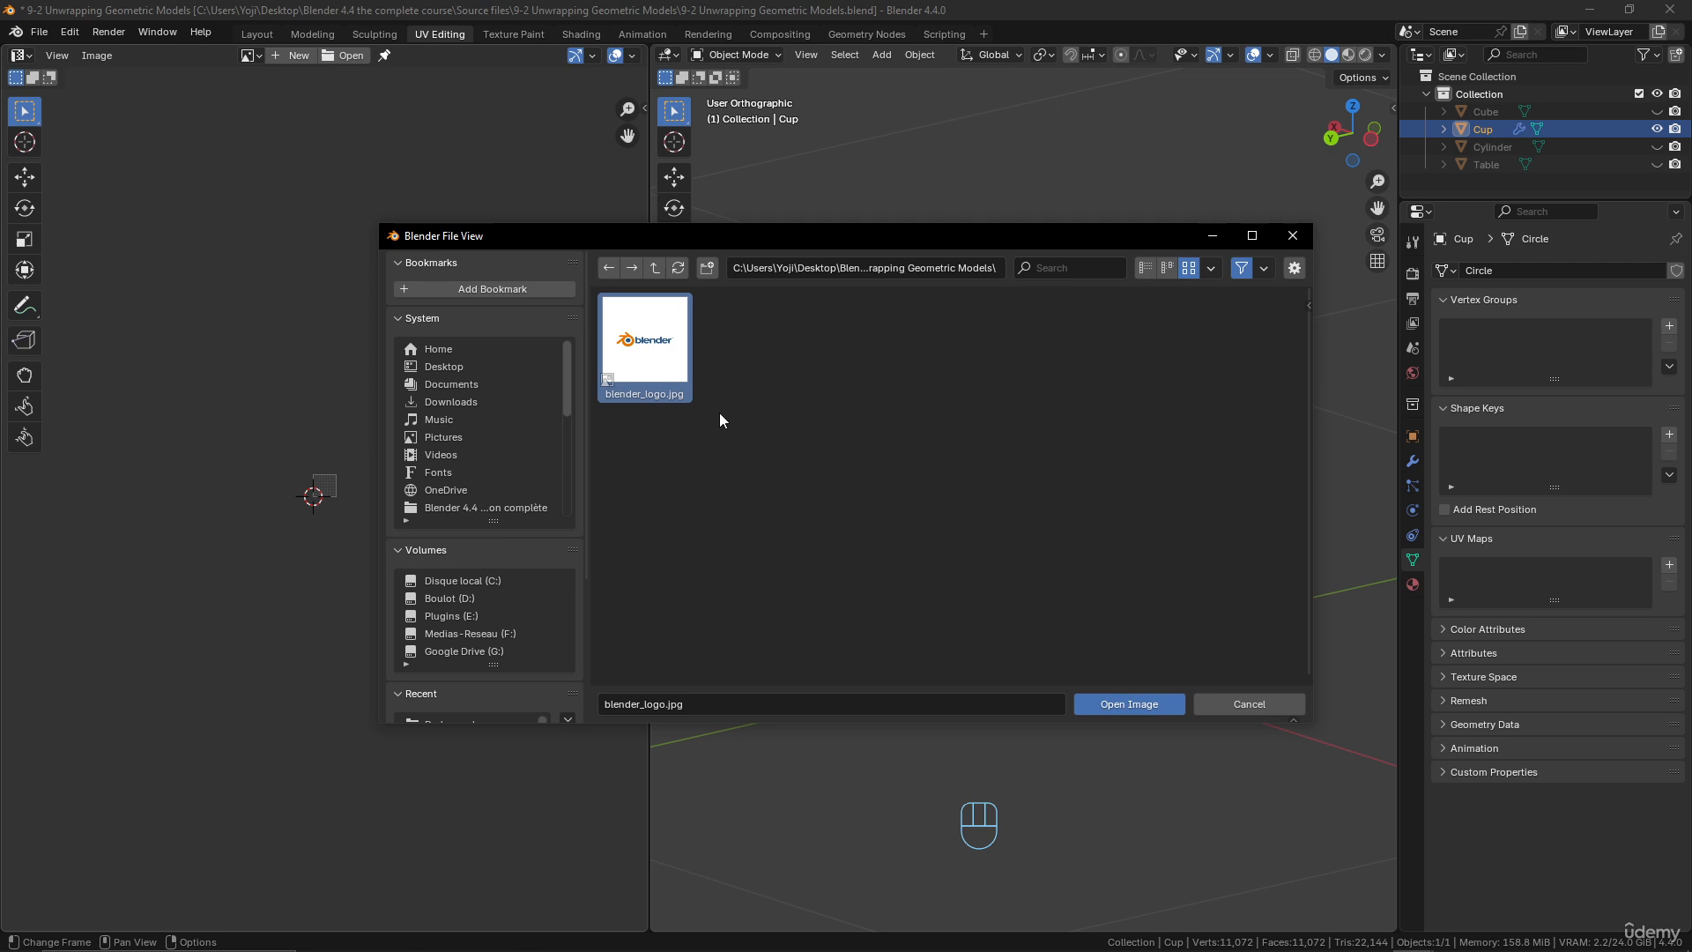
pyautogui.click(1151, 706)
pyautogui.scroll(-5, 420, 517)
pyautogui.scroll(7, 442, 524)
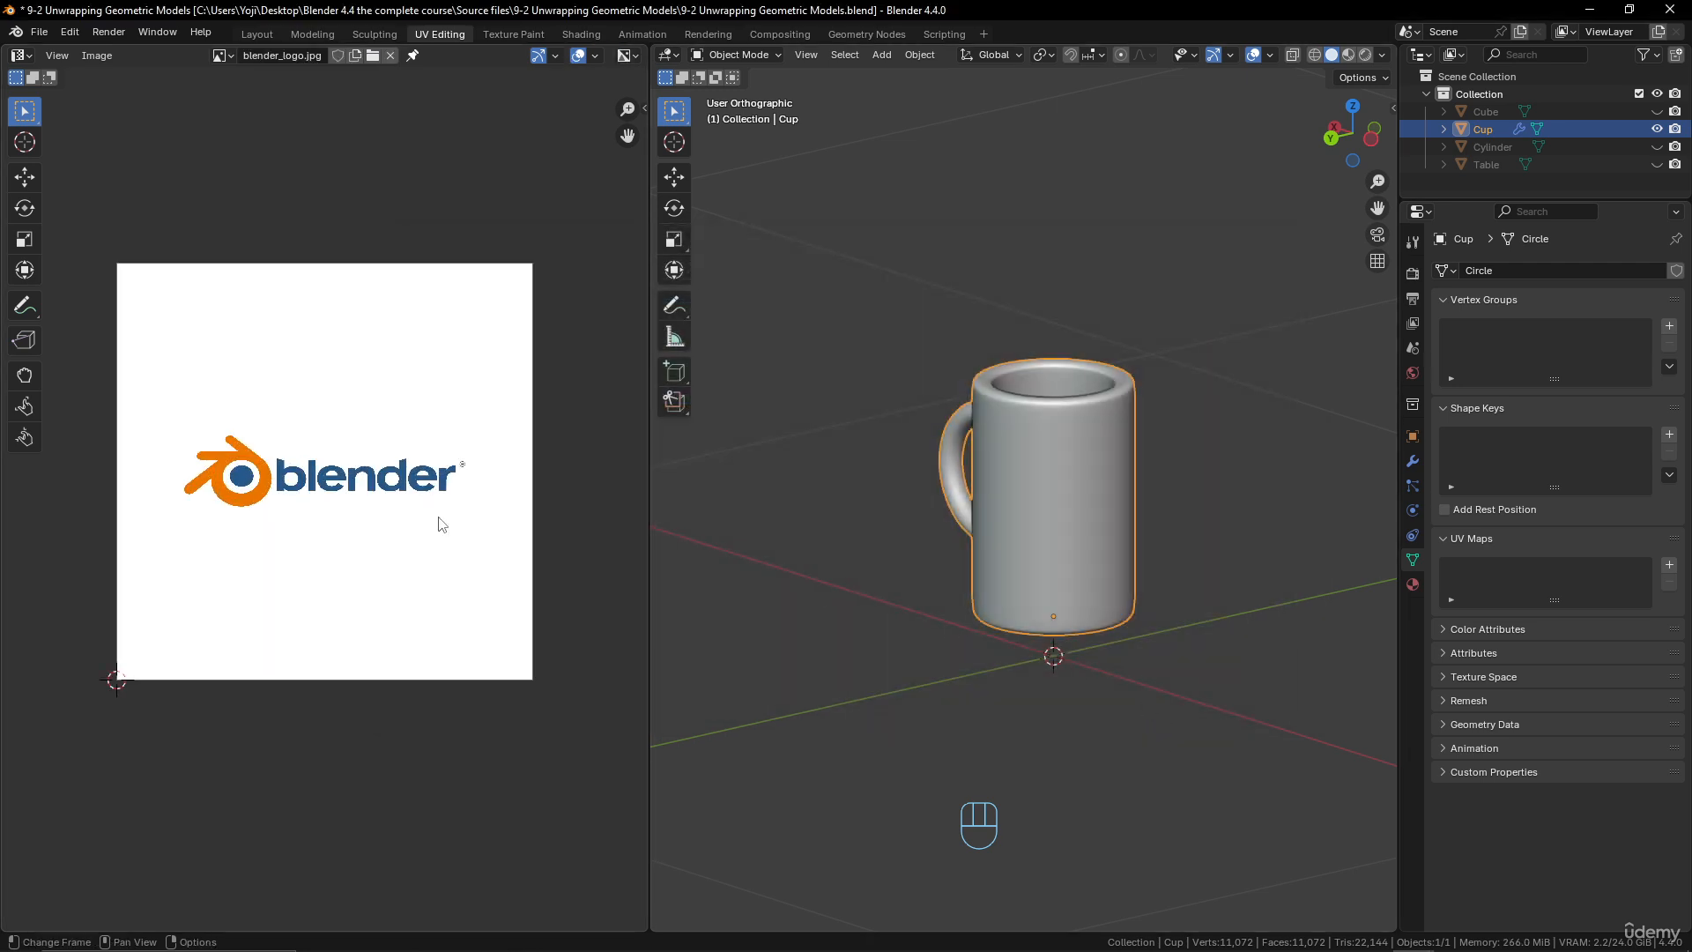
# - Sketch a vertical double-headed annotation arrow on the cup's body, erase it, and return to the selection tool
pyautogui.moveTo(1089, 472); pyautogui.dragTo(1073, 432, button='middle')
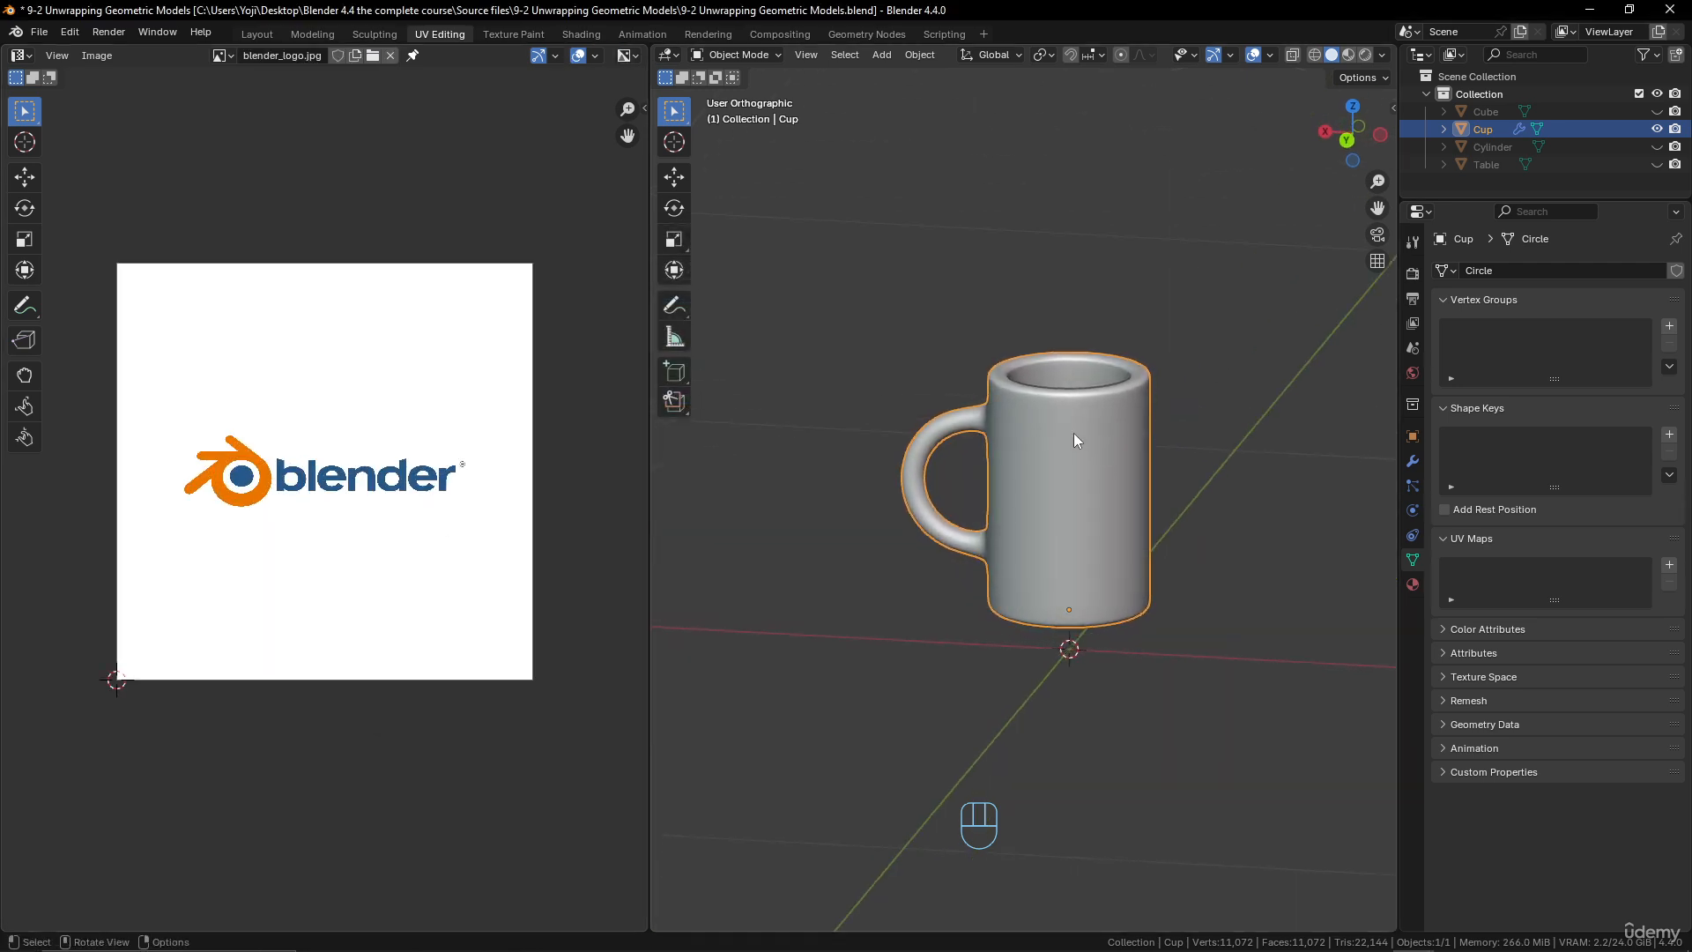
pyautogui.click(675, 306)
pyautogui.moveTo(1077, 571); pyautogui.dragTo(1073, 429)
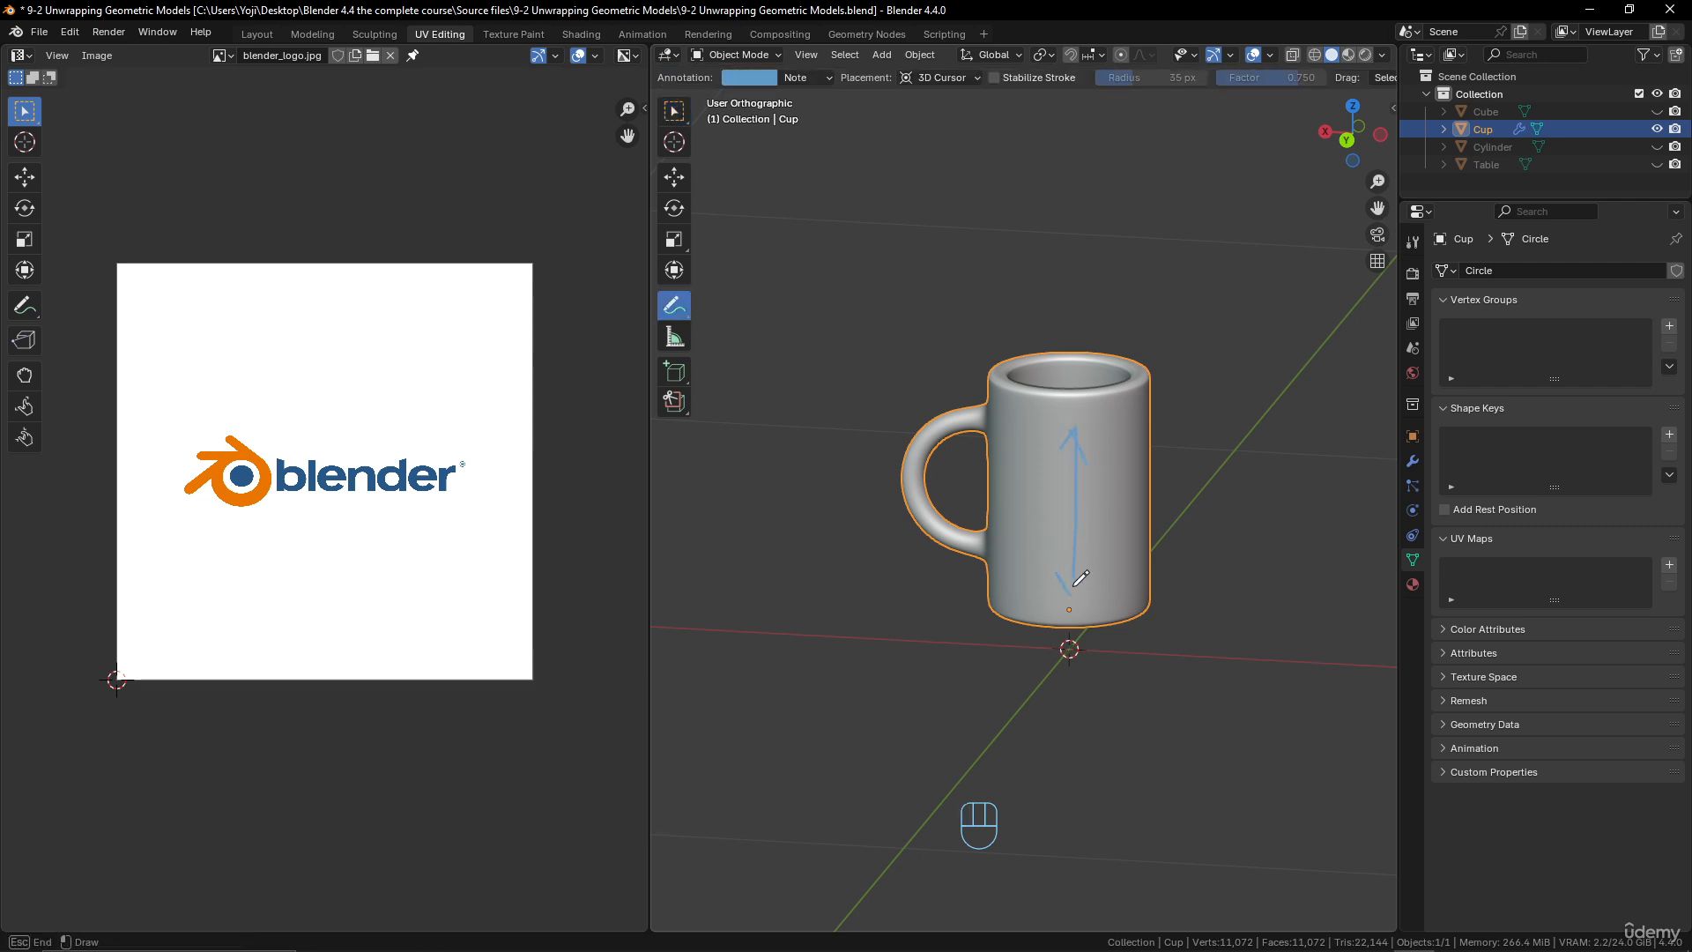
pyautogui.moveTo(1069, 553); pyautogui.dragTo(1073, 438, button='middle')
pyautogui.keyDown('ctrl'); pyautogui.moveTo(1084, 434); pyautogui.dragTo(1072, 520); pyautogui.keyUp('ctrl')
pyautogui.click(776, 54)
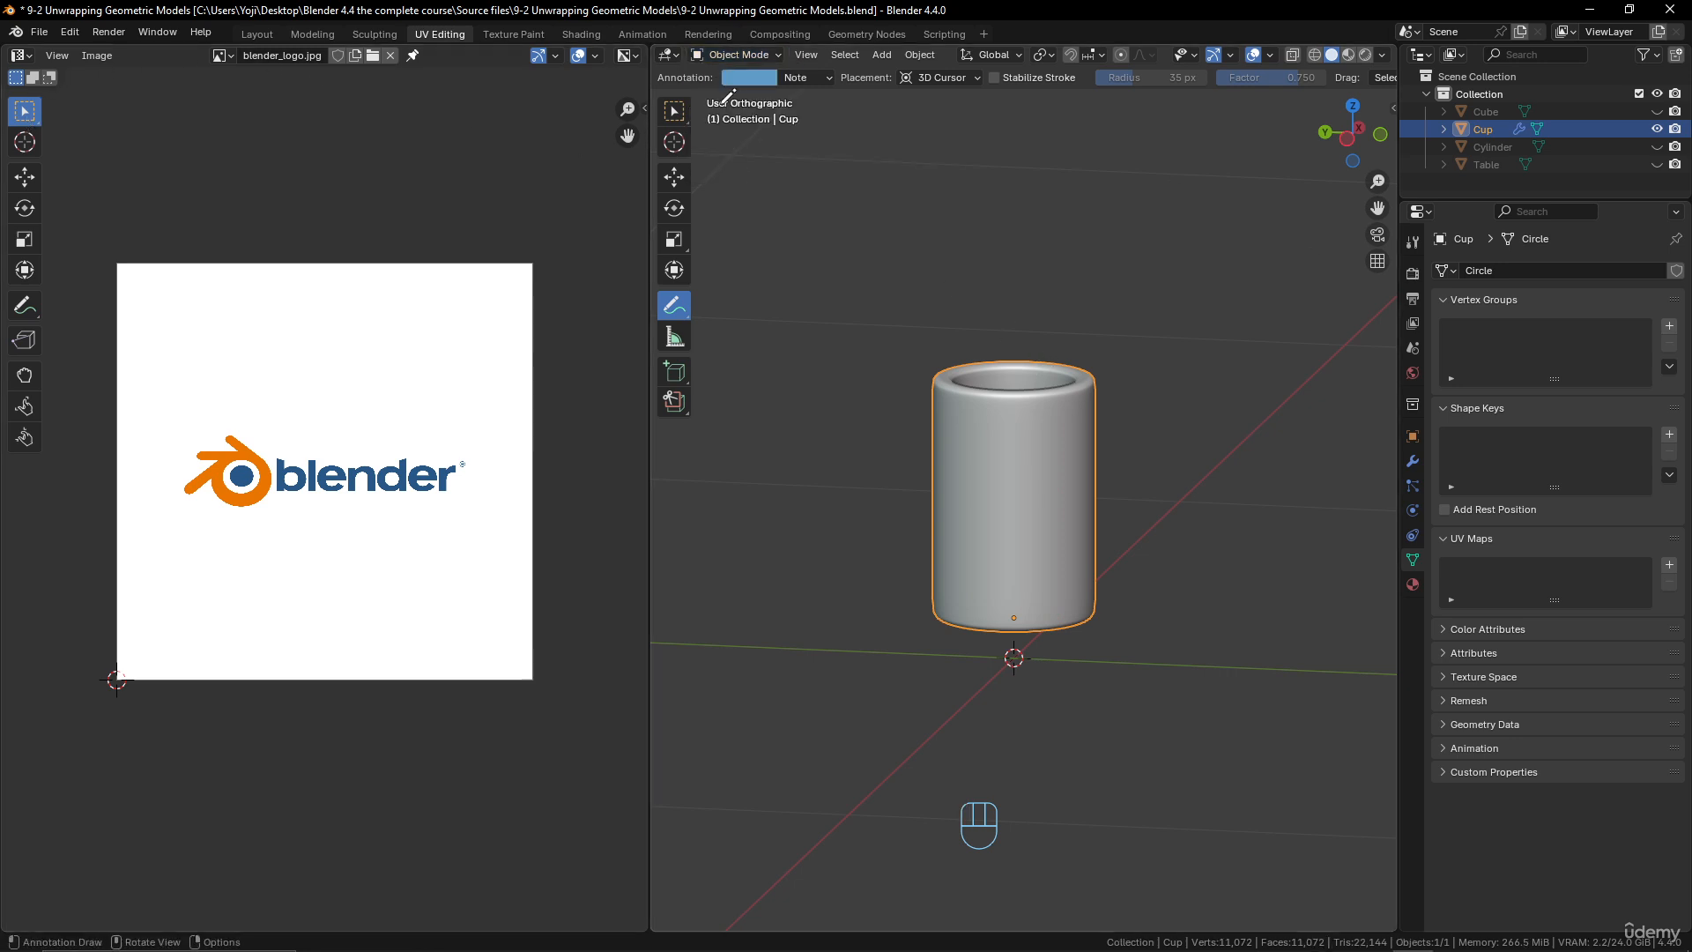
pyautogui.click(674, 112)
# - Clear all seams on the fully selected cup mesh in Edit Mode and unlink the logo image from the UV editor
pyautogui.press('Tab')
pyautogui.moveTo(1134, 397); pyautogui.dragTo(1022, 484, button='middle')
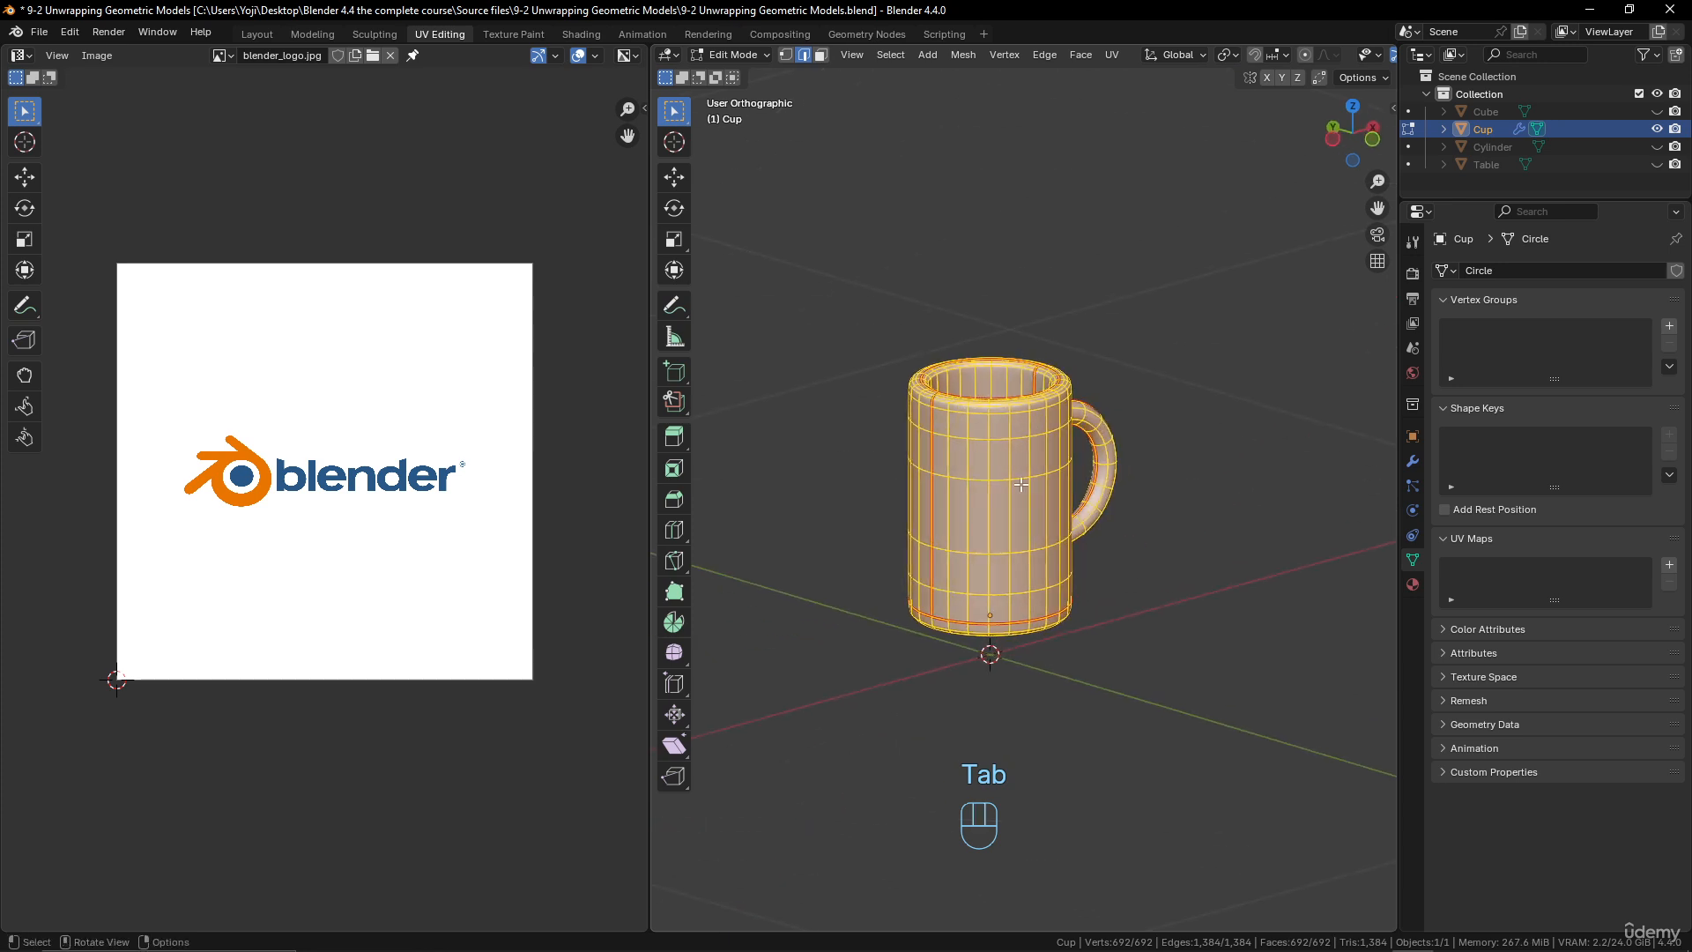
pyautogui.press('ctrl')
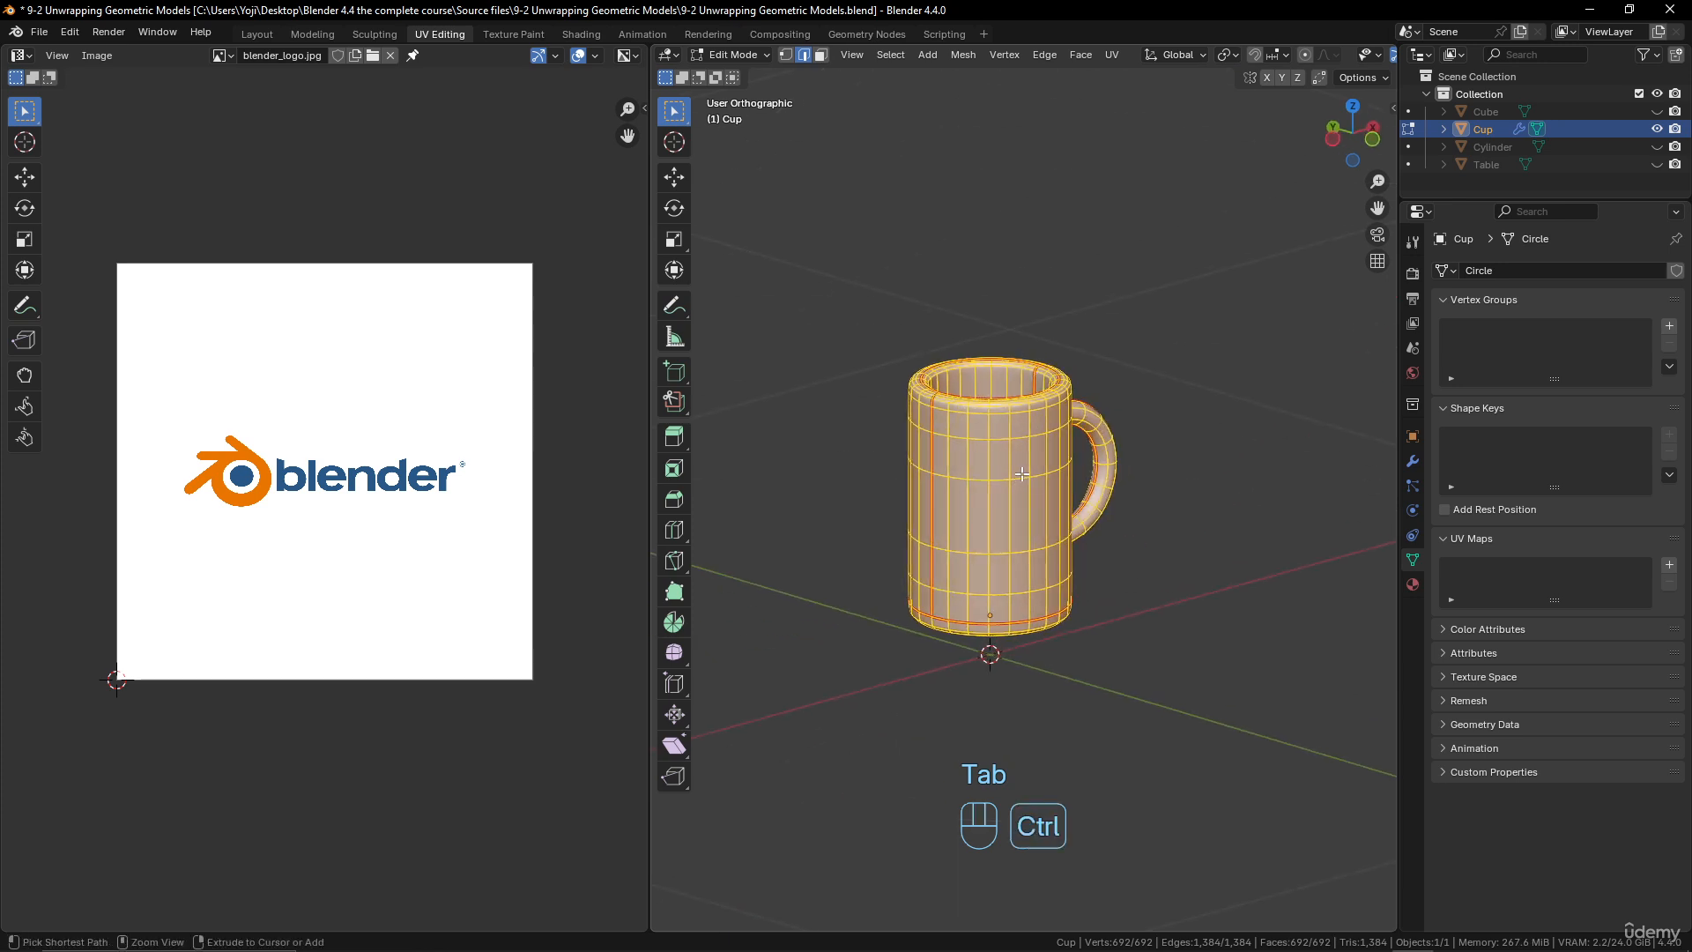
pyautogui.hotkey('ctrl', 'e')
pyautogui.click(1018, 490)
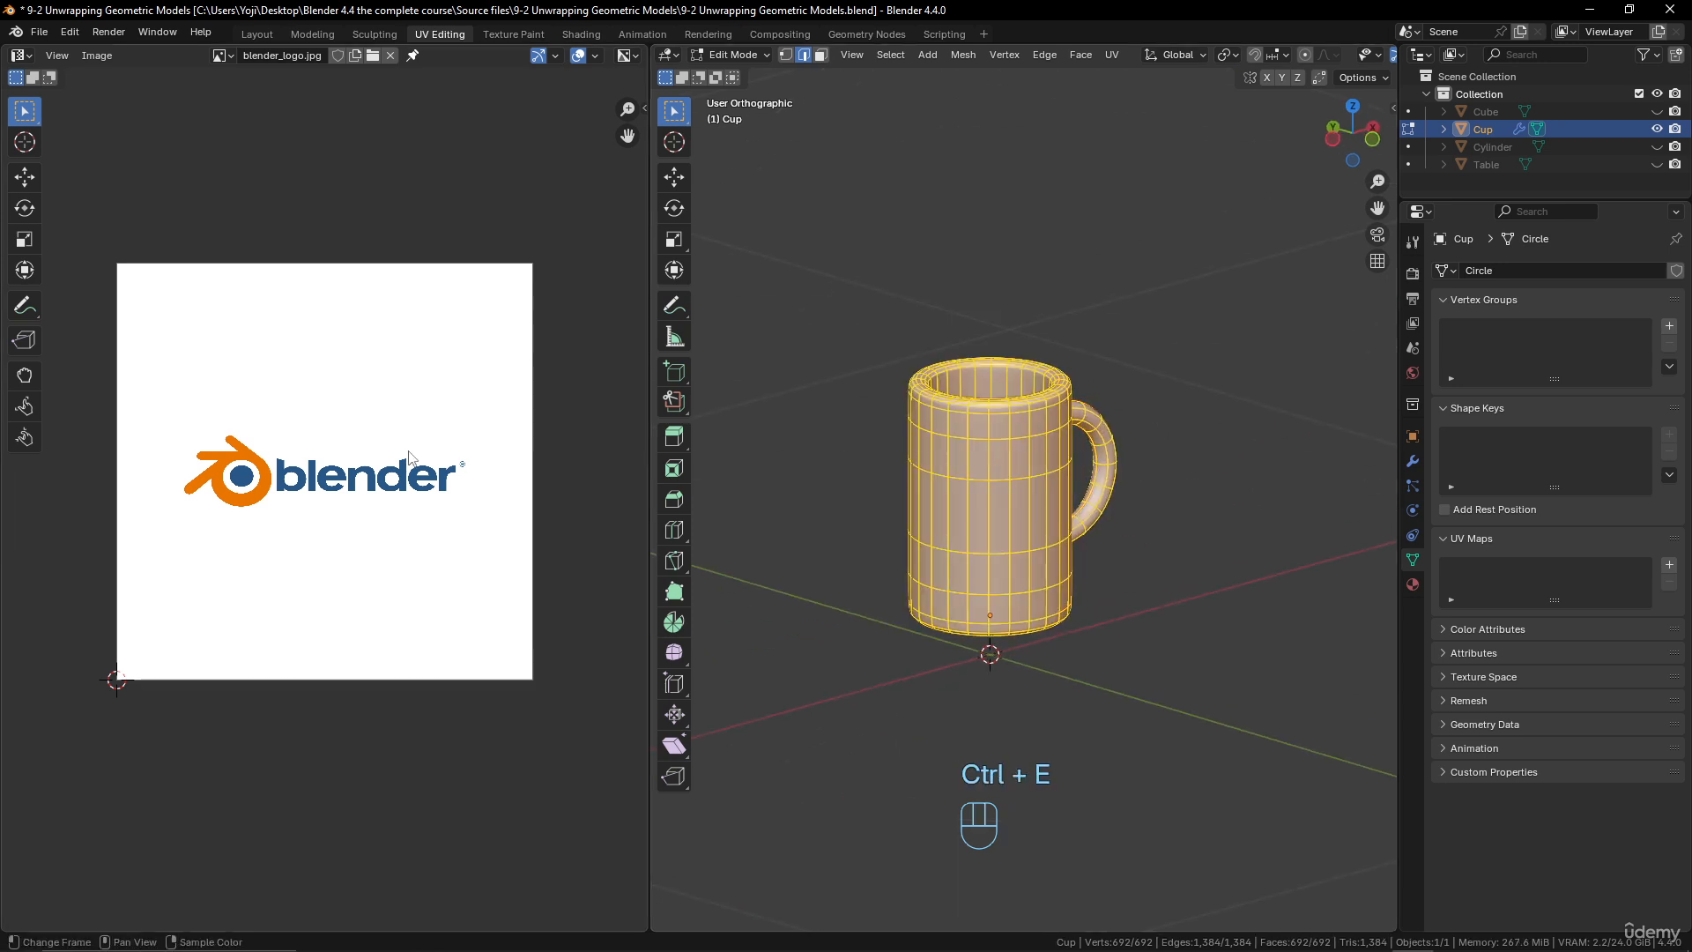
pyautogui.click(390, 55)
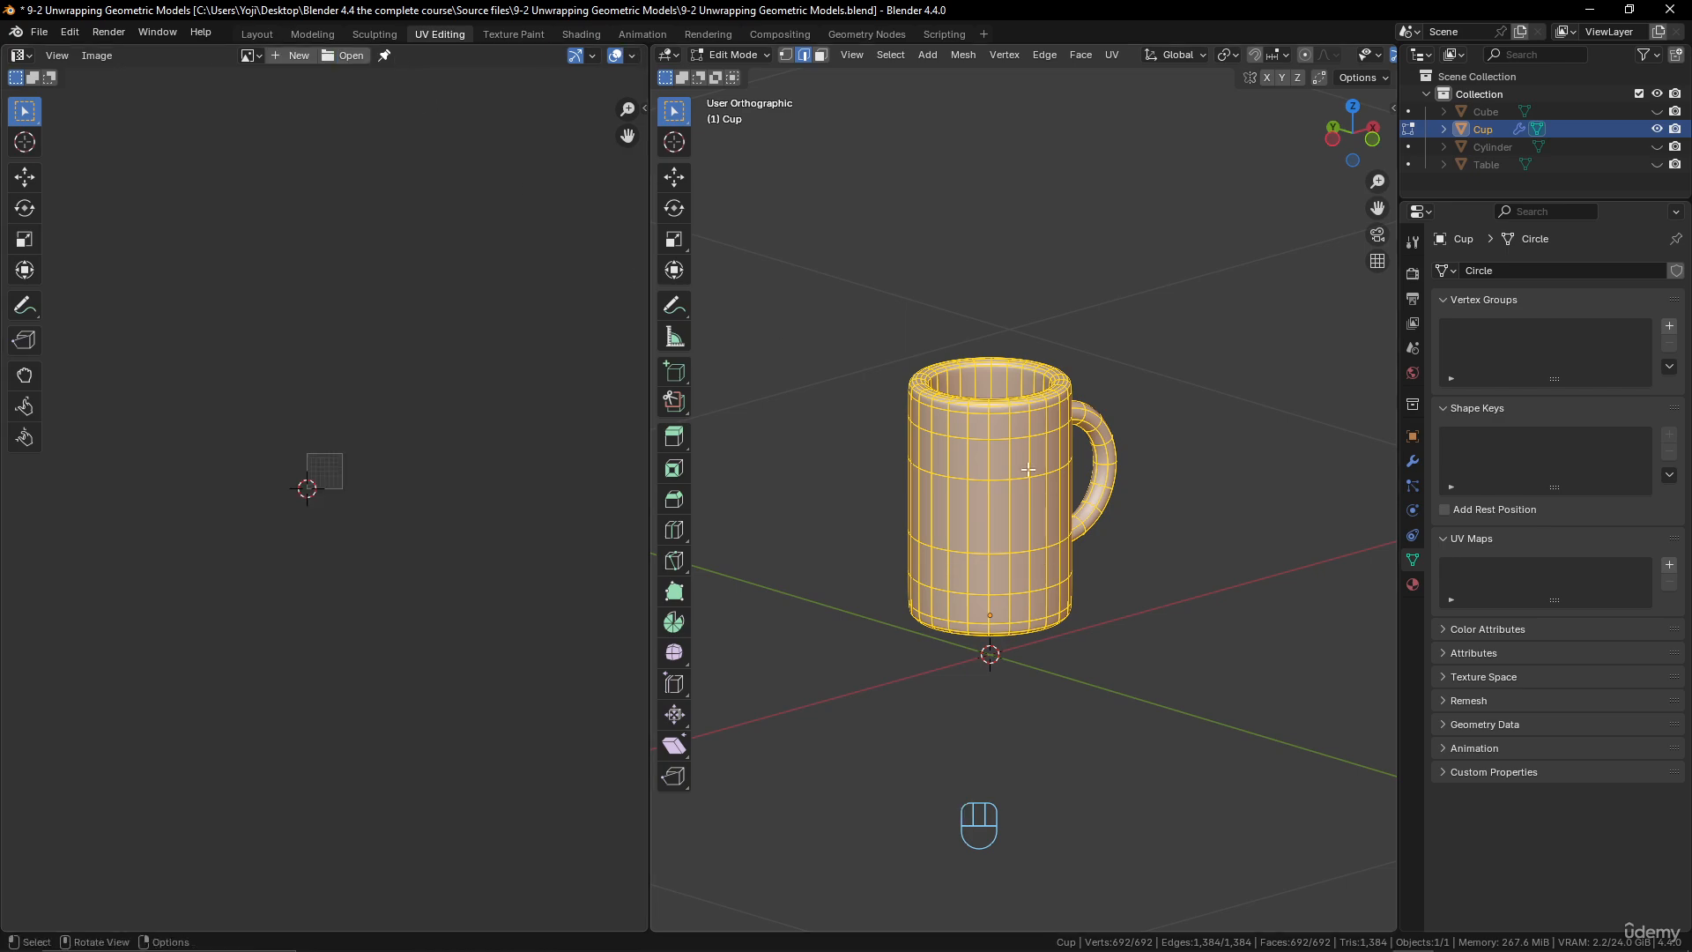
# - Select the edge loop running around the cup's bottom rim
pyautogui.scroll(4, 1020, 456)
pyautogui.moveTo(1019, 456); pyautogui.dragTo(978, 588, button='middle')
pyautogui.scroll(2, 978, 587)
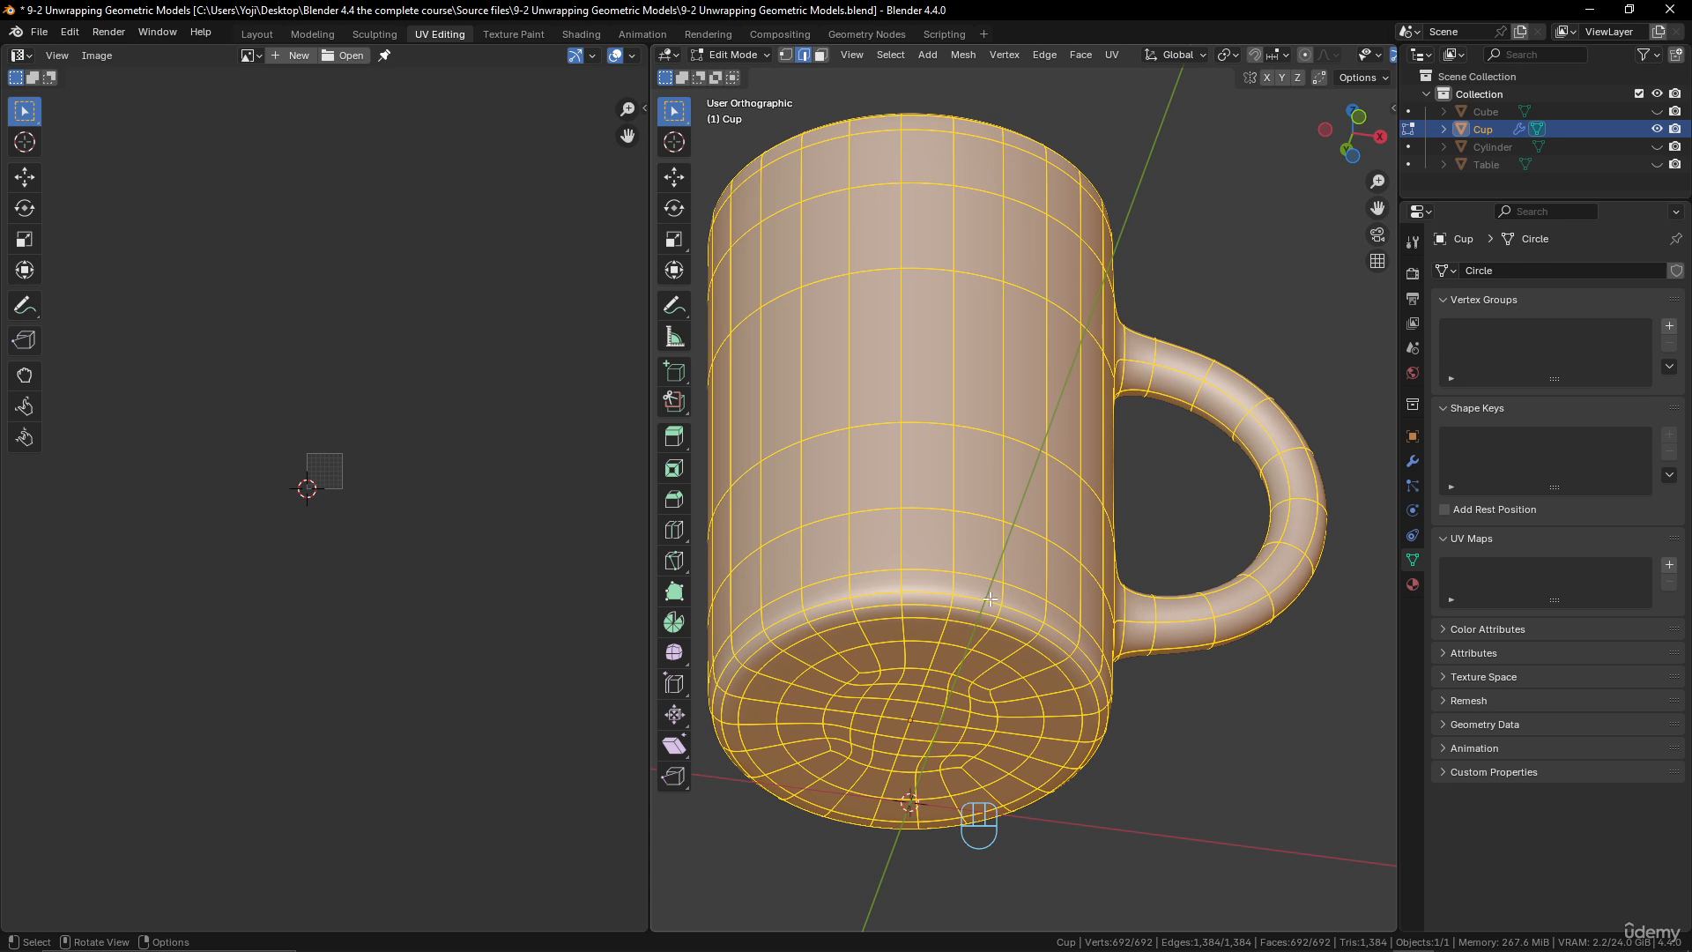
pyautogui.keyDown('alt'); pyautogui.click(996, 600); pyautogui.keyUp('alt')
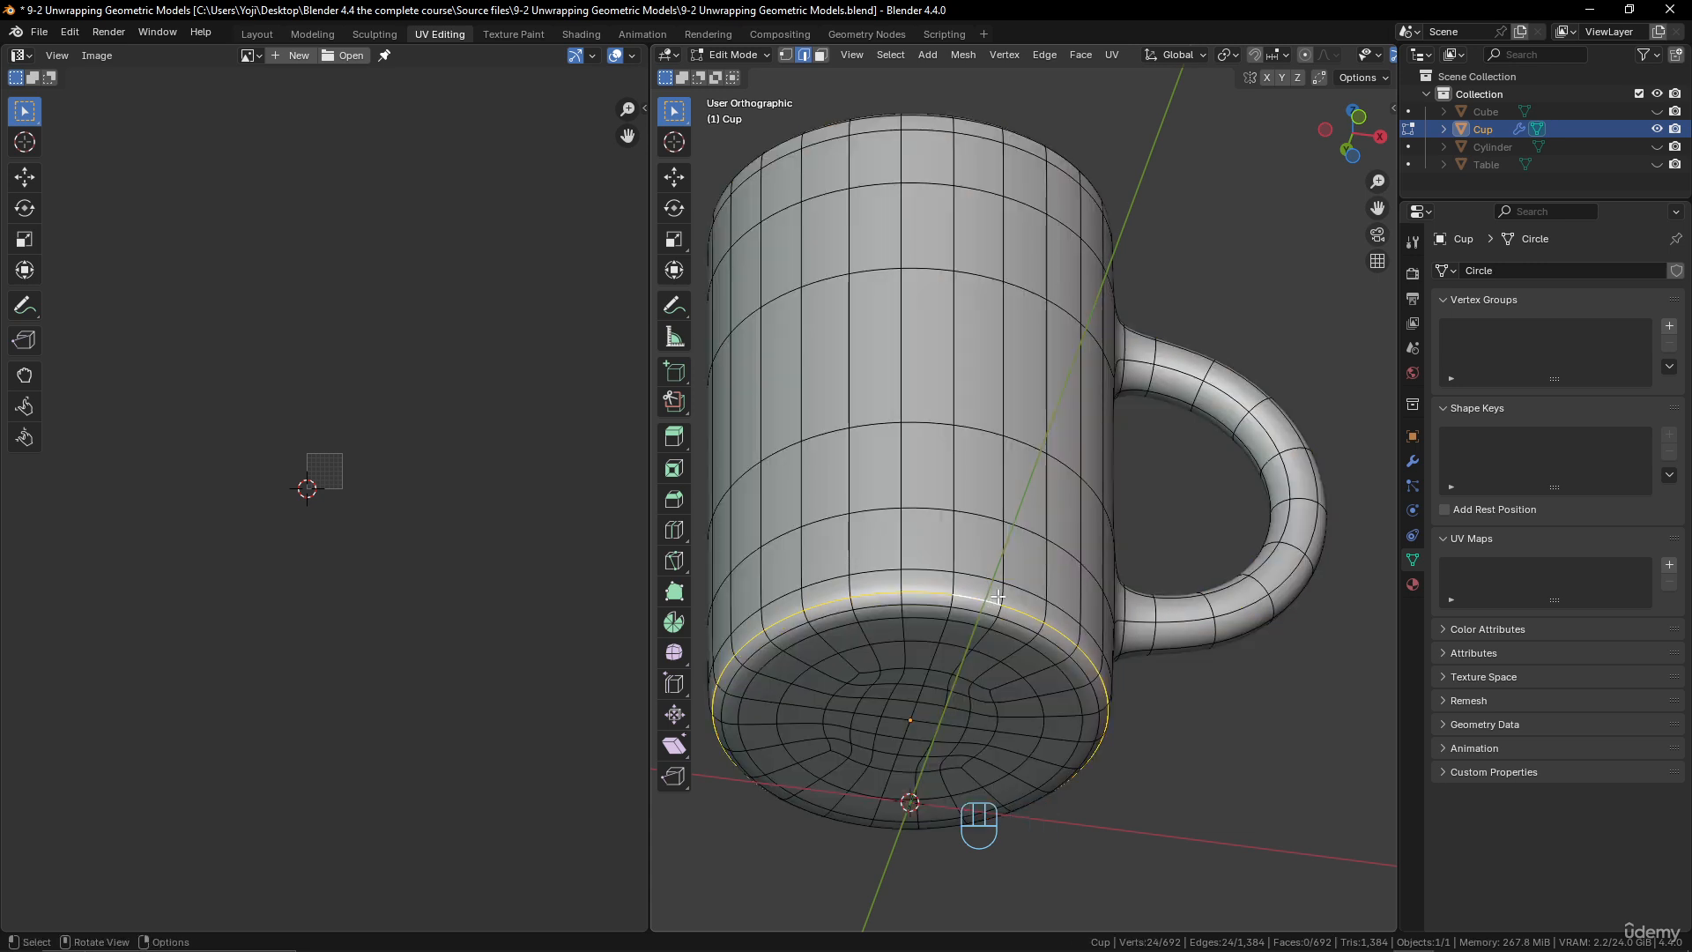
# - Toggle the Subdivision modifier's Edit Mode and On Cage display off and back on to compare the cup's mesh
pyautogui.click(1413, 461)
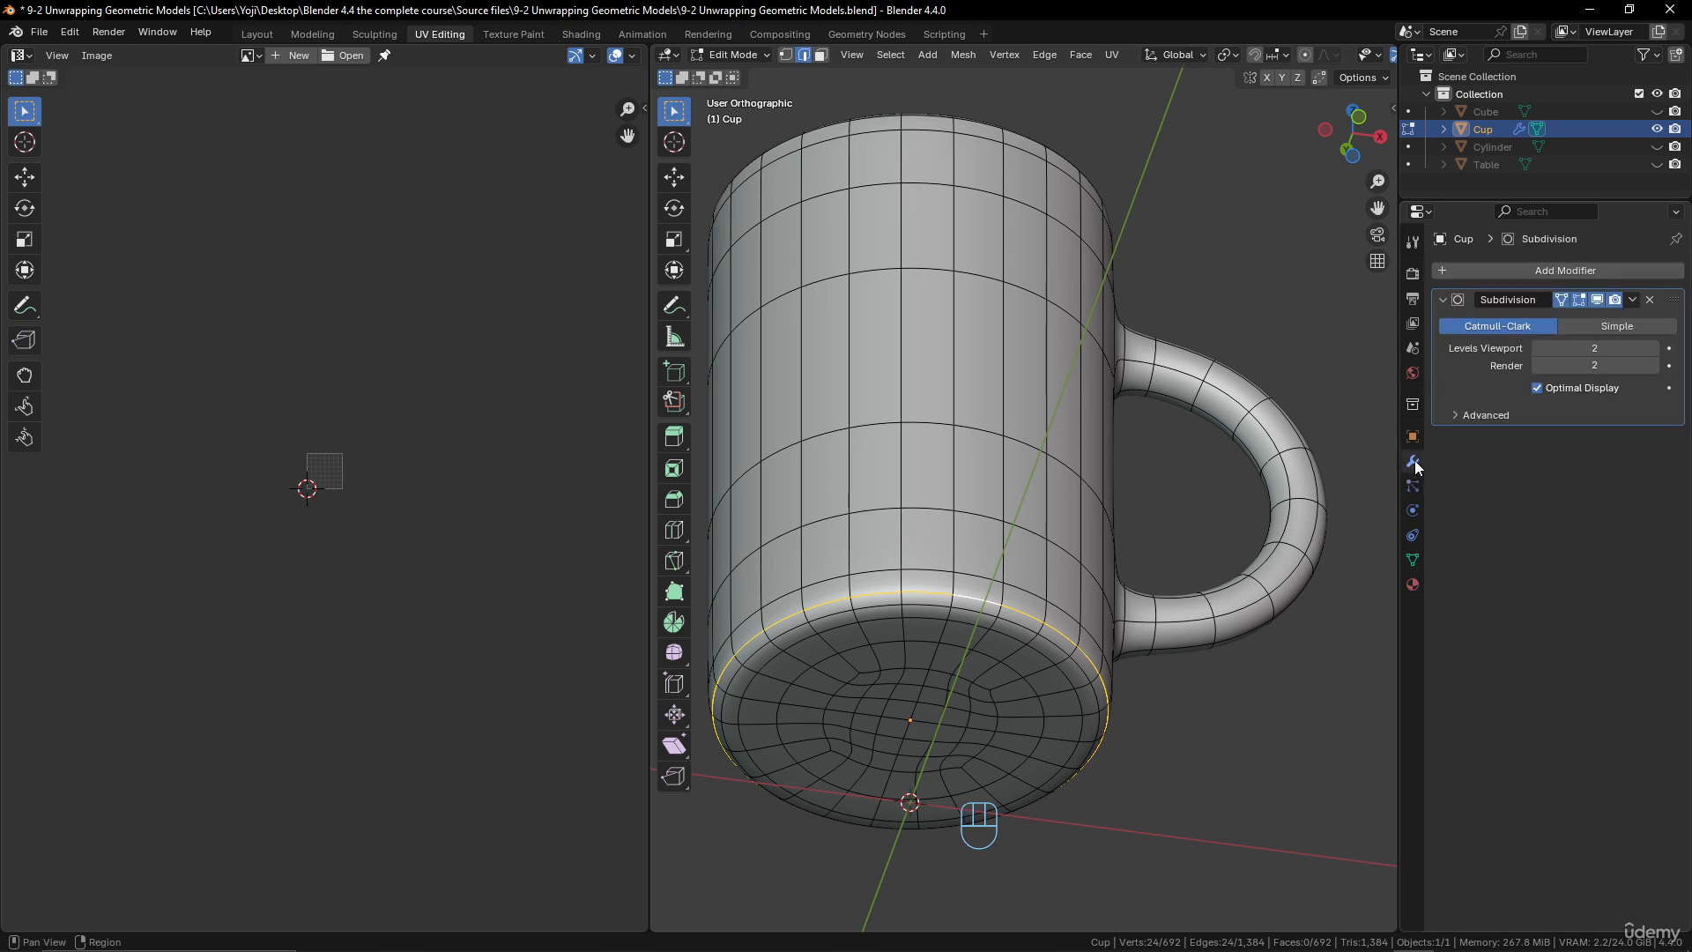
pyautogui.click(1579, 300)
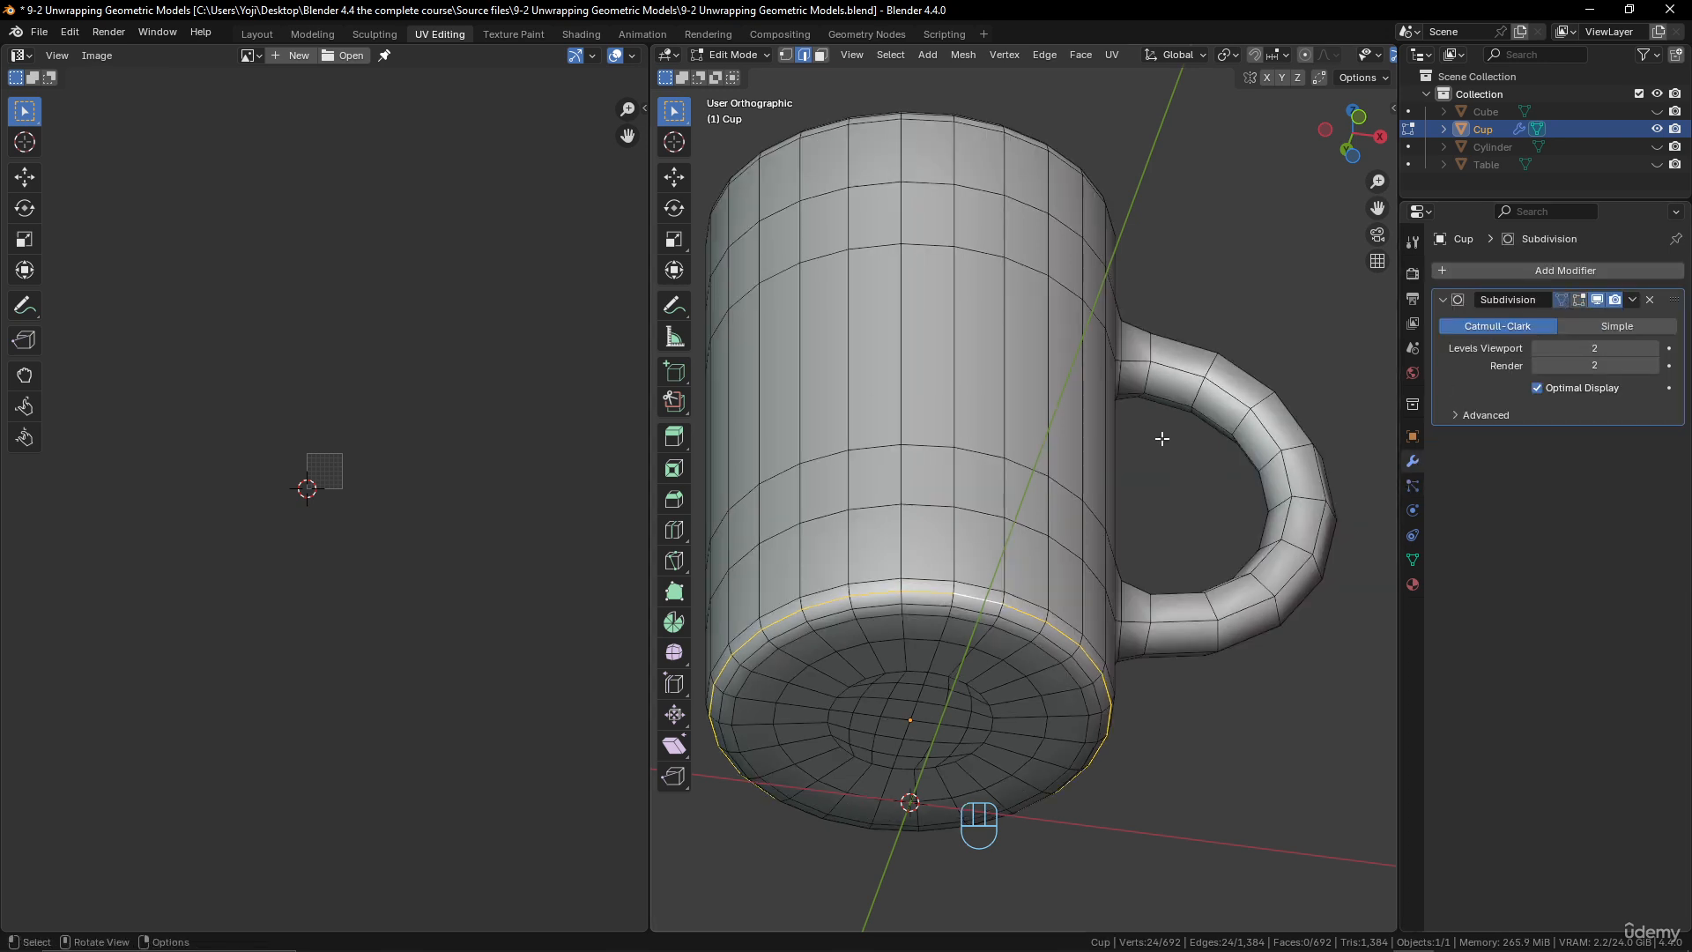
pyautogui.moveTo(1159, 442); pyautogui.dragTo(1097, 523, button='middle')
pyautogui.click(1579, 301)
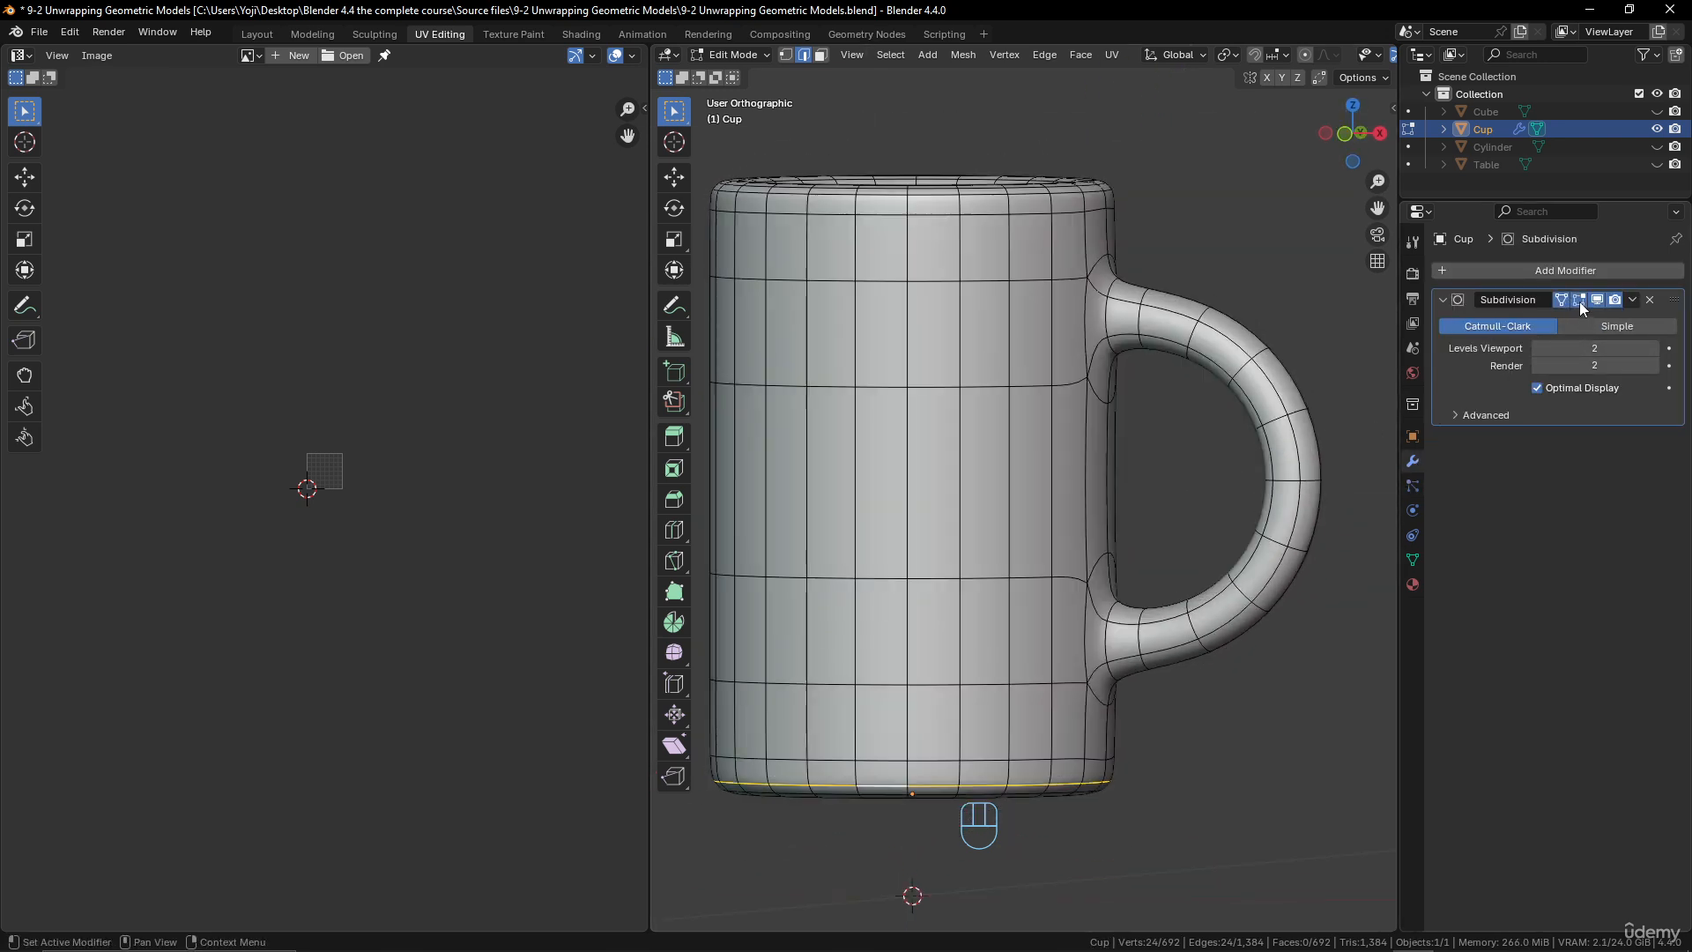
pyautogui.click(1560, 300)
pyautogui.click(1561, 300)
pyautogui.moveTo(1038, 531); pyautogui.dragTo(1102, 529, button='middle')
pyautogui.click(1561, 300)
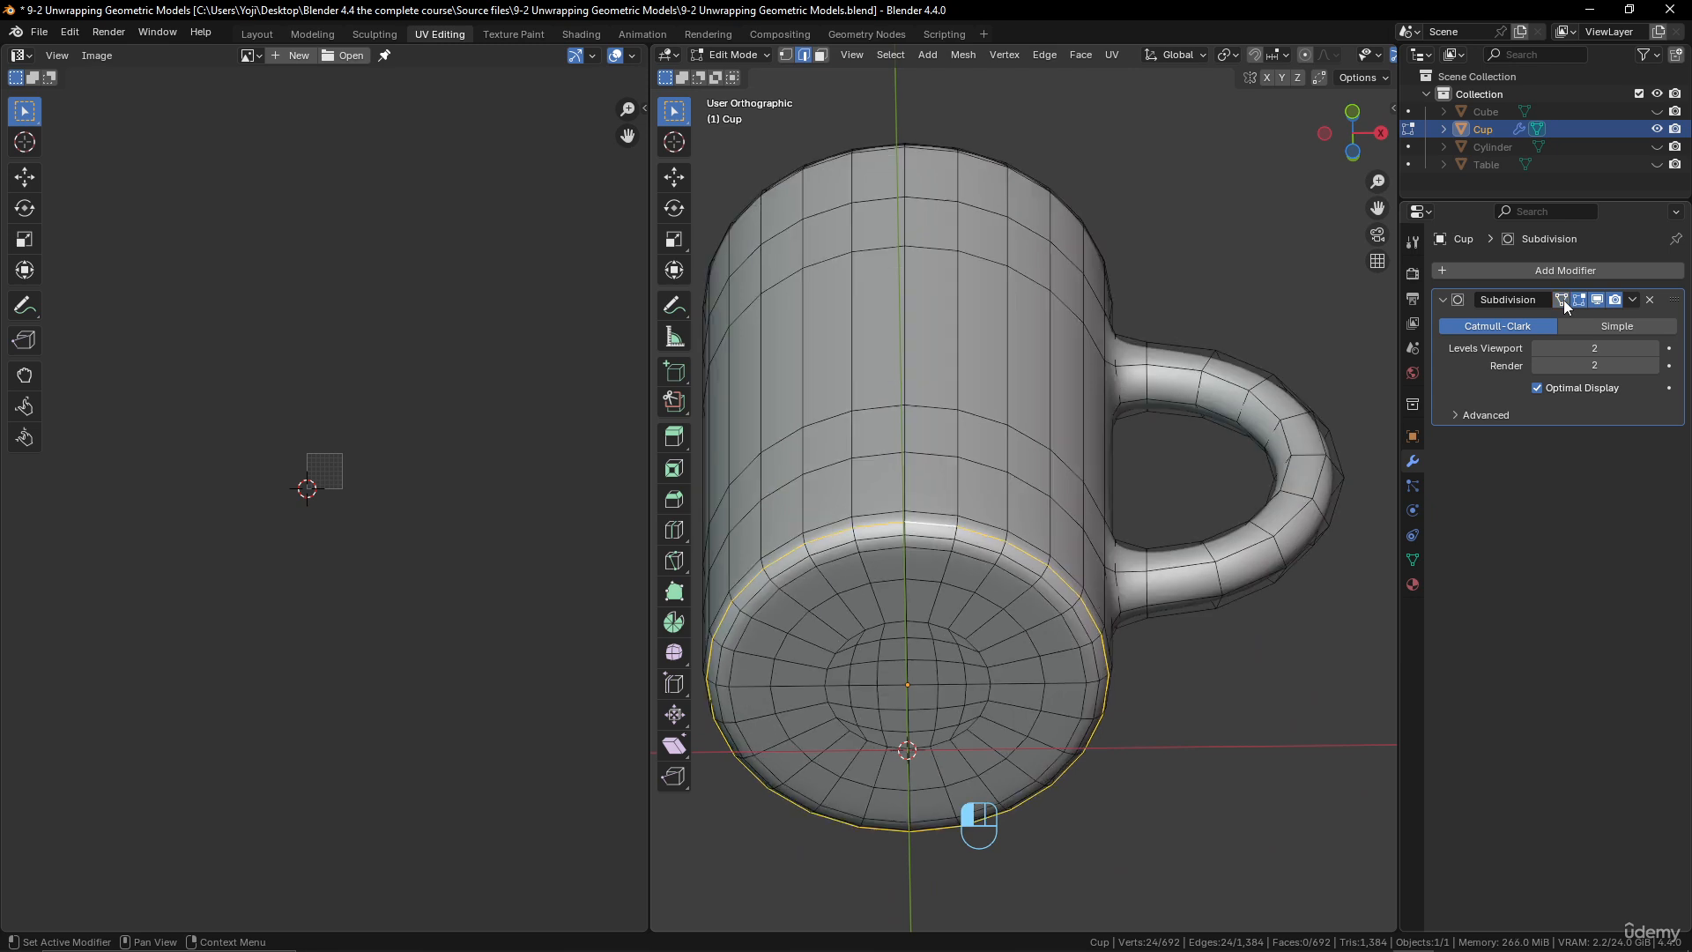
pyautogui.scroll(5, 1032, 695)
pyautogui.moveTo(1032, 695)
pyautogui.mouseDown(button='middle')
pyautogui.moveTo(1032, 740)
pyautogui.moveTo(1016, 737)
pyautogui.moveTo(1019, 700)
pyautogui.mouseUp(button='middle')
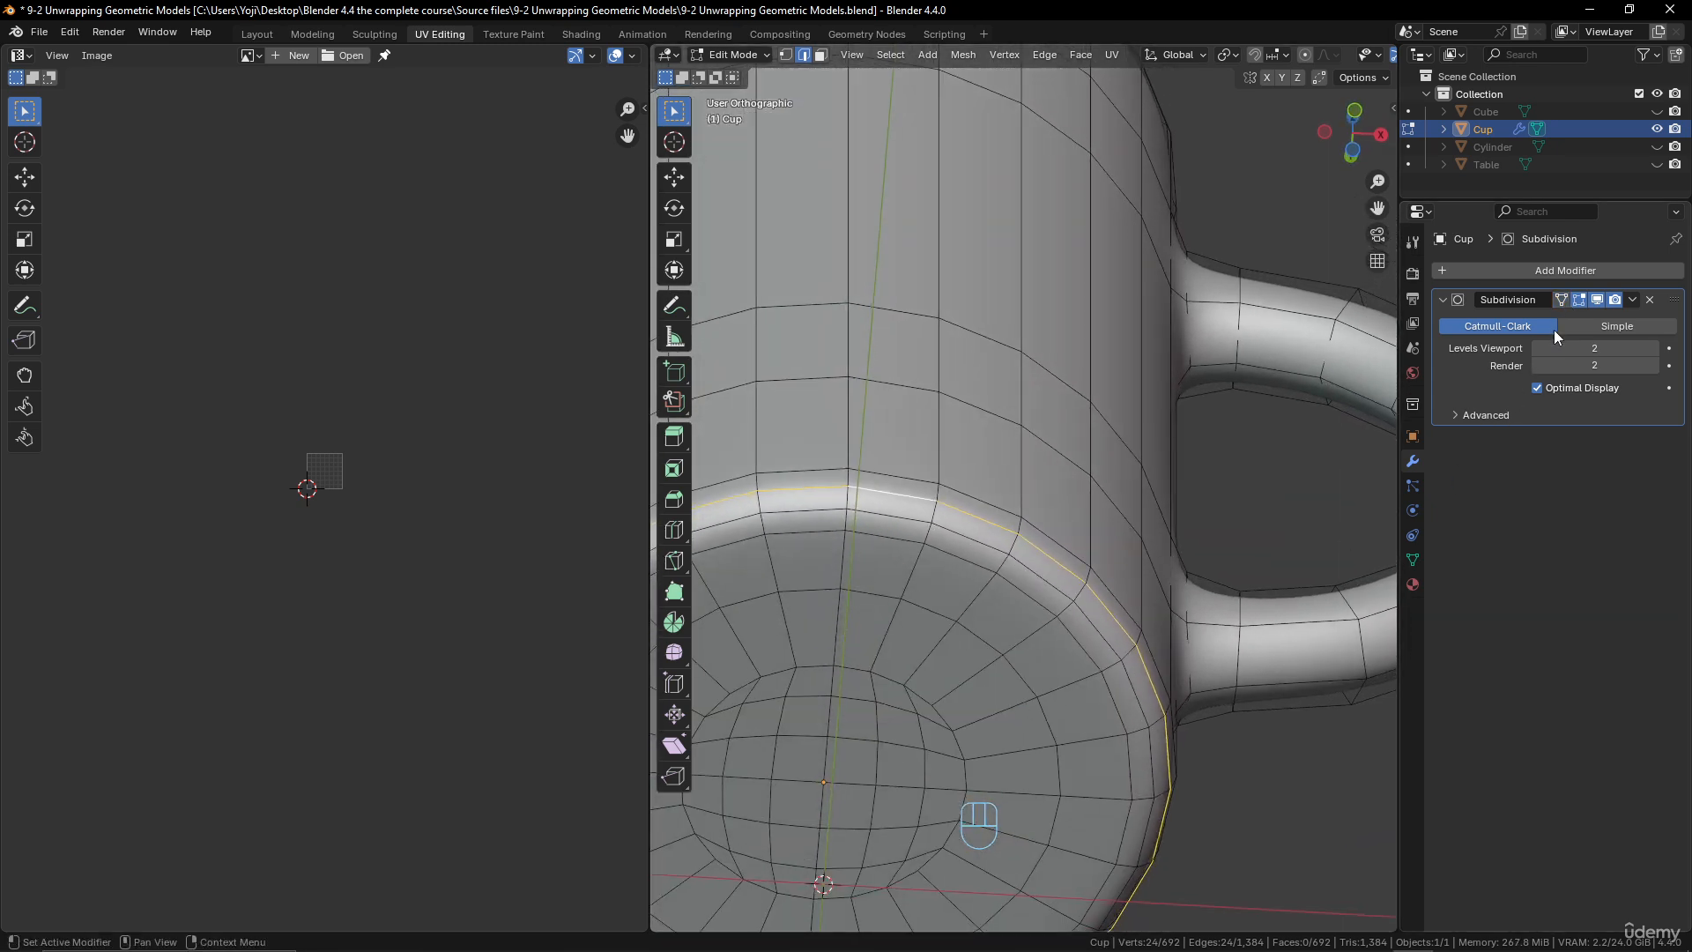
pyautogui.click(1559, 301)
# - Mark the selected edge loop around the cup's bottom rim as a seam
pyautogui.scroll(-5, 1067, 631)
pyautogui.moveTo(1046, 645); pyautogui.dragTo(1028, 748, button='middle')
pyautogui.moveTo(1018, 595); pyautogui.dragTo(944, 627, button='middle')
pyautogui.moveTo(970, 709); pyautogui.dragTo(973, 569, button='middle')
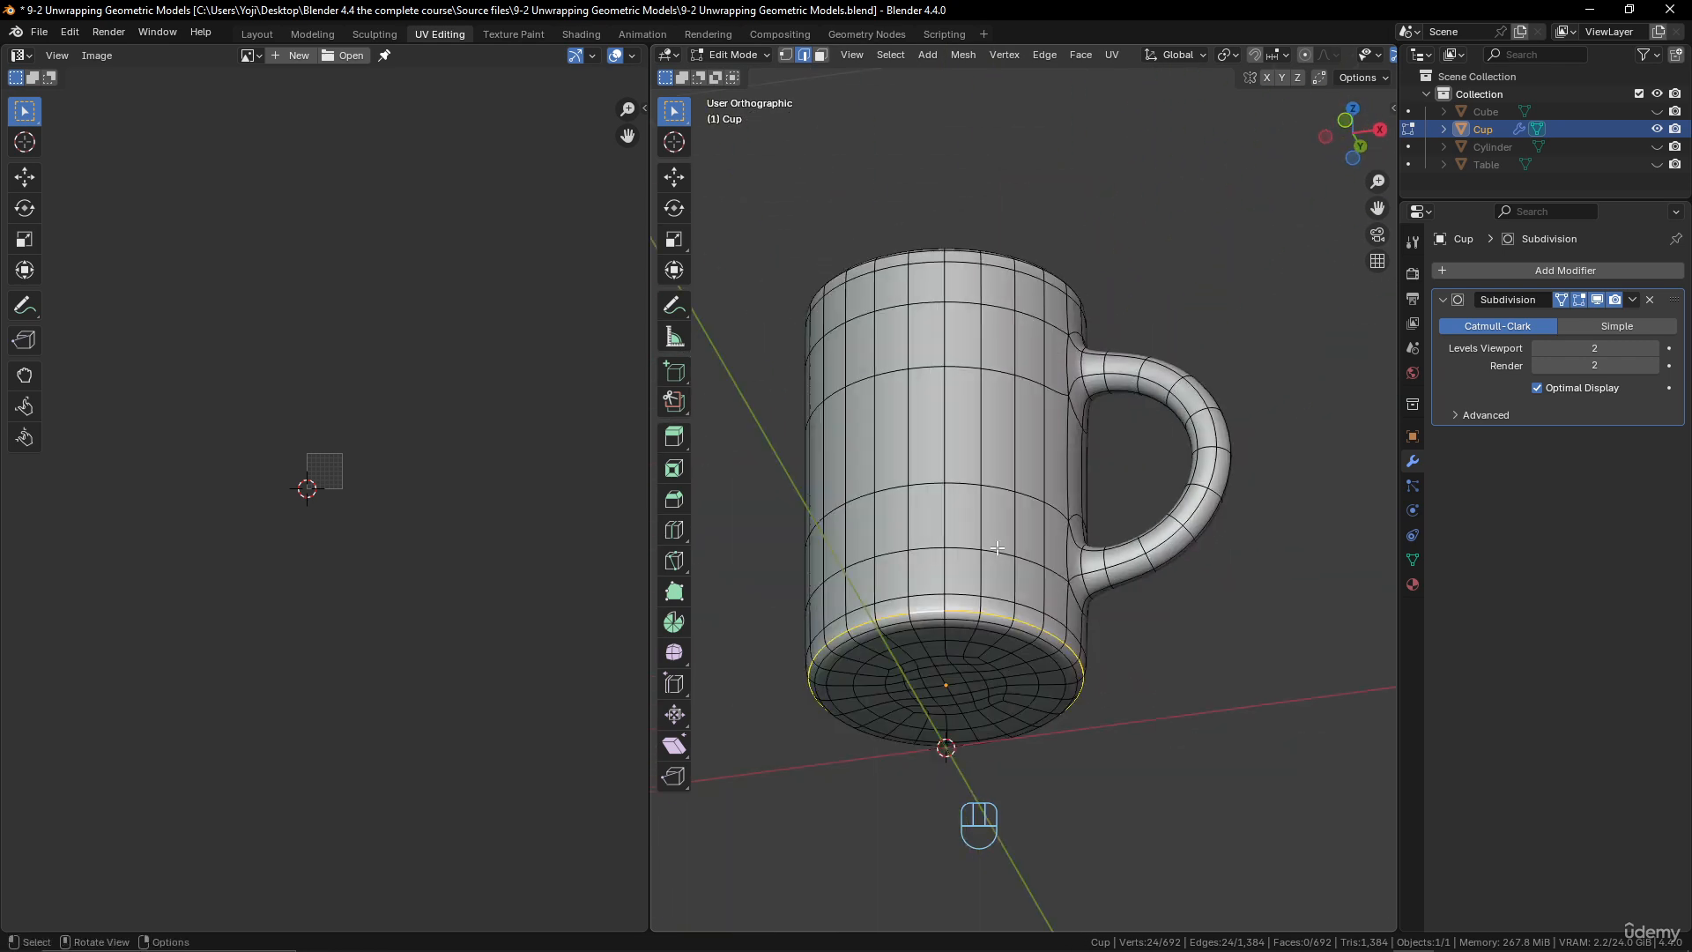
pyautogui.scroll(2, 1004, 608)
pyautogui.moveTo(1036, 633); pyautogui.dragTo(1060, 531, button='middle')
pyautogui.moveTo(1108, 446); pyautogui.dragTo(1042, 590, button='middle')
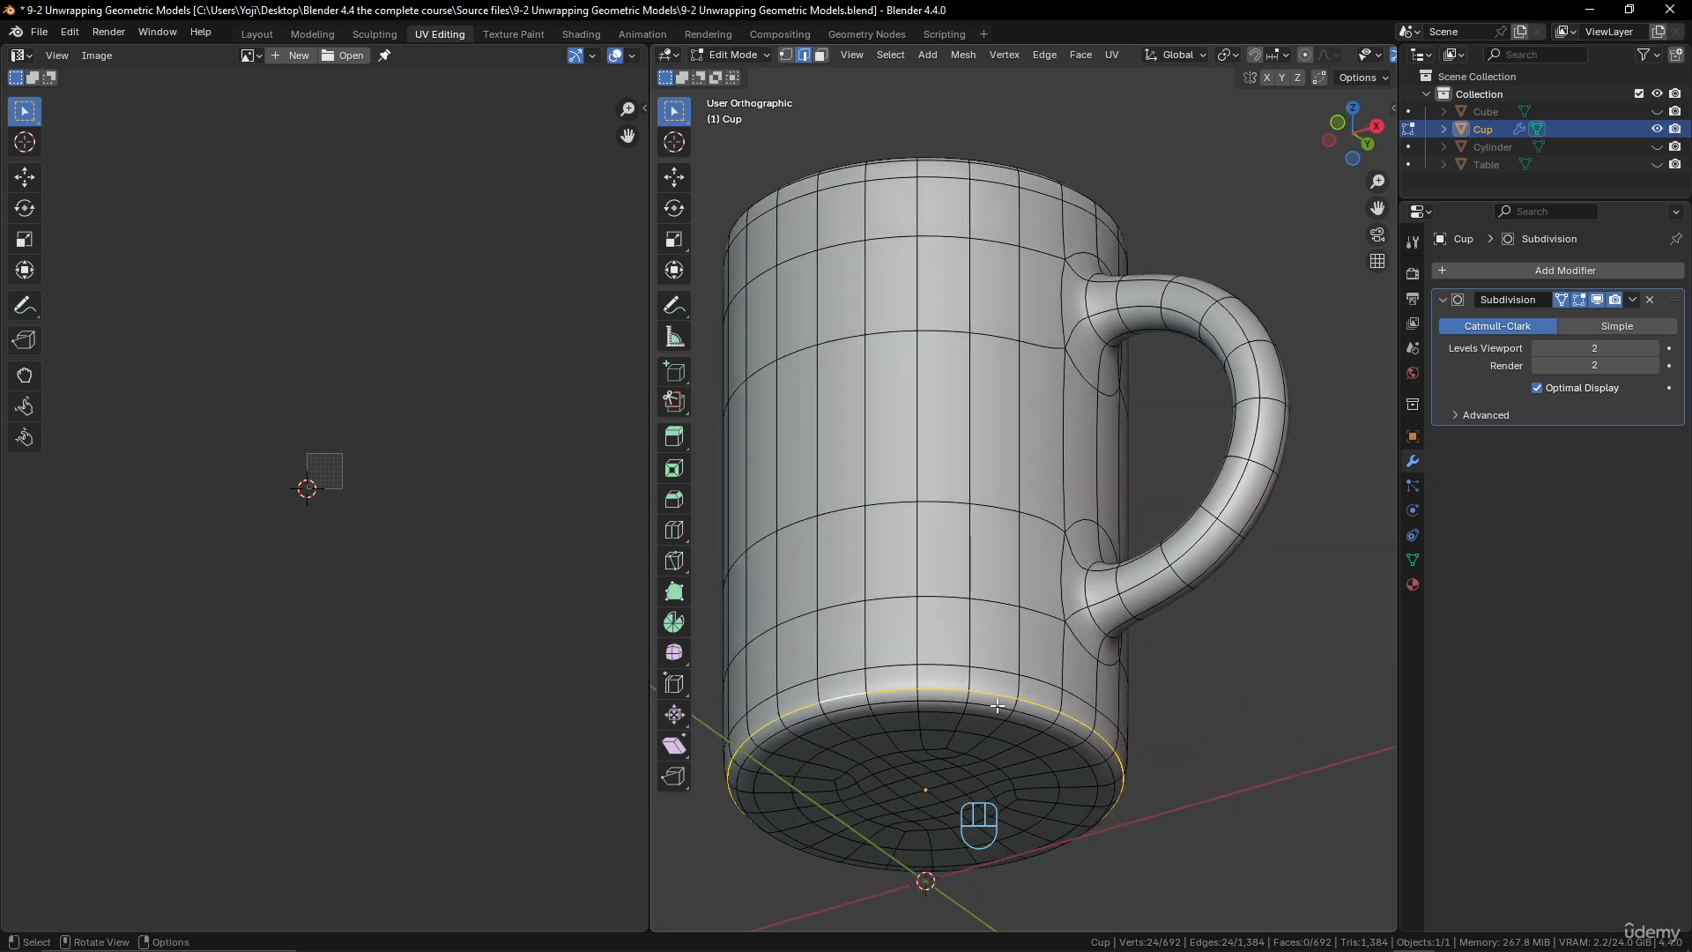
pyautogui.hotkey('ctrl', 'e')
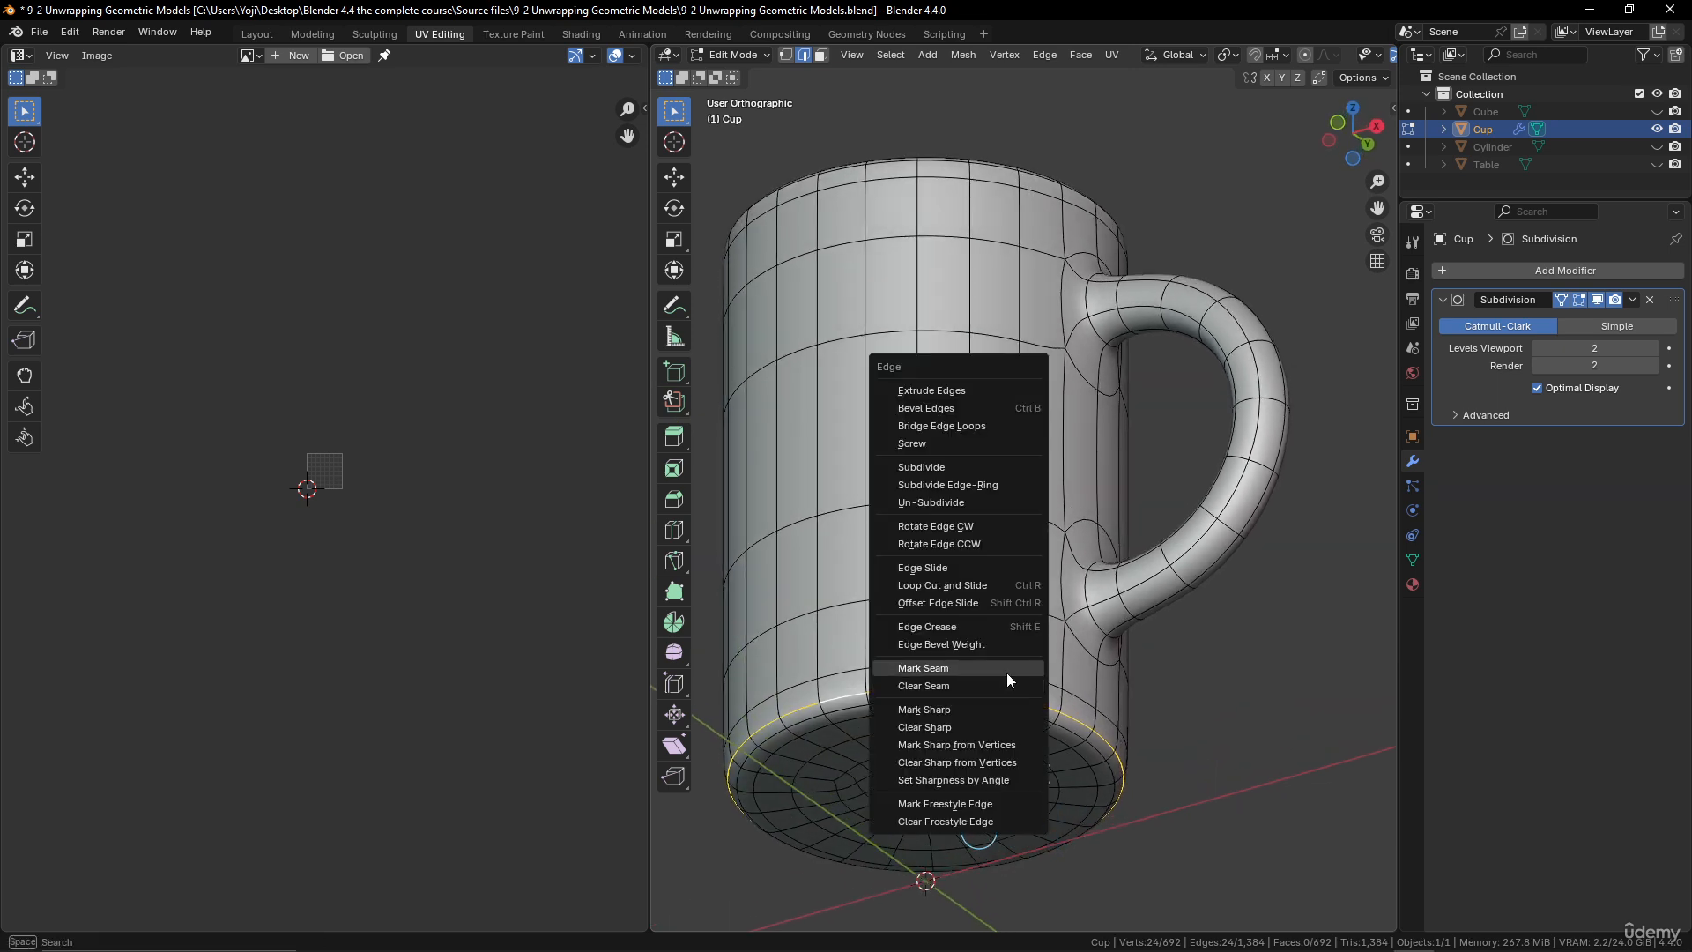
pyautogui.click(1007, 670)
# - Mark the edge loop around the cup's inner floor as a seam
pyautogui.moveTo(1114, 586); pyautogui.dragTo(1102, 510, button='middle')
pyautogui.scroll(1, 1101, 510)
pyautogui.keyDown('shift'); pyautogui.moveTo(1135, 439); pyautogui.dragTo(1076, 441, button='middle'); pyautogui.keyUp('shift')
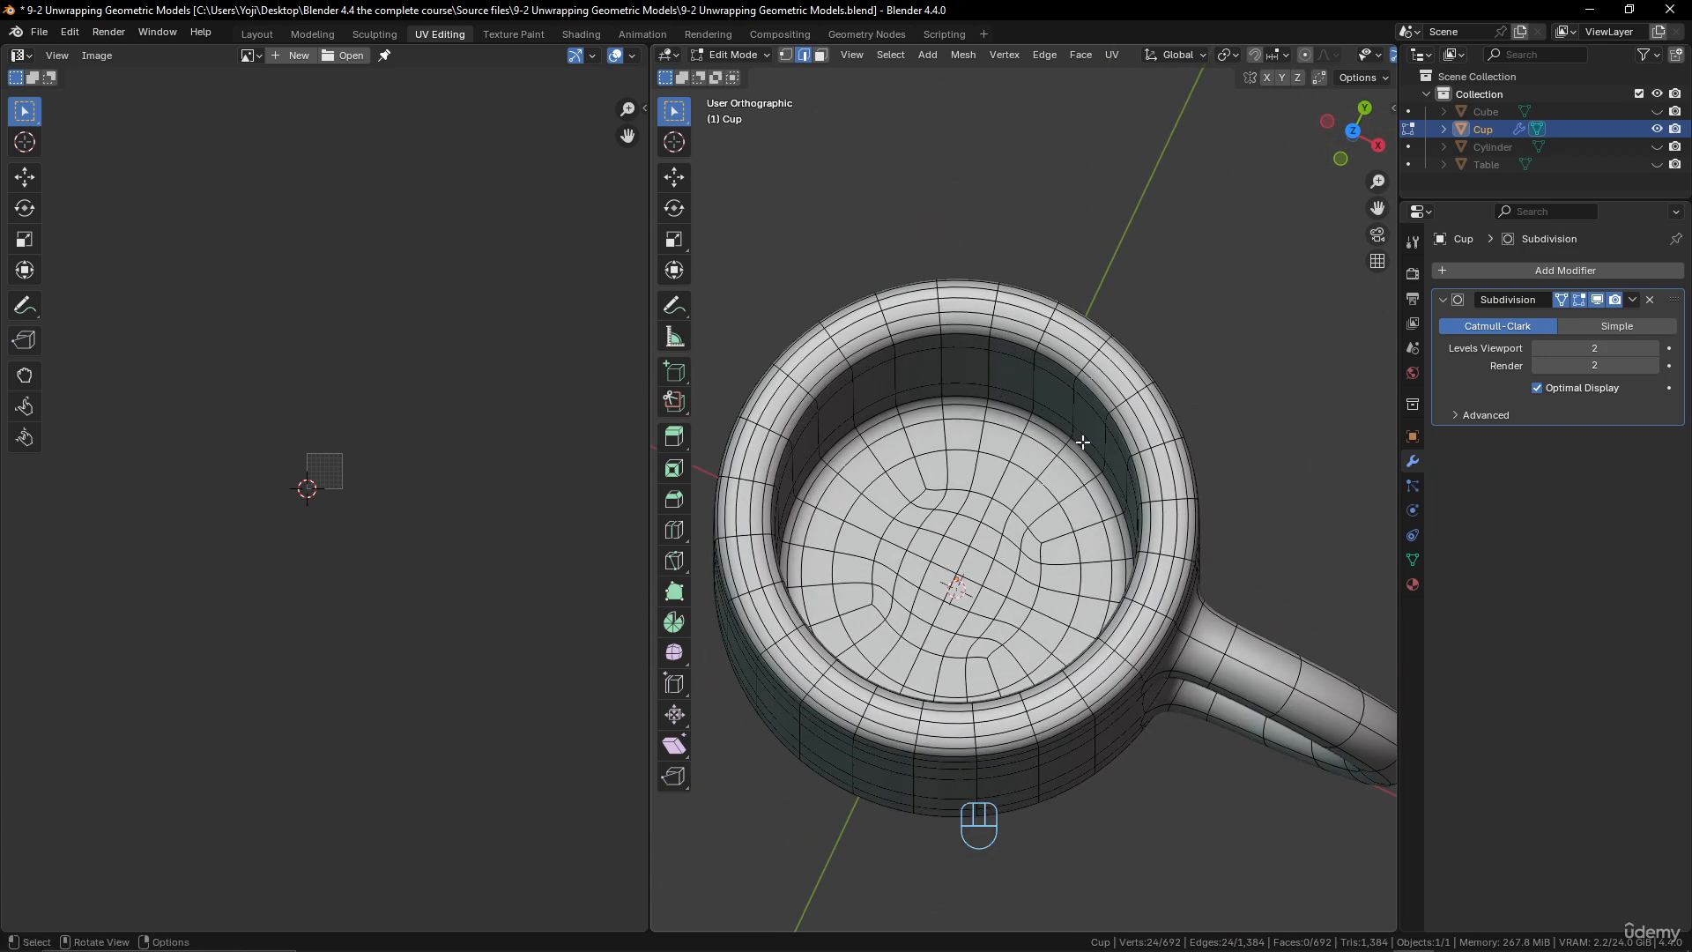
pyautogui.keyDown('alt'); pyautogui.click(1071, 443); pyautogui.keyUp('alt')
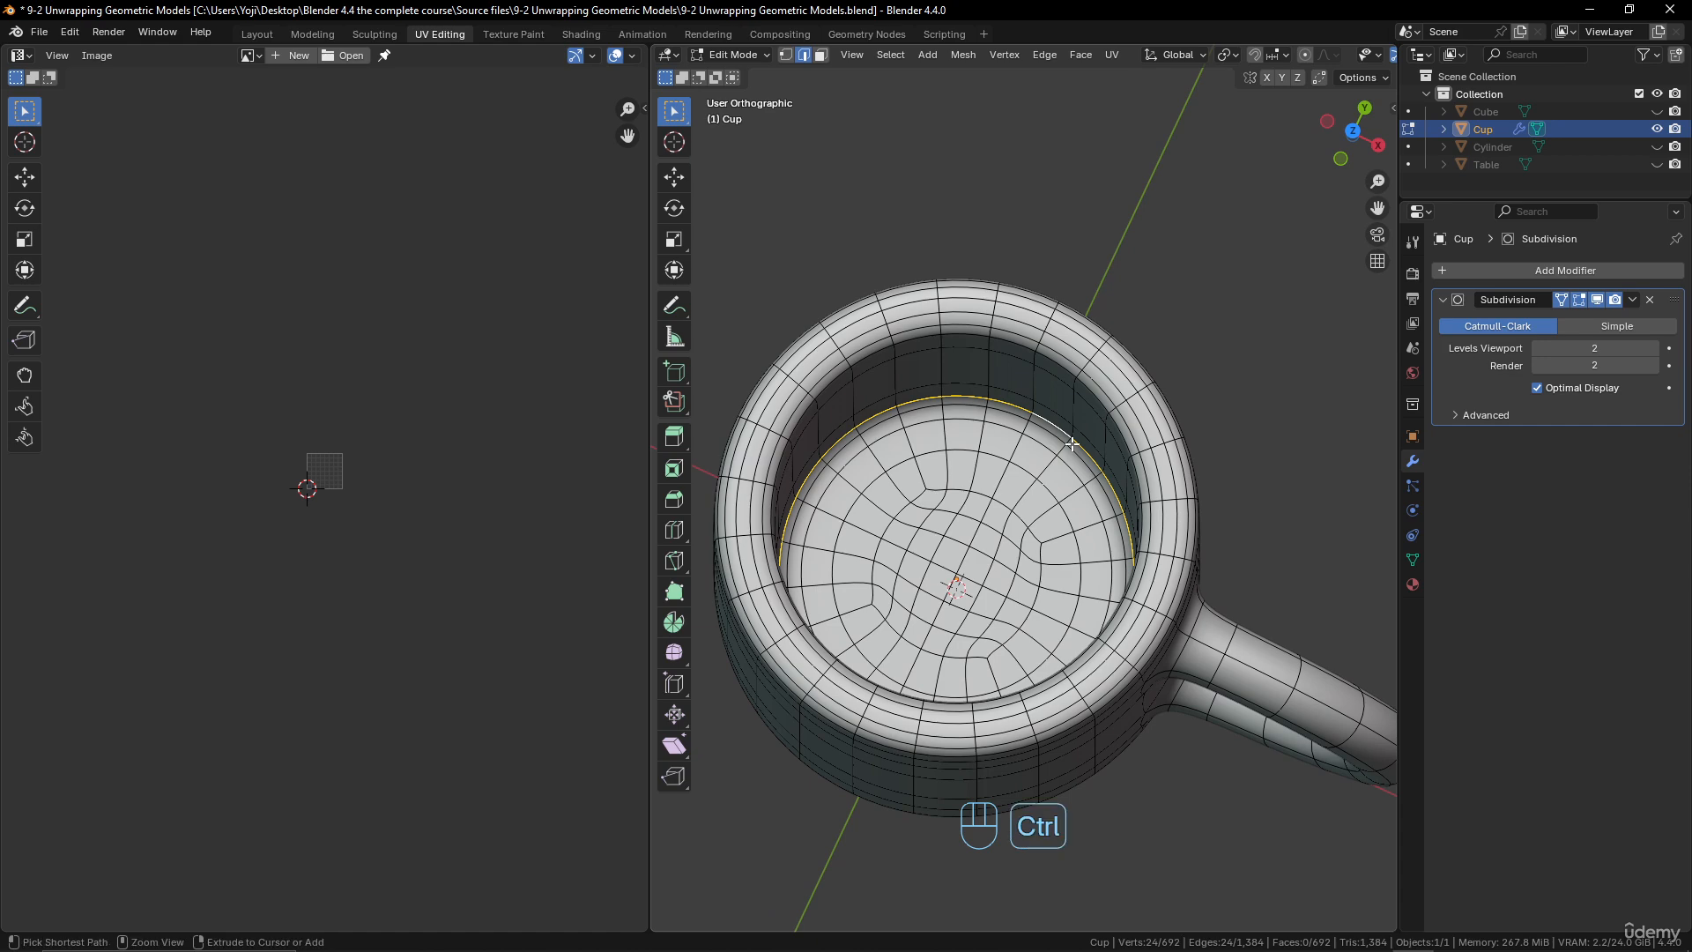
pyautogui.hotkey('ctrl', 'e')
pyautogui.click(1072, 443)
pyautogui.moveTo(1034, 552); pyautogui.dragTo(1065, 503, button='middle')
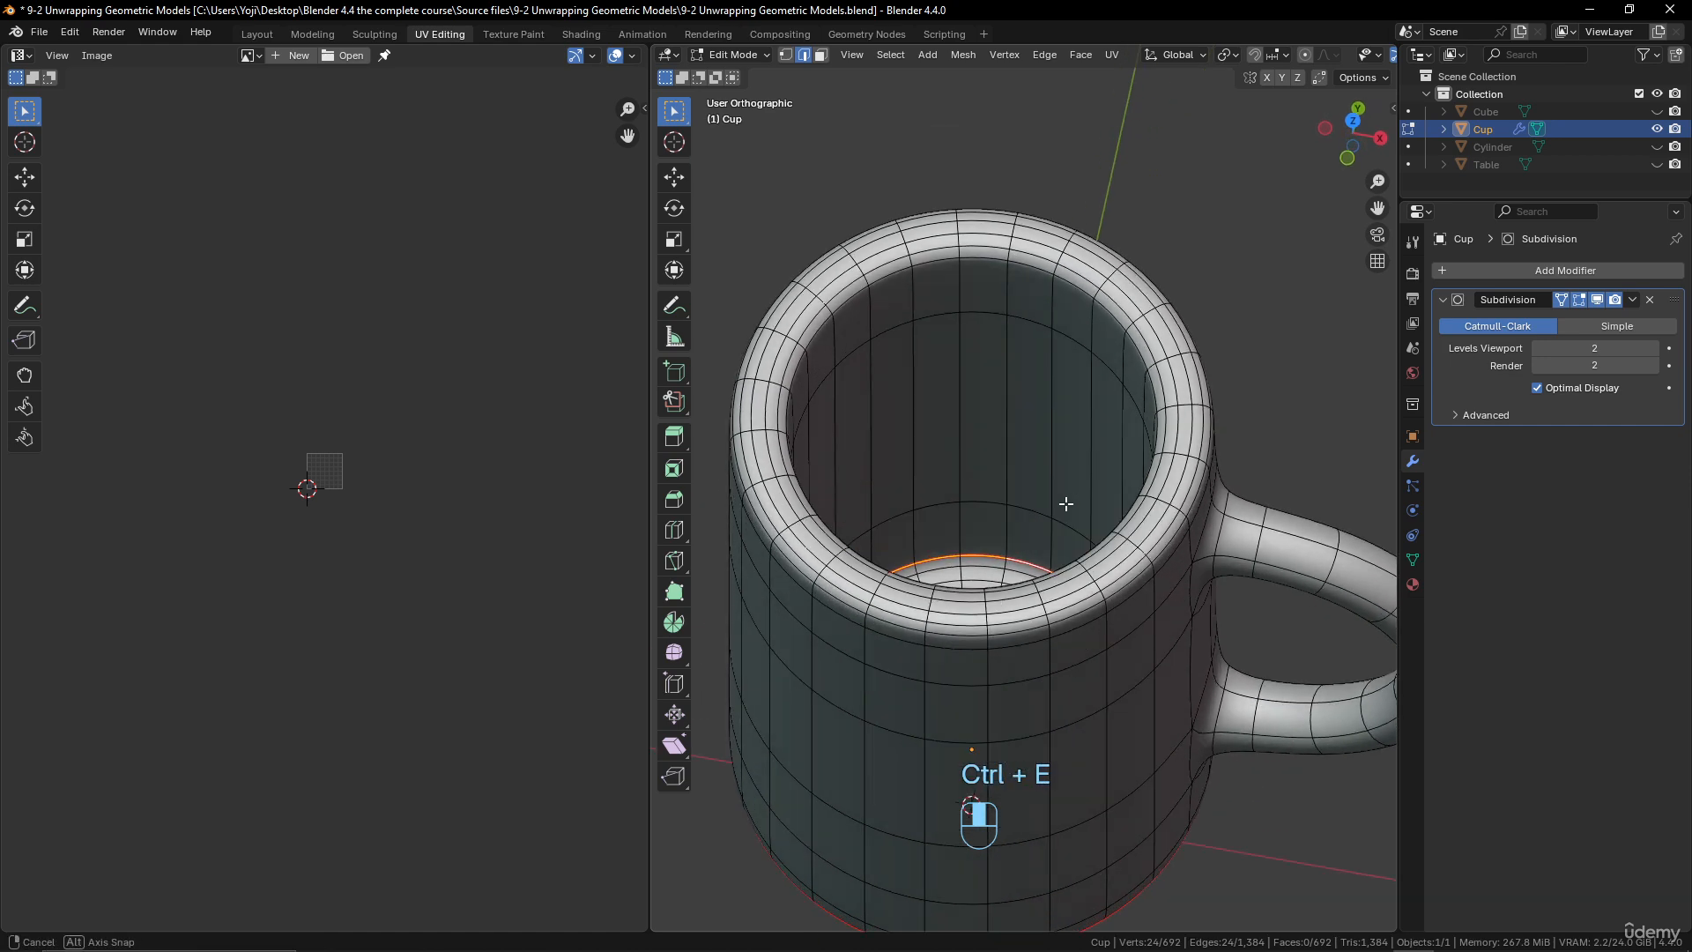
pyautogui.scroll(-3, 1065, 520)
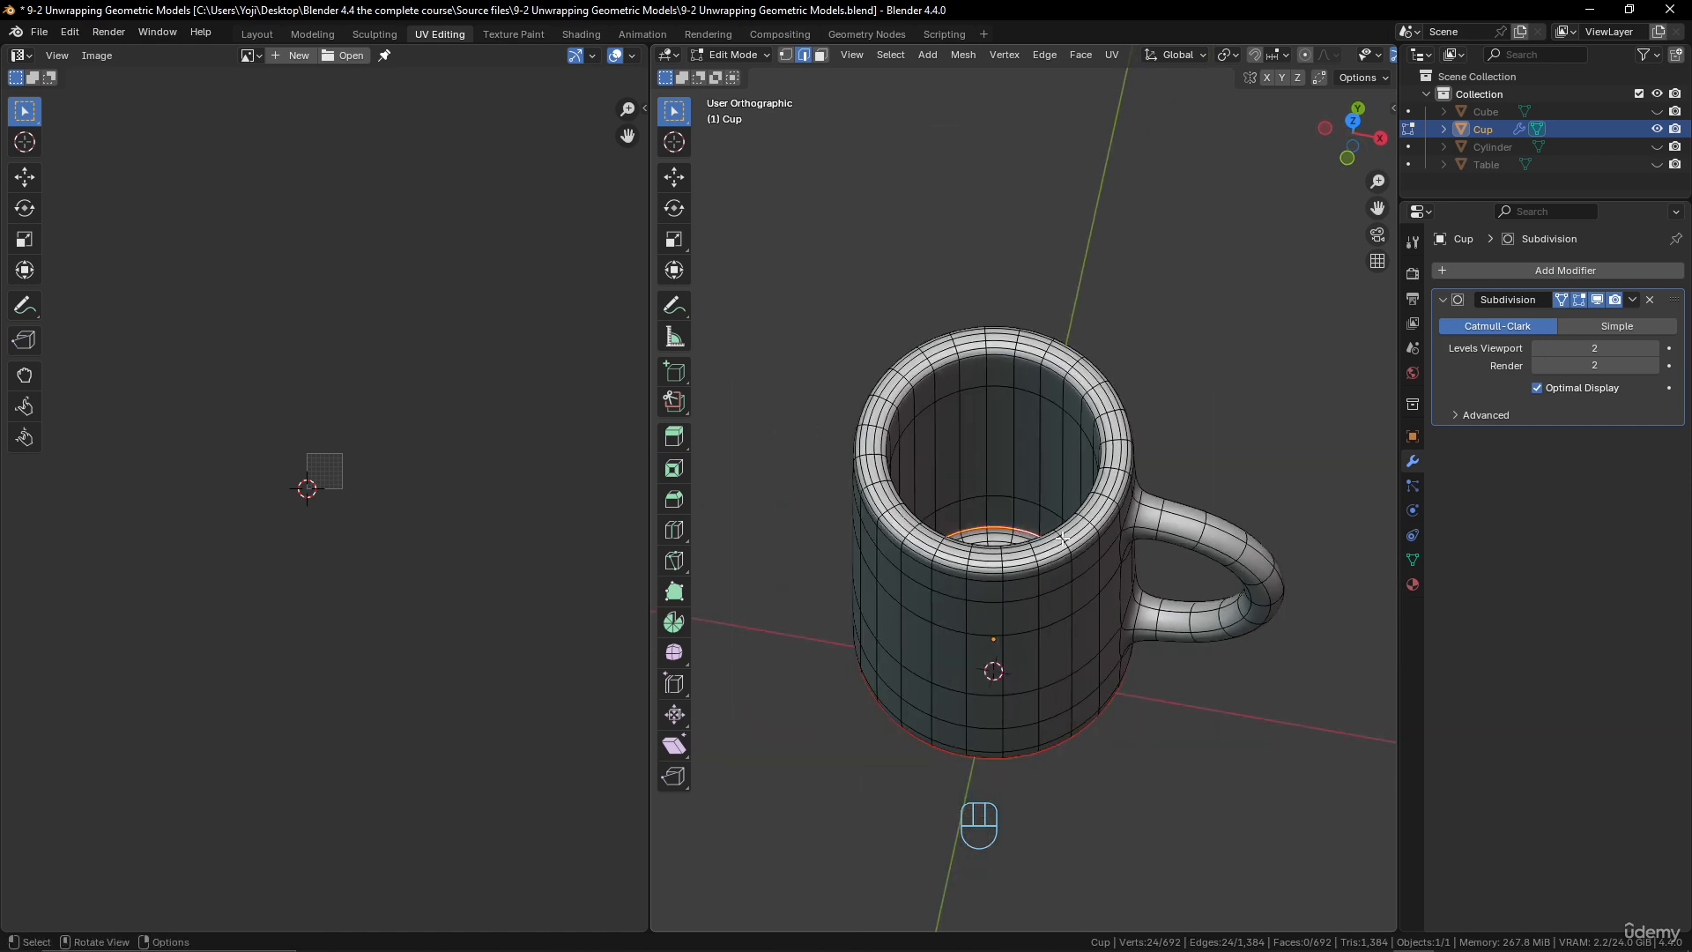
# - Mark a vertical seam opposite the handle, running from the inner floor loop over the rim and down the outside to the bottom seam
pyautogui.moveTo(1071, 629); pyautogui.dragTo(1252, 686, button='middle')
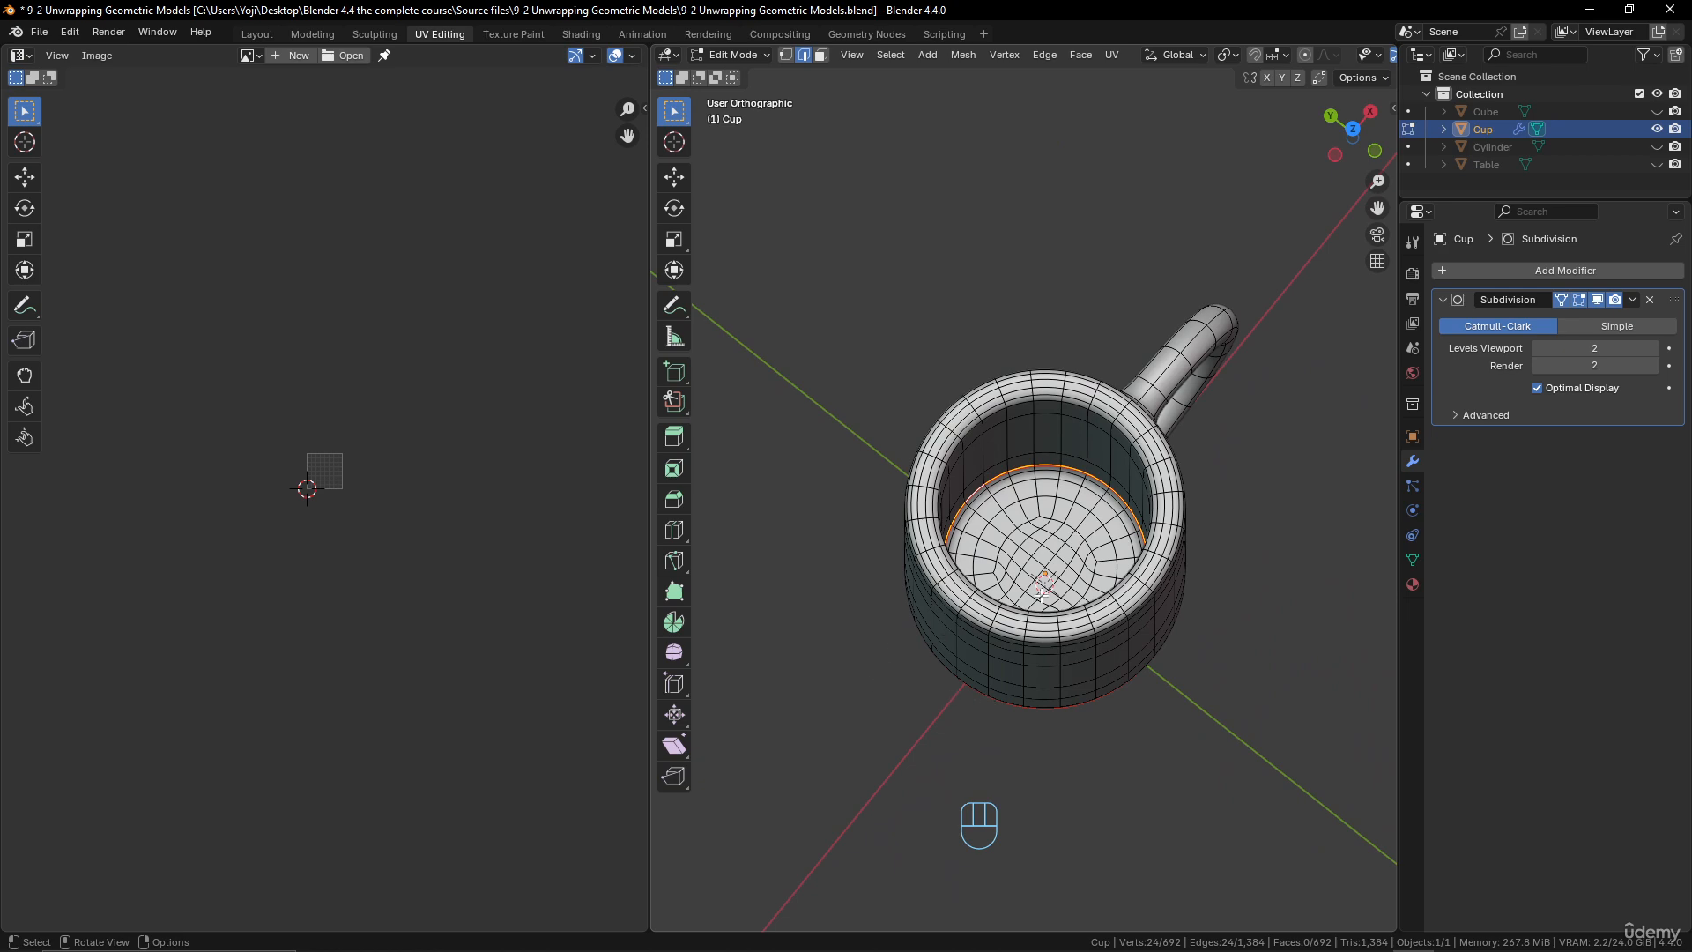
pyautogui.moveTo(1043, 594); pyautogui.dragTo(1080, 655, button='middle')
pyautogui.scroll(2, 1075, 650)
pyautogui.moveTo(1014, 566); pyautogui.dragTo(952, 519, button='middle')
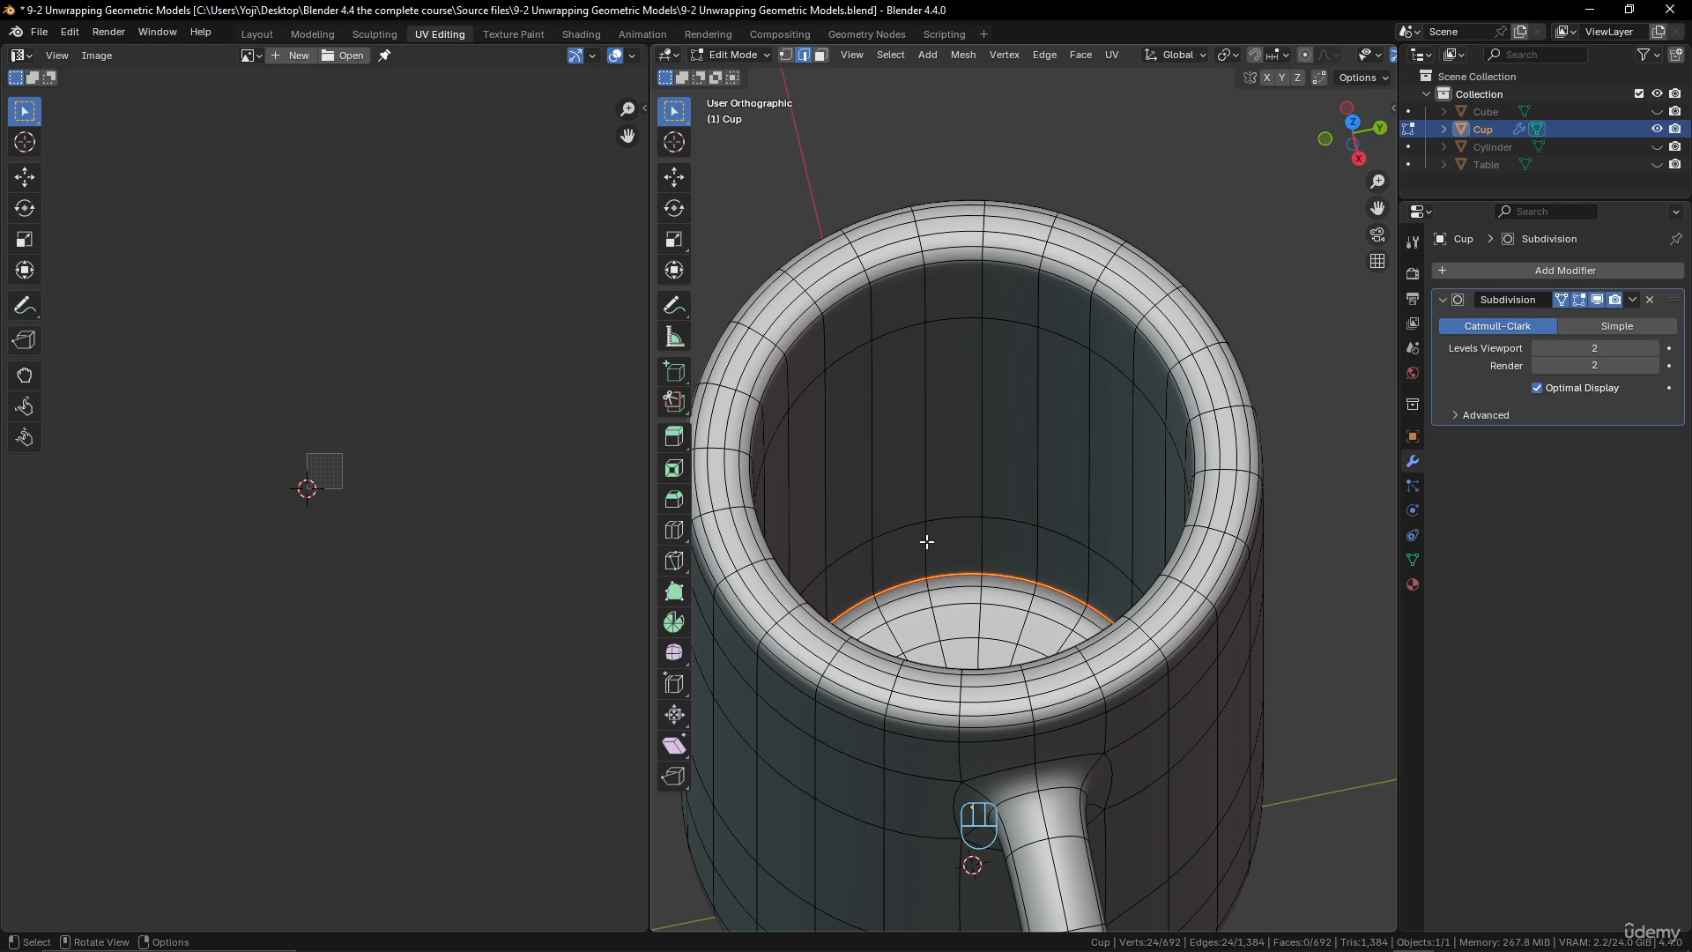
pyautogui.click(927, 541)
pyautogui.keyDown('ctrl'); pyautogui.click(926, 375); pyautogui.keyUp('ctrl')
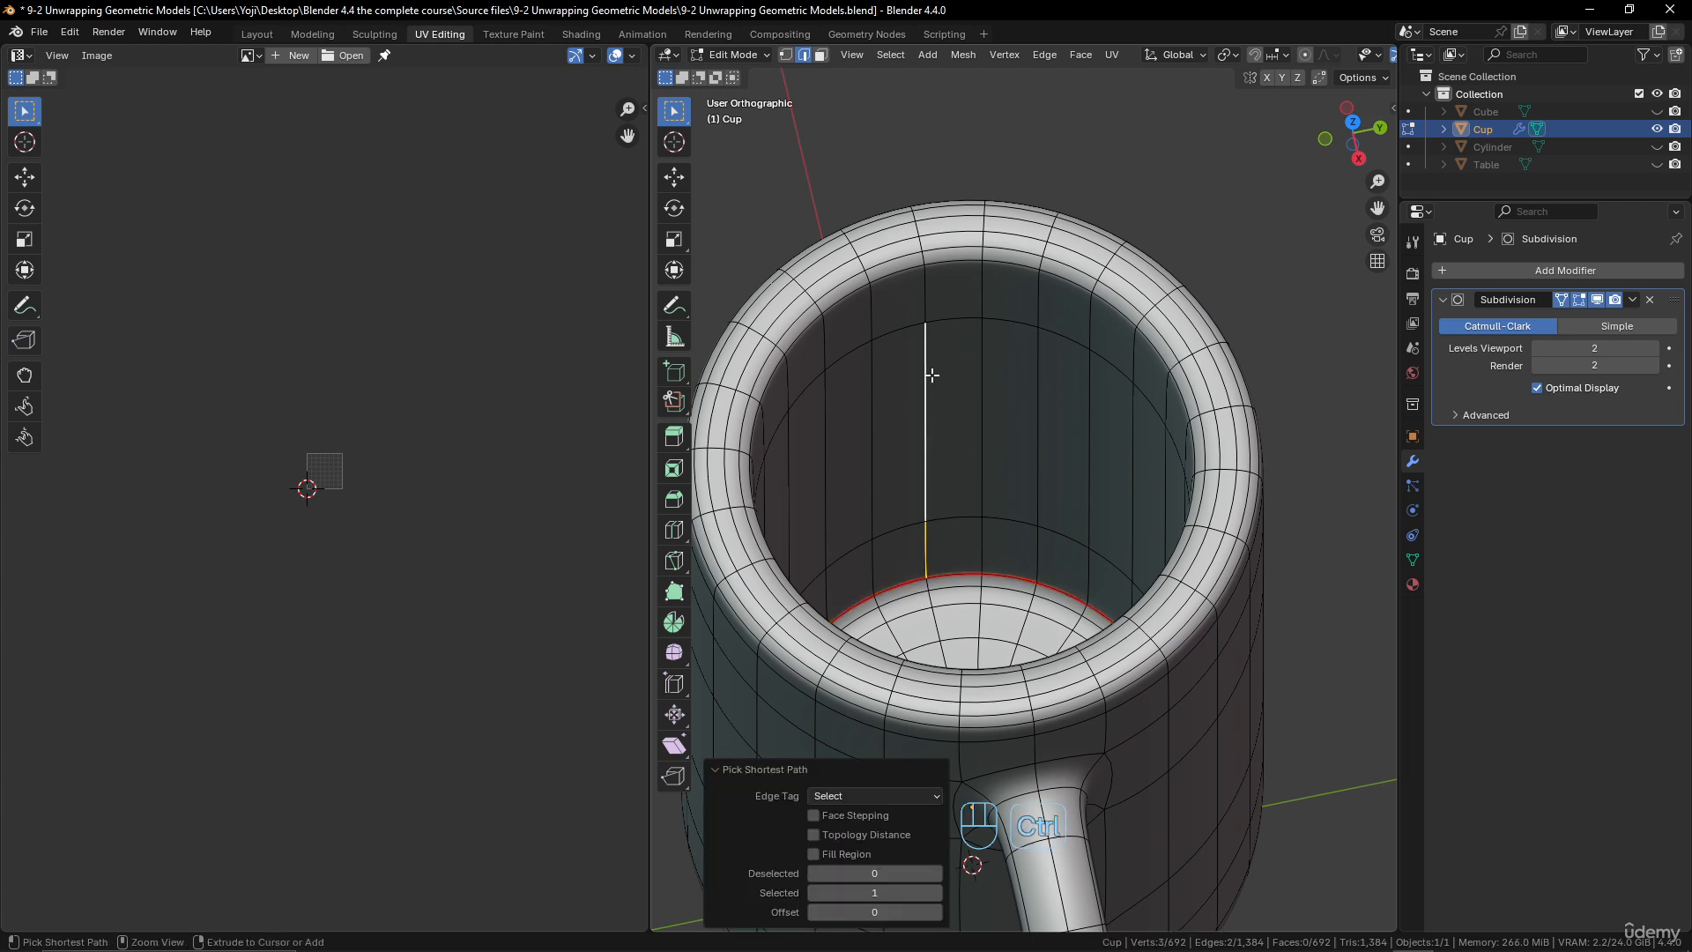
pyautogui.keyDown('ctrl'); pyautogui.click(931, 300); pyautogui.keyUp('ctrl')
pyautogui.moveTo(859, 408); pyautogui.dragTo(1138, 353, button='middle')
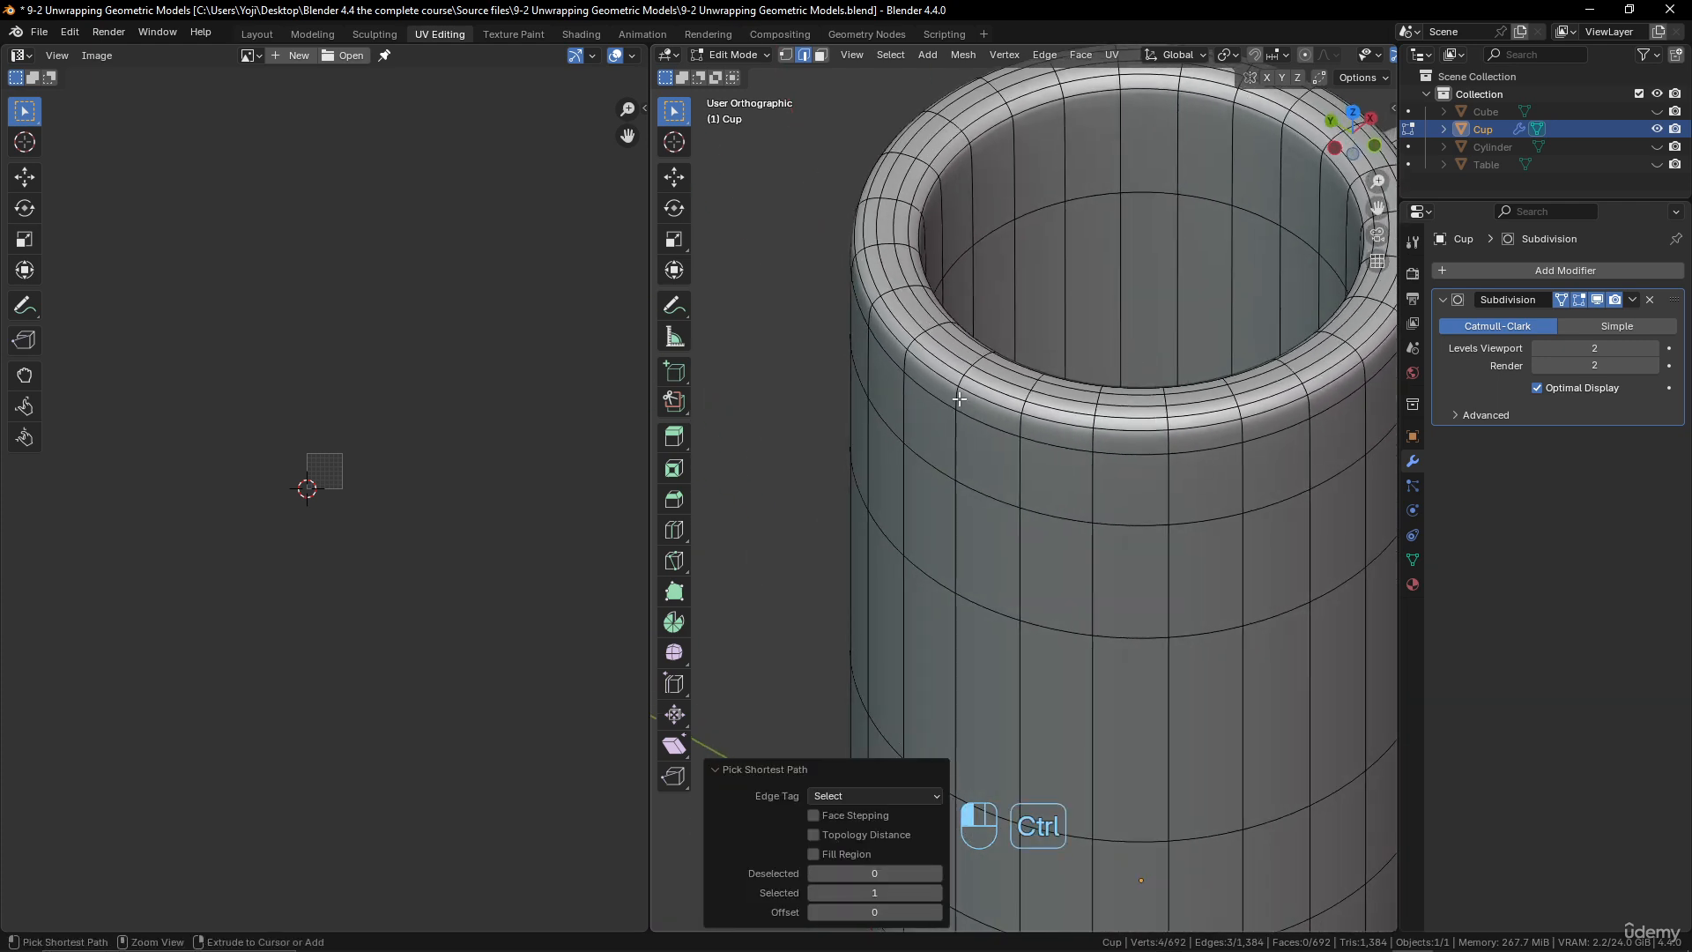
pyautogui.keyDown('ctrl'); pyautogui.click(959, 399); pyautogui.keyUp('ctrl')
pyautogui.keyDown('ctrl'); pyautogui.click(959, 457); pyautogui.keyUp('ctrl')
pyautogui.scroll(-1, 1077, 624)
pyautogui.keyDown('shift'); pyautogui.moveTo(1084, 631); pyautogui.dragTo(1096, 592, button='middle'); pyautogui.keyUp('shift')
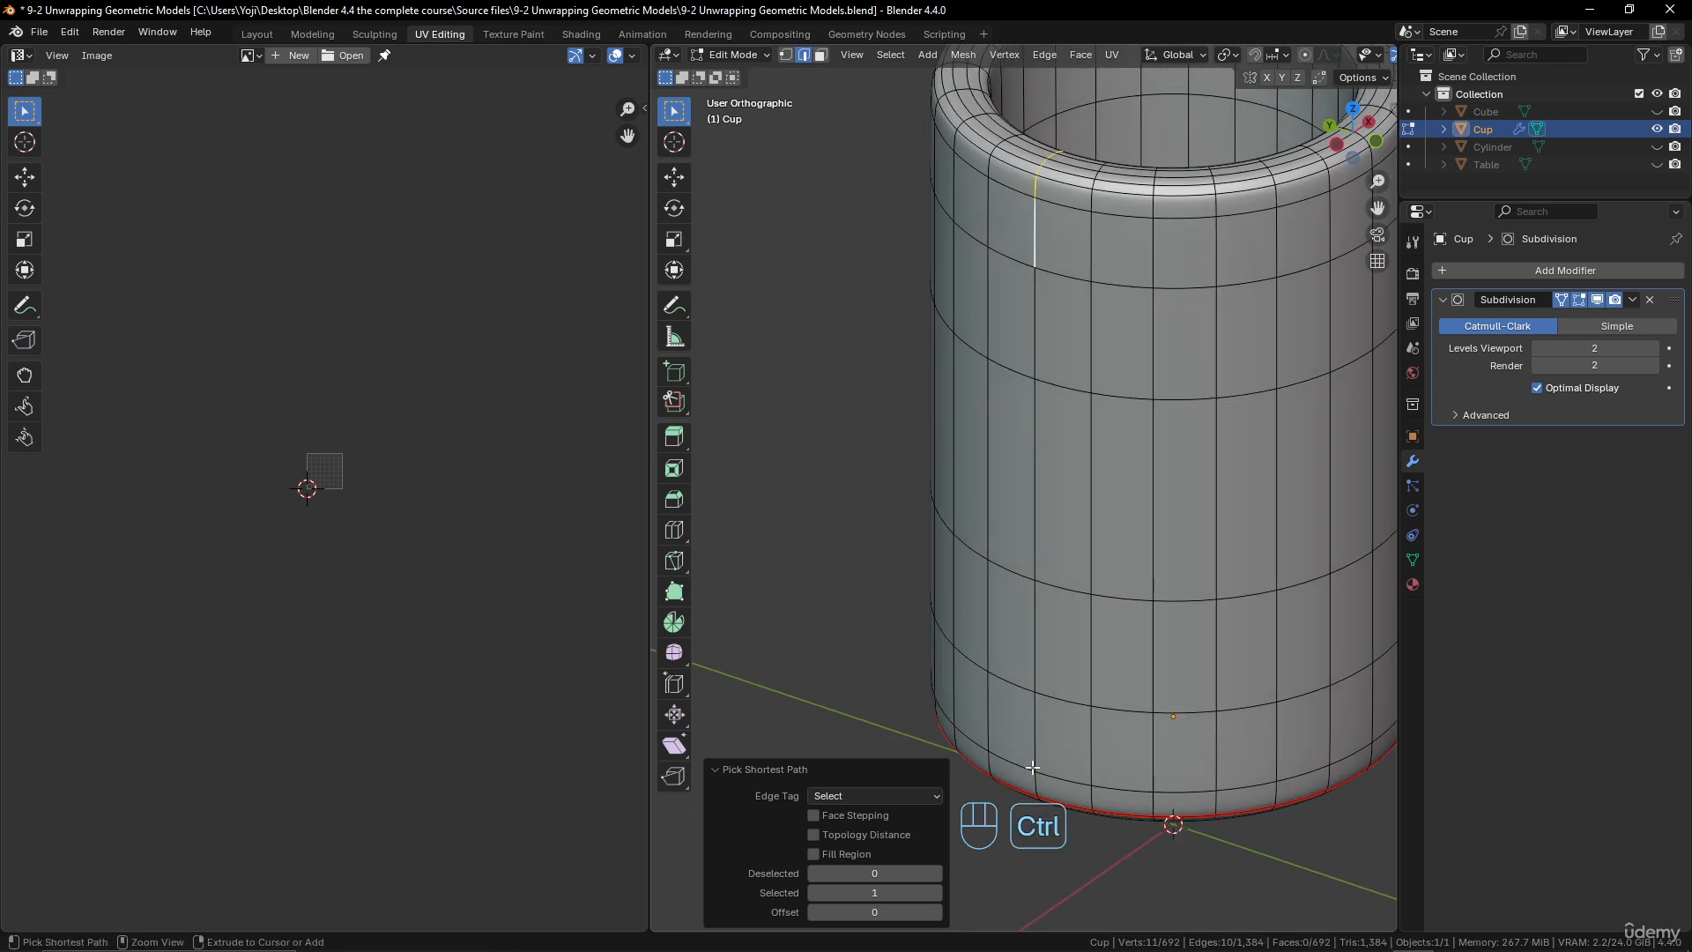
pyautogui.keyDown('ctrl'); pyautogui.click(1034, 774); pyautogui.keyUp('ctrl')
pyautogui.moveTo(1069, 653); pyautogui.dragTo(989, 684, button='middle')
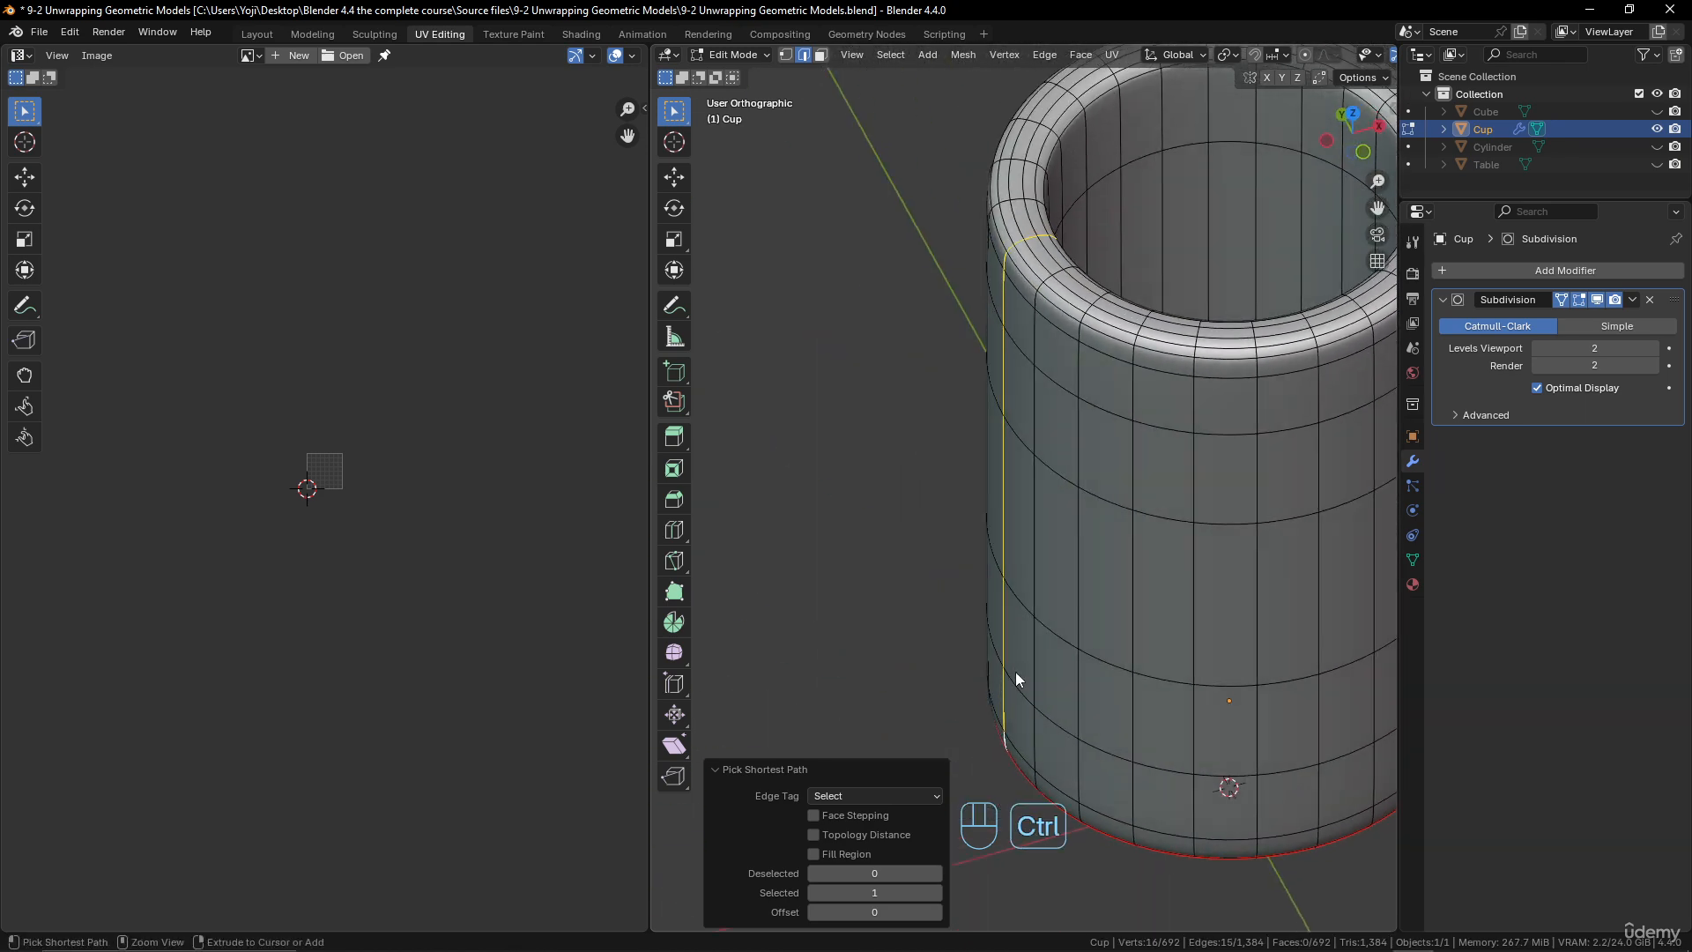
pyautogui.hotkey('ctrl', 'e')
pyautogui.click(1015, 671)
pyautogui.scroll(-3, 1231, 580)
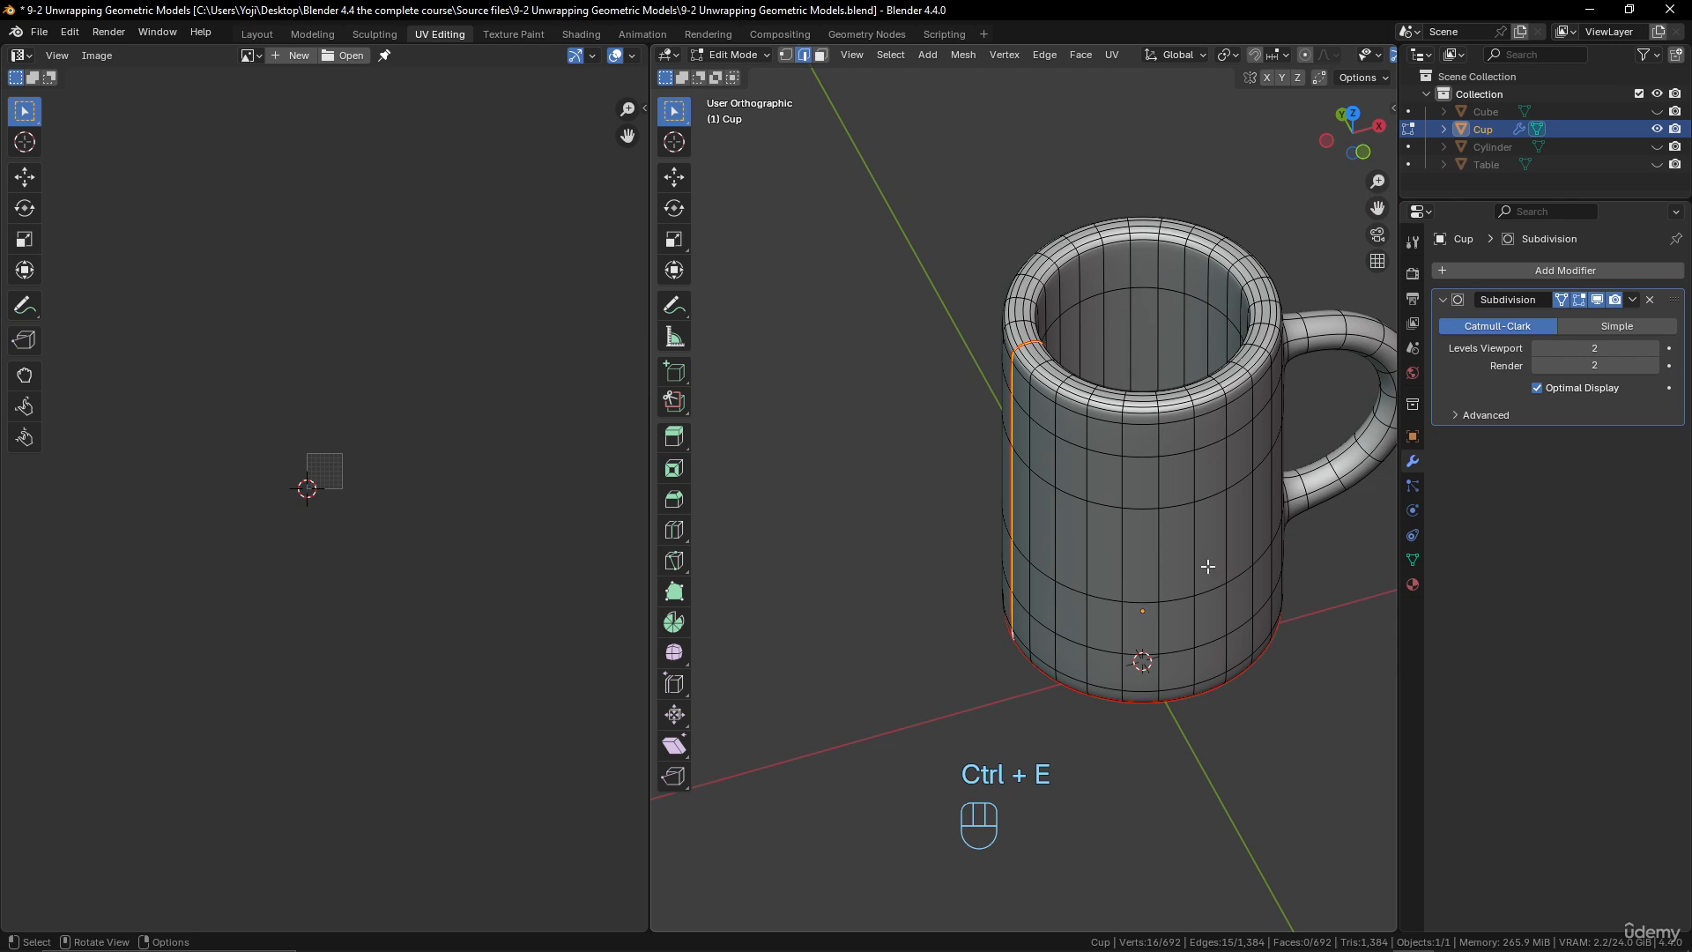
# - Unwrap the entire cup mesh with the Angle Based method
pyautogui.keyDown('shift'); pyautogui.moveTo(1208, 566); pyautogui.dragTo(1107, 602, button='middle'); pyautogui.keyUp('shift')
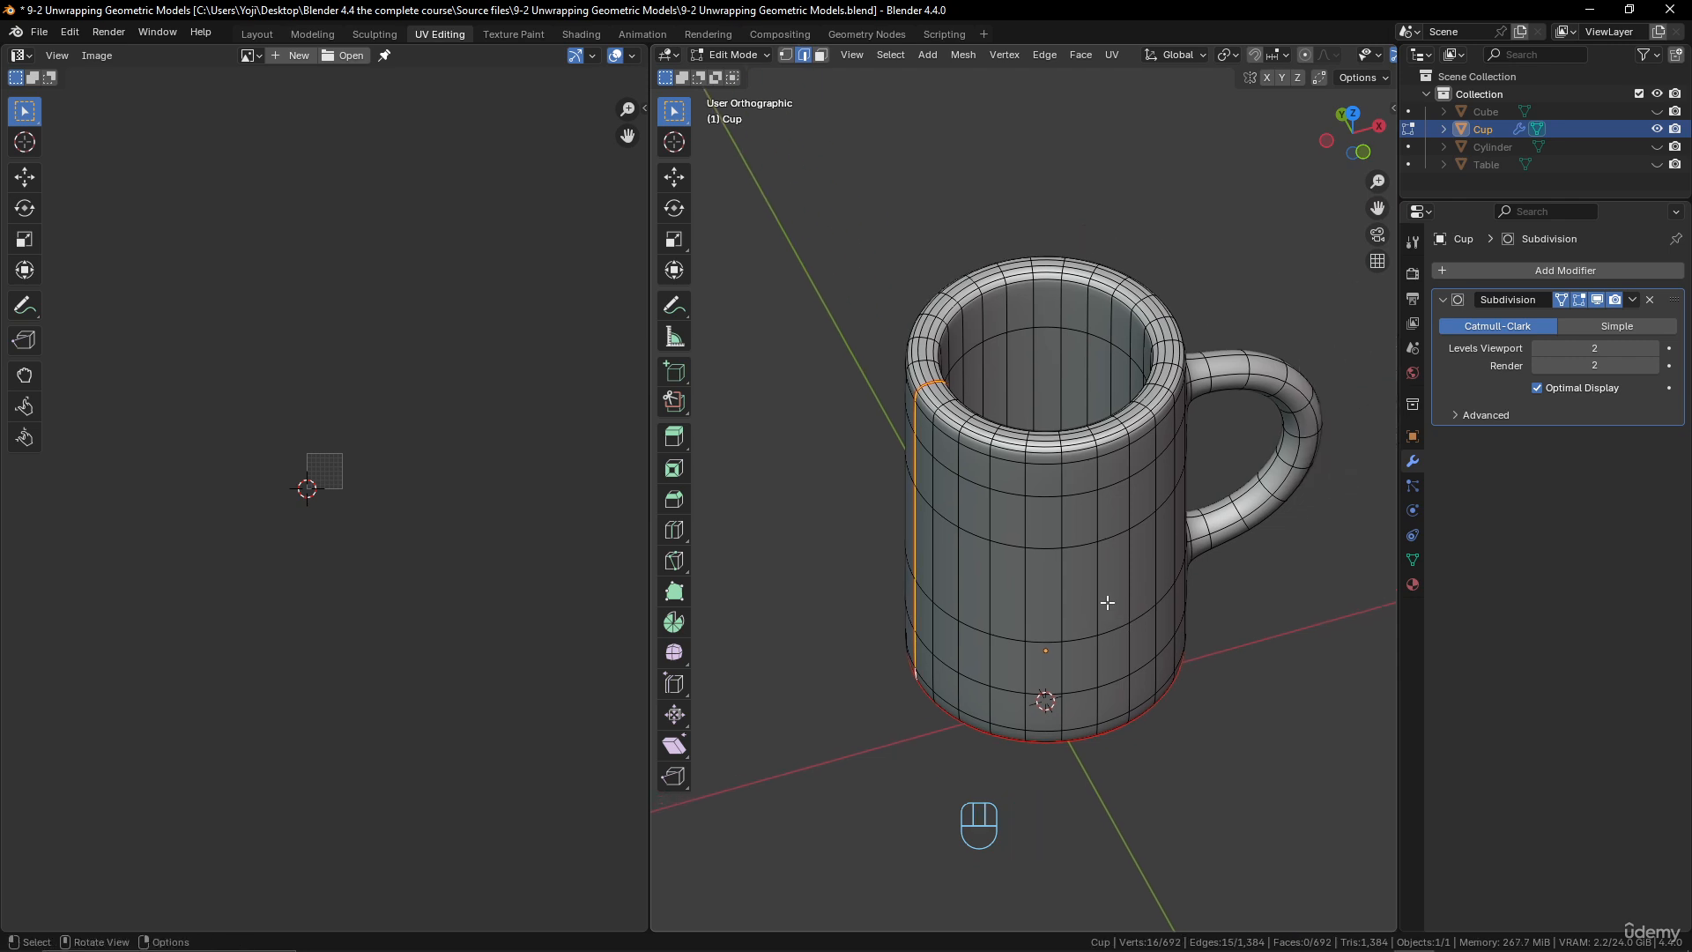
pyautogui.press('a')
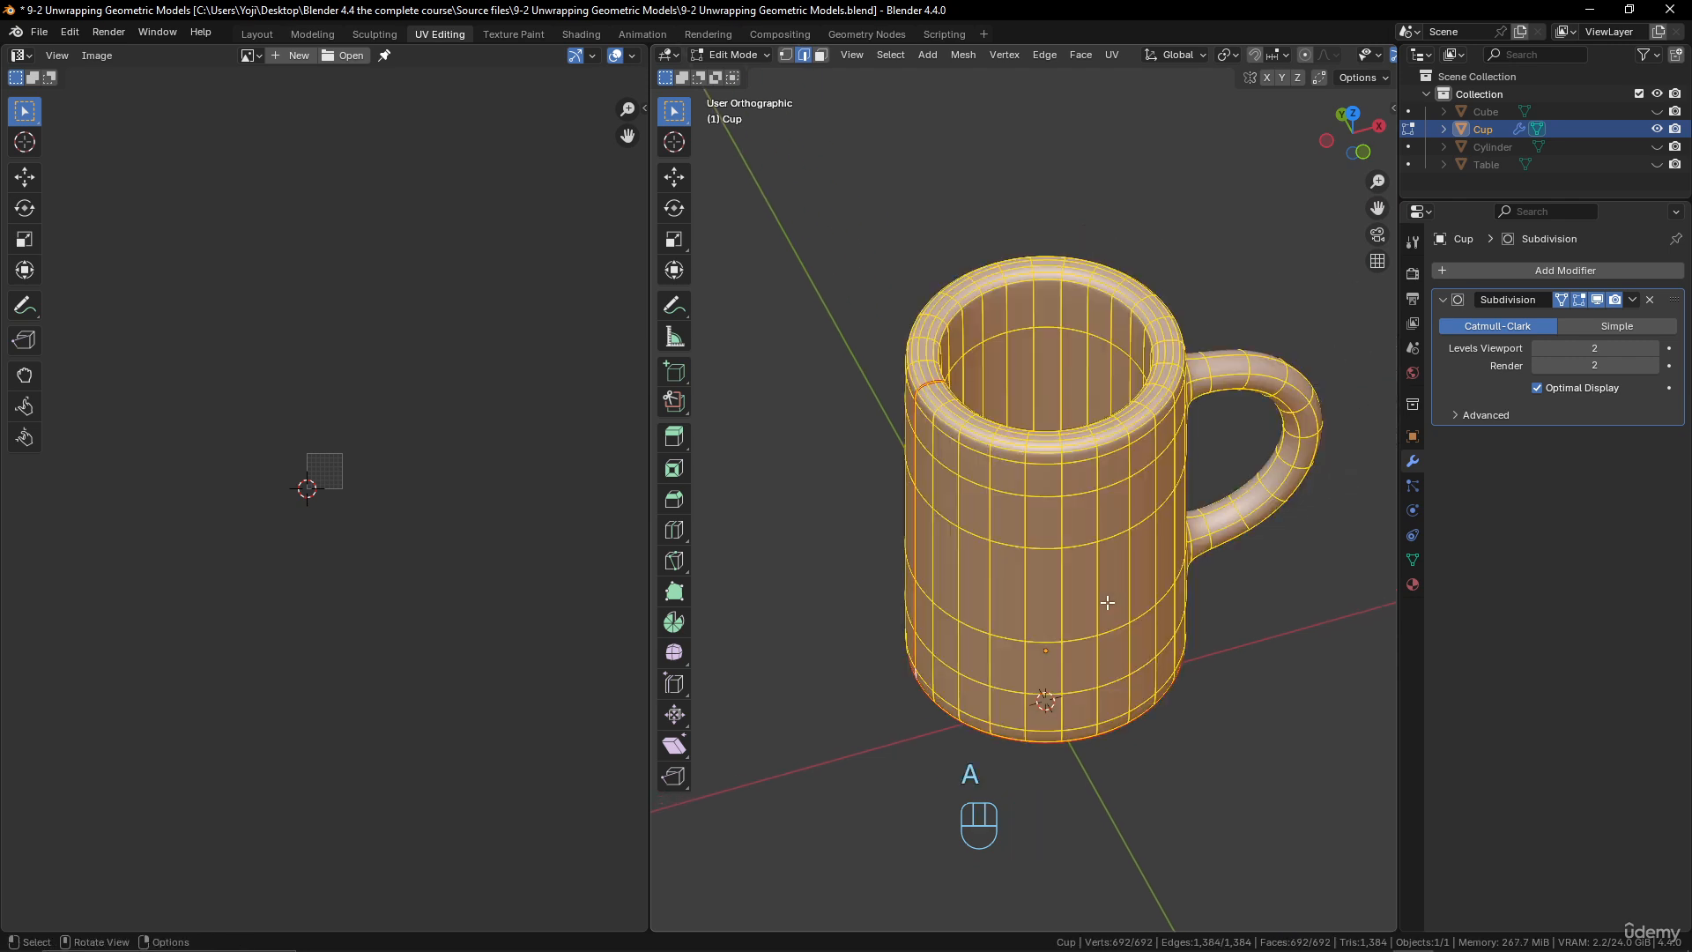
pyautogui.press('u')
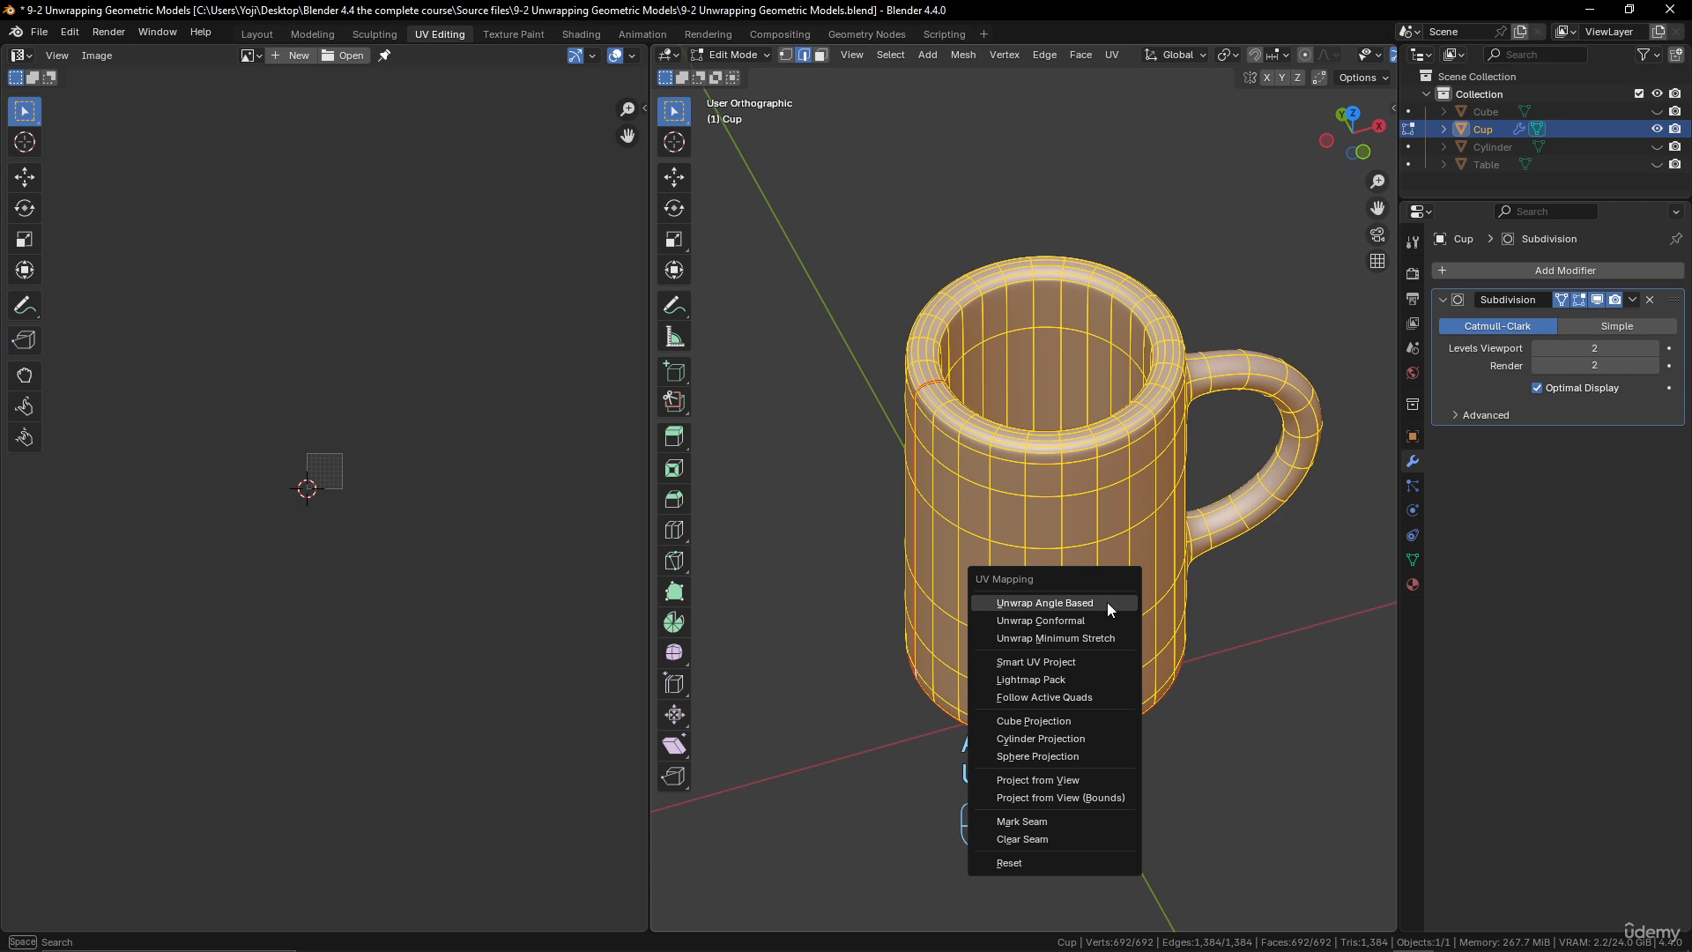
pyautogui.click(1107, 601)
pyautogui.scroll(8, 324, 510)
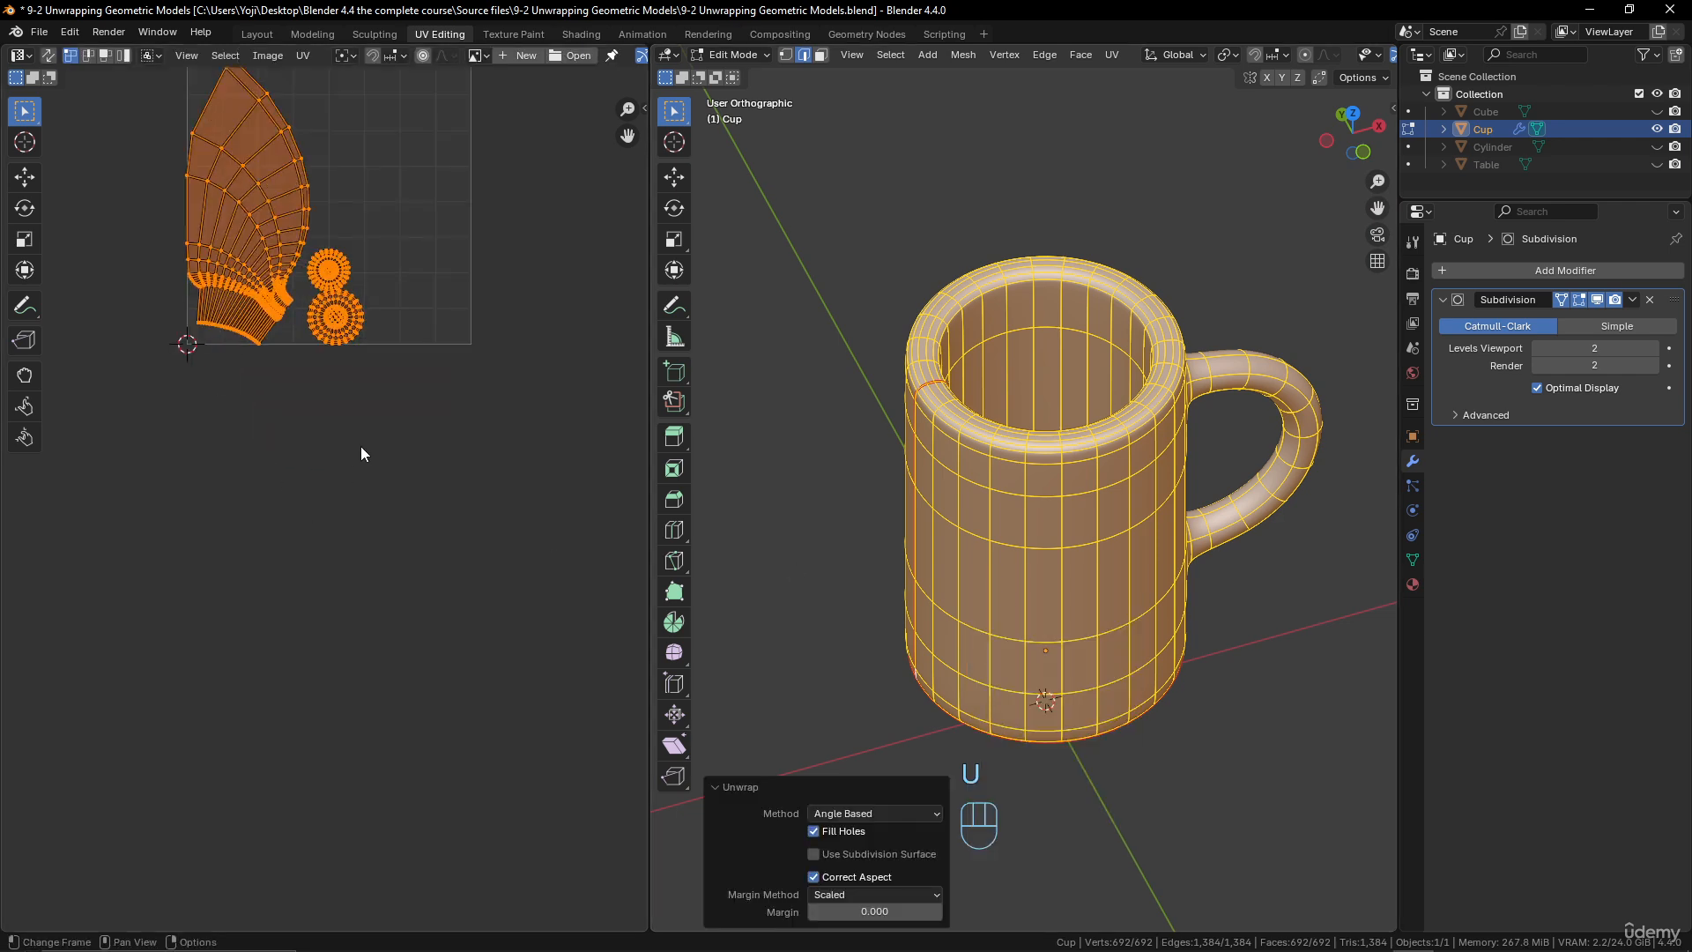
pyautogui.scroll(5, 362, 652)
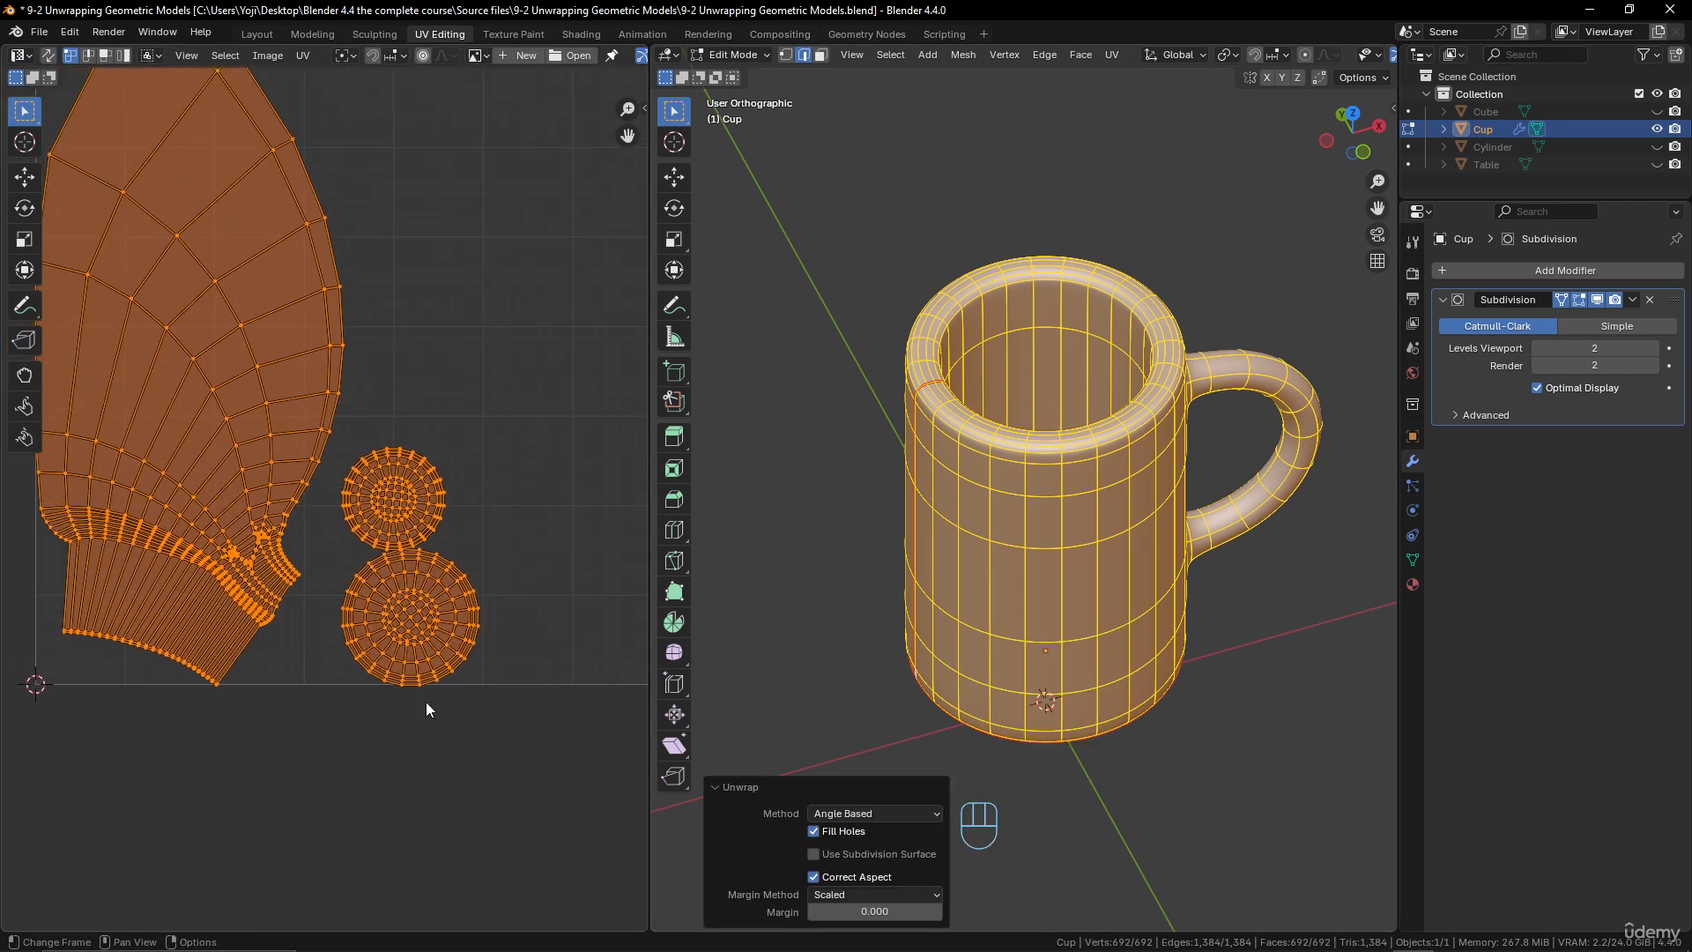
# - Mark the edge loops where the handle's upper and lower ends join the cup body as seams
pyautogui.moveTo(1040, 502); pyautogui.dragTo(1085, 503, button='middle')
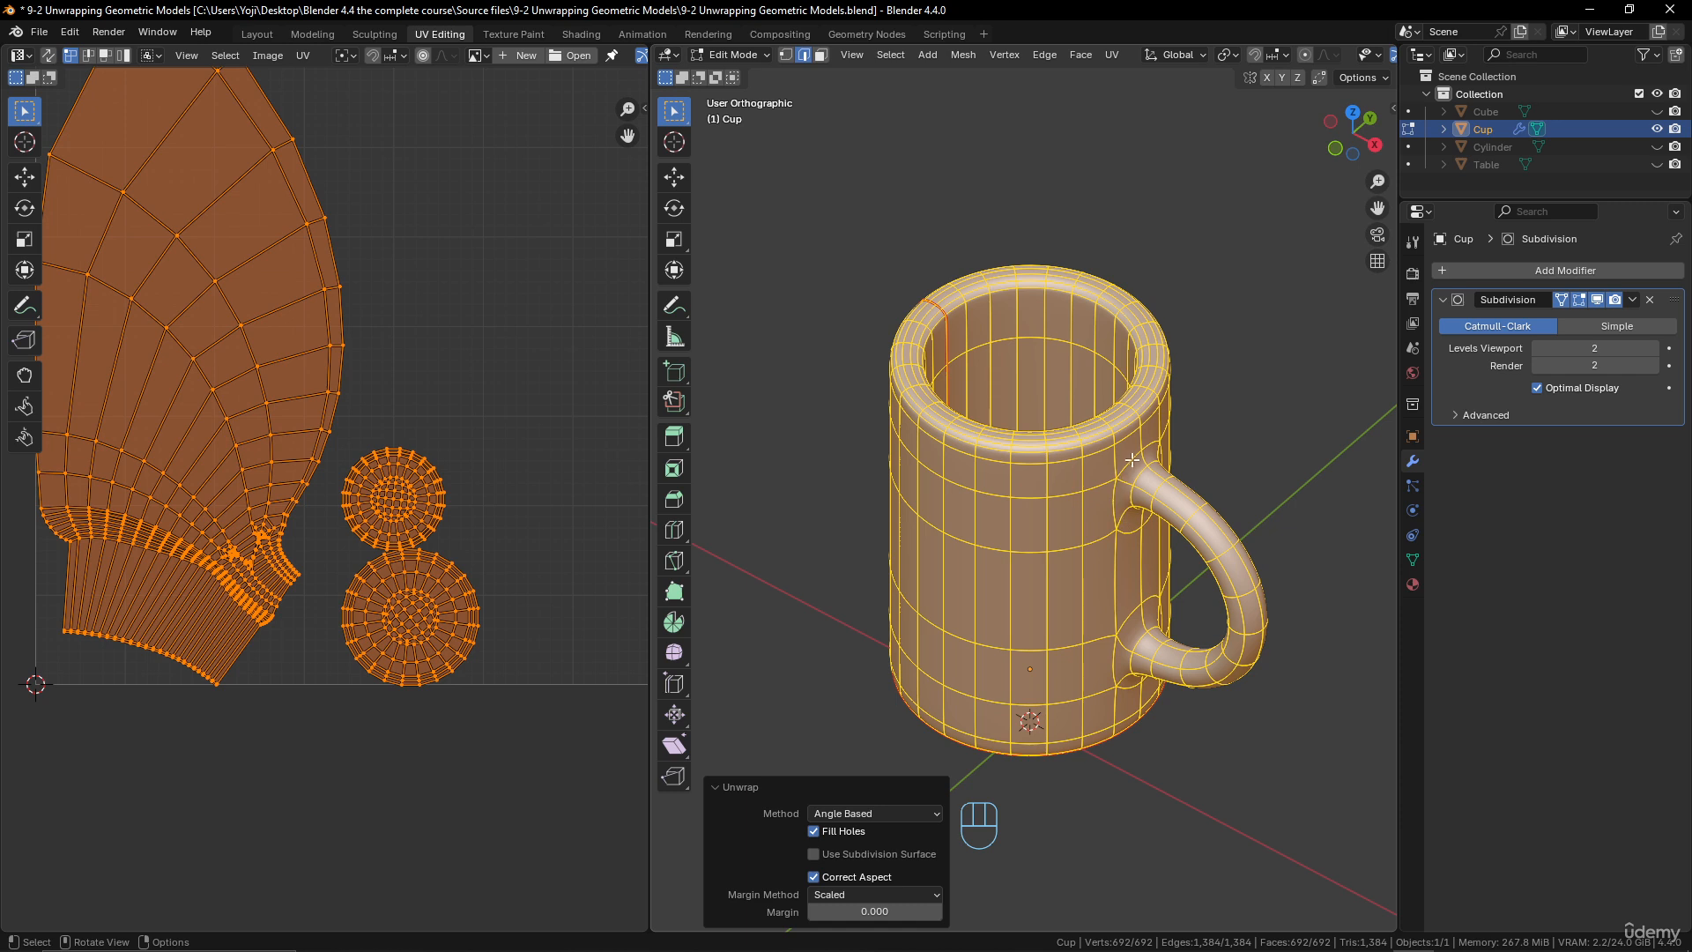
pyautogui.scroll(3, 1230, 490)
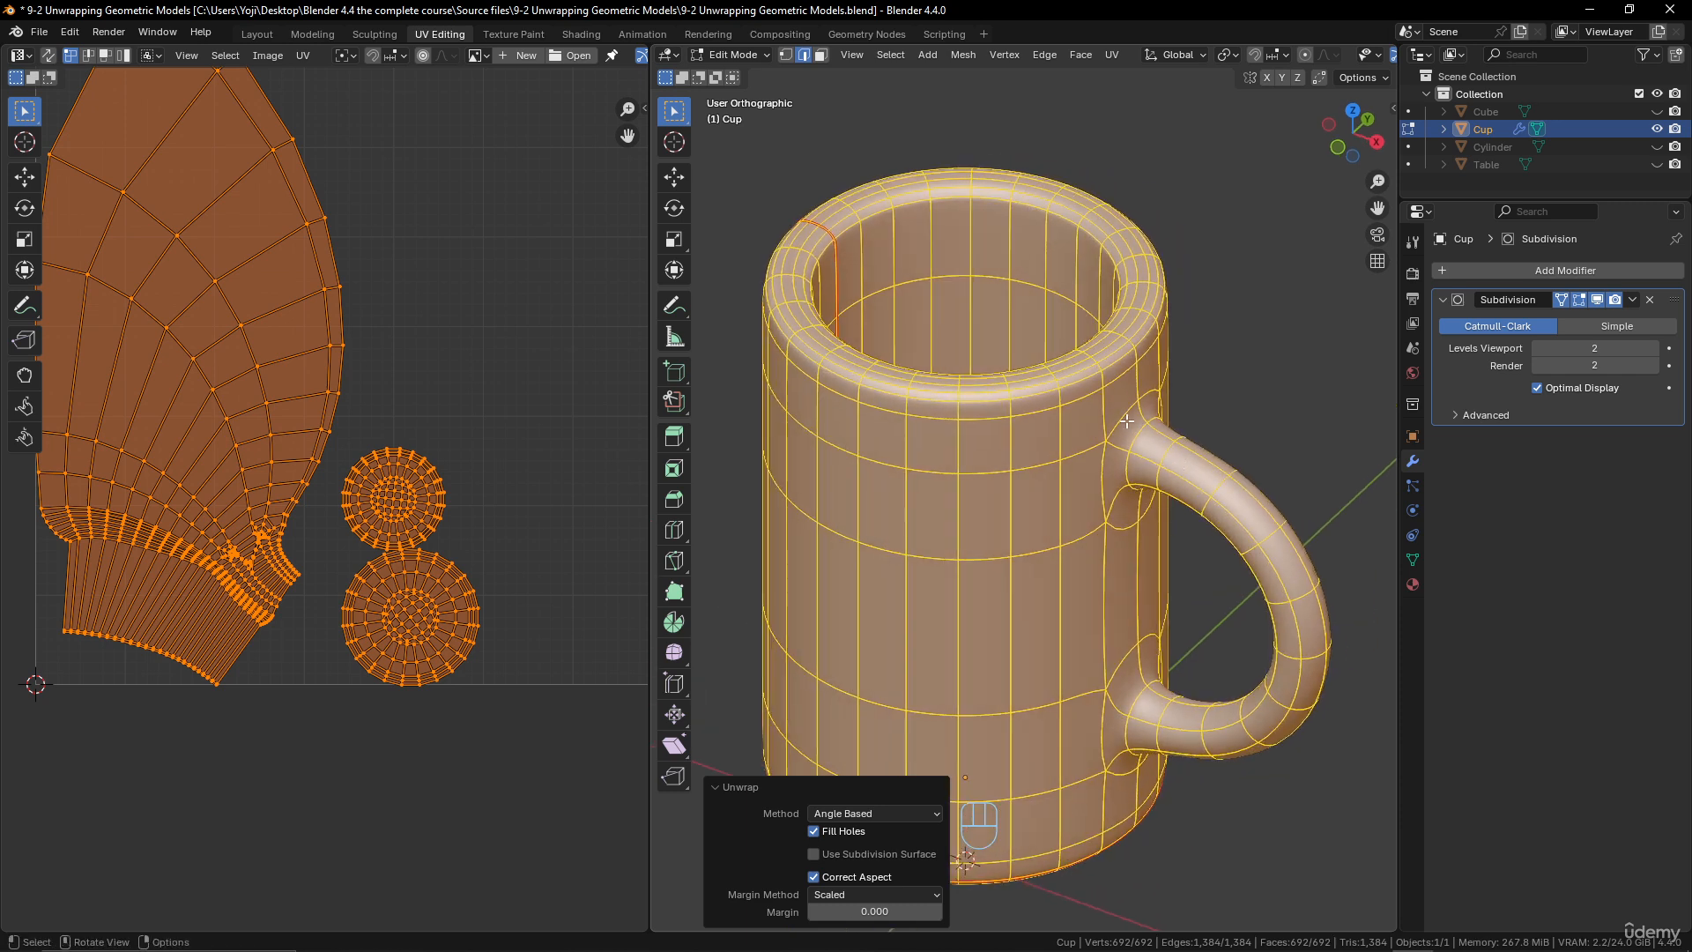
pyautogui.press('alt')
pyautogui.keyDown('alt'); pyautogui.click(1134, 438); pyautogui.keyUp('alt')
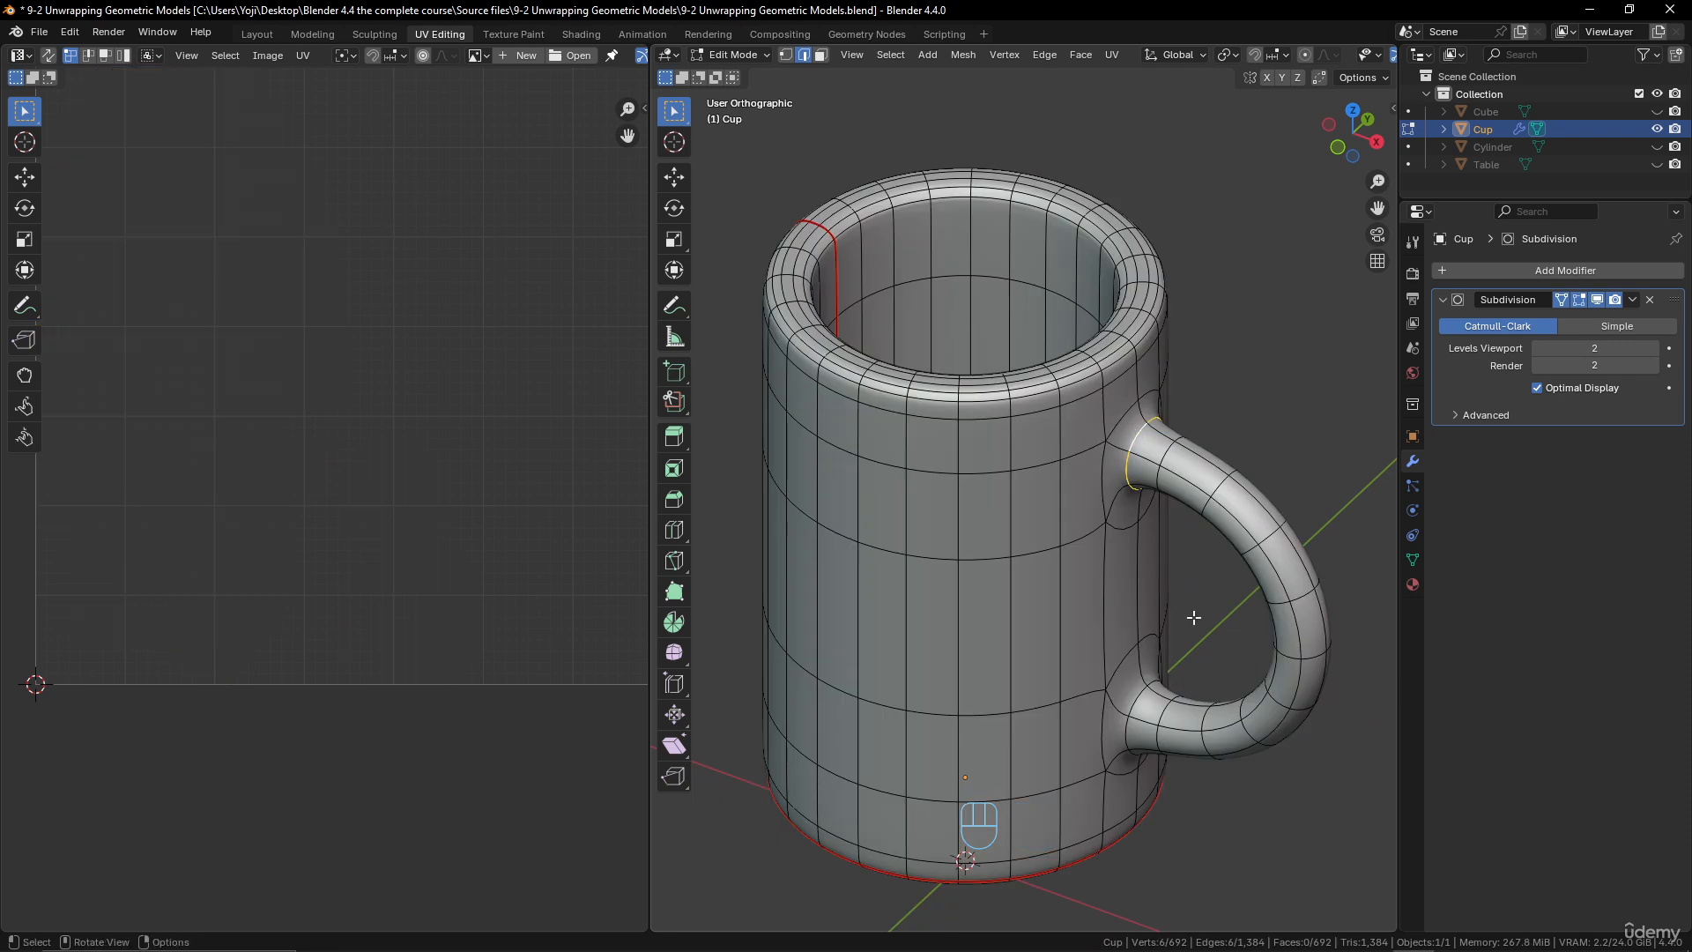
pyautogui.keyDown('alt'); pyautogui.keyDown('shift'); pyautogui.click(1169, 697); pyautogui.keyUp('shift'); pyautogui.keyUp('alt')
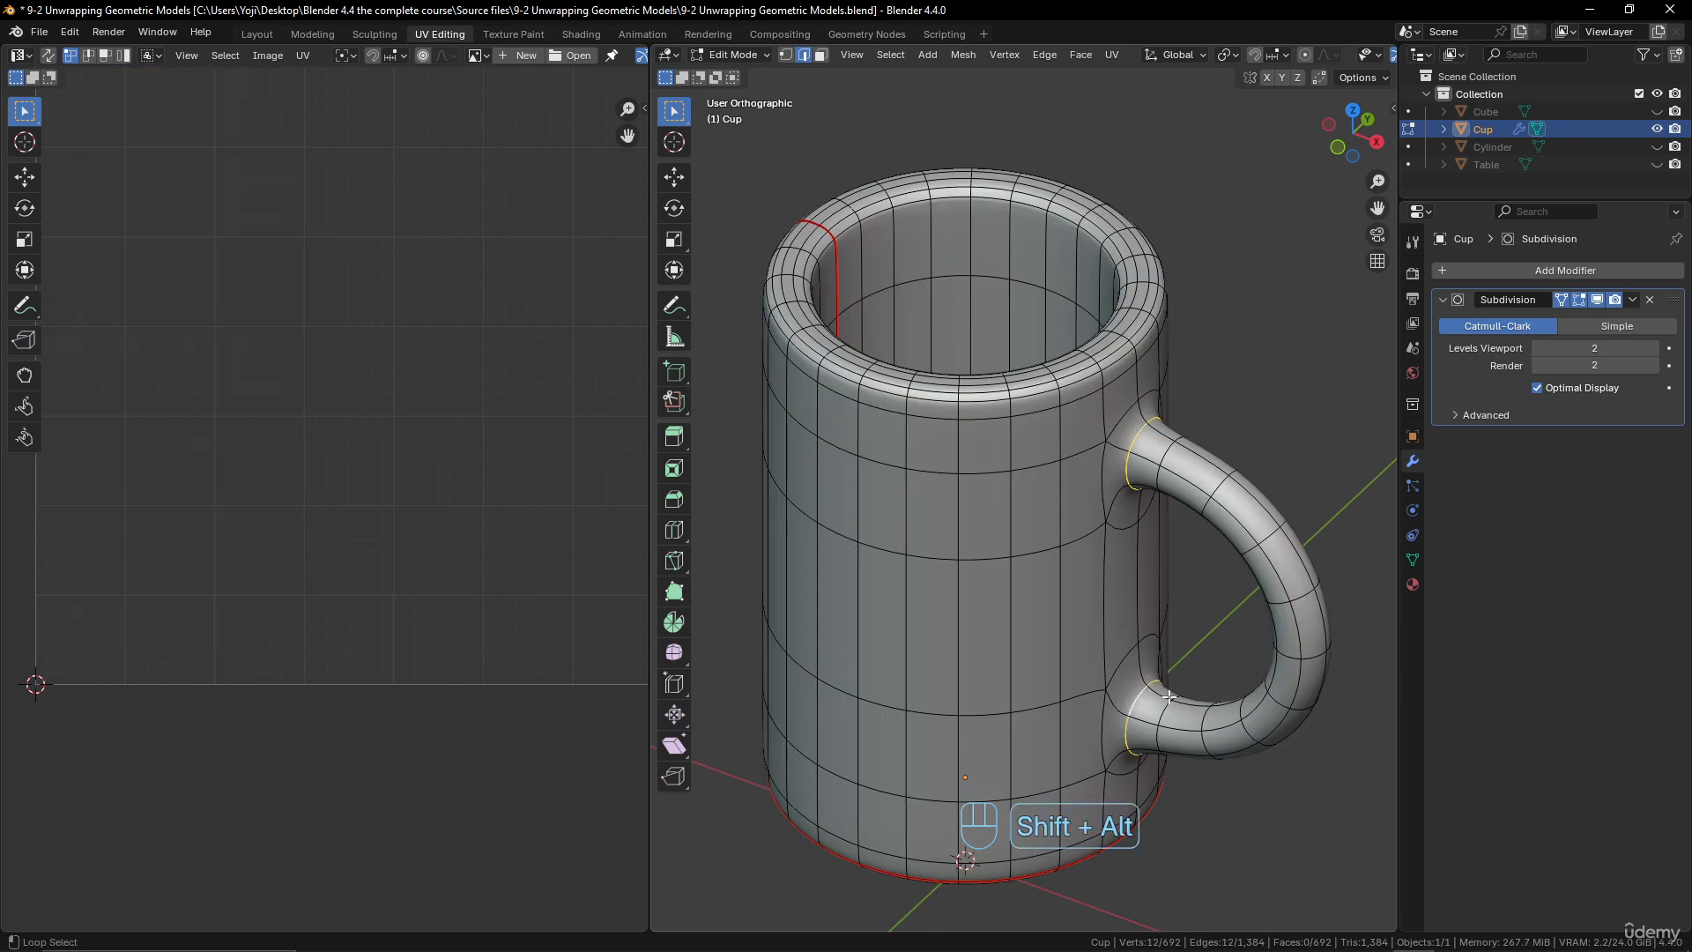
pyautogui.hotkey('ctrl', 'e')
pyautogui.click(1202, 605)
# - Mark the edge path along the inner side of the handle, between its two end loops, as a seam
pyautogui.moveTo(1202, 604); pyautogui.dragTo(1103, 469, button='middle')
pyautogui.click(1111, 449)
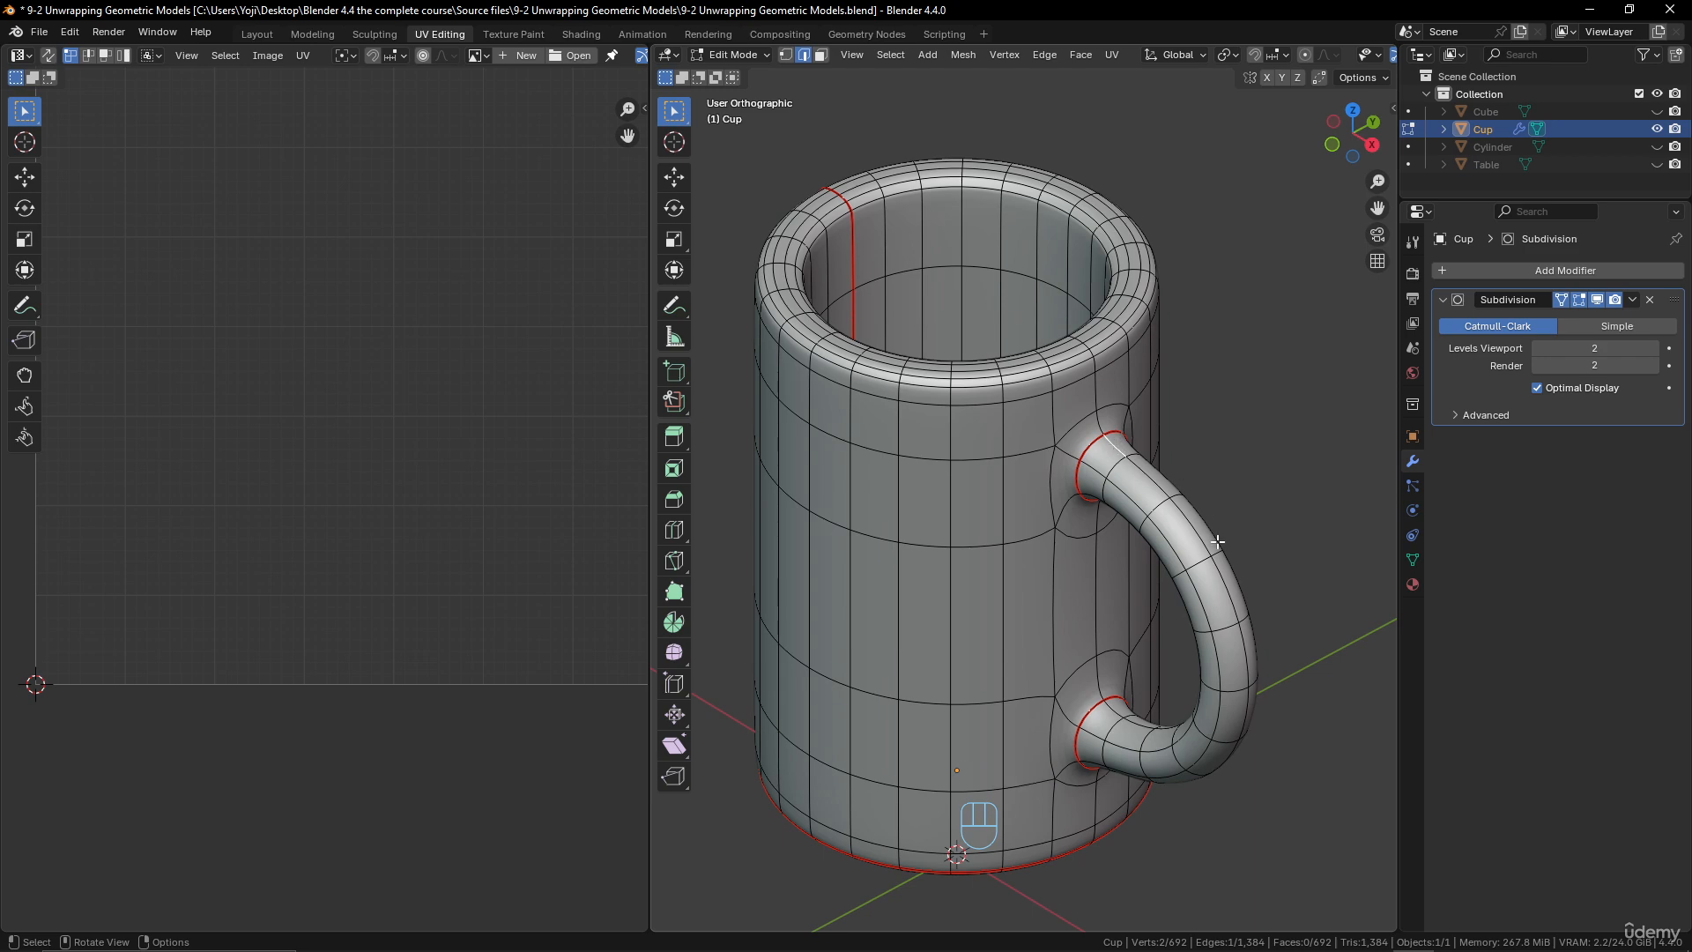
pyautogui.moveTo(1190, 680); pyautogui.dragTo(1219, 610, button='middle')
pyautogui.keyDown('ctrl'); pyautogui.click(1179, 424); pyautogui.keyUp('ctrl')
pyautogui.keyDown('ctrl'); pyautogui.click(1262, 551); pyautogui.keyUp('ctrl')
pyautogui.keyDown('ctrl'); pyautogui.click(1264, 584); pyautogui.keyUp('ctrl')
pyautogui.keyDown('ctrl'); pyautogui.click(1139, 674); pyautogui.keyUp('ctrl')
pyautogui.hotkey('ctrl', 'e')
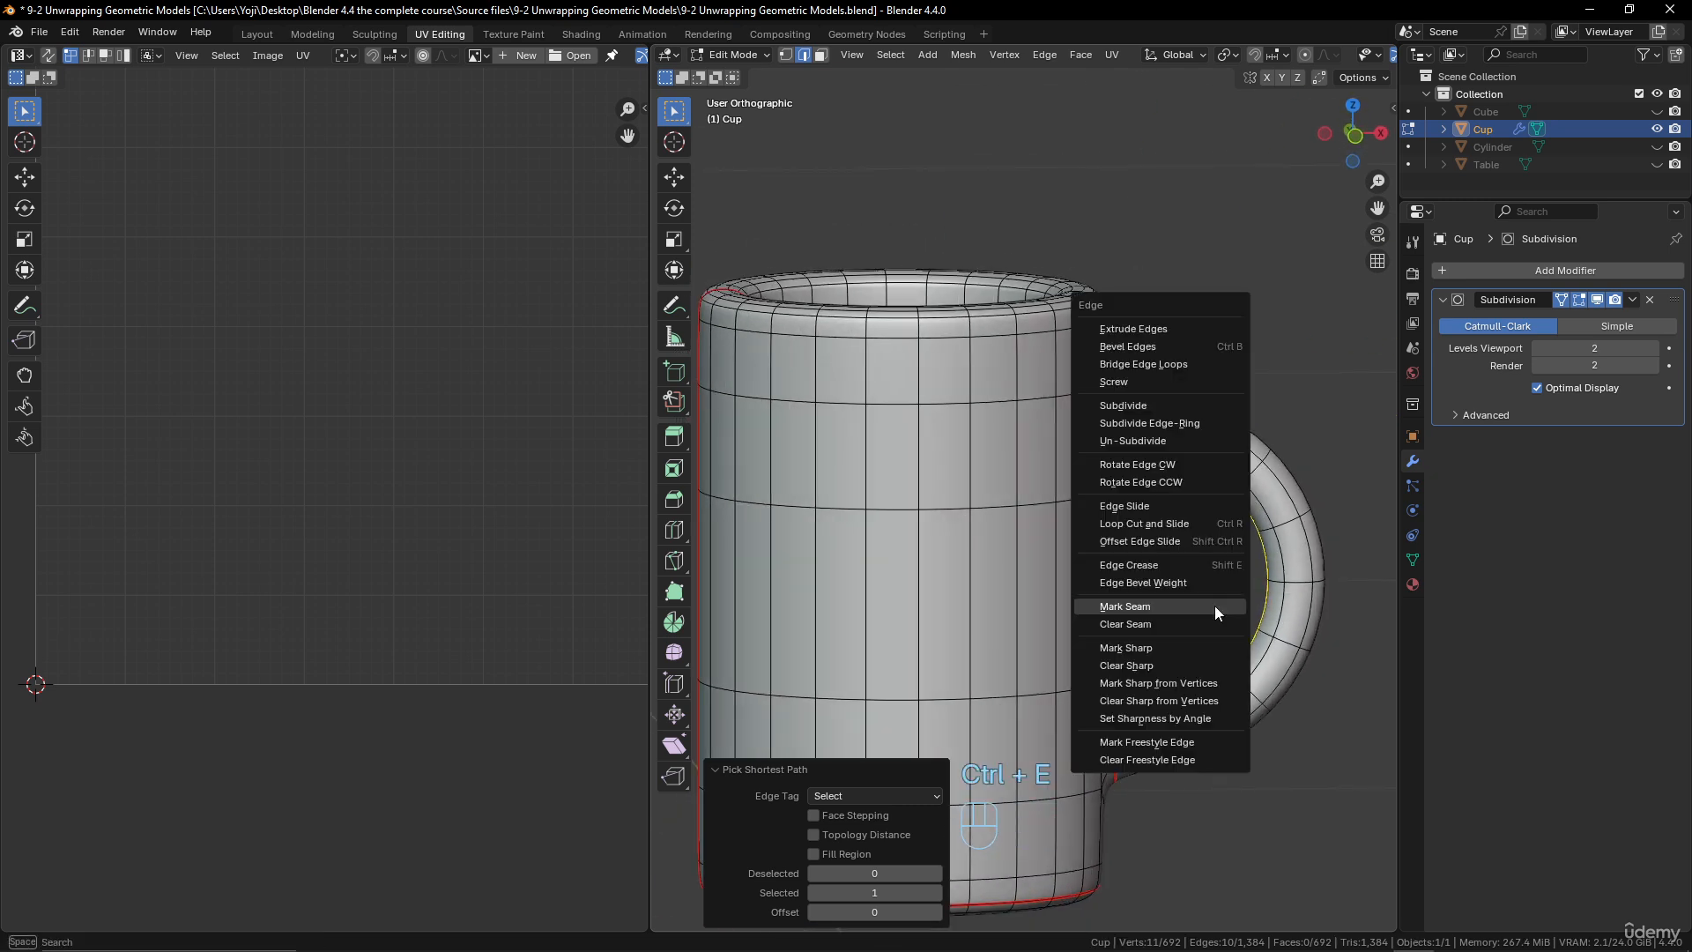
pyautogui.click(1214, 605)
# - Select the whole cup mesh and unwrap it again with the Angle Based method using the added handle seams
pyautogui.moveTo(1193, 604); pyautogui.dragTo(1186, 606, button='middle')
pyautogui.scroll(-2, 1186, 606)
pyautogui.press('a')
pyautogui.press('u')
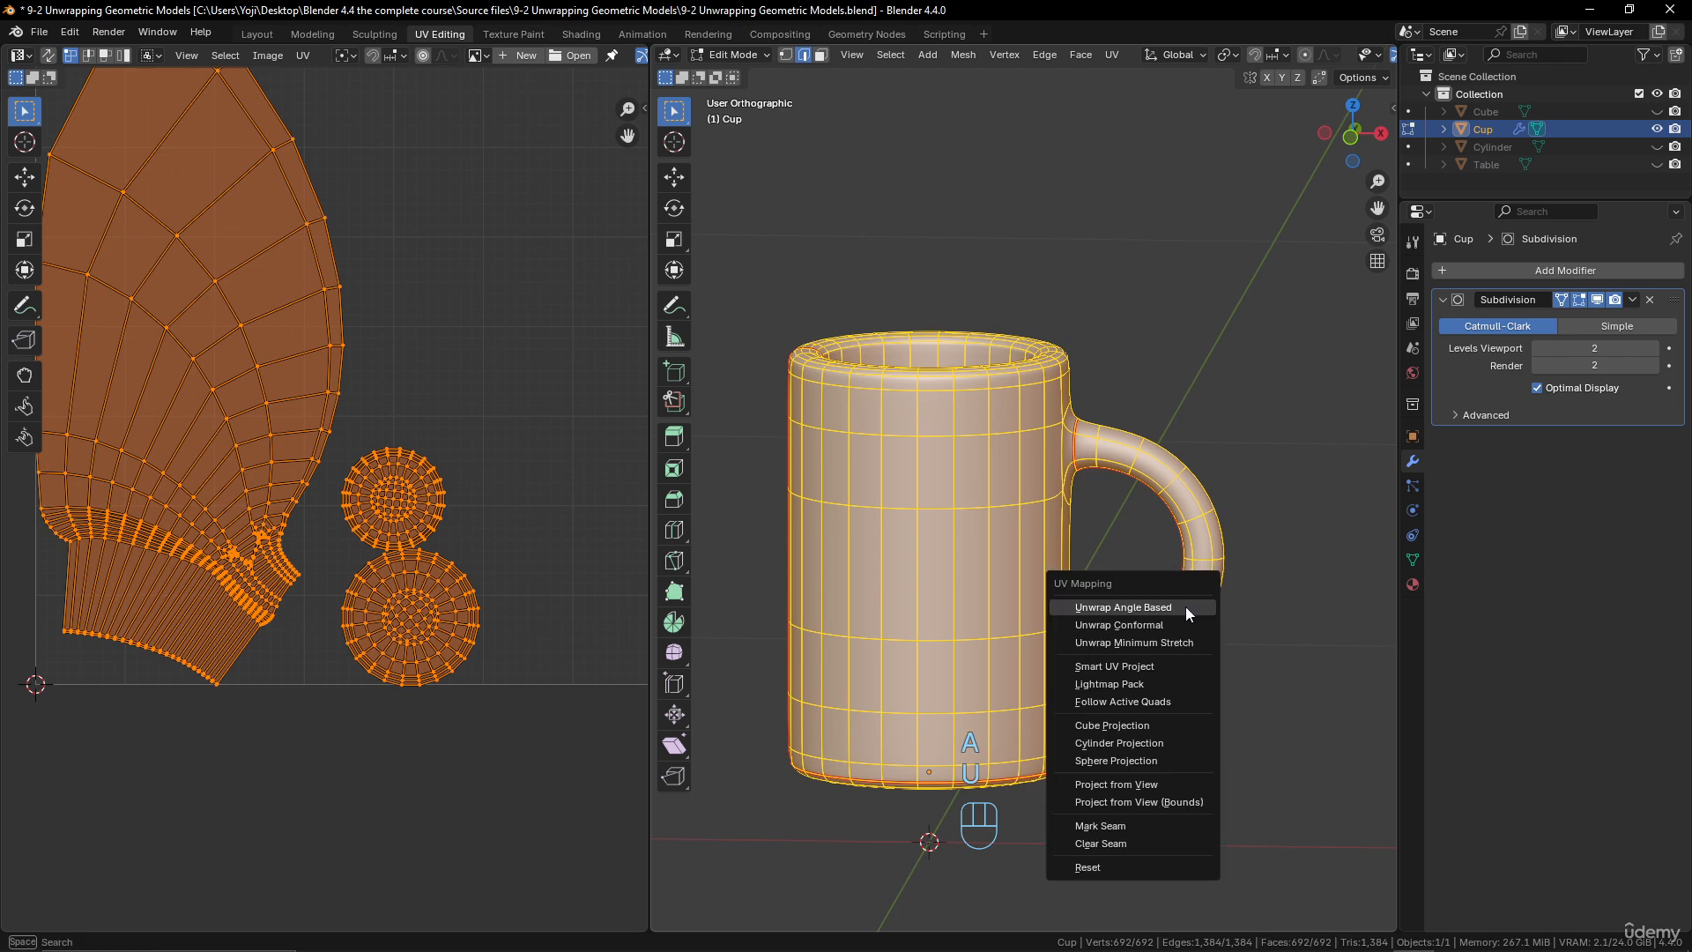
pyautogui.click(1186, 606)
pyautogui.scroll(-4, 408, 518)
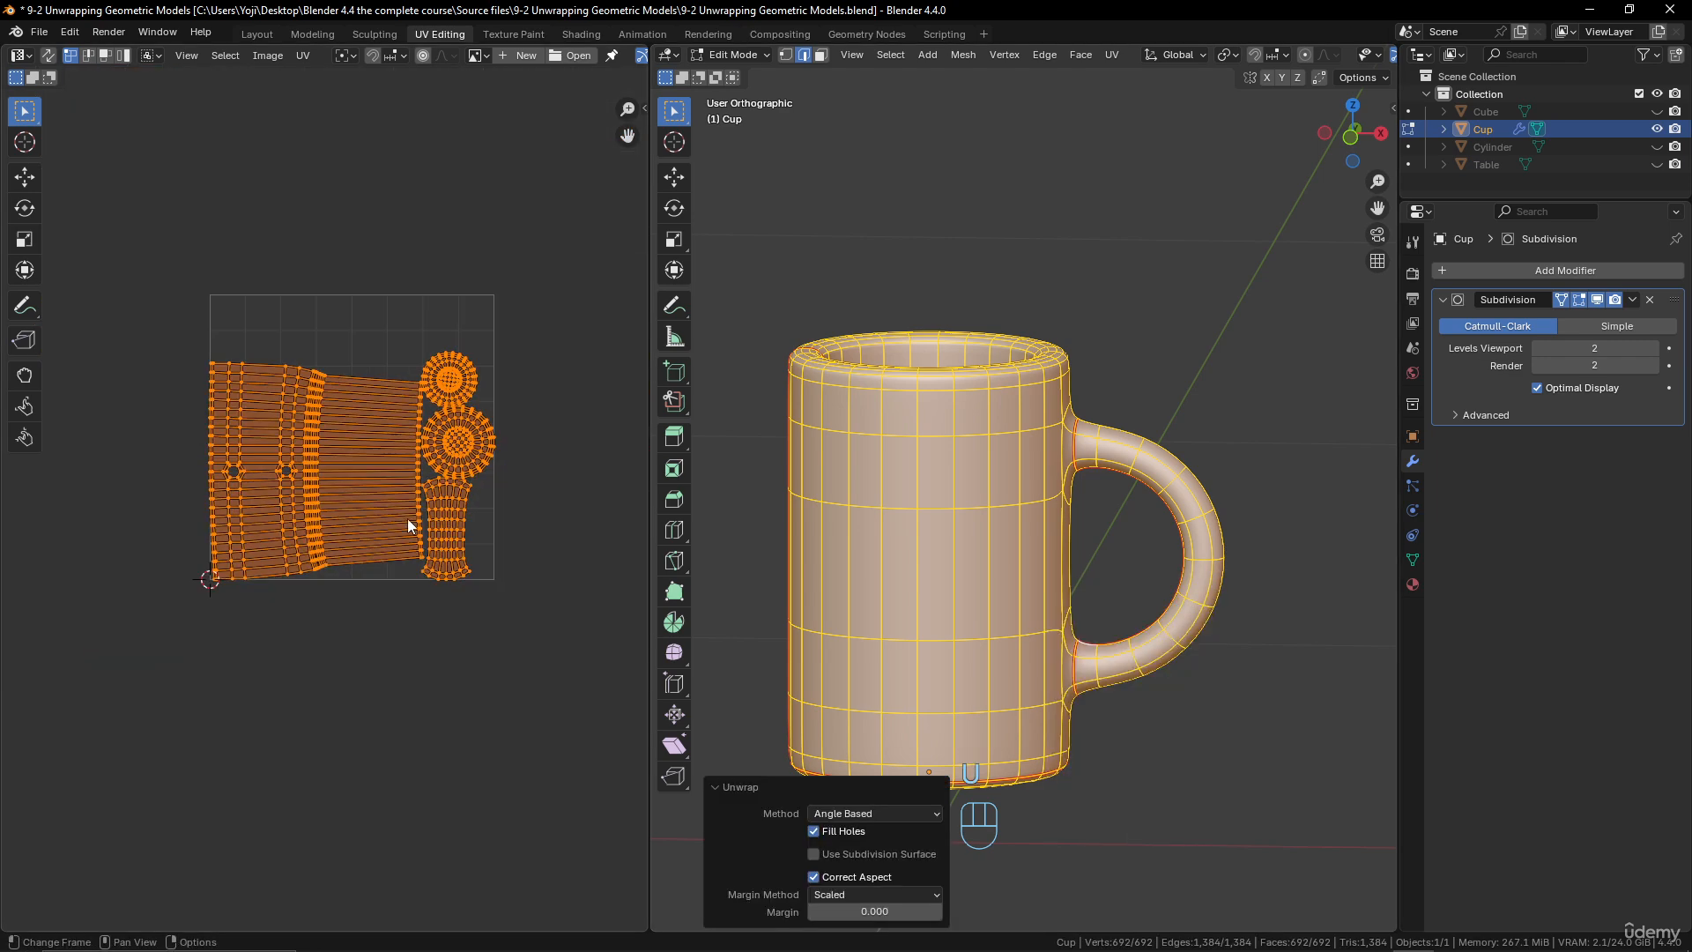
pyautogui.scroll(2, 411, 520)
pyautogui.moveTo(412, 527); pyautogui.dragTo(396, 512, button='middle')
pyautogui.scroll(2, 441, 520)
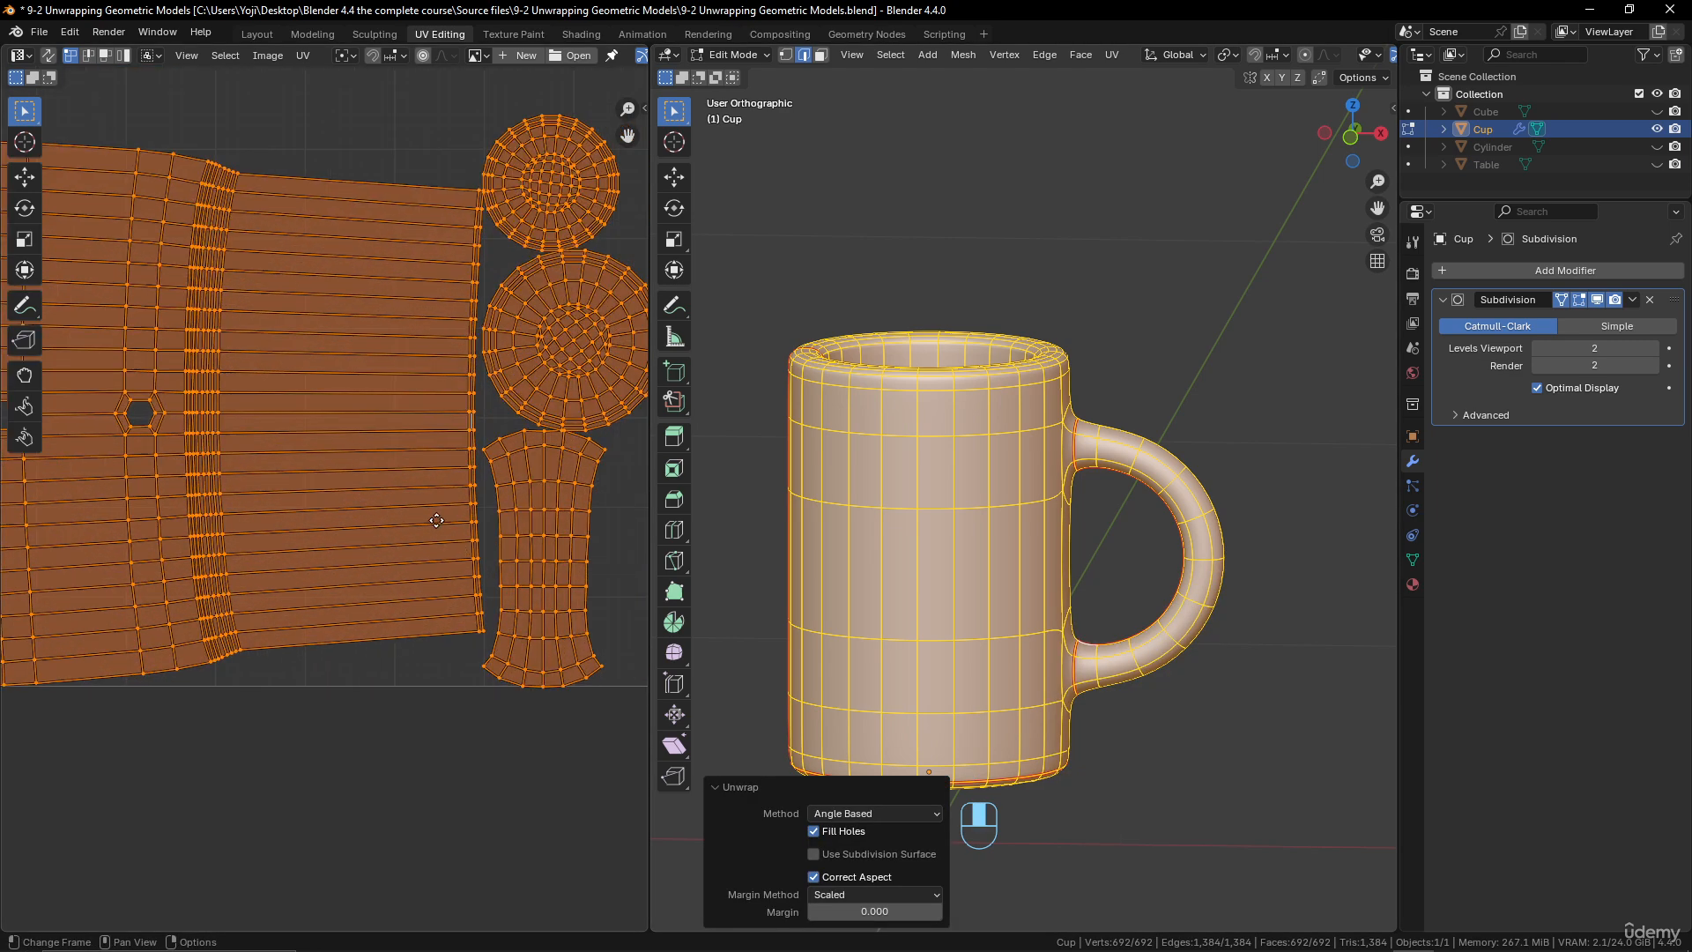
# - Examine the cup's UV islands by selecting the handle, body and round bottom pieces one after another
pyautogui.click(485, 505)
pyautogui.press('l')
pyautogui.scroll(-3, 485, 507)
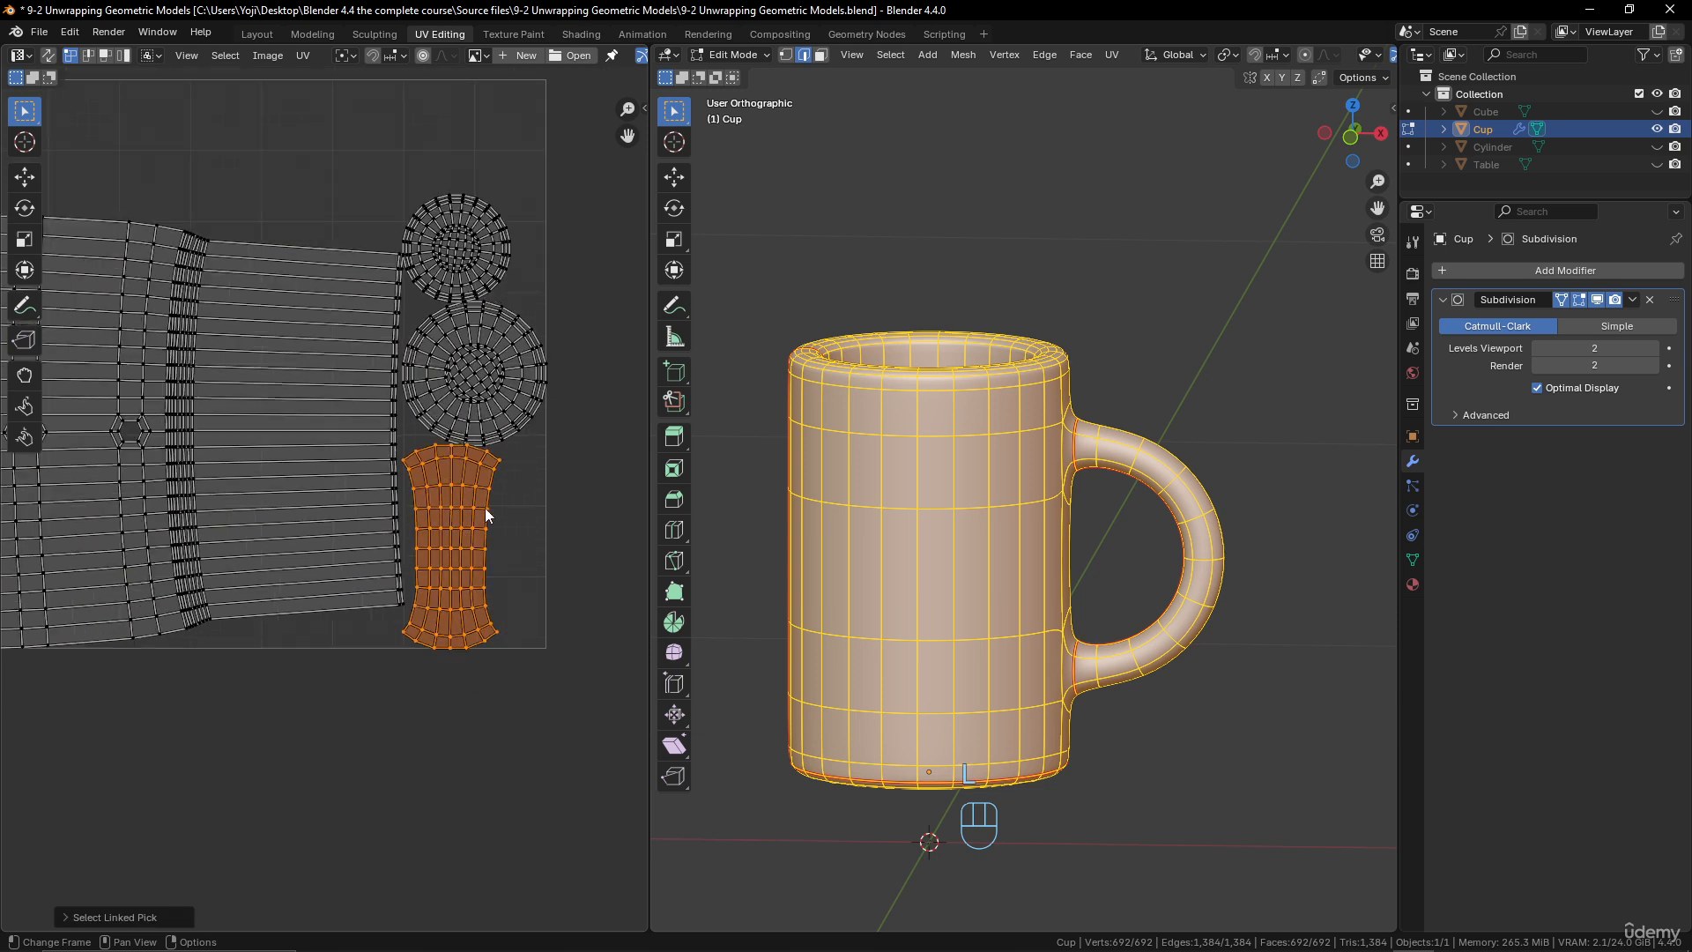
pyautogui.click(240, 442)
pyautogui.press('l')
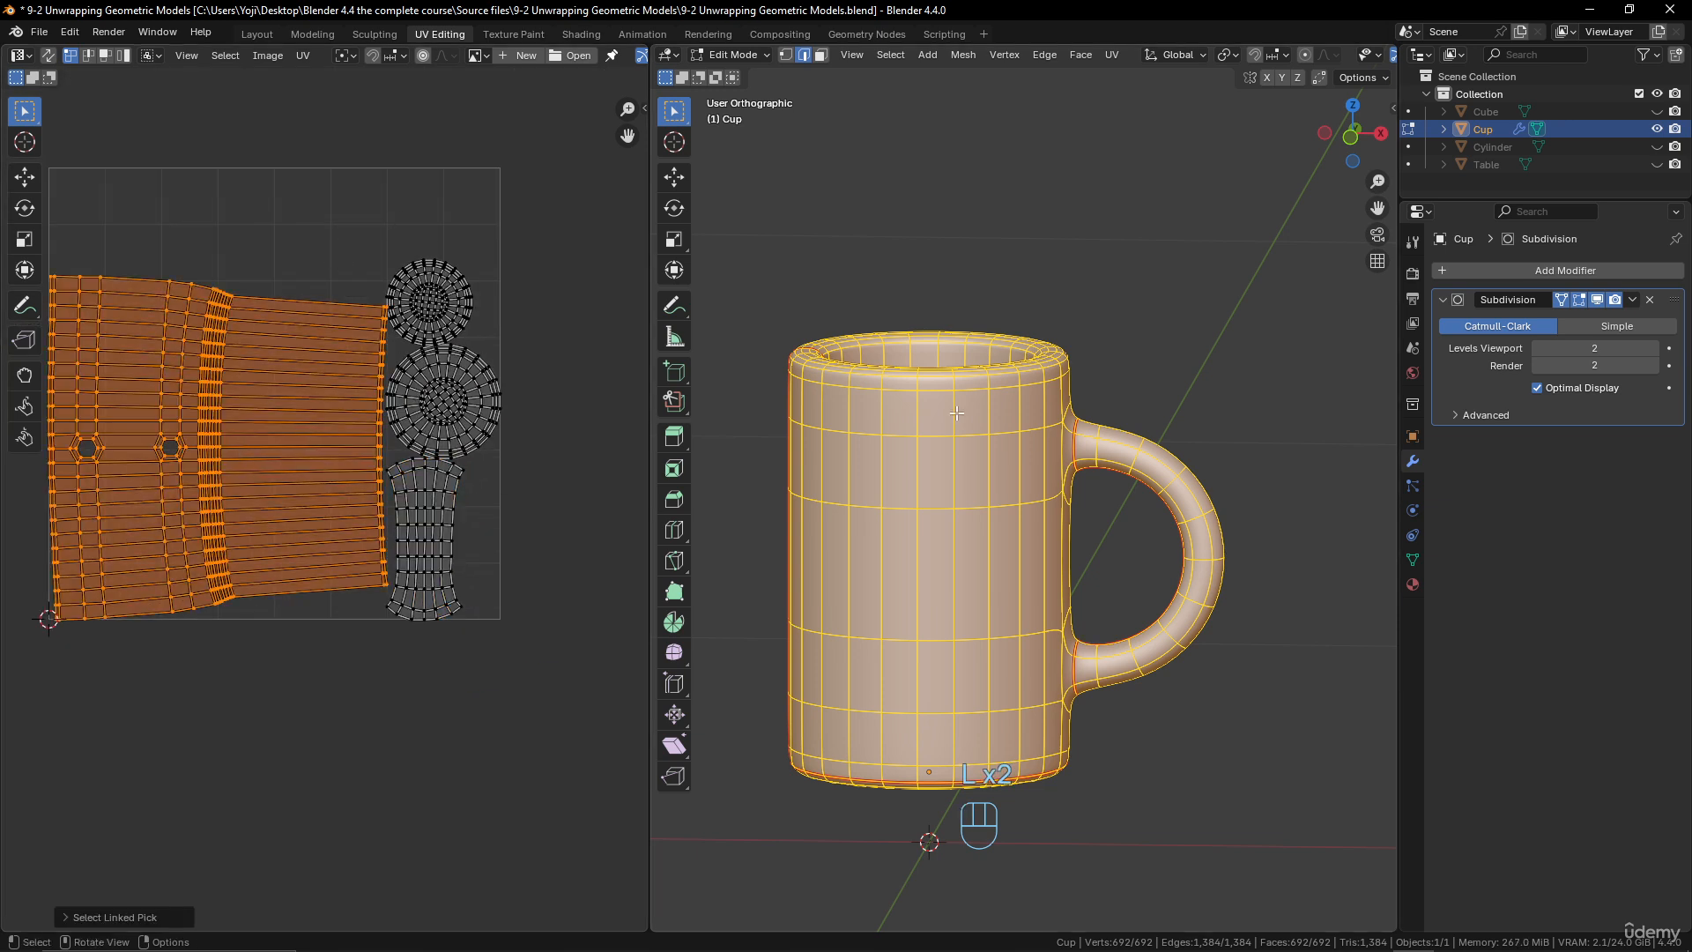
pyautogui.moveTo(435, 416); pyautogui.dragTo(394, 448, button='middle')
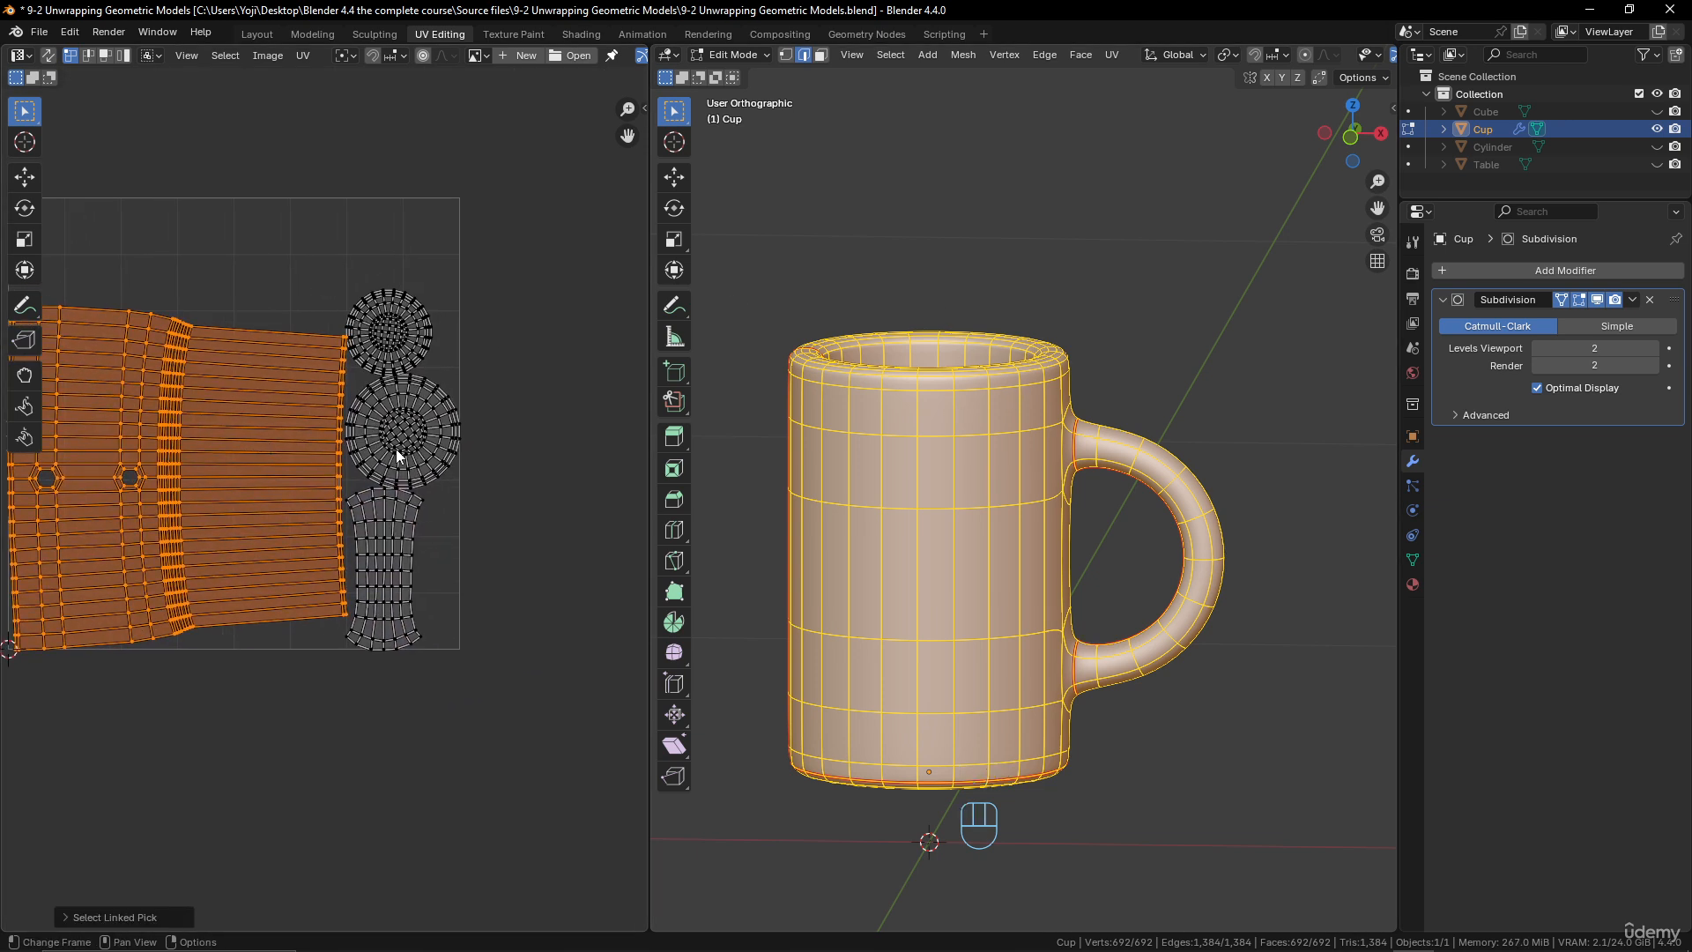
pyautogui.click(405, 421)
pyautogui.press('l')
pyautogui.click(423, 344)
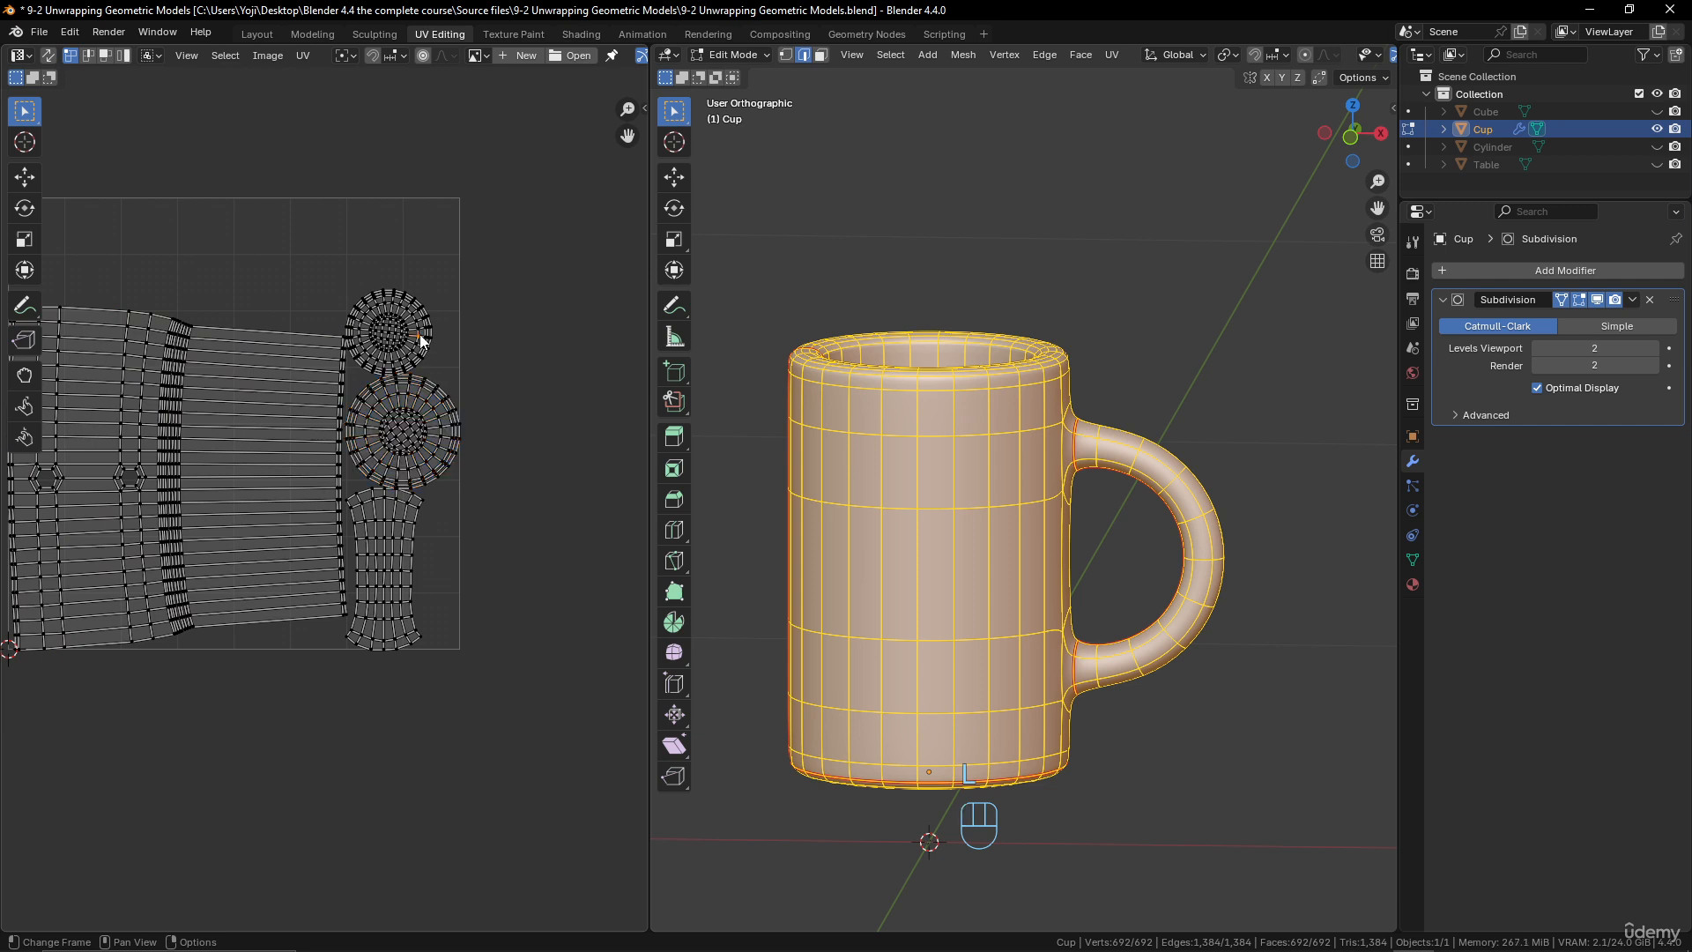
pyautogui.press('l')
pyautogui.click(438, 418)
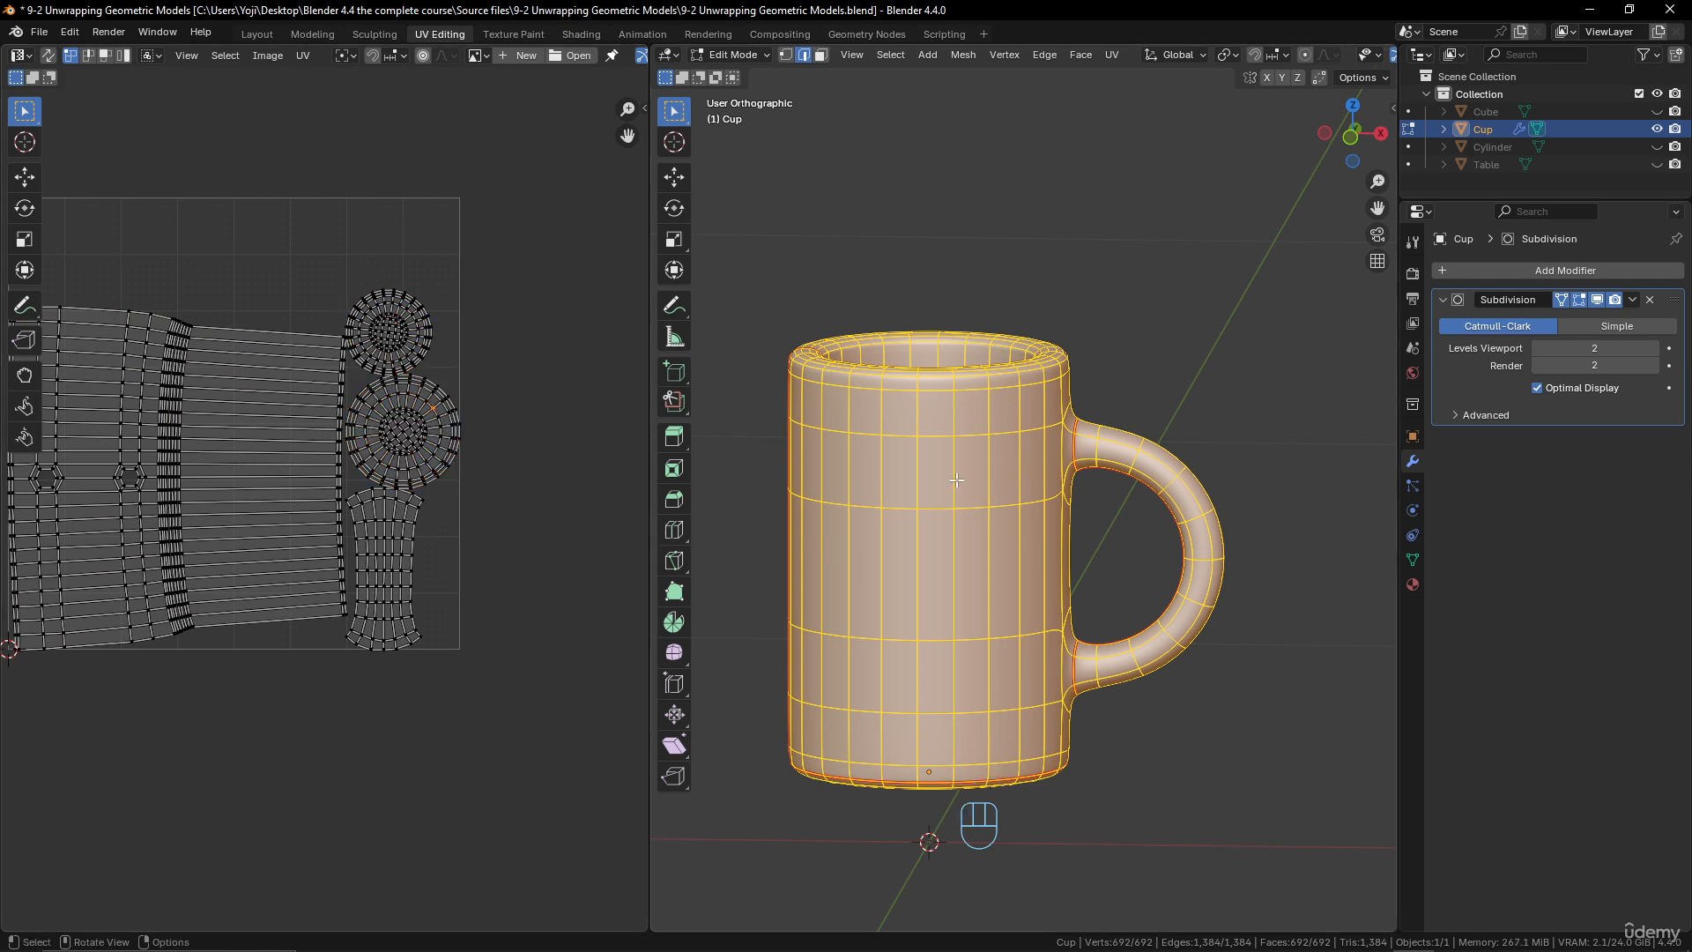
pyautogui.moveTo(873, 514); pyautogui.dragTo(838, 583, button='middle')
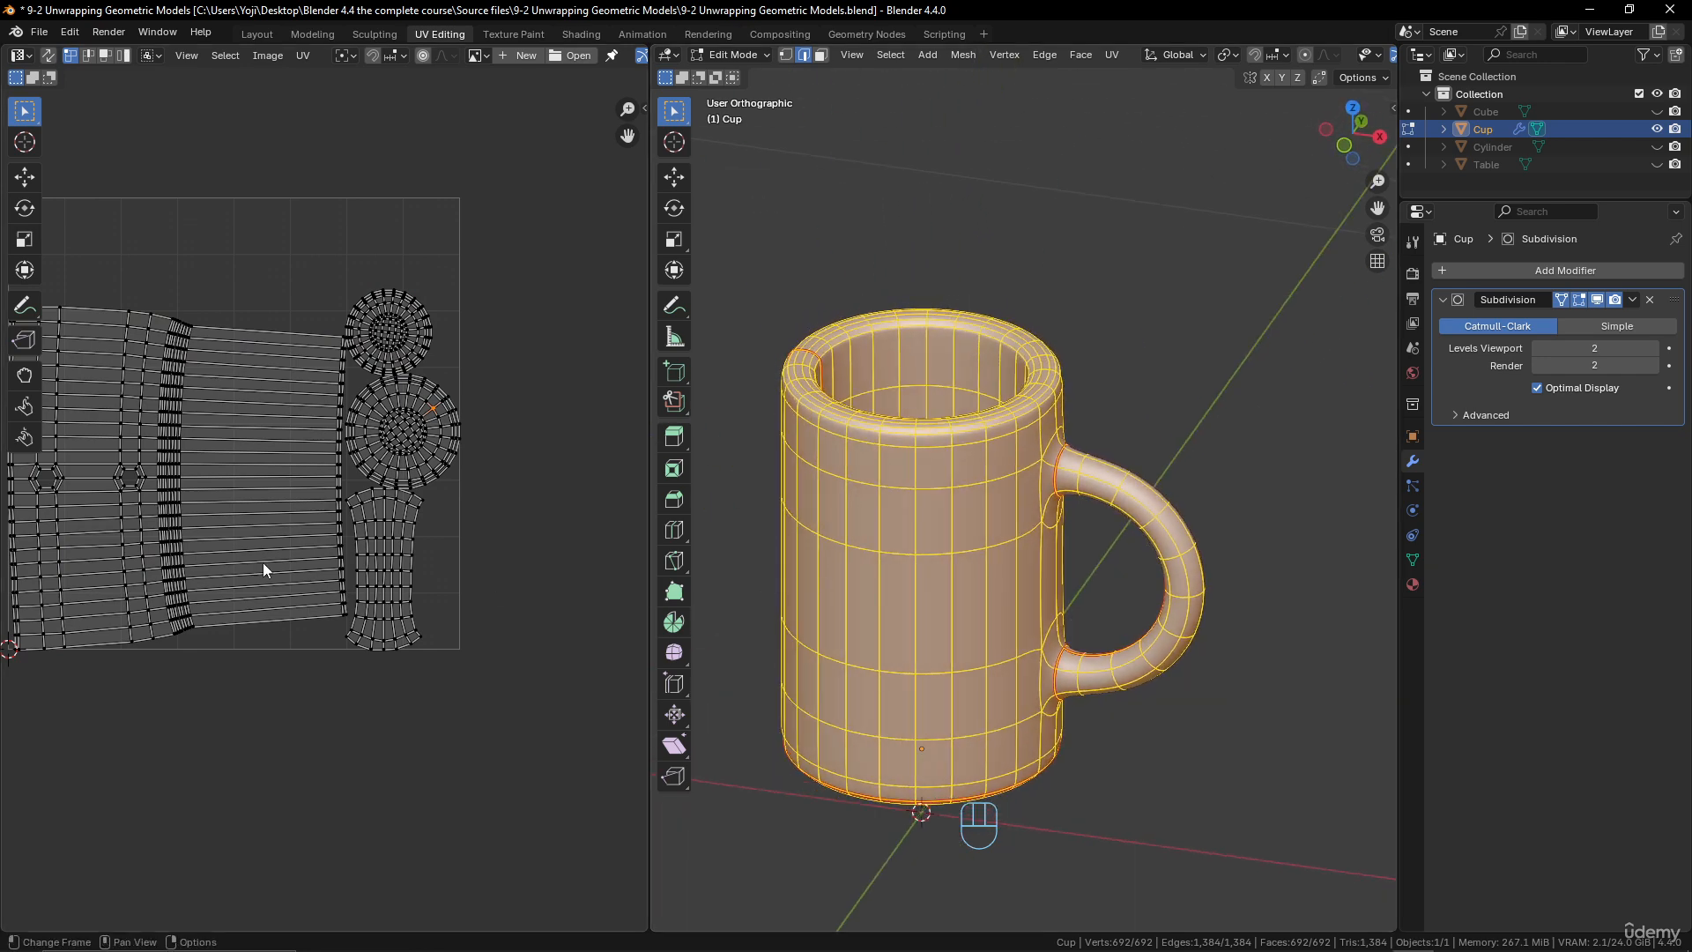
pyautogui.moveTo(143, 525); pyautogui.dragTo(311, 533, button='middle')
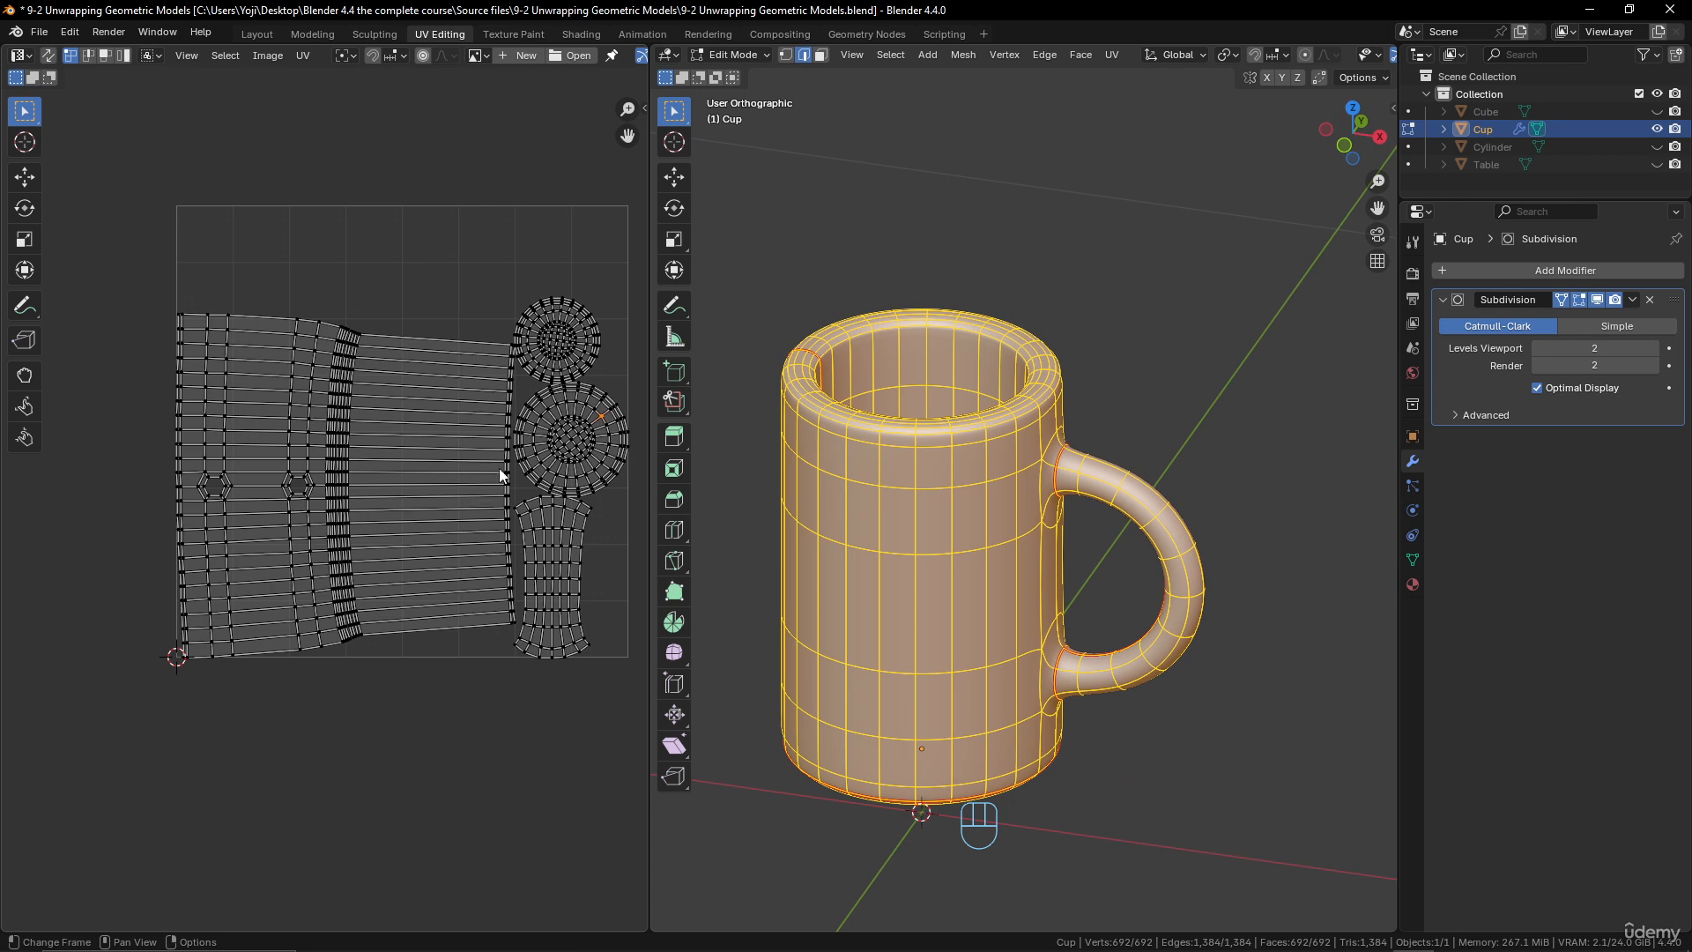
# - Show blender_logo.jpg behind the cup's UV layout, fitting the whole image in view
pyautogui.click(479, 55)
pyautogui.click(522, 83)
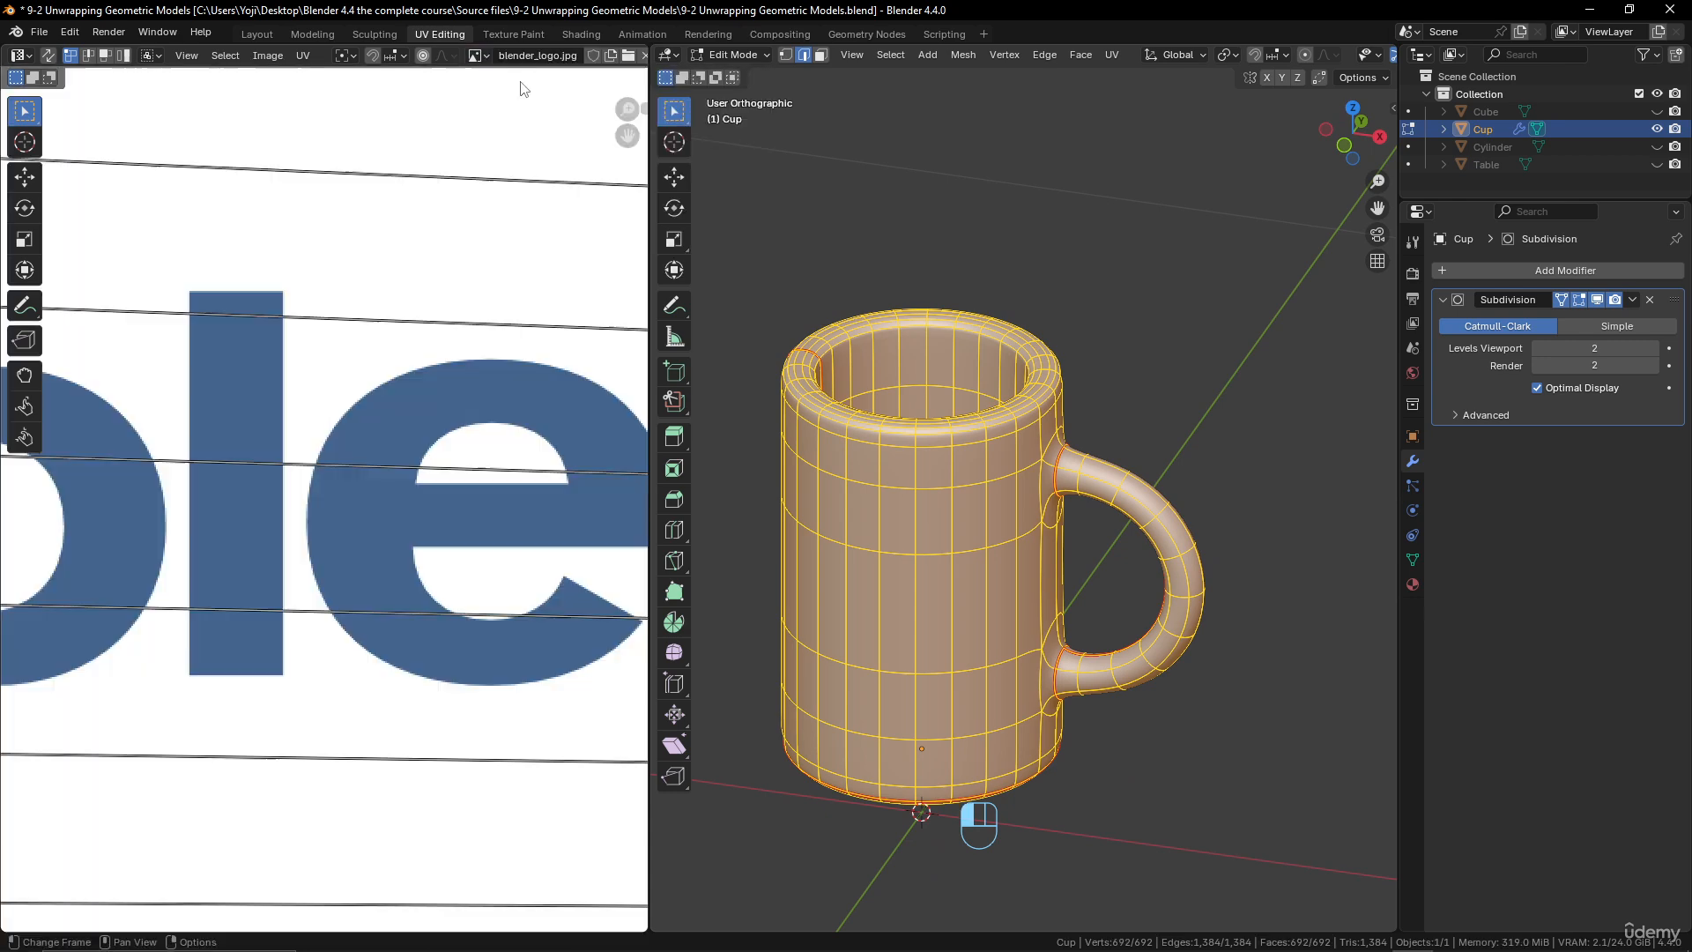
pyautogui.press('Home')
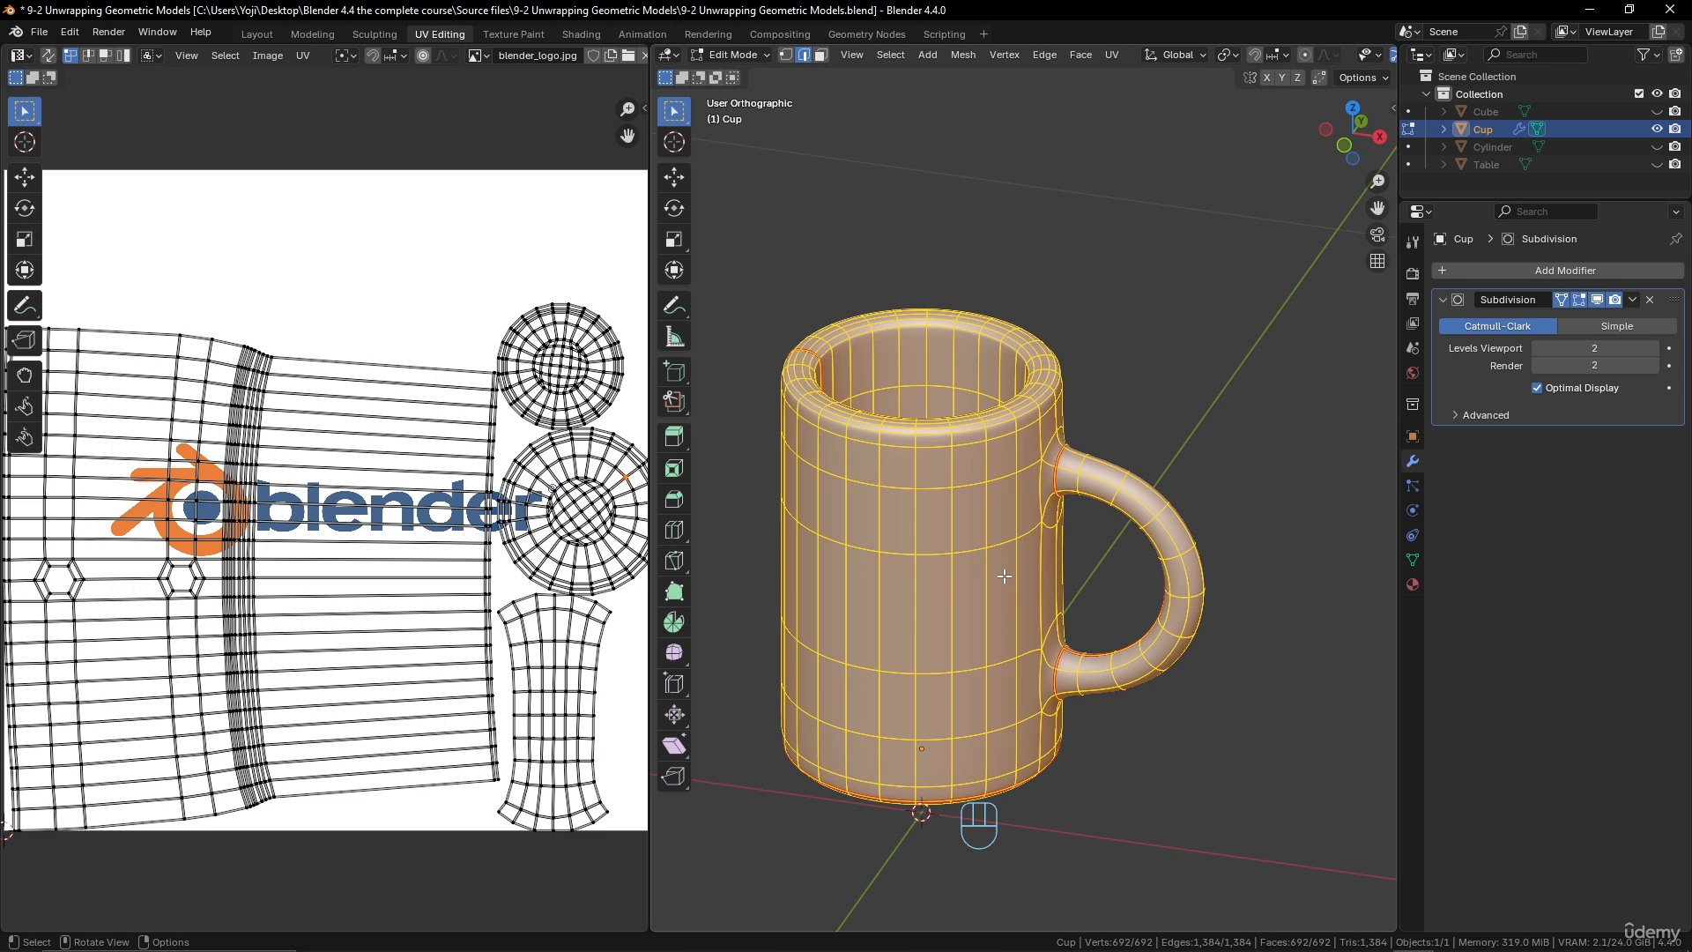
pyautogui.moveTo(1003, 575); pyautogui.dragTo(1192, 529, button='middle')
pyautogui.scroll(4, 1033, 510)
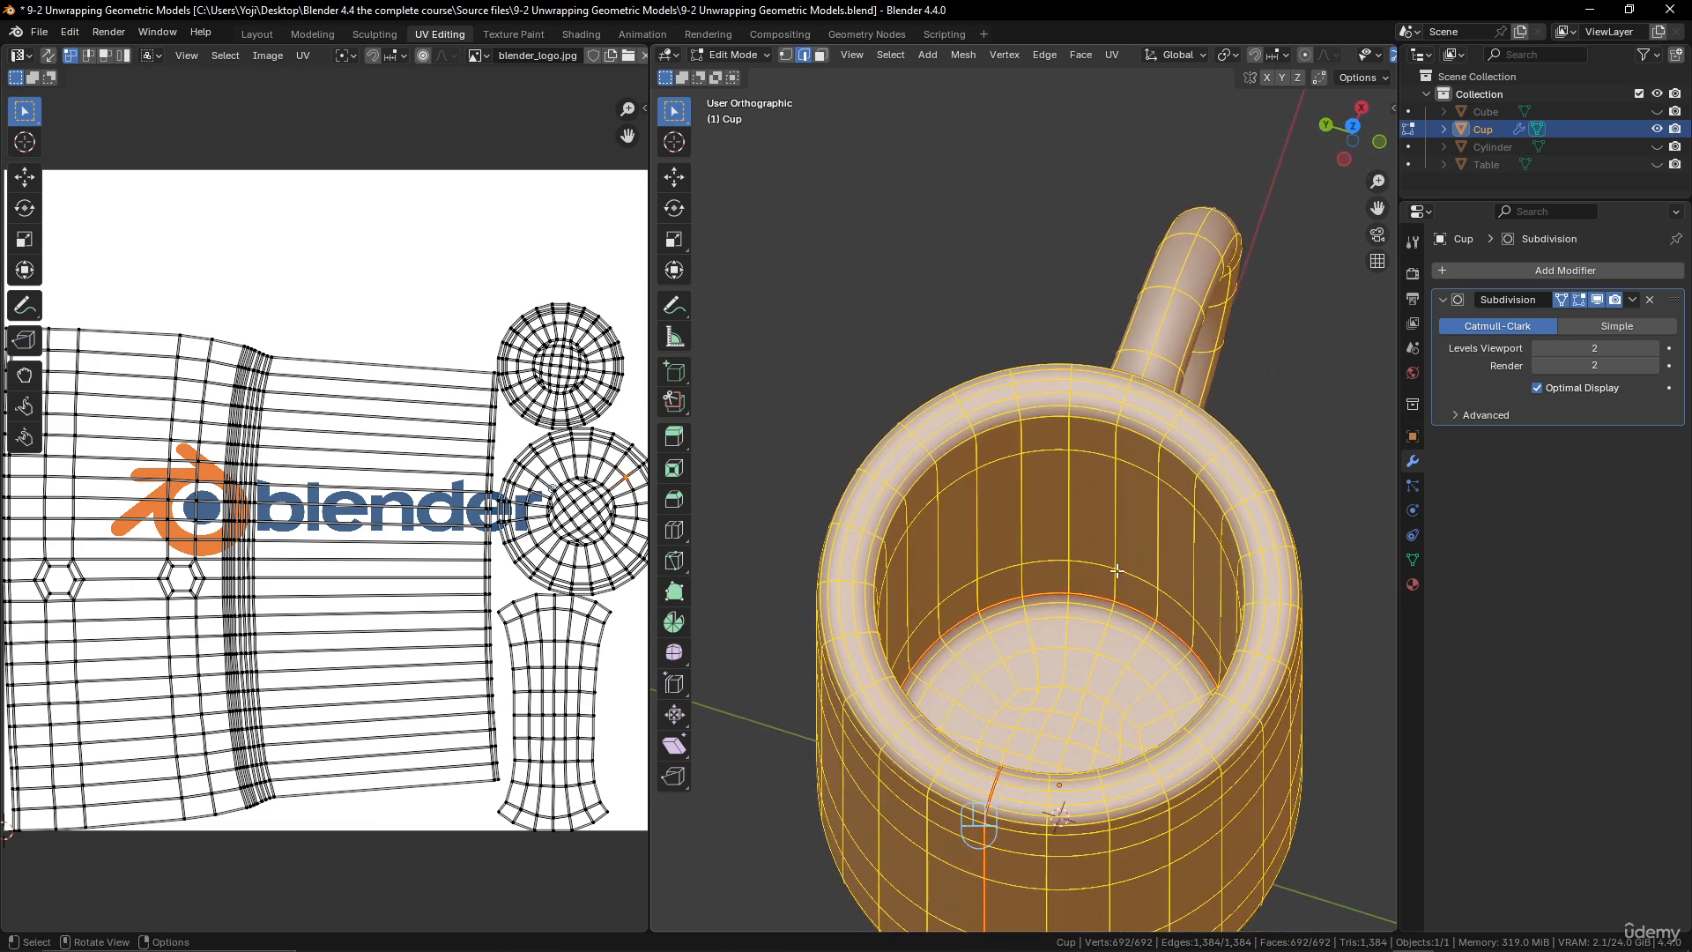
# - Mark the vertical edge path on the handle side as a seam, running from the inner wall over the rim and past both handle joints to the base
pyautogui.hotkey('alt', 'a')
pyautogui.keyDown('ctrl'); pyautogui.click(1115, 449); pyautogui.keyUp('ctrl')
pyautogui.moveTo(1116, 450); pyautogui.dragTo(1037, 489, button='middle')
pyautogui.keyDown('ctrl'); pyautogui.click(1074, 528); pyautogui.keyUp('ctrl')
pyautogui.keyDown('shift'); pyautogui.click(1036, 489); pyautogui.keyUp('shift')
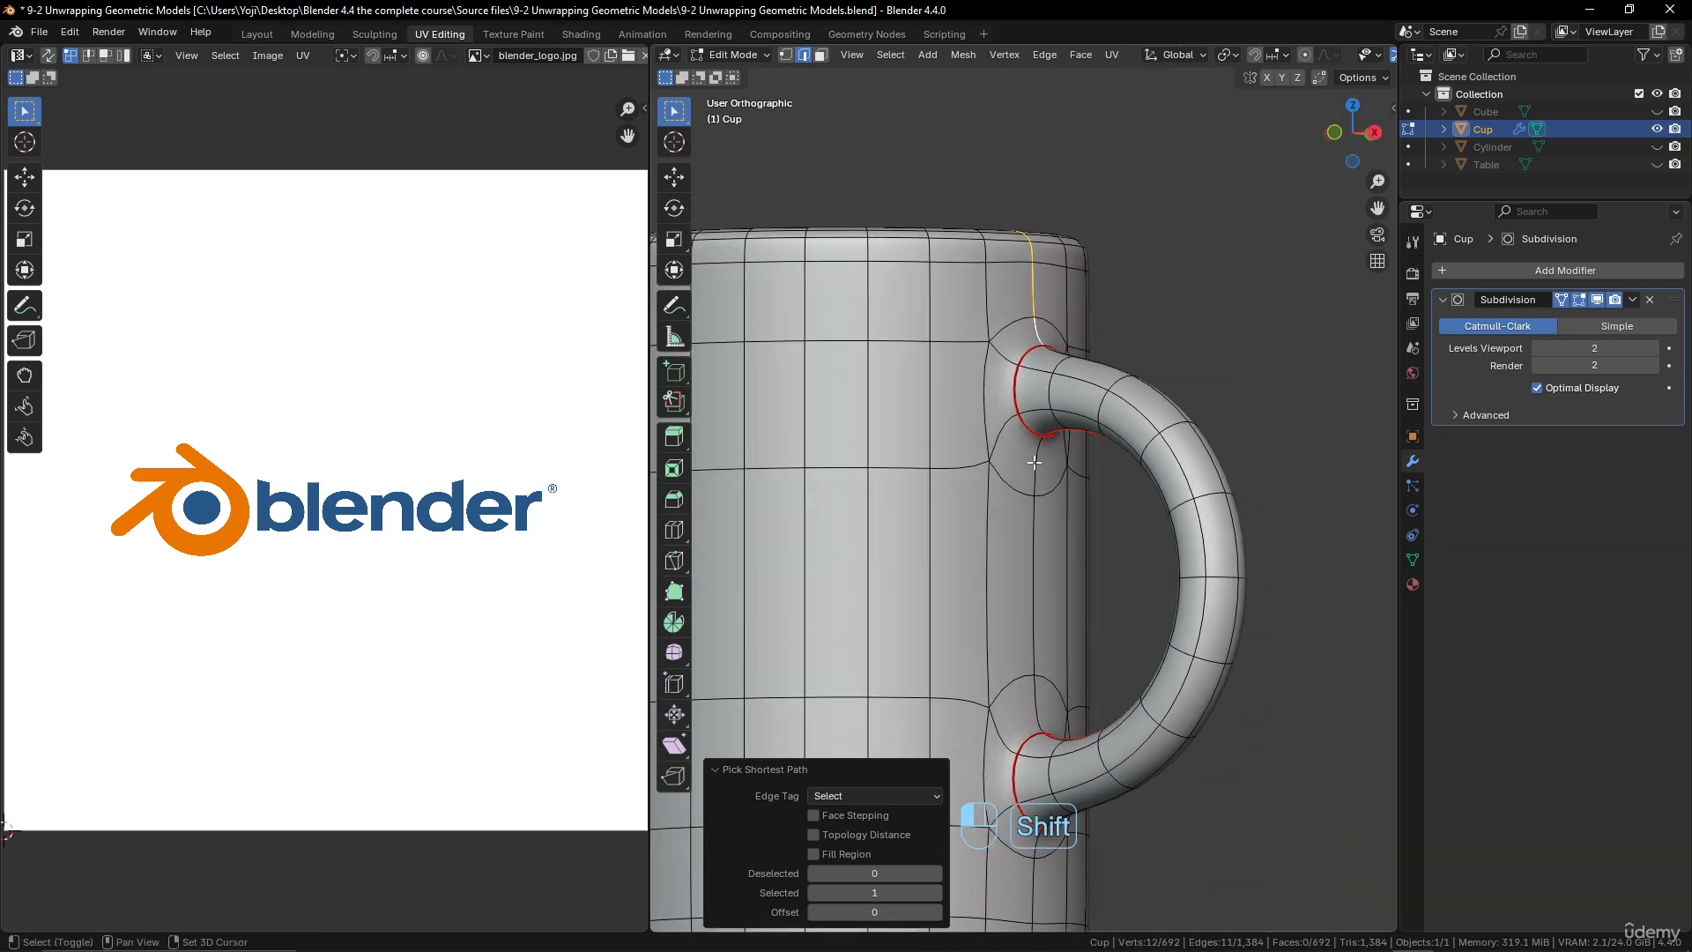
pyautogui.keyDown('ctrl'); pyautogui.click(1040, 586); pyautogui.keyUp('ctrl')
pyautogui.keyDown('ctrl'); pyautogui.click(1036, 703); pyautogui.keyUp('ctrl')
pyautogui.keyDown('shift'); pyautogui.moveTo(1044, 696); pyautogui.dragTo(1064, 469, button='middle'); pyautogui.keyUp('shift')
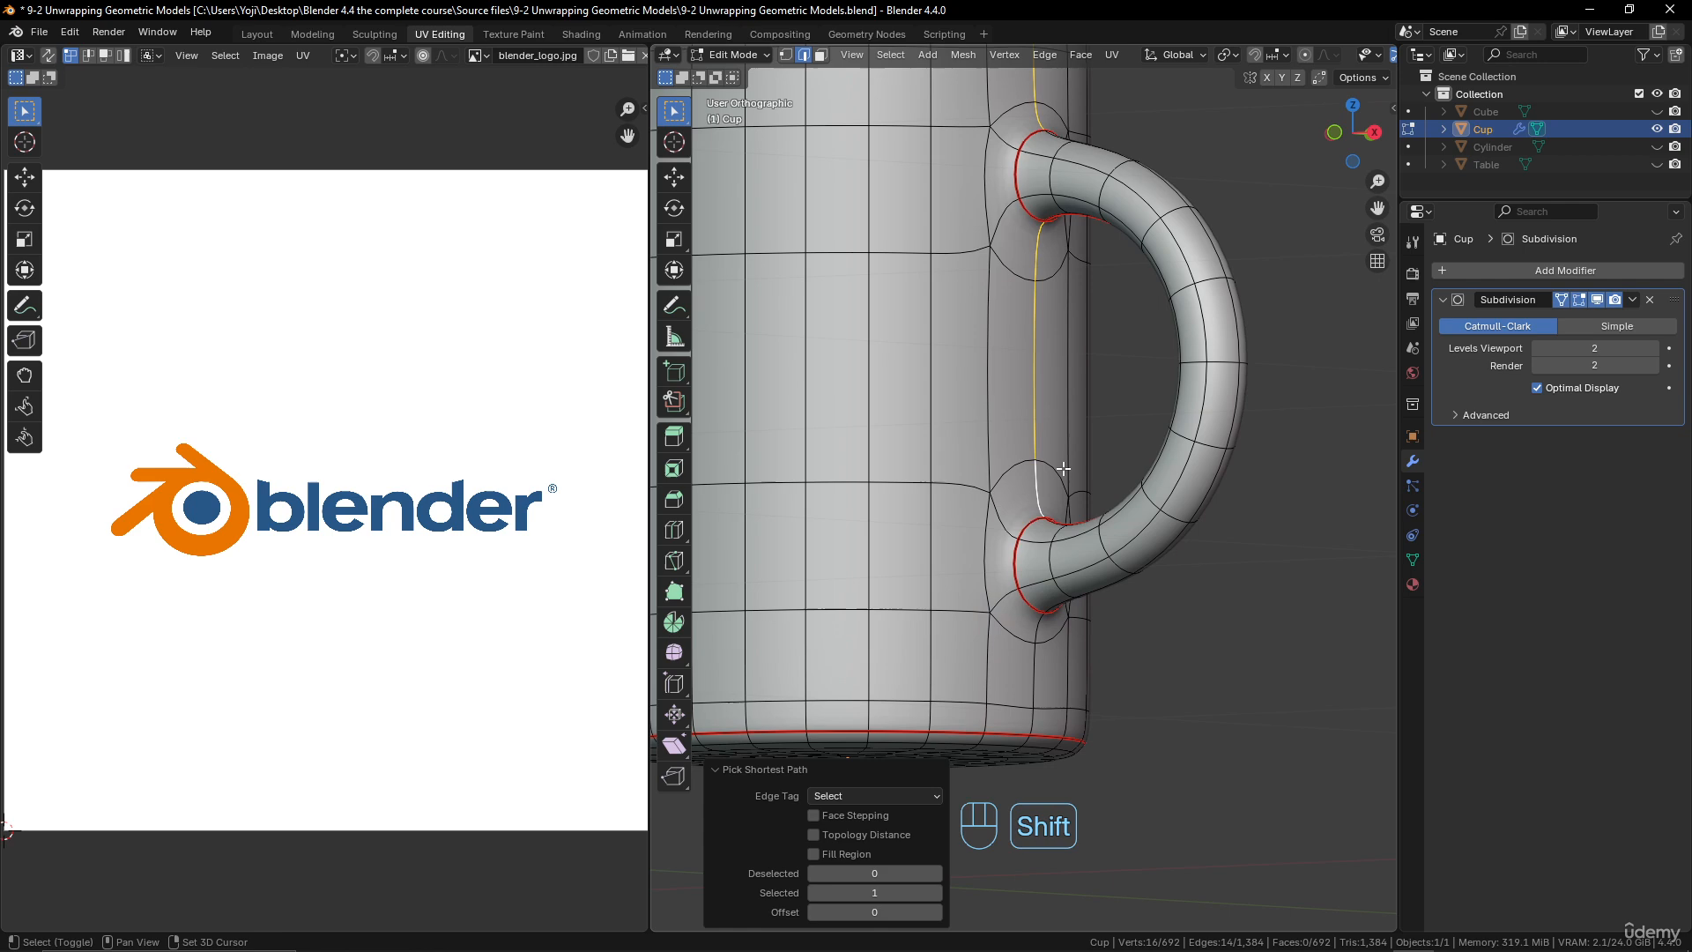
pyautogui.keyDown('shift'); pyautogui.click(1039, 635); pyautogui.keyUp('shift')
pyautogui.keyDown('ctrl'); pyautogui.click(1033, 719); pyautogui.keyUp('ctrl')
pyautogui.moveTo(1054, 570)
pyautogui.mouseDown(button='middle')
pyautogui.moveTo(1163, 600)
pyautogui.moveTo(1227, 729)
pyautogui.moveTo(1077, 571)
pyautogui.mouseUp(button='middle')
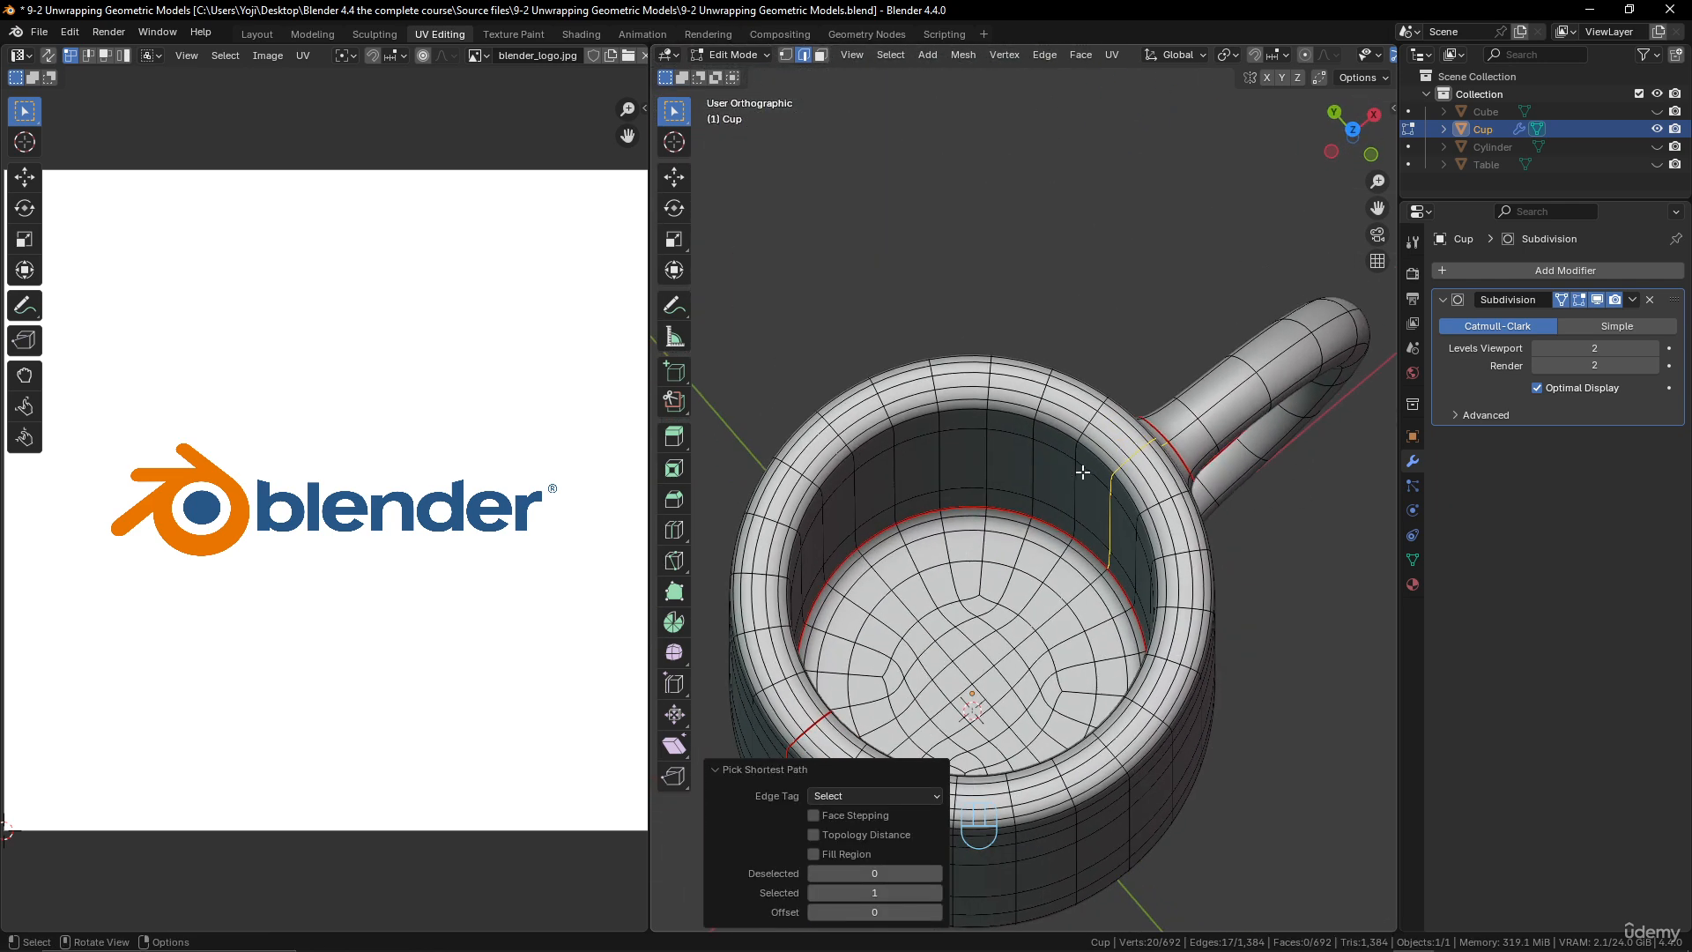
pyautogui.scroll(-3, 1082, 471)
pyautogui.moveTo(1082, 471)
pyautogui.mouseDown(button='middle')
pyautogui.moveTo(1013, 465)
pyautogui.moveTo(1043, 478)
pyautogui.mouseUp(button='middle')
pyautogui.hotkey('ctrl', 'e')
pyautogui.click(1009, 468)
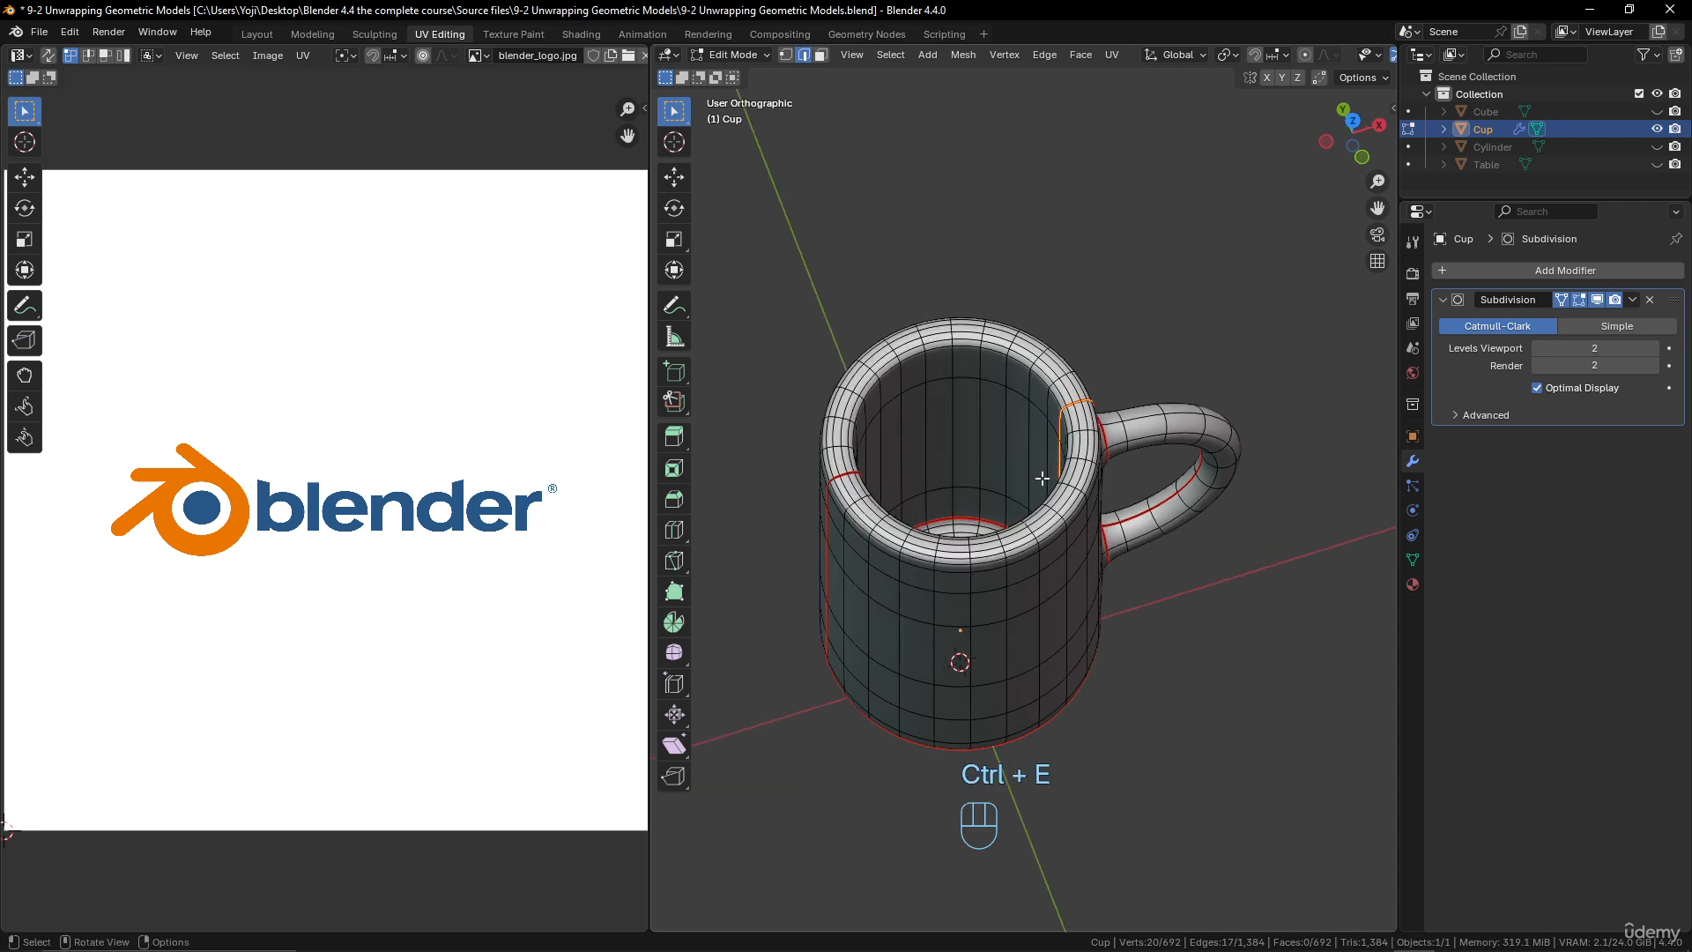
# - Select the whole cup mesh and unwrap it with the Angle Based method, fitting the resulting layout in view
pyautogui.press('a')
pyautogui.press('u')
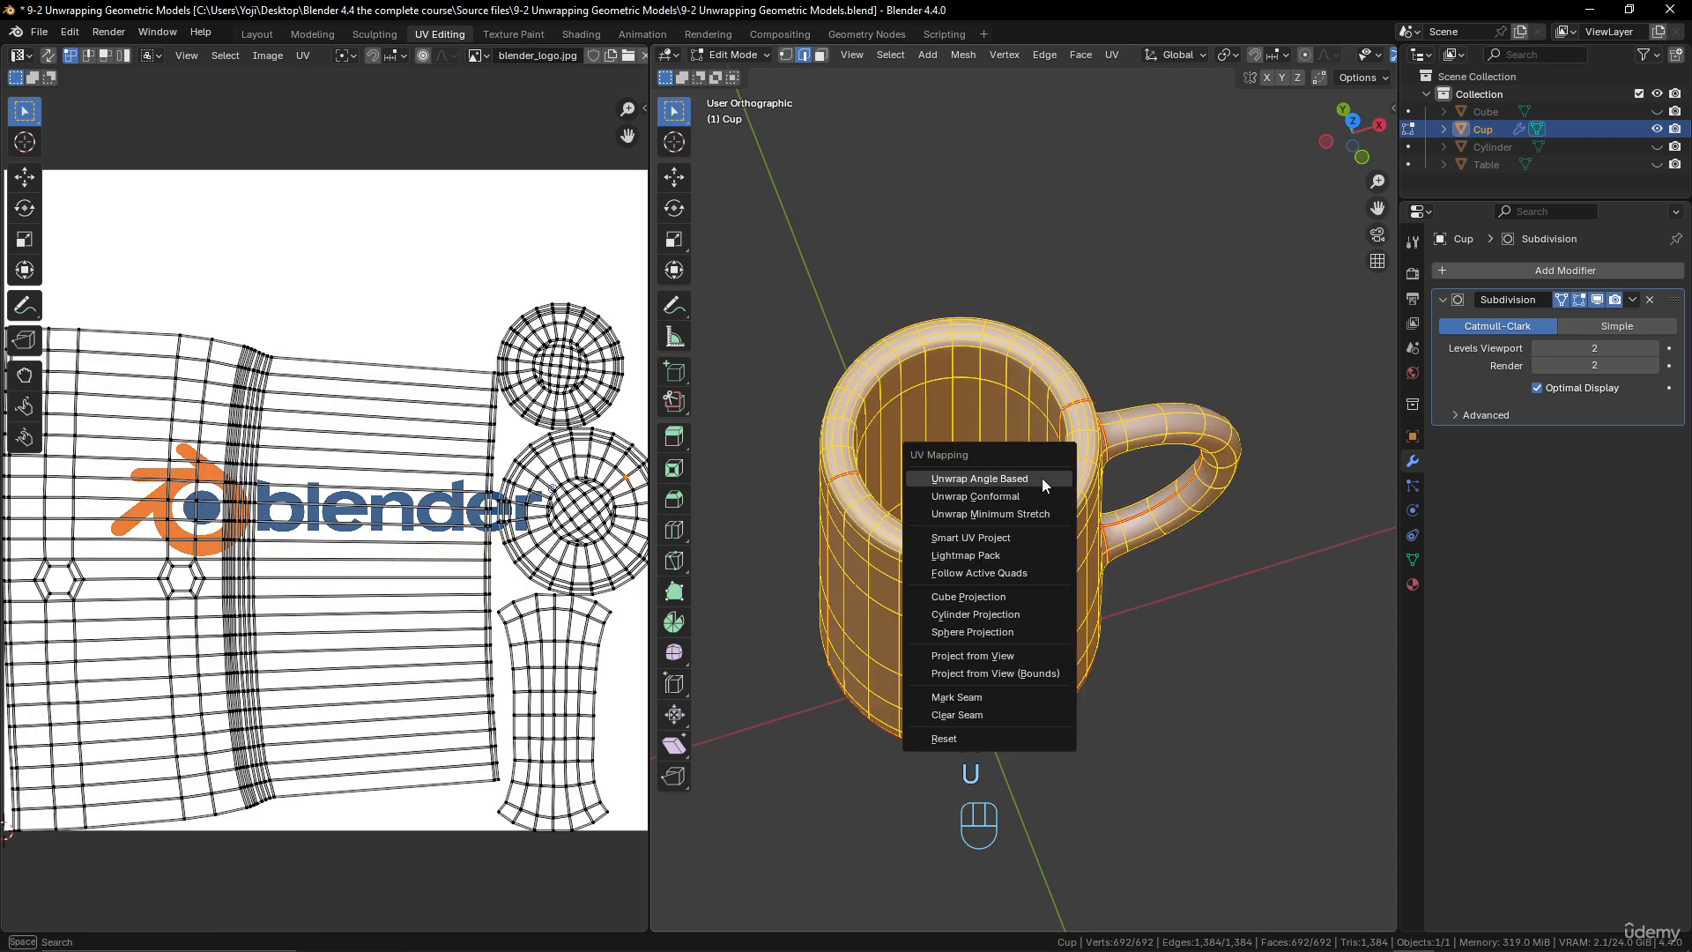
pyautogui.click(1042, 477)
pyautogui.press('Home')
pyautogui.scroll(2, 516, 390)
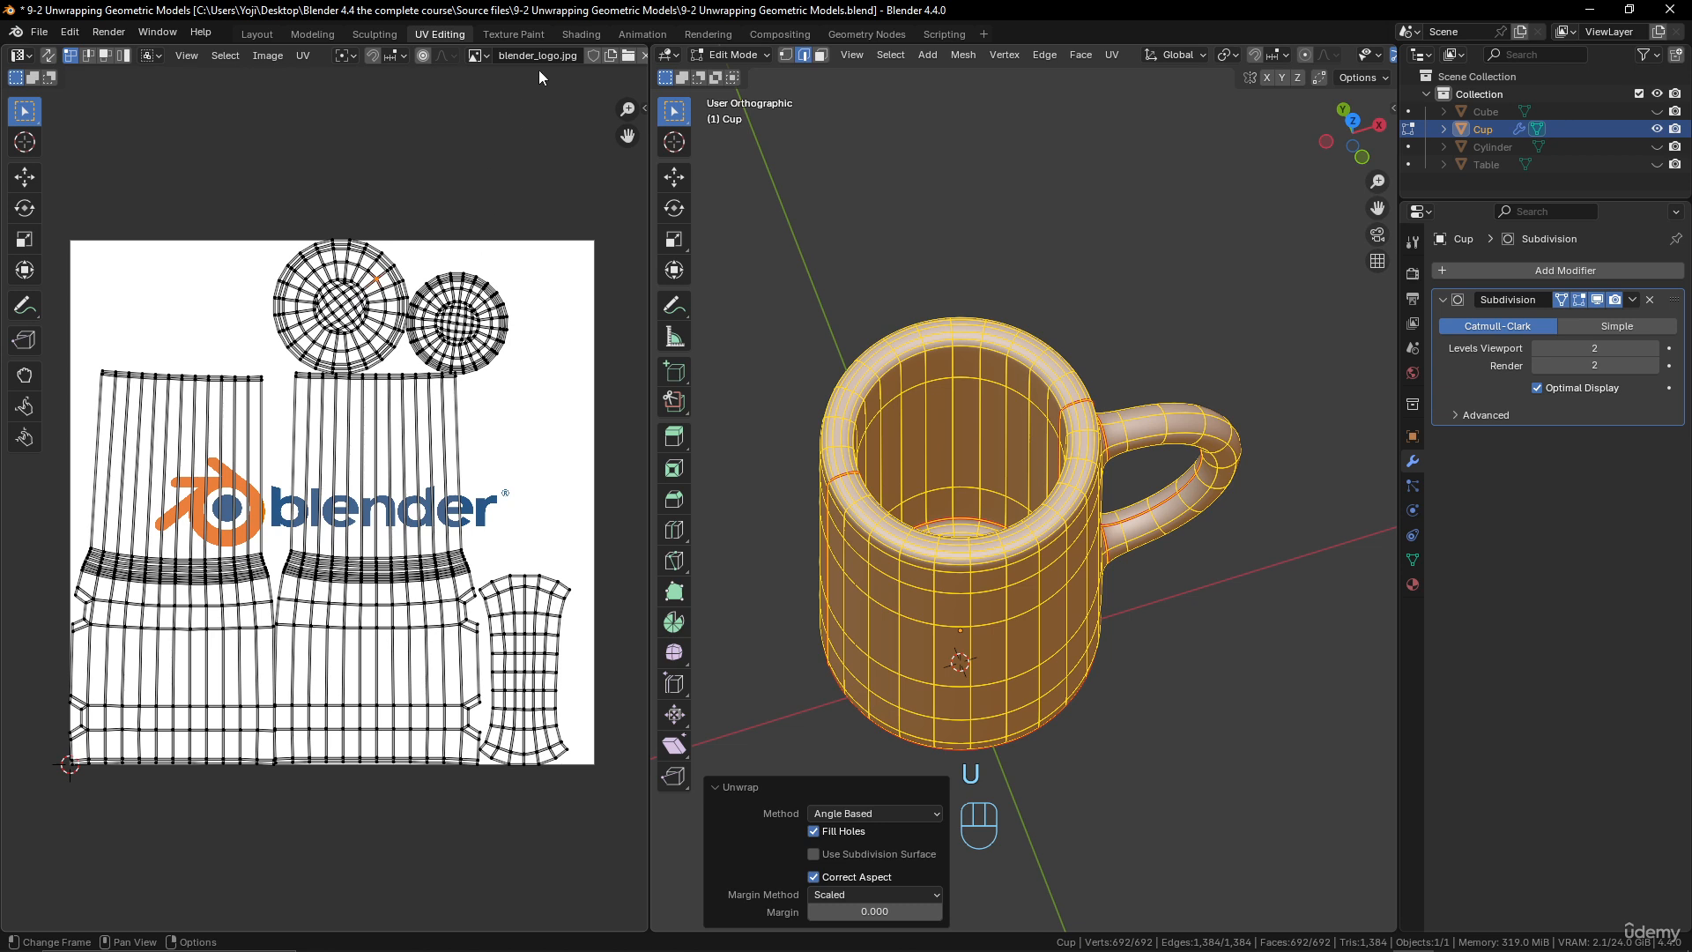
# - Examine the two body halves in the UV layout by selecting each island against the logo image
pyautogui.click(445, 384)
pyautogui.press('l')
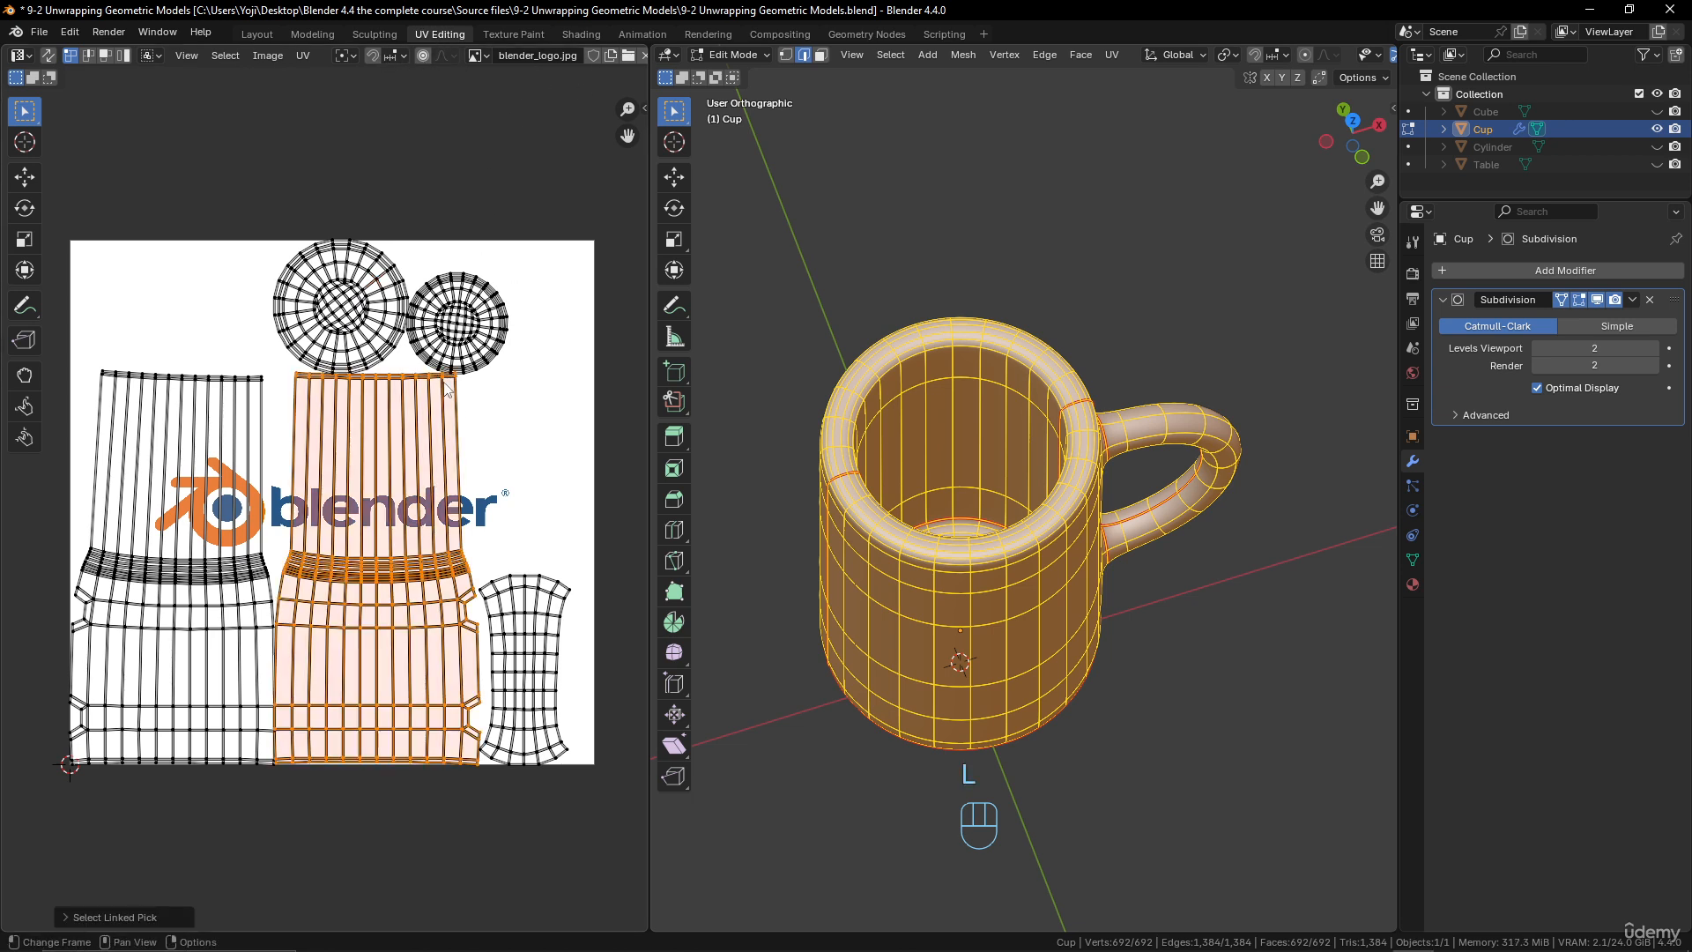
pyautogui.press('l')
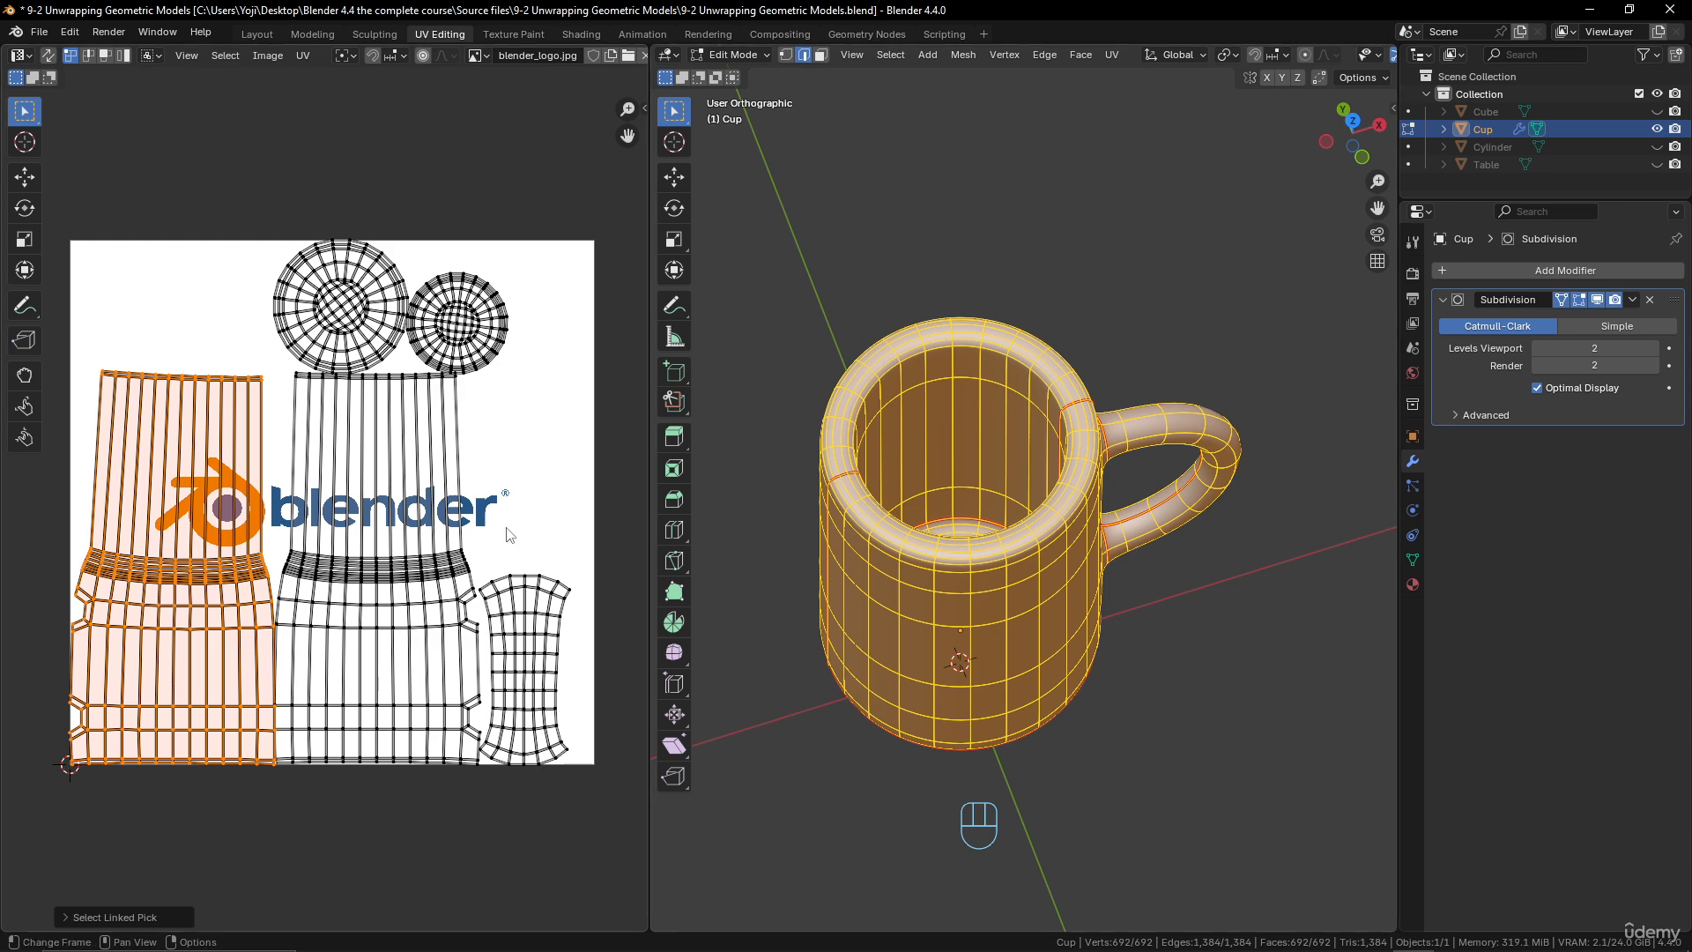
pyautogui.scroll(4, 401, 436)
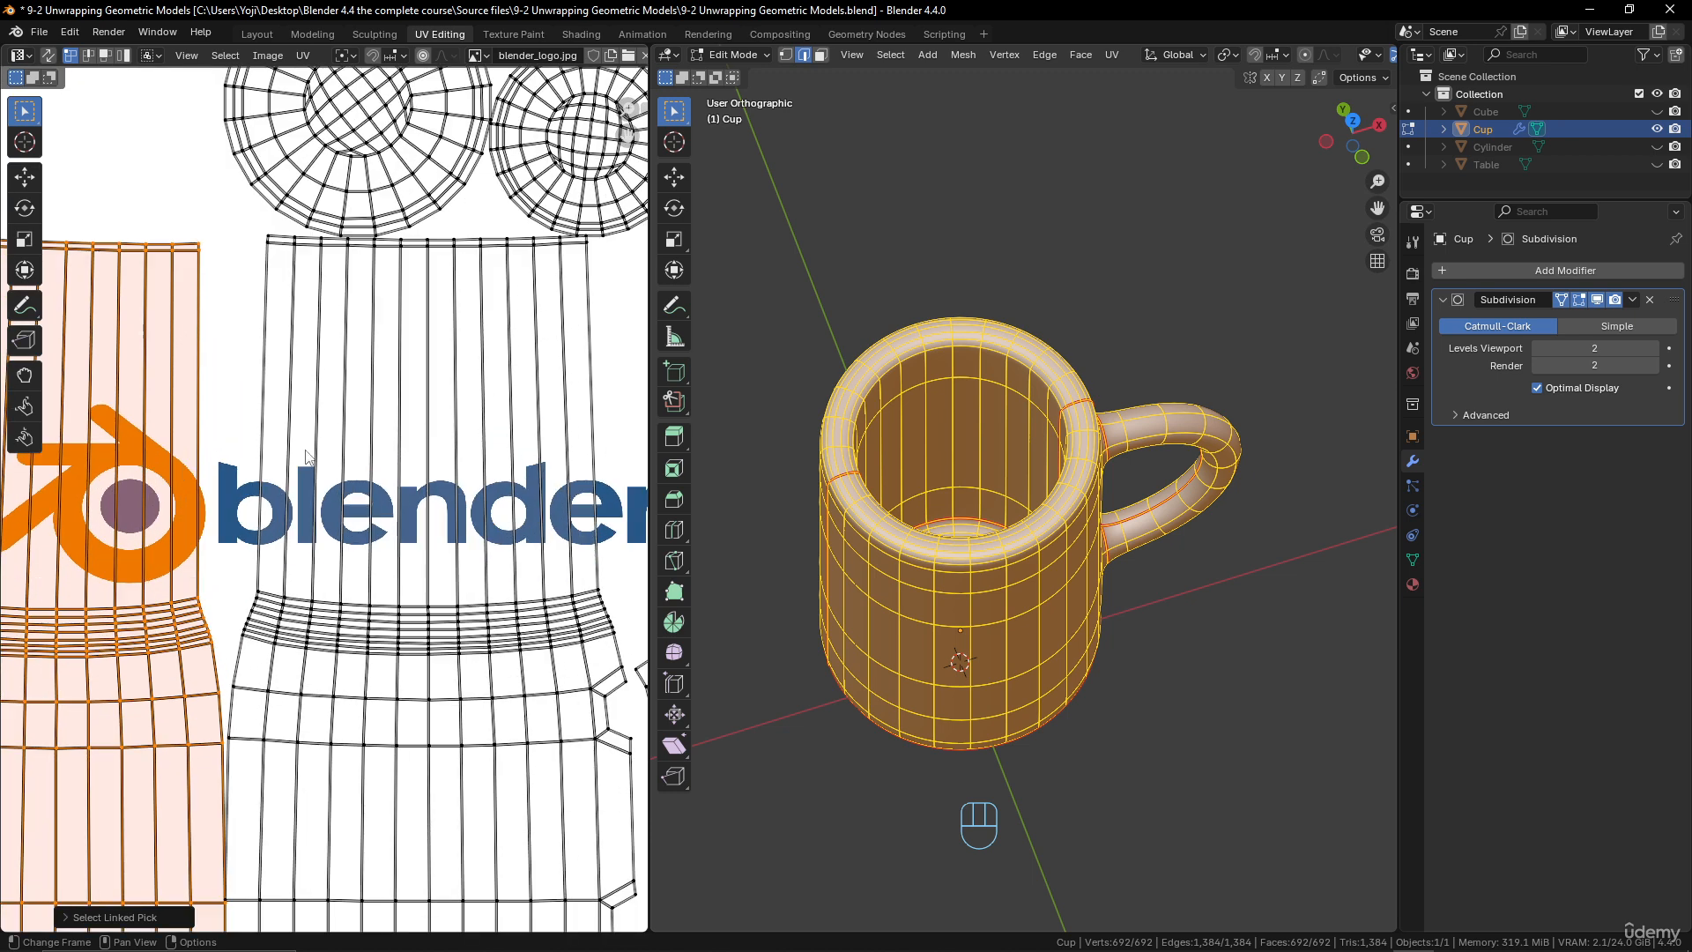
# - Mark the edge loop running around the top of the cup's rim as a seam
pyautogui.moveTo(977, 512); pyautogui.dragTo(1034, 489, button='middle')
pyautogui.scroll(3, 1167, 479)
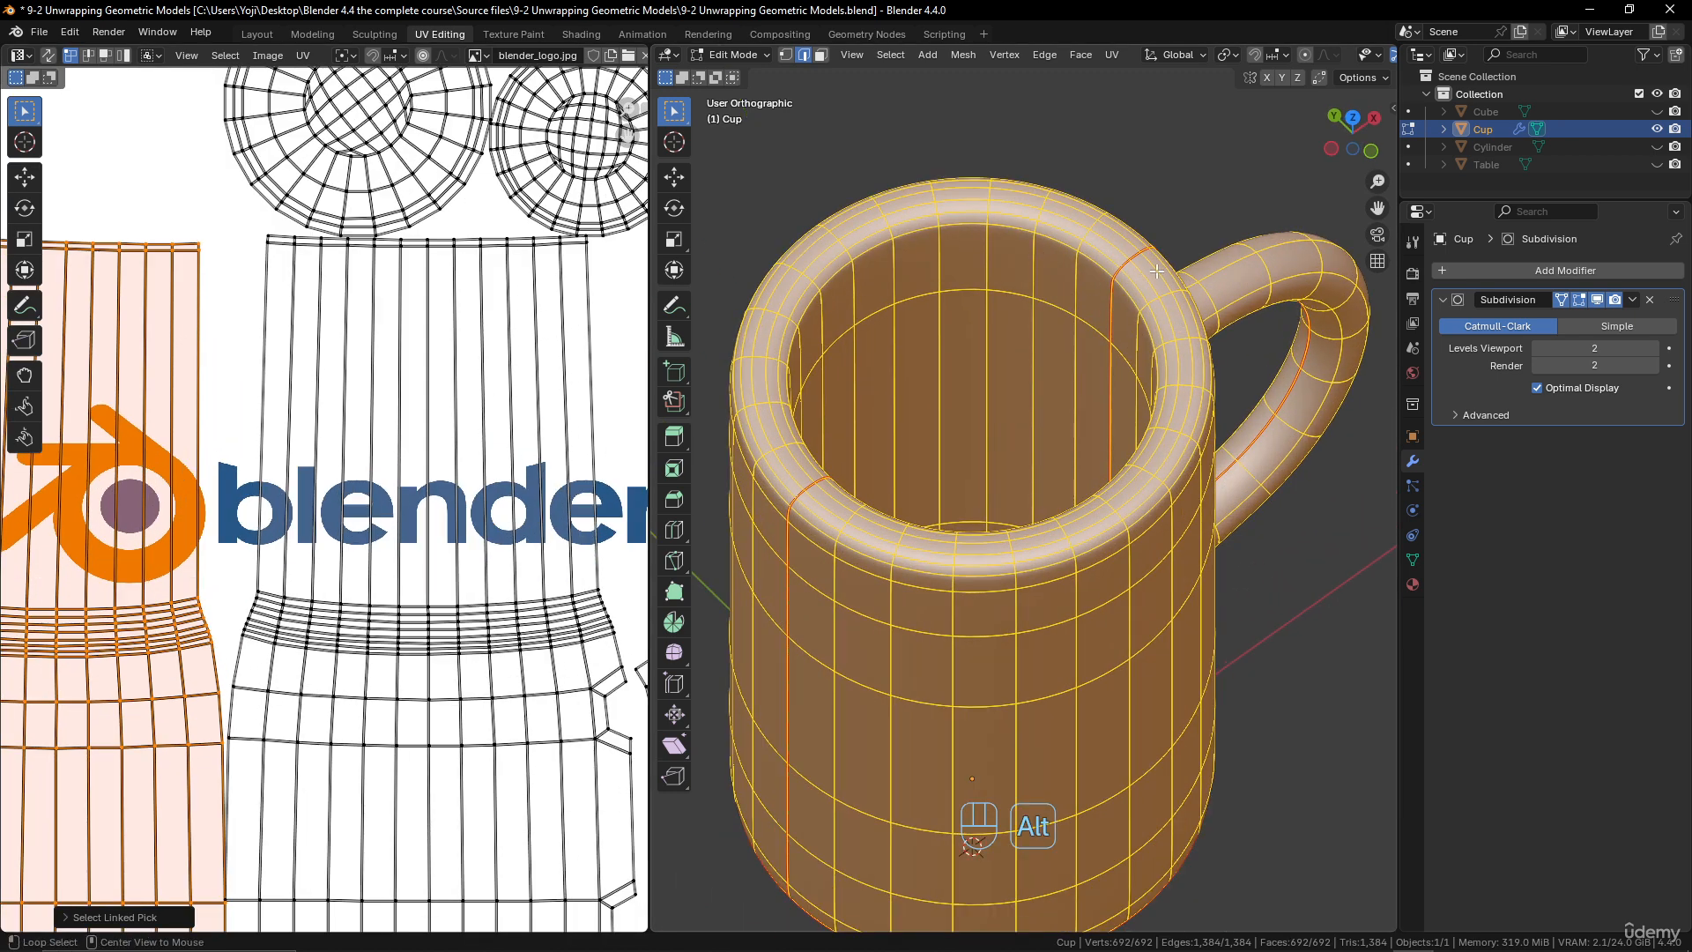
pyautogui.hotkey('alt', 'a')
pyautogui.keyDown('alt'); pyautogui.click(1132, 420); pyautogui.keyUp('alt')
pyautogui.moveTo(1132, 420); pyautogui.dragTo(979, 373, button='middle')
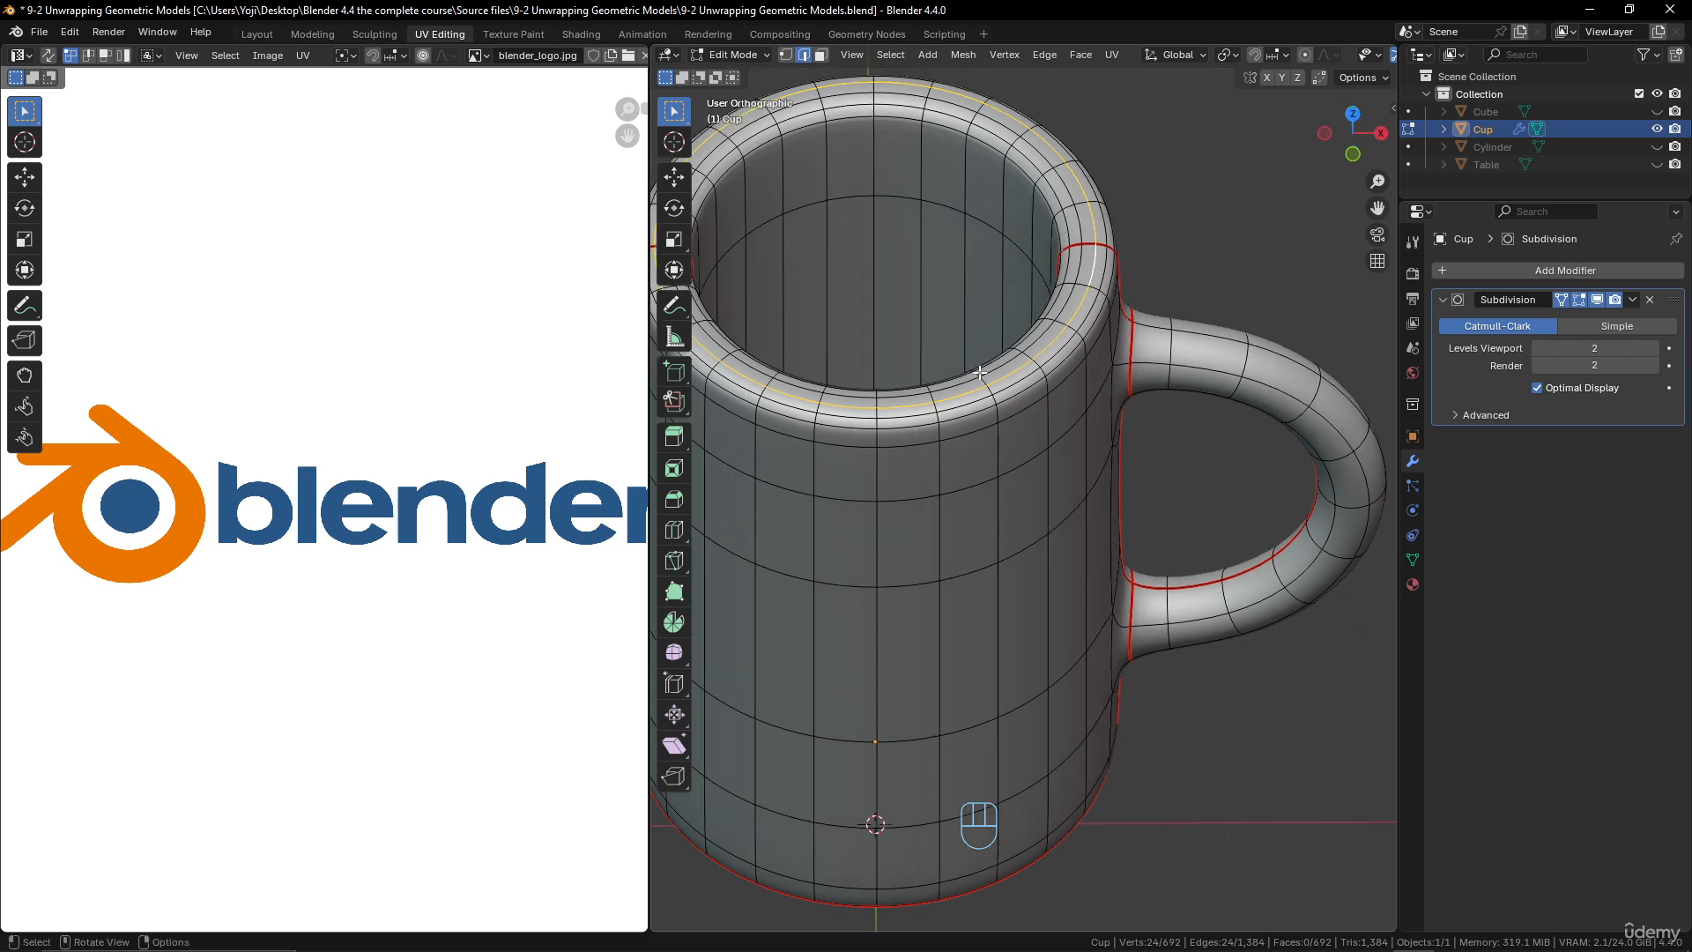
pyautogui.hotkey('ctrl', 'e')
pyautogui.click(979, 373)
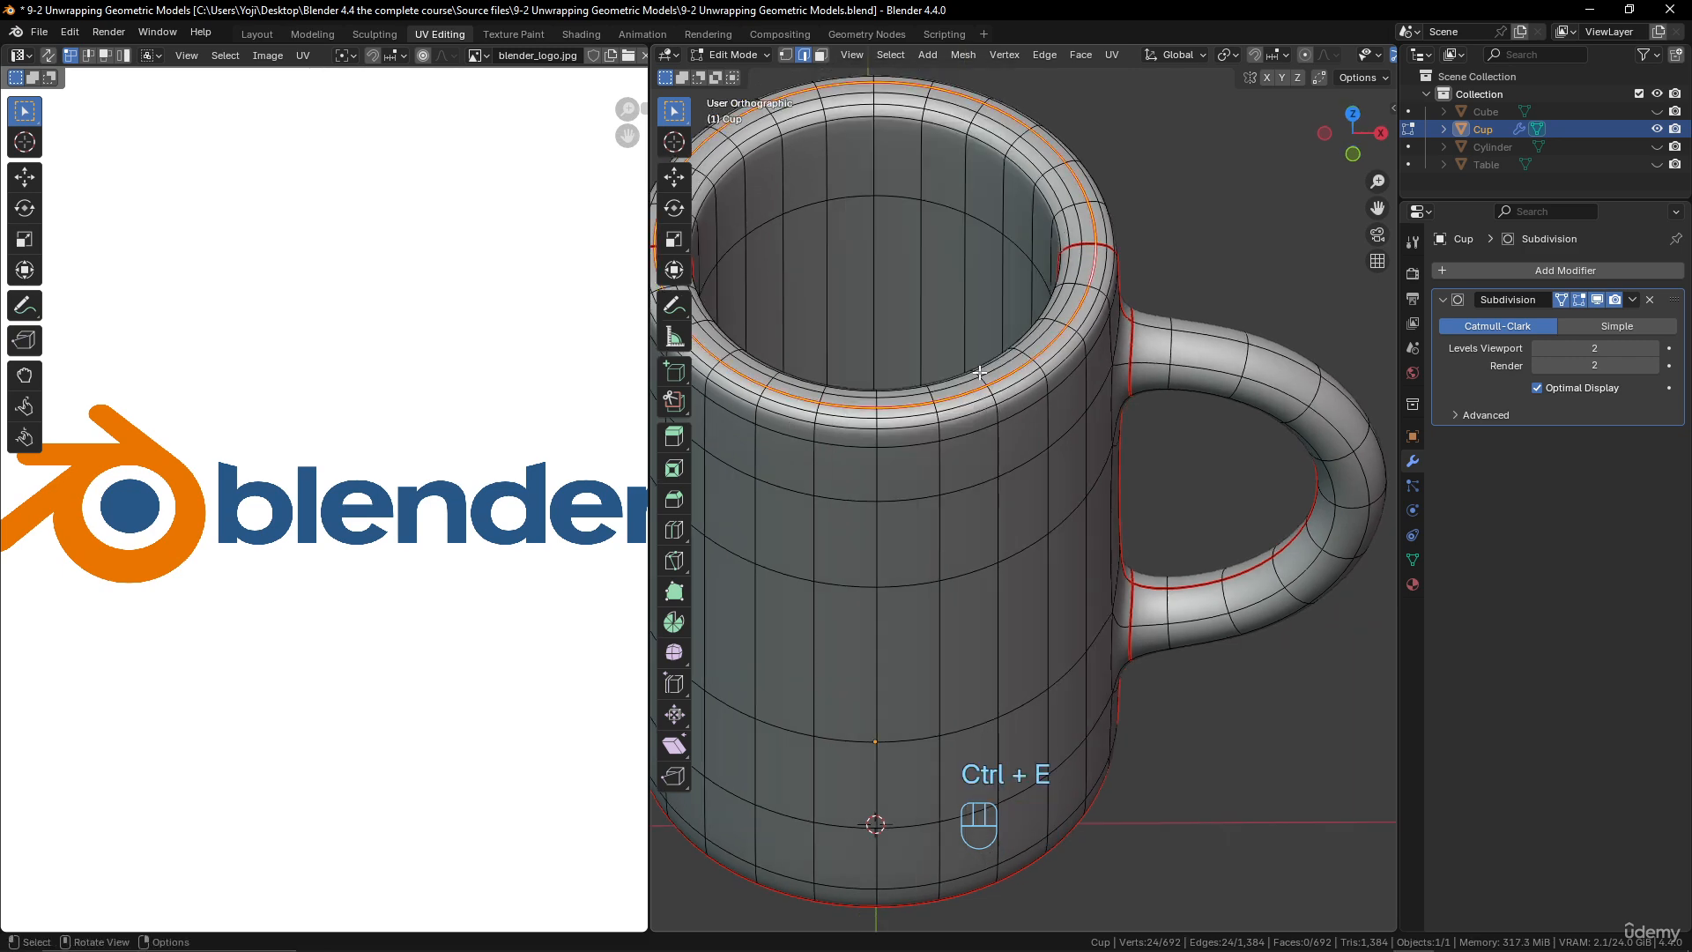
# - Try to unwrap the cup from the UV layout with the Angle Based method while only one body island is selected there
pyautogui.scroll(-4, 975, 687)
pyautogui.moveTo(974, 723); pyautogui.dragTo(1013, 475, button='middle')
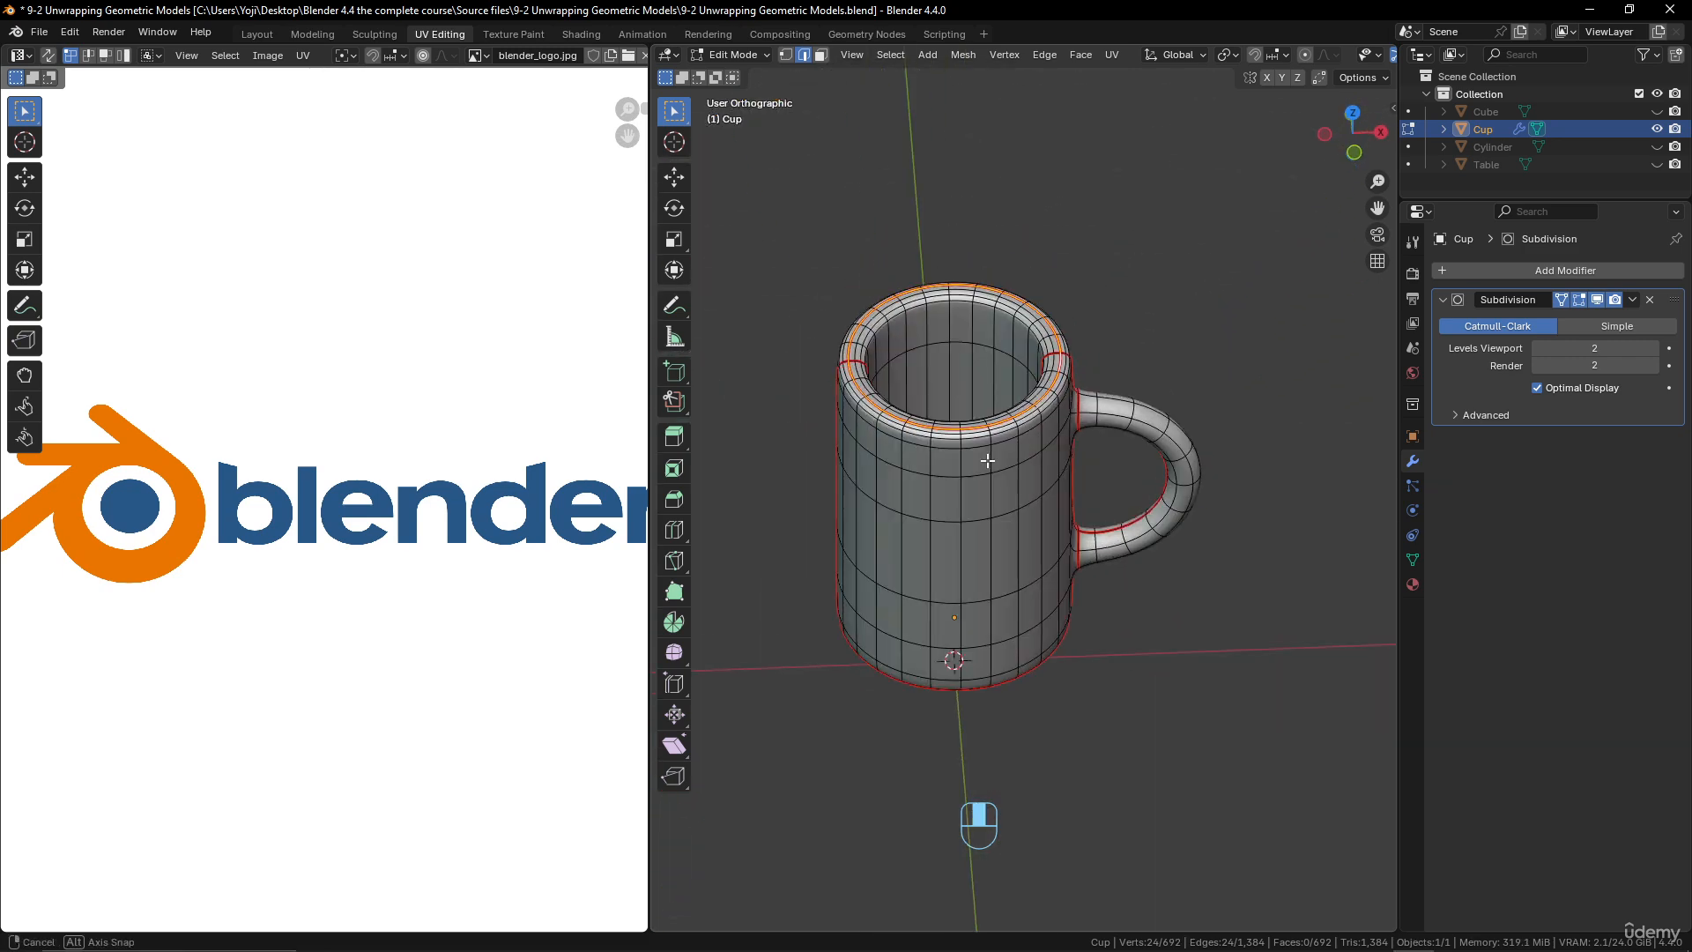
pyautogui.press('a')
pyautogui.scroll(-4, 452, 429)
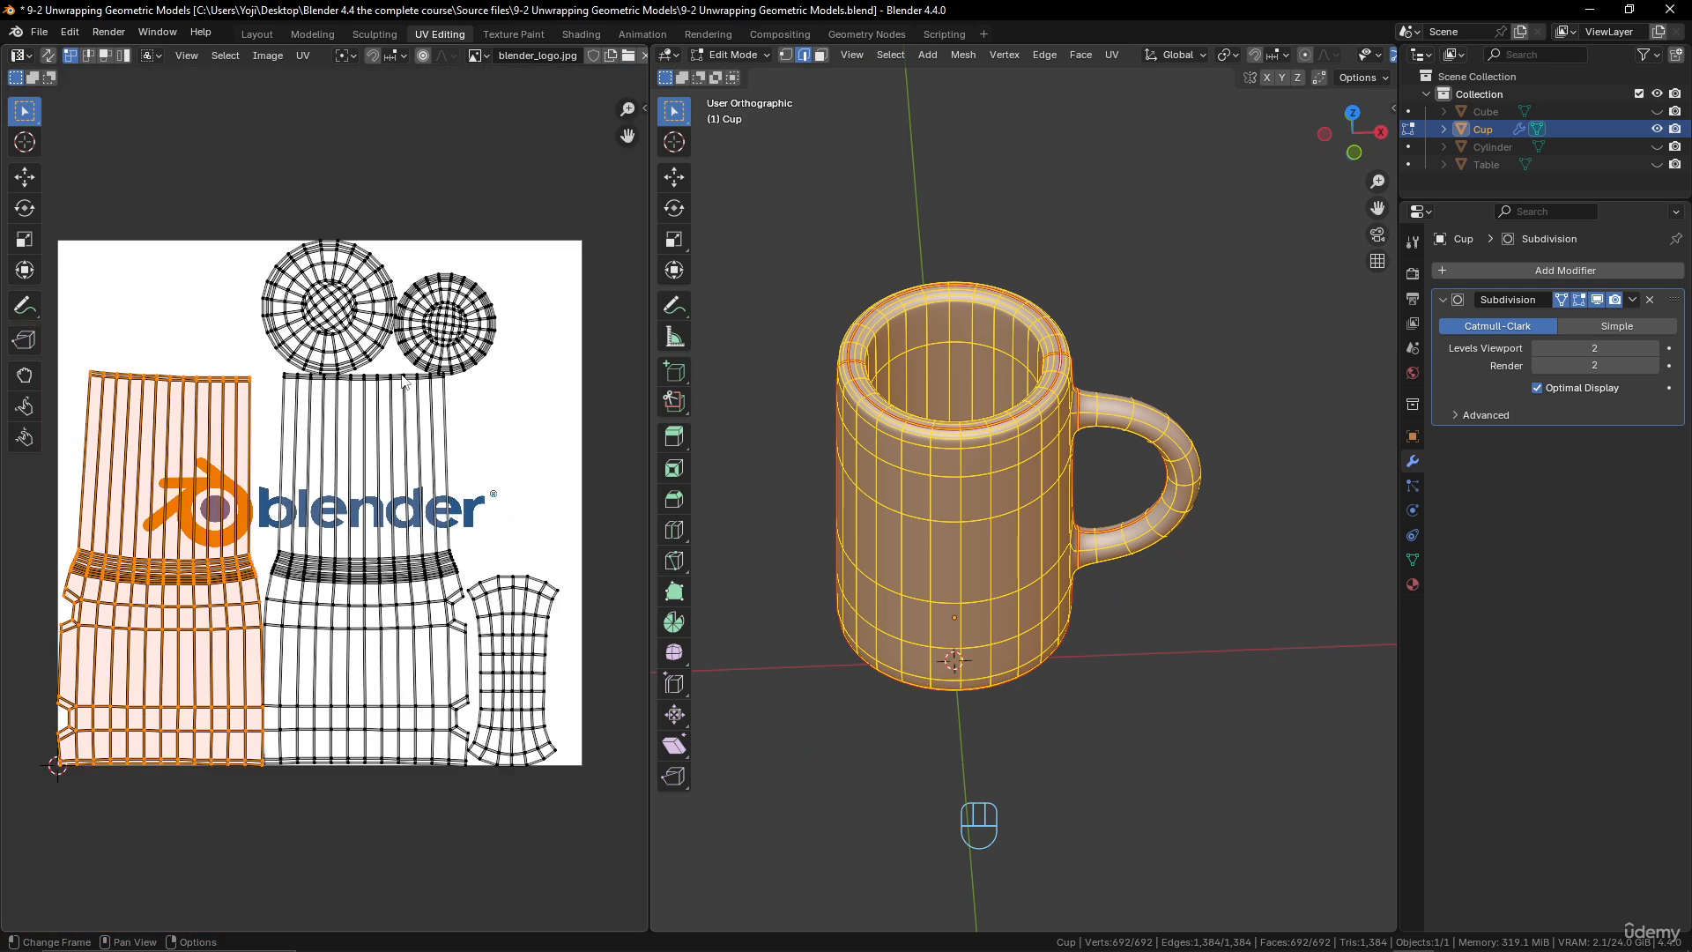
pyautogui.press('u')
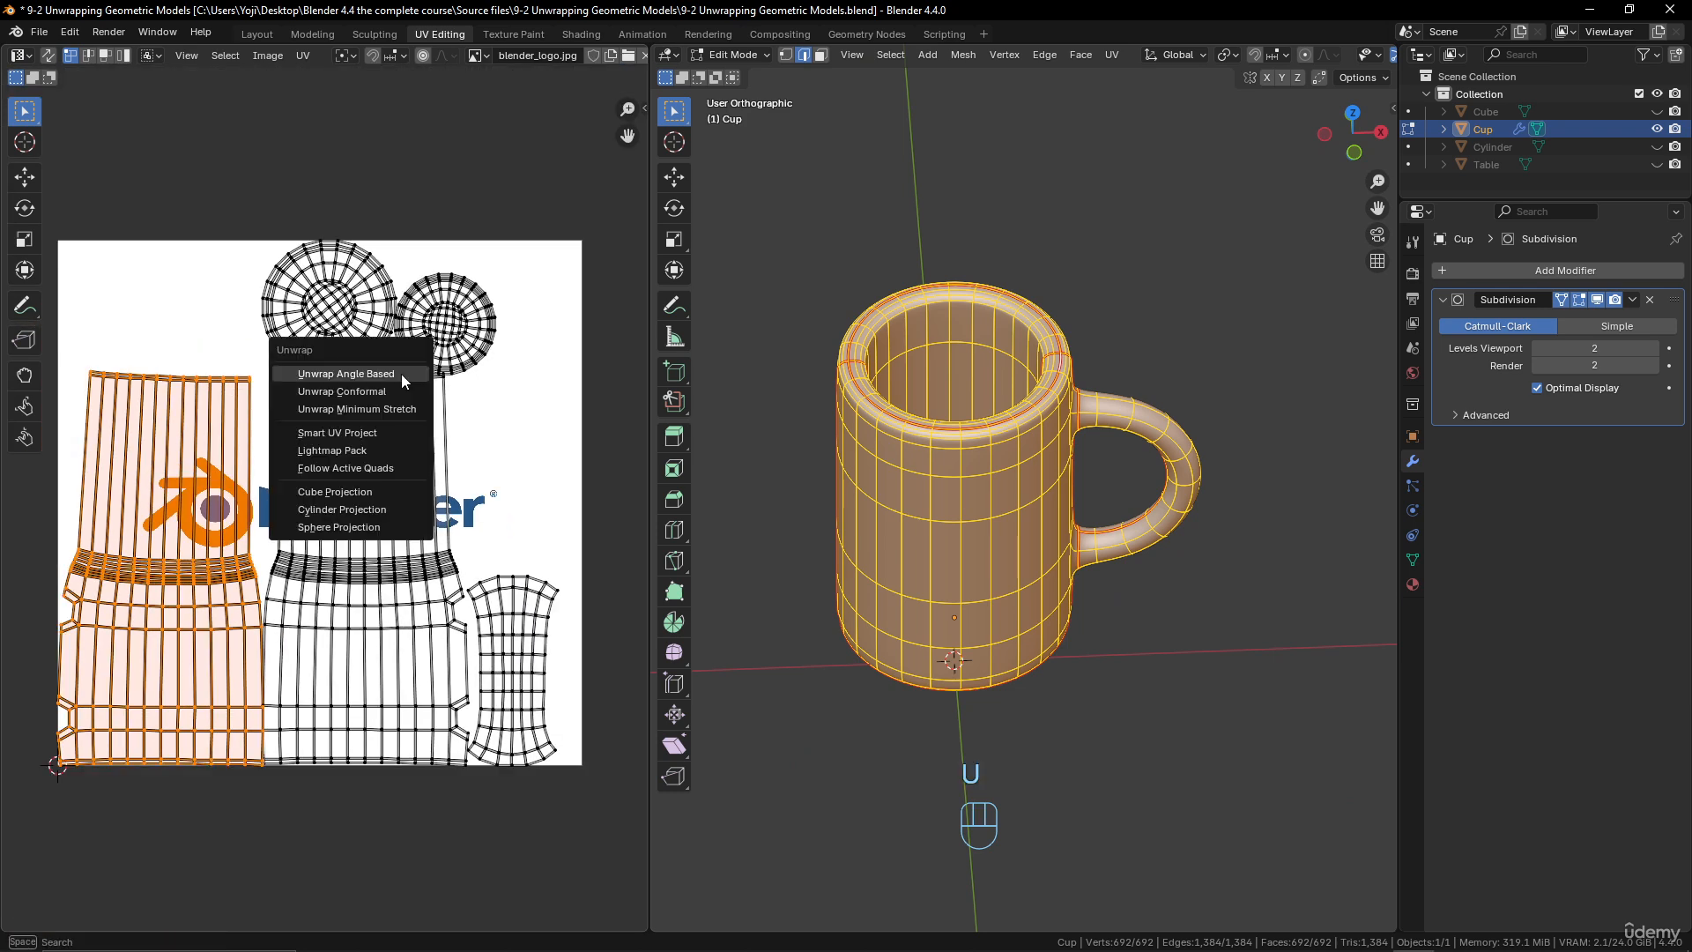
pyautogui.click(400, 374)
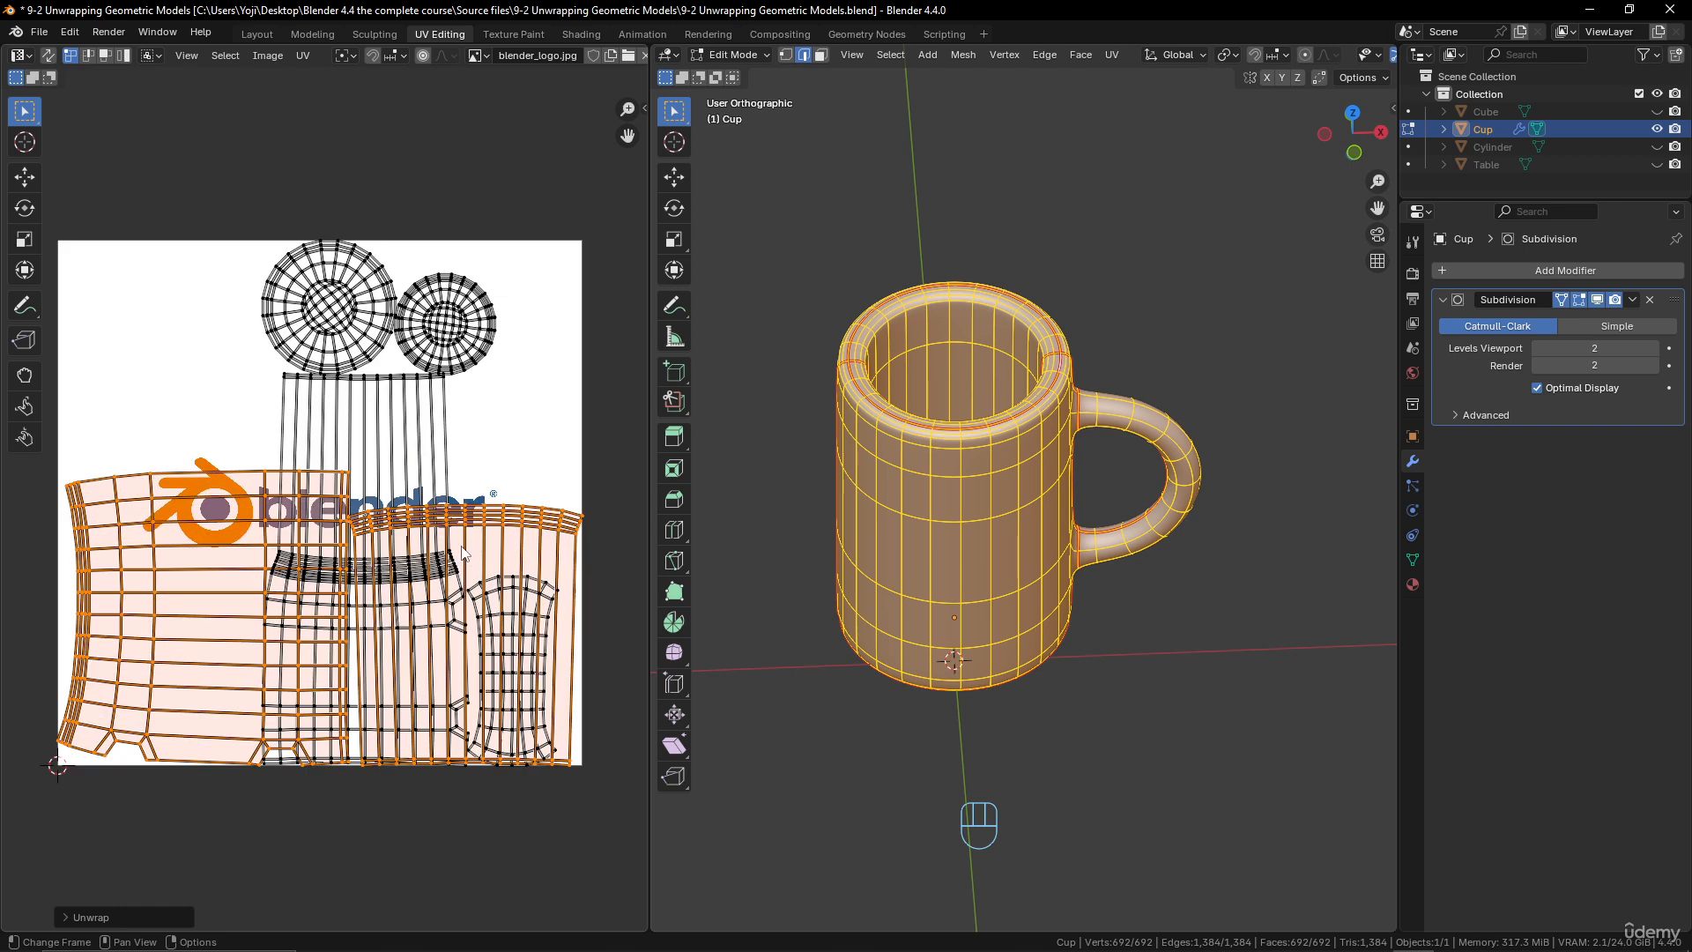
# - Select all UV islands and unwrap the entire cup with the Angle Based method using the new rim seam
pyautogui.moveTo(1002, 457); pyautogui.dragTo(998, 438, button='middle')
pyautogui.press('a')
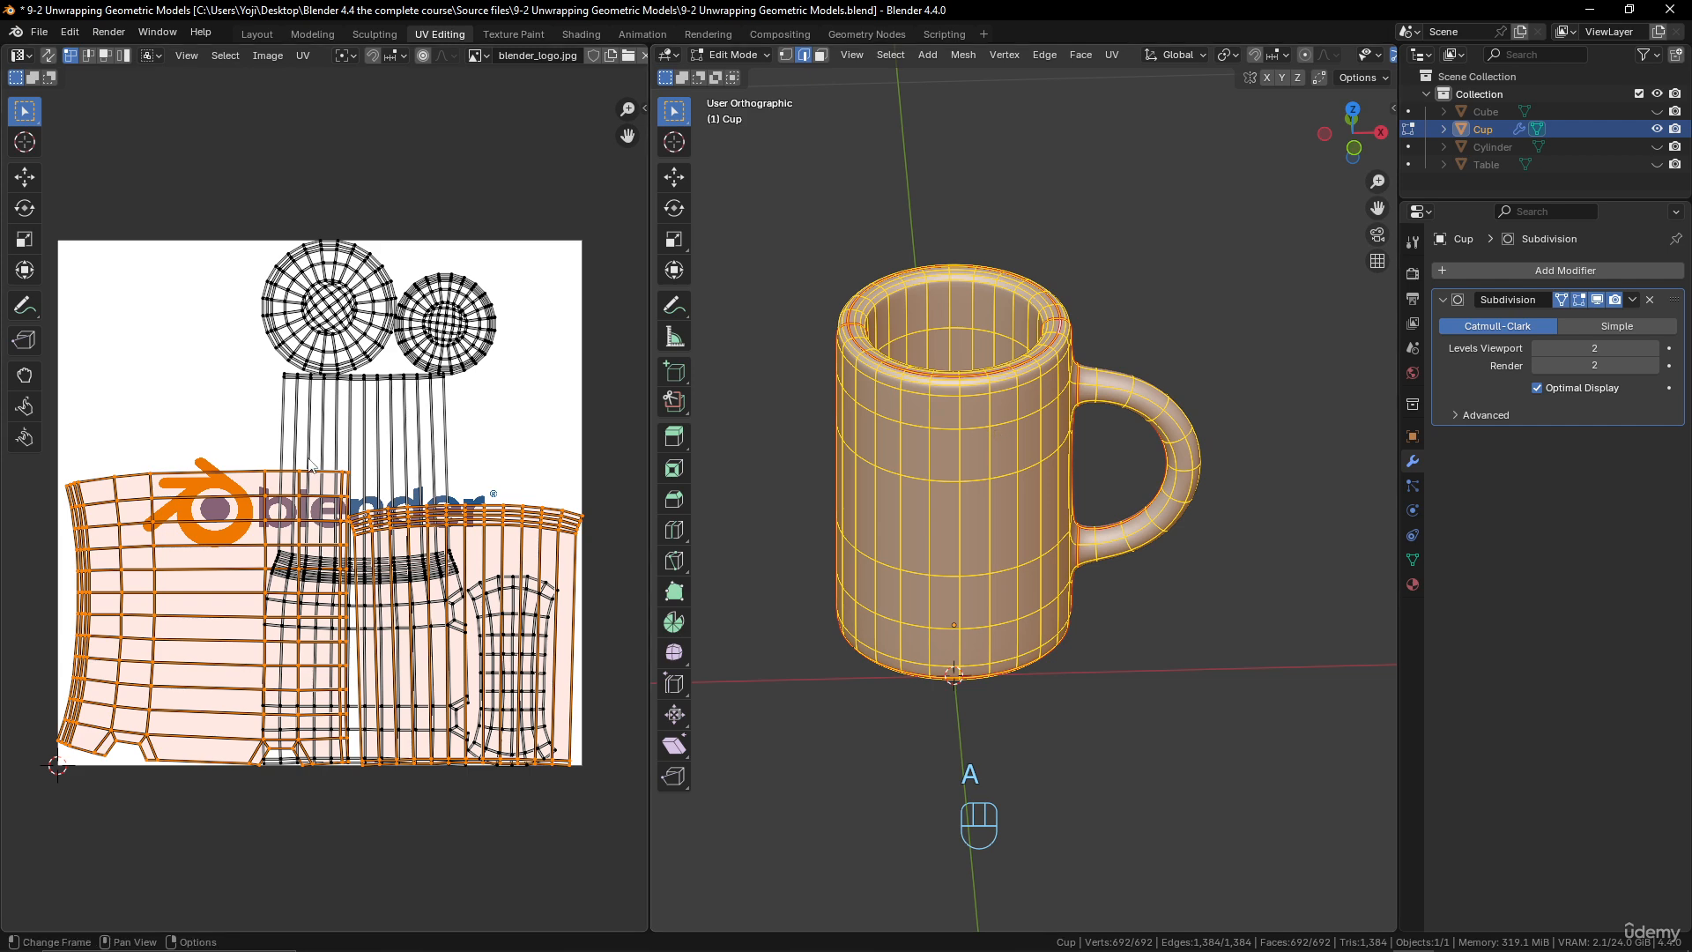
pyautogui.press('a')
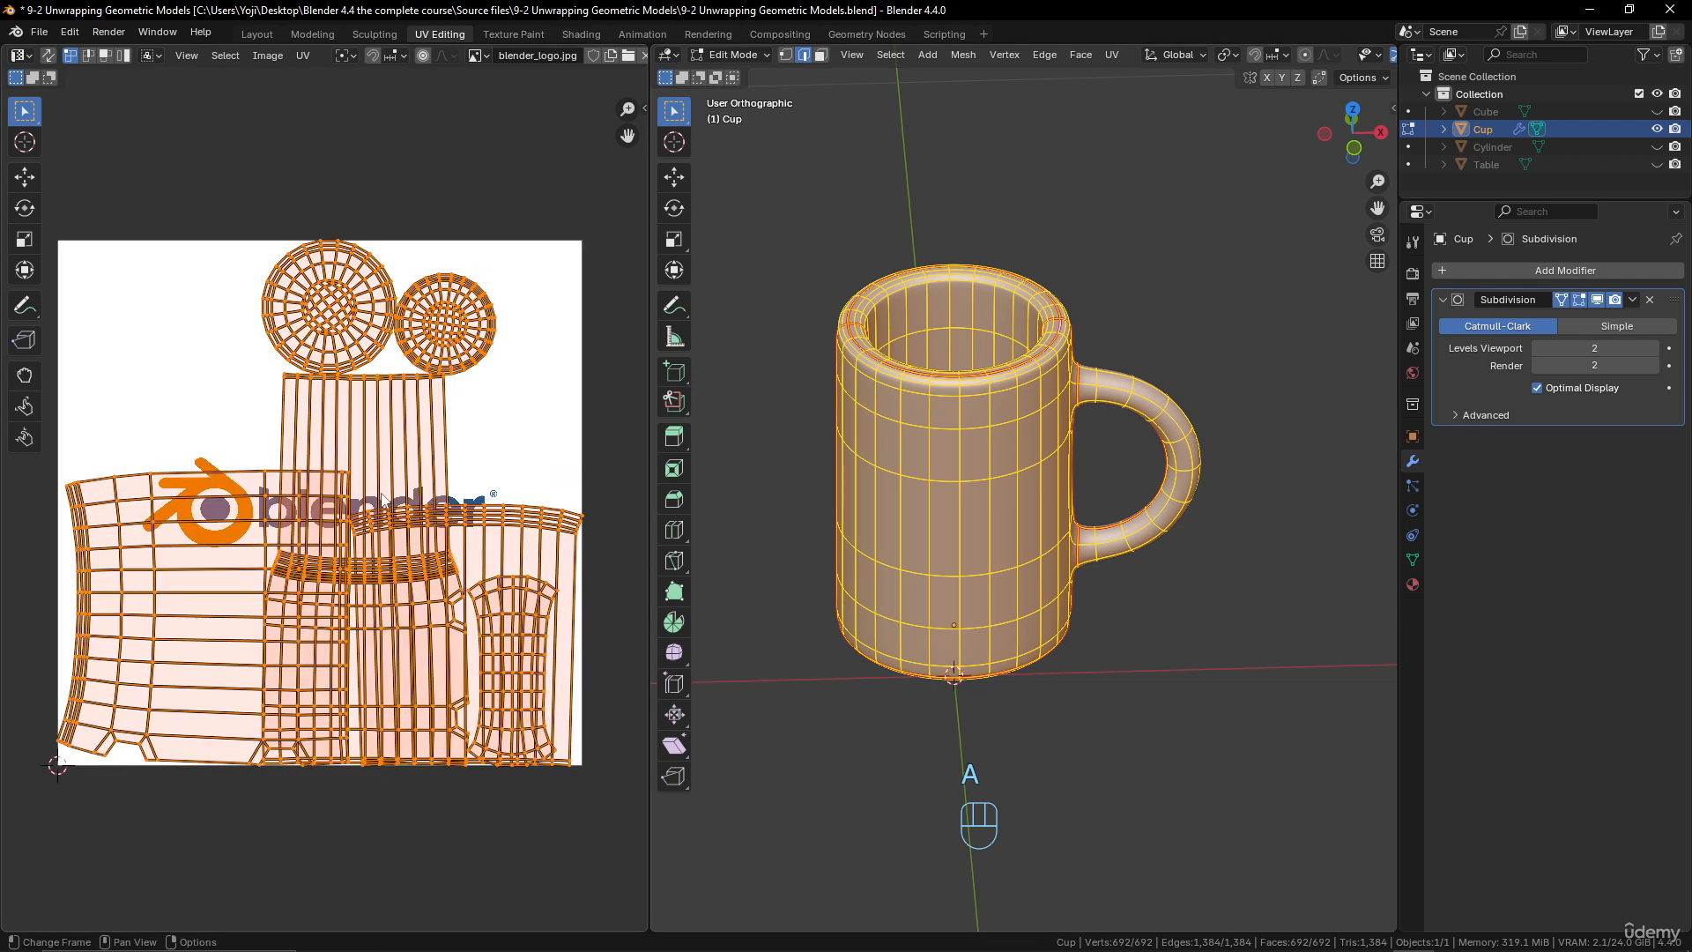
pyautogui.moveTo(382, 495); pyautogui.dragTo(369, 476, button='middle')
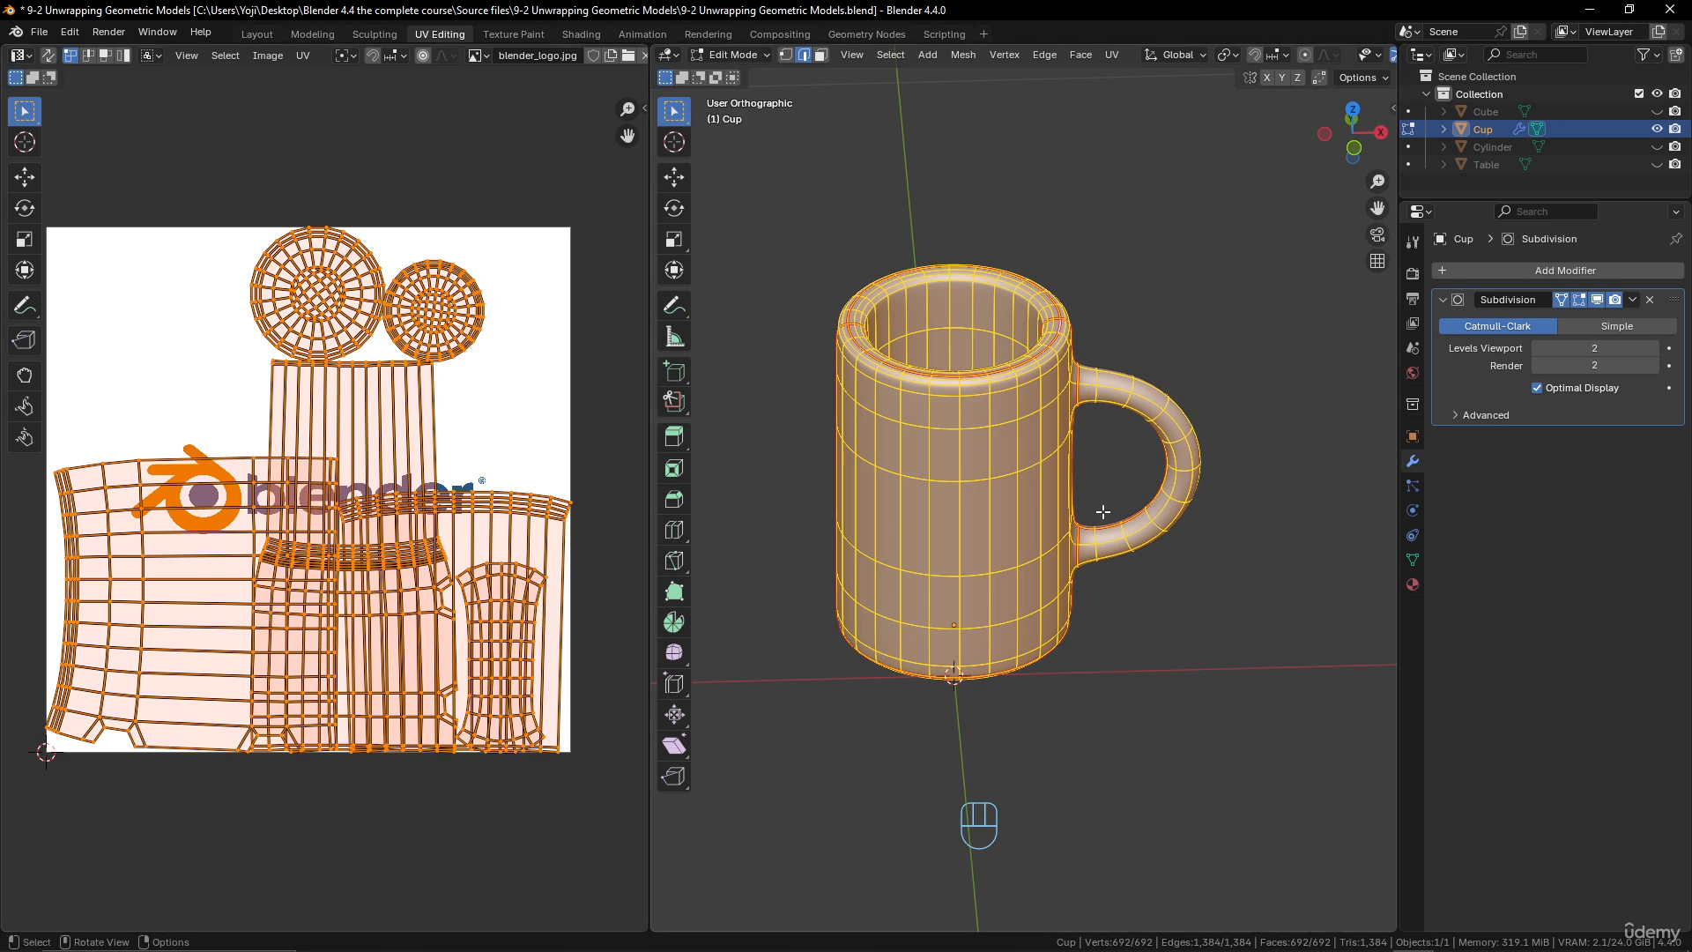
pyautogui.press('u')
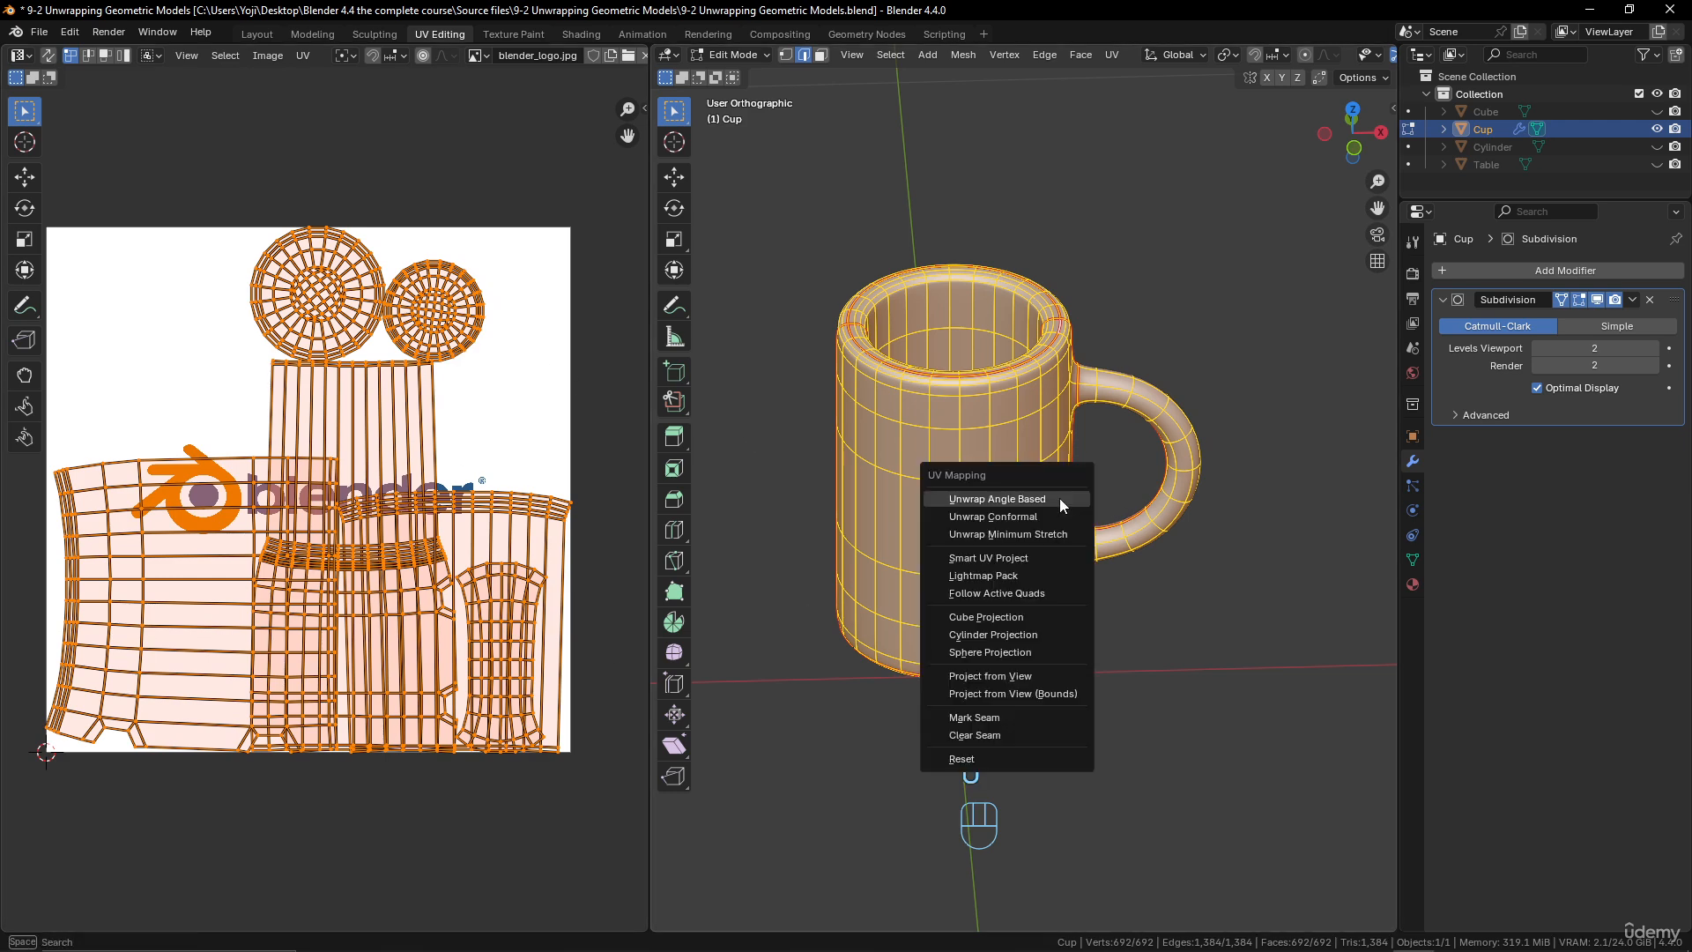
pyautogui.click(1059, 499)
pyautogui.scroll(1, 399, 434)
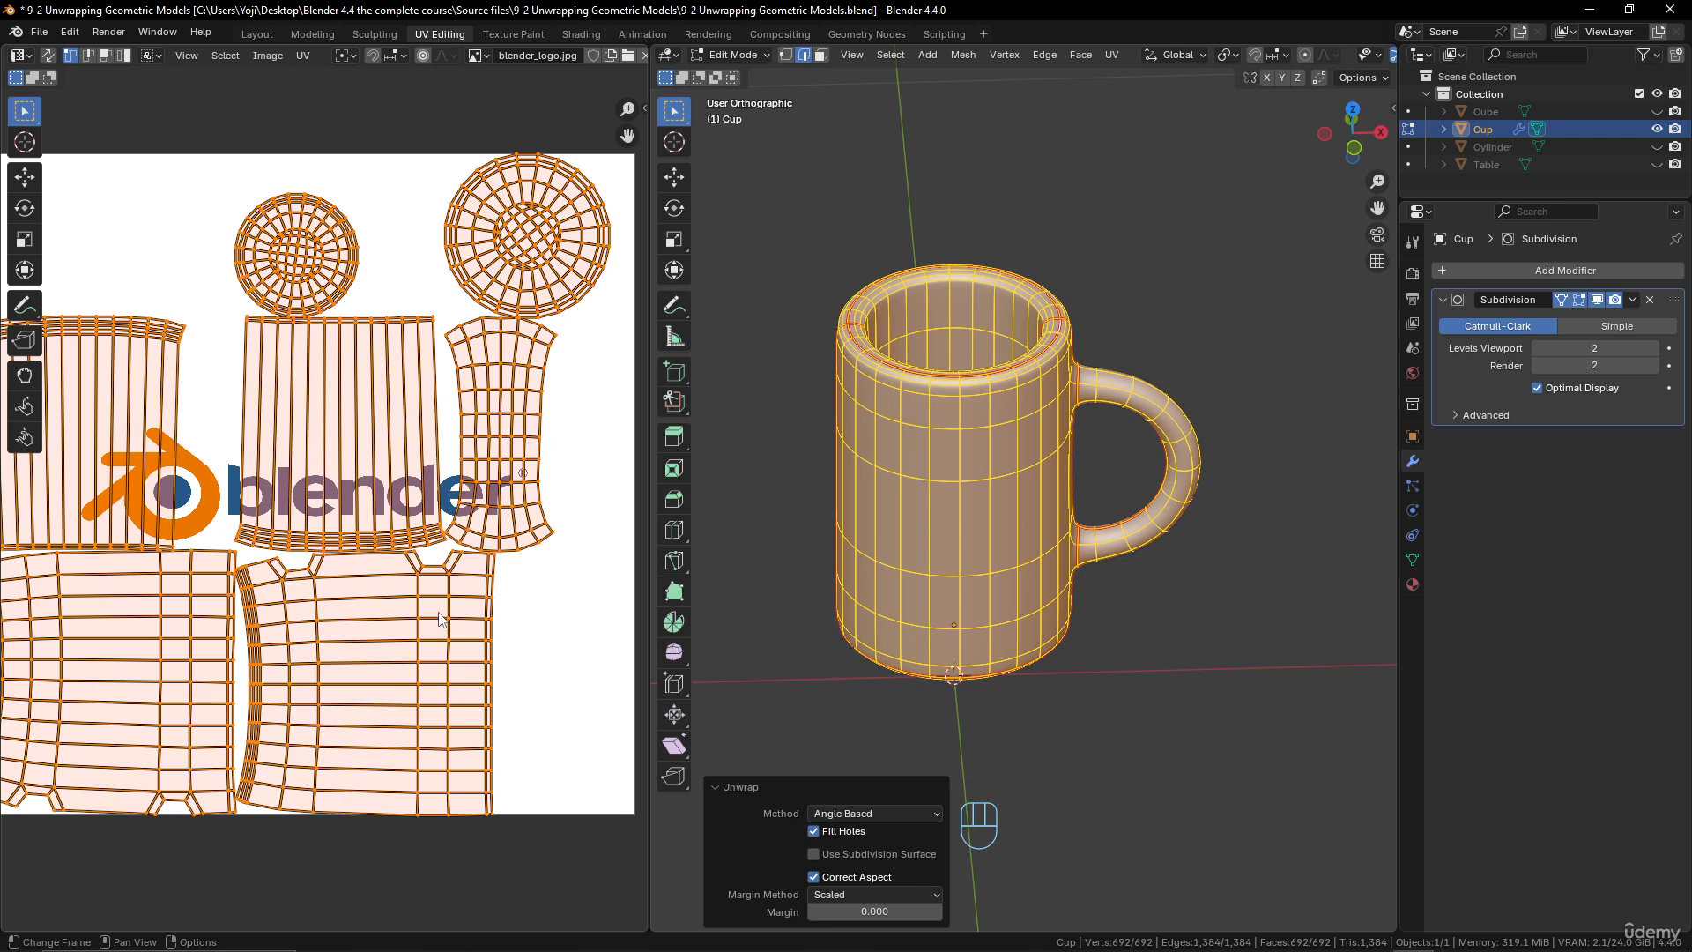
pyautogui.scroll(-1, 439, 619)
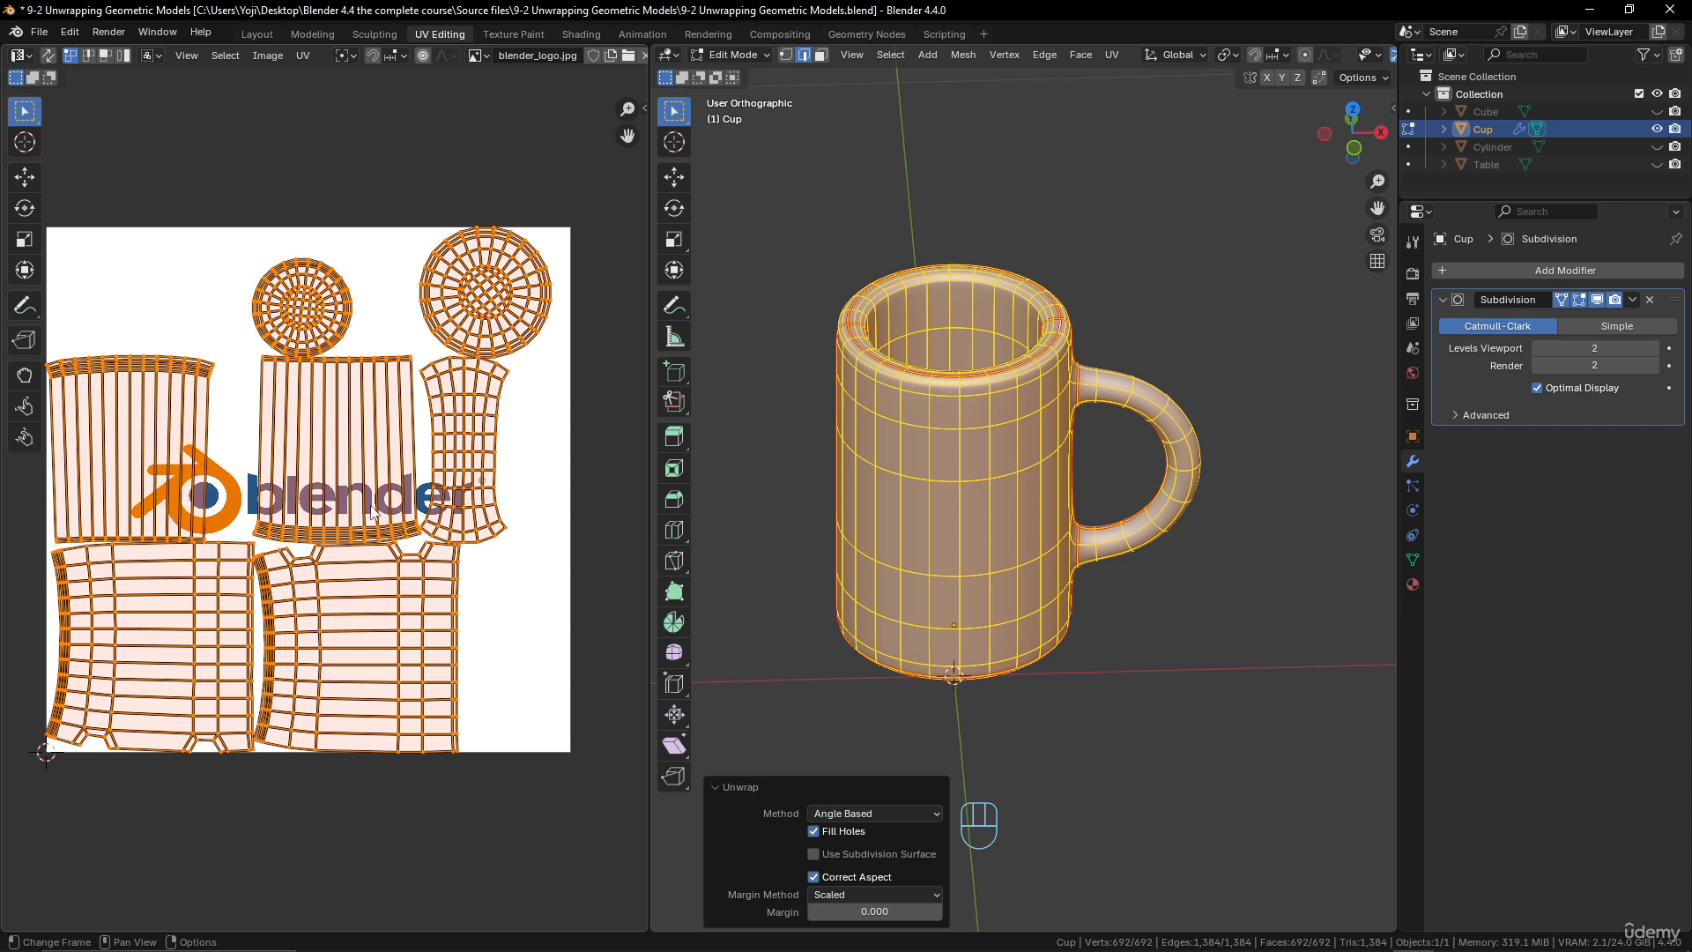
# - In the Shading workspace, add blender_logo.jpg as an image texture to the cup's material and connect its Color to Base Color
pyautogui.click(584, 33)
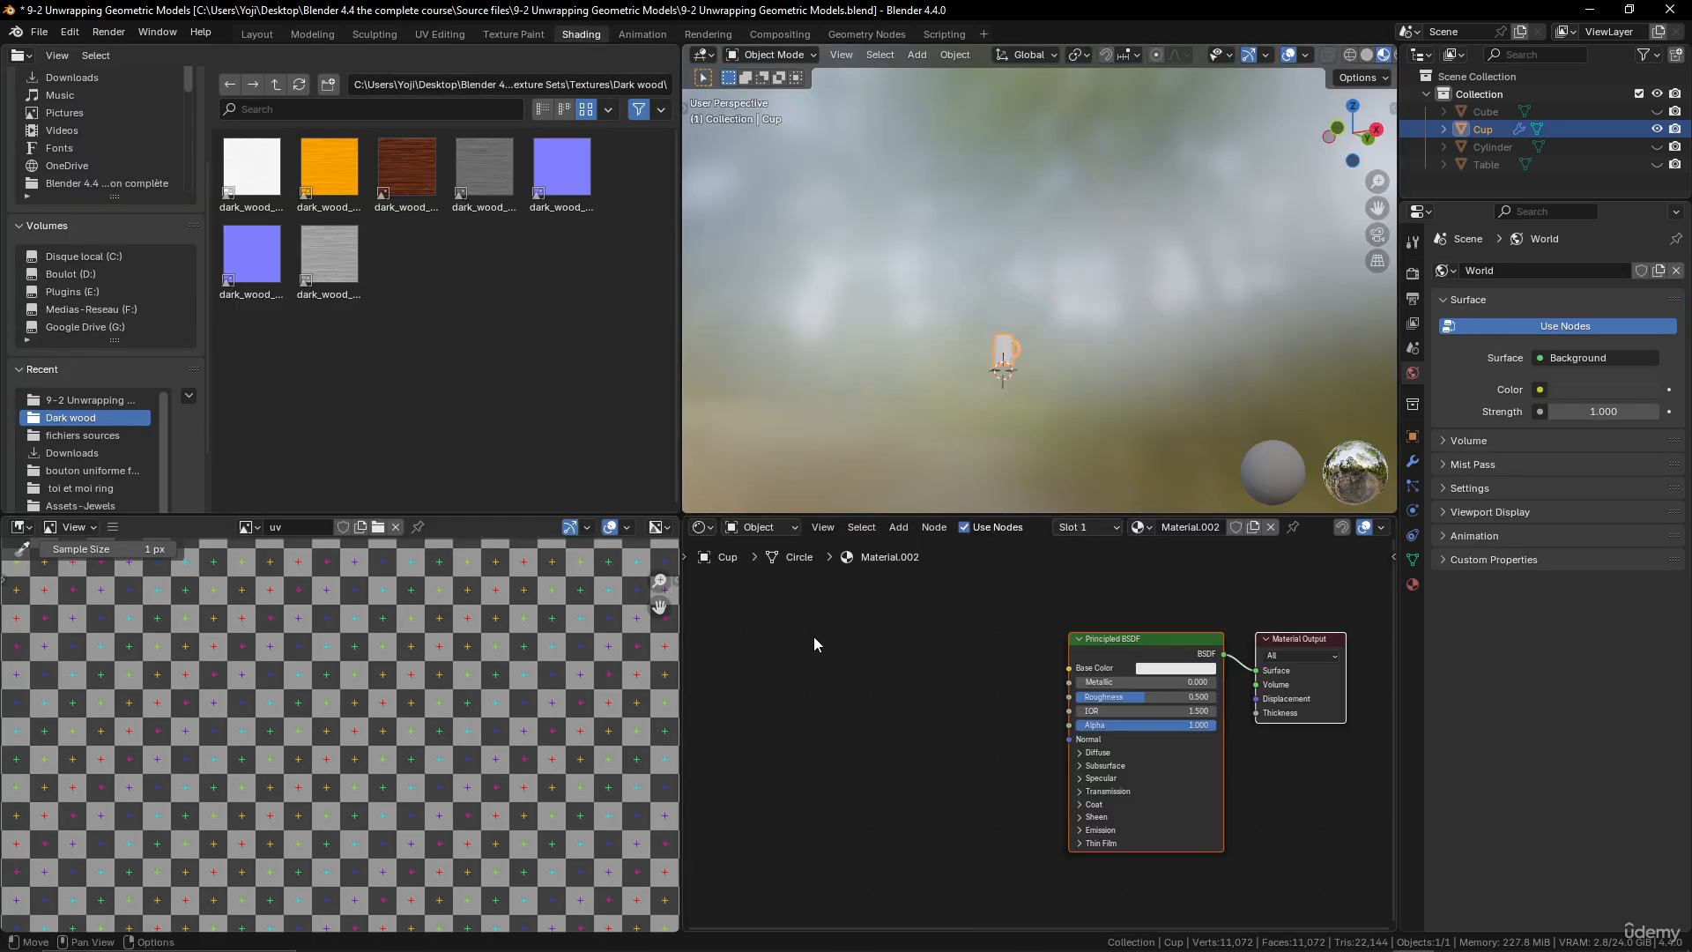
pyautogui.click(248, 527)
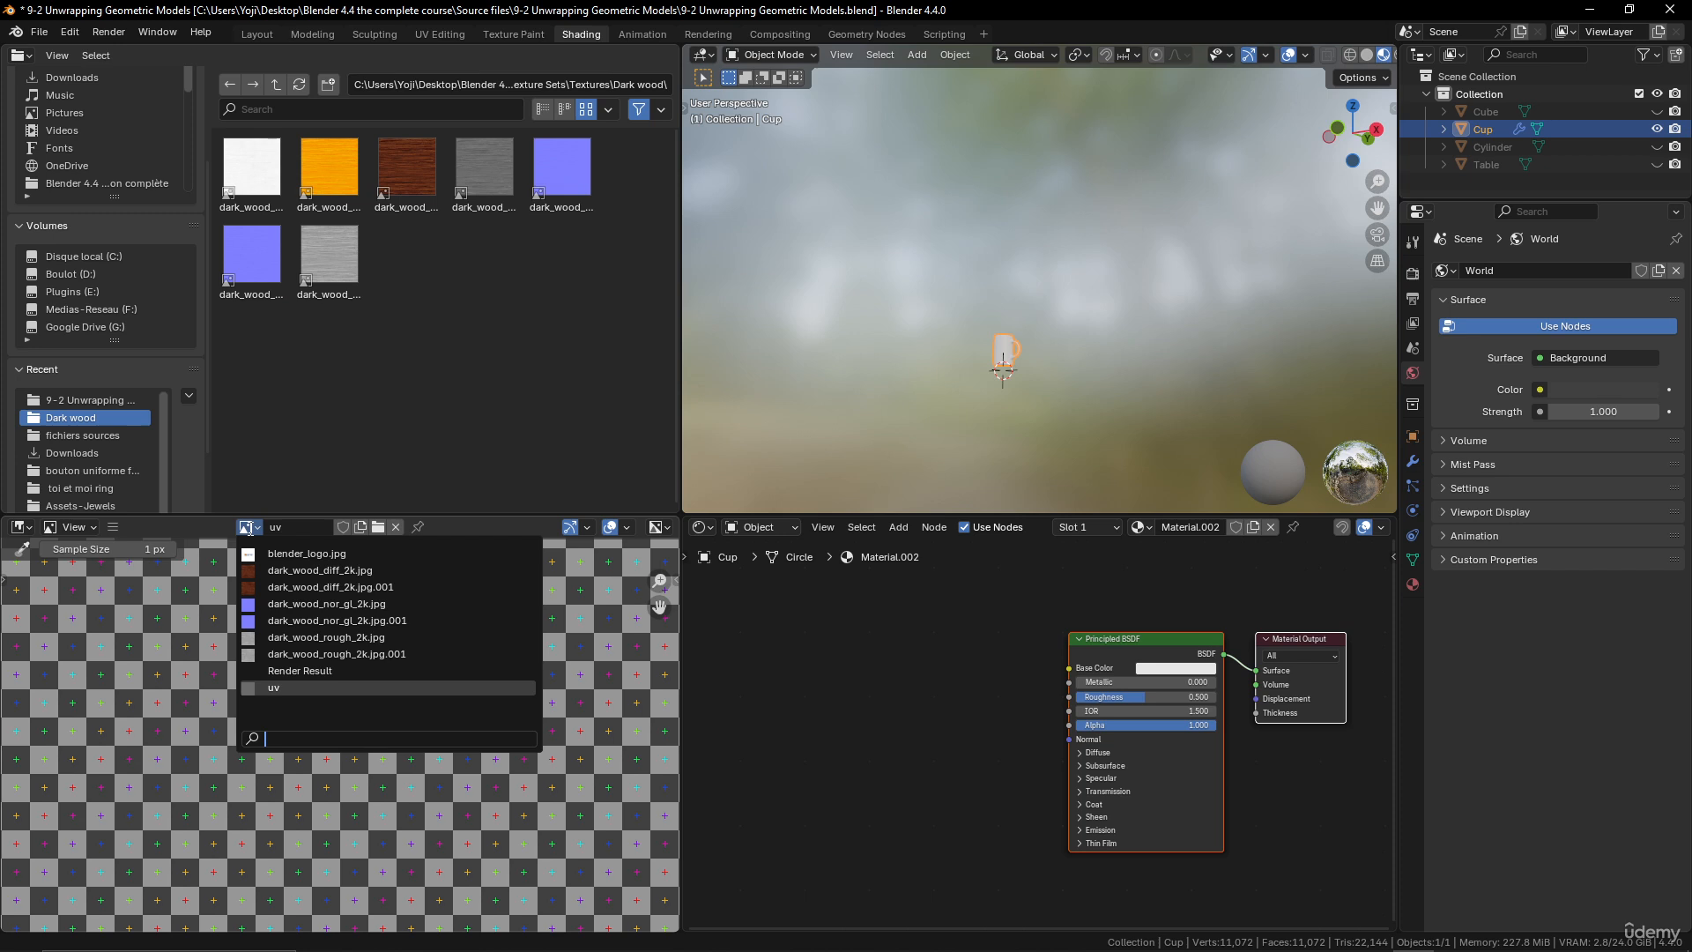
pyautogui.click(264, 548)
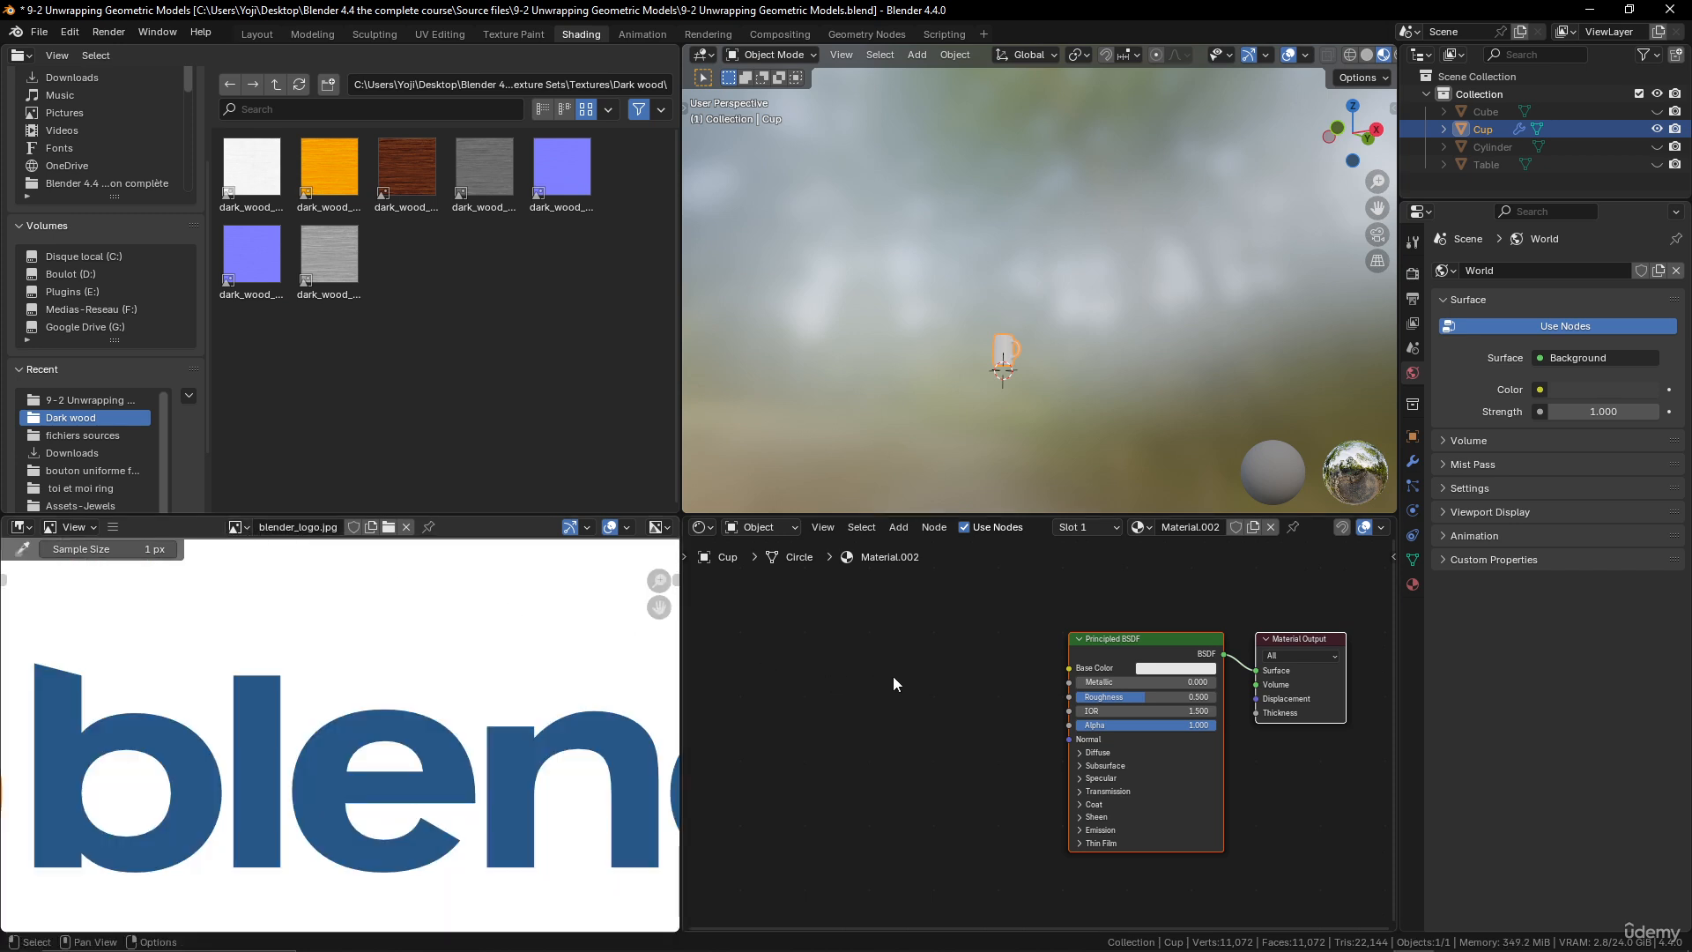
pyautogui.moveTo(234, 527); pyautogui.dragTo(1069, 670)
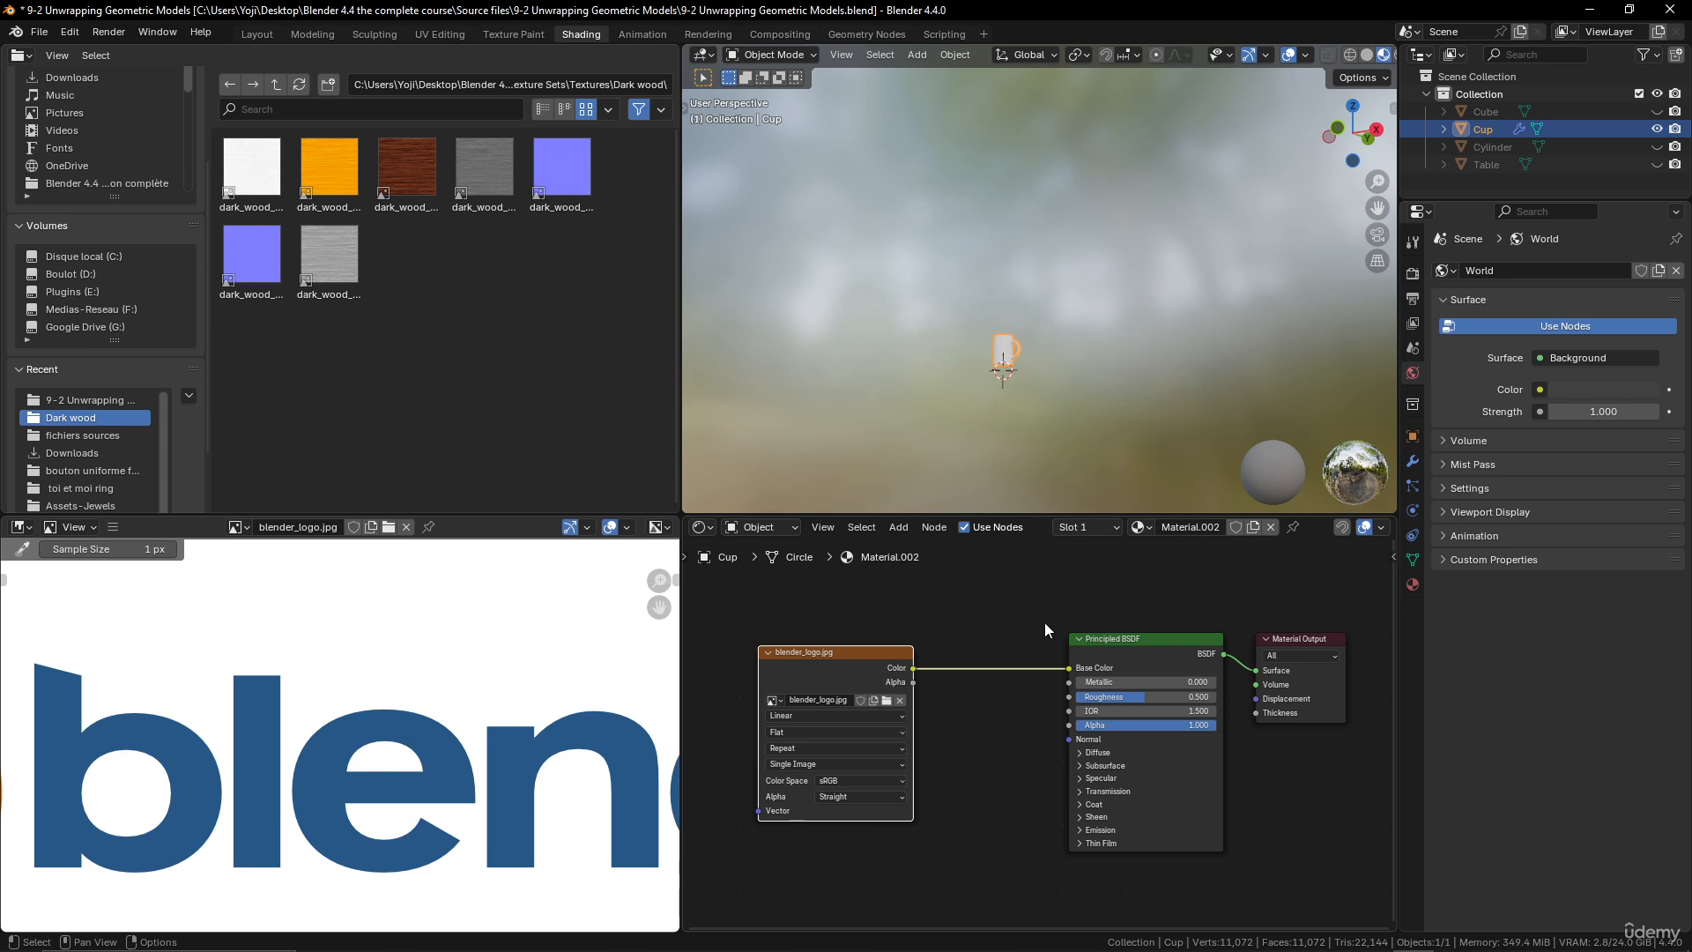
# - Examine where the logo texture lands on the cup's body and handle from close up and from a distance
pyautogui.moveTo(996, 365); pyautogui.dragTo(971, 318, button='middle')
pyautogui.scroll(3, 1186, 408)
pyautogui.scroll(4, 967, 318)
pyautogui.keyDown('shift'); pyautogui.moveTo(819, 321); pyautogui.dragTo(927, 299, button='middle'); pyautogui.keyUp('shift')
pyautogui.scroll(3, 992, 312)
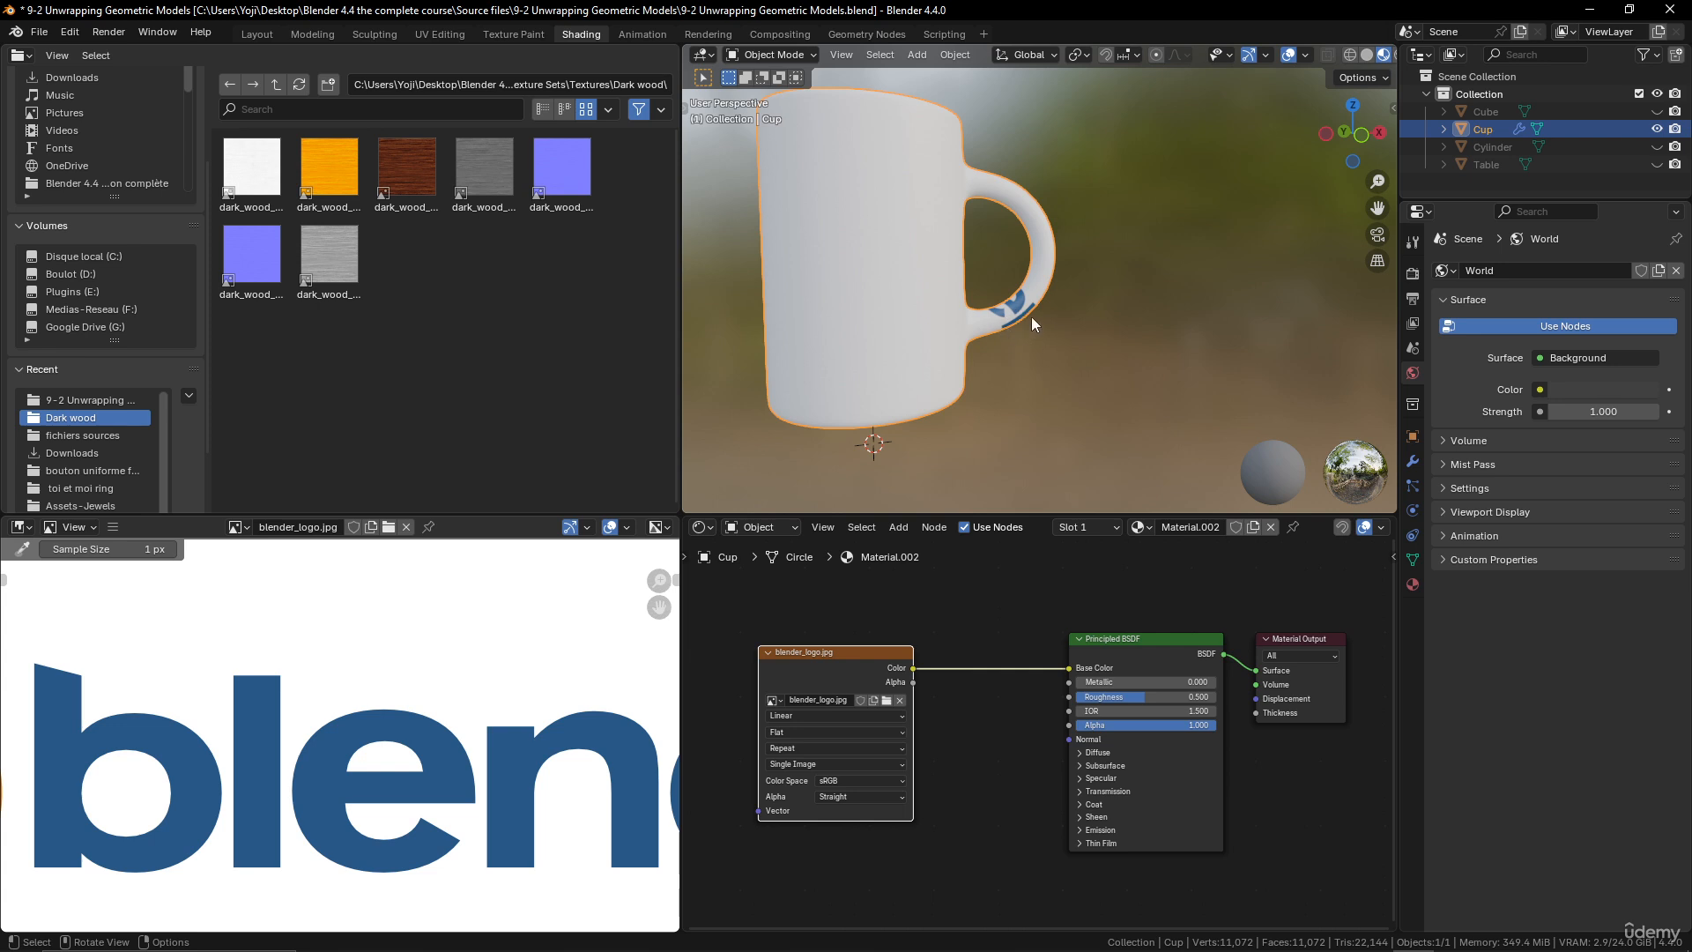
pyautogui.scroll(-4, 854, 289)
pyautogui.moveTo(867, 286); pyautogui.dragTo(1040, 288, button='middle')
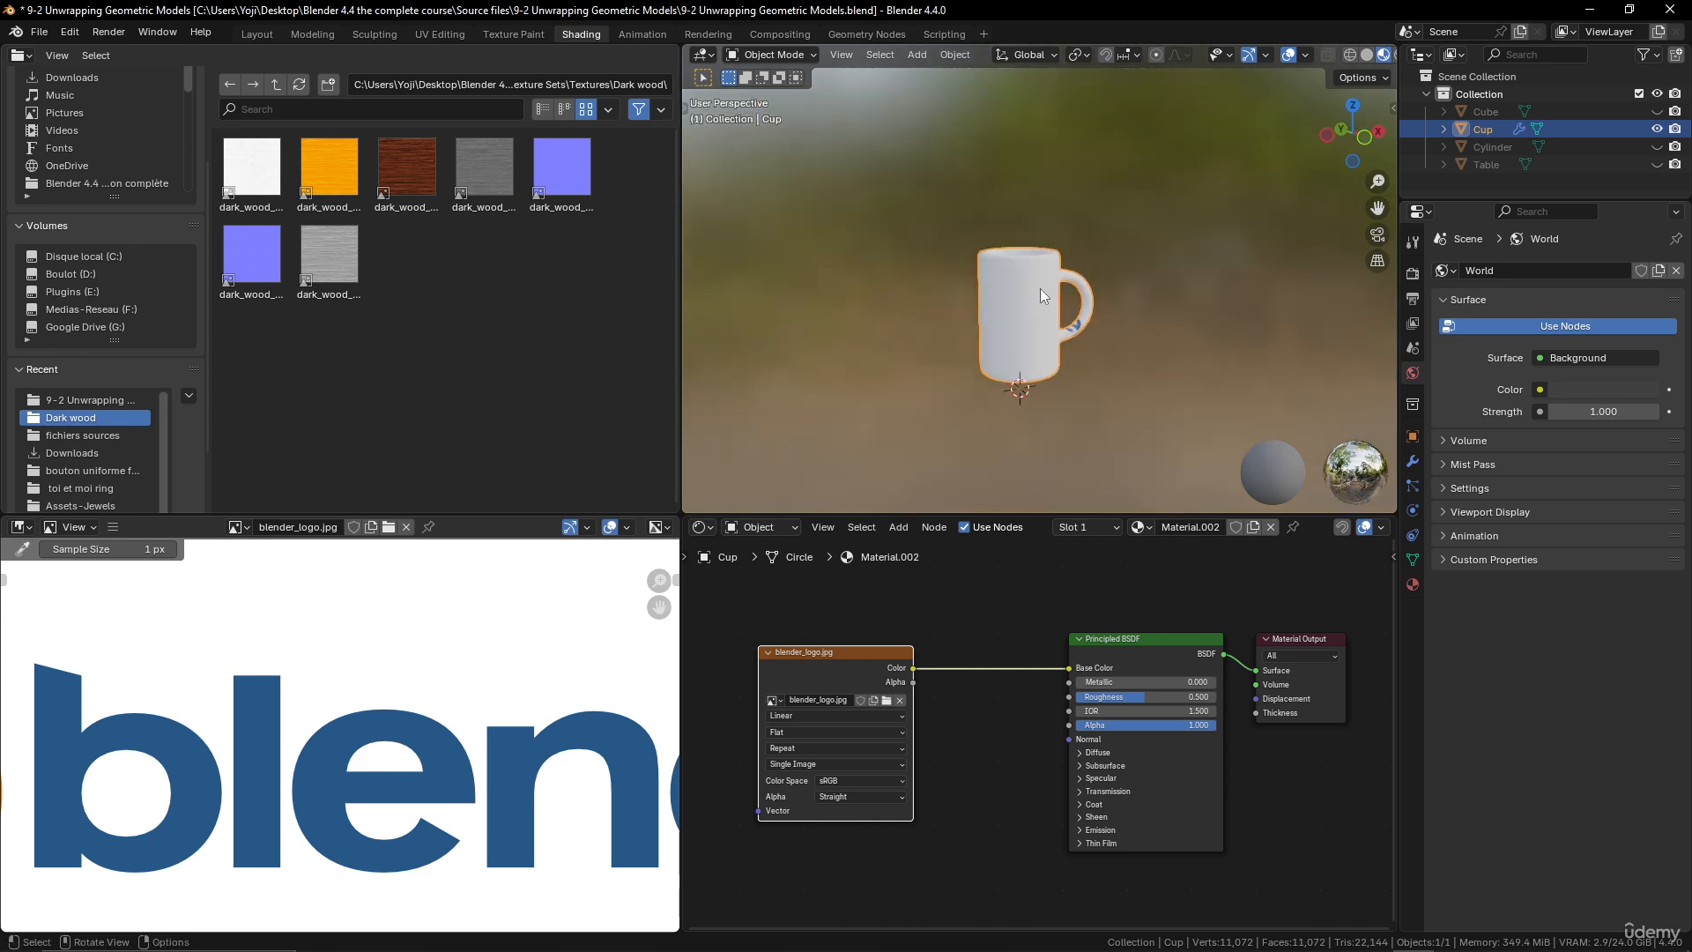
# - Return to the UV Editing workspace and display the cup in Material Preview shading so the logo texture shows
pyautogui.click(438, 35)
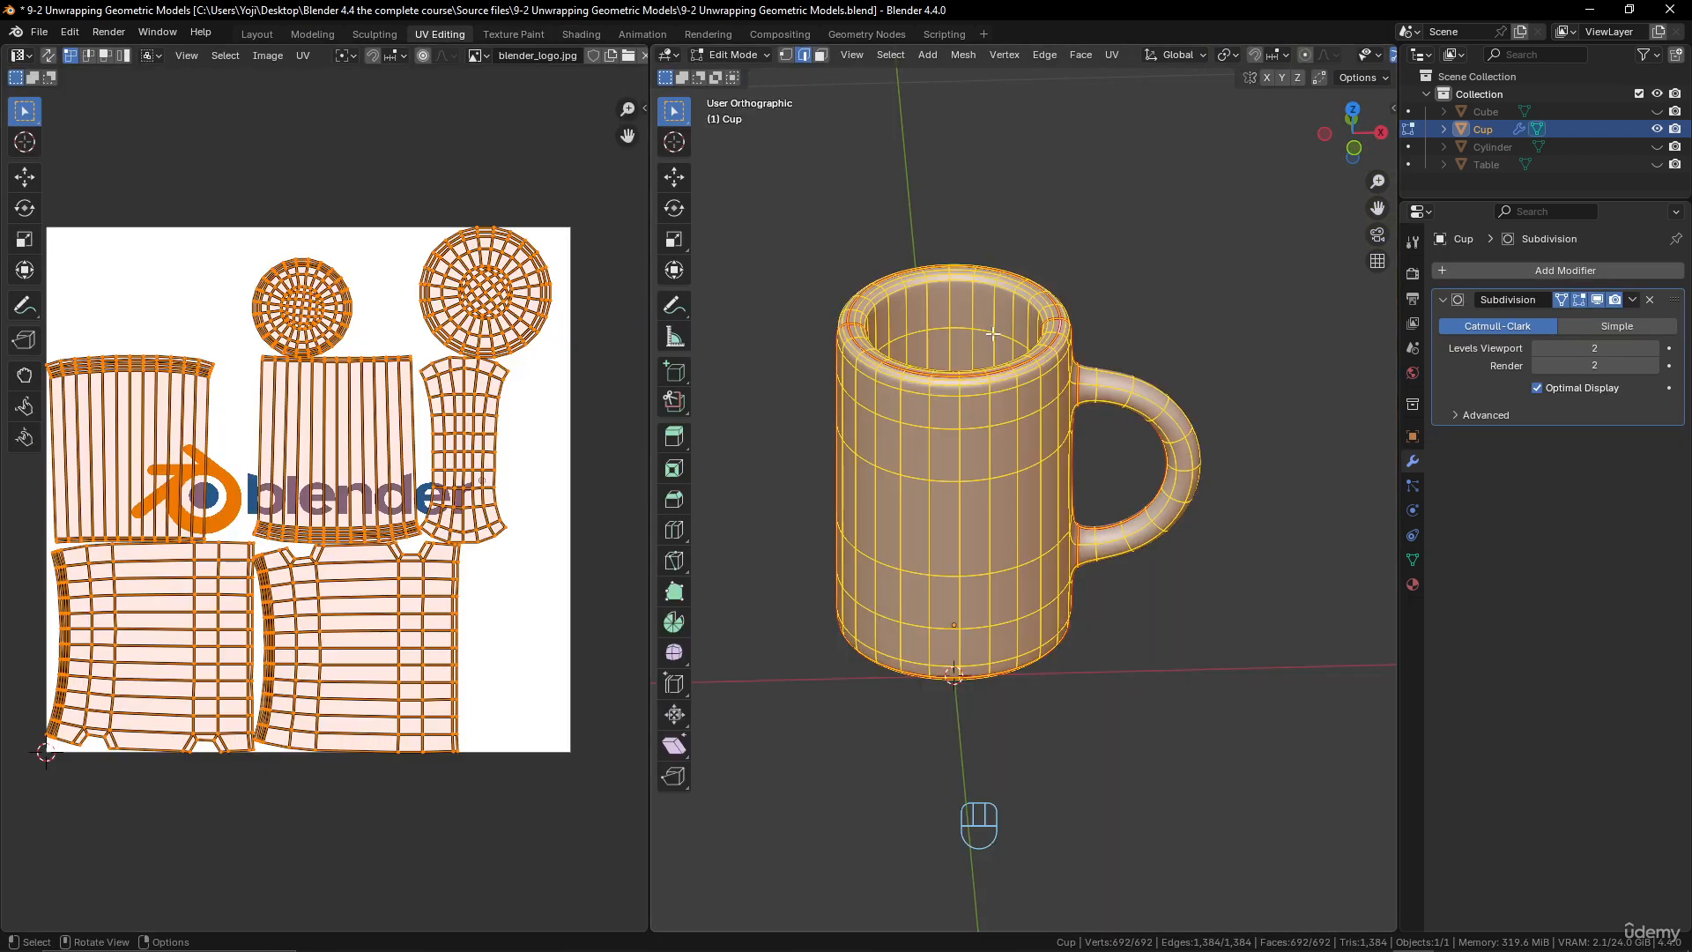
pyautogui.scroll(-3, 1034, 458)
pyautogui.scroll(3, 1029, 456)
pyautogui.moveTo(1021, 453)
pyautogui.mouseDown(button='middle')
pyautogui.moveTo(1091, 412)
pyautogui.moveTo(1186, 396)
pyautogui.moveTo(1115, 402)
pyautogui.mouseUp(button='middle')
pyautogui.moveTo(1339, 59); pyautogui.dragTo(1036, 61, button='middle')
pyautogui.click(1349, 54)
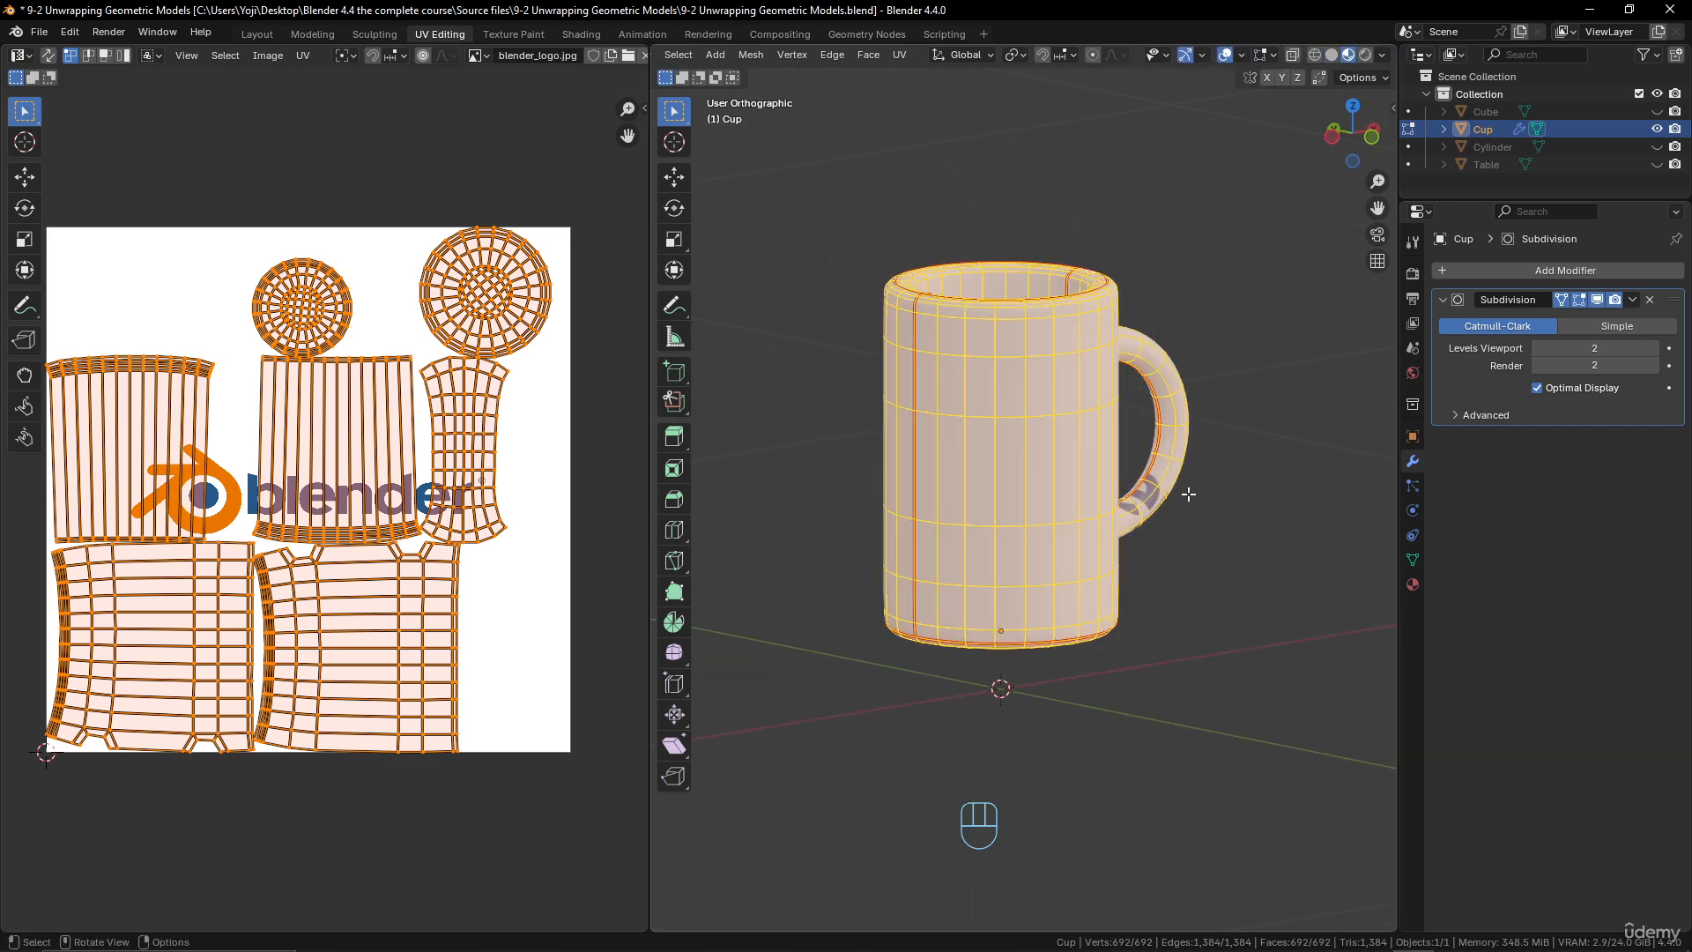
pyautogui.moveTo(1039, 387)
pyautogui.mouseDown(button='middle')
pyautogui.moveTo(970, 382)
pyautogui.moveTo(937, 406)
pyautogui.mouseUp(button='middle')
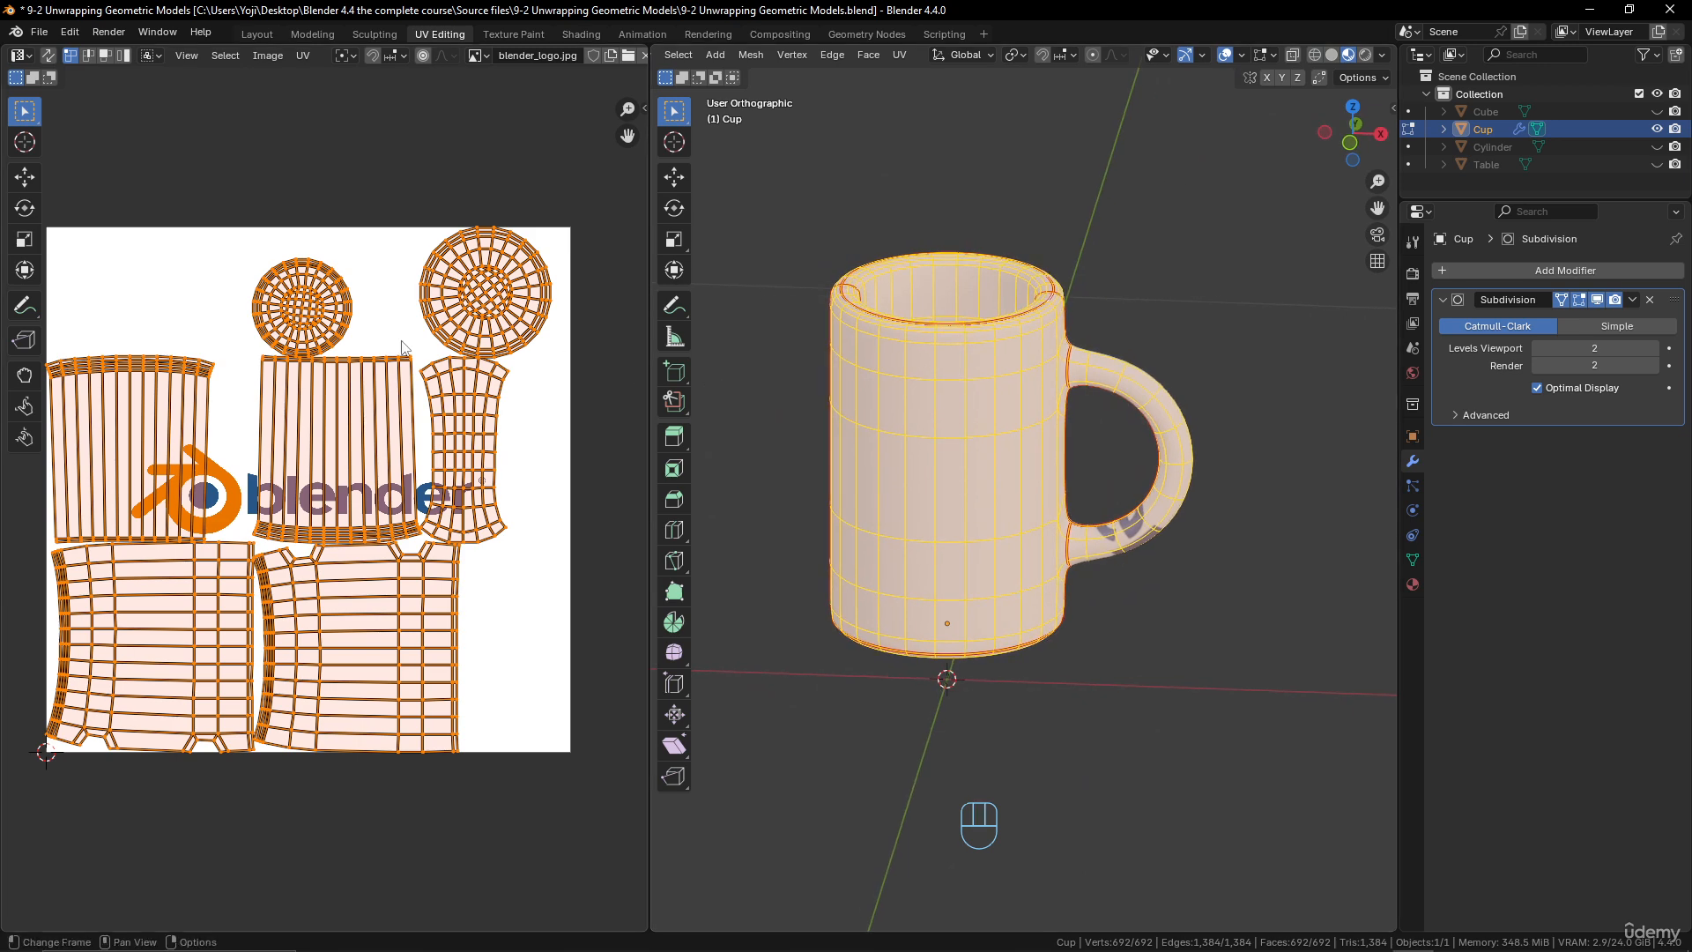
# - Scale the inner-wall UV island overlapping the logo lettering to about 0.67 and move it to the blank area above the other inner-wall island
pyautogui.click(343, 364)
pyautogui.press('l')
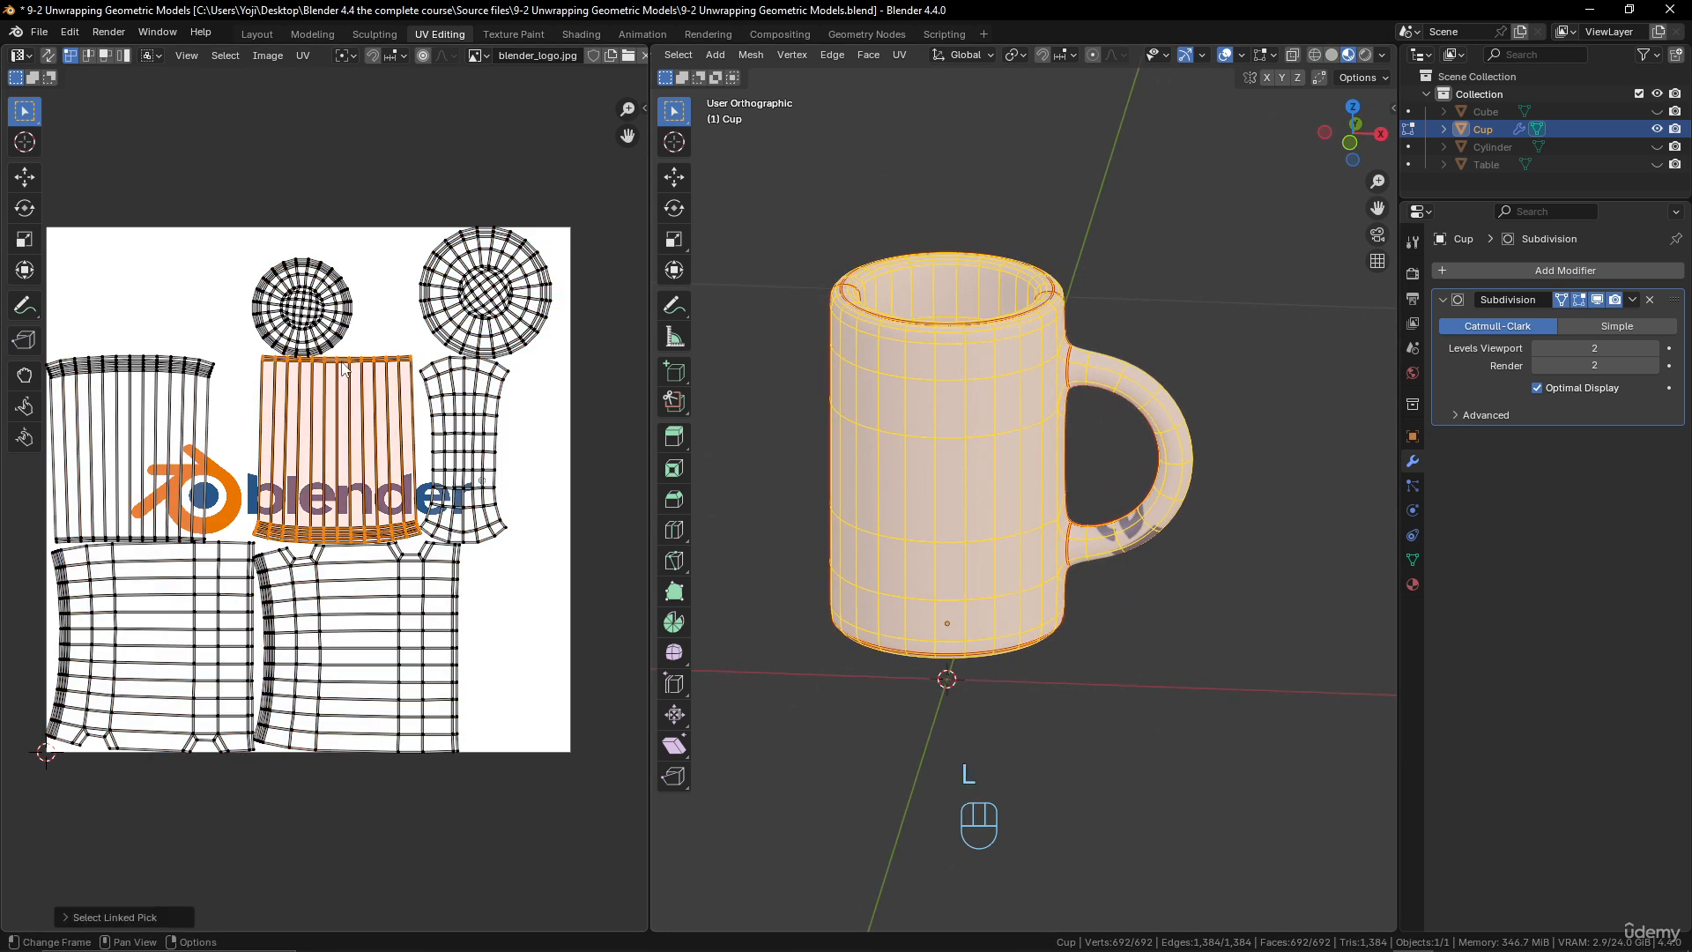
pyautogui.press('s')
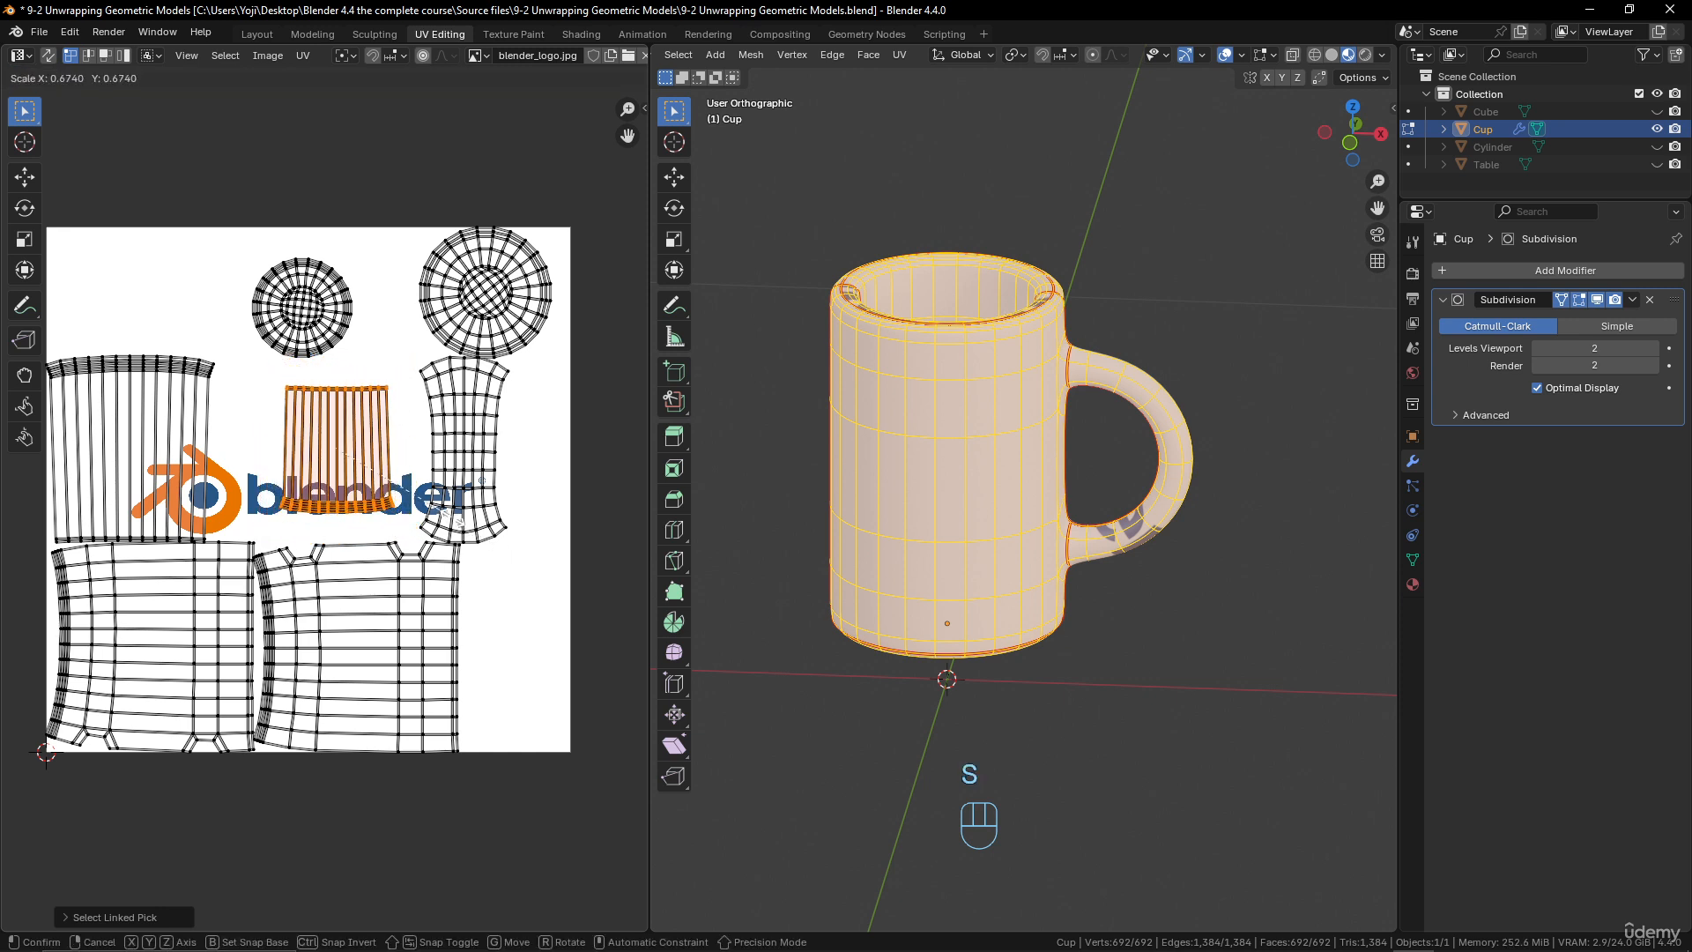
pyautogui.click(445, 521)
pyautogui.press('g')
pyautogui.click(224, 385)
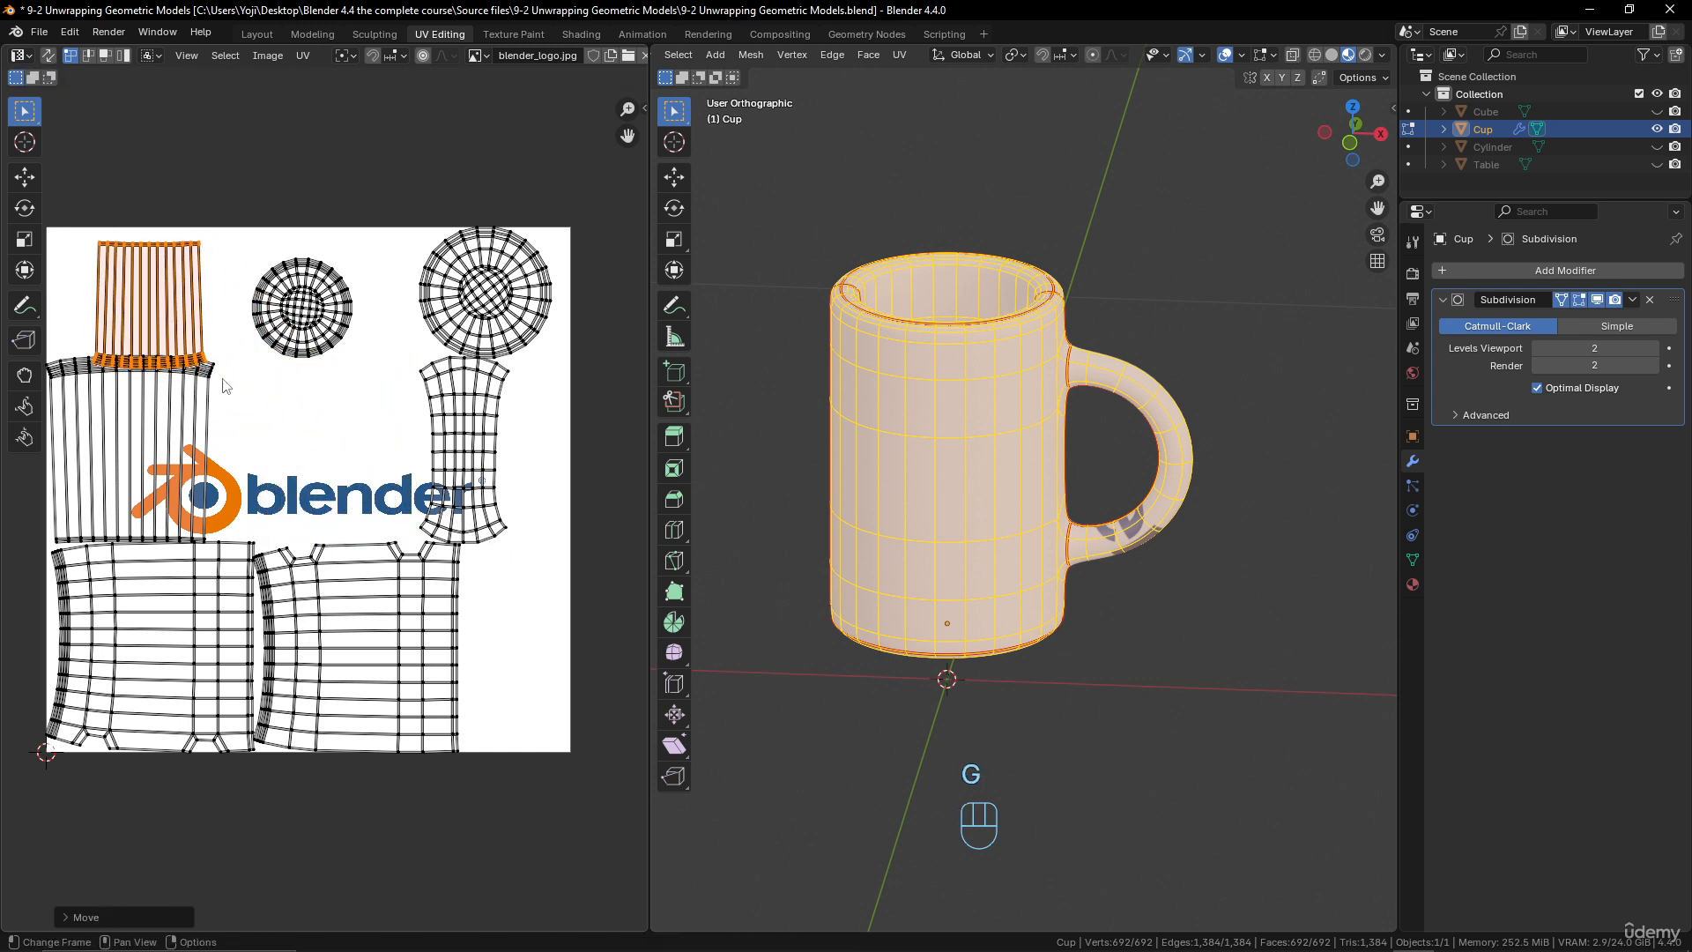
pyautogui.click(214, 380)
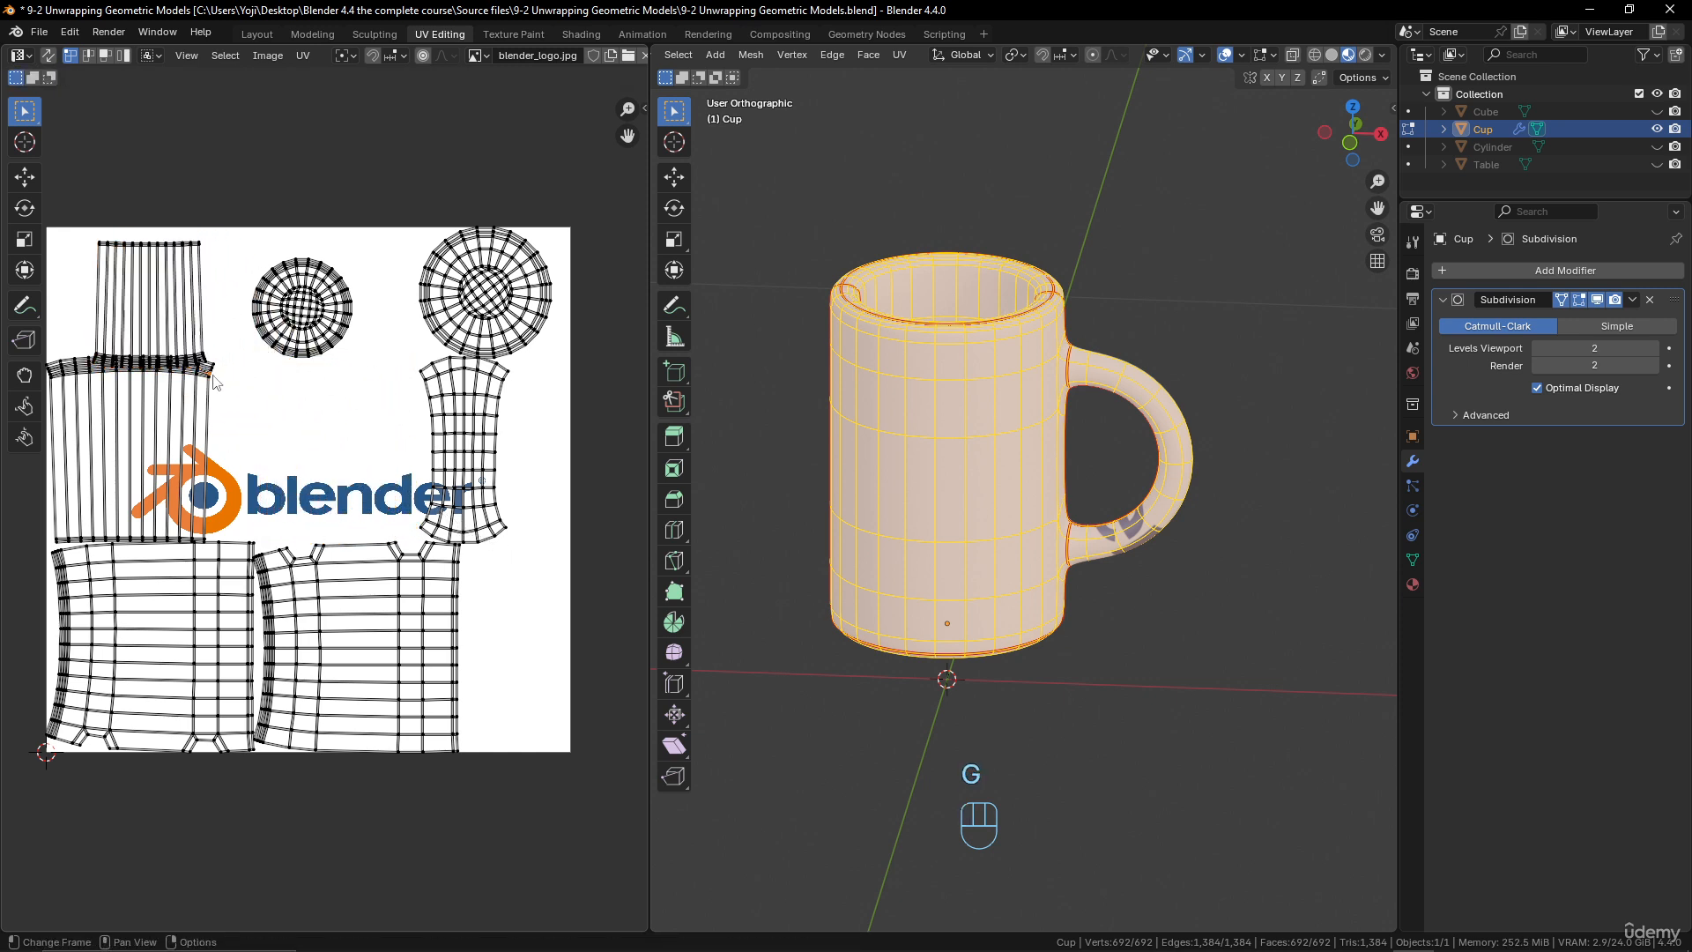
pyautogui.press('s')
pyautogui.rightClick(392, 401)
pyautogui.press('l')
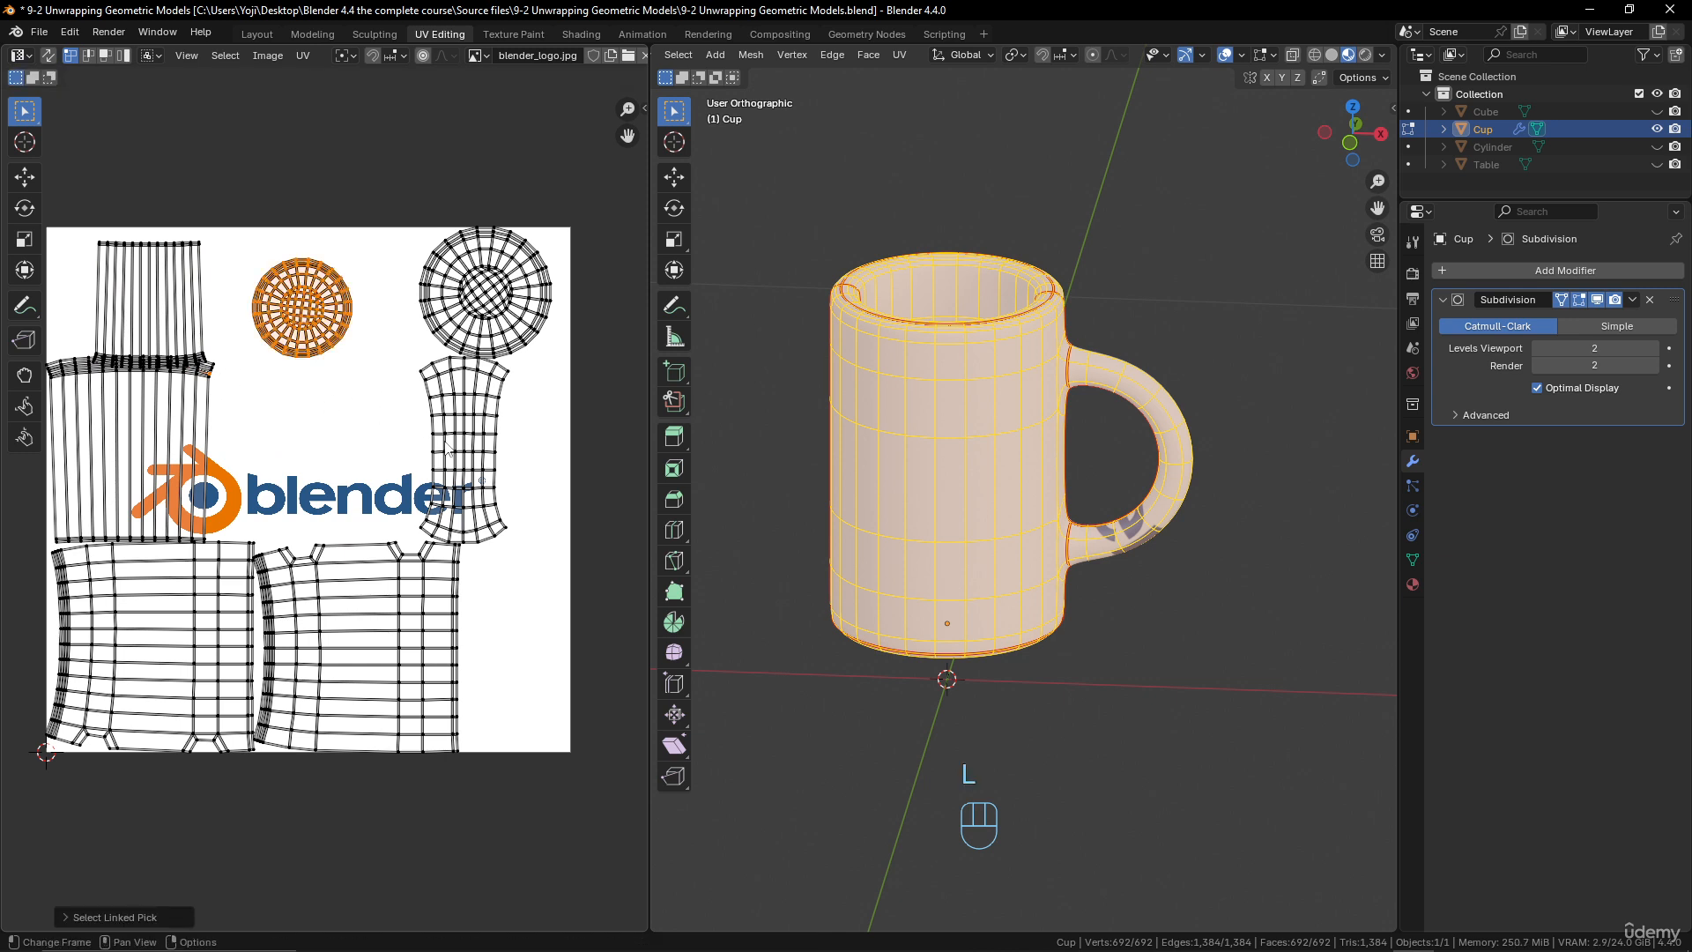
# - Scale the handle-strip UV island overlapping the logo to about 0.51 and move it between the two round islands
pyautogui.click(503, 529)
pyautogui.press('l')
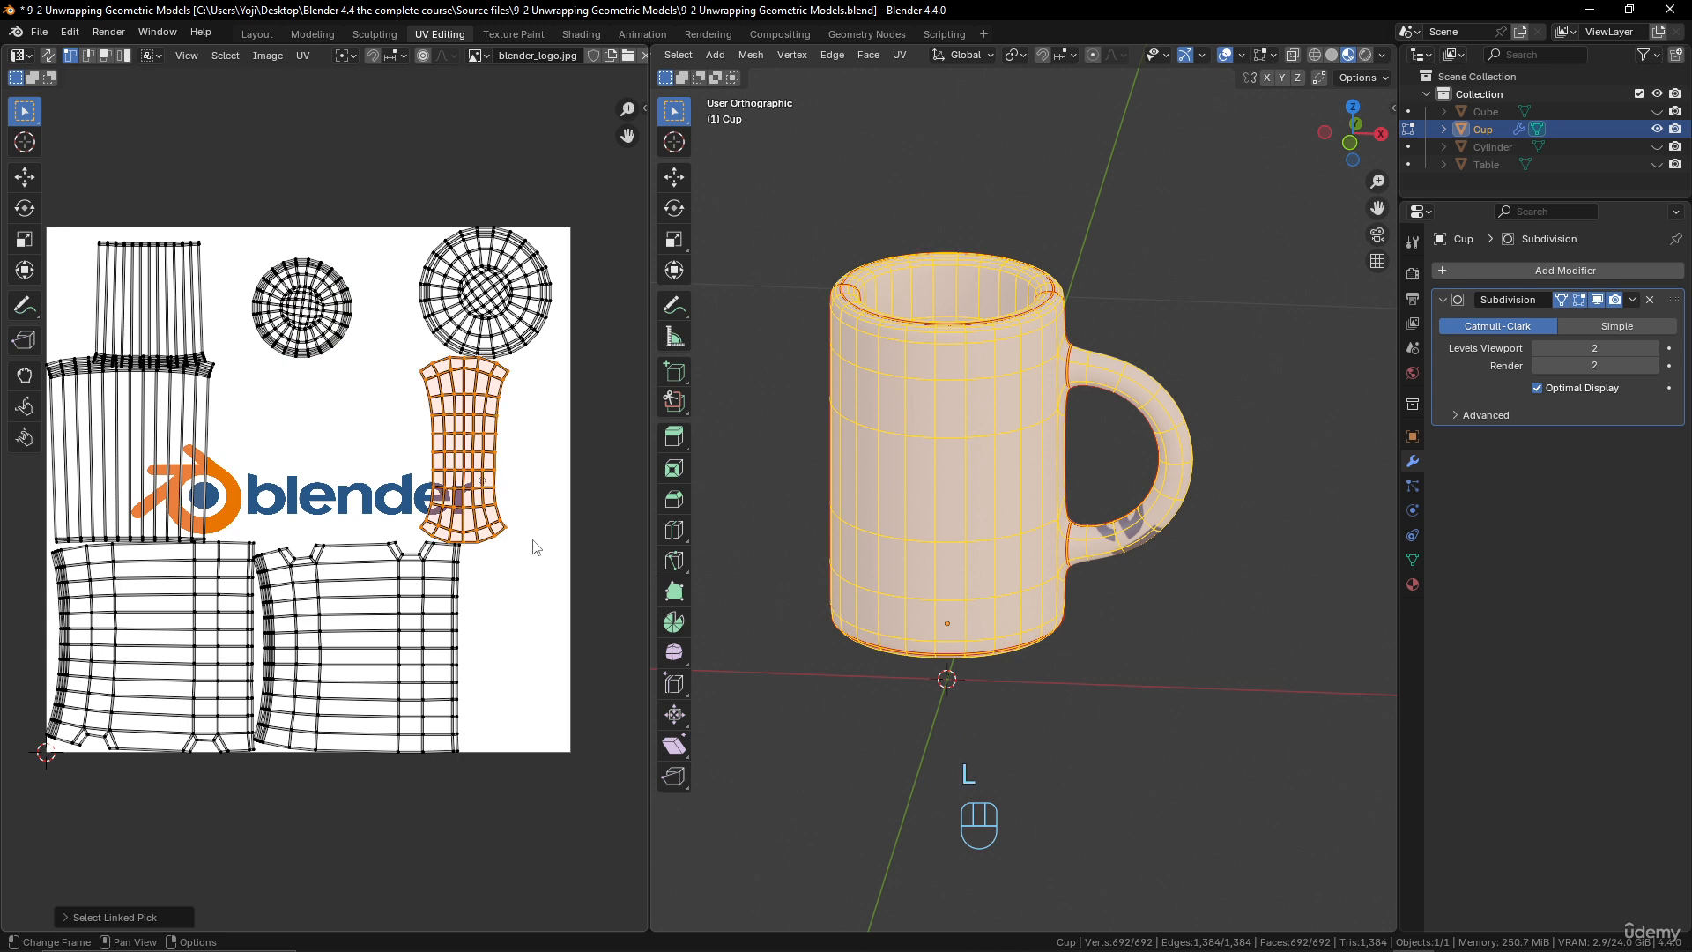
pyautogui.press('s')
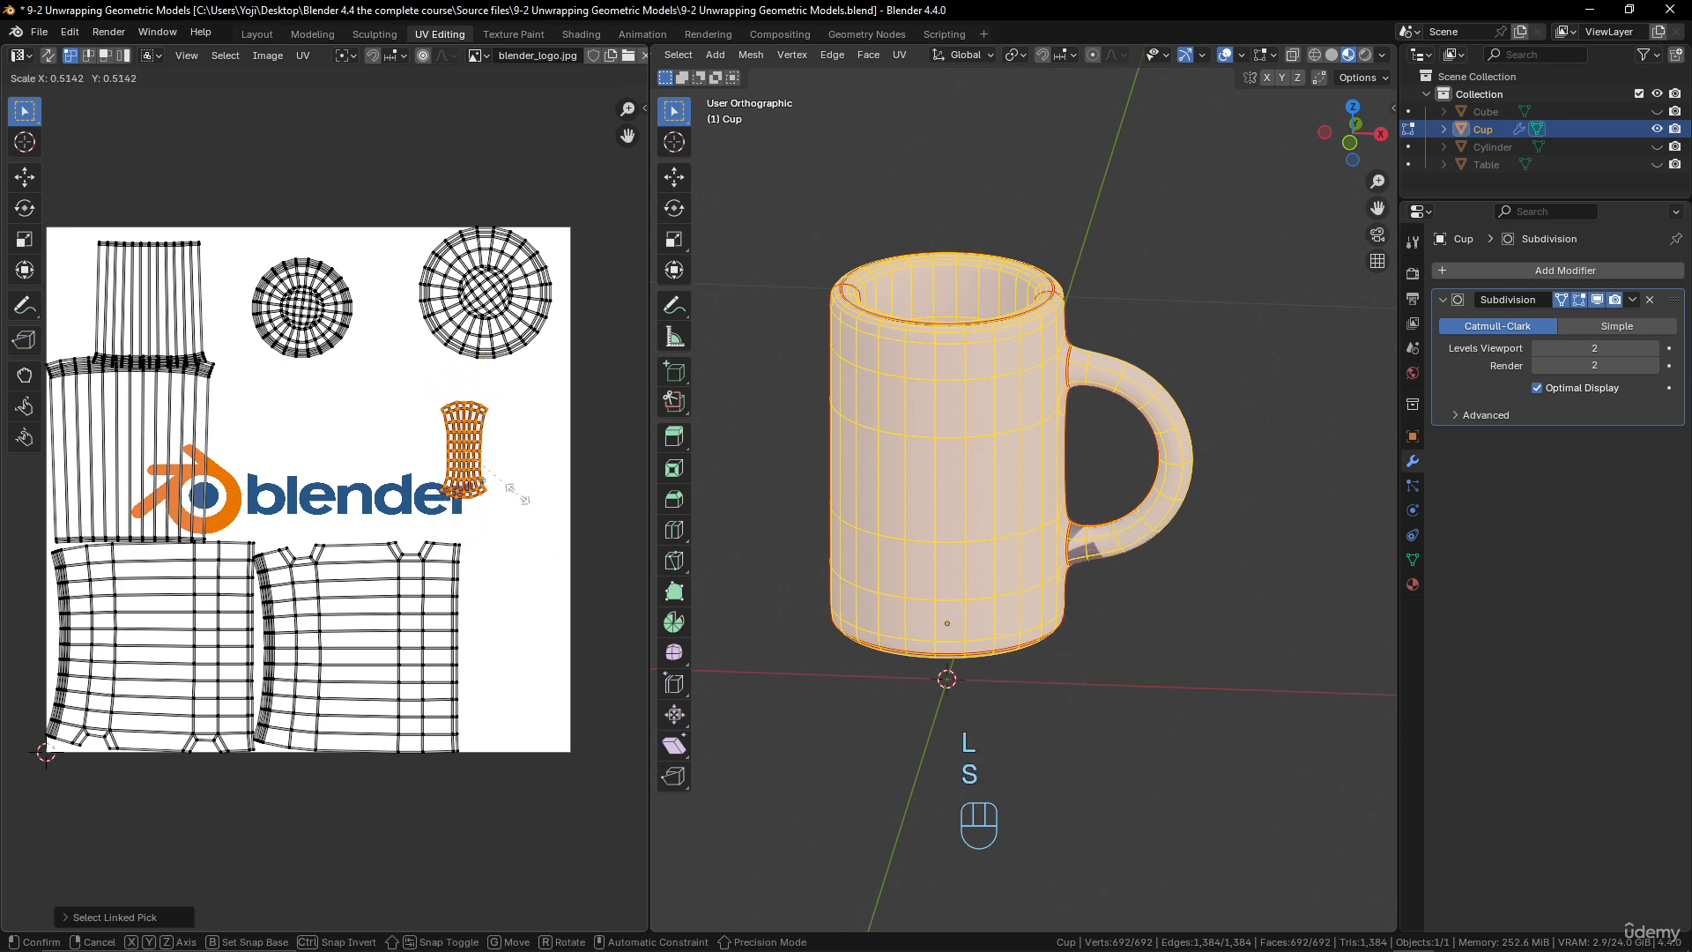
pyautogui.click(512, 485)
pyautogui.press('g')
pyautogui.click(427, 346)
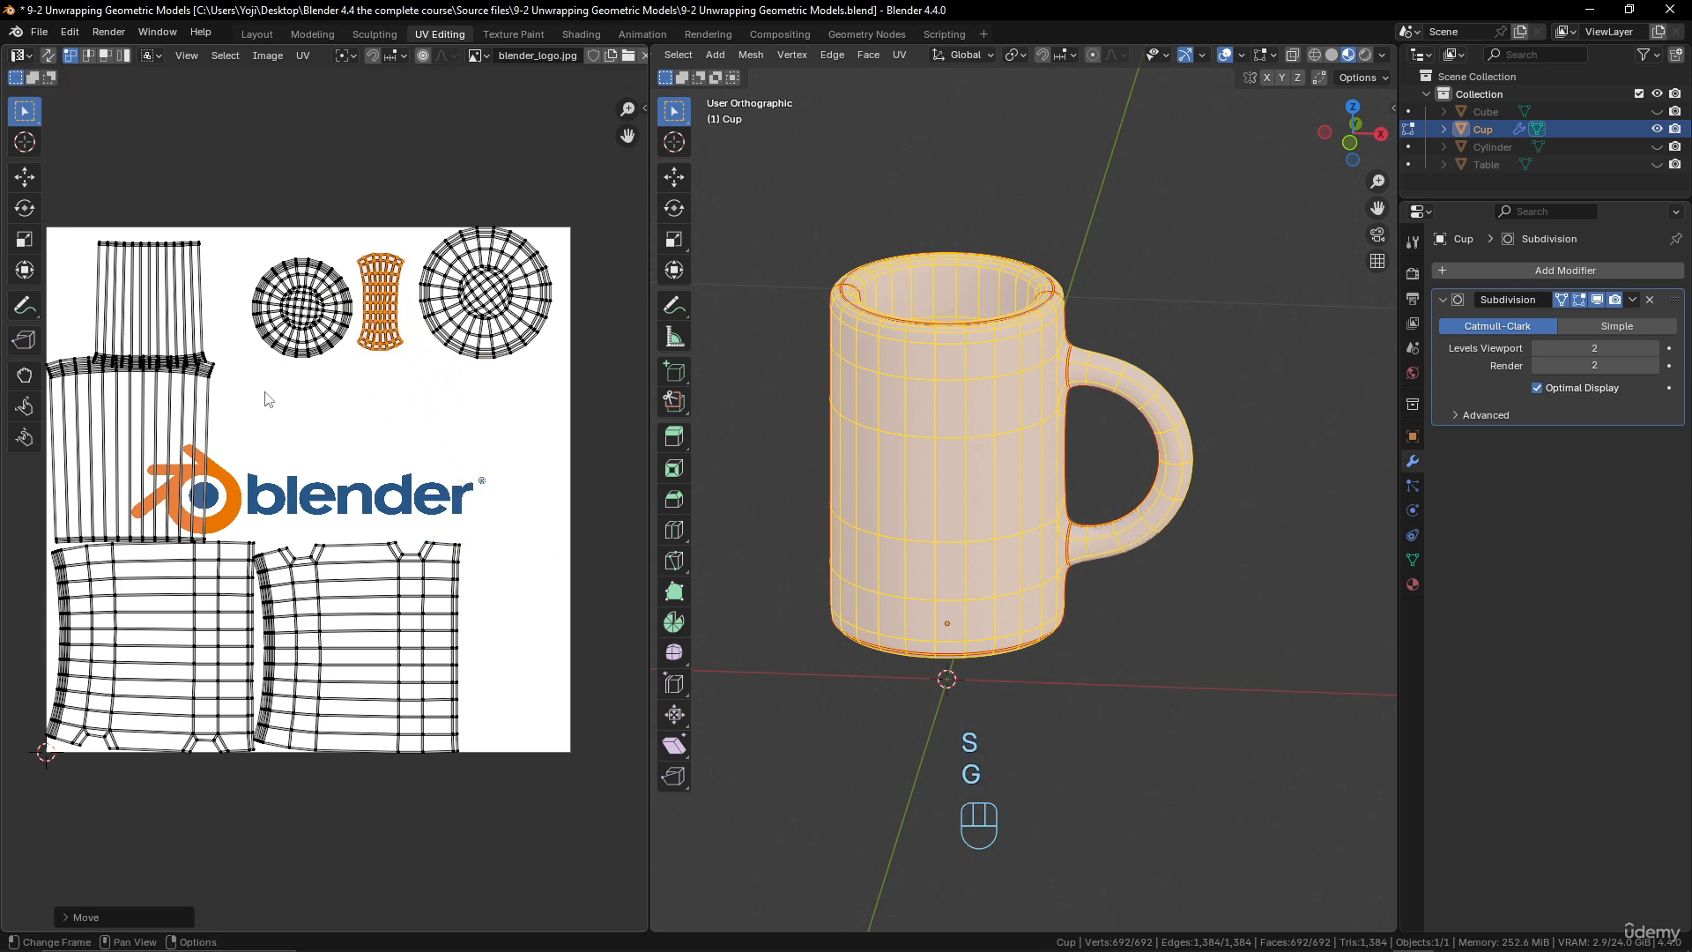
# - Scale the inner-wall UV island covering the logo's emblem to about 0.48 and move it to the blank area beneath the larger round island
pyautogui.click(212, 388)
pyautogui.press('l')
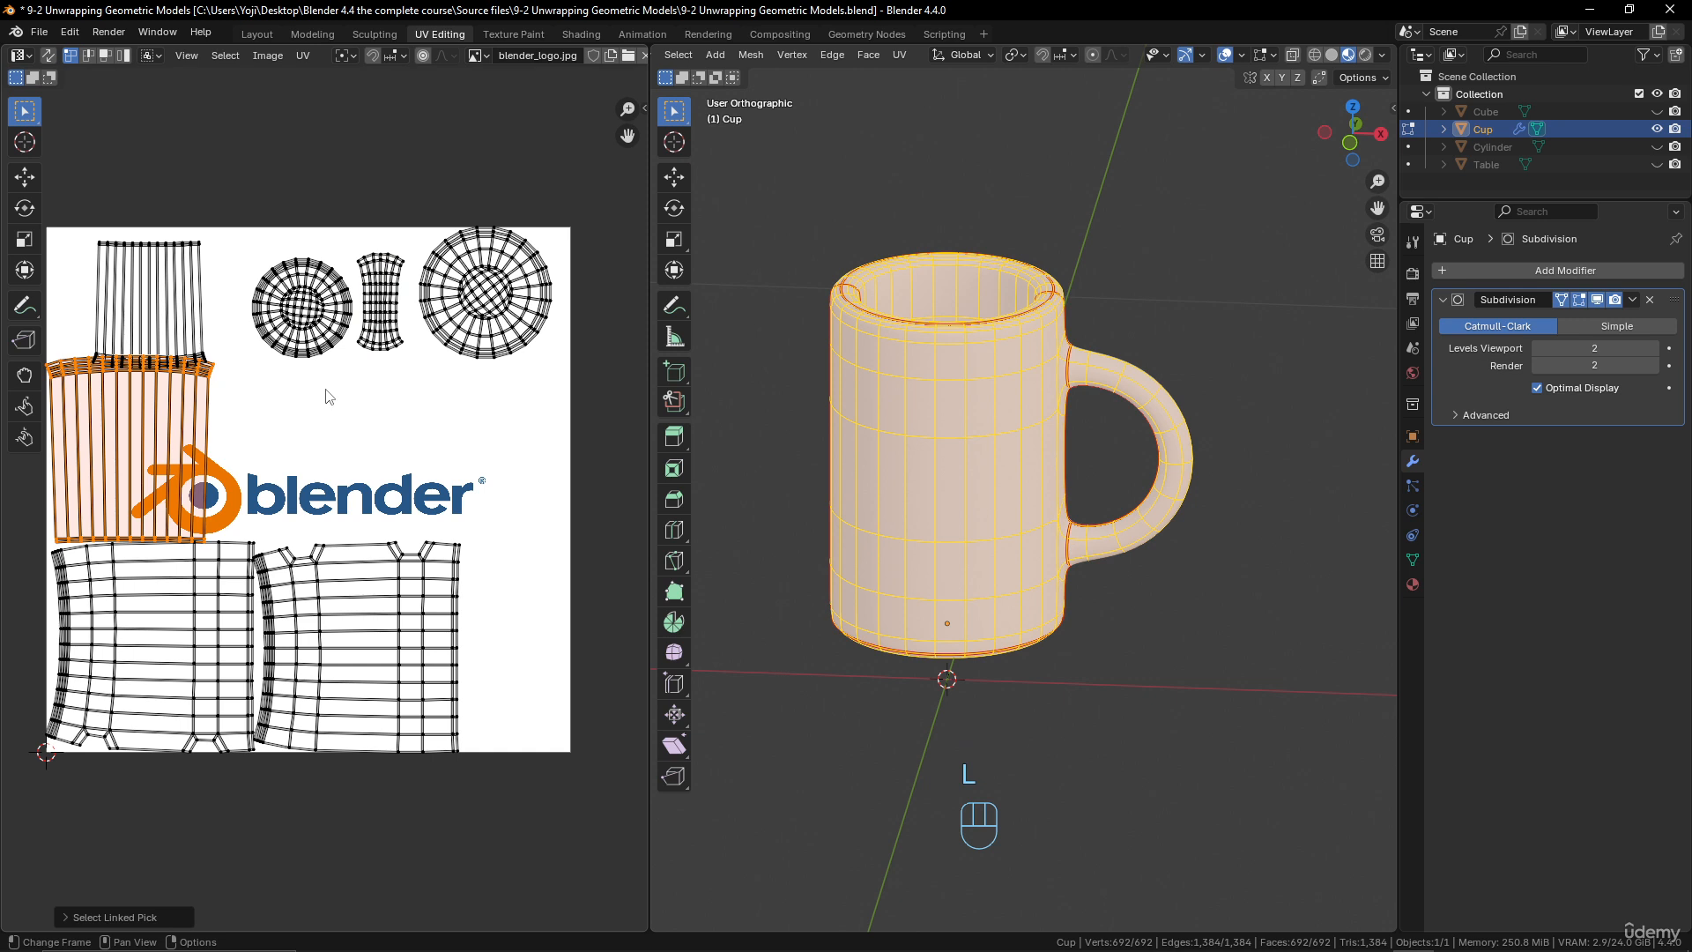
pyautogui.press('s')
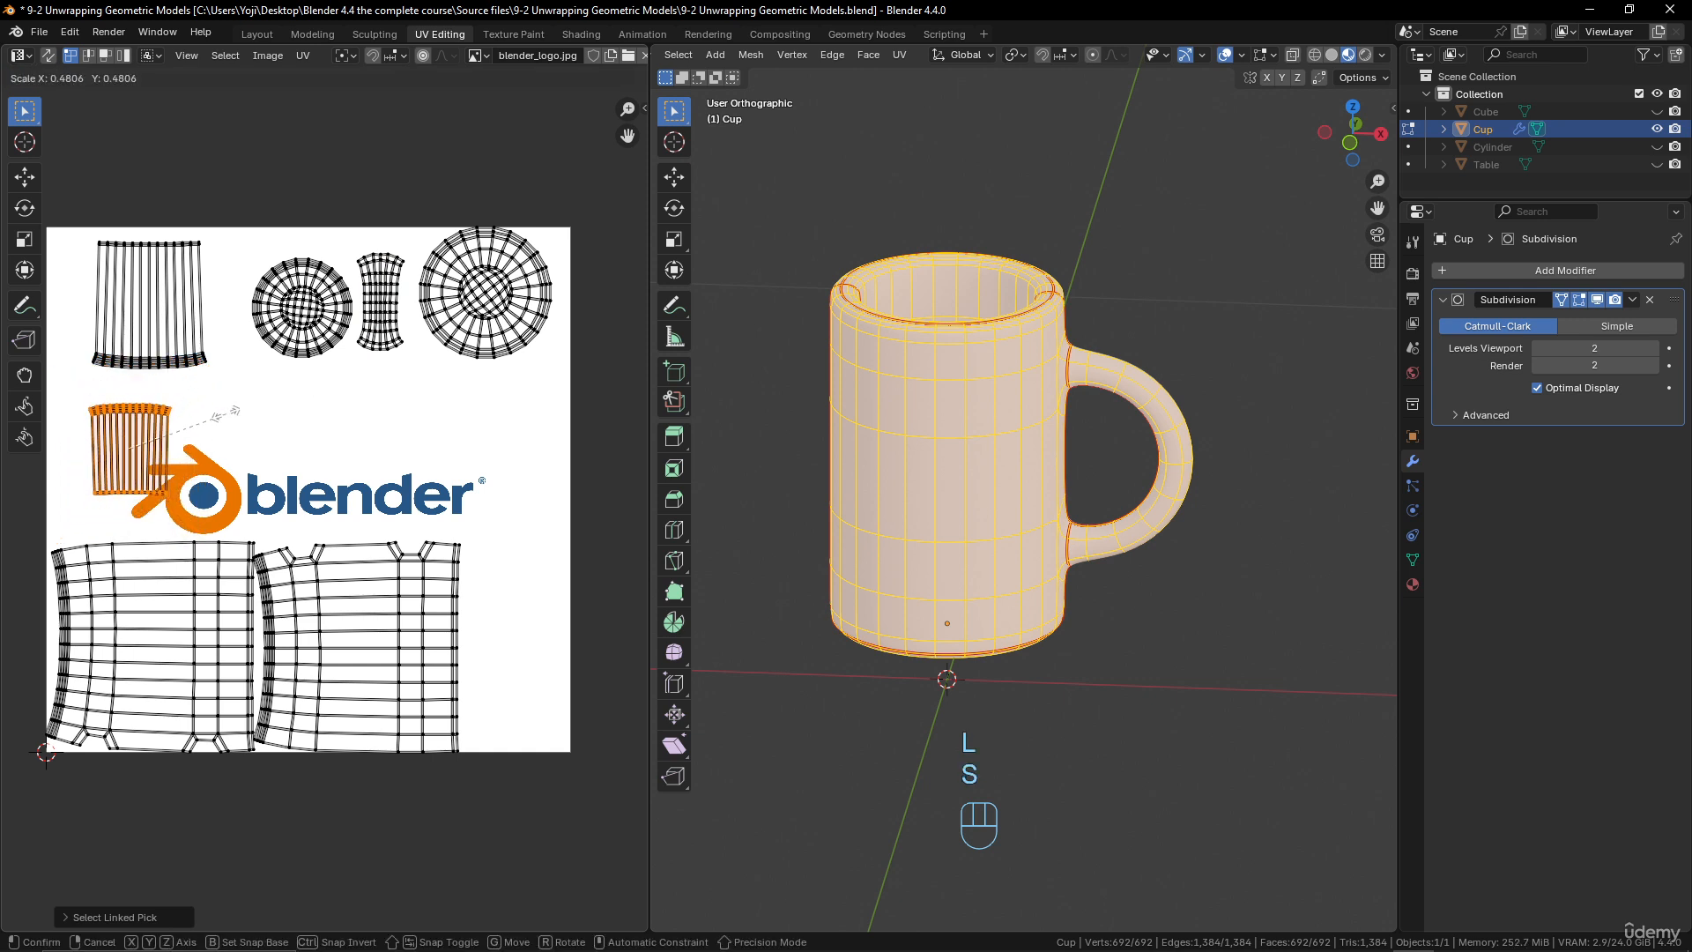
pyautogui.click(224, 416)
pyautogui.press('g')
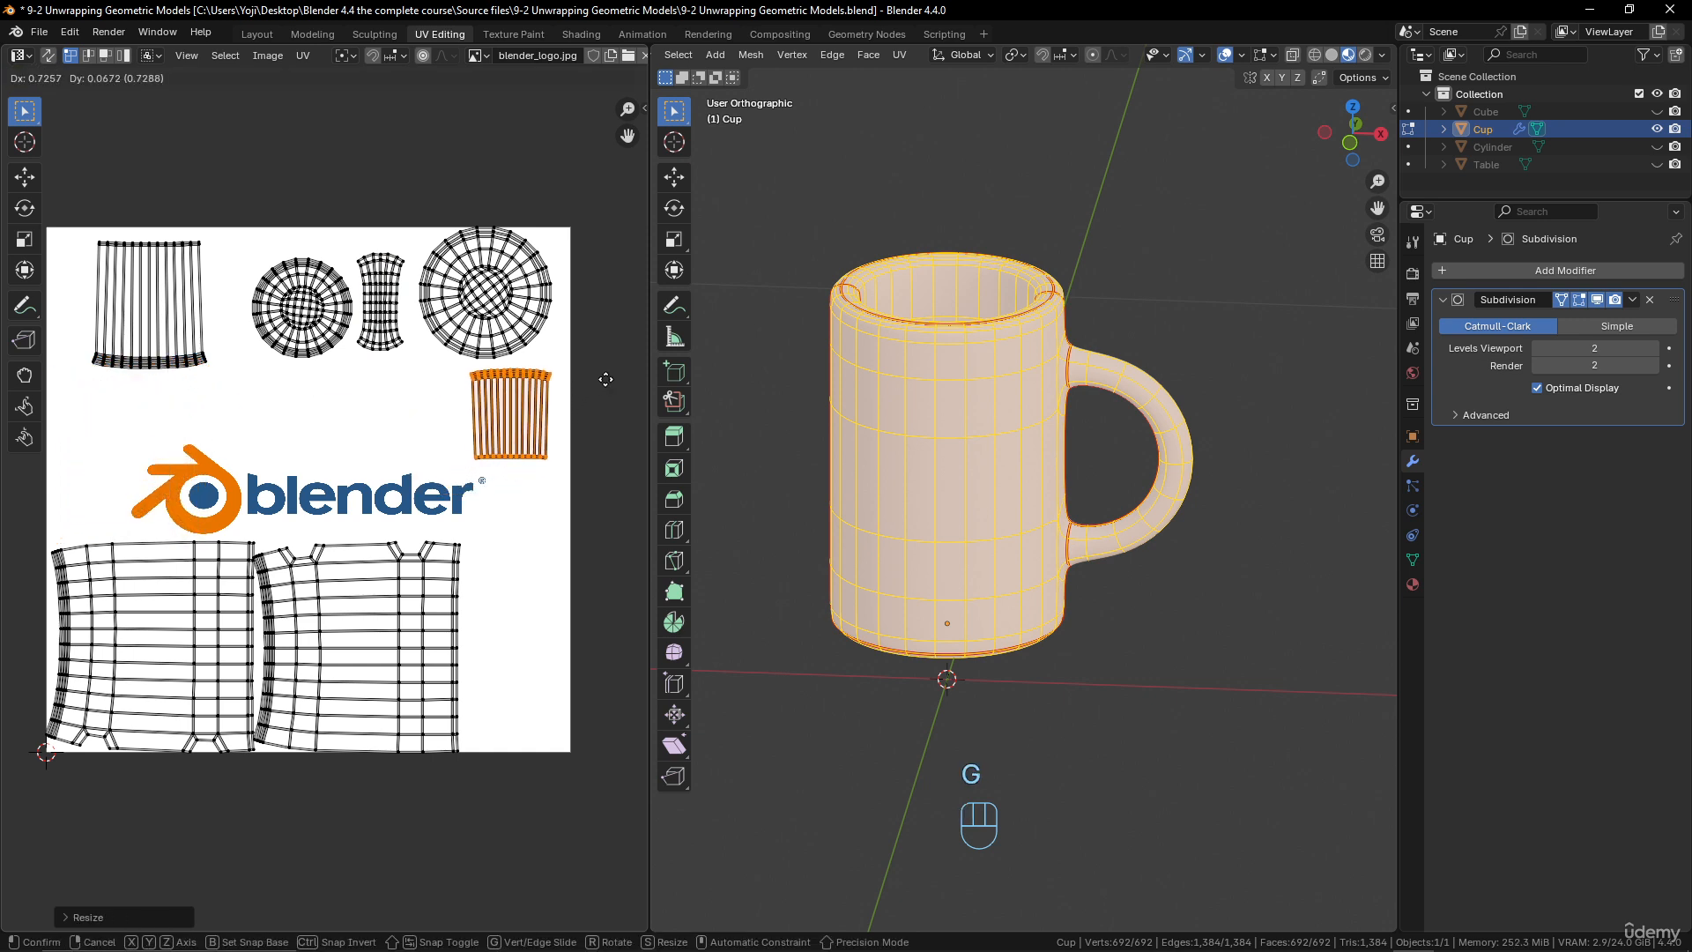
pyautogui.click(609, 377)
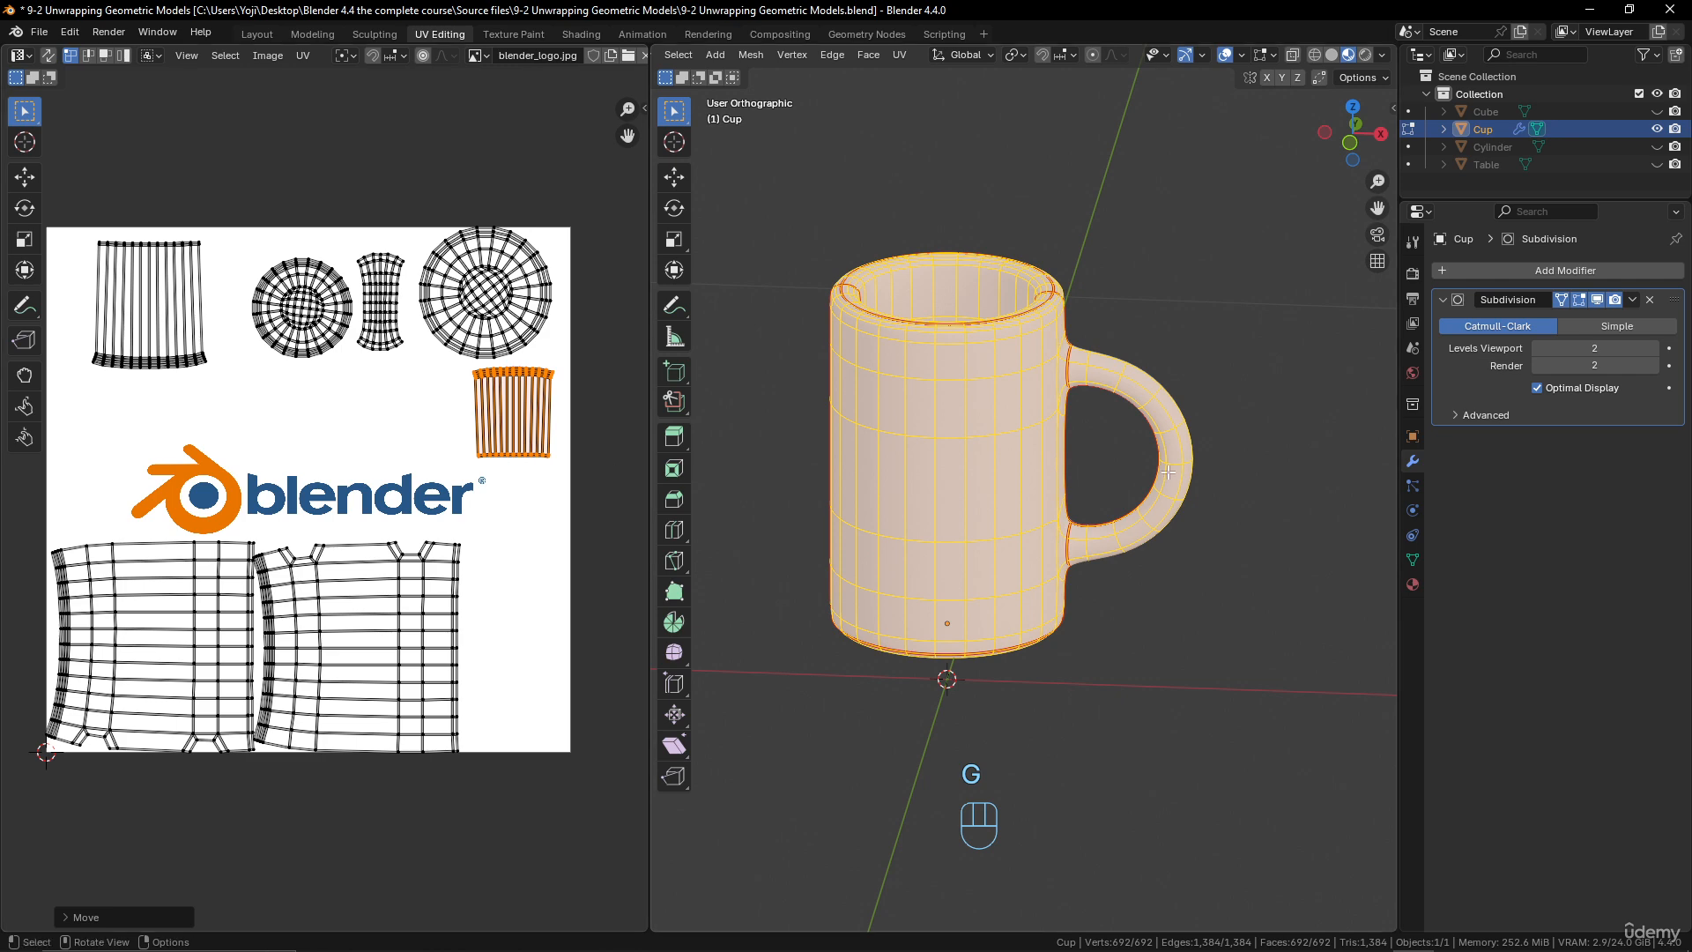
# - Scale the outer-wall UV island below the logo lettering to about 1.83, move it over the logo, and enlarge it by about 1.11
pyautogui.moveTo(969, 432); pyautogui.dragTo(1089, 504, button='middle')
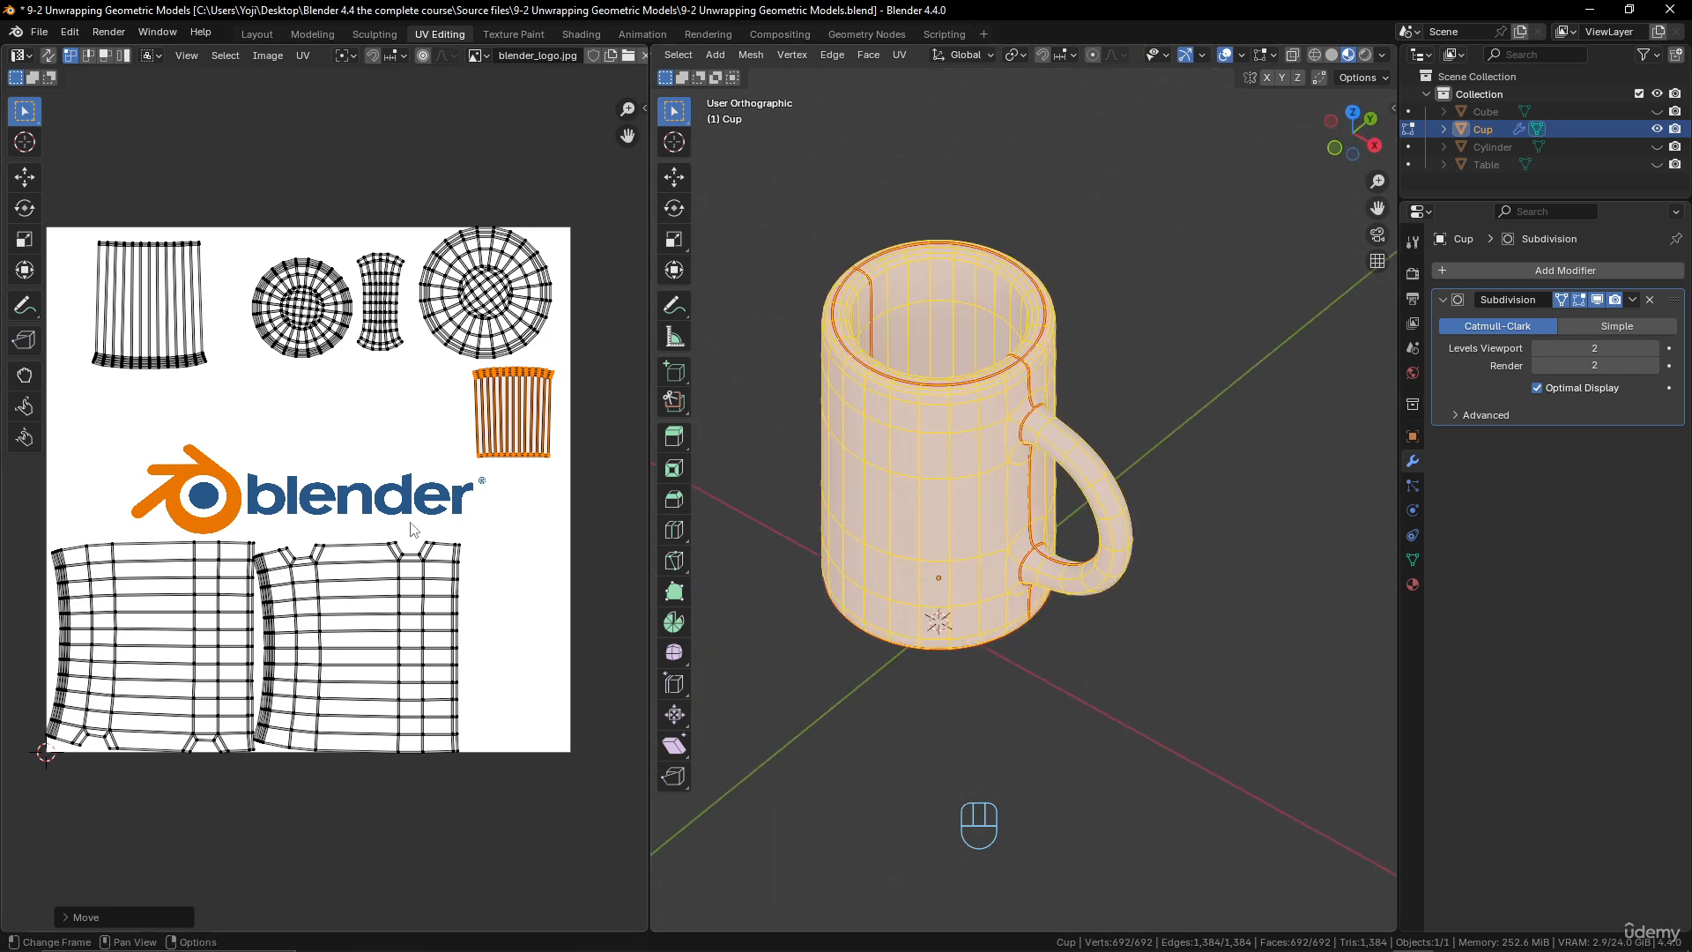
pyautogui.click(459, 551)
pyautogui.press('l')
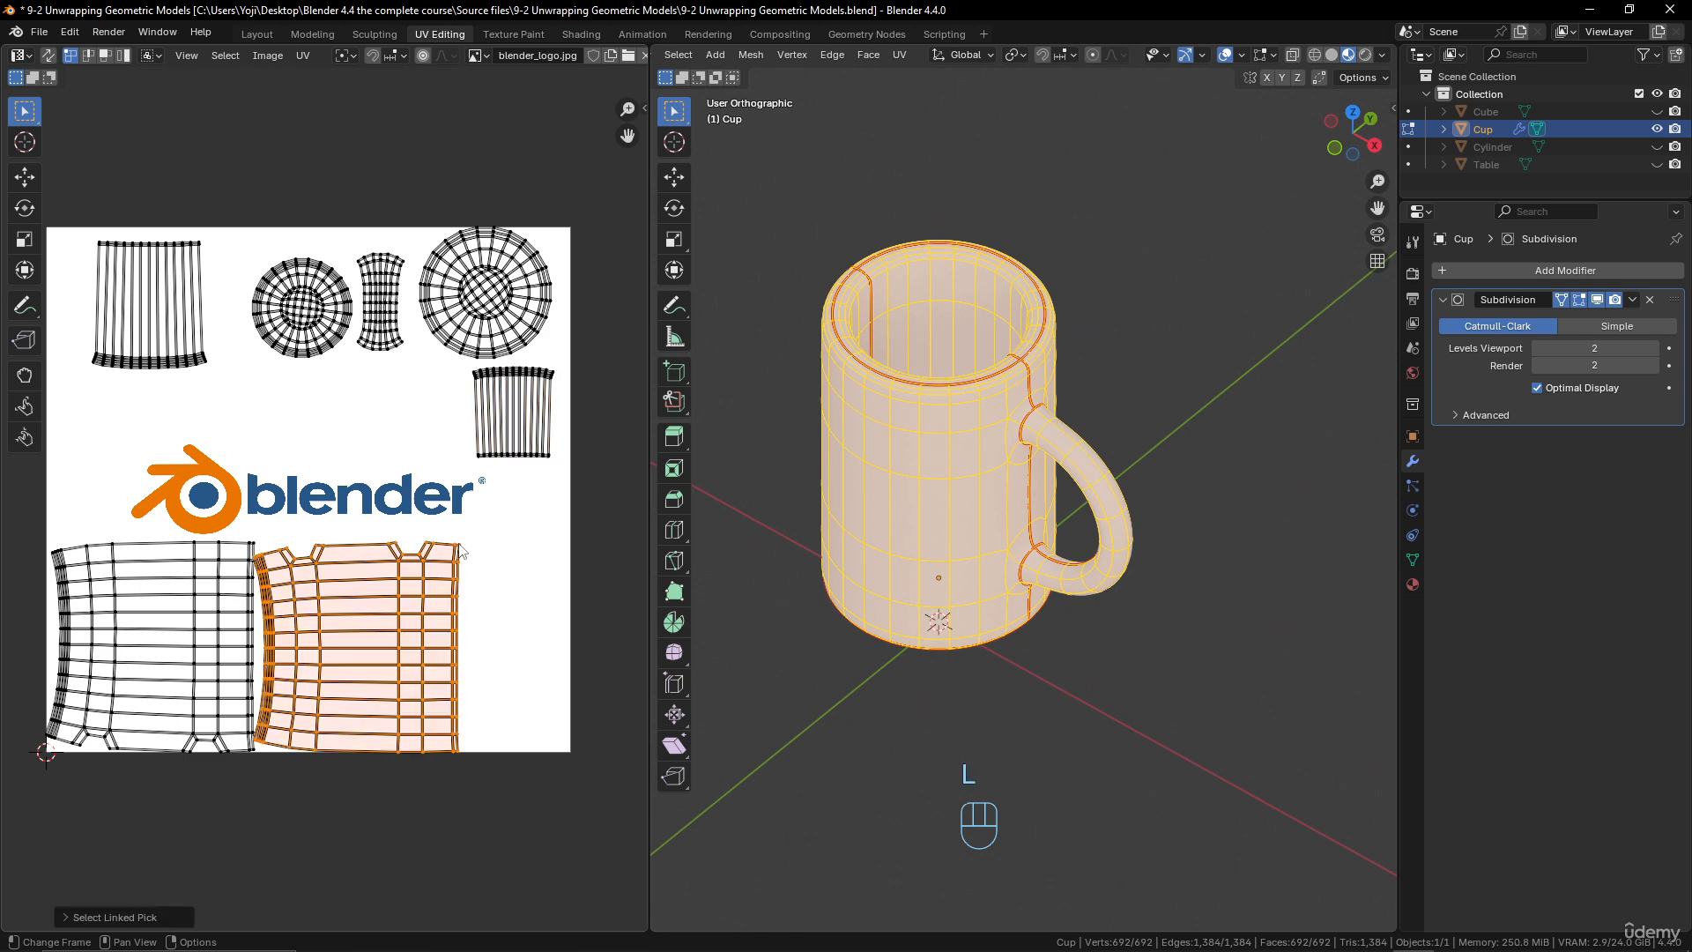
pyautogui.press('s')
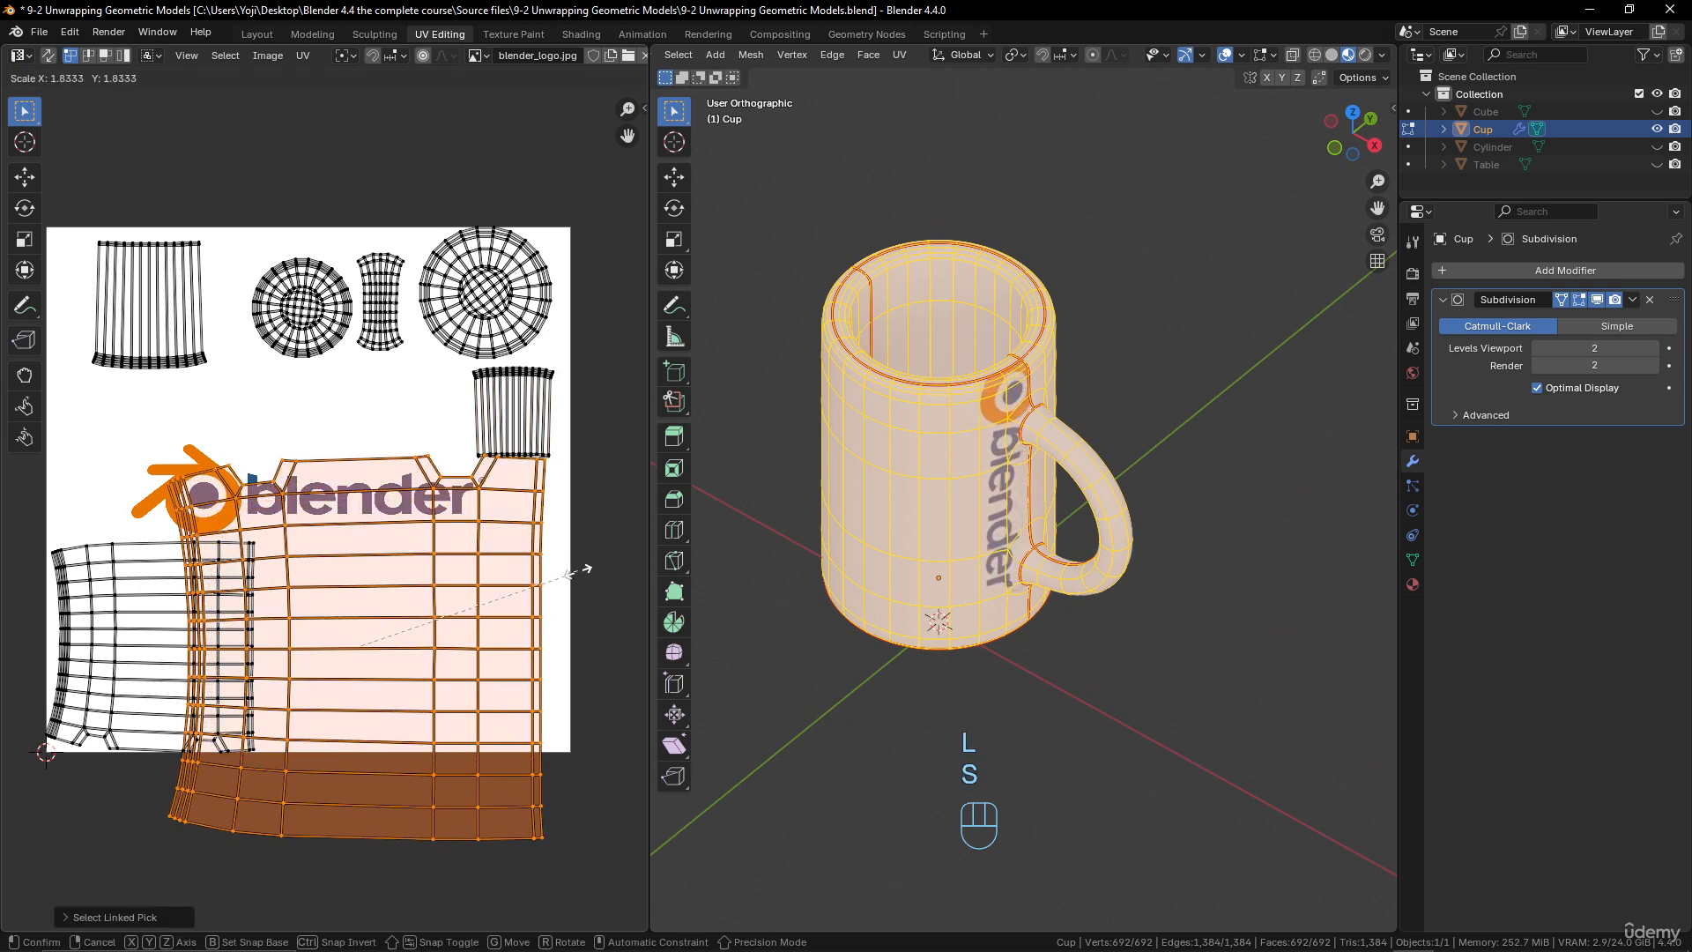
pyautogui.click(572, 568)
pyautogui.press('g')
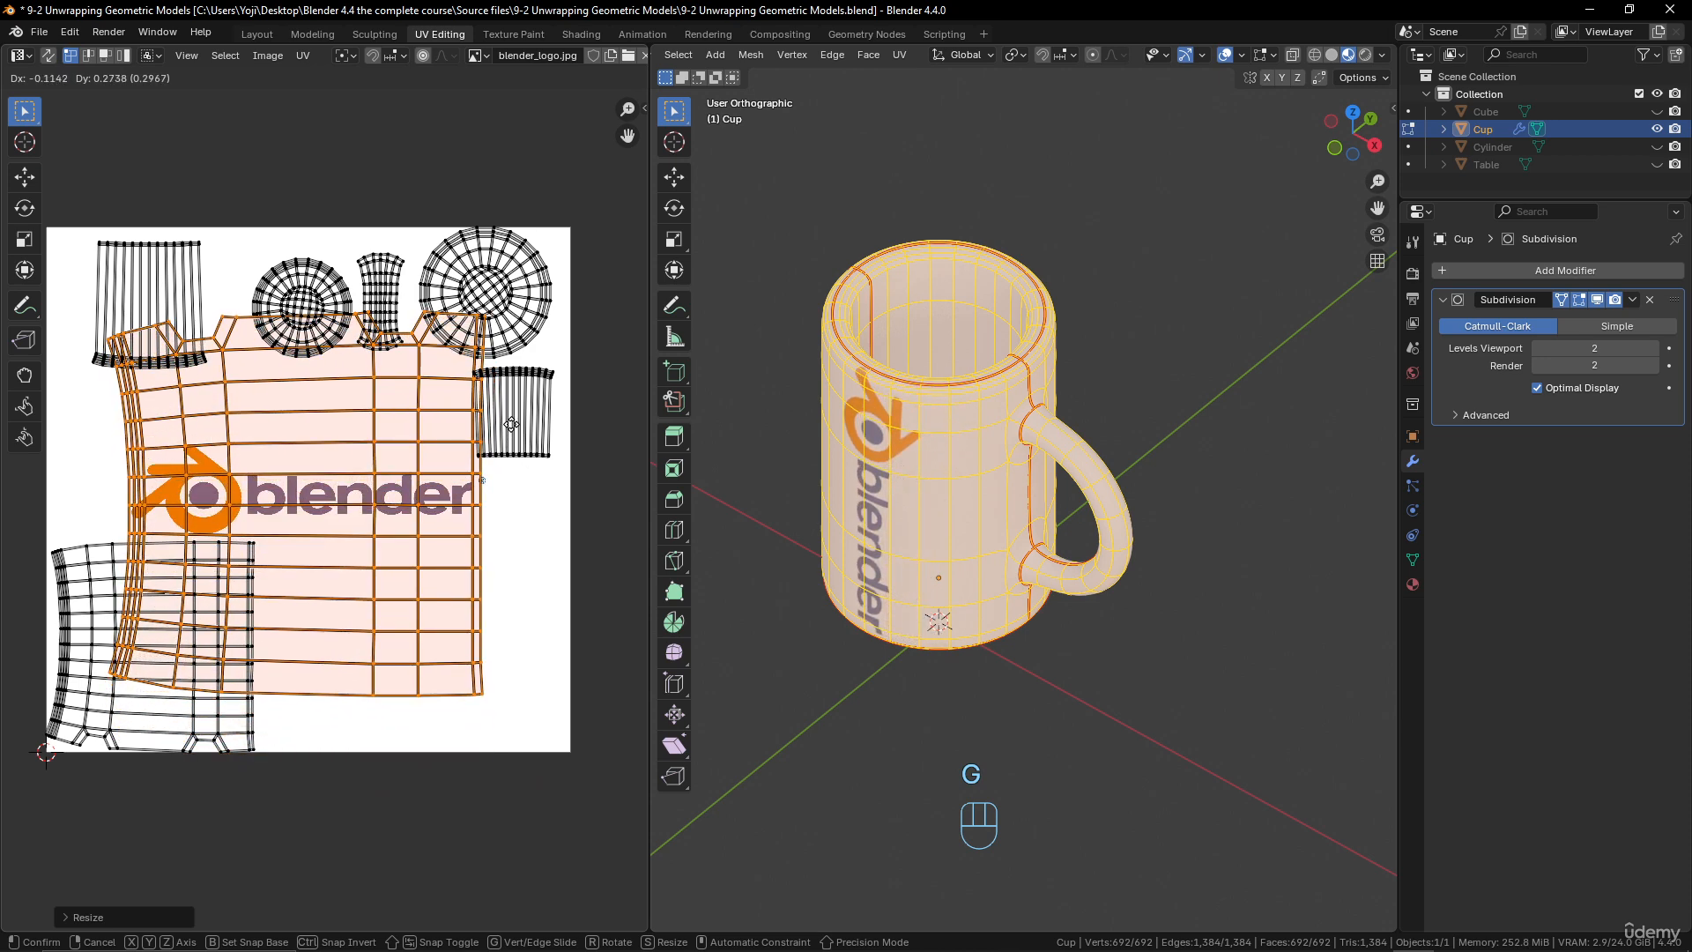
pyautogui.click(513, 427)
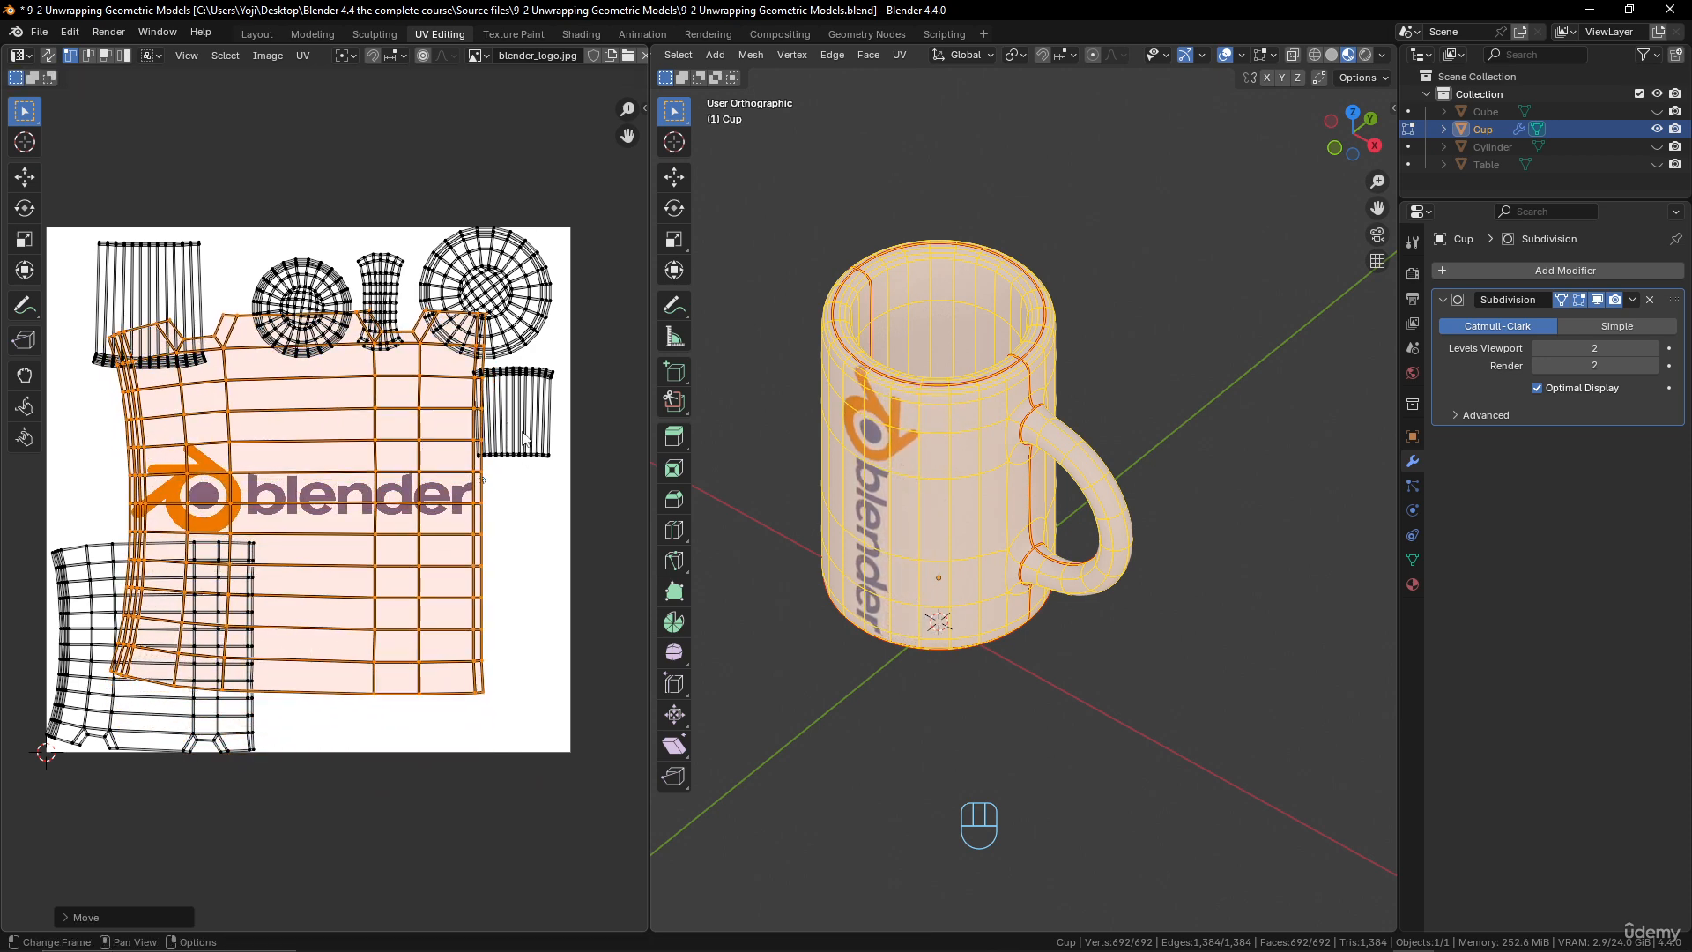
pyautogui.press('s')
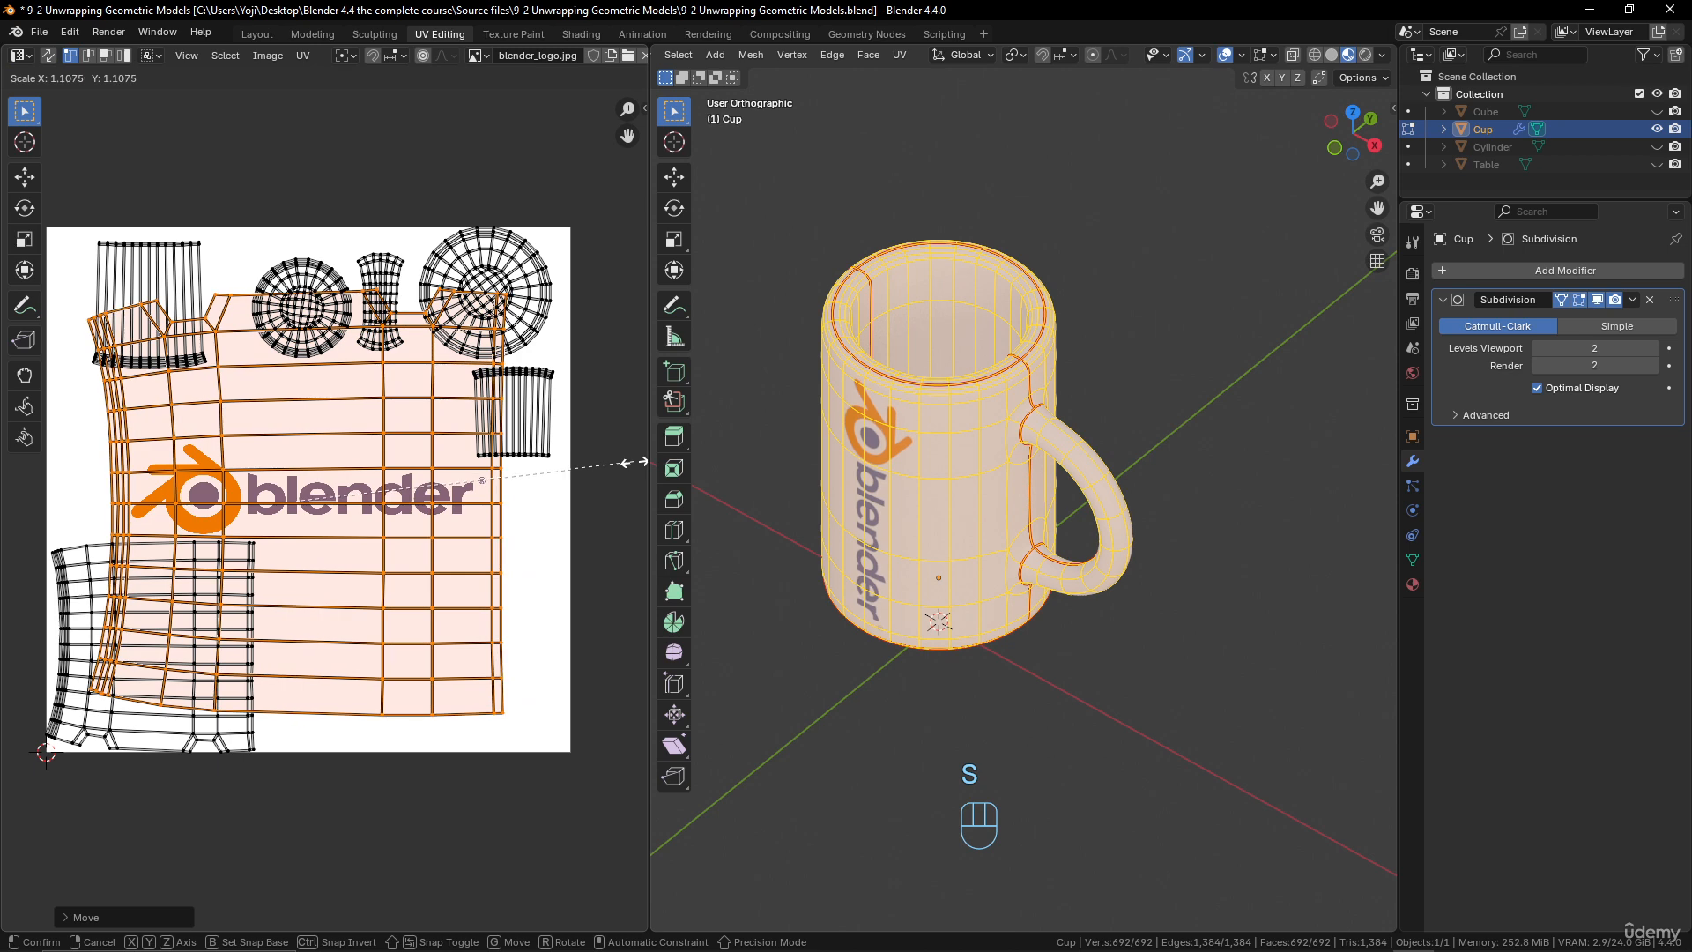
pyautogui.click(633, 462)
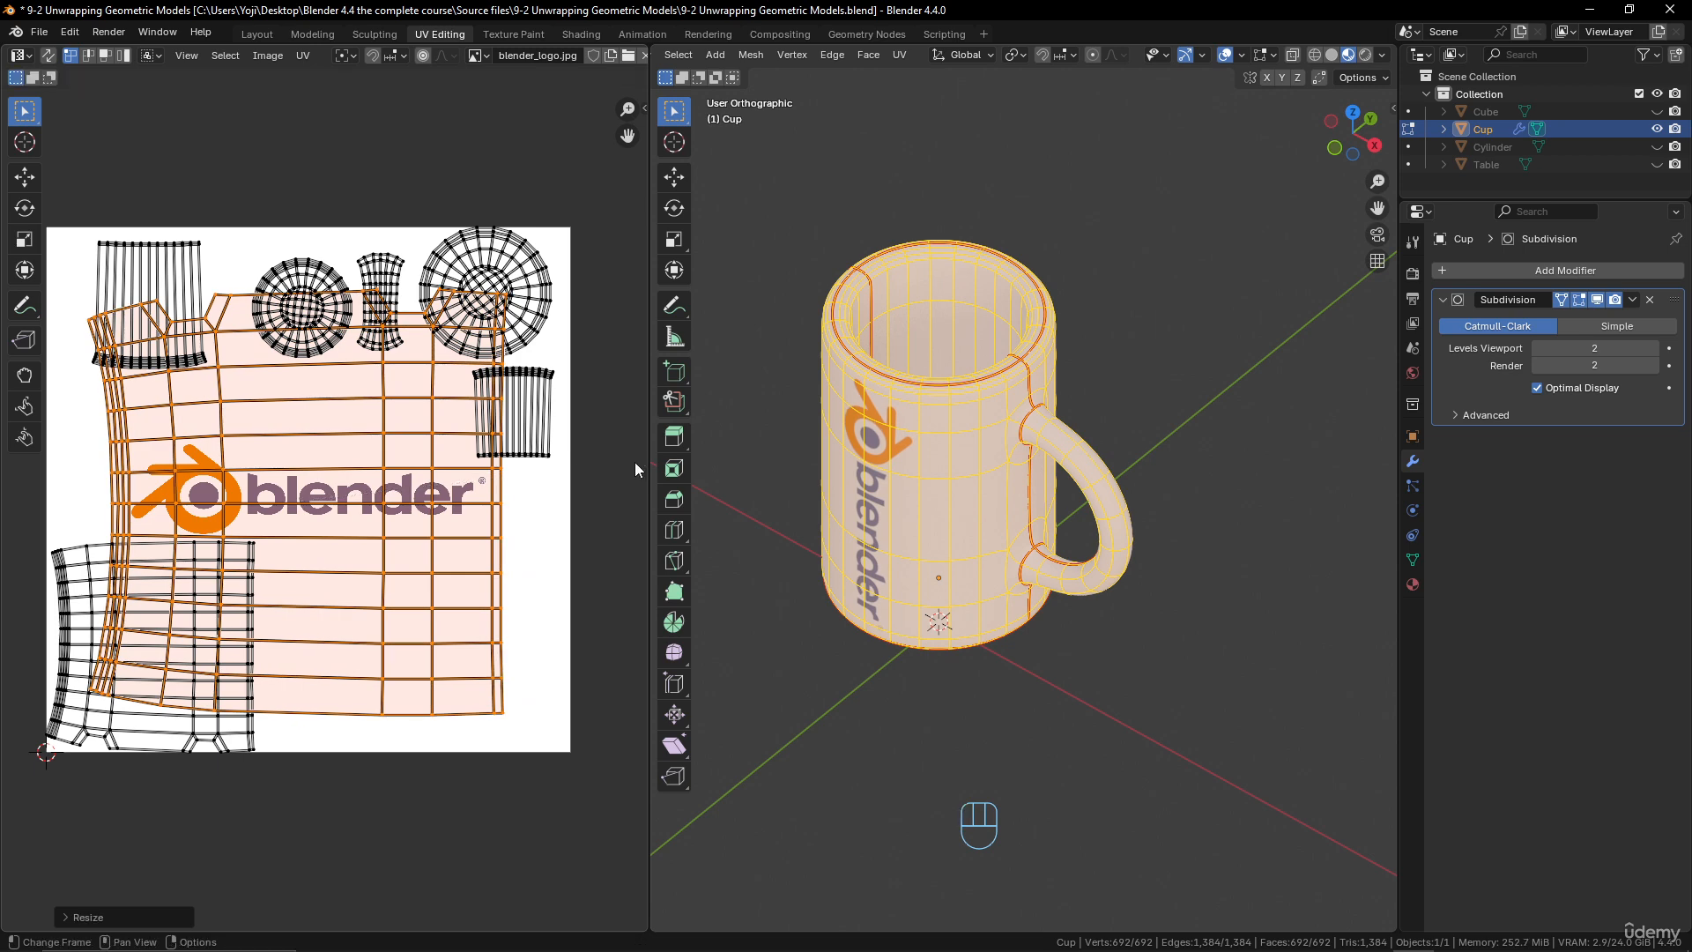
# - Rotate the enlarged outer-wall UV island by 180° and shift it so the logo sits centred on the cup's side
pyautogui.write('r180')
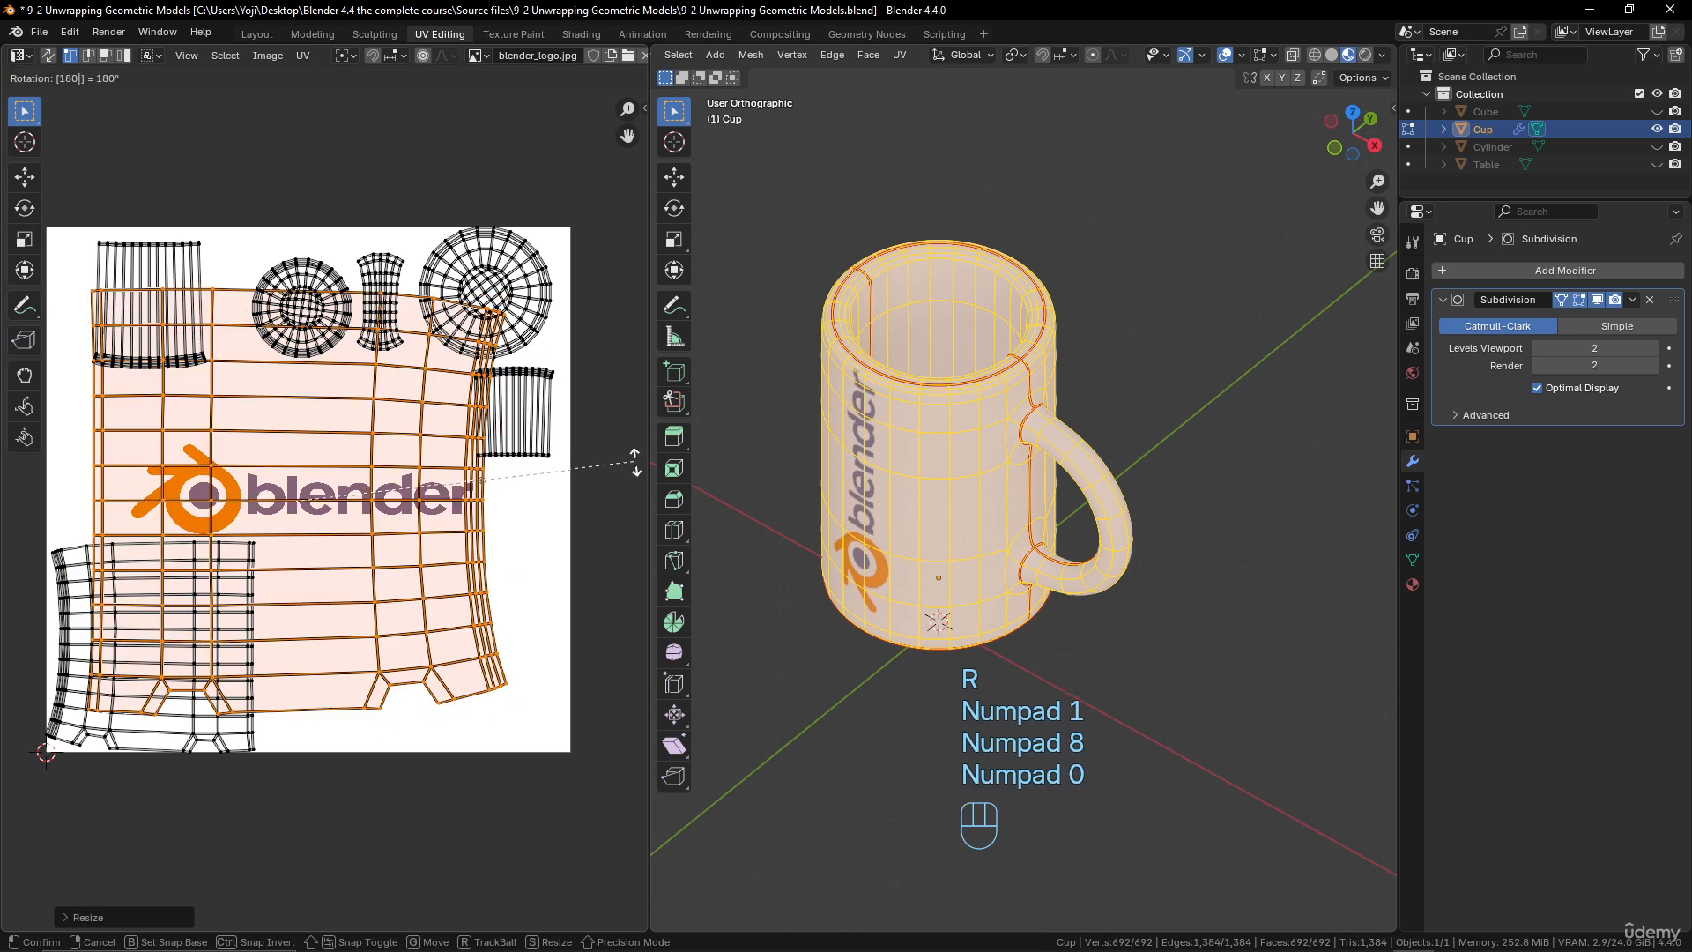
pyautogui.click(634, 464)
pyautogui.moveTo(1013, 422); pyautogui.dragTo(1040, 361, button='middle')
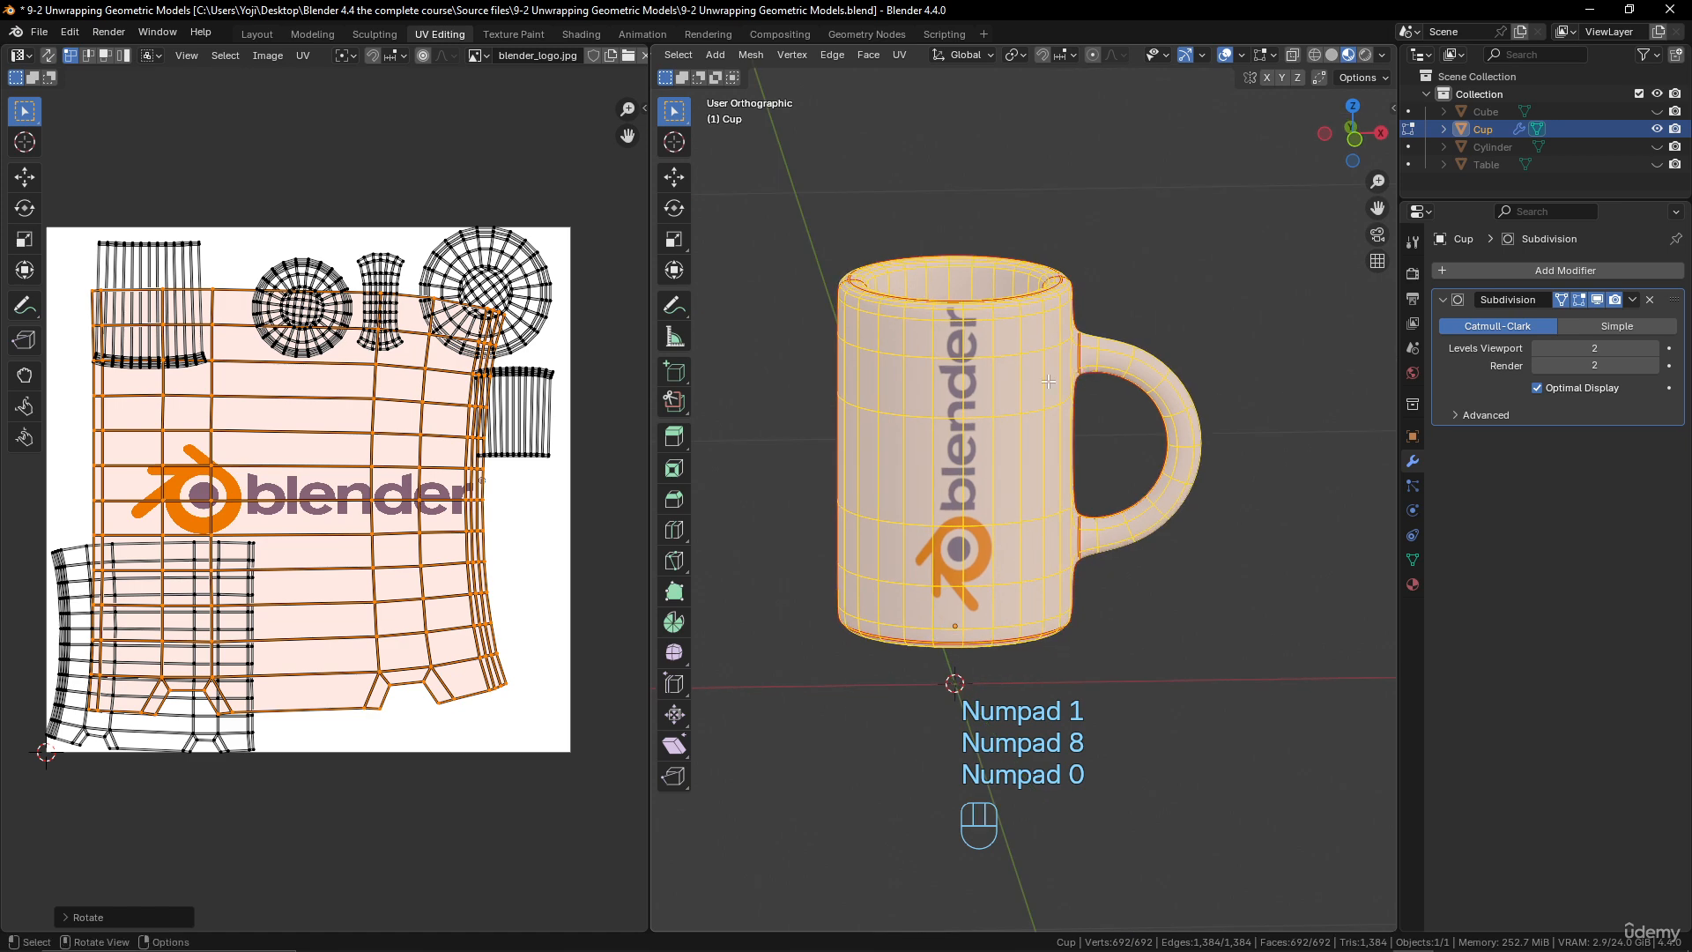
pyautogui.press('g')
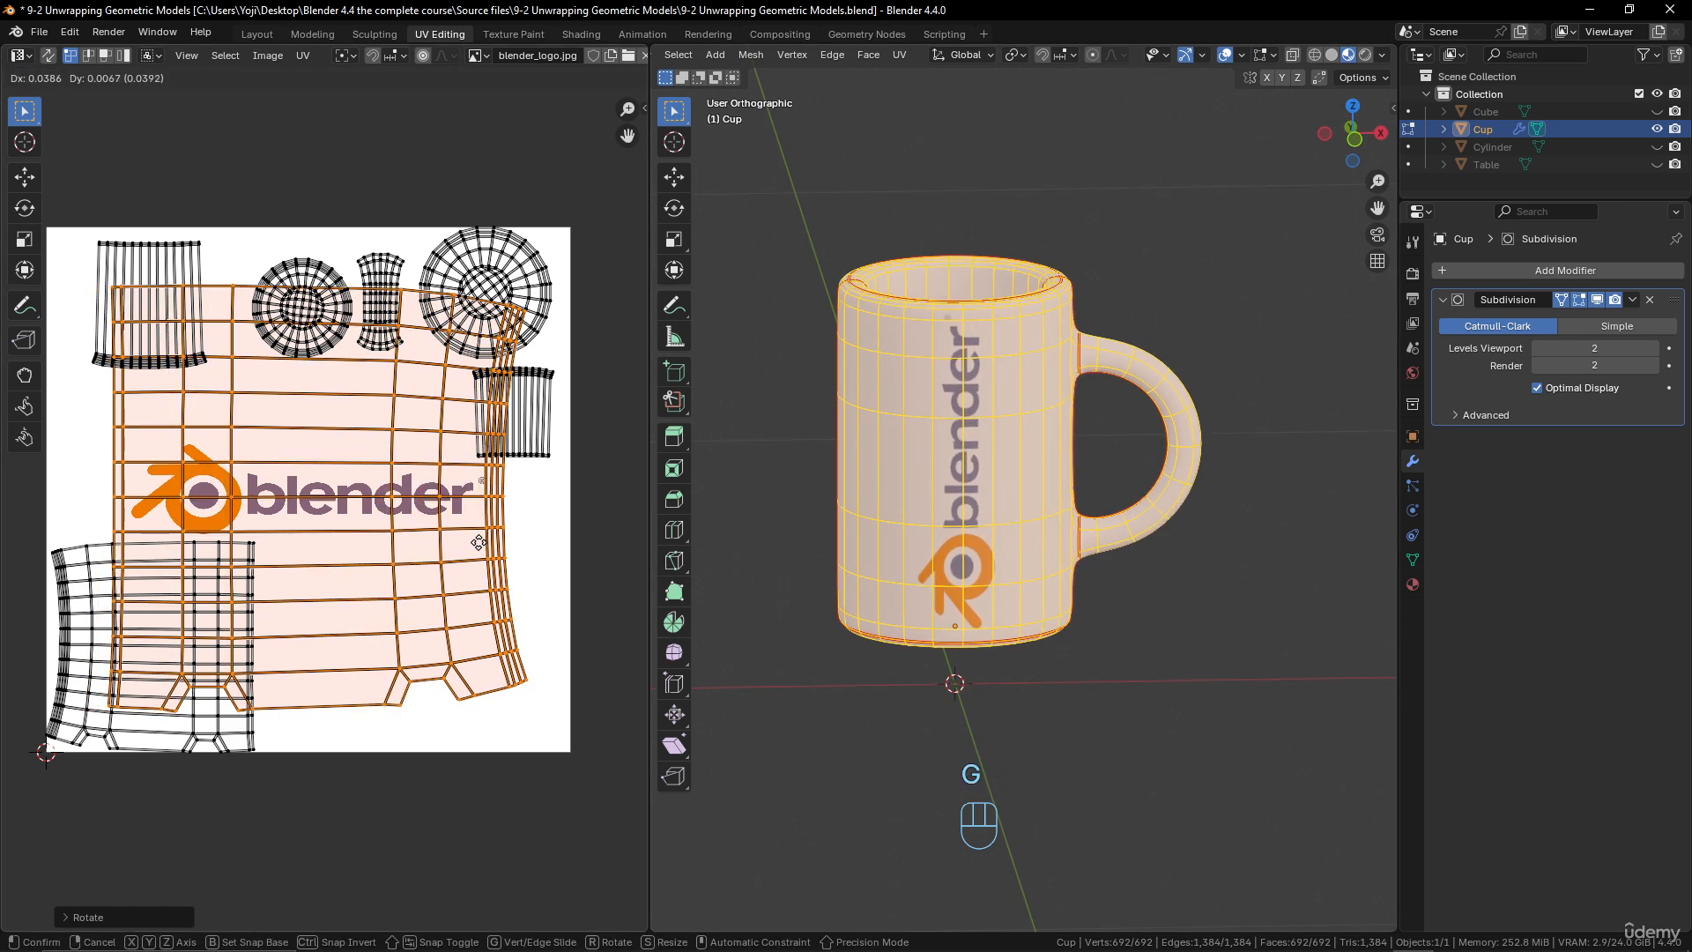
pyautogui.click(478, 542)
# - Scale the outer-wall UV island to about 0.88 along Y, then uniformly to about 1.1, to adjust the logo's proportions on the cup
pyautogui.press('s')
pyautogui.press('y')
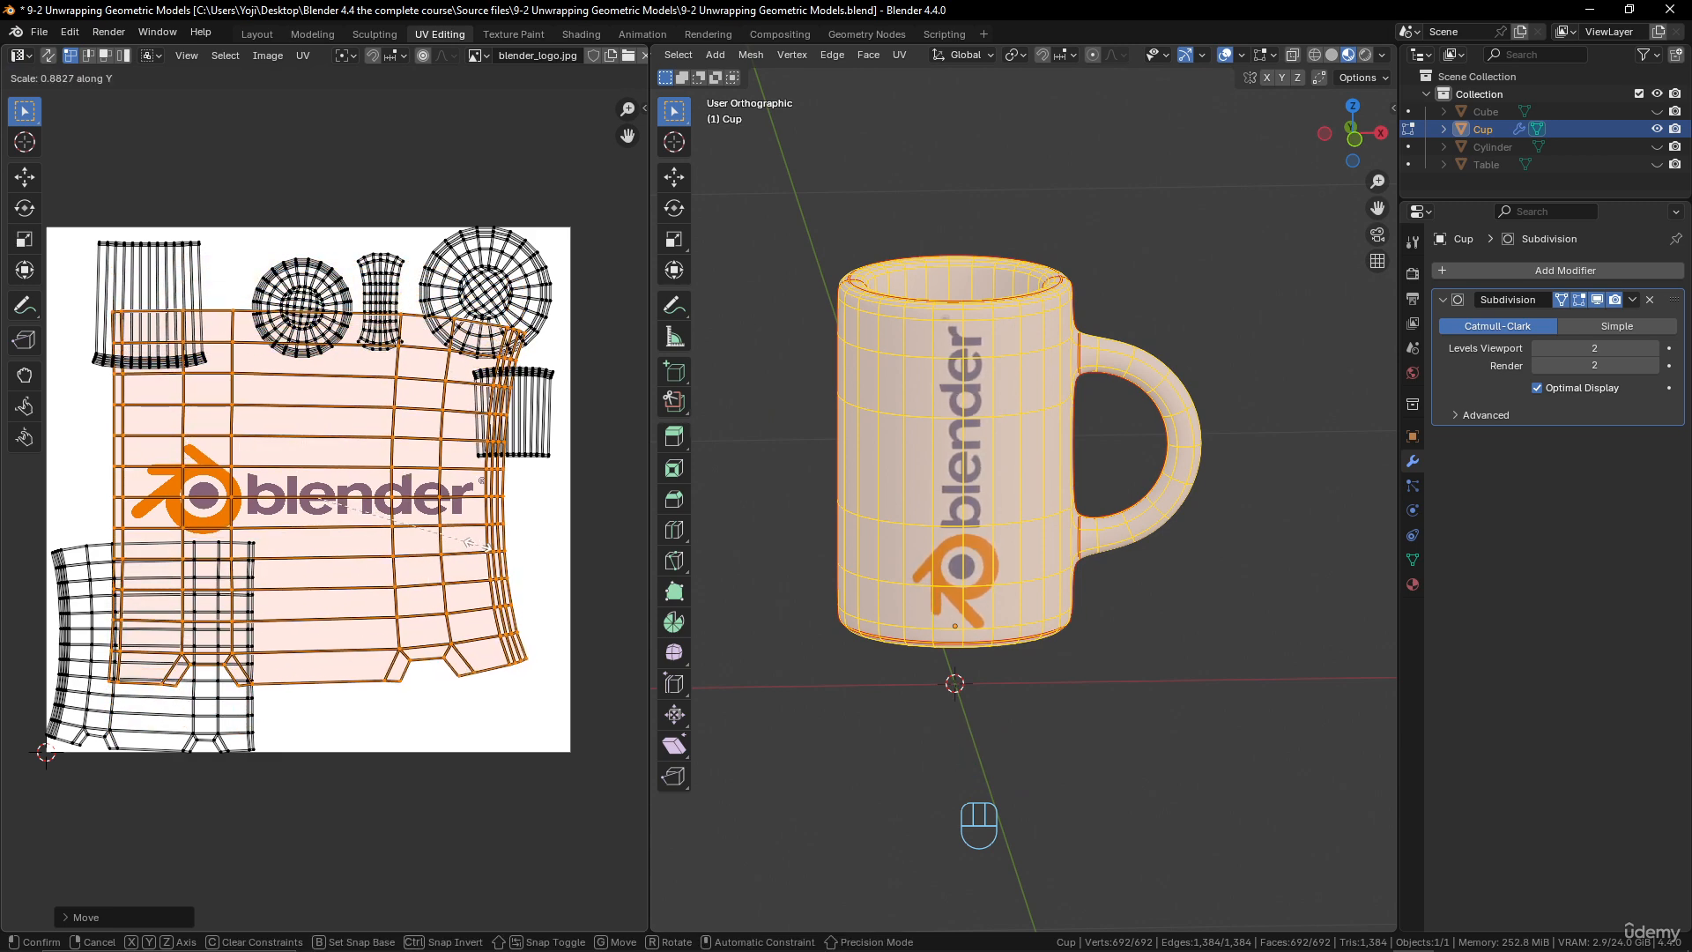
pyautogui.click(477, 544)
pyautogui.press('s')
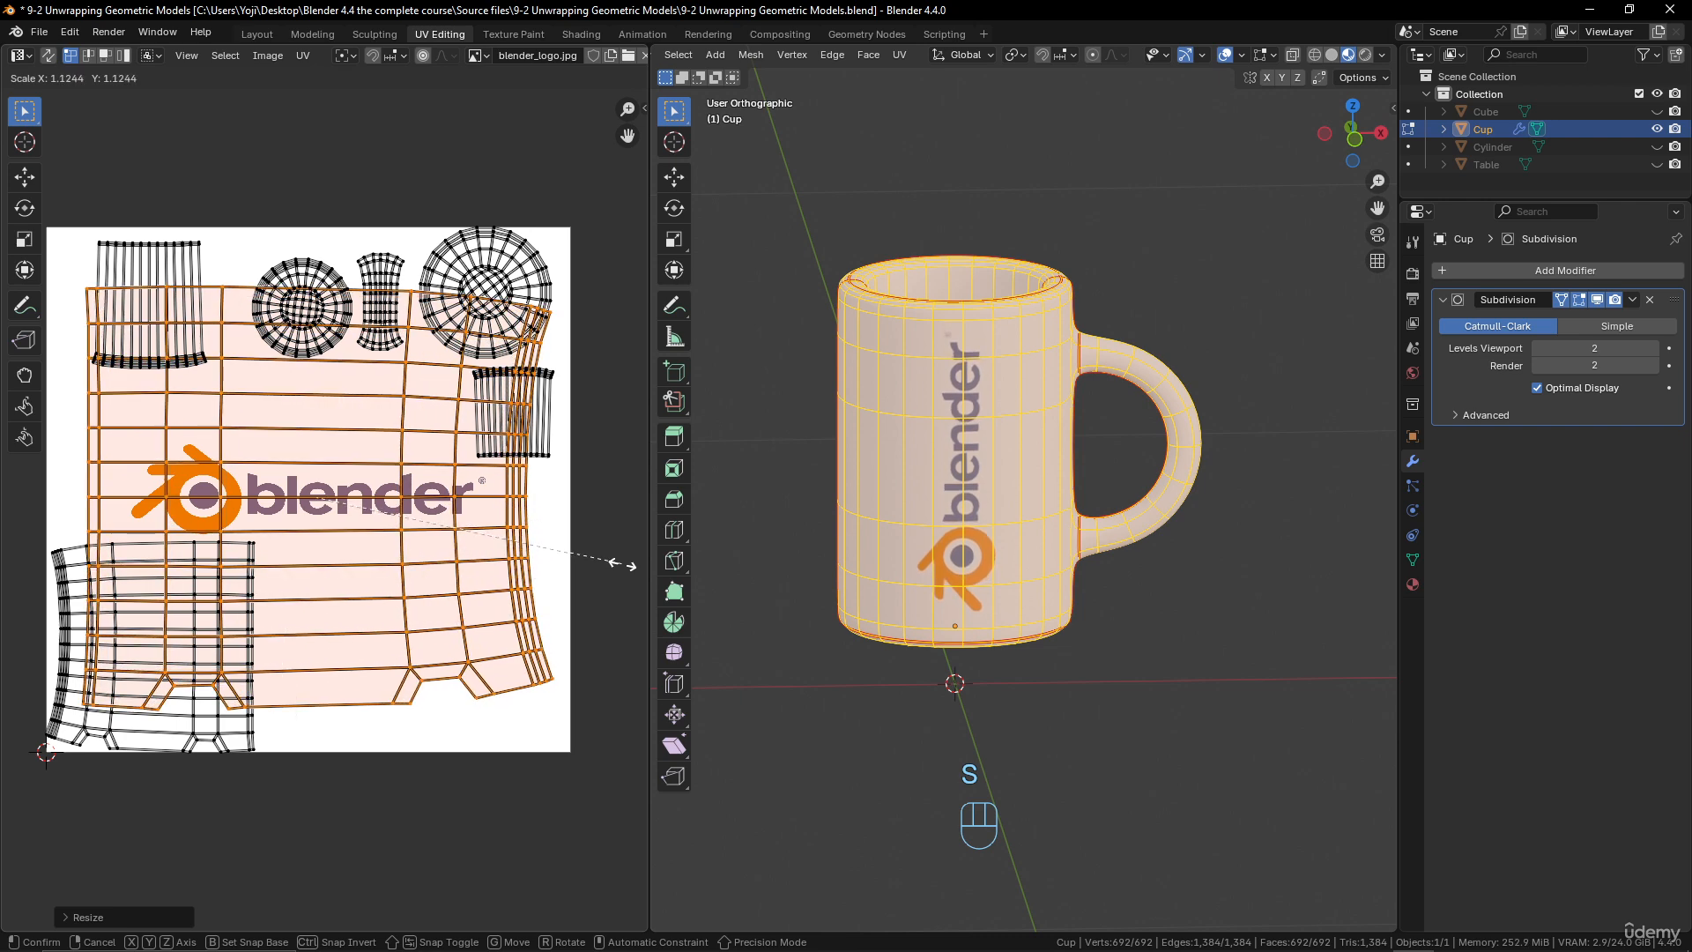
pyautogui.click(629, 569)
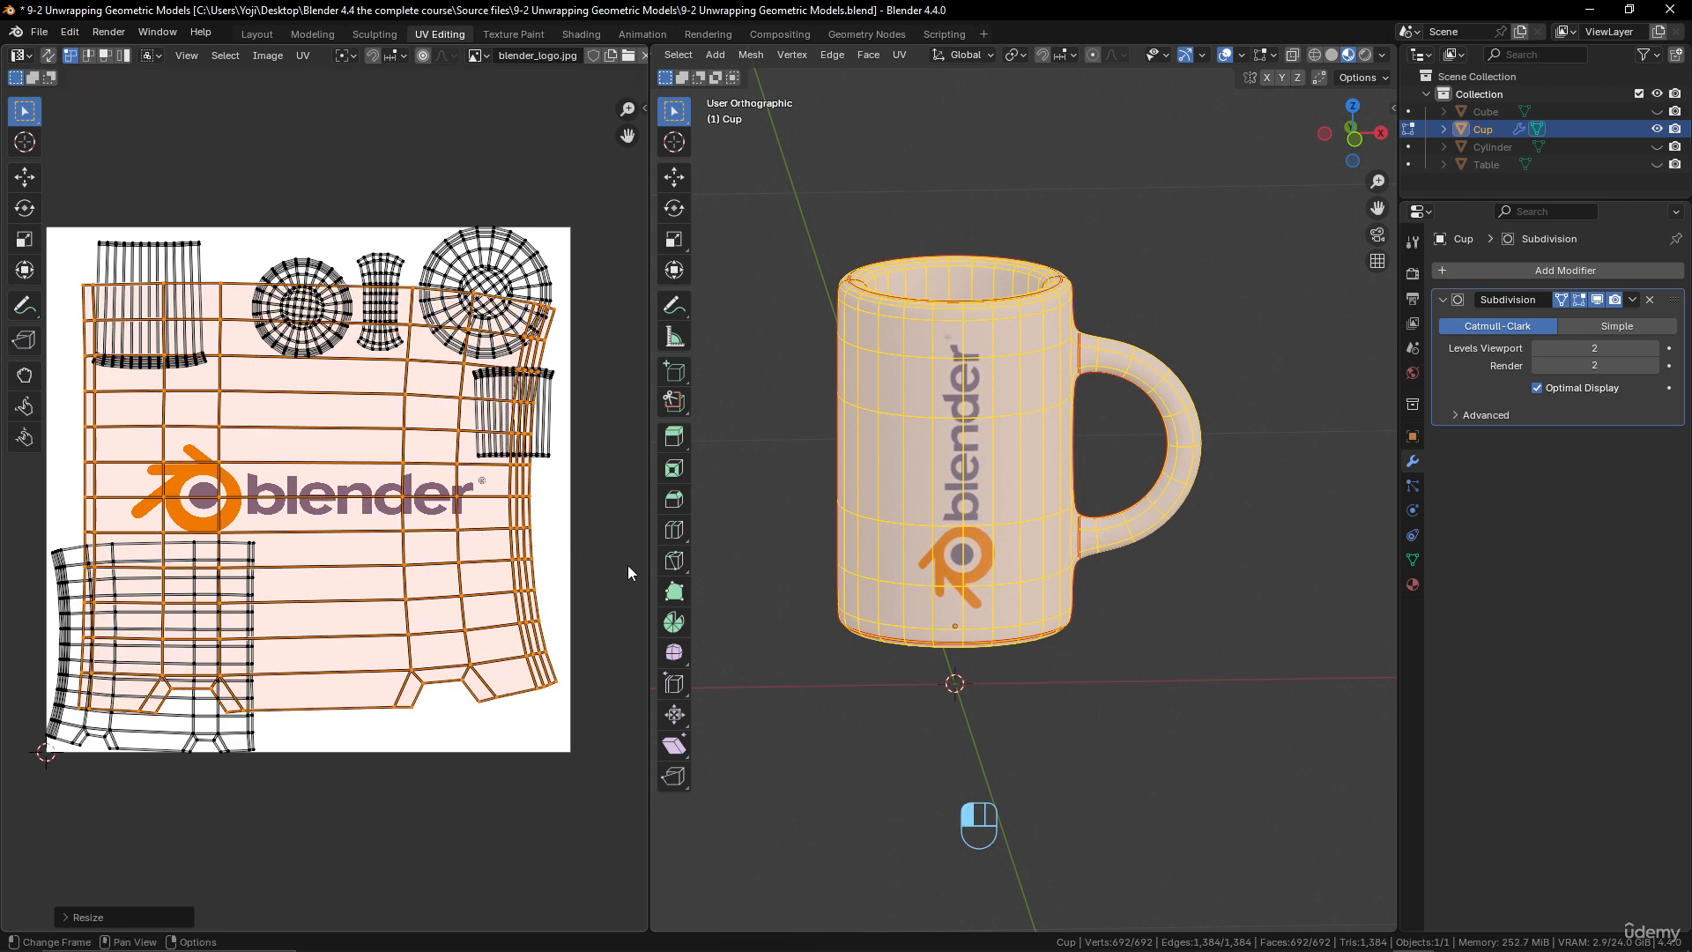
pyautogui.moveTo(983, 542)
pyautogui.mouseDown(button='middle')
pyautogui.moveTo(1089, 516)
pyautogui.moveTo(896, 600)
pyautogui.moveTo(1002, 547)
pyautogui.mouseUp(button='middle')
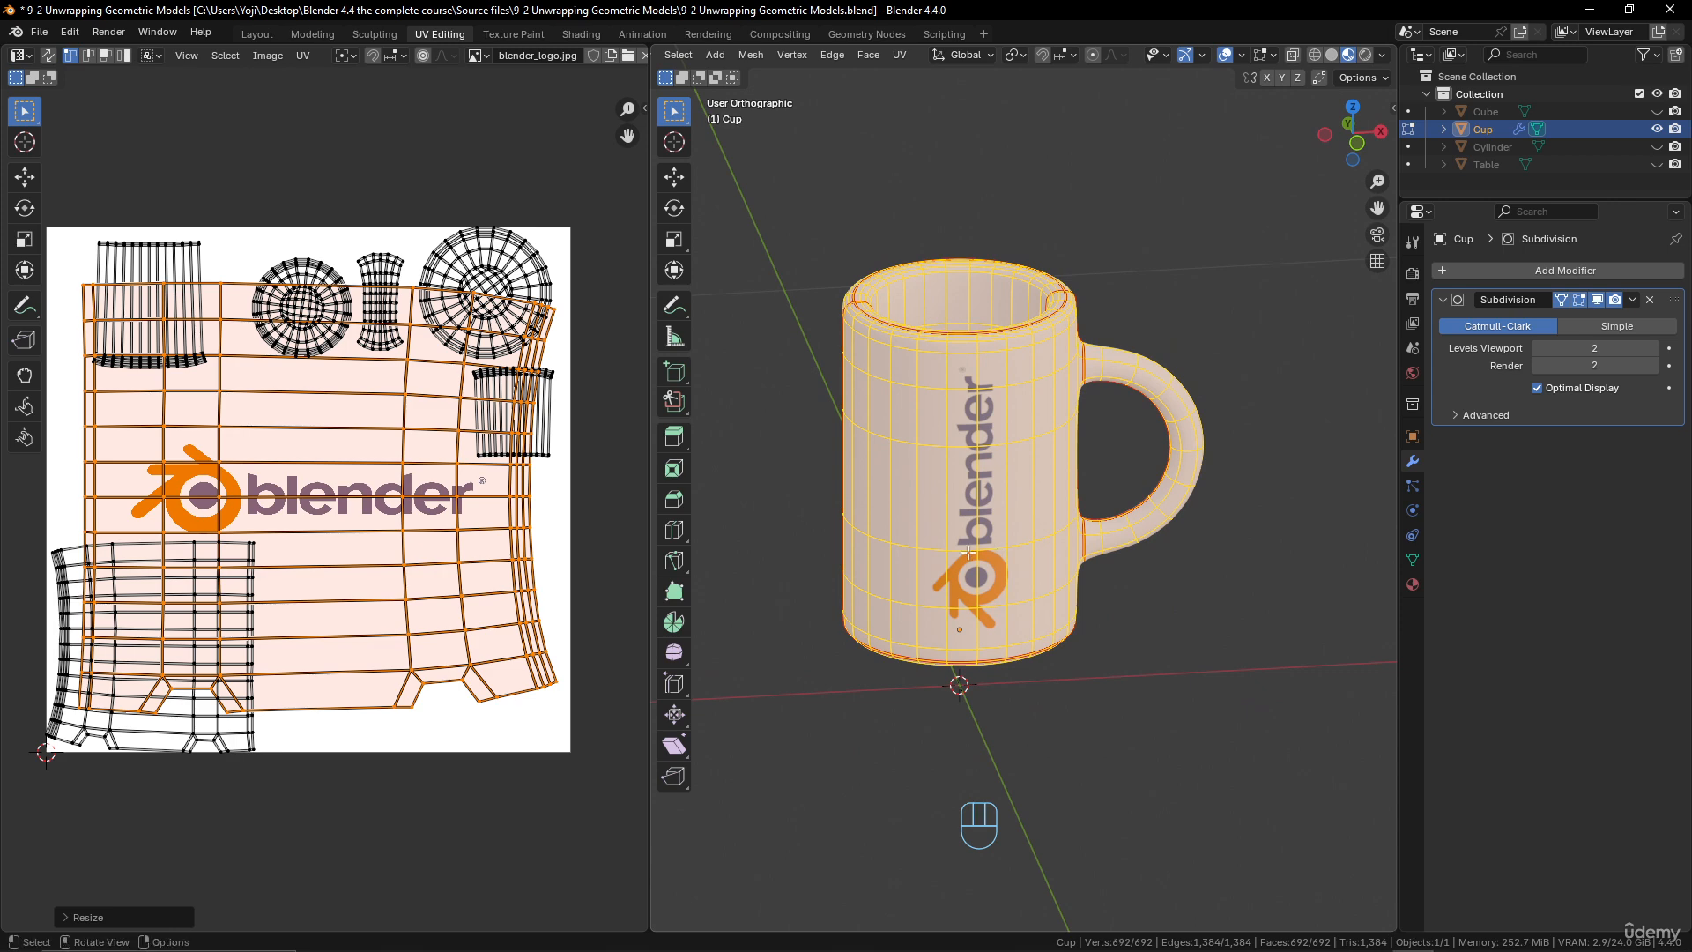
# - Enlarge the opposite side's outer-wall UV island to match the first one's size and move it over the logo
pyautogui.click(260, 755)
pyautogui.moveTo(1084, 590)
pyautogui.mouseDown(button='middle')
pyautogui.moveTo(1113, 574)
pyautogui.moveTo(1084, 571)
pyautogui.mouseUp(button='middle')
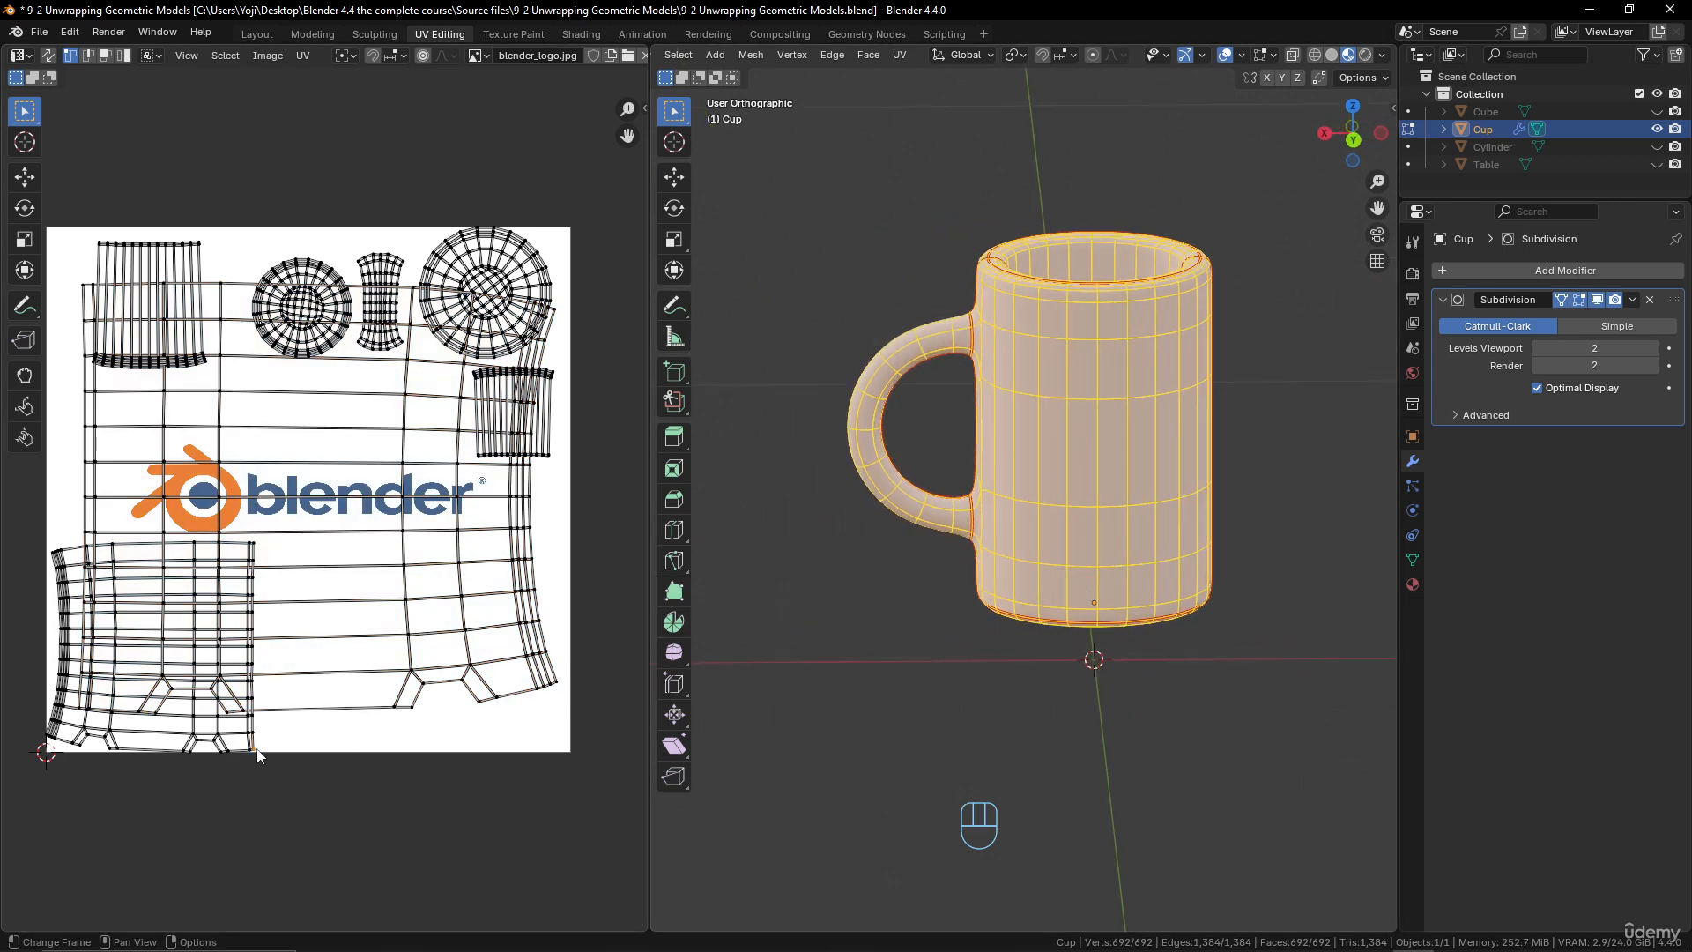
pyautogui.press('l')
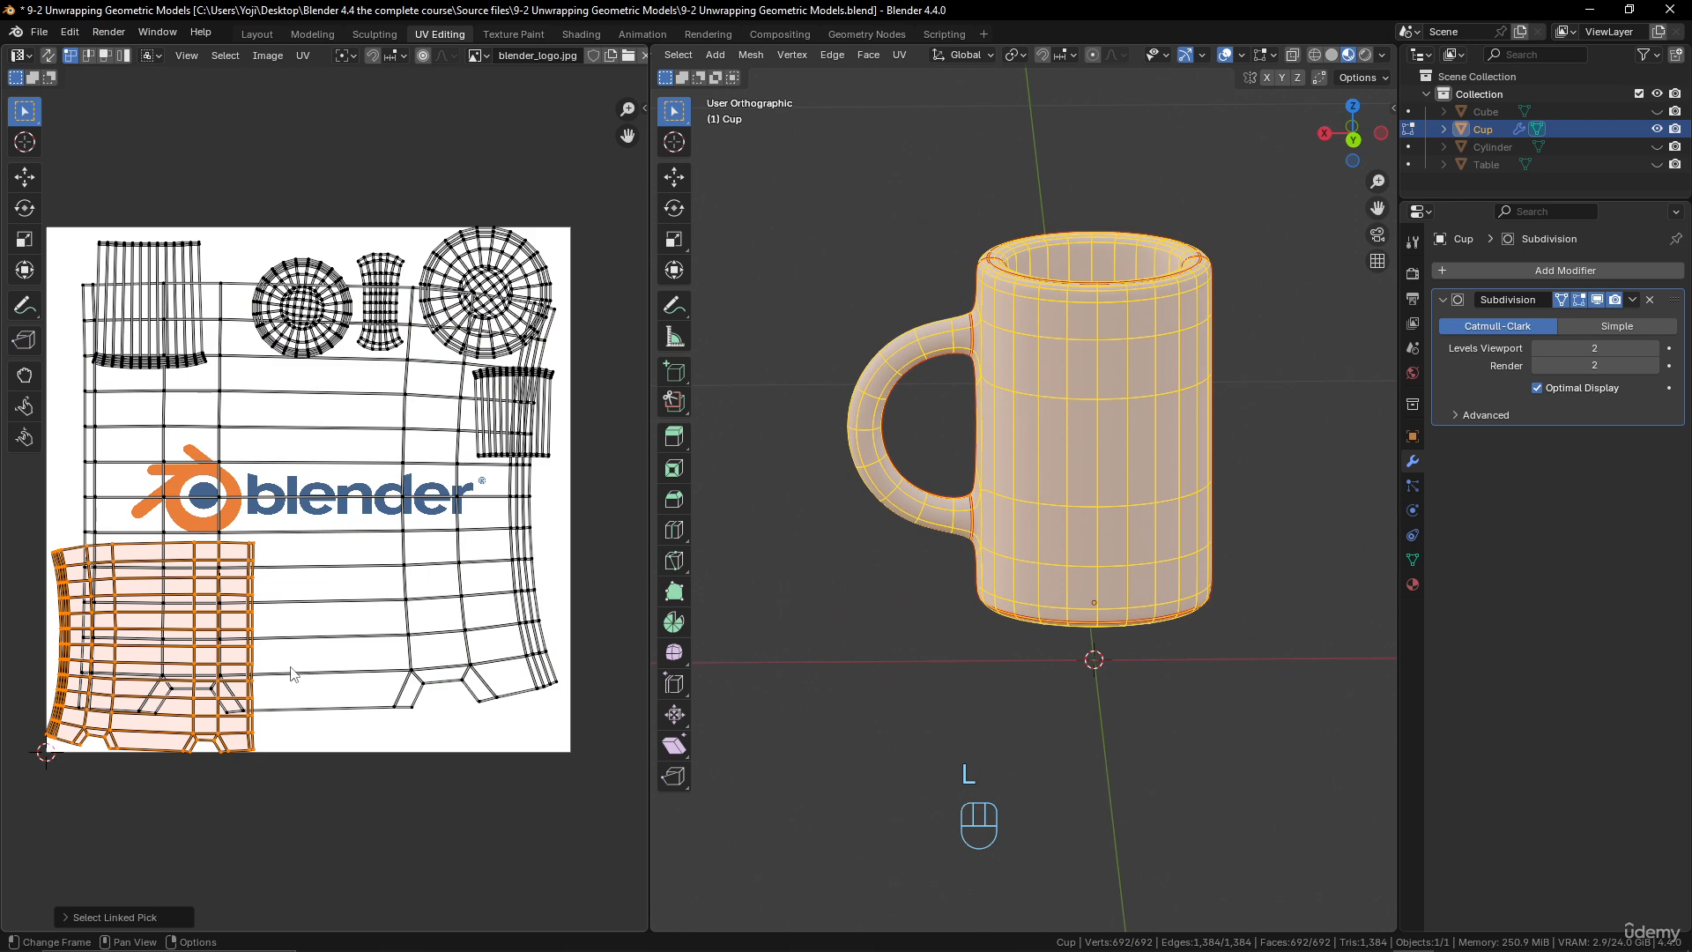
pyautogui.press('s')
pyautogui.click(478, 679)
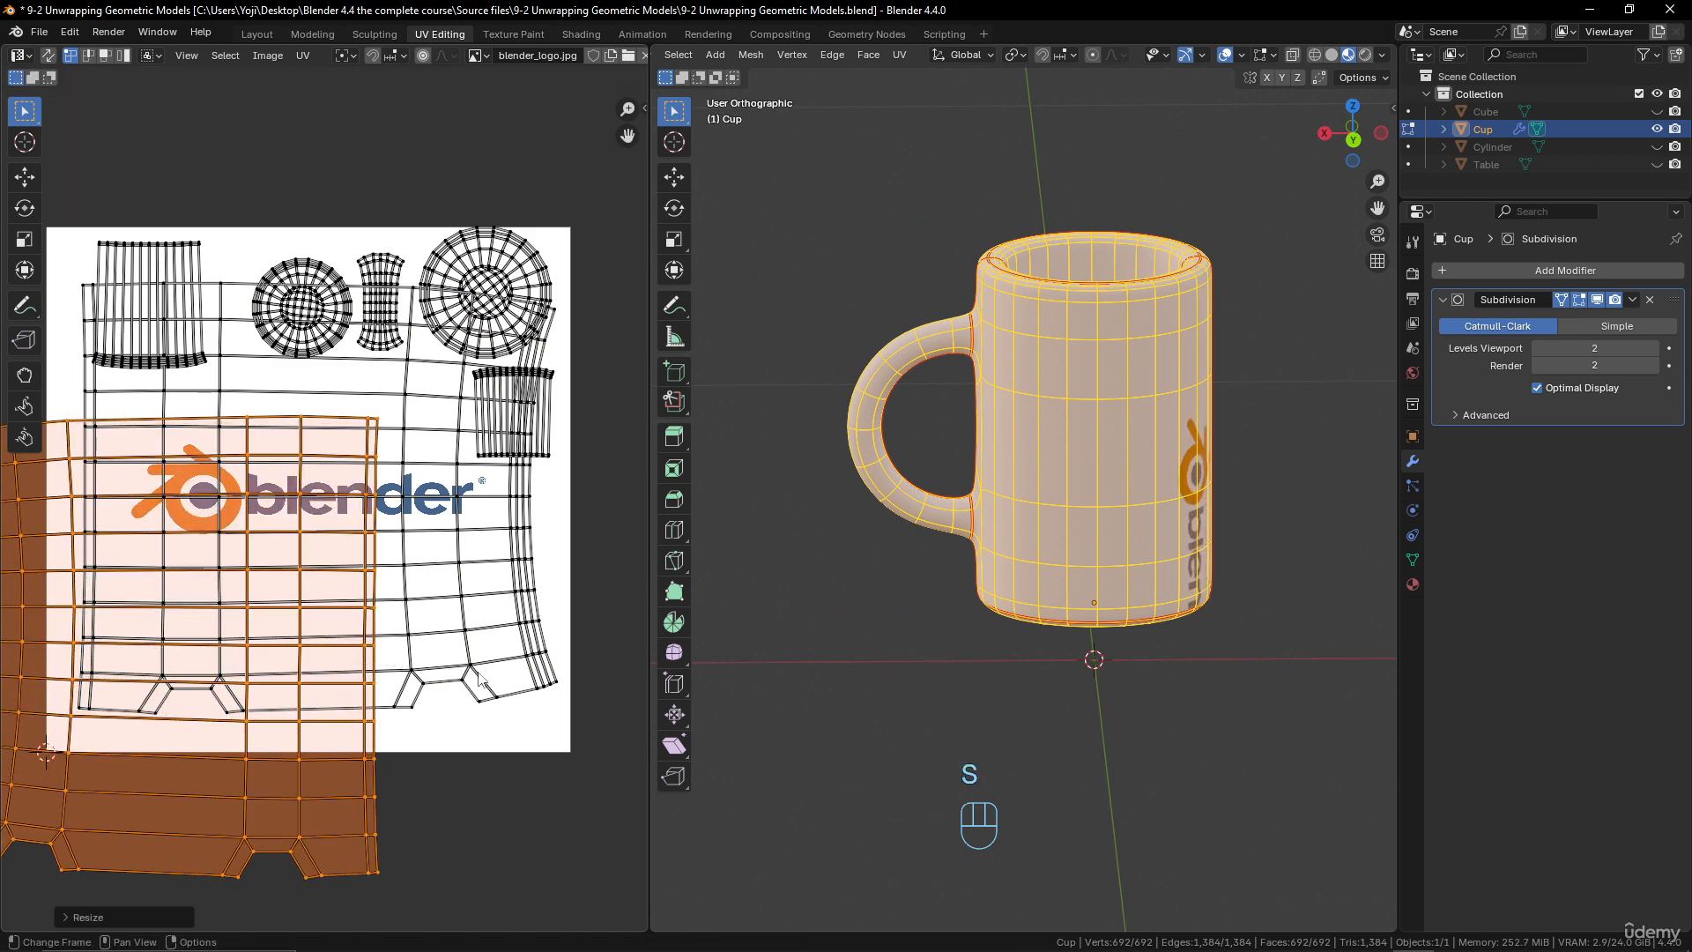
pyautogui.press('g')
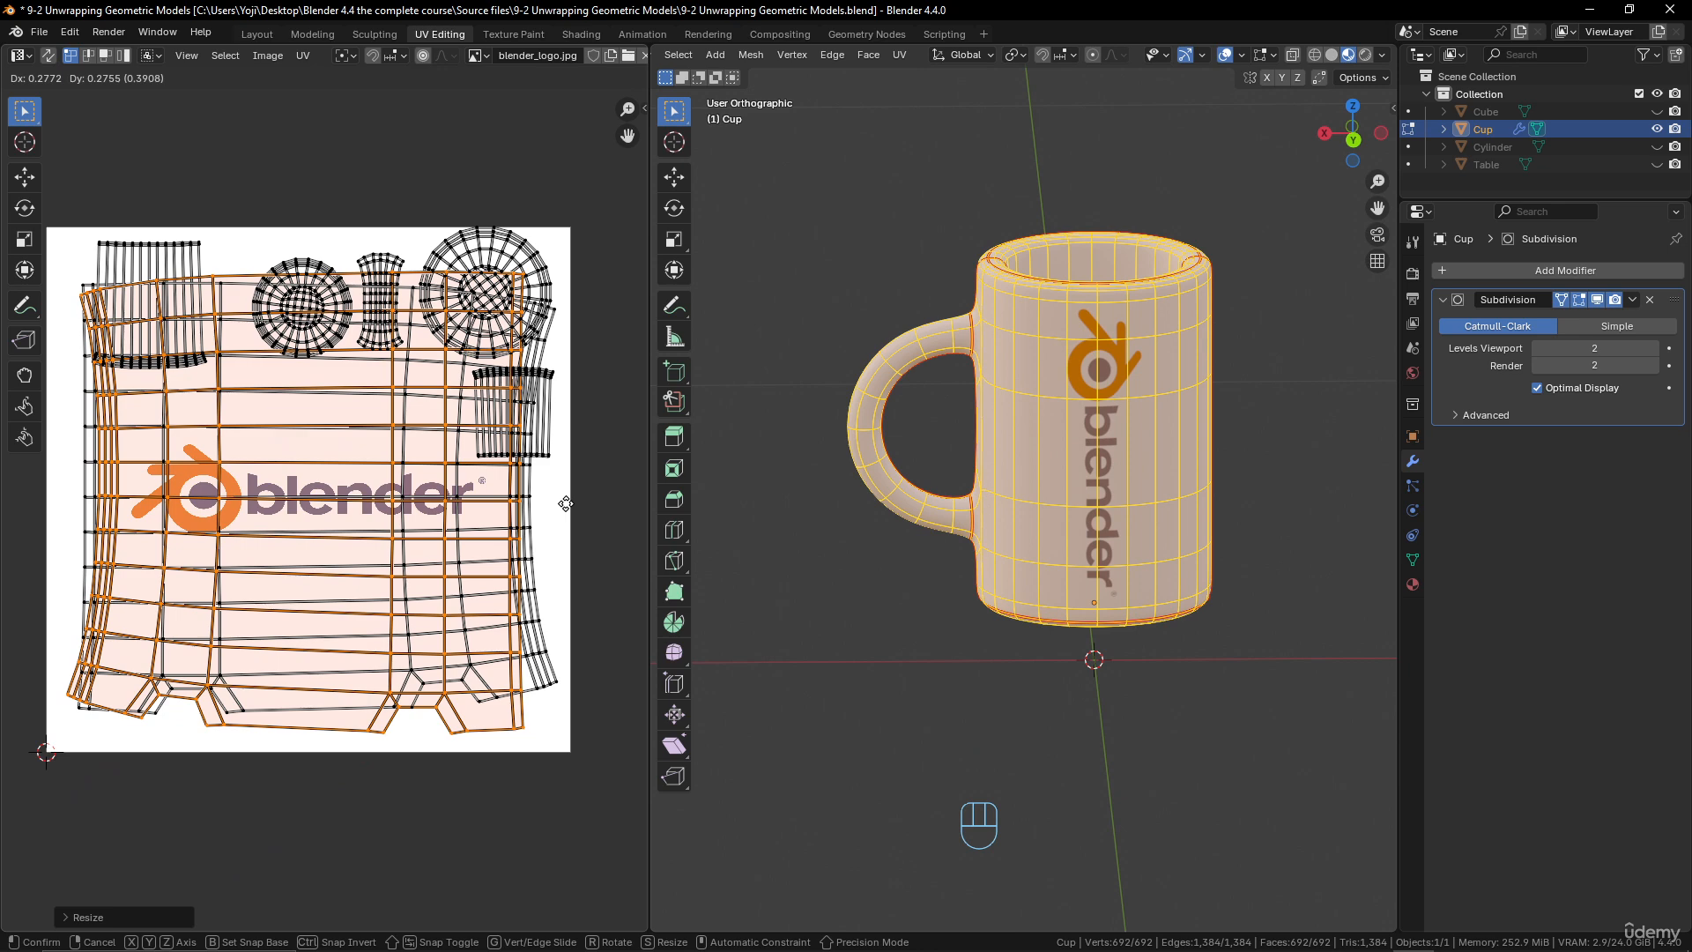
pyautogui.click(565, 503)
# - Rotate the second outer-wall UV island by 180° and scale it to about 0.85 along Y
pyautogui.write('r180')
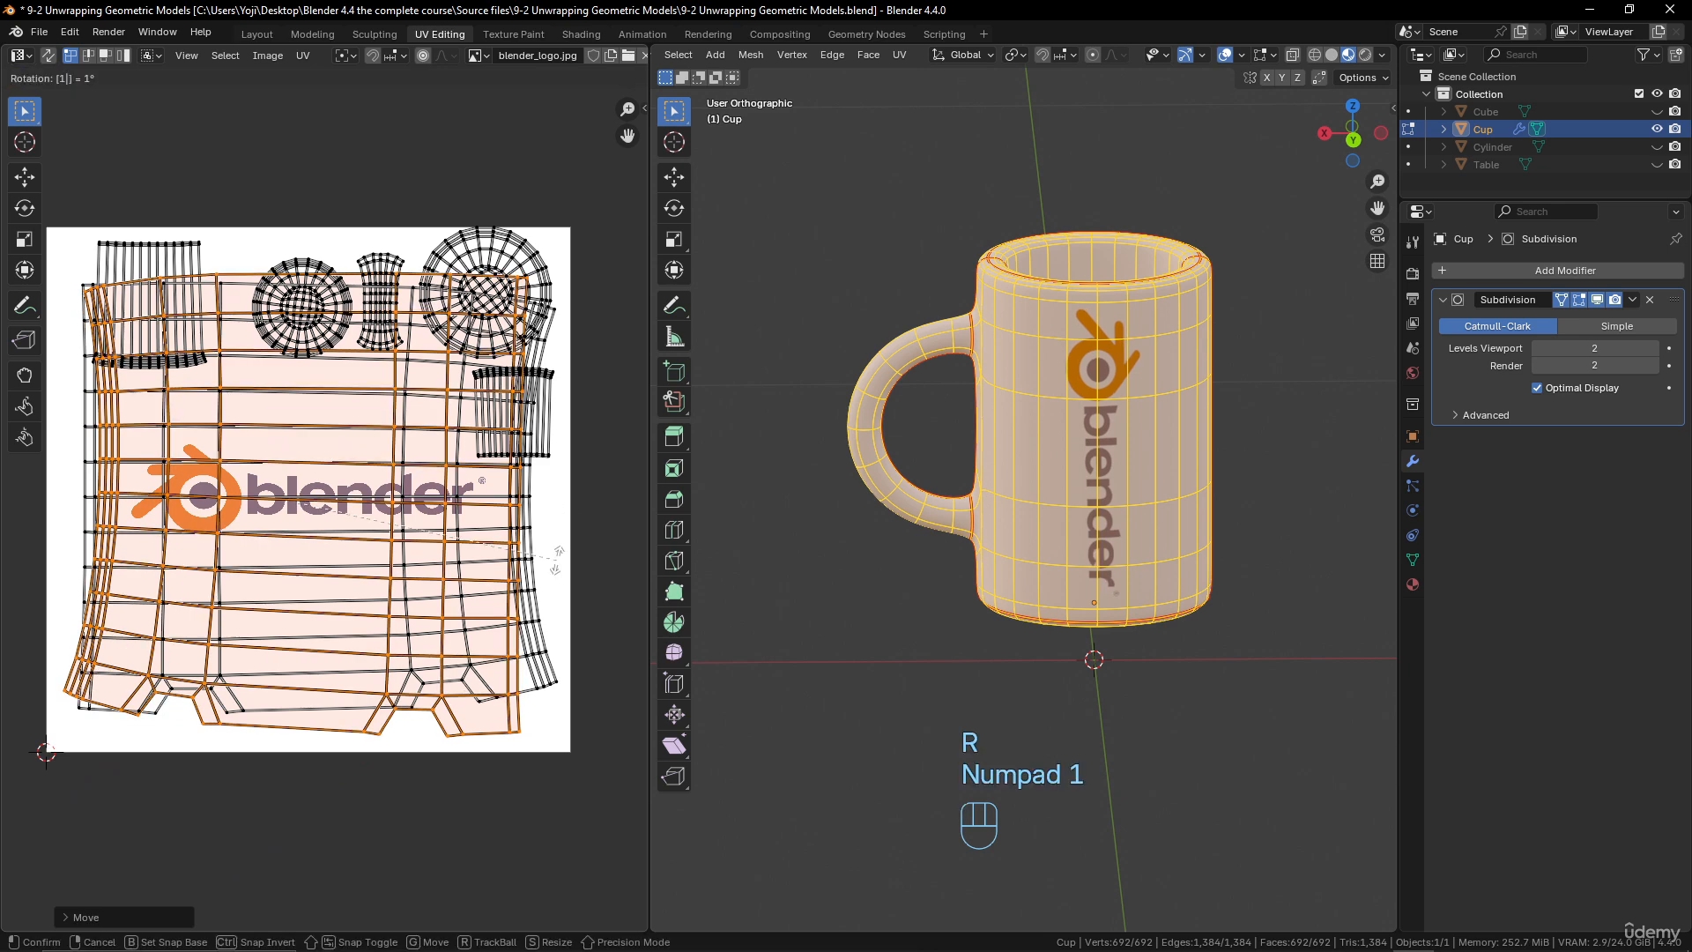
pyautogui.click(557, 561)
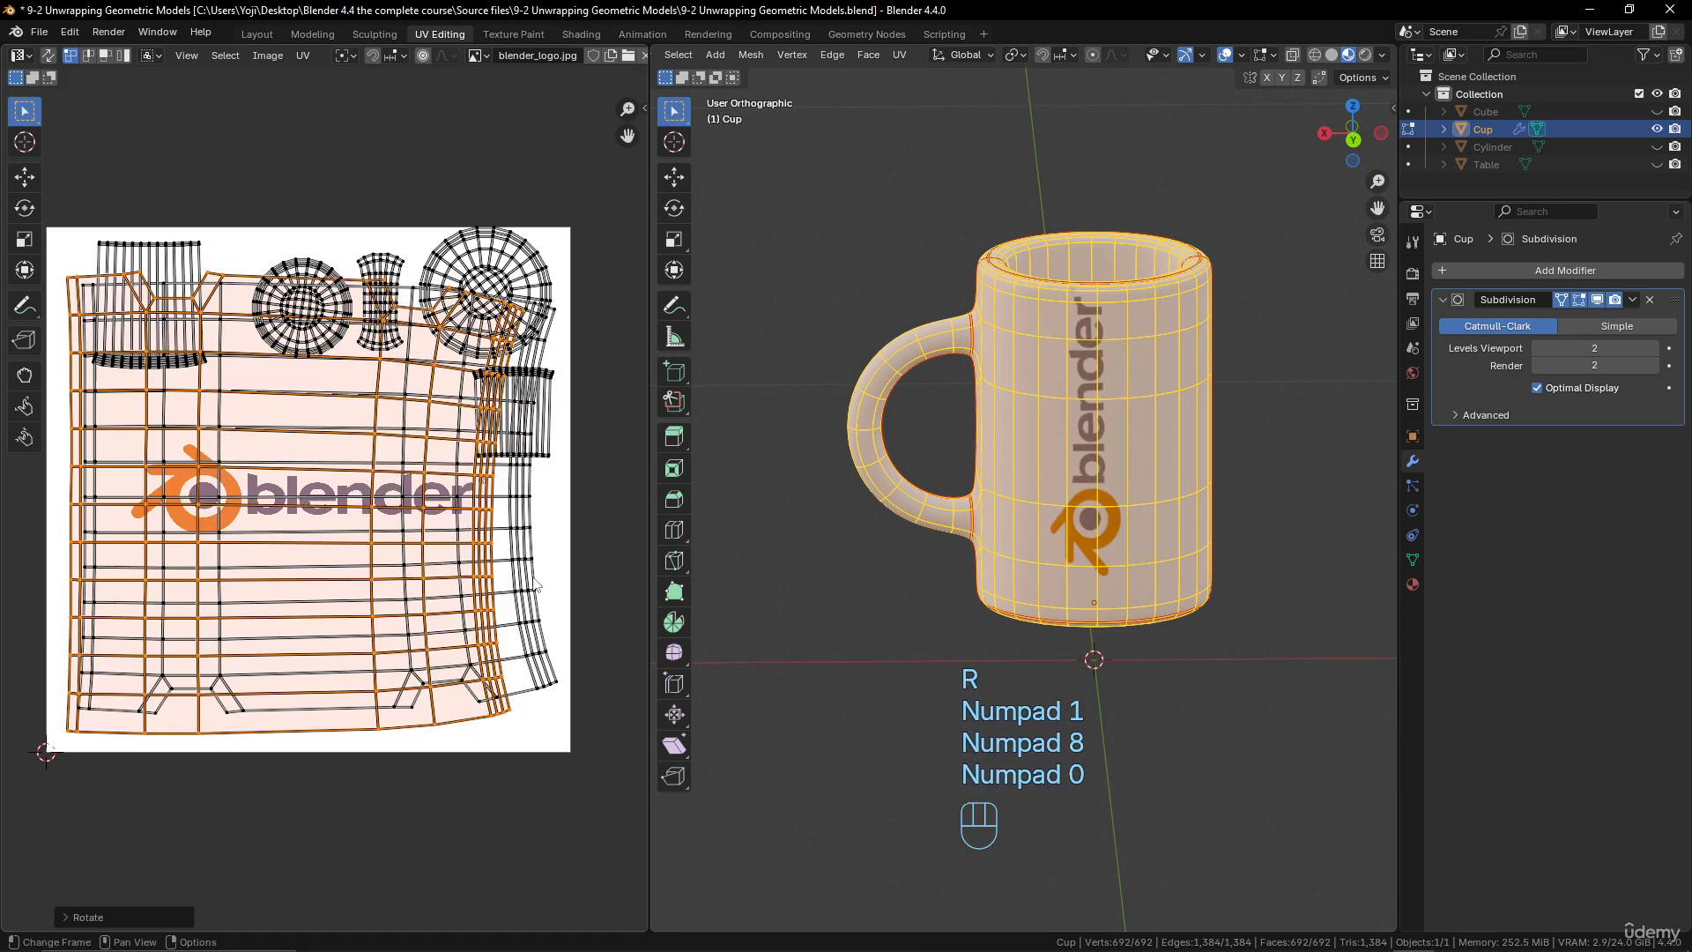
pyautogui.press('s')
pyautogui.press('y')
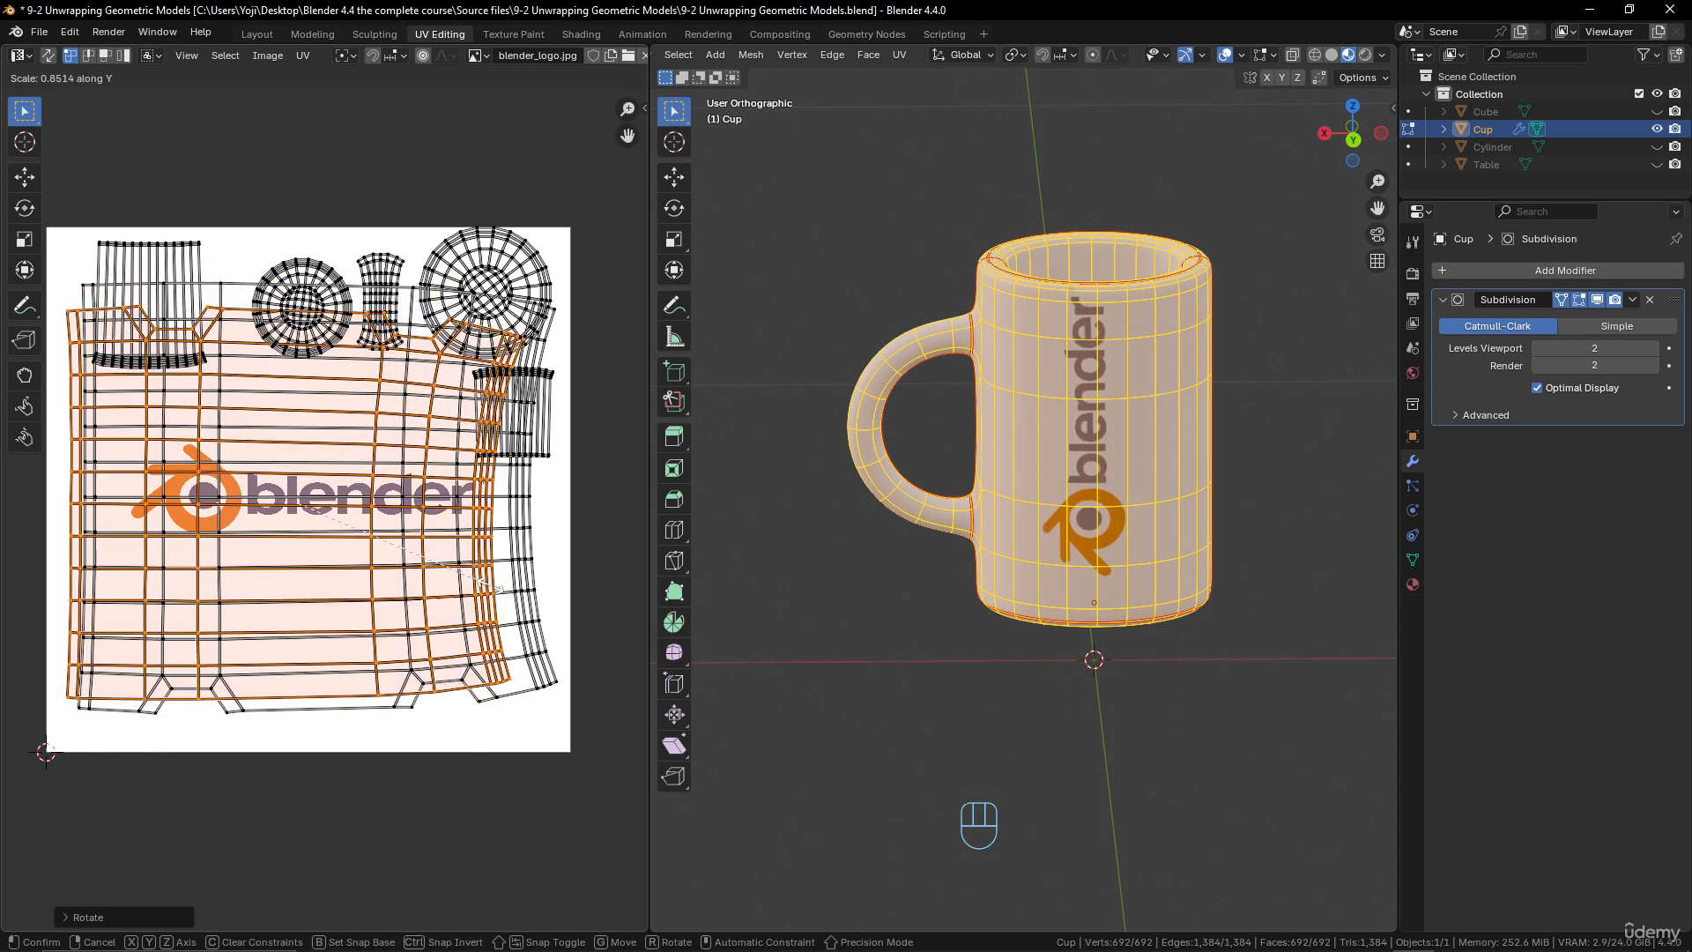
pyautogui.click(501, 589)
# - Enlarge the second outer-wall UV island slightly and move it about 0.035 in X and 0.012 in Y to centre the logo
pyautogui.press('s')
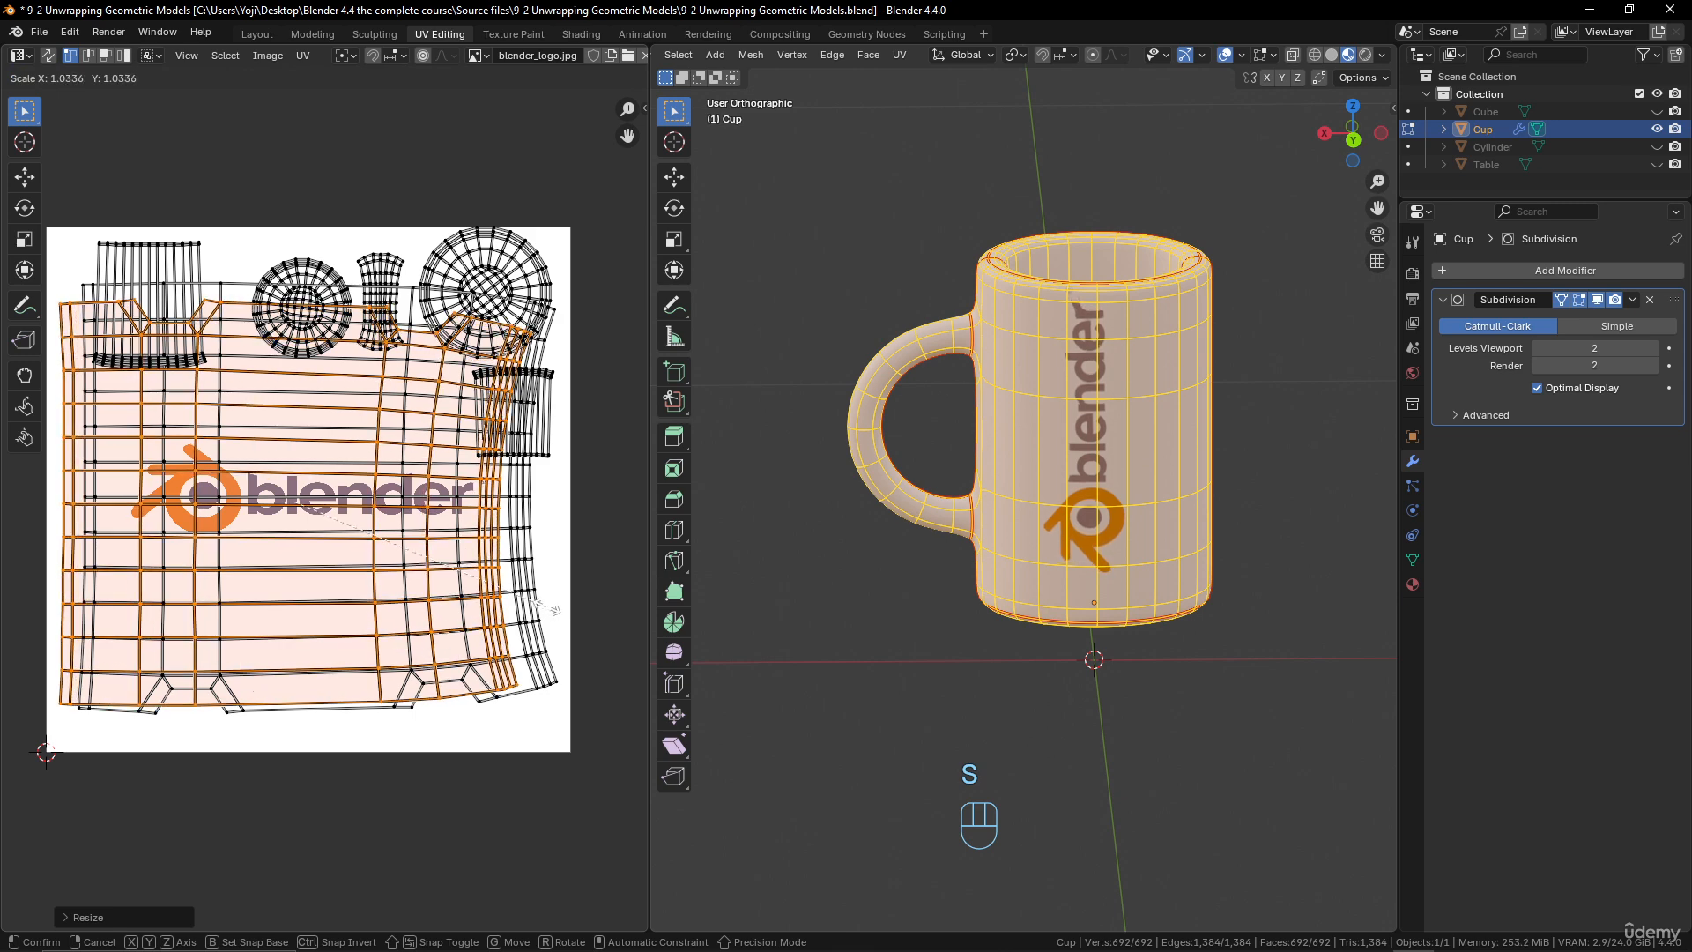
pyautogui.click(569, 608)
pyautogui.press('g')
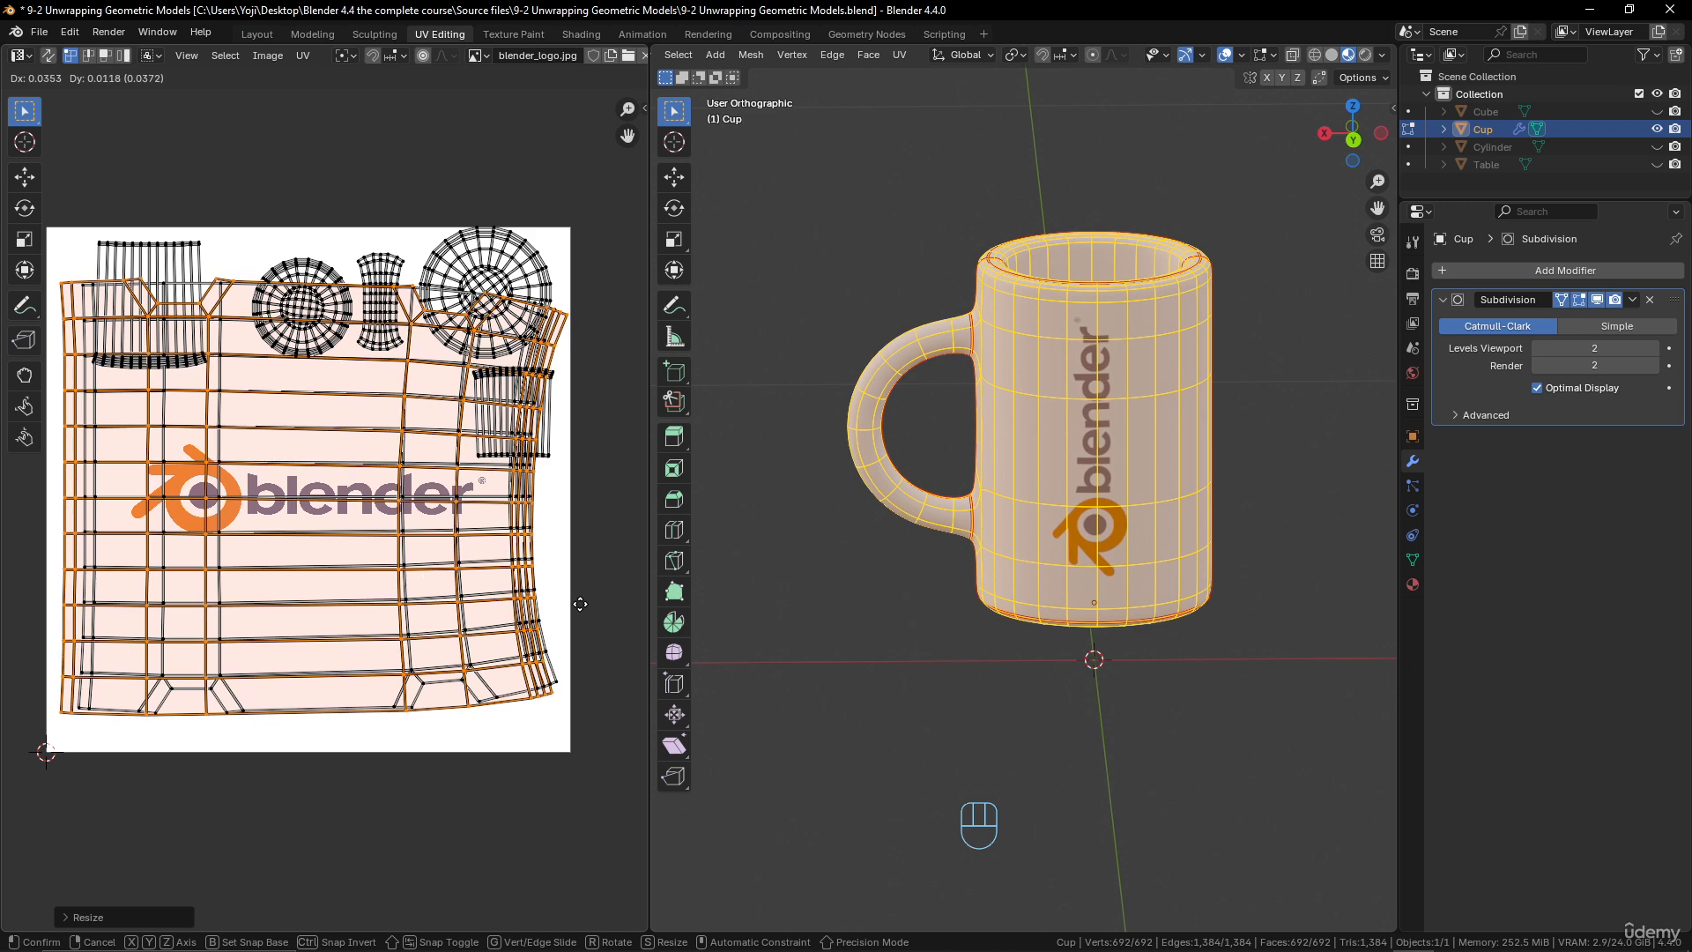
pyautogui.click(580, 603)
pyautogui.moveTo(1108, 564); pyautogui.dragTo(1134, 645, button='middle')
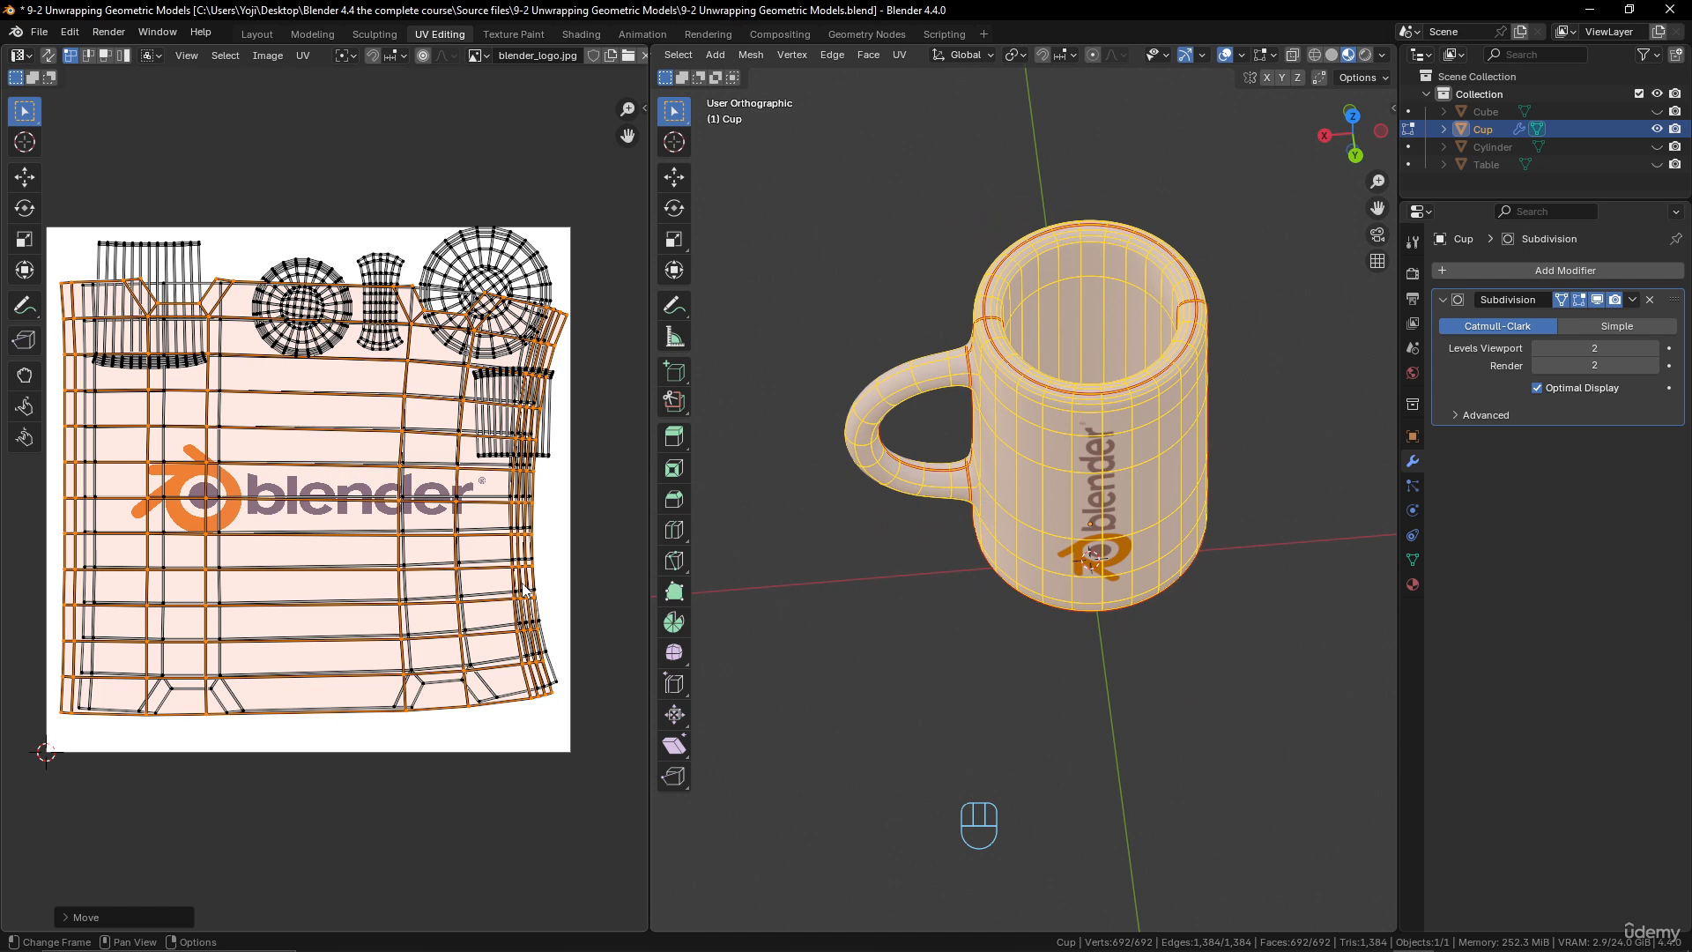
# - Try hiding the selected outer-wall island to pick the overlapping one beneath it, and undo the hiding
pyautogui.press('h')
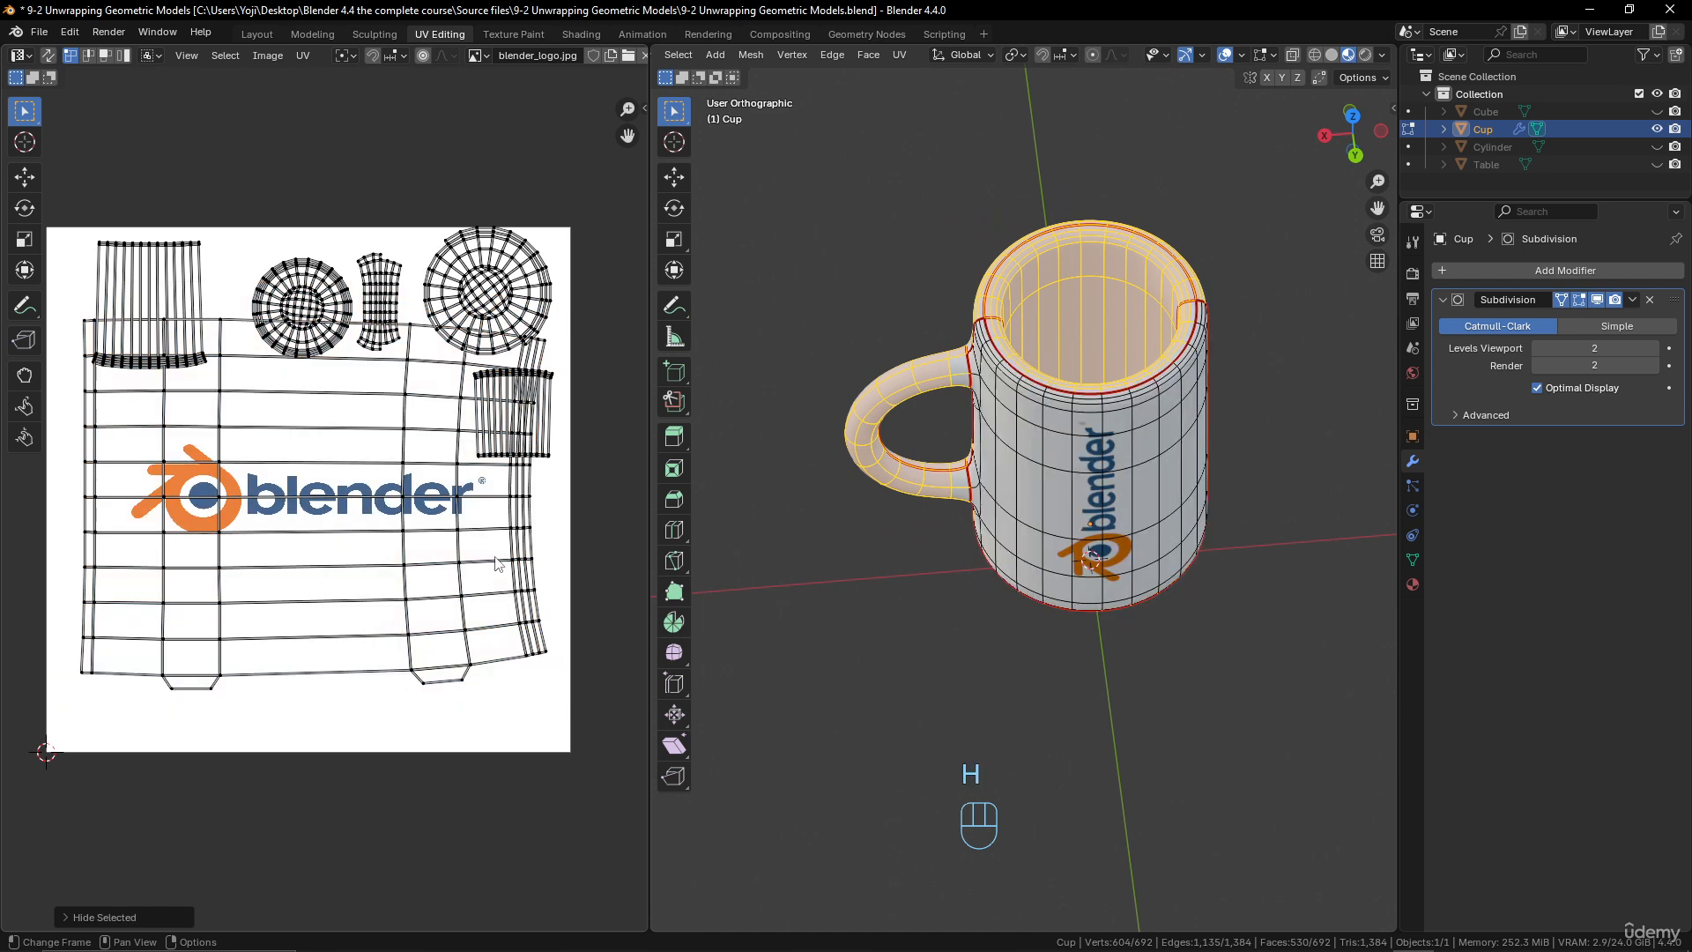
pyautogui.click(475, 662)
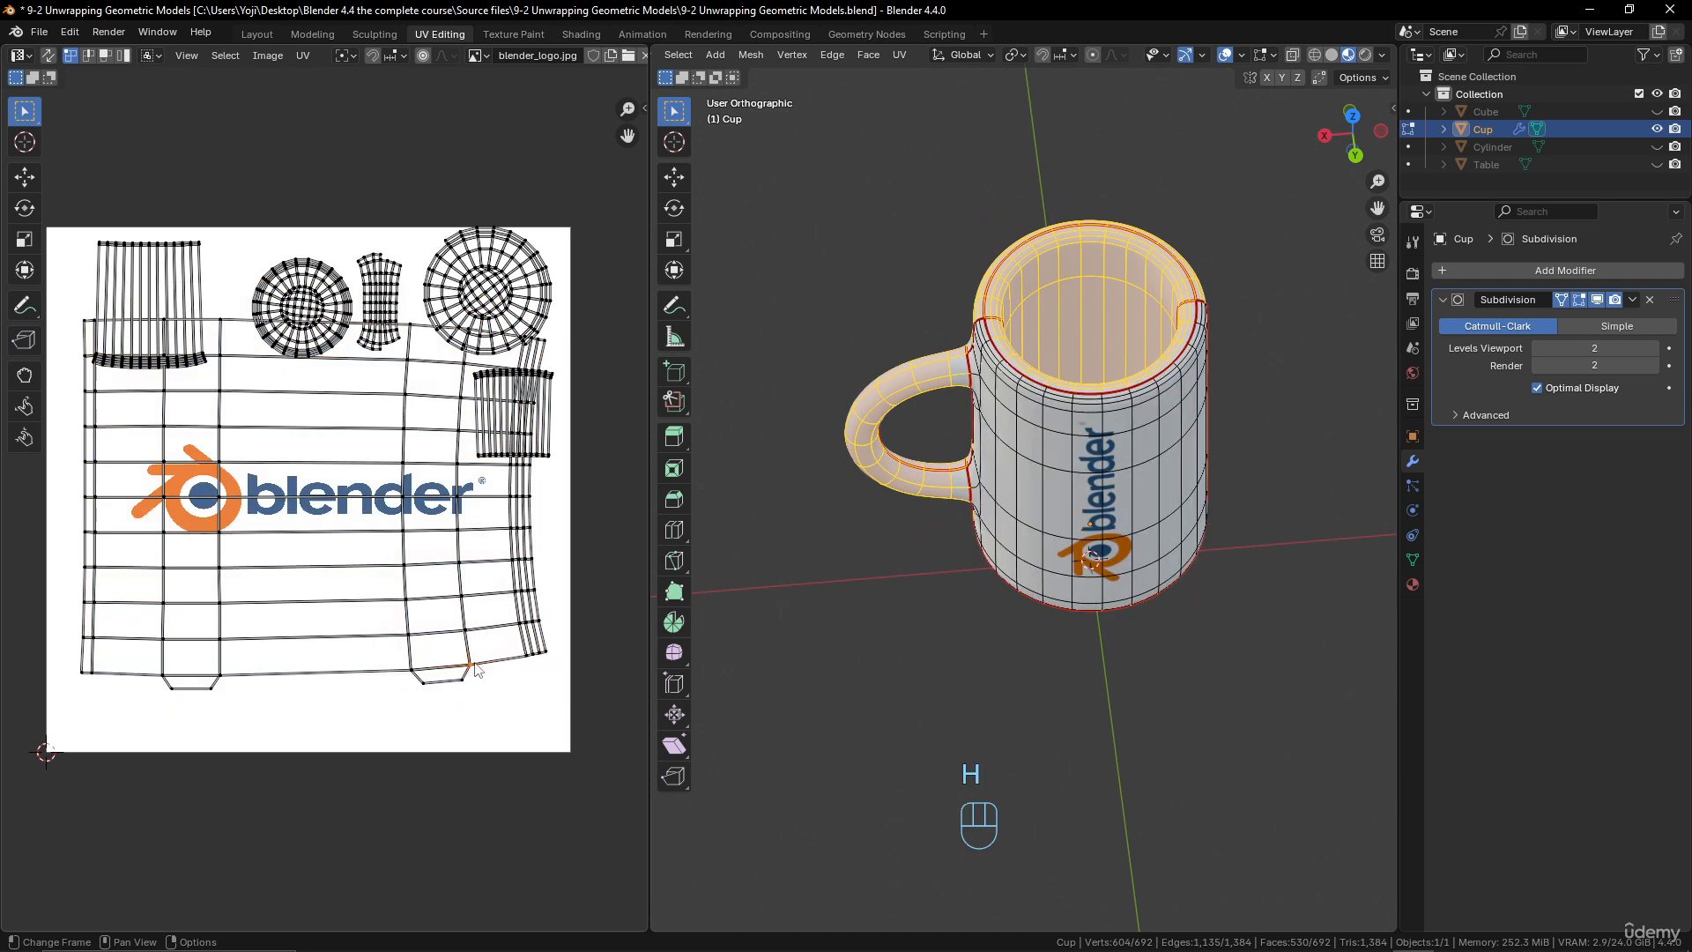
pyautogui.press('l')
pyautogui.hotkey('ctrl', 'z')
pyautogui.hotkey('ctrl', 'z')
pyautogui.hotkey('ctrl', 'z')
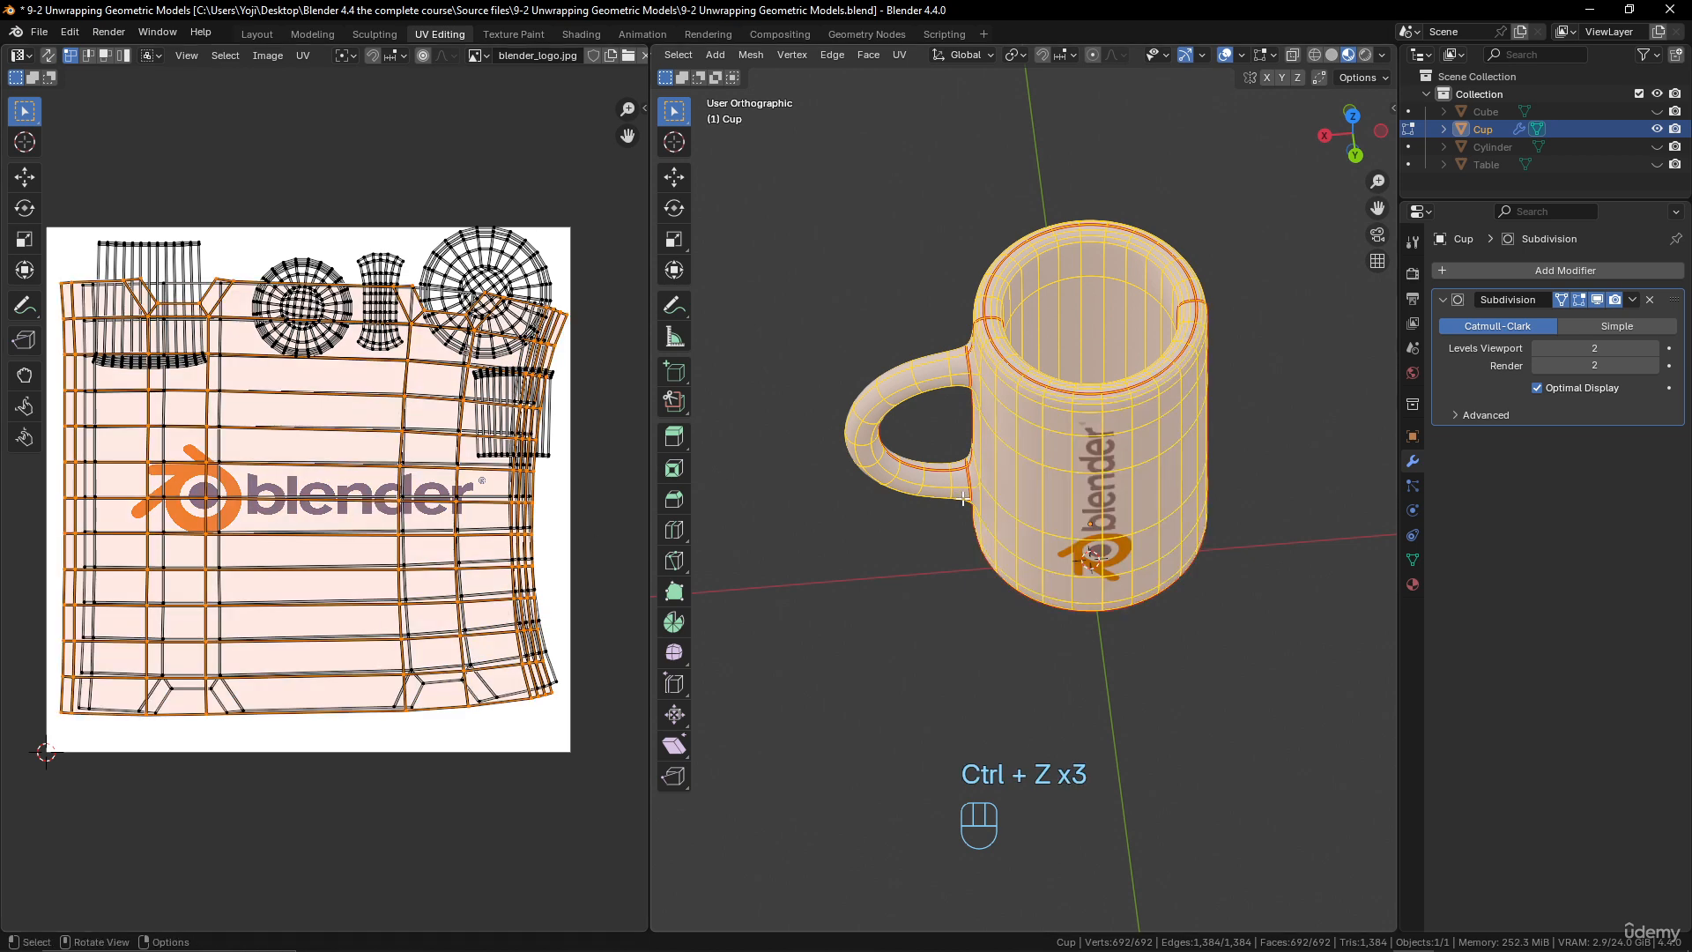
# - Examine the layout of the cup's UV islands over the logo texture
pyautogui.scroll(5, 350, 516)
pyautogui.scroll(-3, 384, 487)
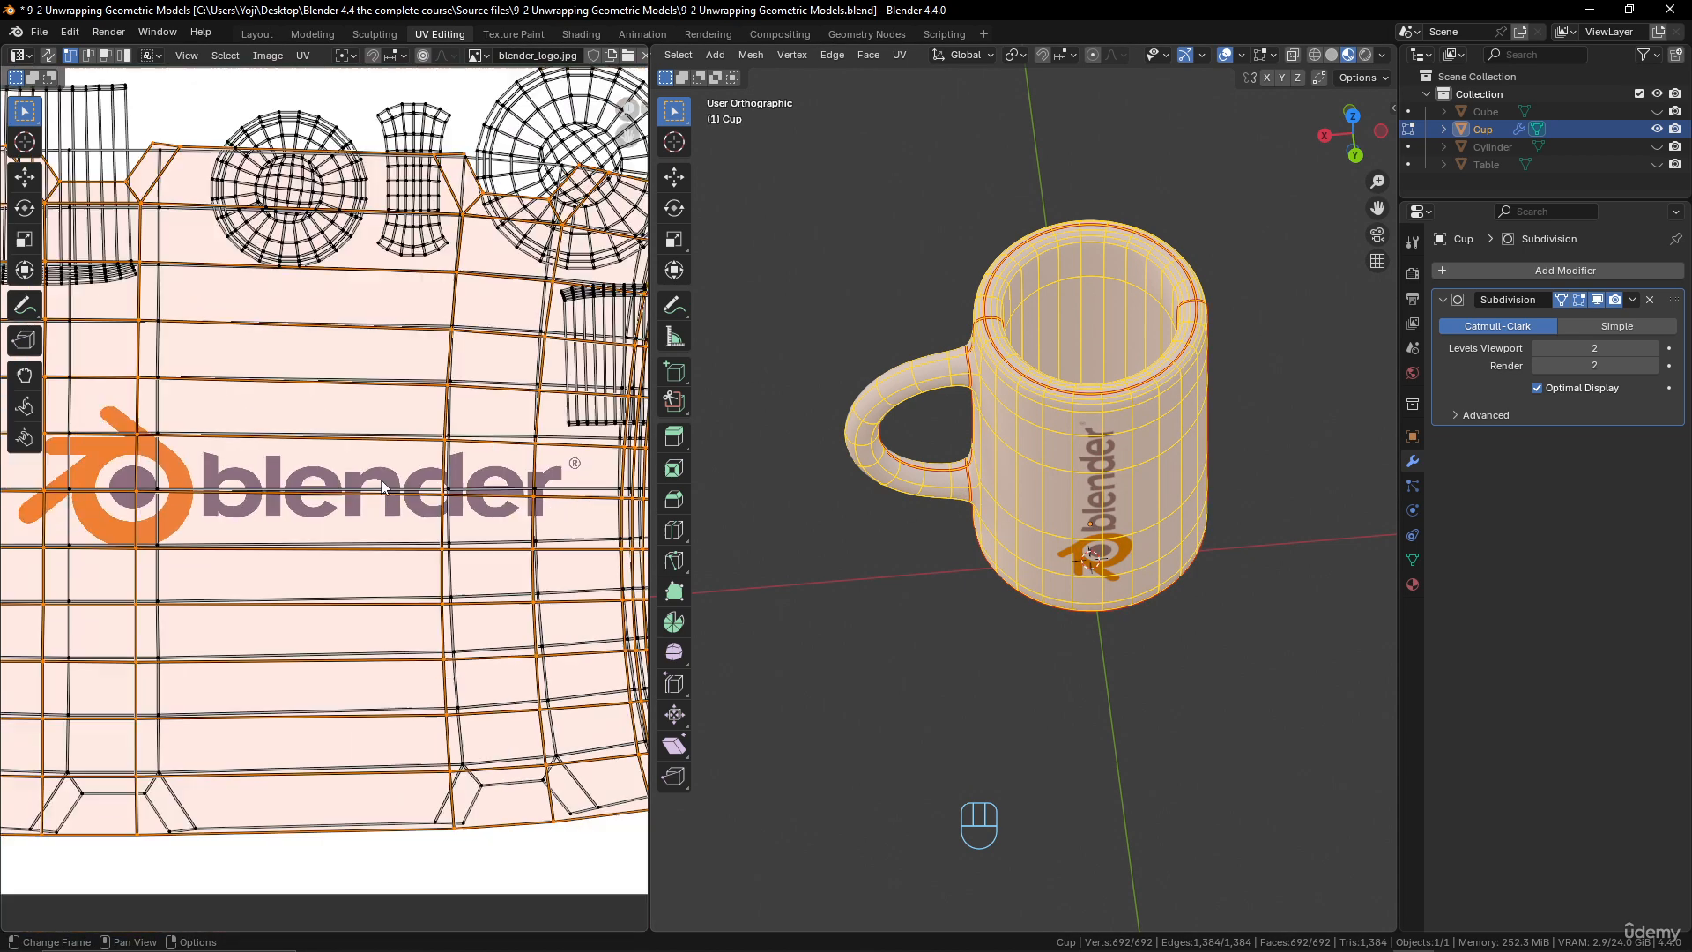
pyautogui.scroll(2, 208, 501)
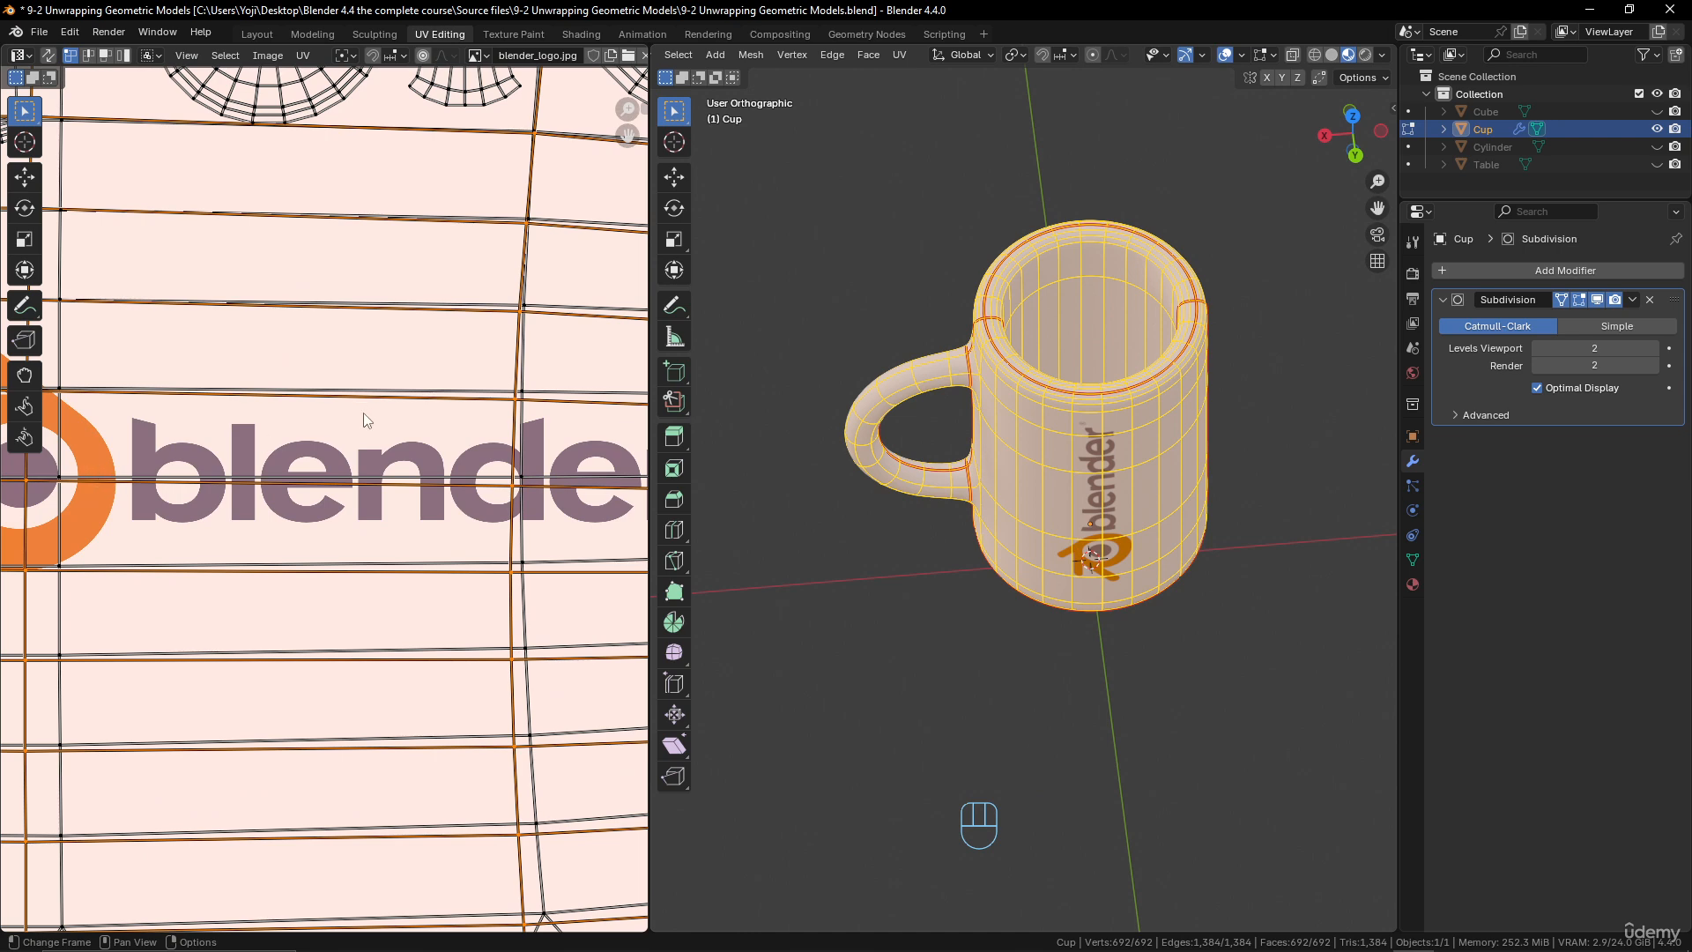
pyautogui.press('Home')
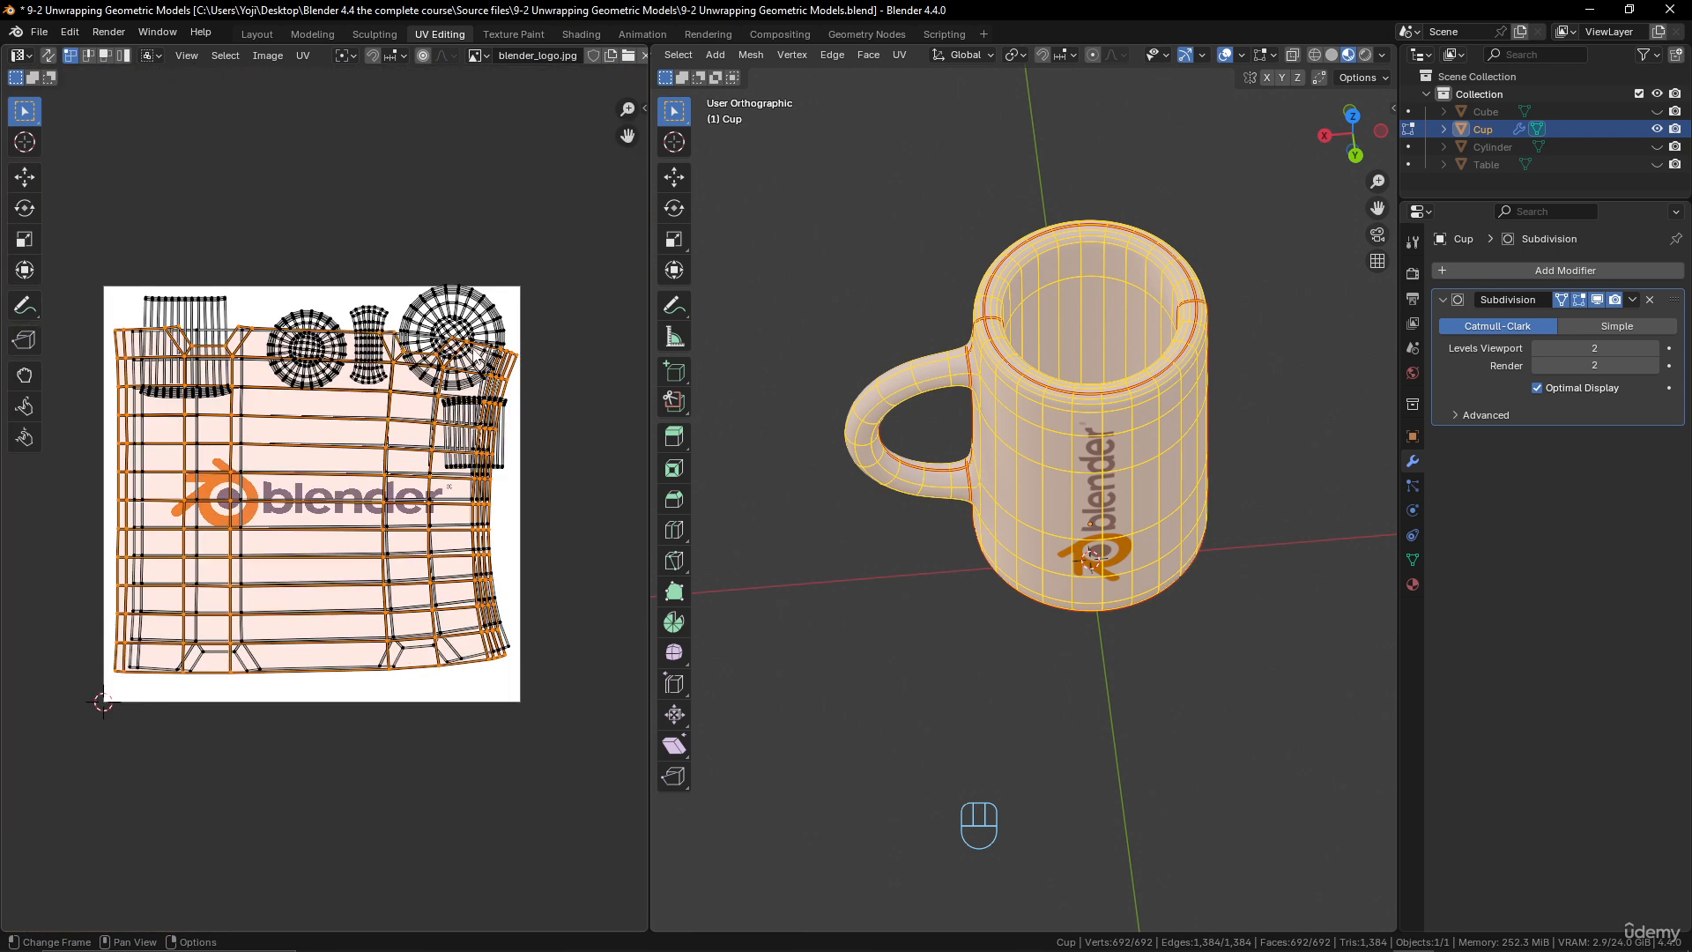
pyautogui.keyDown('shift'); pyautogui.moveTo(480, 359); pyautogui.dragTo(443, 423, button='middle'); pyautogui.keyUp('shift')
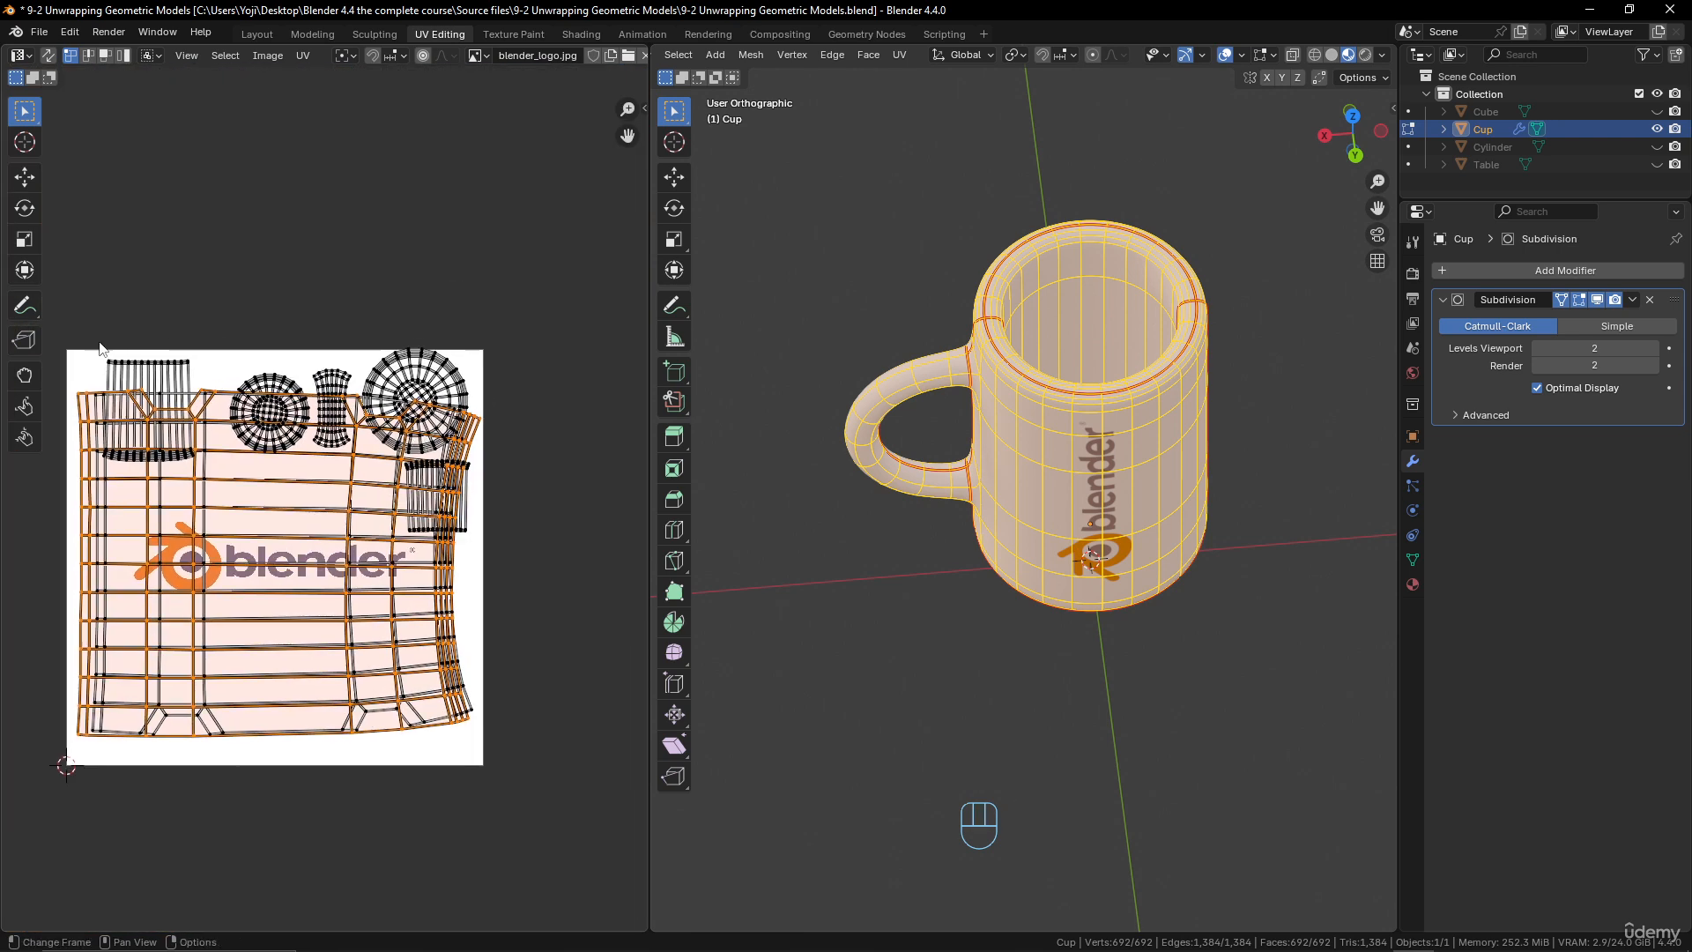
pyautogui.scroll(3, 307, 423)
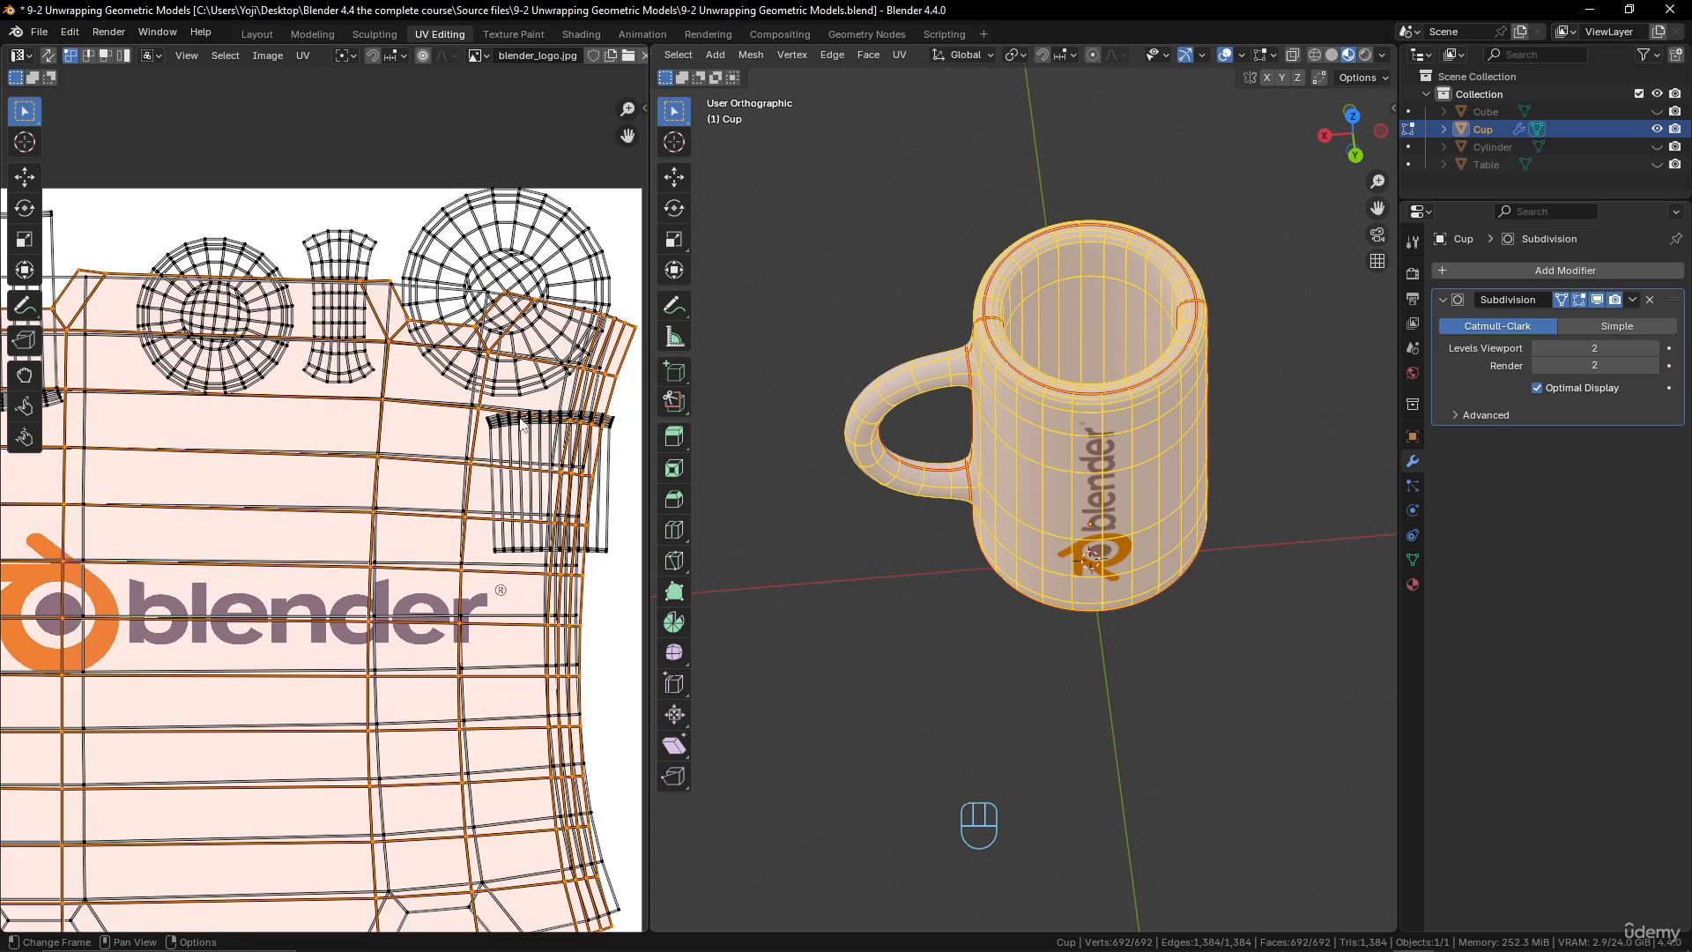
pyautogui.scroll(-3, 457, 353)
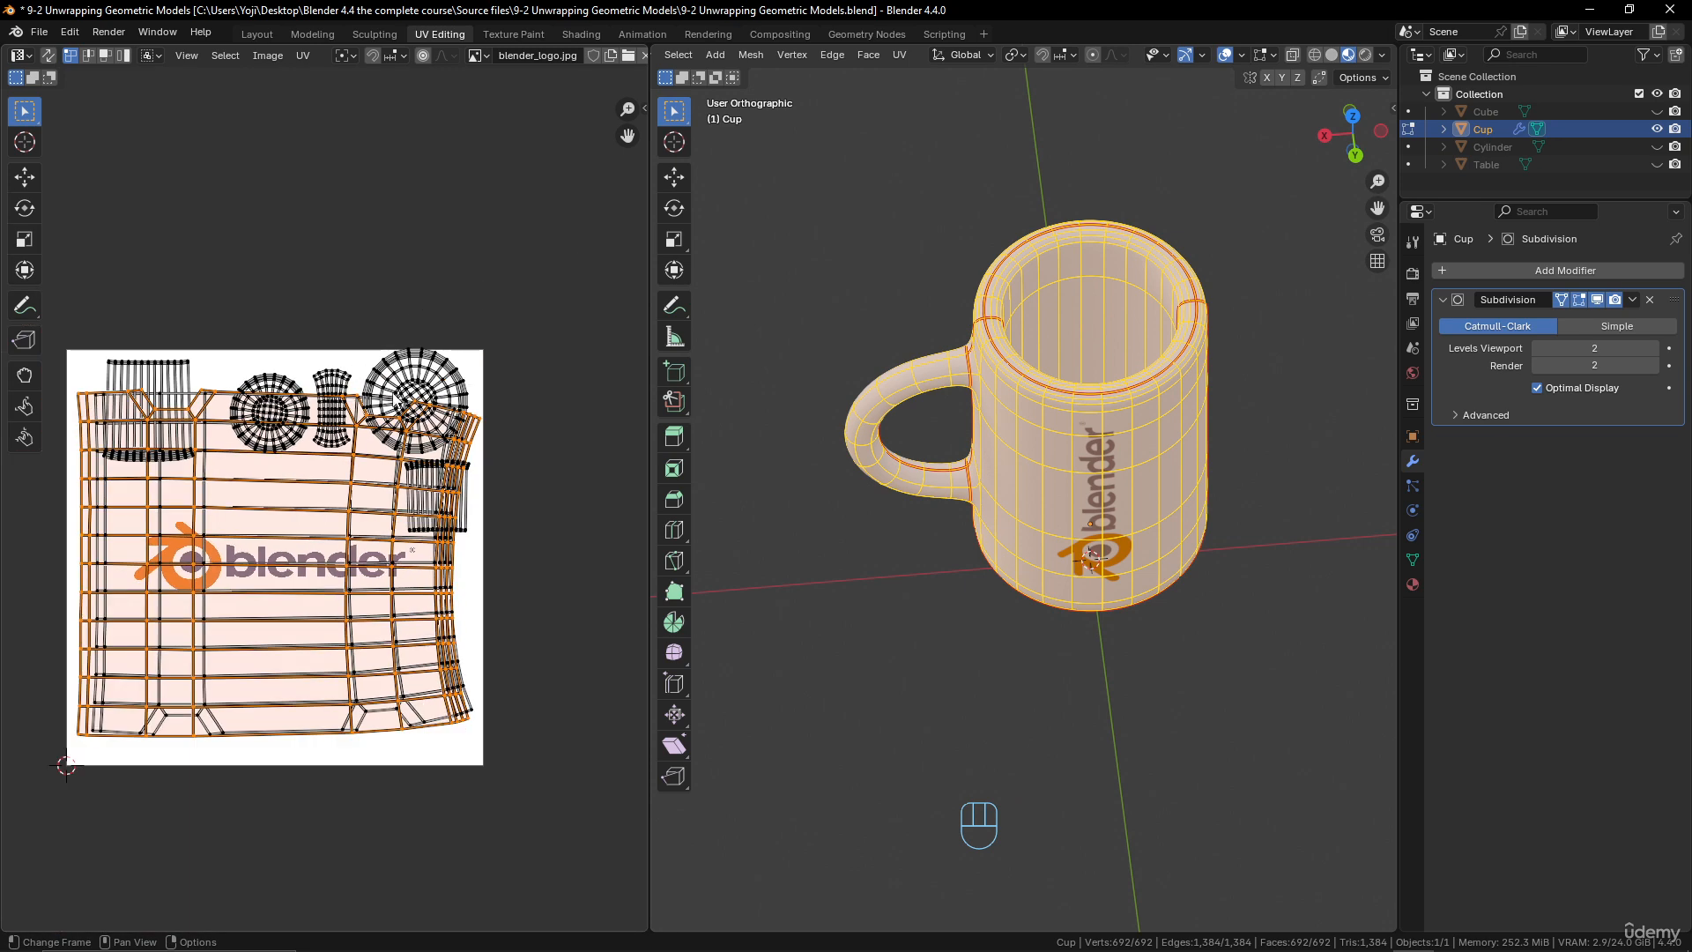
pyautogui.scroll(2, 473, 225)
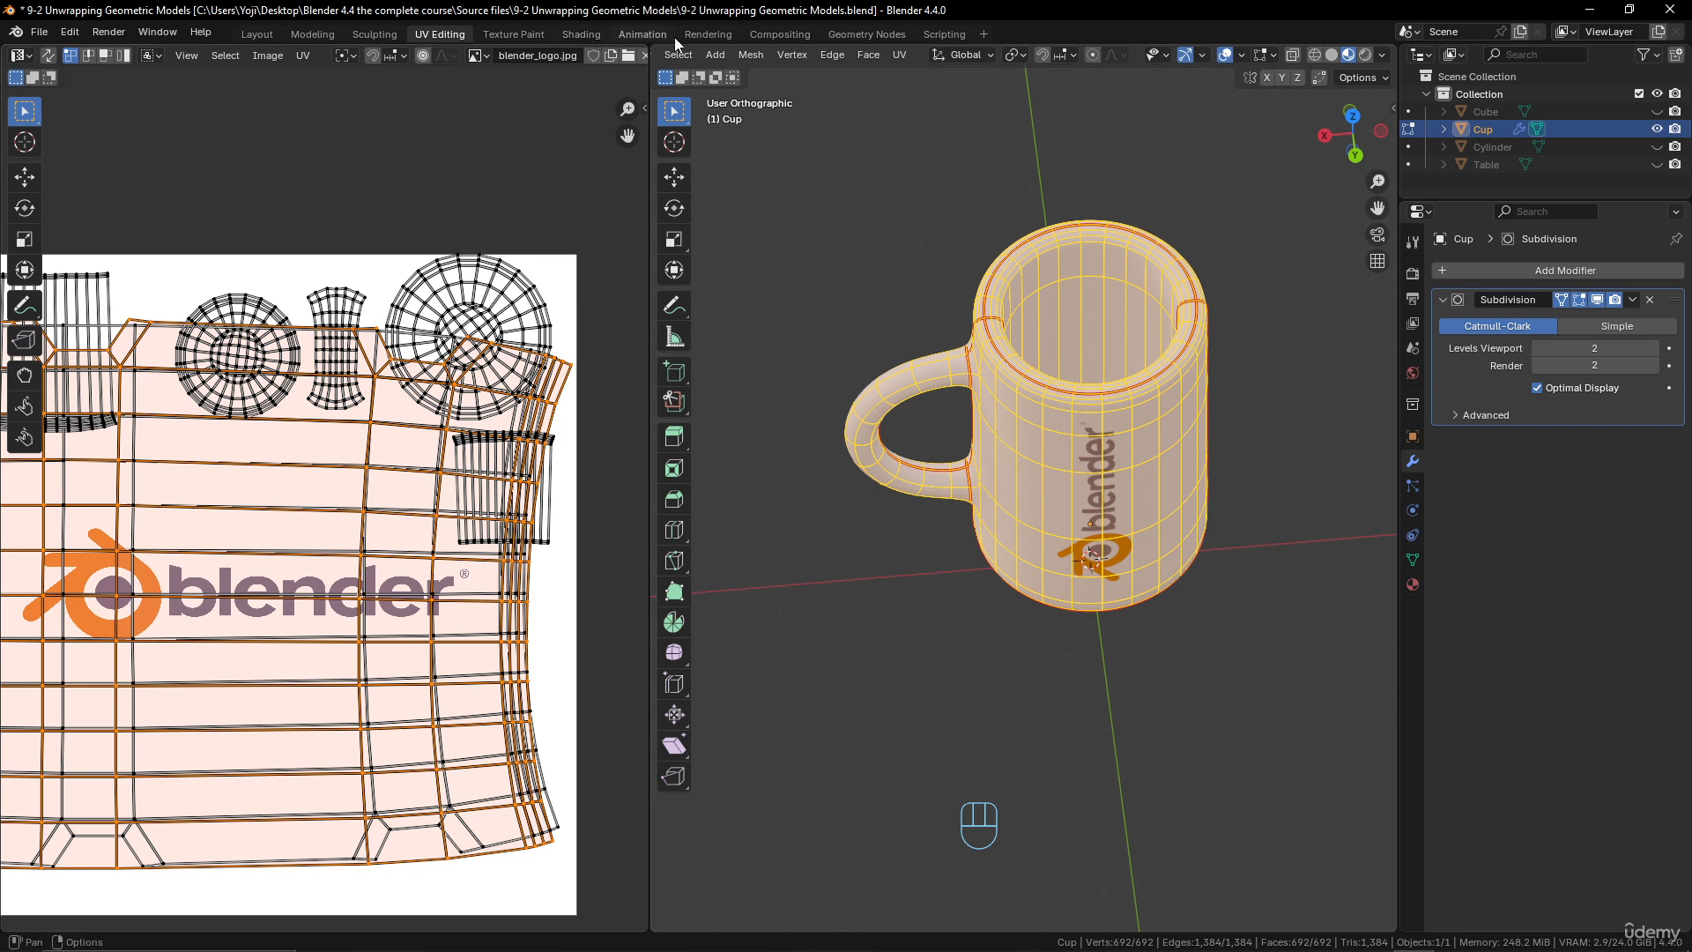
# - Switch to the Texture Paint workspace and bring the upper-right corner of the logo image into view
pyautogui.click(513, 33)
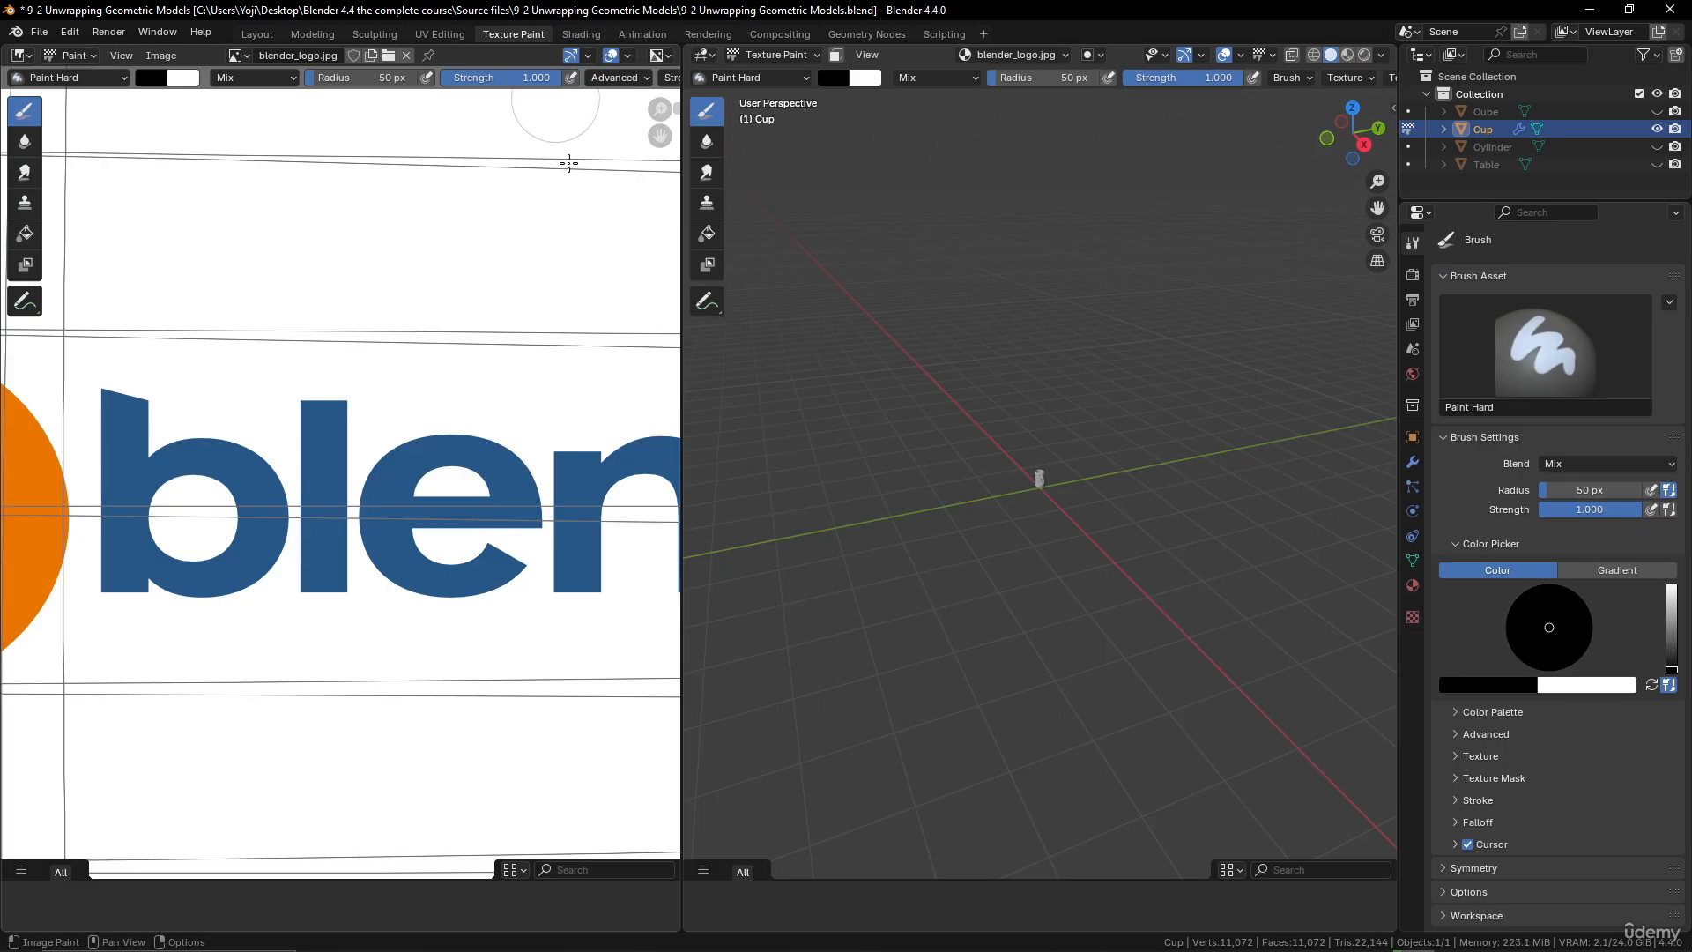
pyautogui.scroll(-5, 491, 336)
pyautogui.scroll(4, 452, 361)
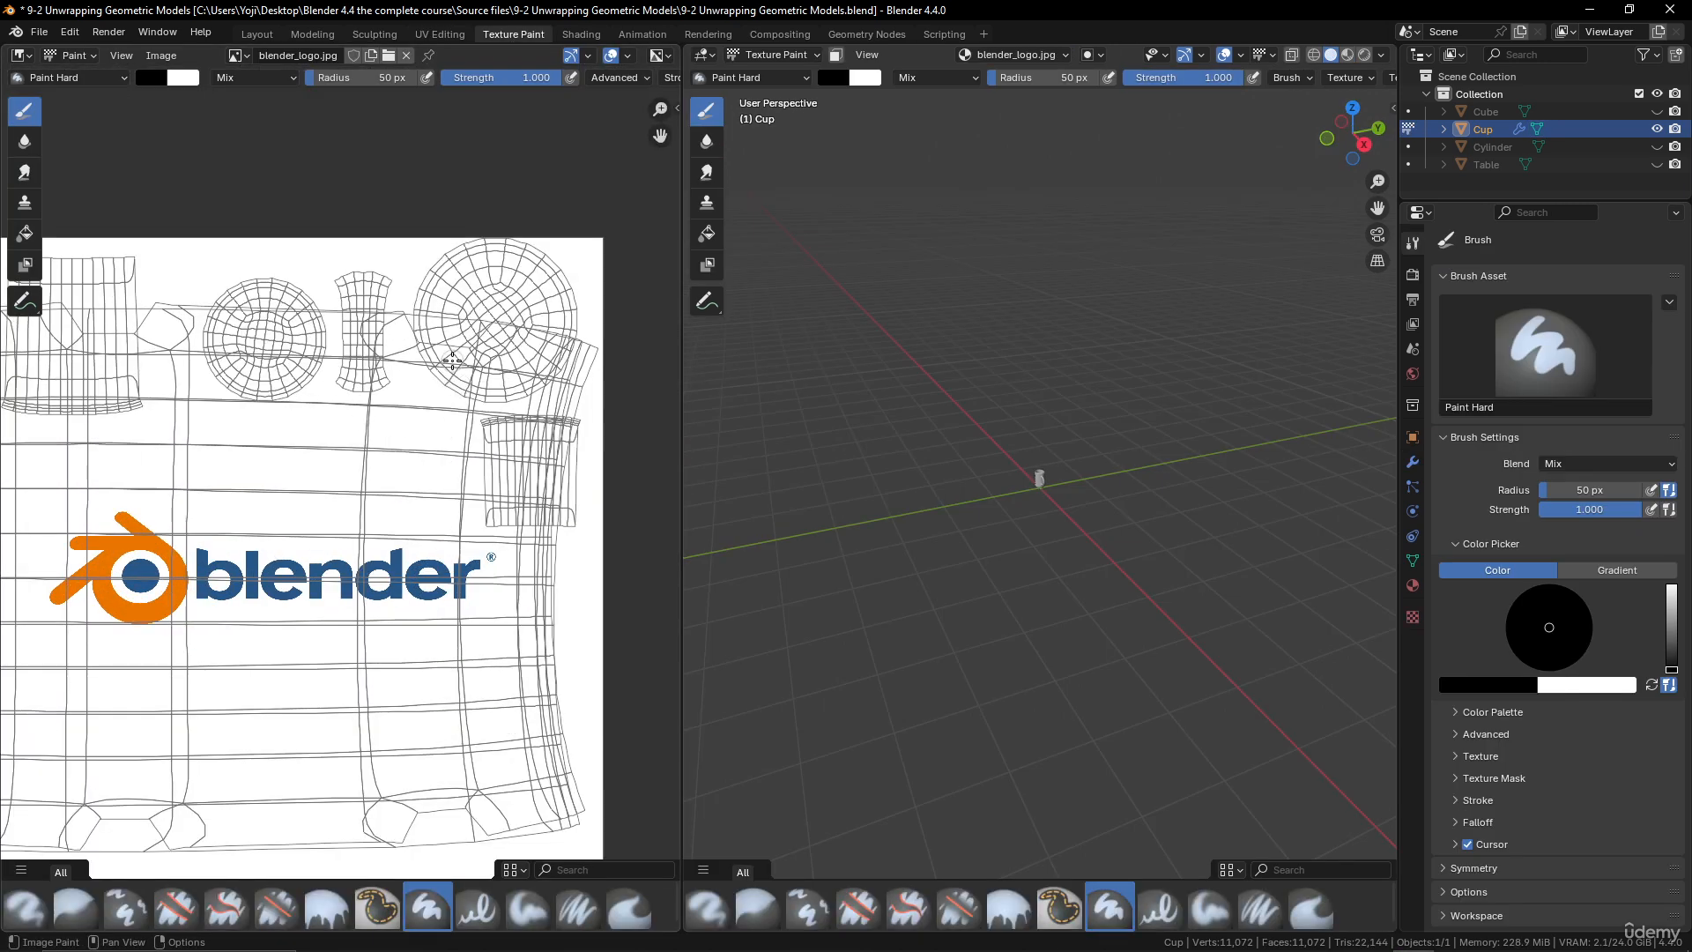
pyautogui.moveTo(533, 272); pyautogui.dragTo(471, 299, button='middle')
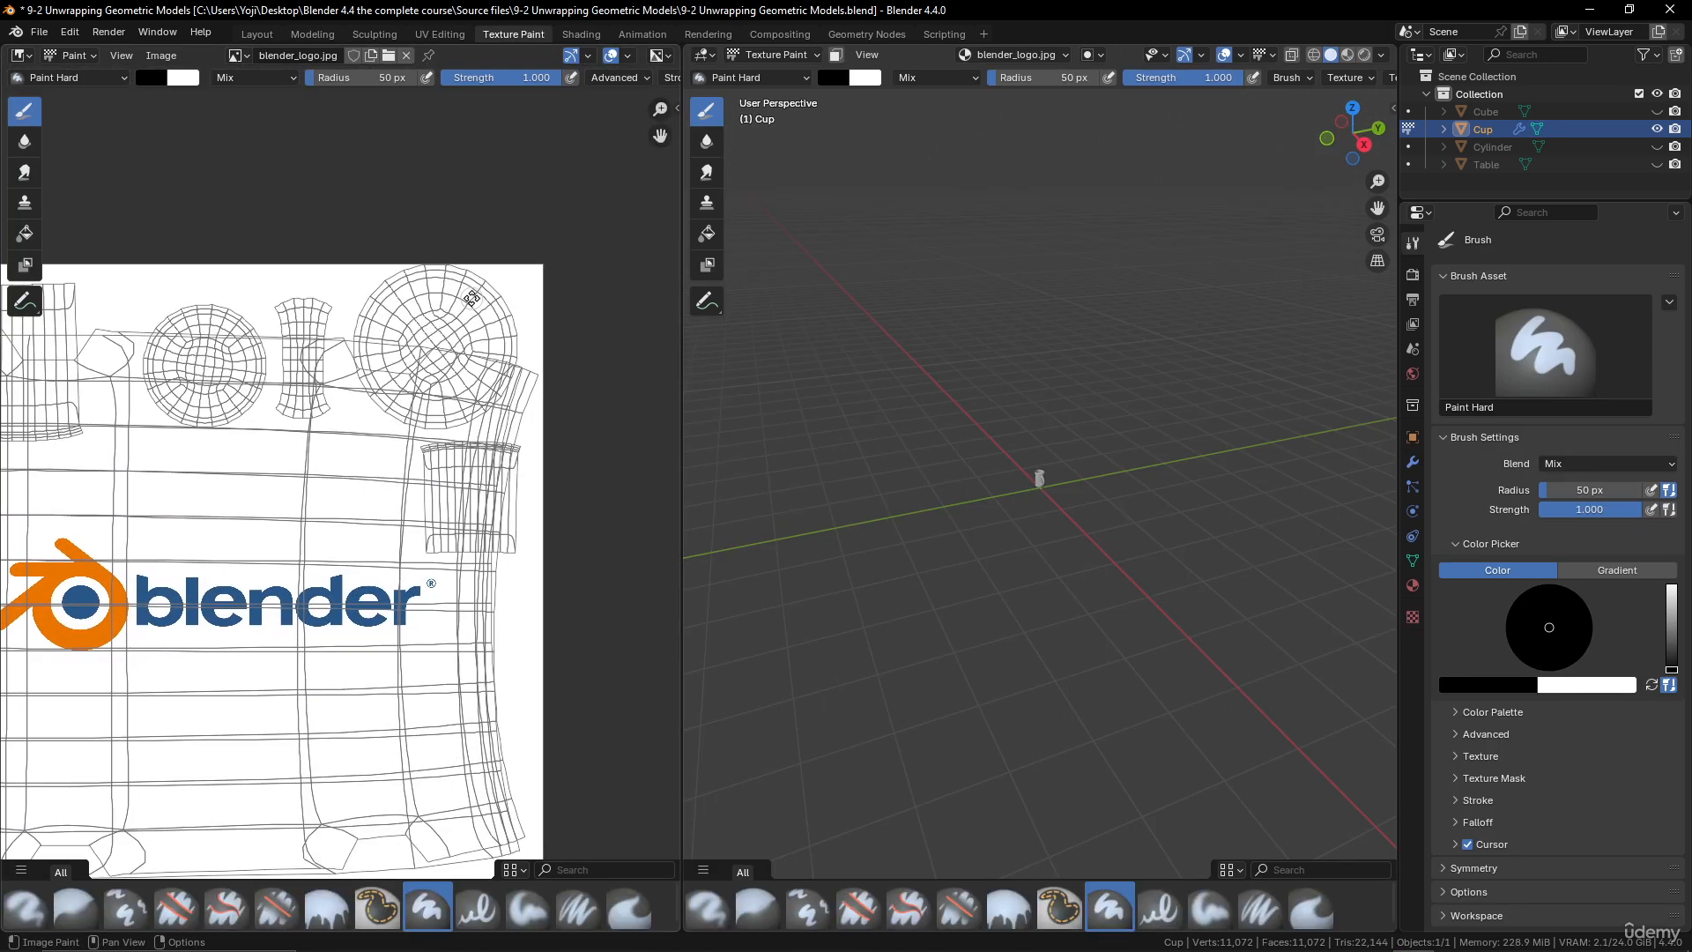
pyautogui.scroll(1, 466, 280)
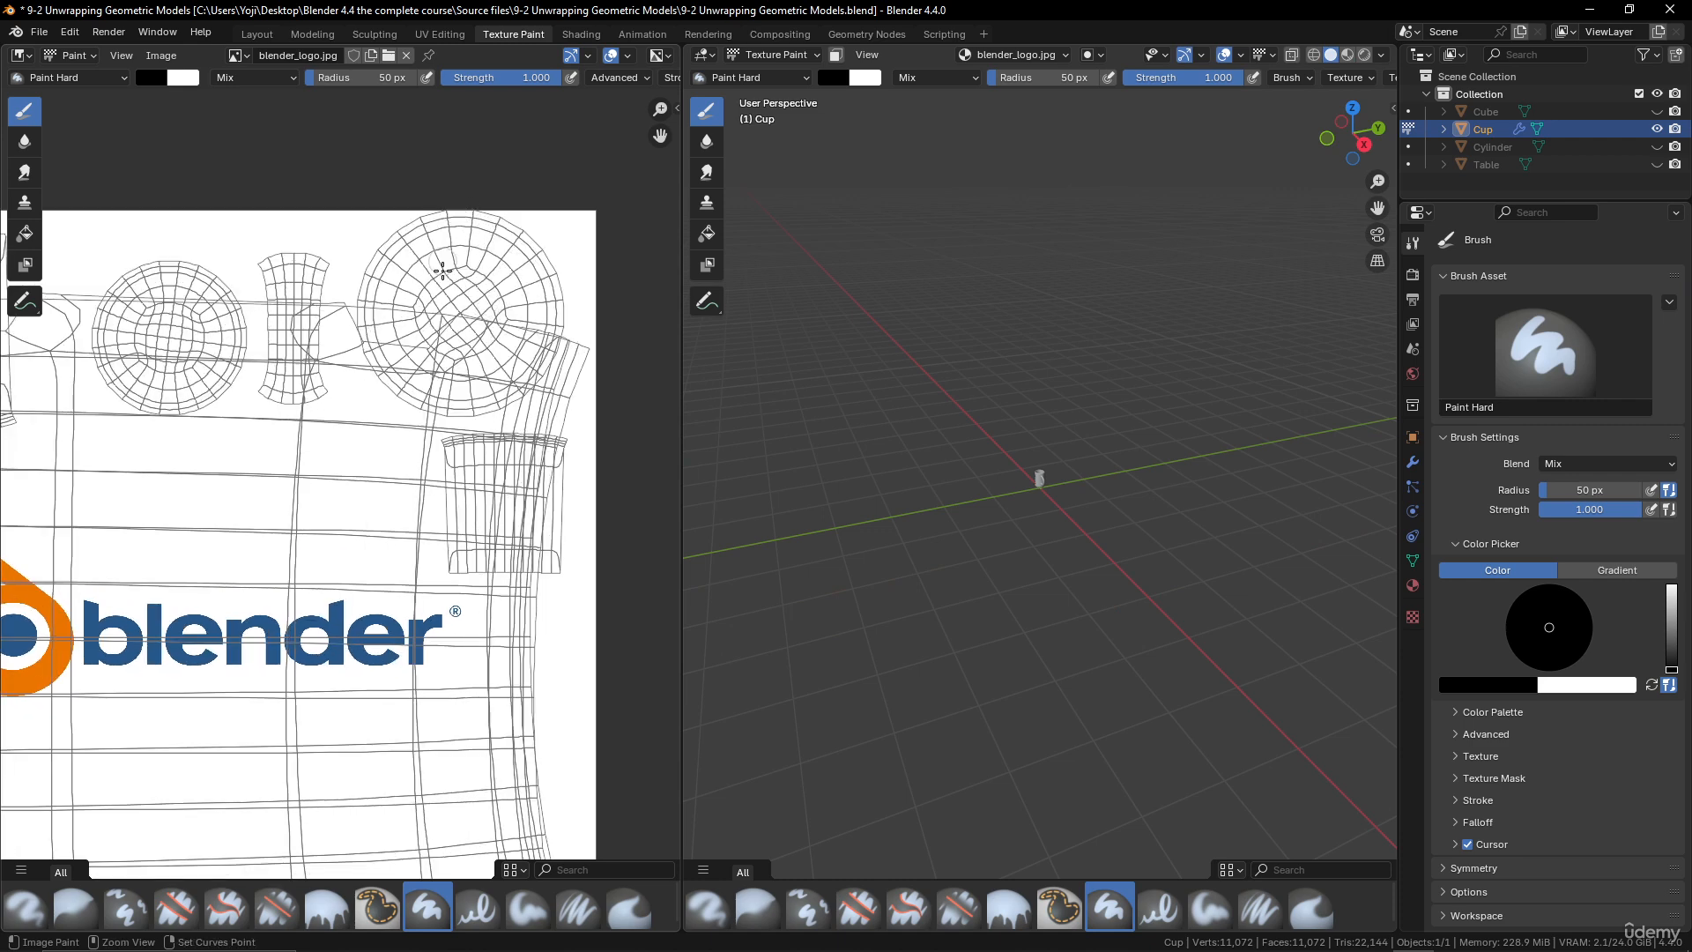
# - Try painting a large black patch in the upper-right corner of the logo image, and undo it
pyautogui.moveTo(442, 201)
pyautogui.mouseDown()
pyautogui.moveTo(443, 348)
pyautogui.moveTo(608, 340)
pyautogui.moveTo(463, 319)
pyautogui.moveTo(573, 304)
pyautogui.moveTo(573, 289)
pyautogui.moveTo(476, 282)
pyautogui.moveTo(578, 199)
pyautogui.moveTo(577, 247)
pyautogui.moveTo(459, 215)
pyautogui.moveTo(455, 295)
pyautogui.moveTo(460, 238)
pyautogui.mouseUp()
pyautogui.click(161, 56)
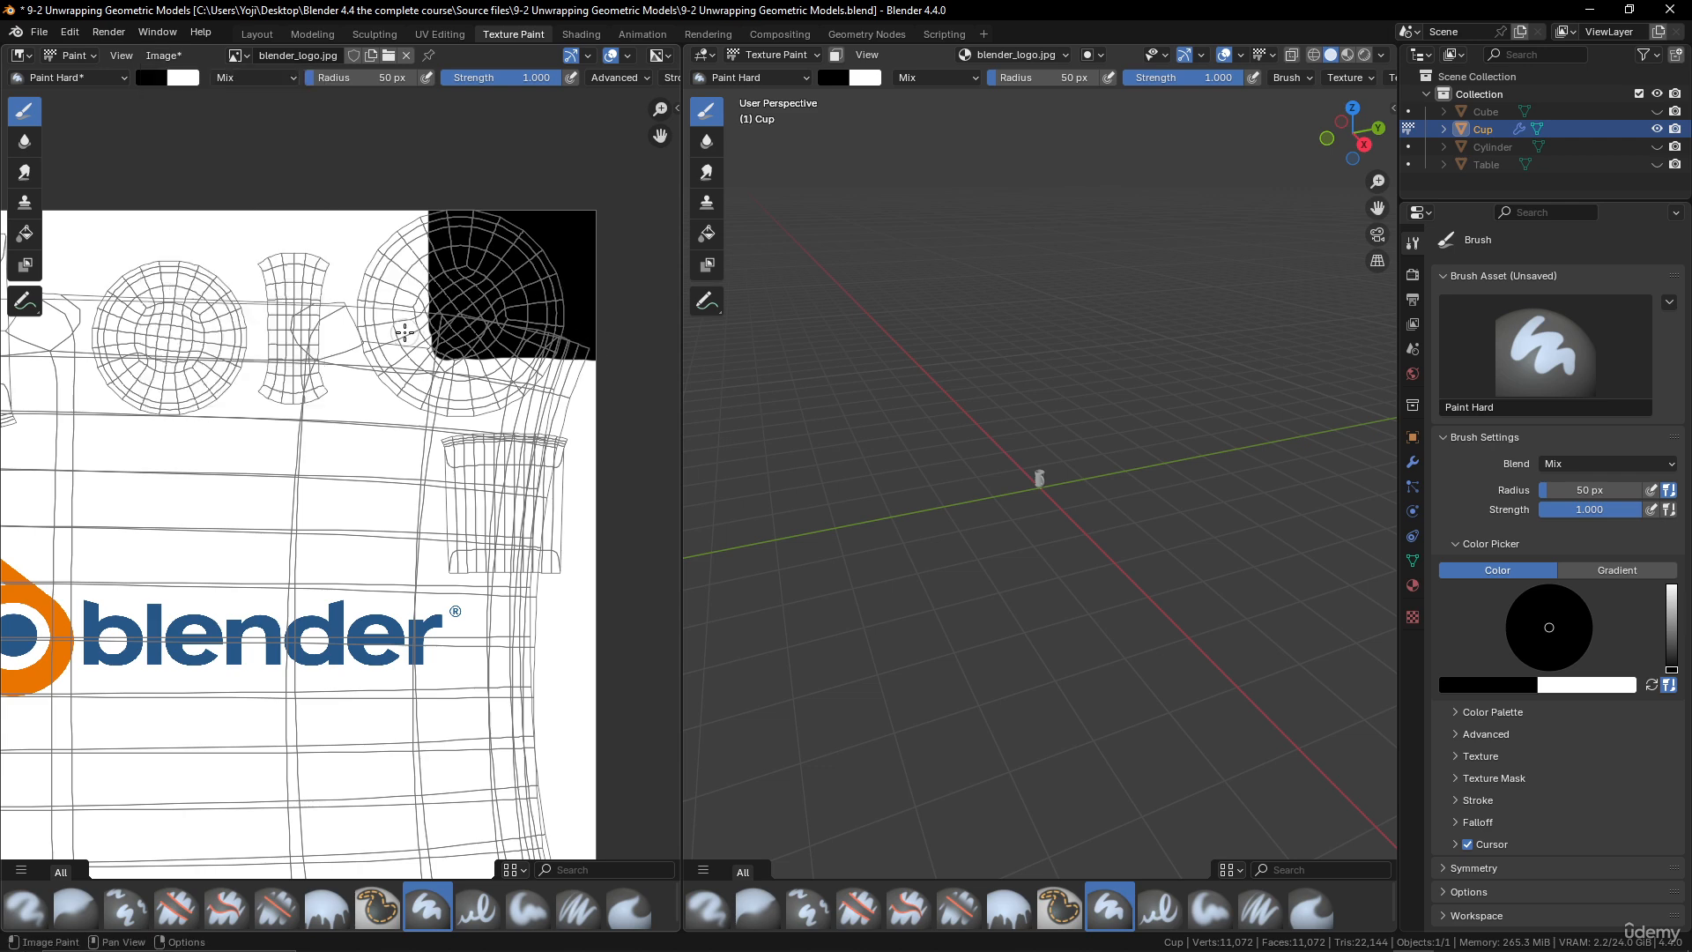
pyautogui.scroll(-3, 519, 436)
pyautogui.scroll(3, 422, 388)
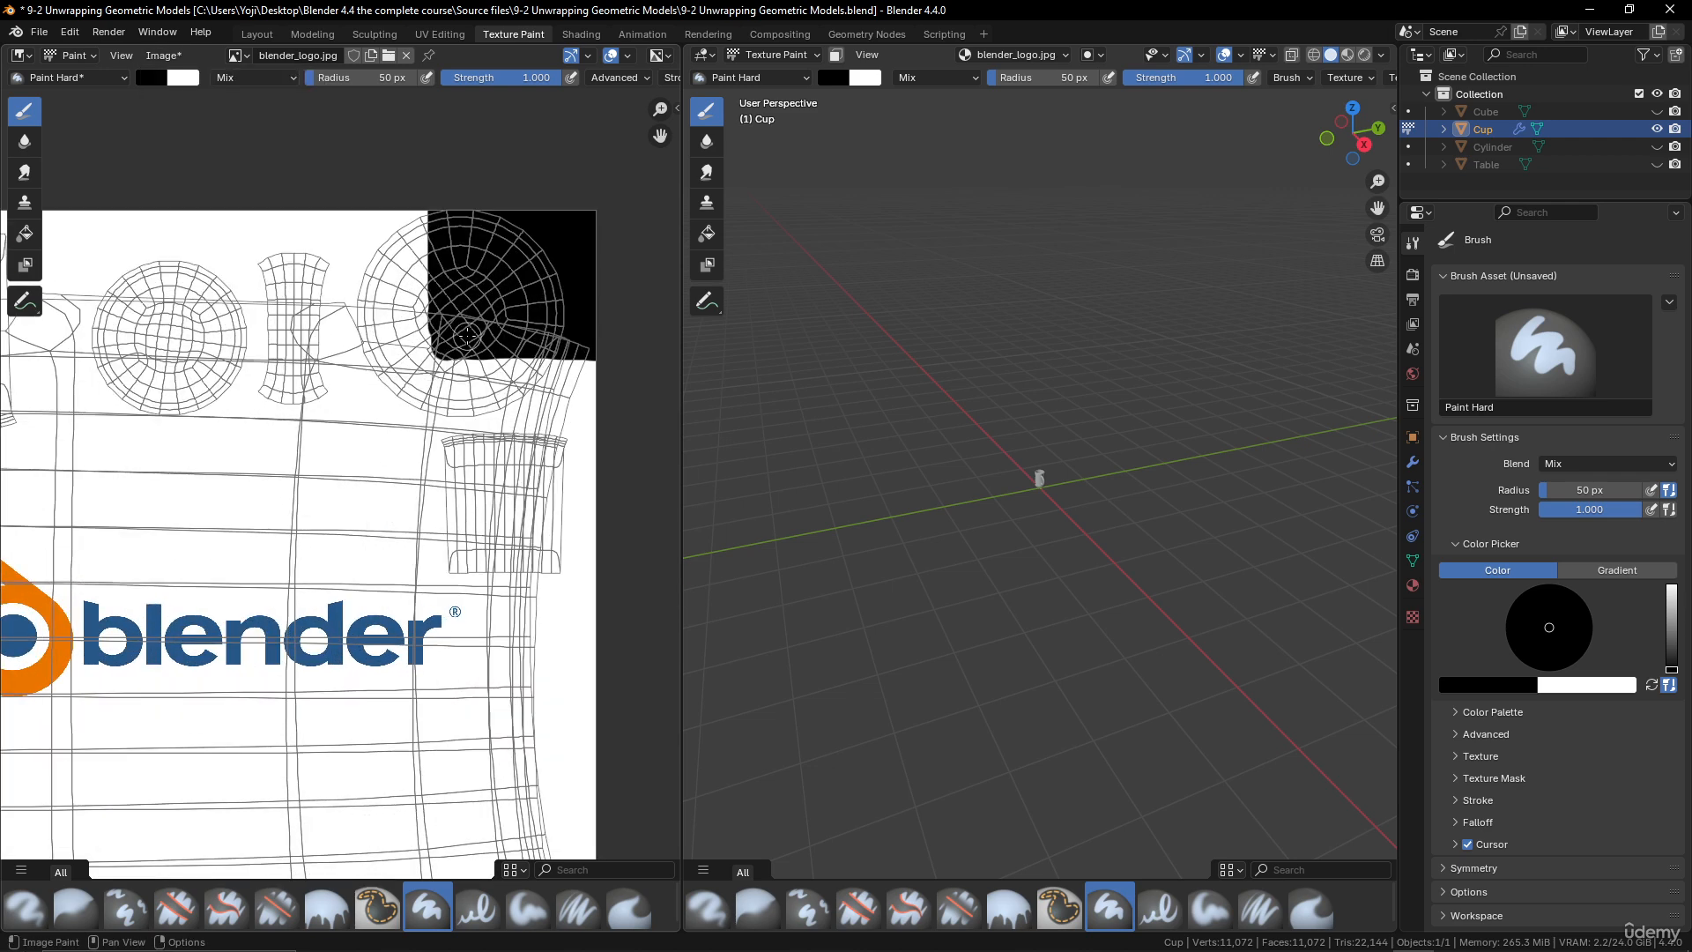
pyautogui.hotkey('ctrl', 'z')
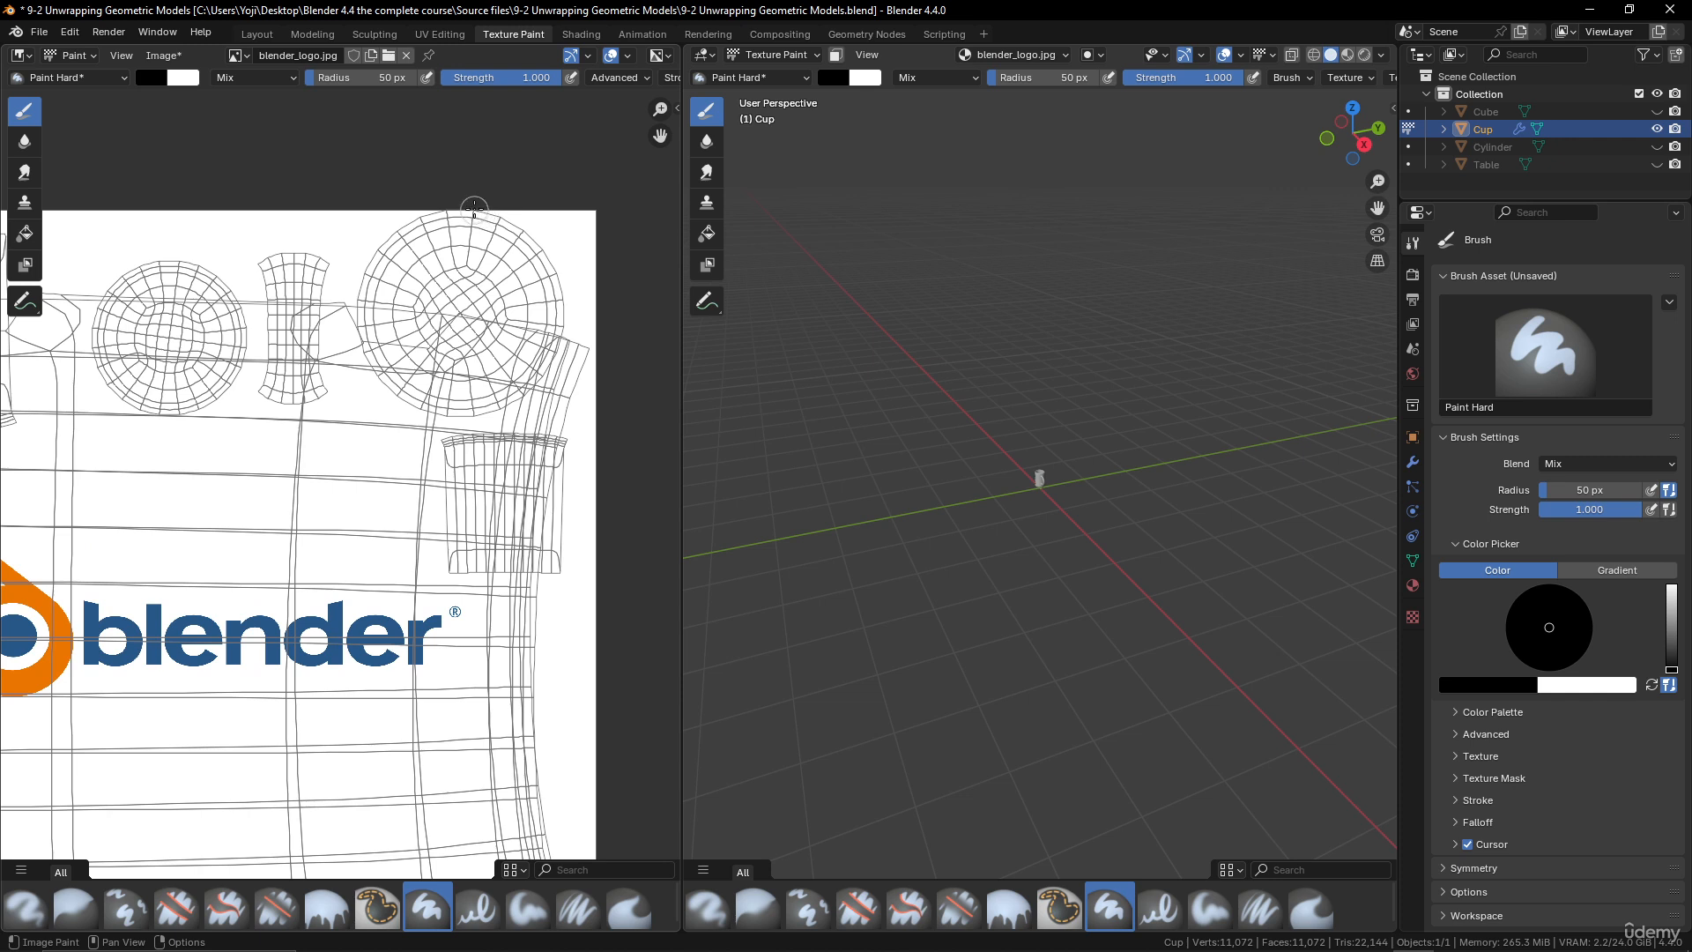
# - Paint a smaller black patch in the logo image's upper-right corner and a red (#FF000E) patch beside it along the upper edge
pyautogui.moveTo(474, 198)
pyautogui.mouseDown()
pyautogui.moveTo(476, 257)
pyautogui.moveTo(586, 260)
pyautogui.moveTo(595, 225)
pyautogui.moveTo(454, 227)
pyautogui.moveTo(458, 264)
pyautogui.moveTo(617, 268)
pyautogui.mouseUp()
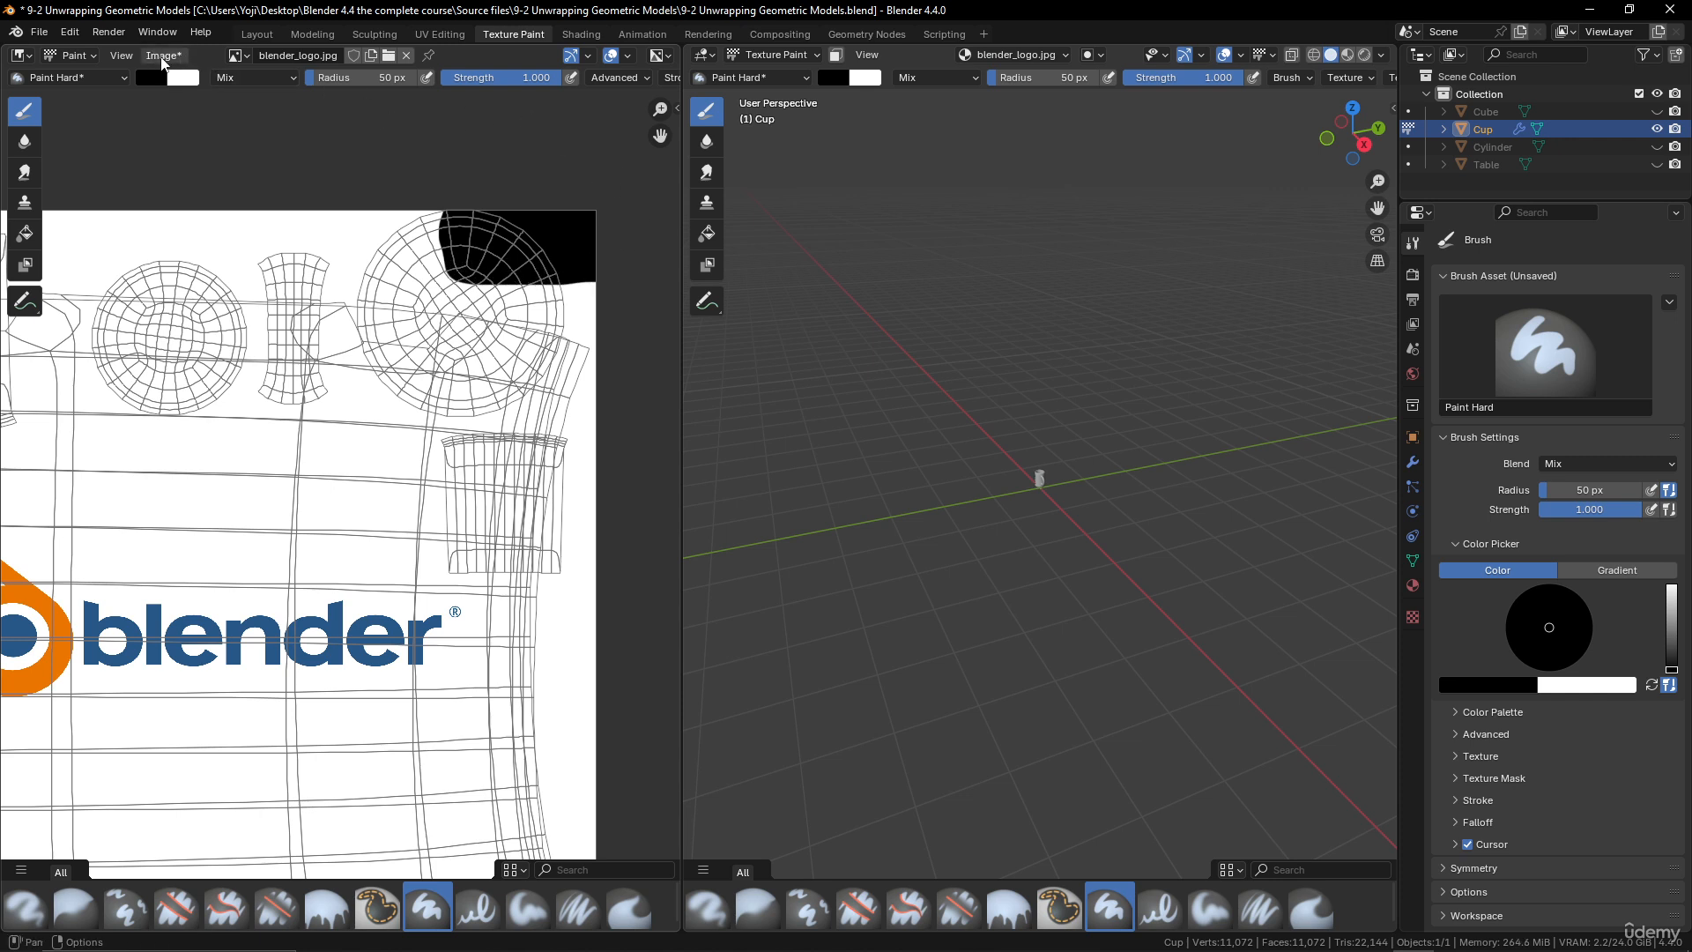
pyautogui.click(1509, 687)
pyautogui.moveTo(1526, 555); pyautogui.dragTo(1522, 415)
pyautogui.click(1449, 553)
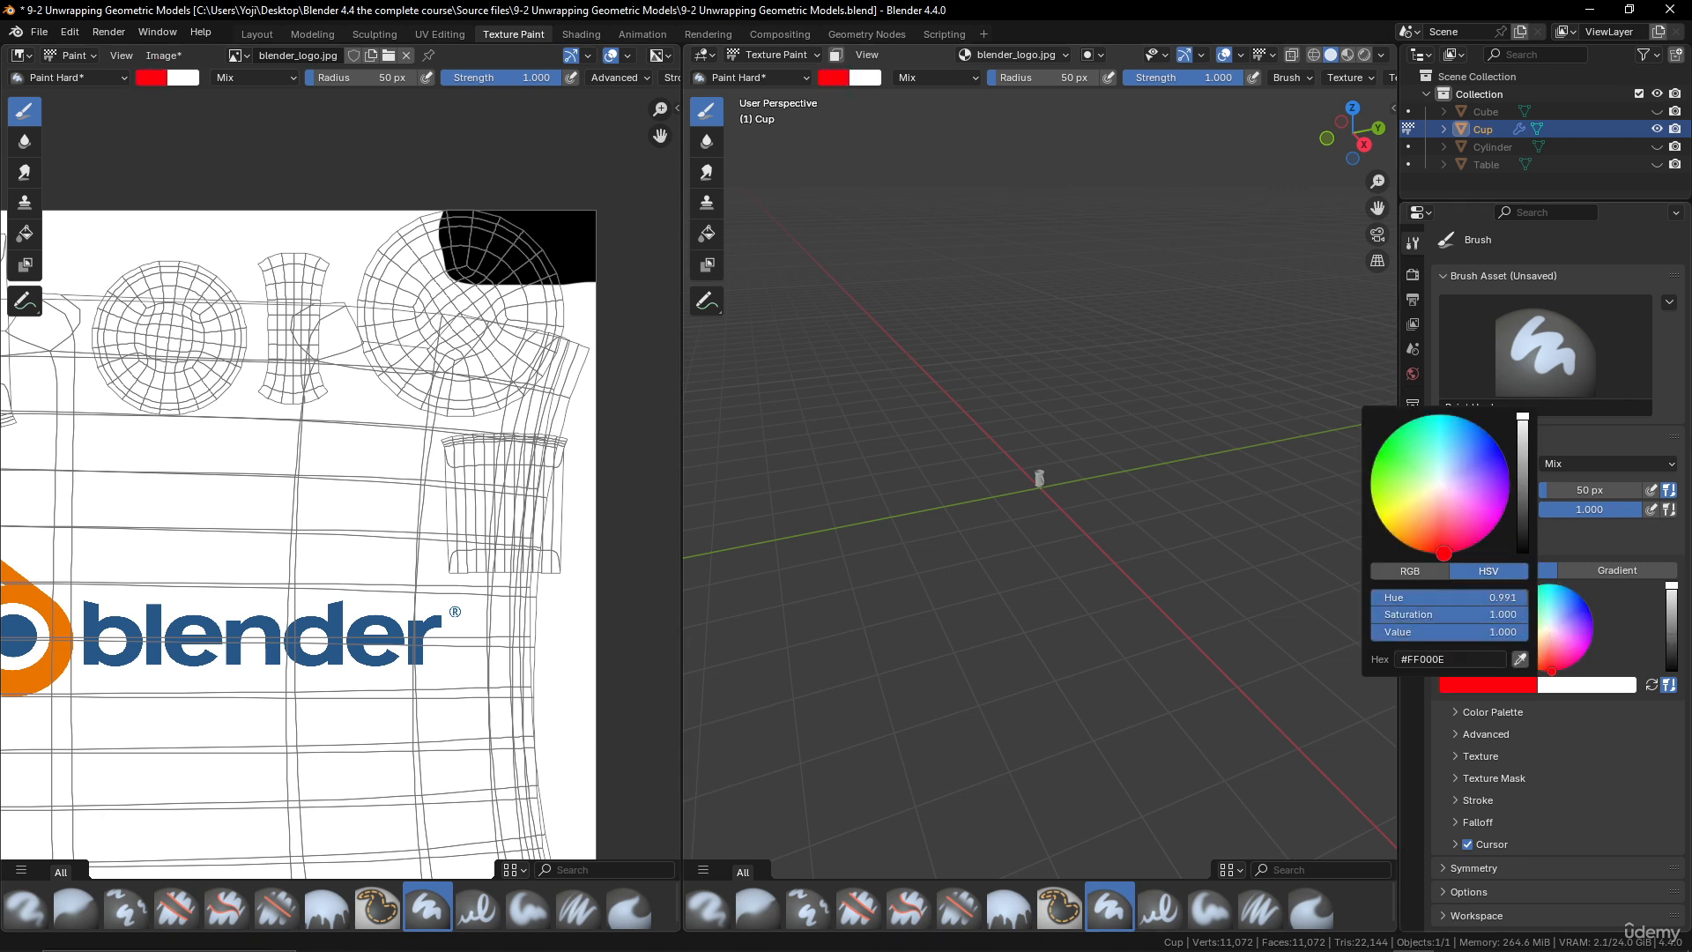
pyautogui.moveTo(301, 213)
pyautogui.mouseDown()
pyautogui.moveTo(299, 233)
pyautogui.moveTo(378, 261)
pyautogui.moveTo(381, 218)
pyautogui.moveTo(319, 220)
pyautogui.moveTo(349, 240)
pyautogui.moveTo(375, 211)
pyautogui.moveTo(365, 224)
pyautogui.mouseUp()
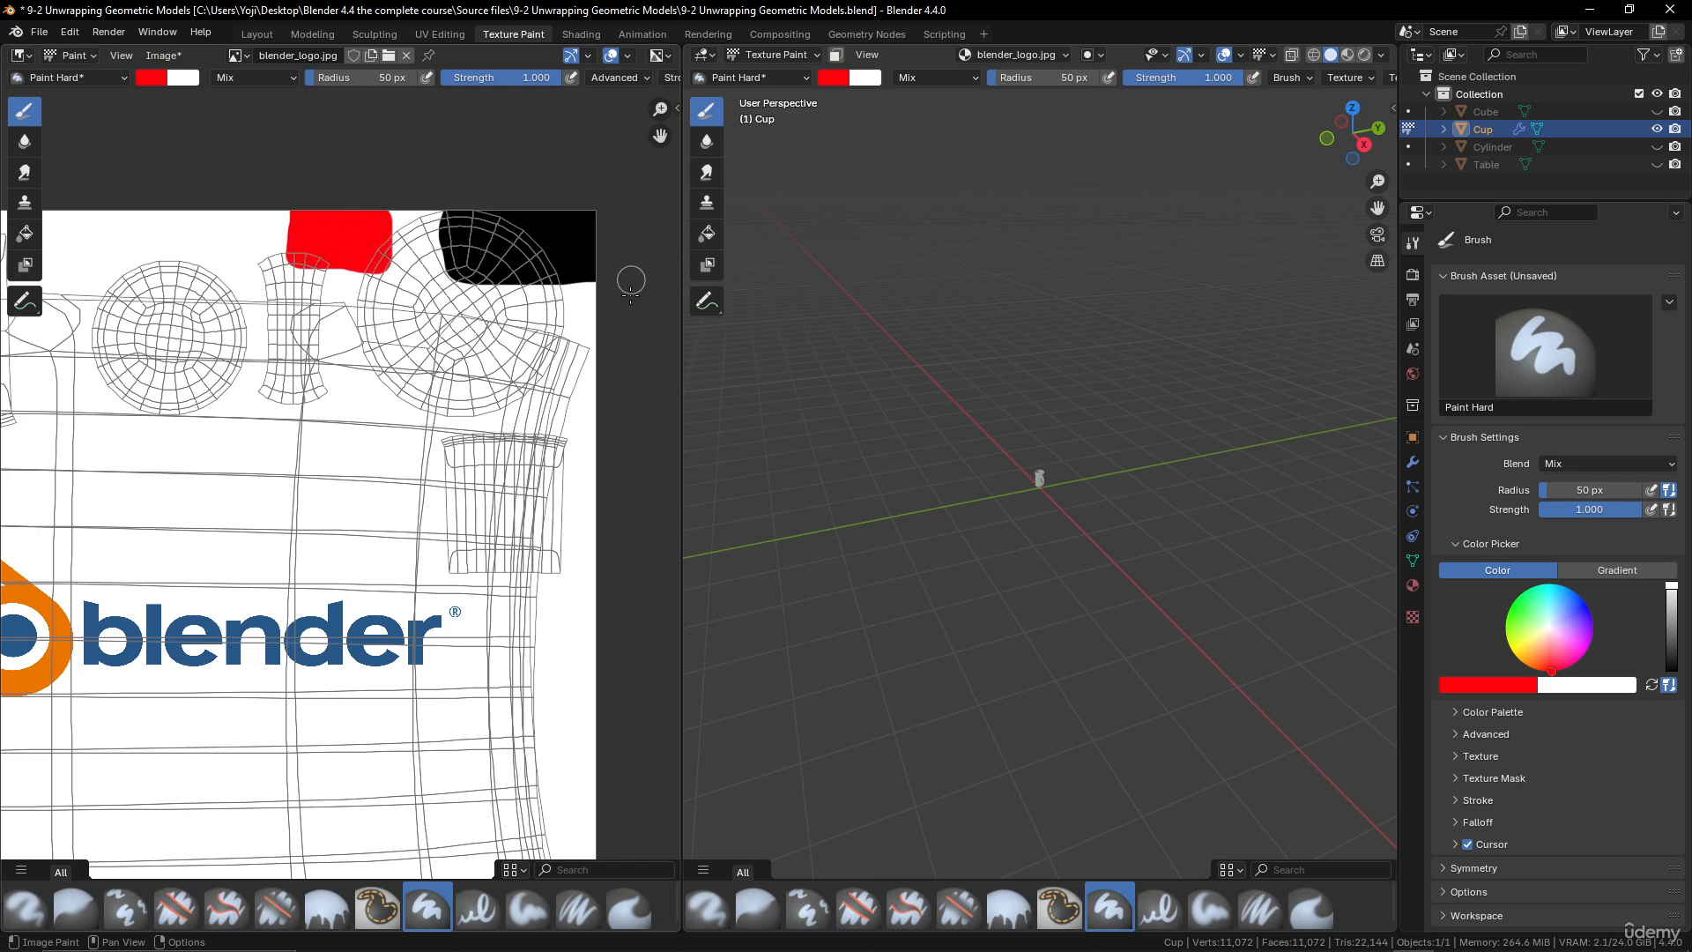
pyautogui.scroll(-3, 540, 400)
pyautogui.scroll(1, 545, 403)
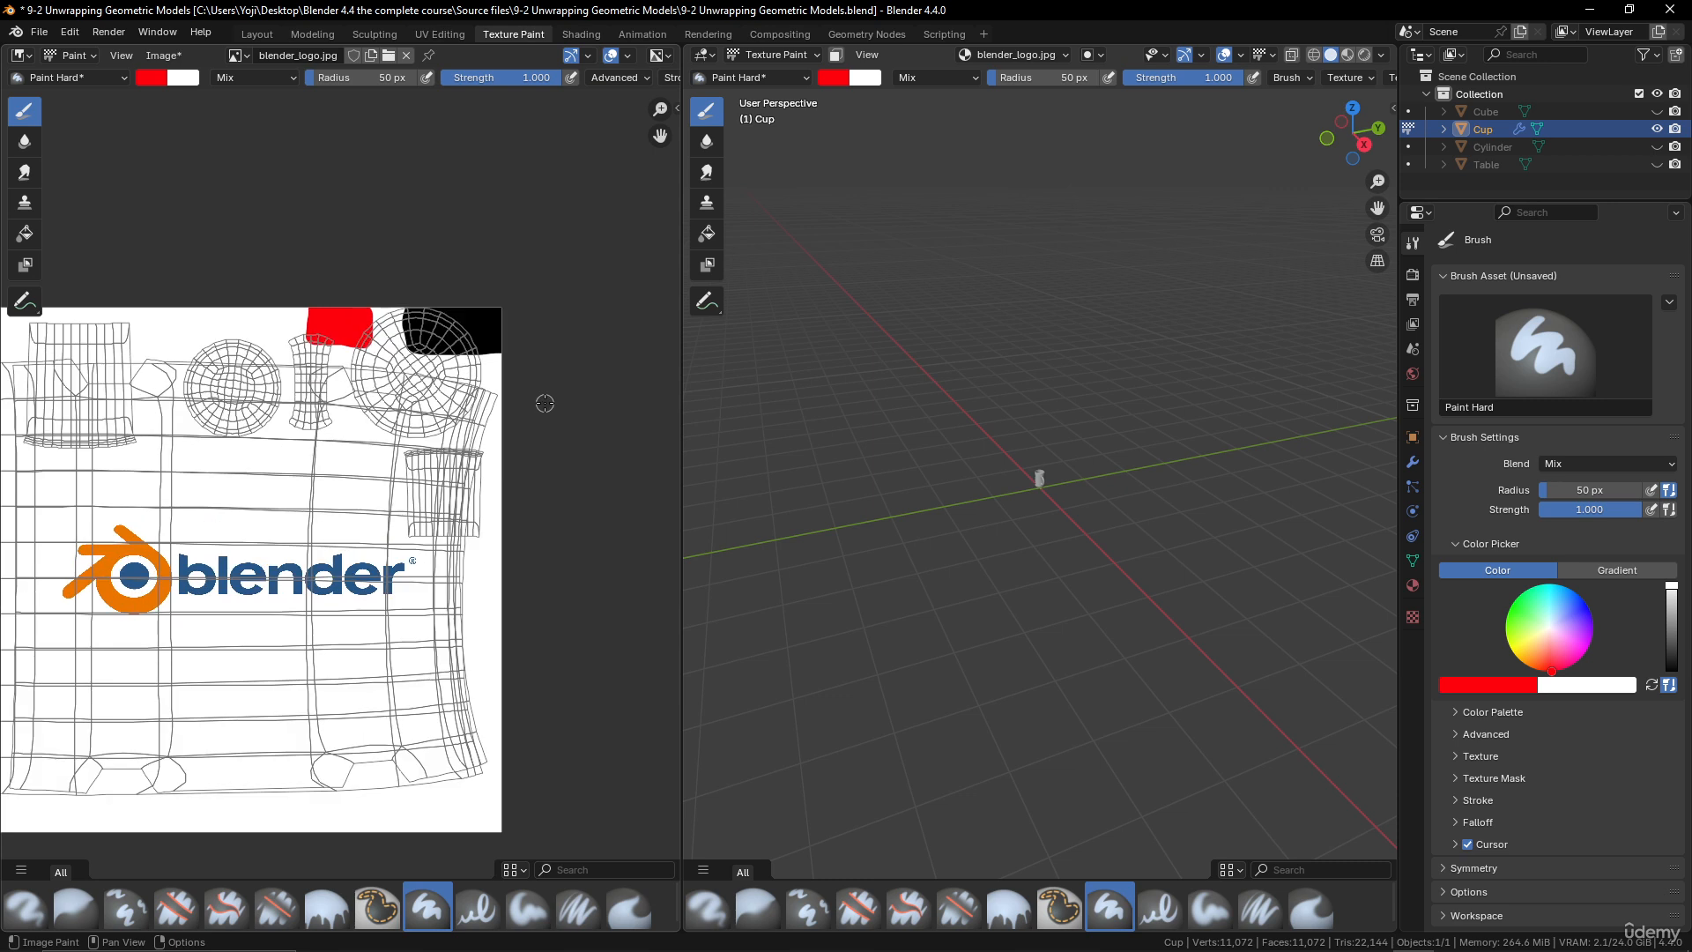
# - Save the painted logo image and return to the UV Editing workspace
pyautogui.click(163, 55)
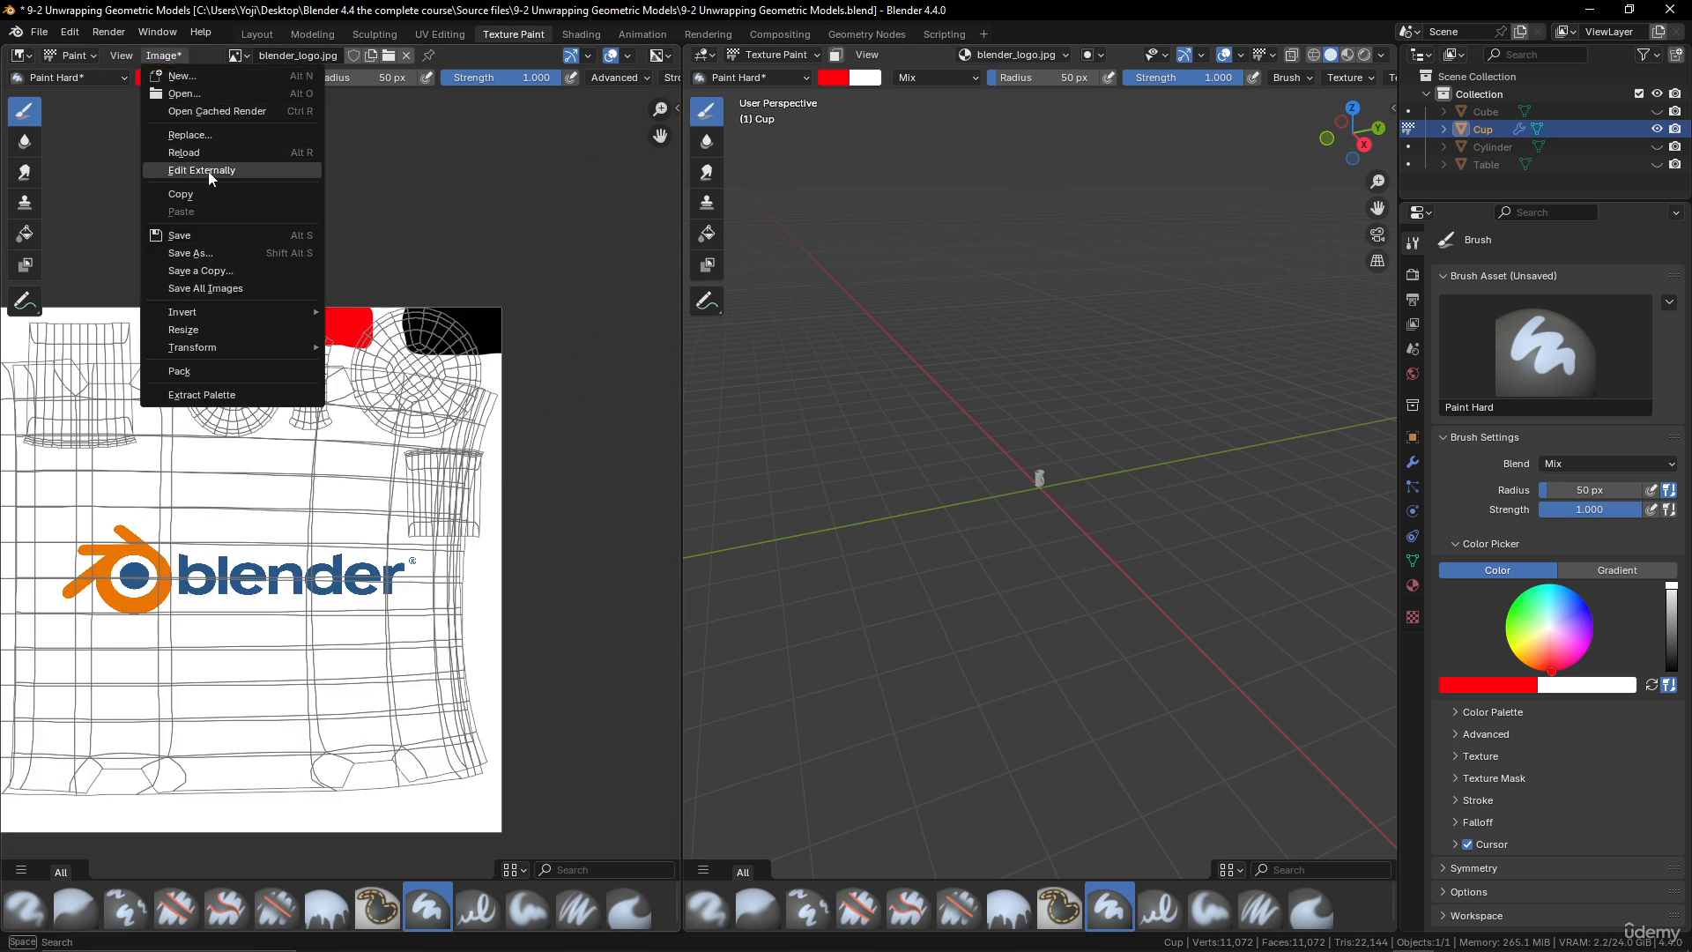
pyautogui.click(213, 236)
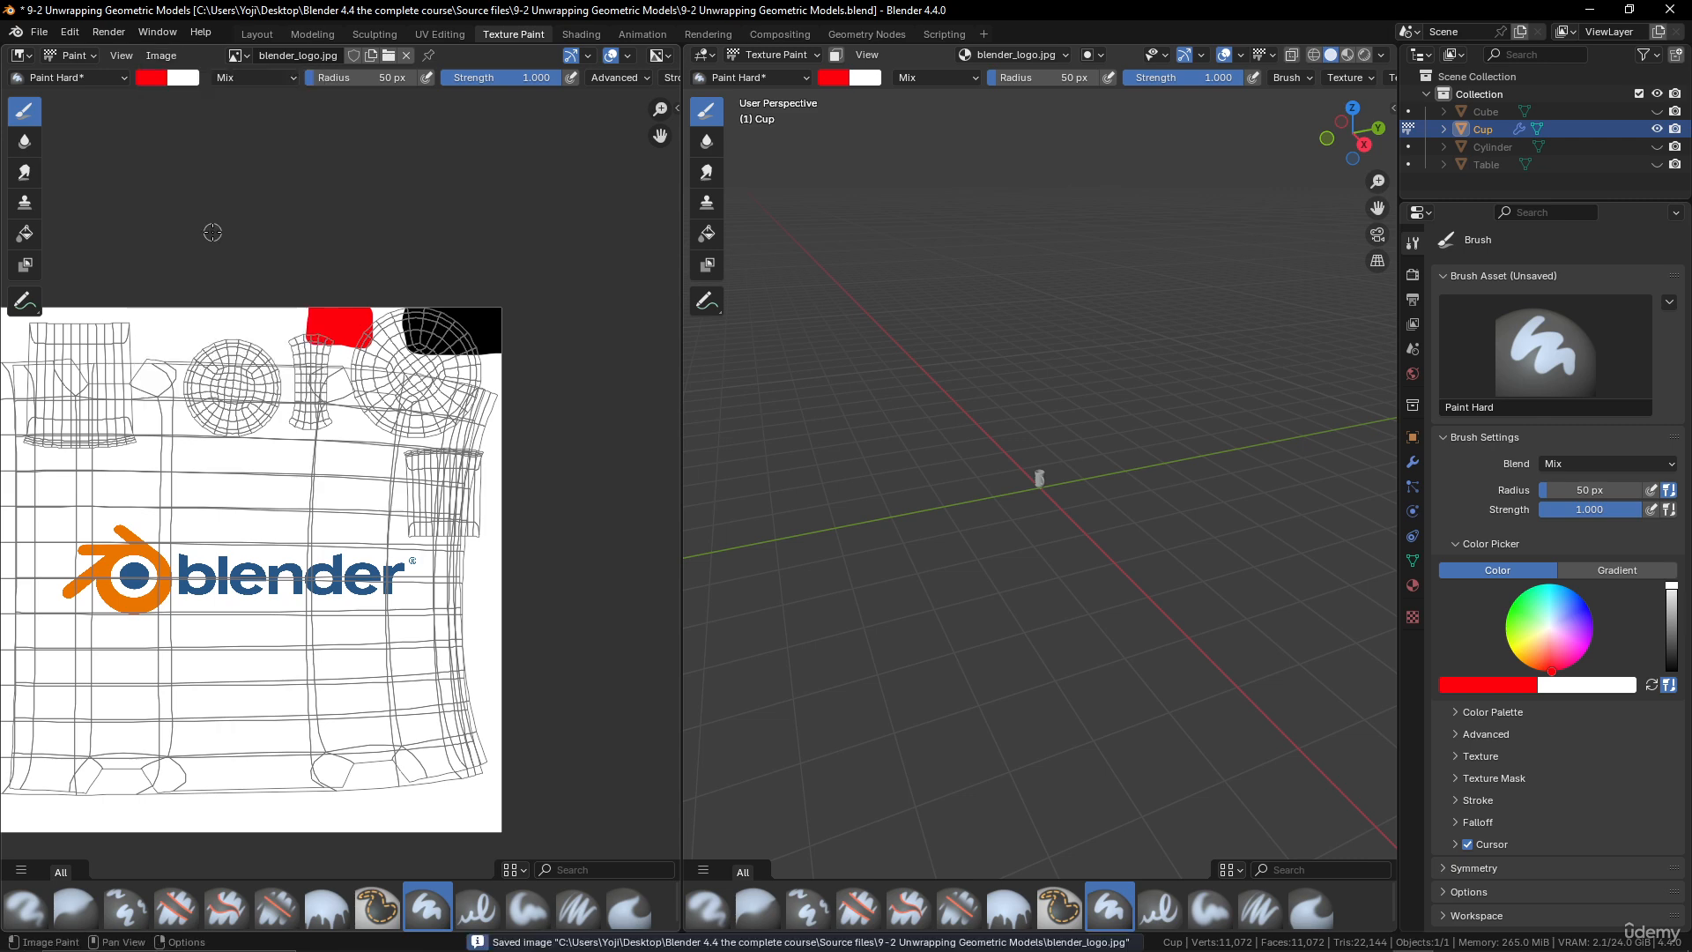
pyautogui.click(441, 35)
# - Deselect all UVs, shrink the handle's hourglass-shaped UV island and move it onto the red patch
pyautogui.scroll(-3, 536, 371)
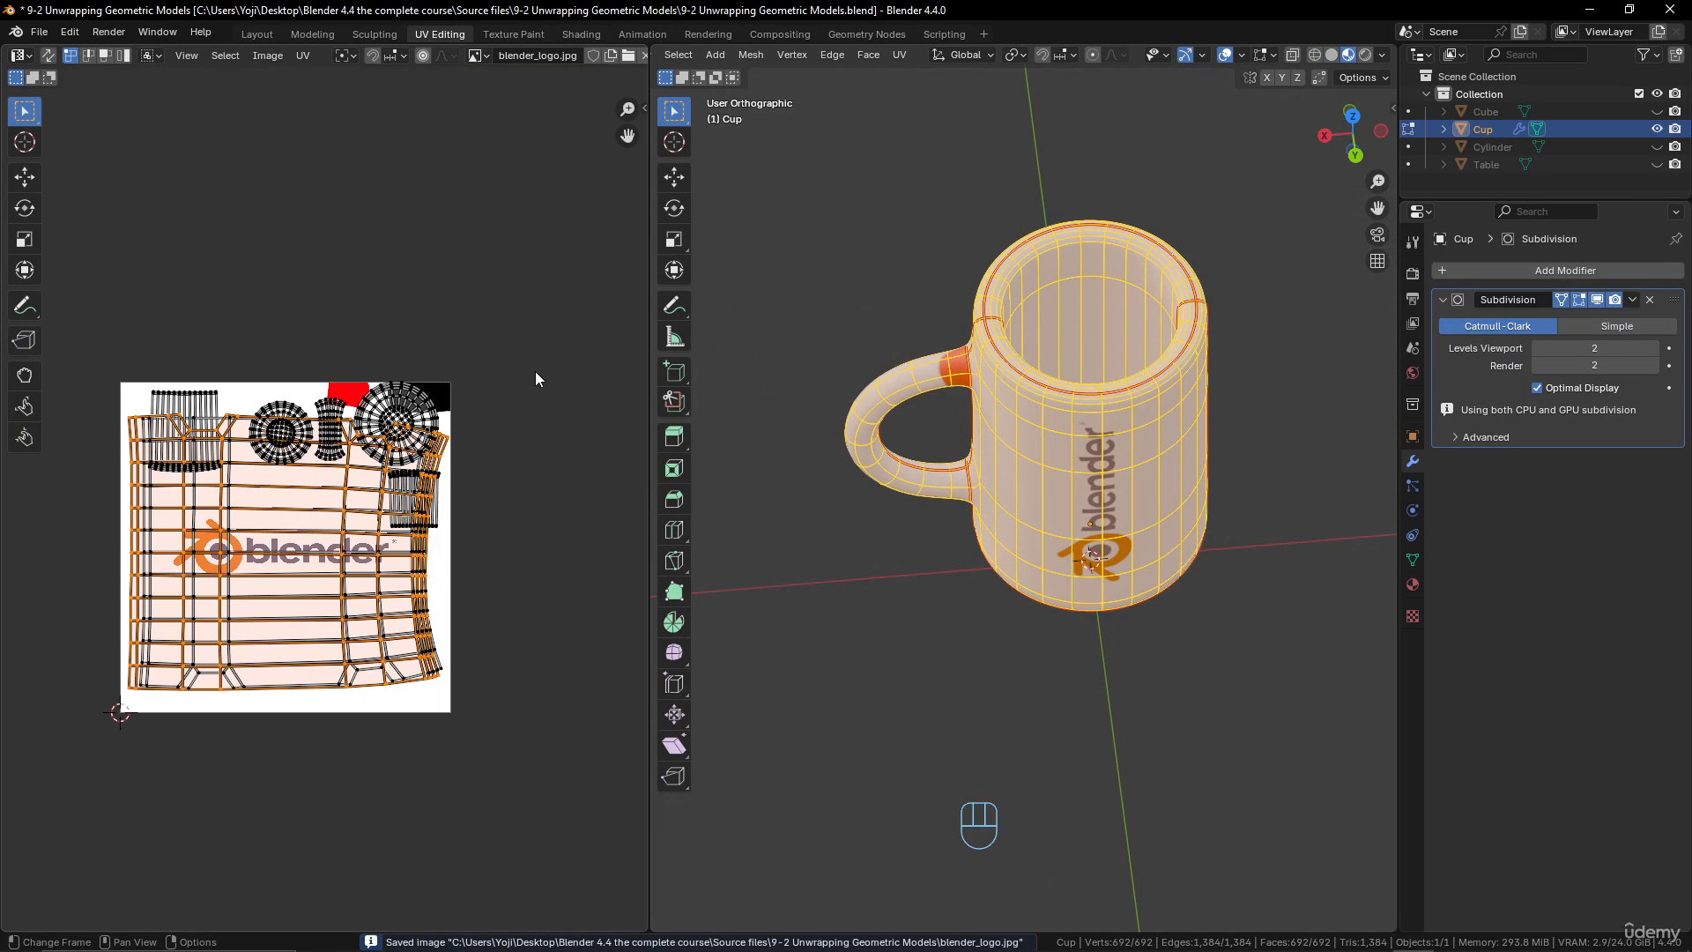
pyautogui.scroll(2, 1025, 483)
pyautogui.scroll(2, 368, 429)
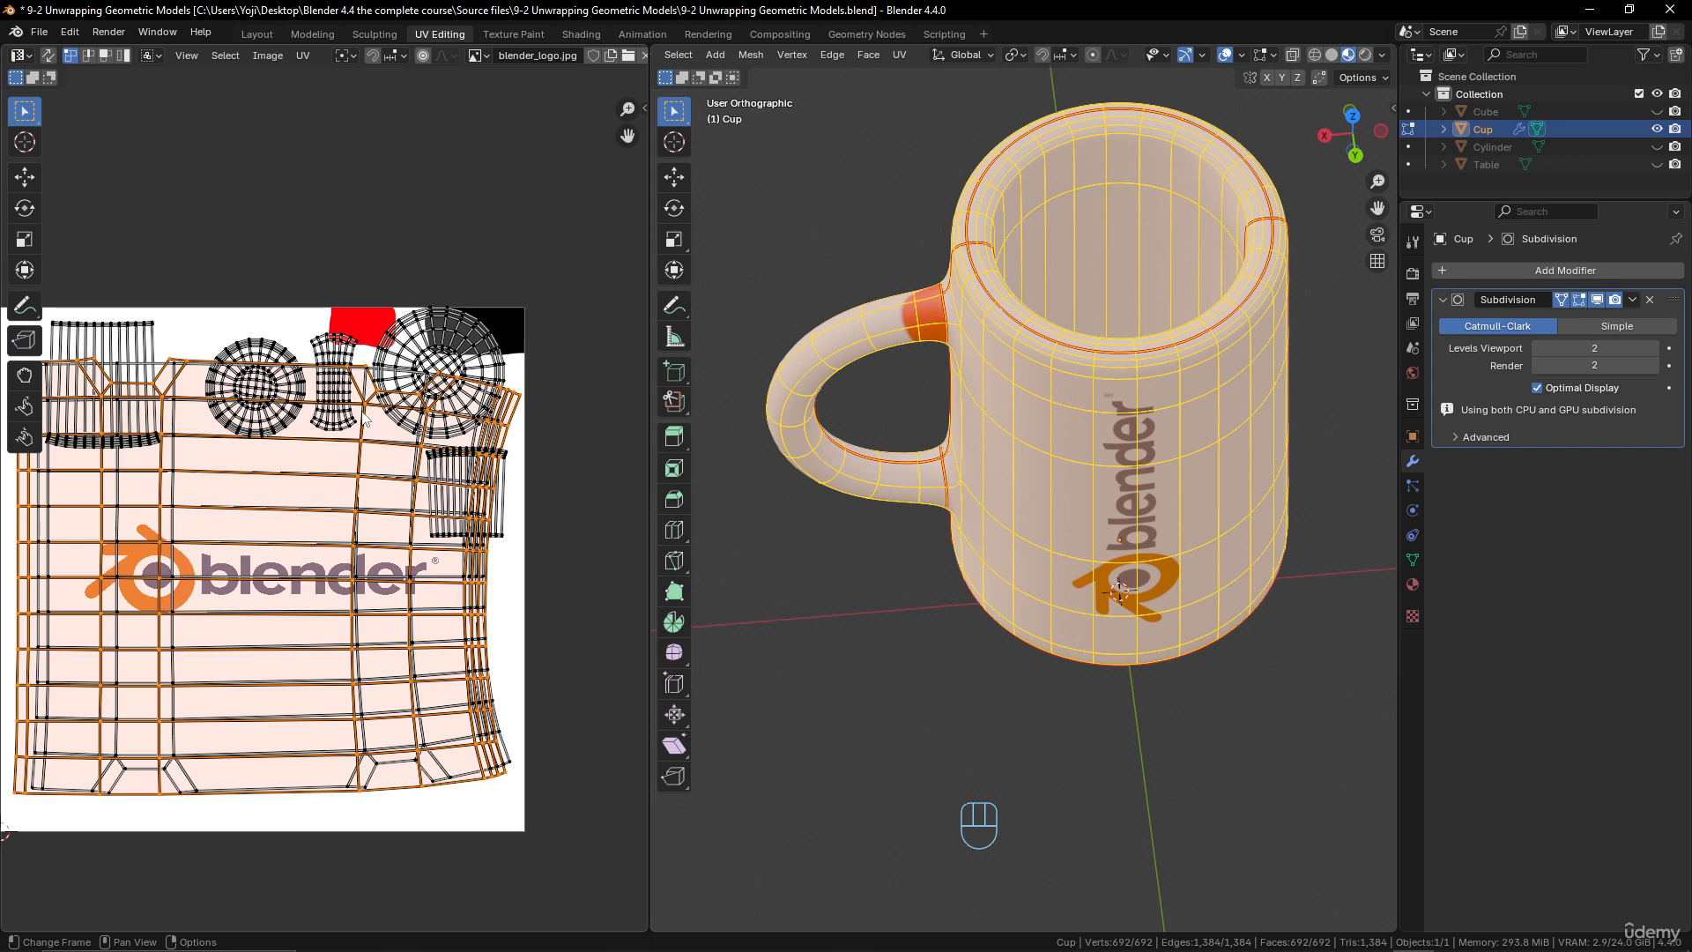
pyautogui.scroll(3, 365, 421)
pyautogui.hotkey('alt', 'a')
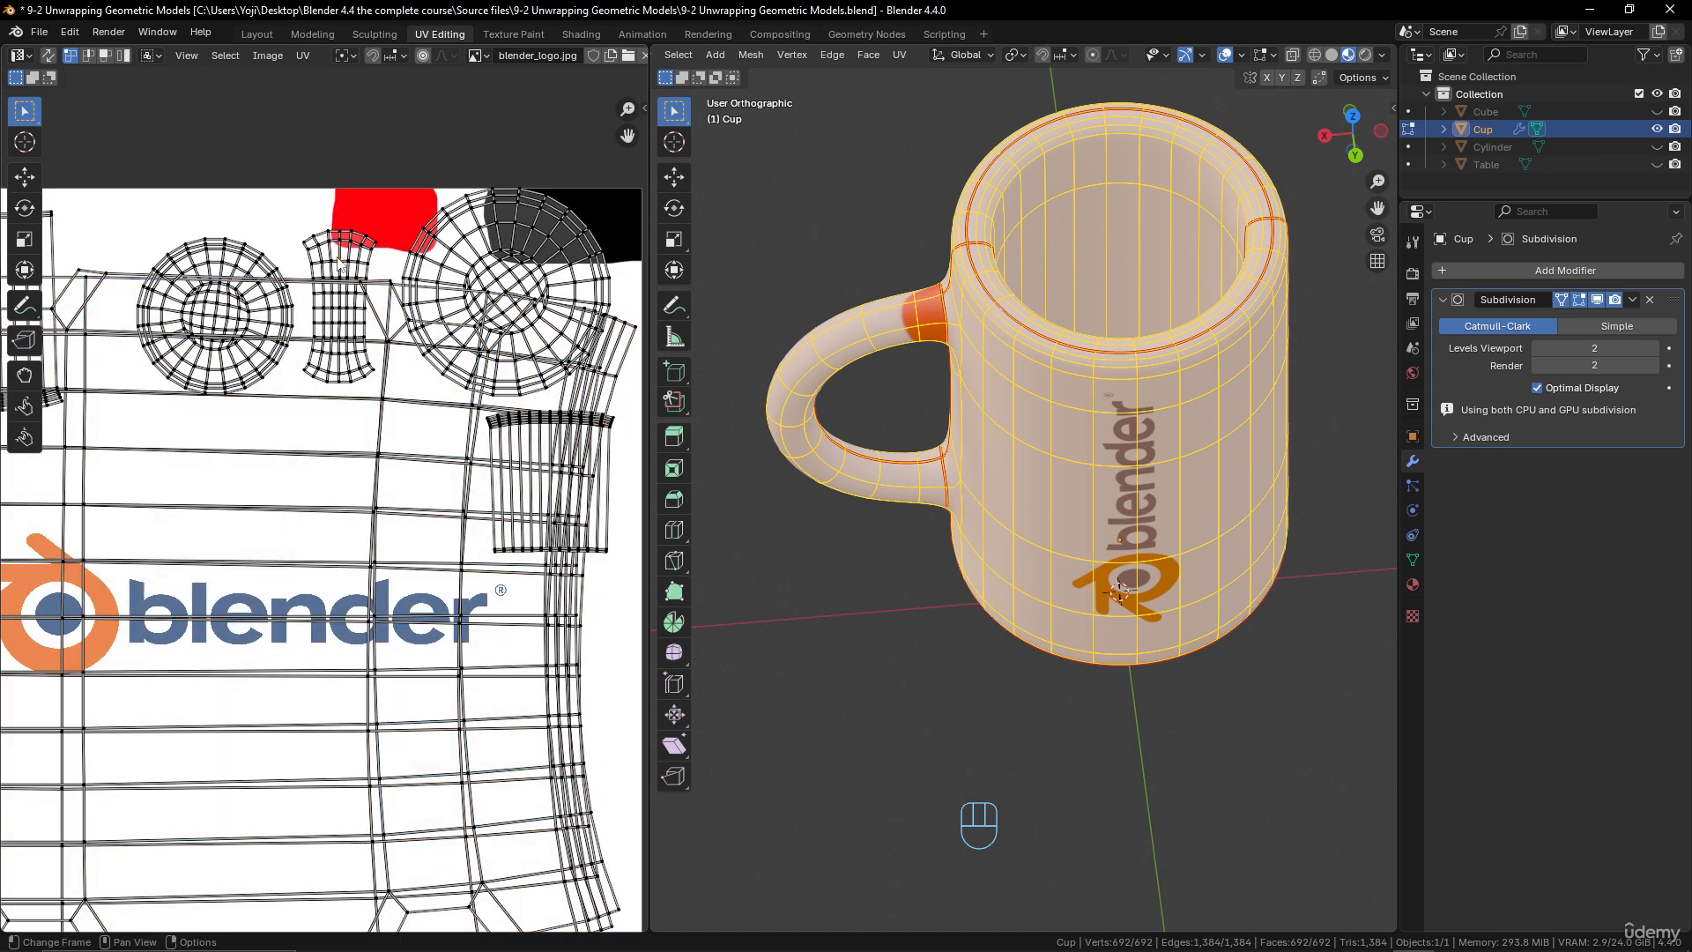
pyautogui.press('l')
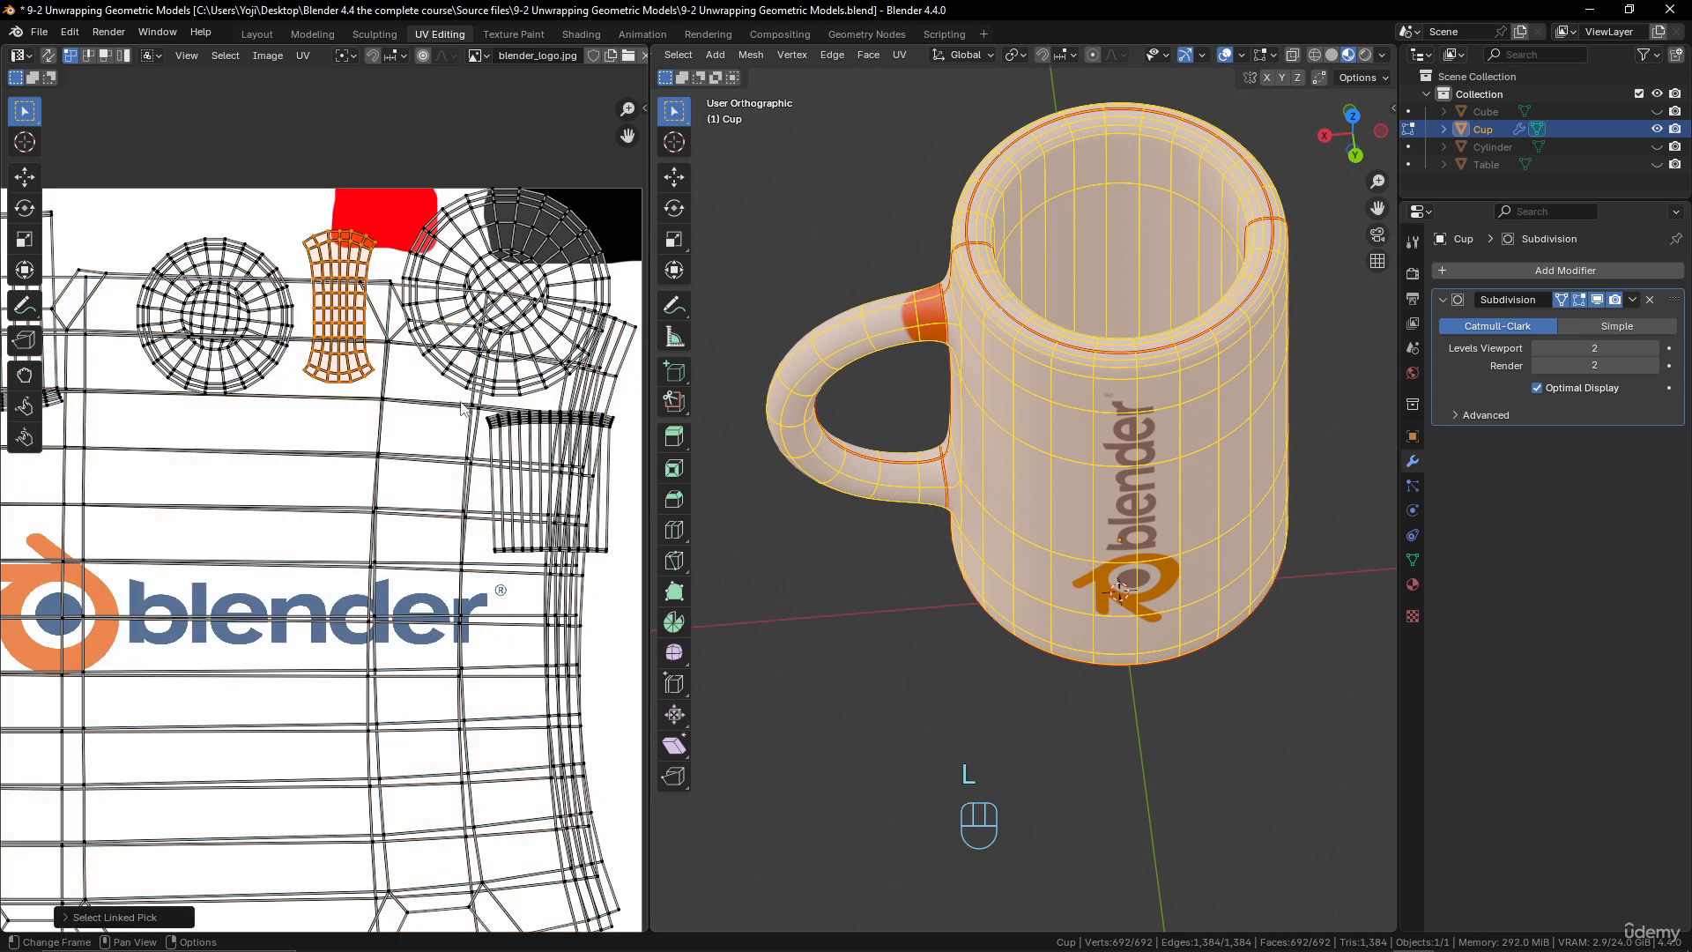
pyautogui.press('s')
pyautogui.click(382, 332)
pyautogui.press('g')
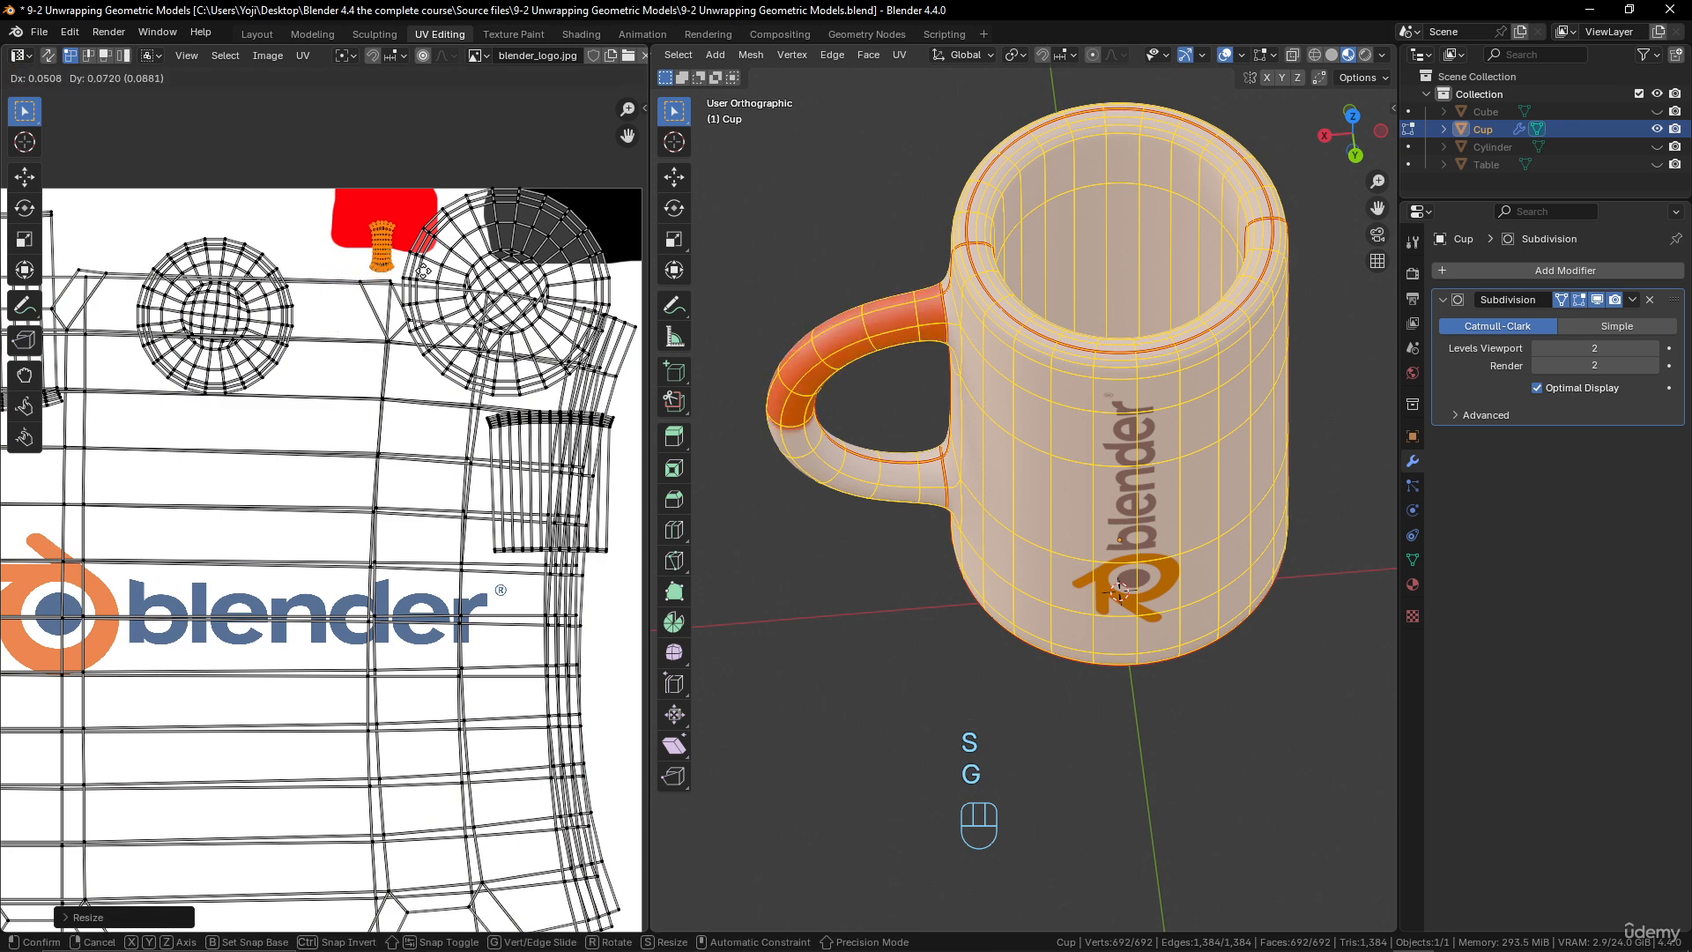
pyautogui.click(429, 247)
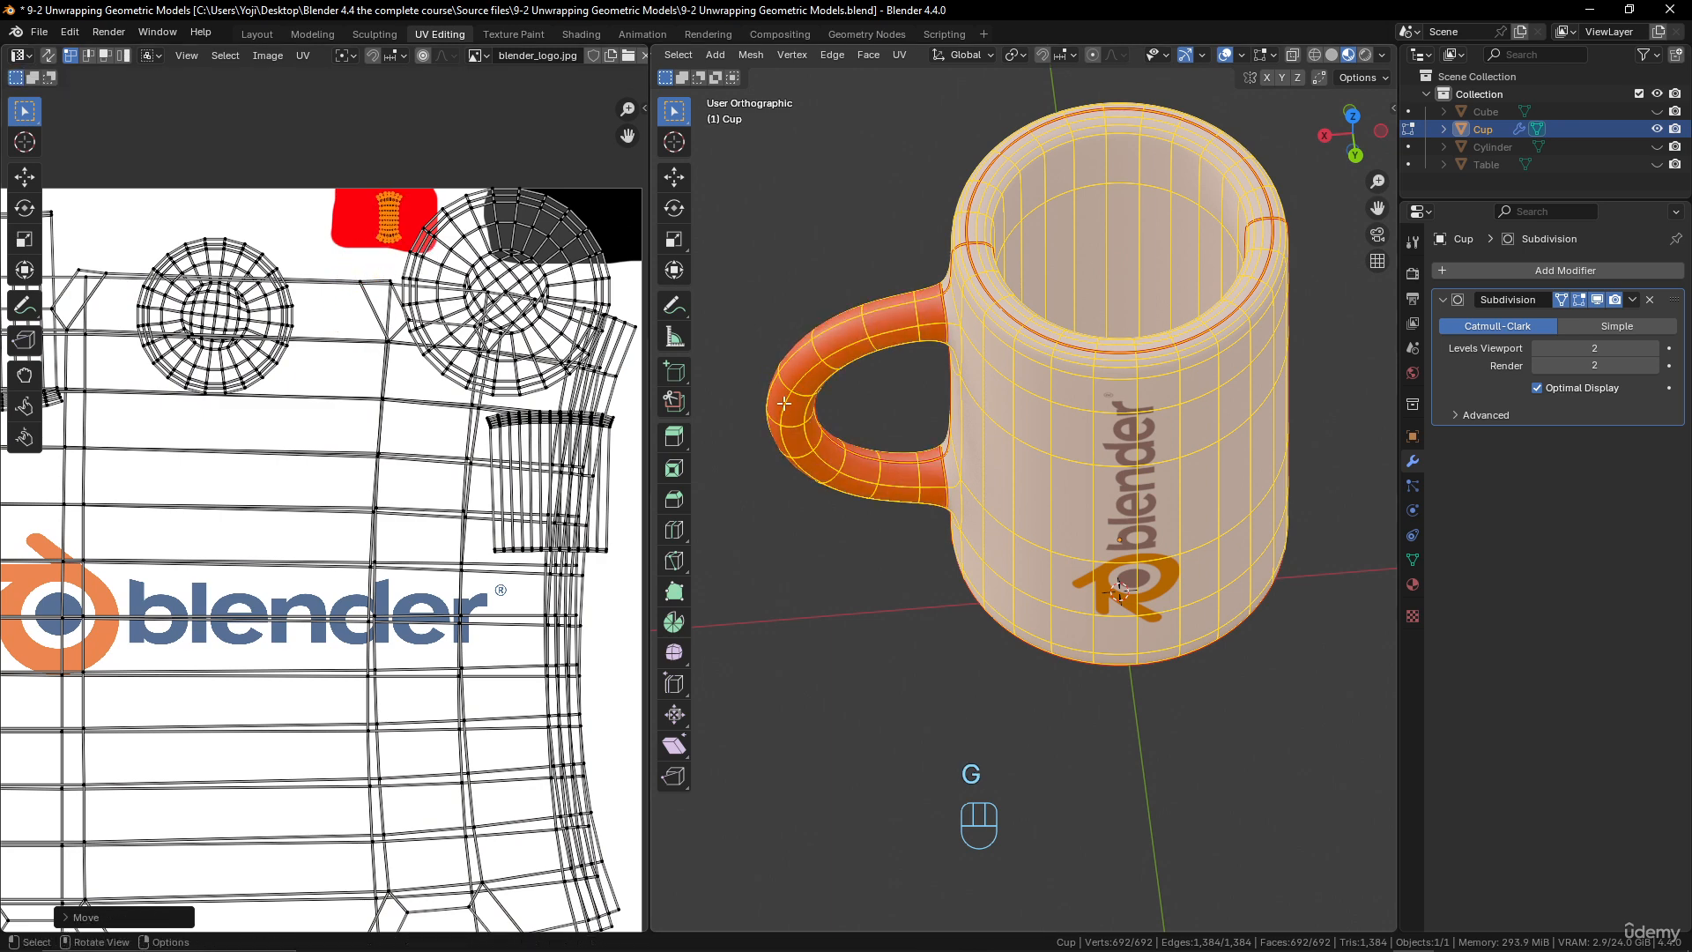
# - Shrink the circular UV island of the cup's underside and move it about 0.031 in X and 0.080 in Y onto the black patch
pyautogui.moveTo(881, 467); pyautogui.dragTo(1013, 308, button='middle')
pyautogui.press('Tab')
pyautogui.press('Tab')
pyautogui.click(547, 271)
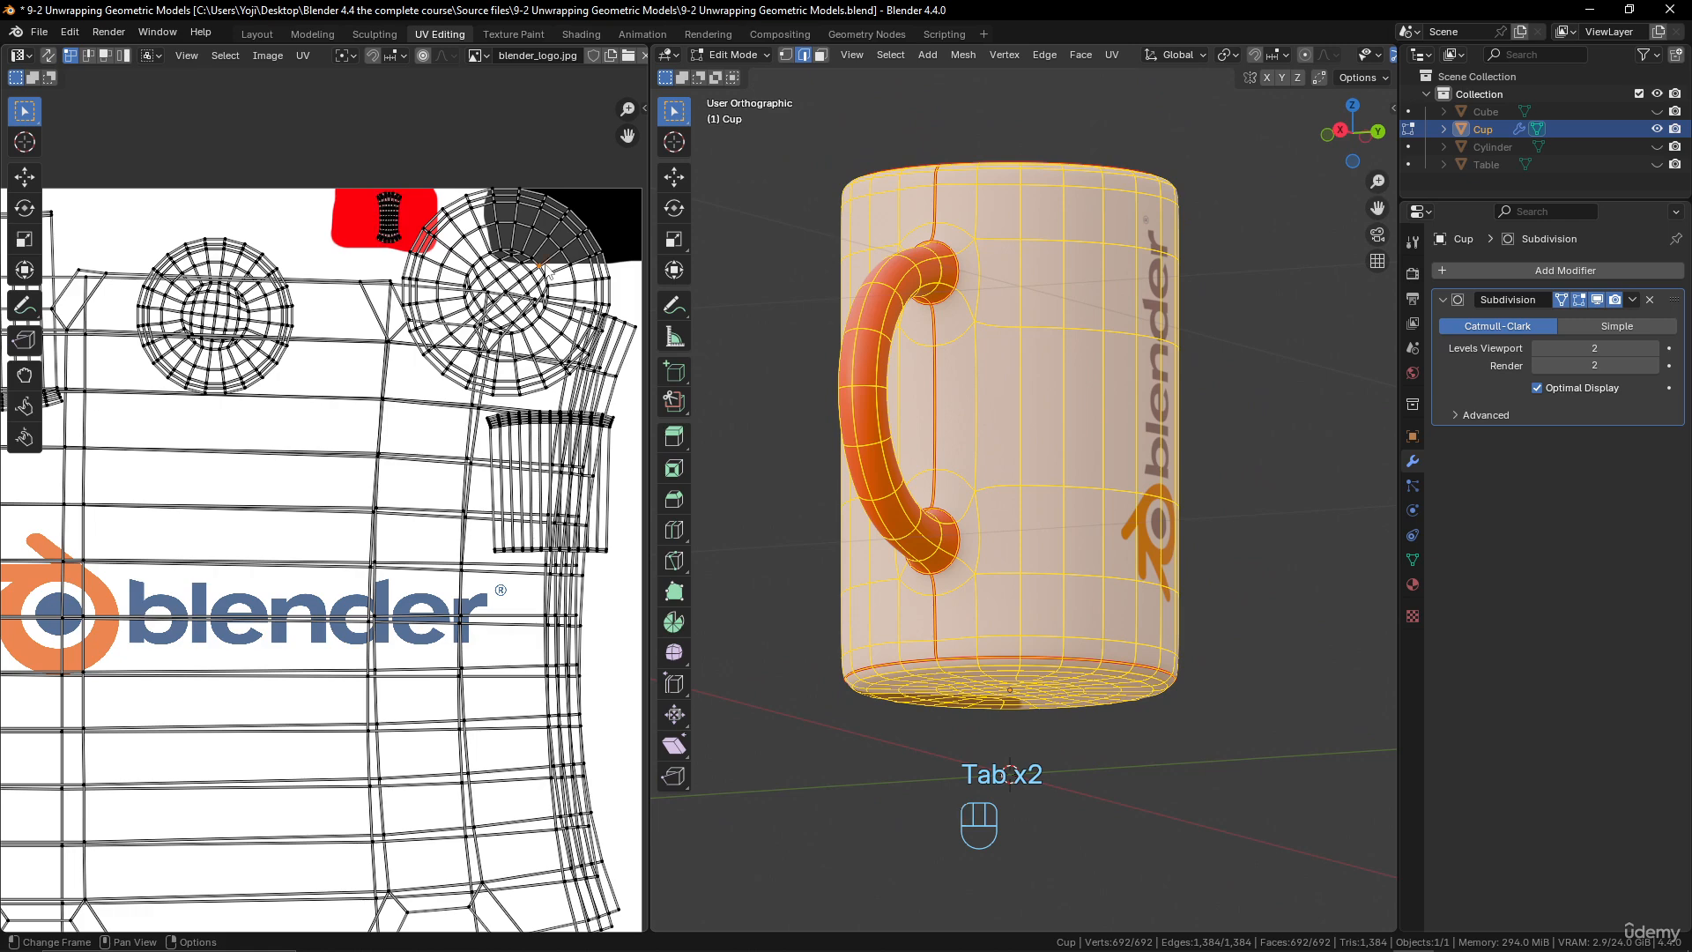
pyautogui.press('l')
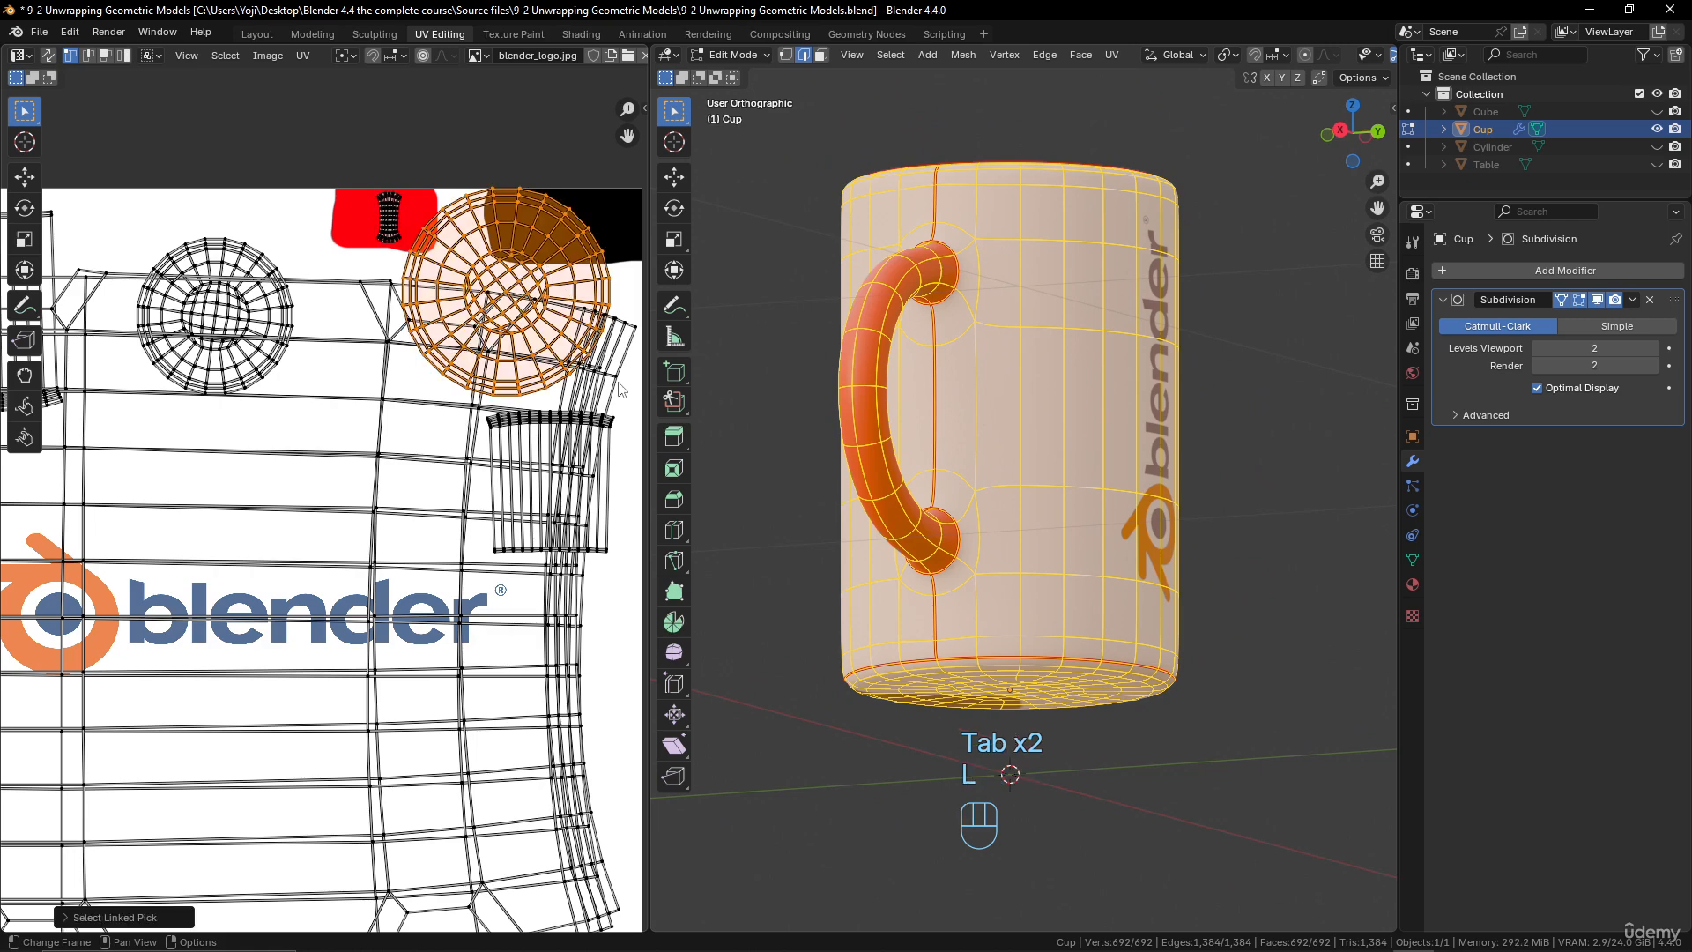
pyautogui.press('s')
pyautogui.click(530, 322)
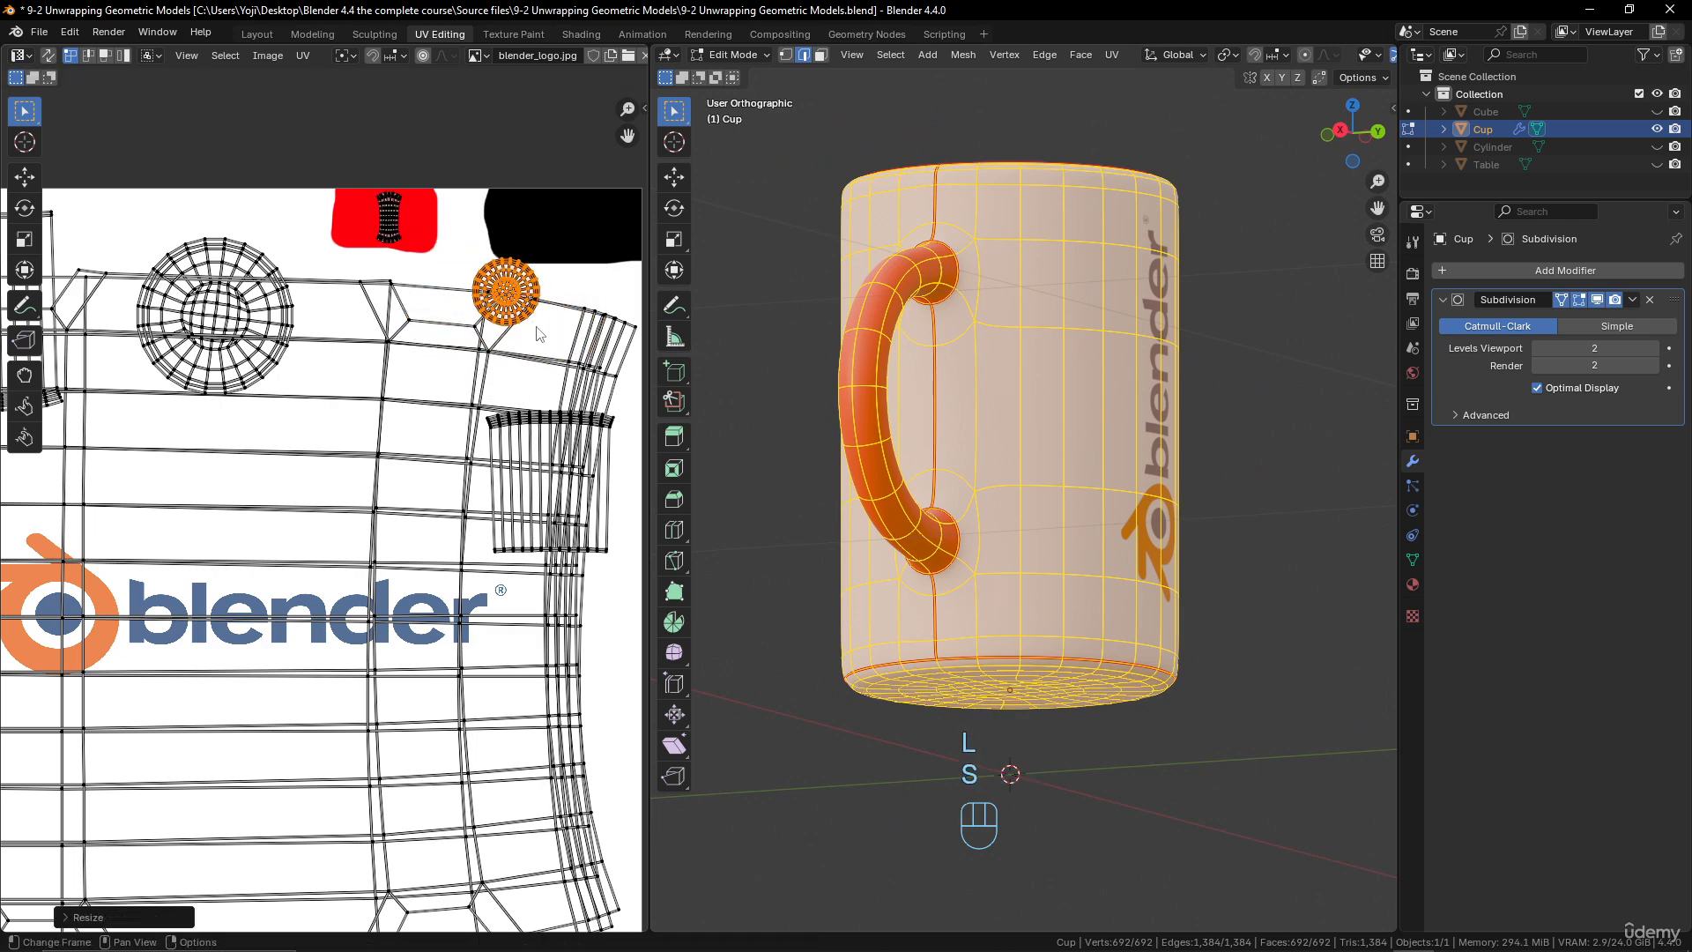
pyautogui.press('g')
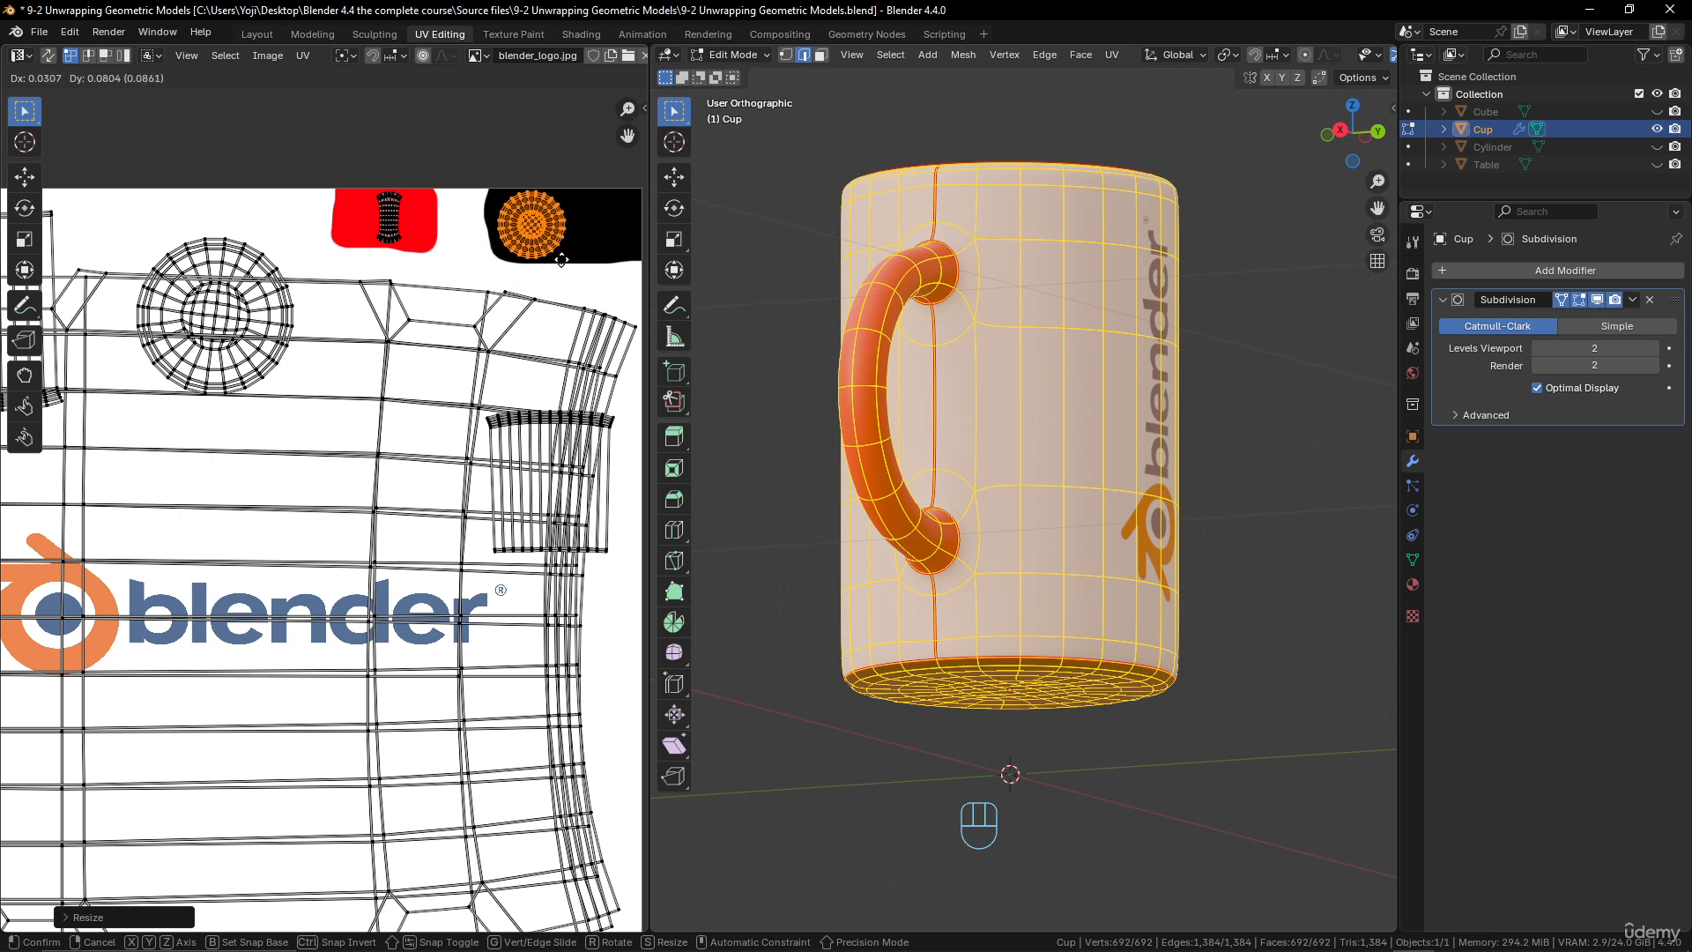
pyautogui.click(562, 261)
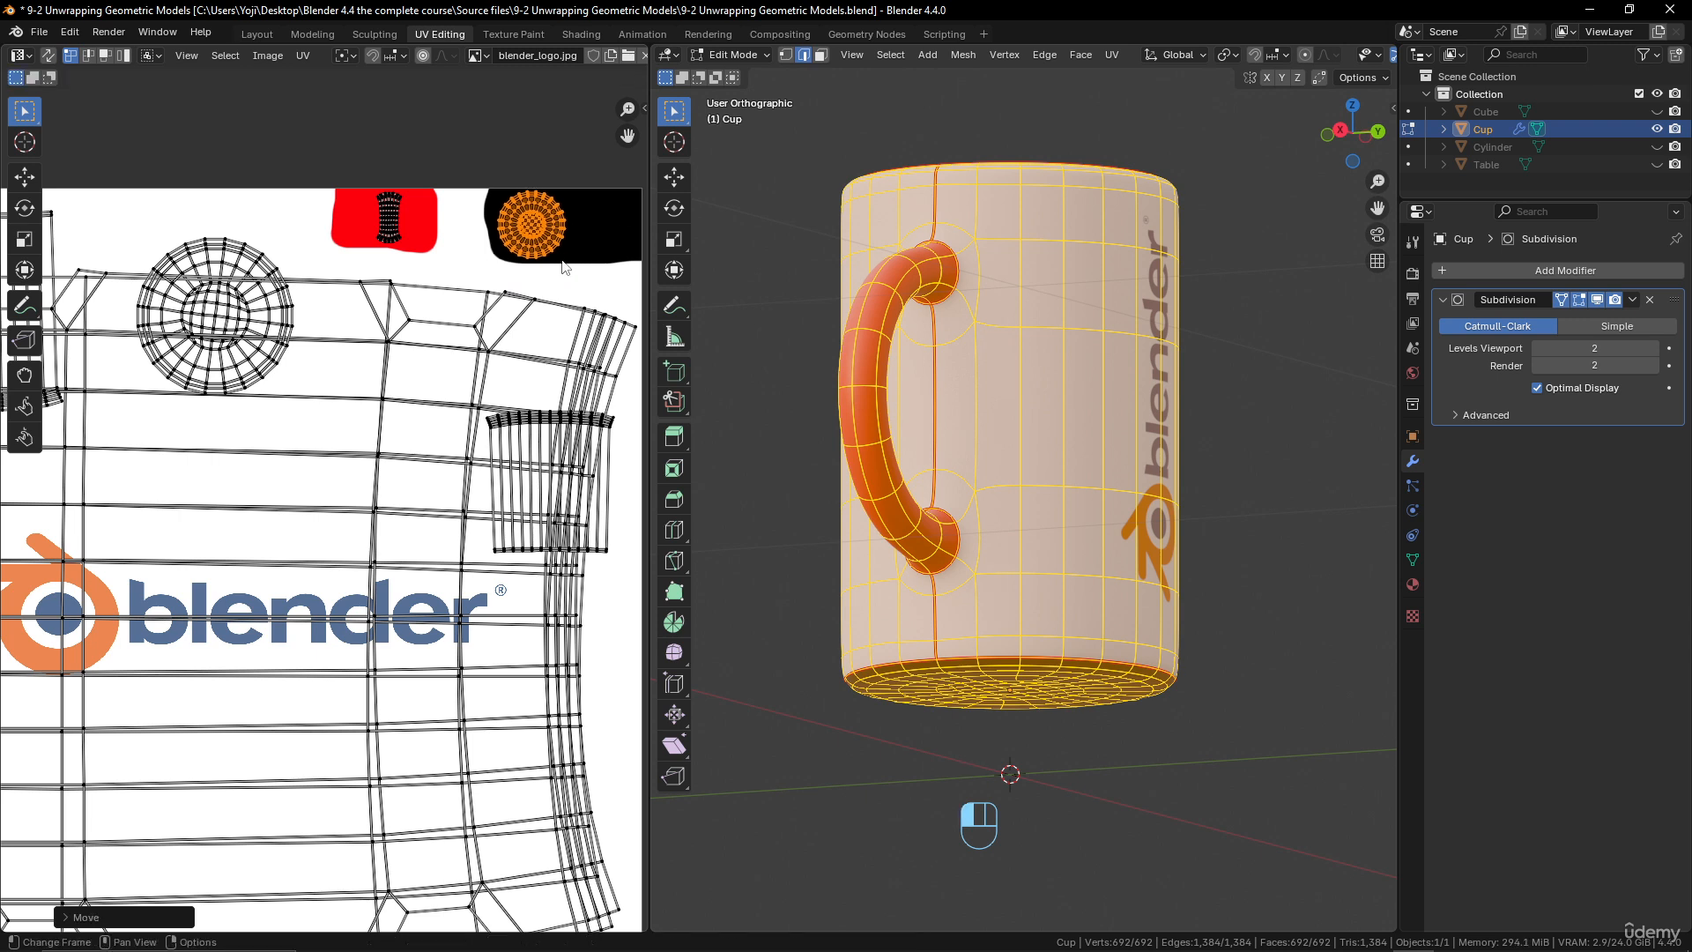
# - Select the remaining circular UV island and shrink it to a tiny dot in the white area above the logo
pyautogui.click(293, 313)
pyautogui.press('l')
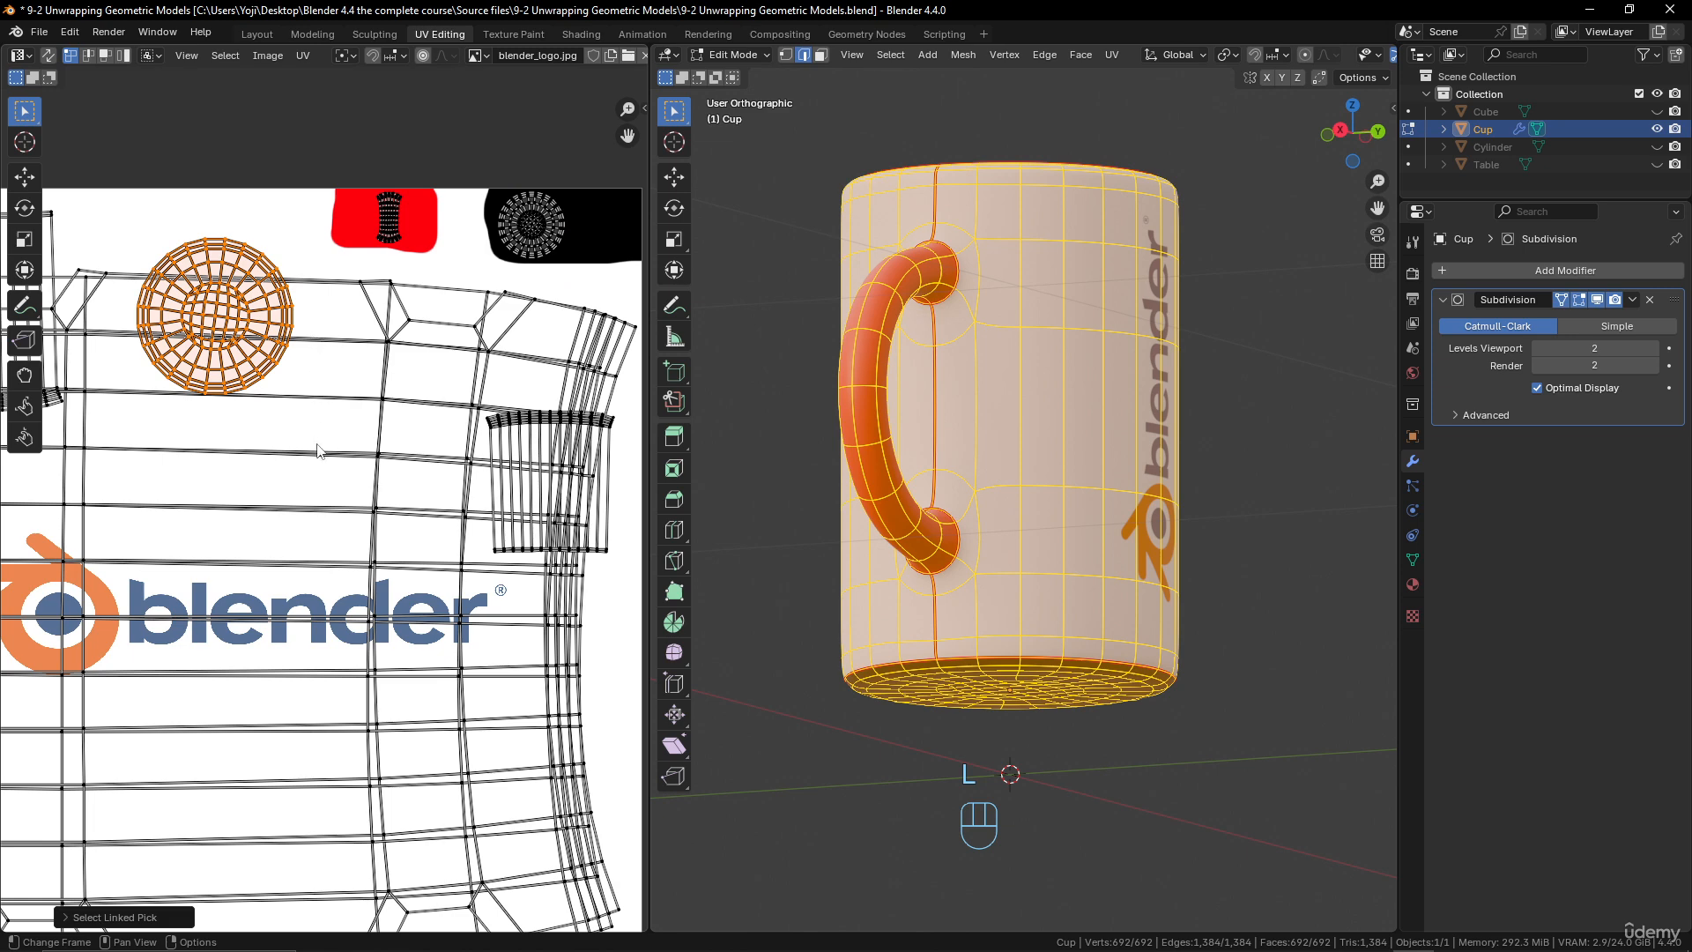
pyautogui.scroll(-3, 212, 333)
pyautogui.scroll(2, 258, 370)
pyautogui.keyDown('shift'); pyautogui.moveTo(264, 378); pyautogui.dragTo(370, 350, button='middle'); pyautogui.keyUp('shift')
pyautogui.moveTo(1106, 397)
pyautogui.mouseDown(button='middle')
pyautogui.moveTo(1097, 469)
pyautogui.moveTo(1089, 388)
pyautogui.mouseUp(button='middle')
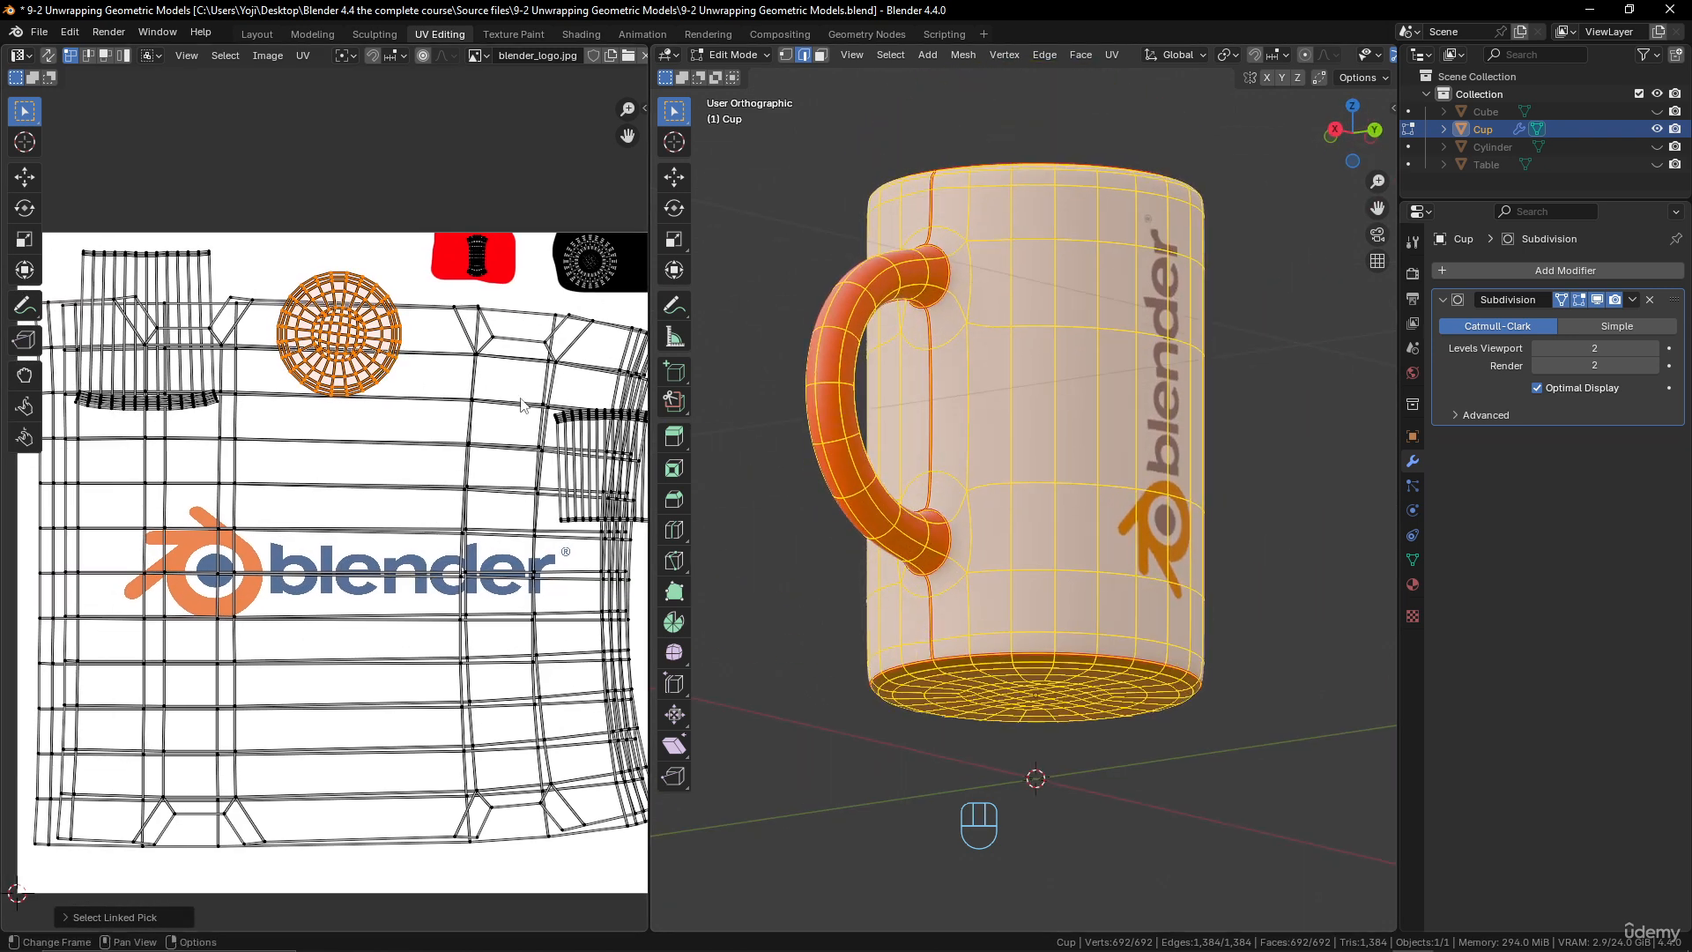
pyautogui.press('s')
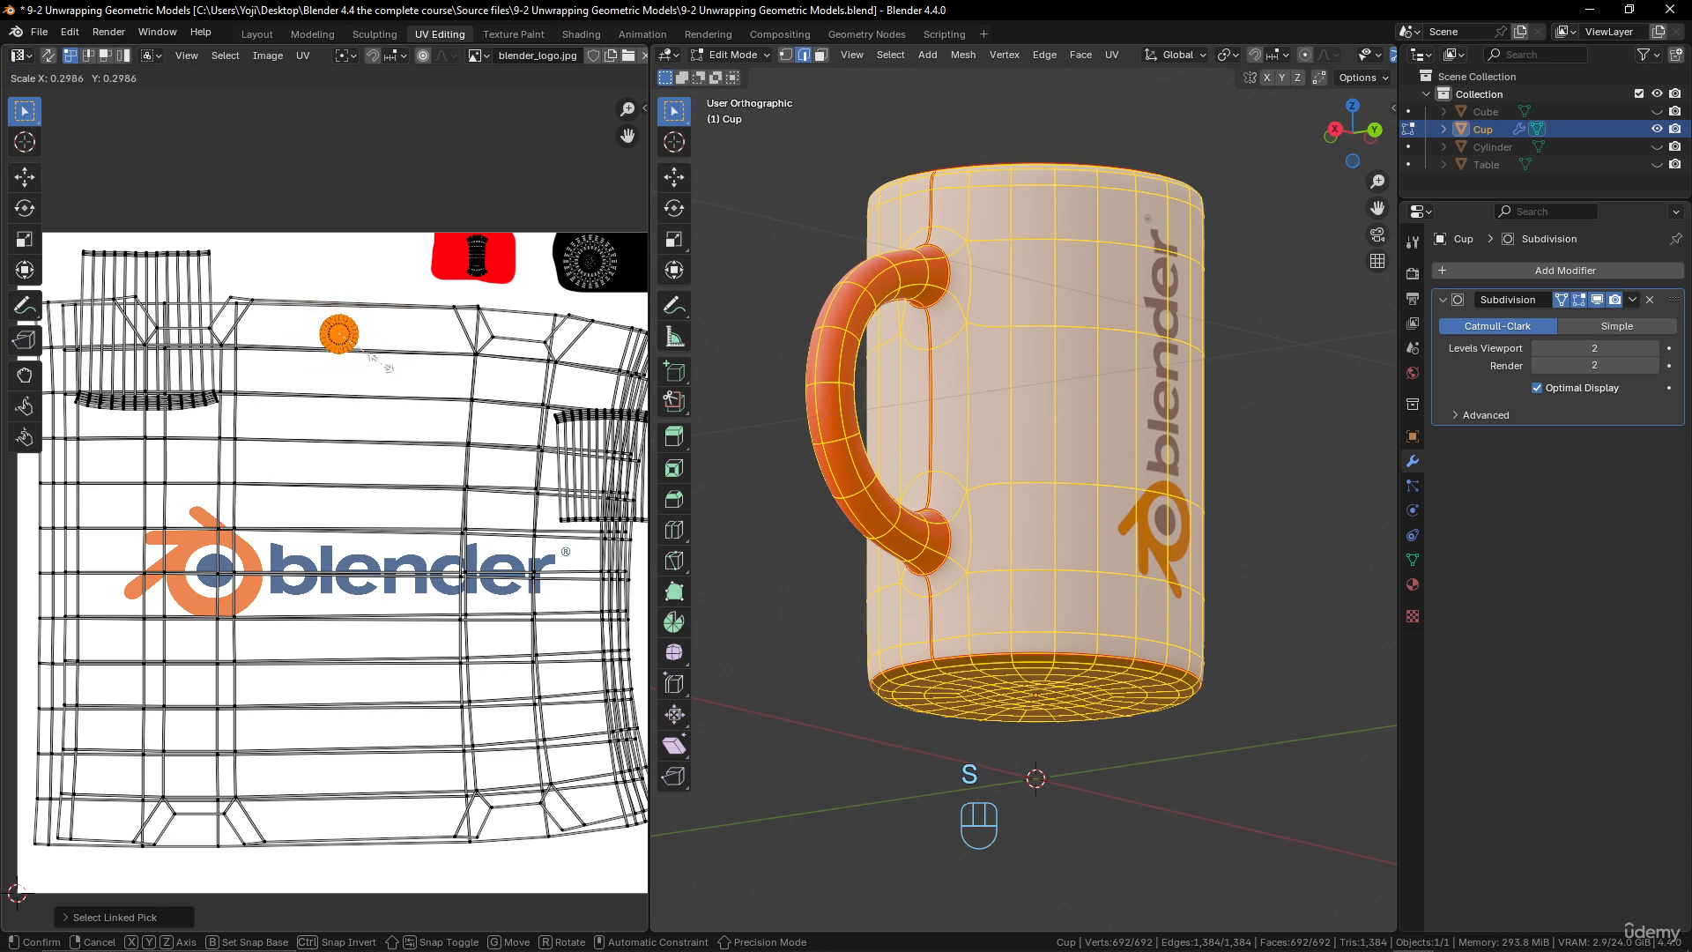
pyautogui.click(351, 344)
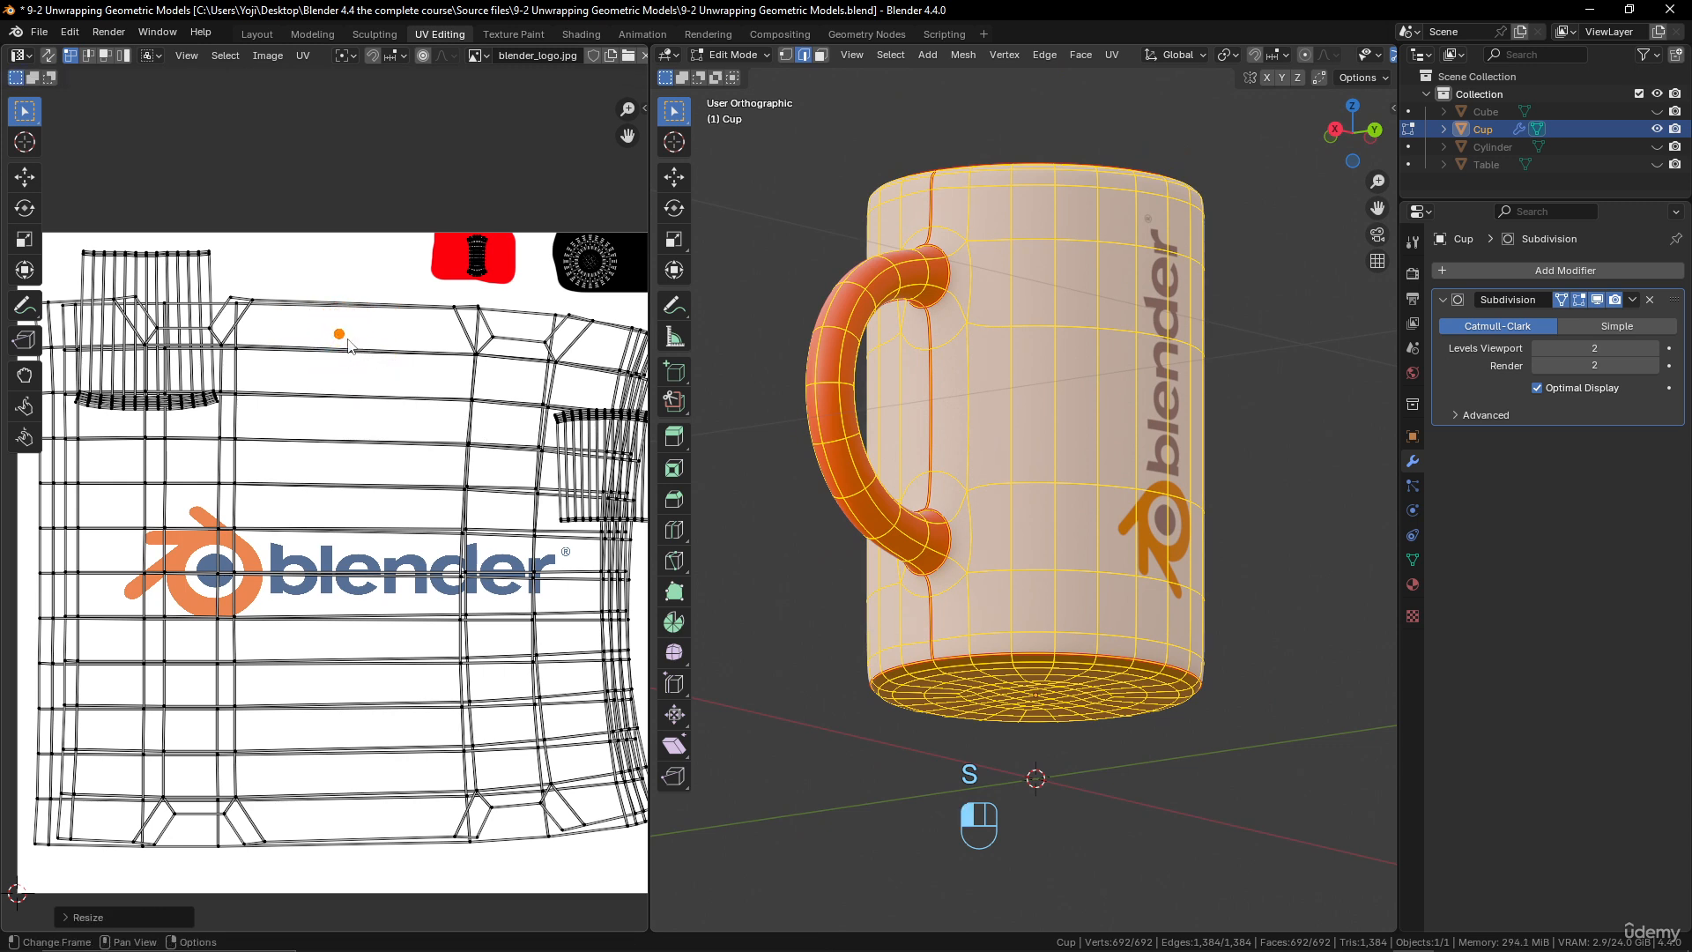
# - Move the shrunken circular island about 0.20 in X and -0.34 in Y onto the logo's blue letter d, then inspect the cup in Object Mode
pyautogui.press('g')
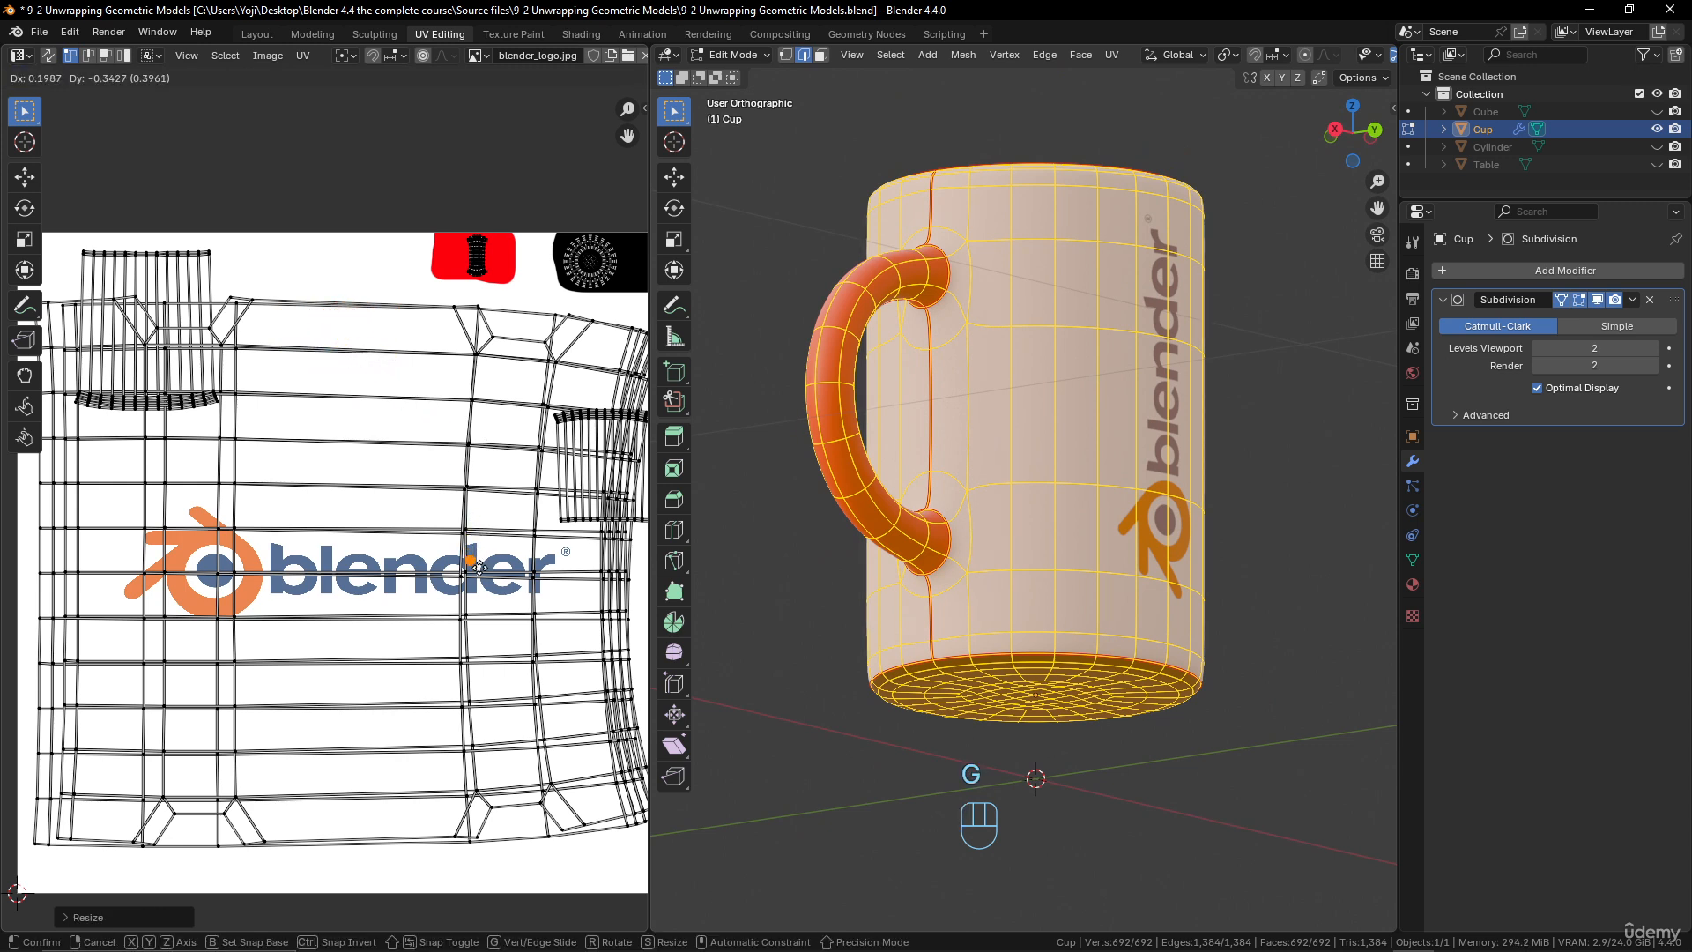
pyautogui.click(480, 571)
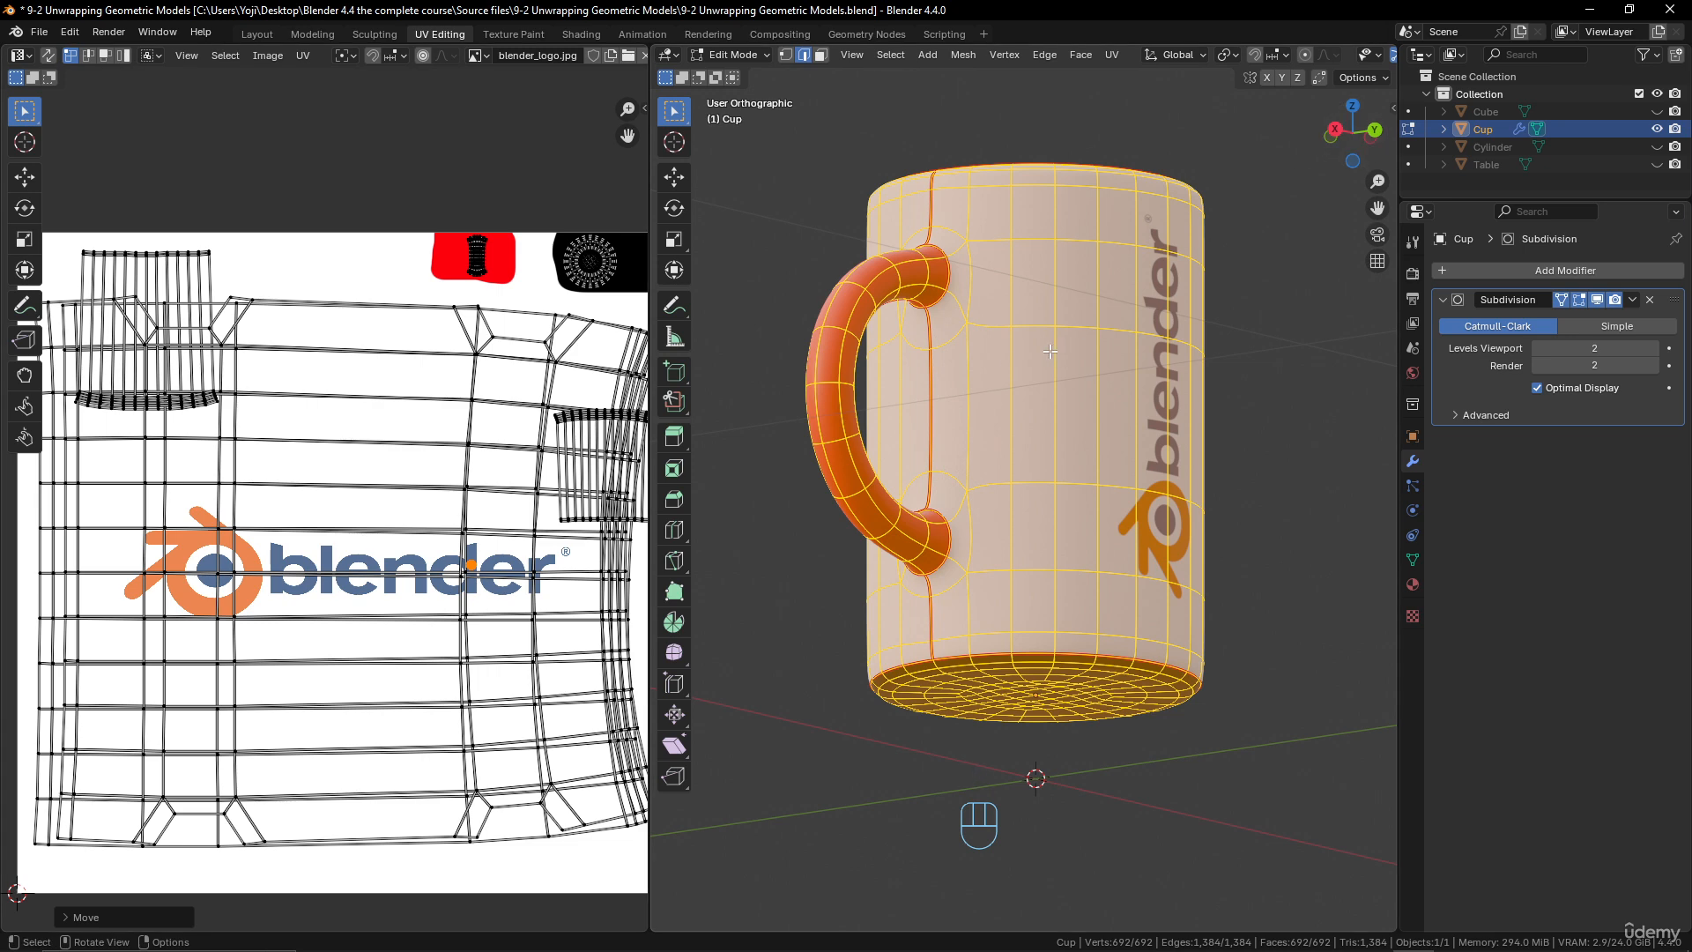
pyautogui.moveTo(1023, 370); pyautogui.dragTo(1088, 528, button='middle')
pyautogui.press('Tab')
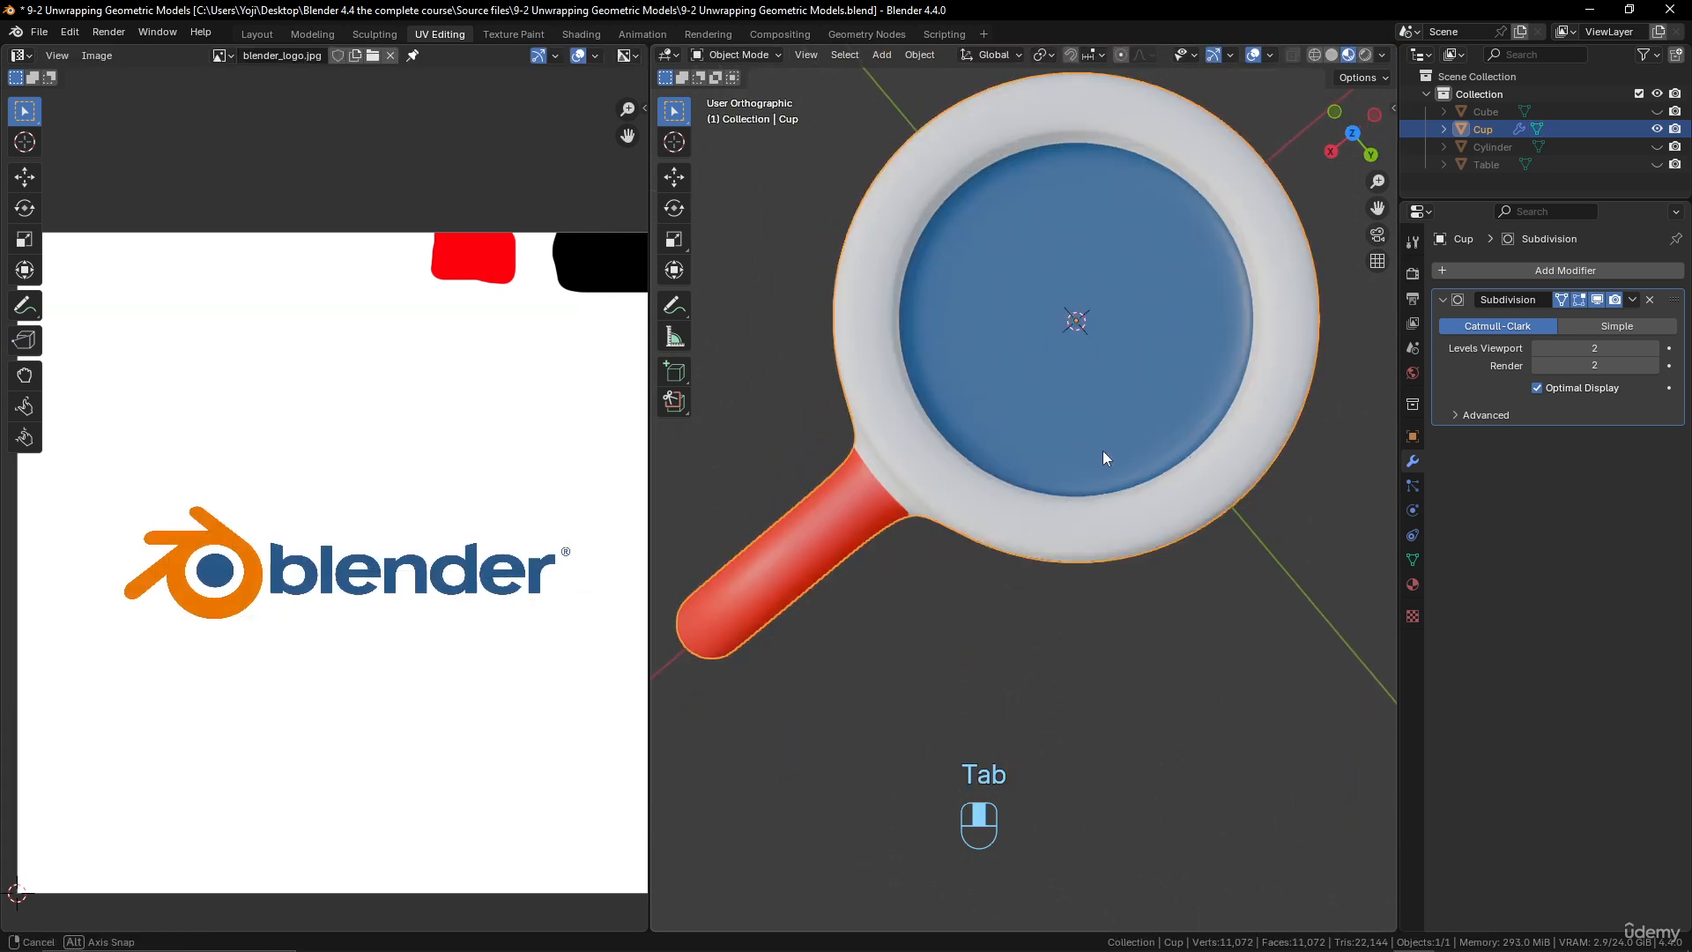
pyautogui.moveTo(1103, 453); pyautogui.dragTo(1107, 378, button='middle')
# - Shrink the rectangular inner-wall UV island above the logo symbol to about 0.06 and move it onto the symbol's orange ring
pyautogui.press('Tab')
pyautogui.keyDown('shift'); pyautogui.moveTo(331, 467); pyautogui.dragTo(553, 491, button='middle'); pyautogui.keyUp('shift')
pyautogui.scroll(1, 553, 492)
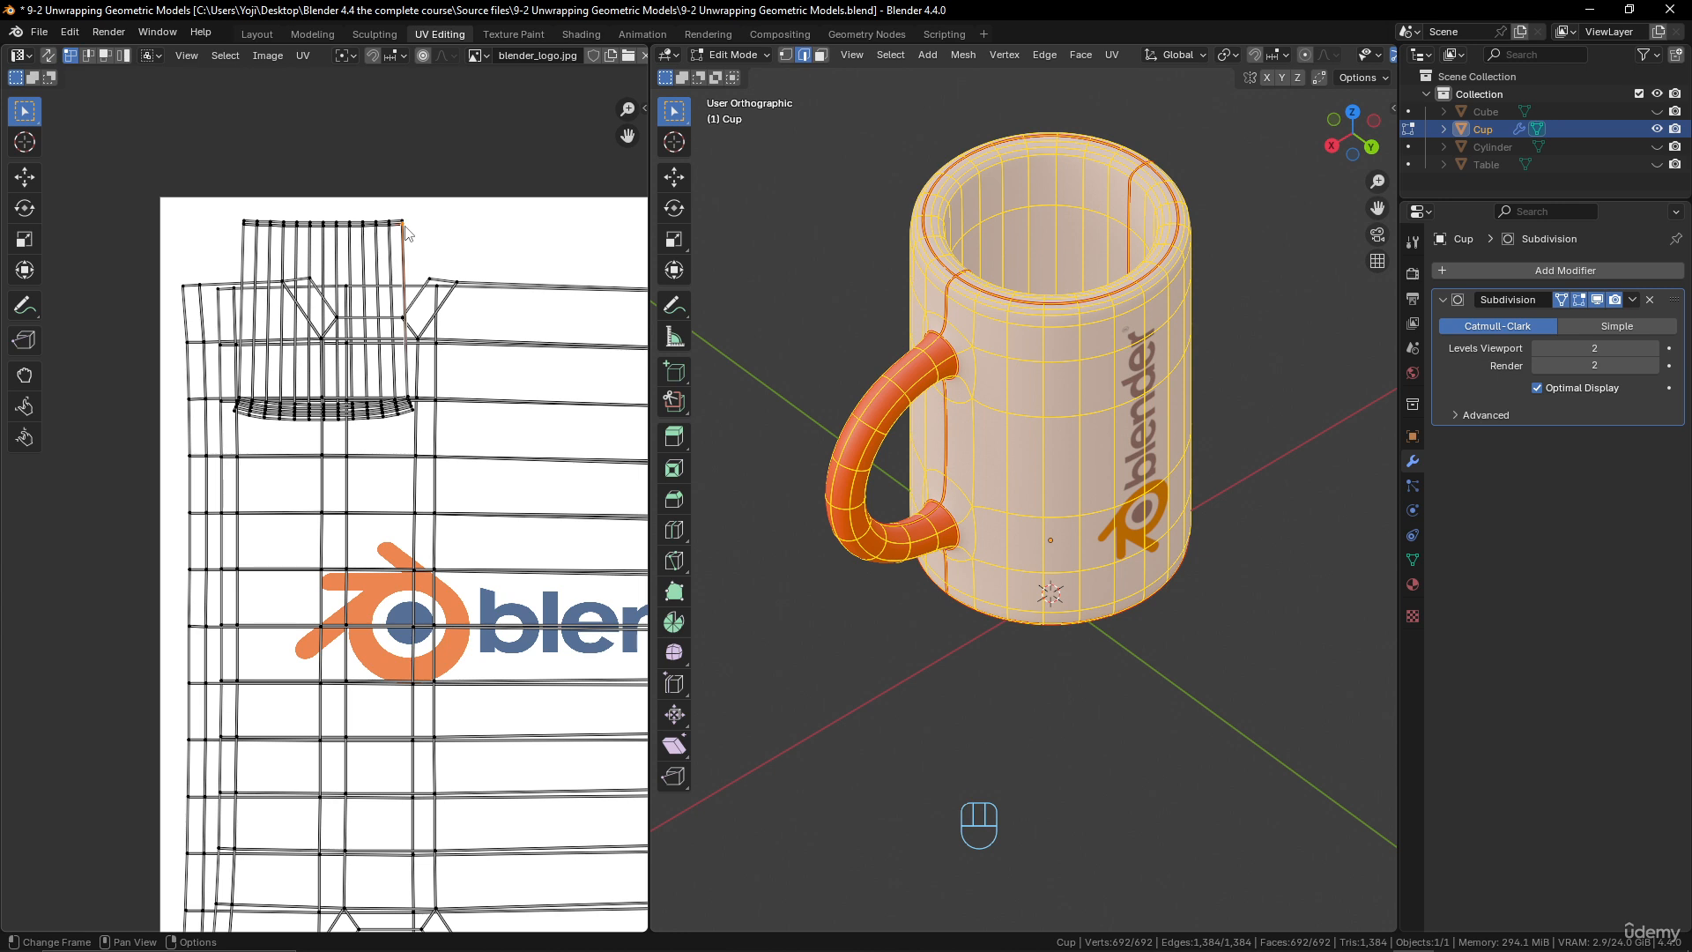
pyautogui.press('l')
pyautogui.press('s')
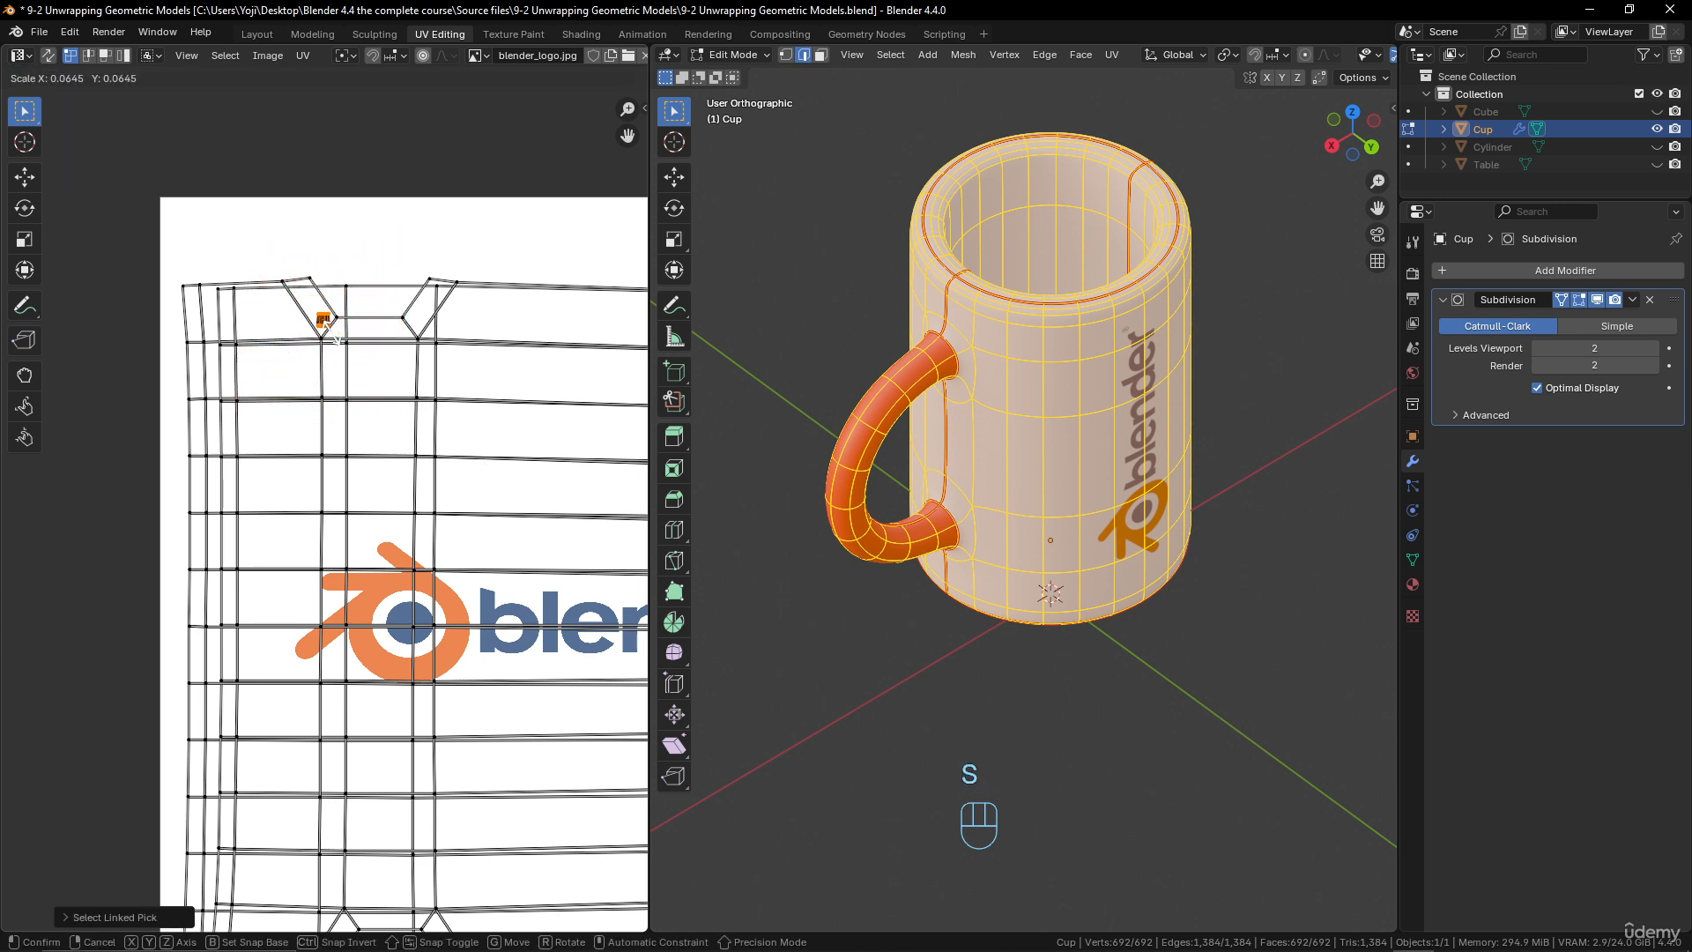
pyautogui.click(331, 333)
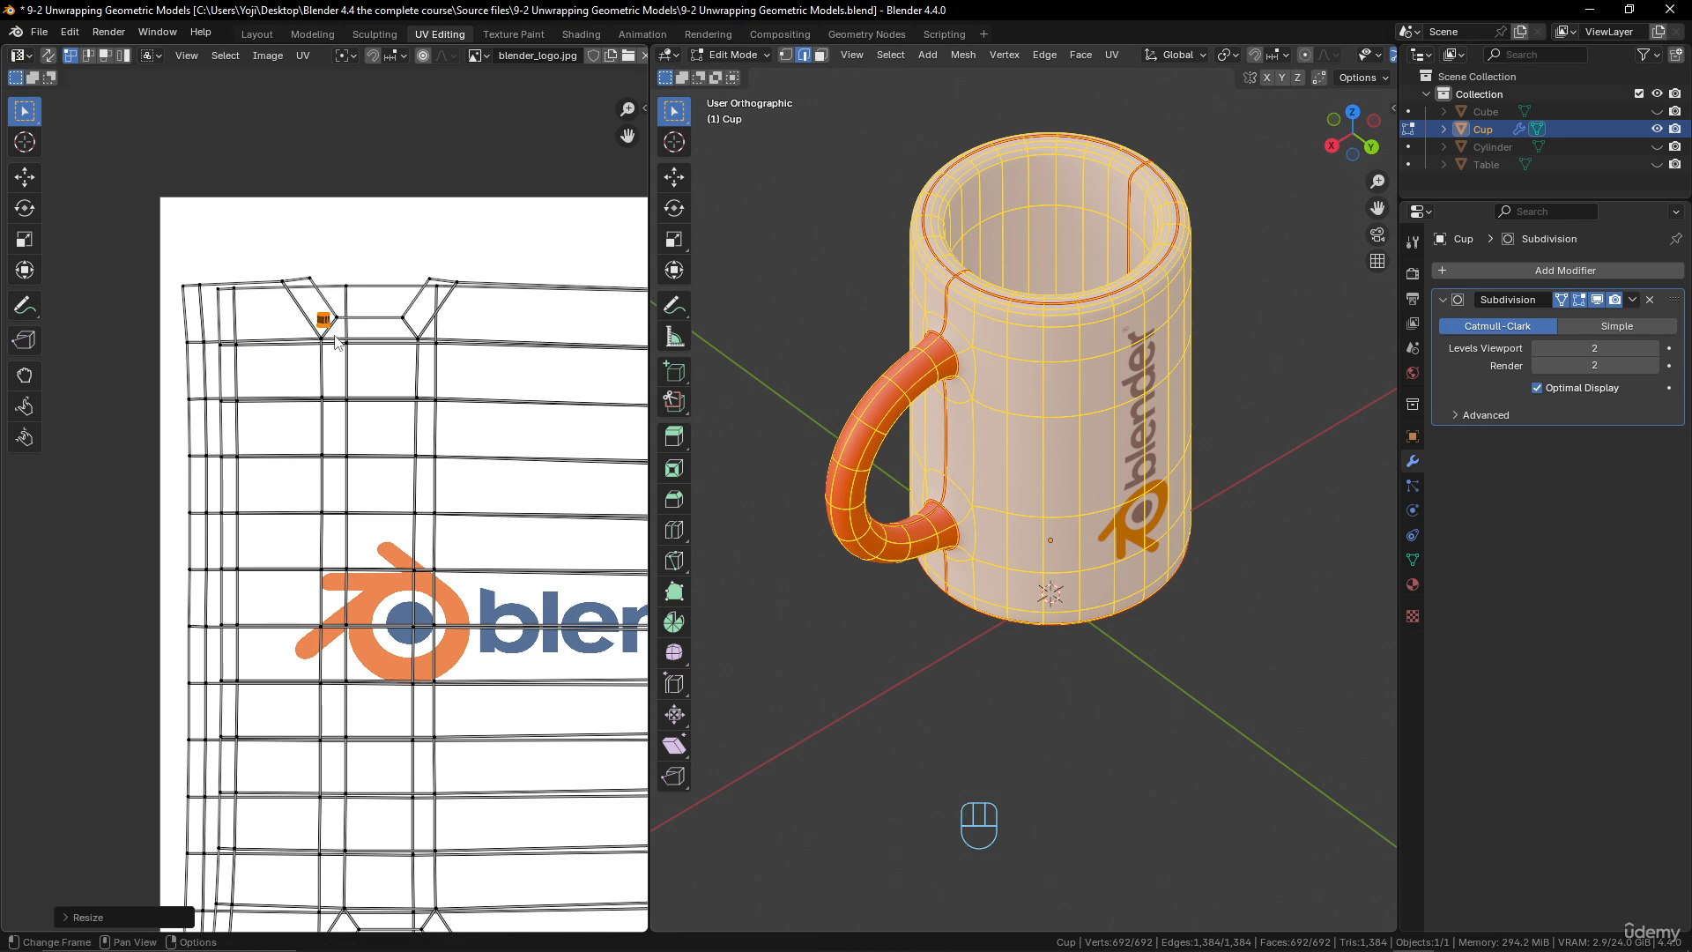
pyautogui.keyDown('shift'); pyautogui.moveTo(476, 397); pyautogui.dragTo(515, 386, button='middle'); pyautogui.keyUp('shift')
pyautogui.scroll(1, 482, 417)
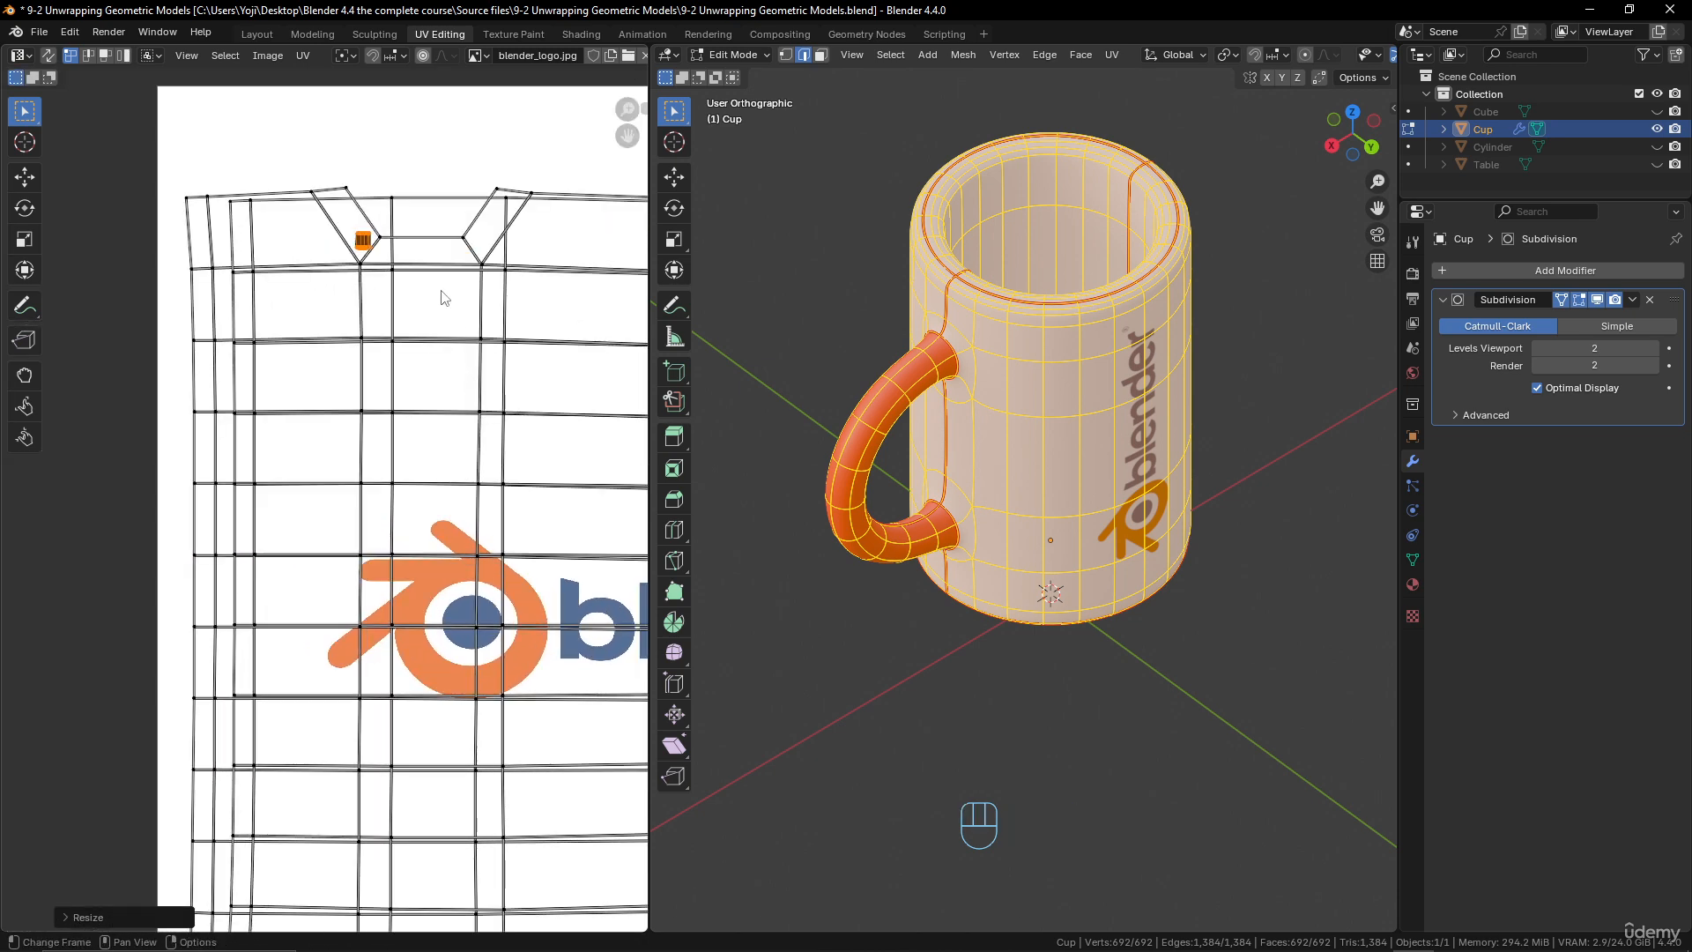
pyautogui.press('g')
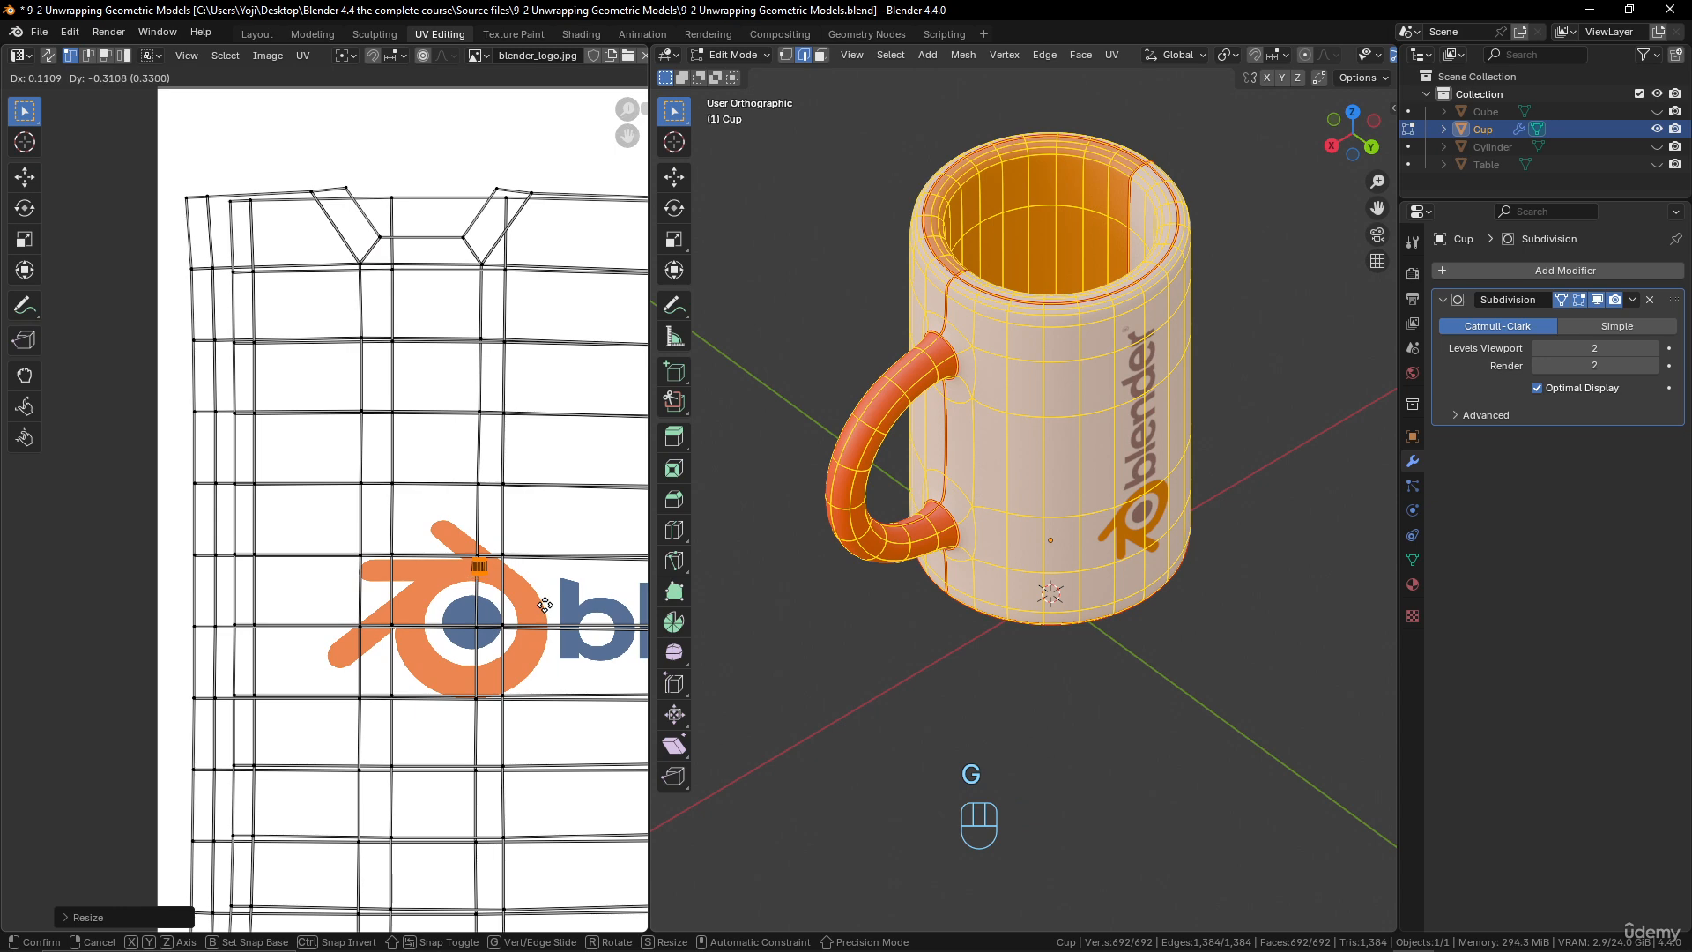
pyautogui.click(544, 606)
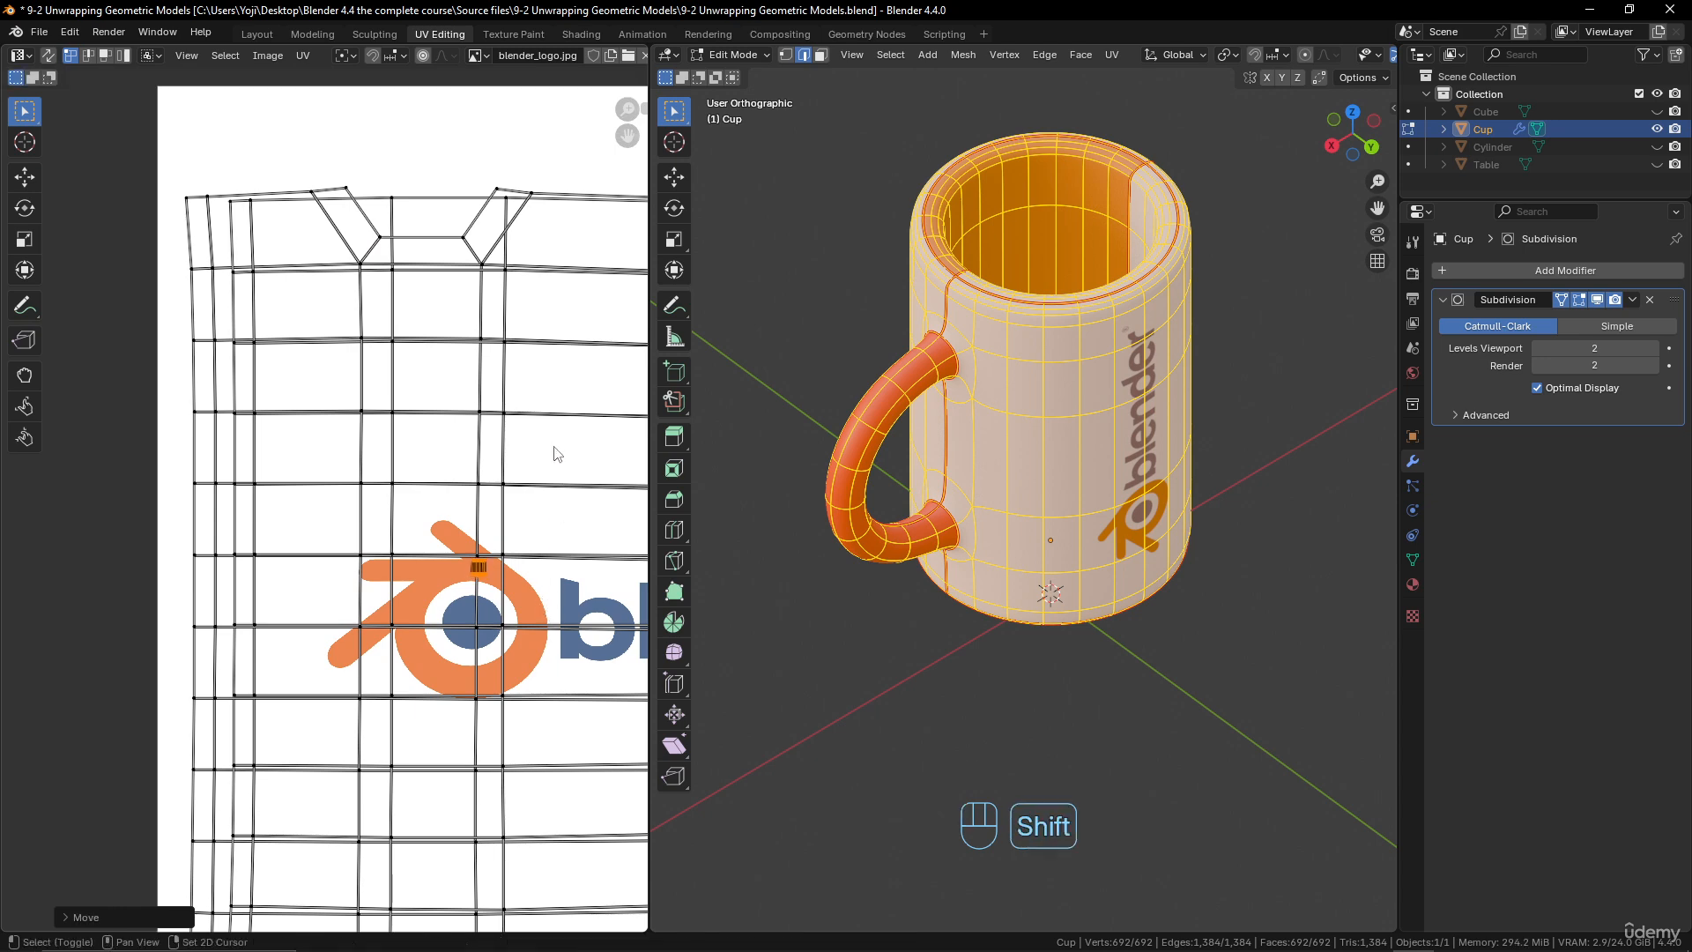
# - Shrink the other rectangular inner-wall UV island to about 0.09, move it onto the logo's orange ring, and inspect the cup in Object Mode
pyautogui.scroll(4, 453, 389)
pyautogui.keyDown('shift'); pyautogui.moveTo(508, 544); pyautogui.dragTo(337, 521, button='middle'); pyautogui.keyUp('shift')
pyautogui.click(504, 496)
pyautogui.press('l')
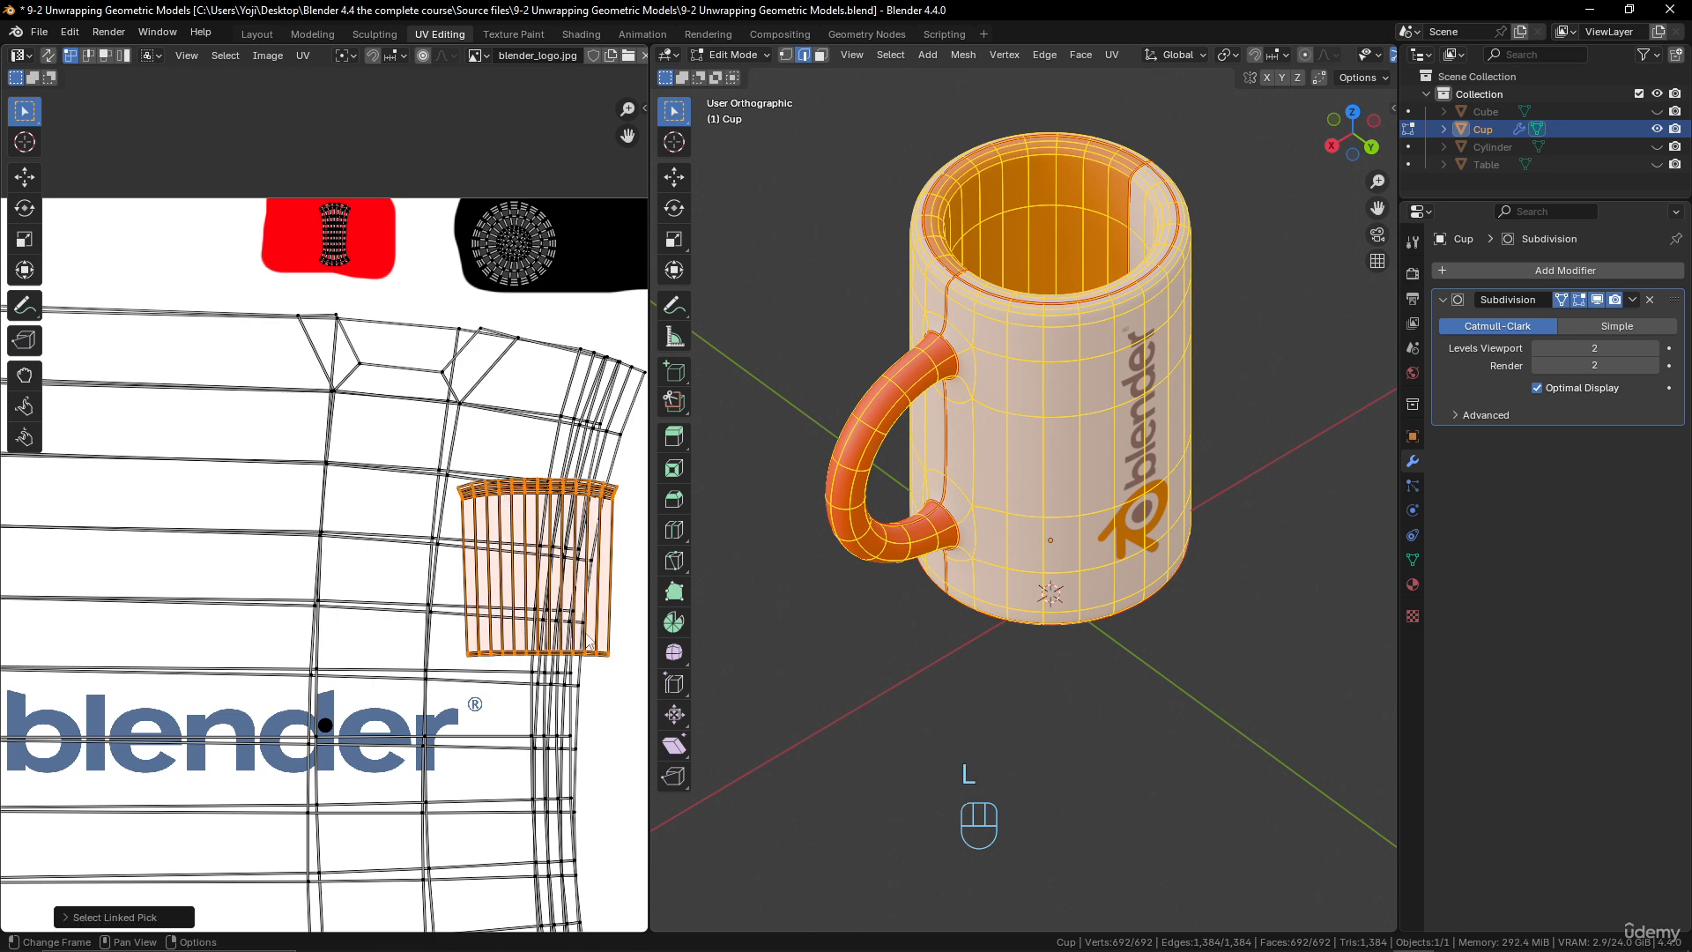
pyautogui.press('s')
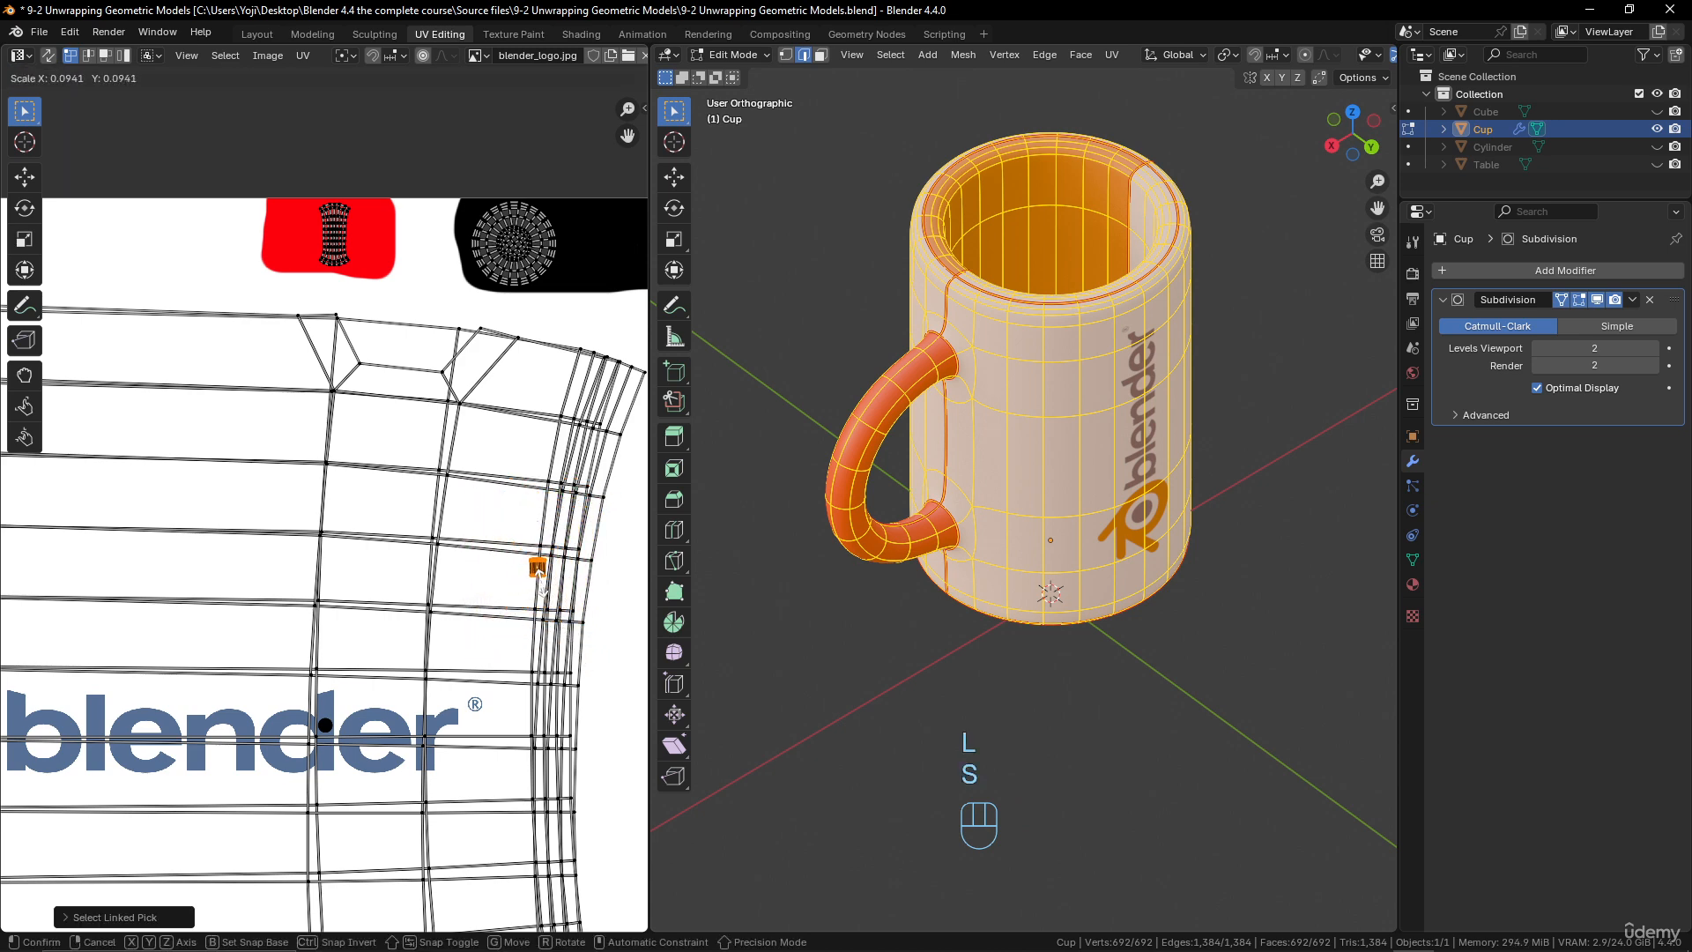
pyautogui.click(539, 582)
pyautogui.keyDown('shift'); pyautogui.moveTo(480, 617); pyautogui.dragTo(558, 581, button='middle'); pyautogui.keyUp('shift')
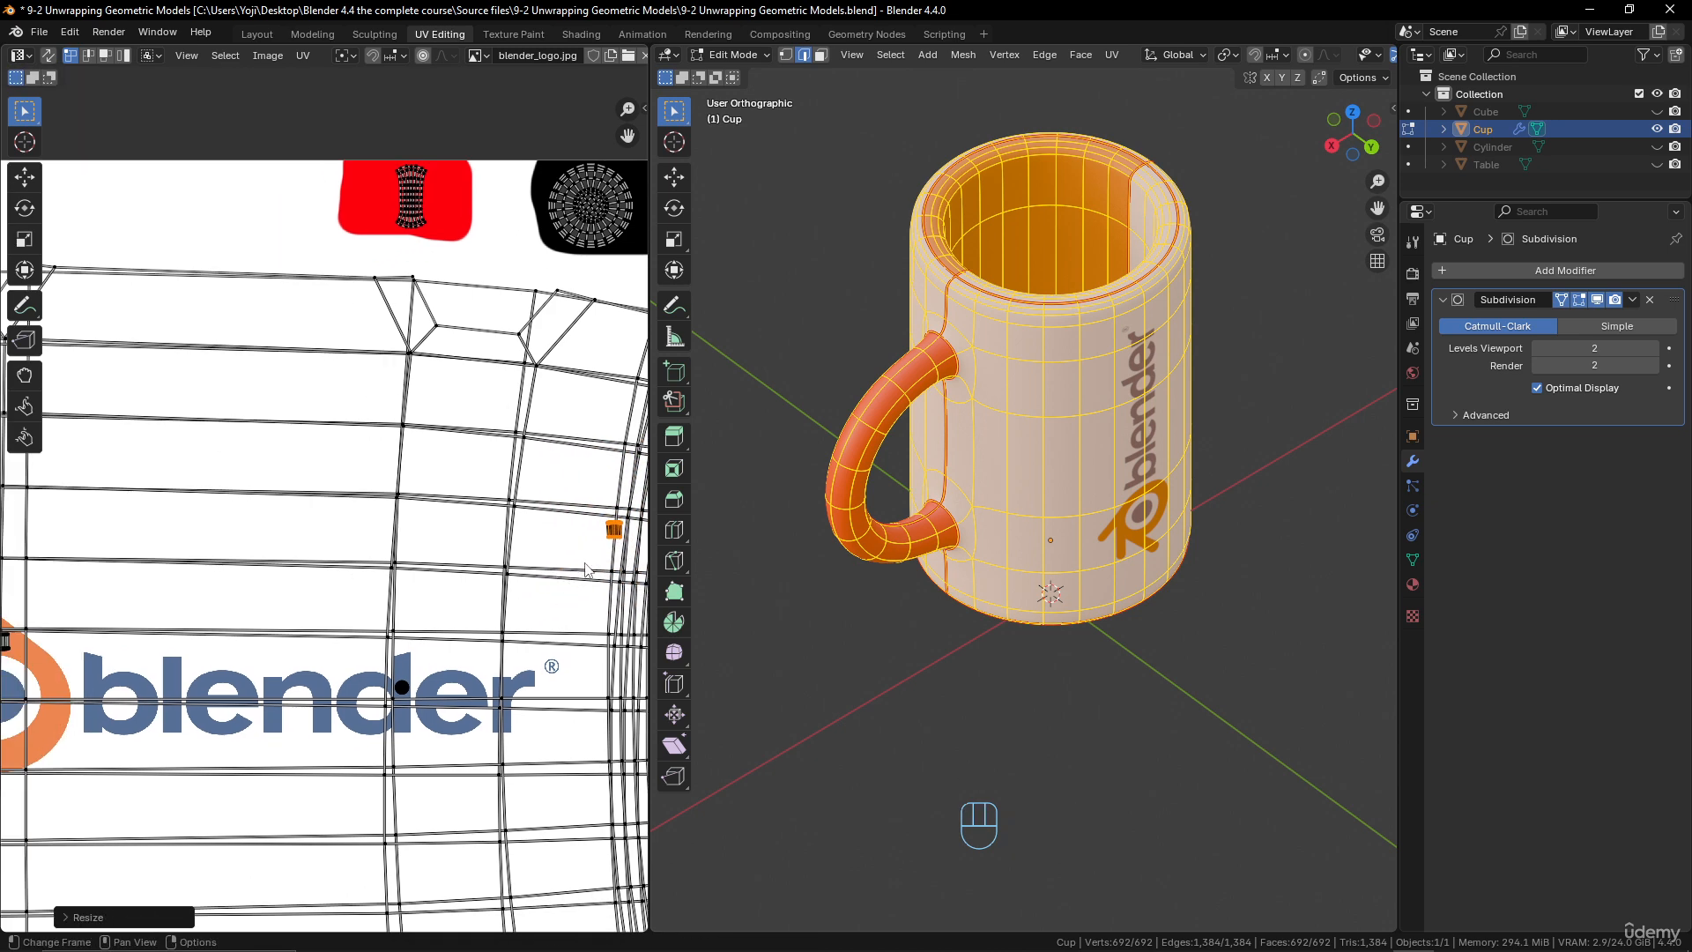
pyautogui.press('g')
pyautogui.click(25, 698)
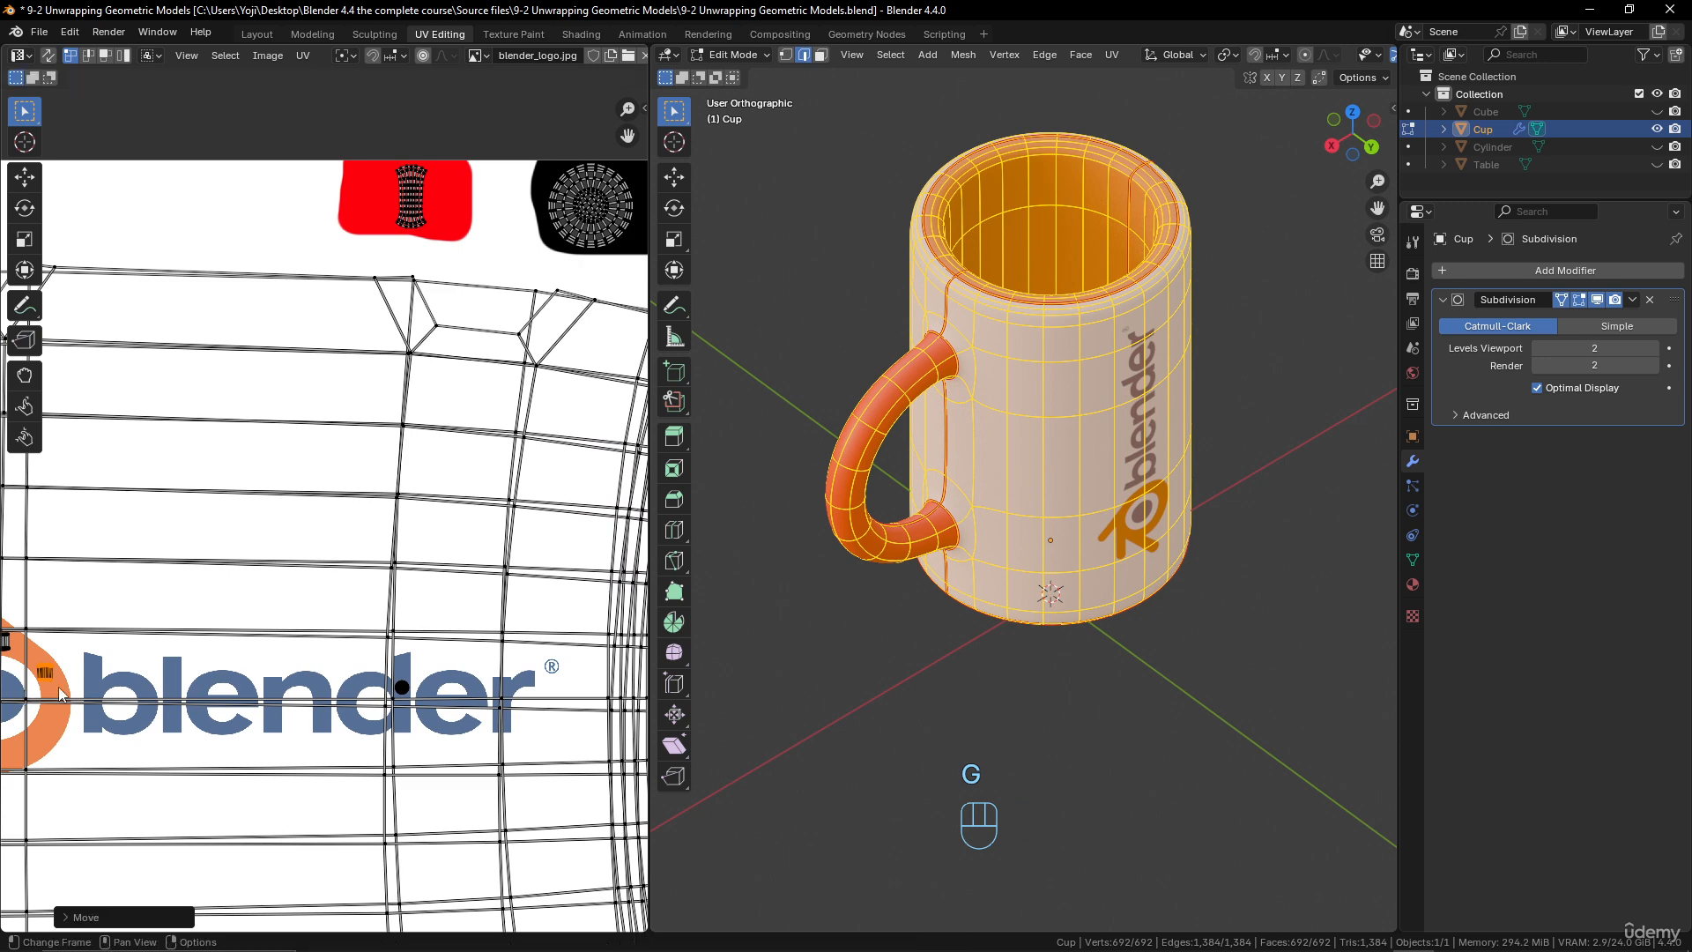
pyautogui.press('Tab')
pyautogui.moveTo(1015, 473); pyautogui.dragTo(1061, 394, button='middle')
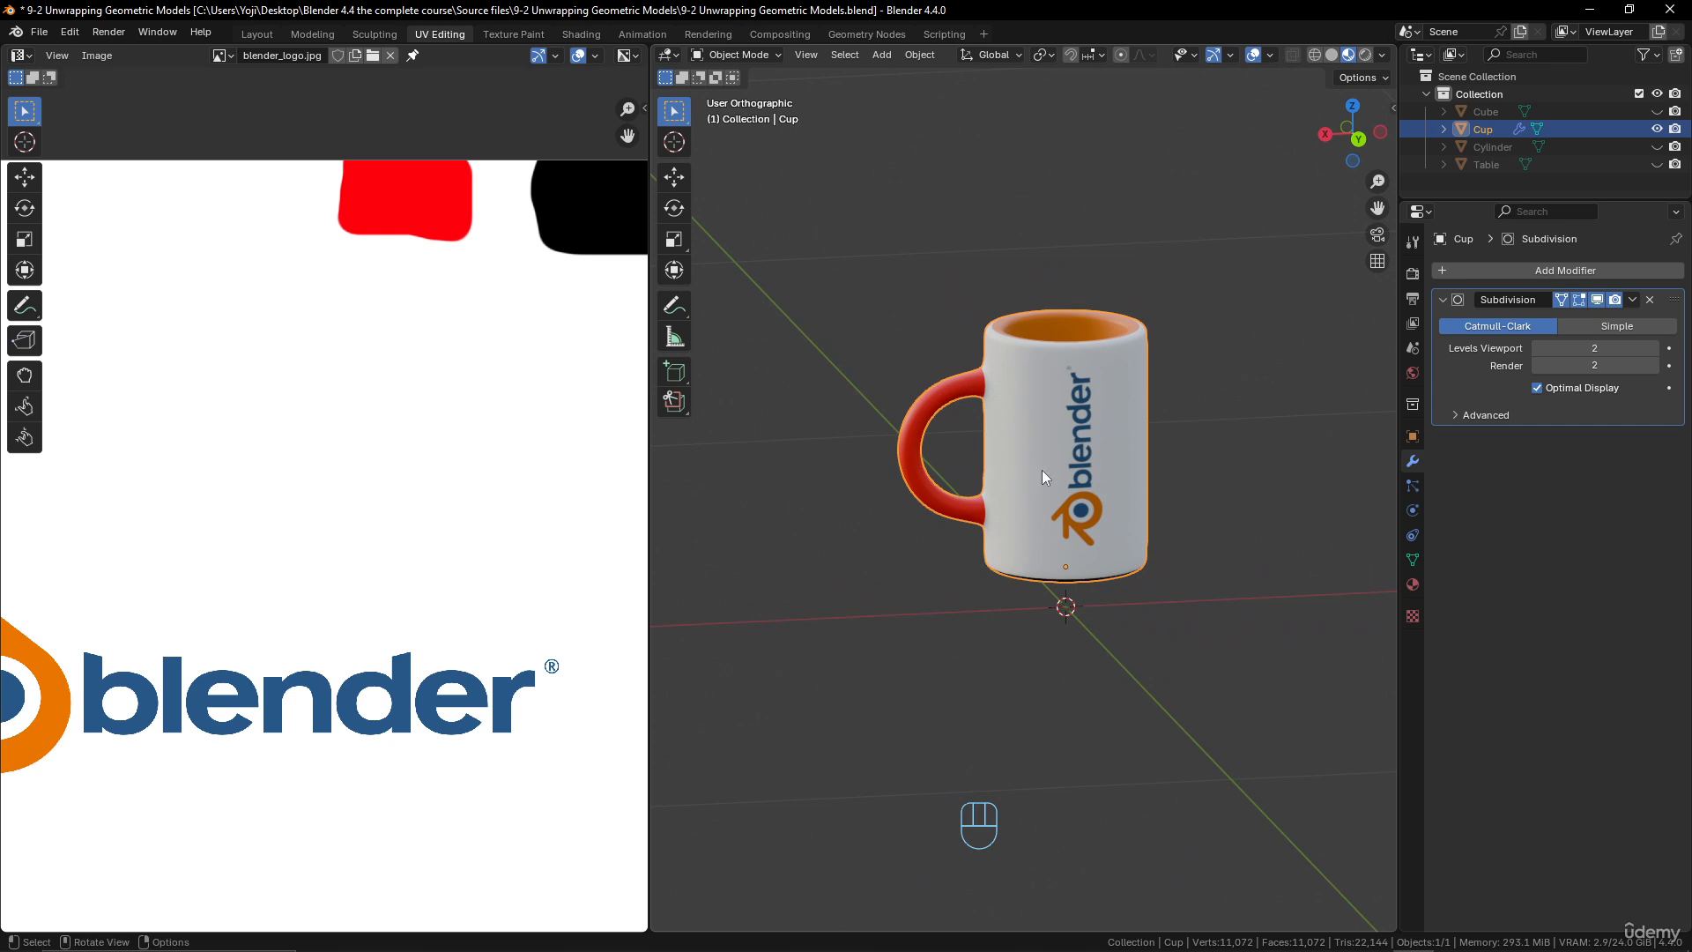
# - Move the handle's UV island off the red patch onto the white area beside it and check the handle in Object Mode
pyautogui.scroll(-2, 507, 457)
pyautogui.keyDown('shift'); pyautogui.scroll(2, 461, 473); pyautogui.keyUp('shift')
pyautogui.press('Tab')
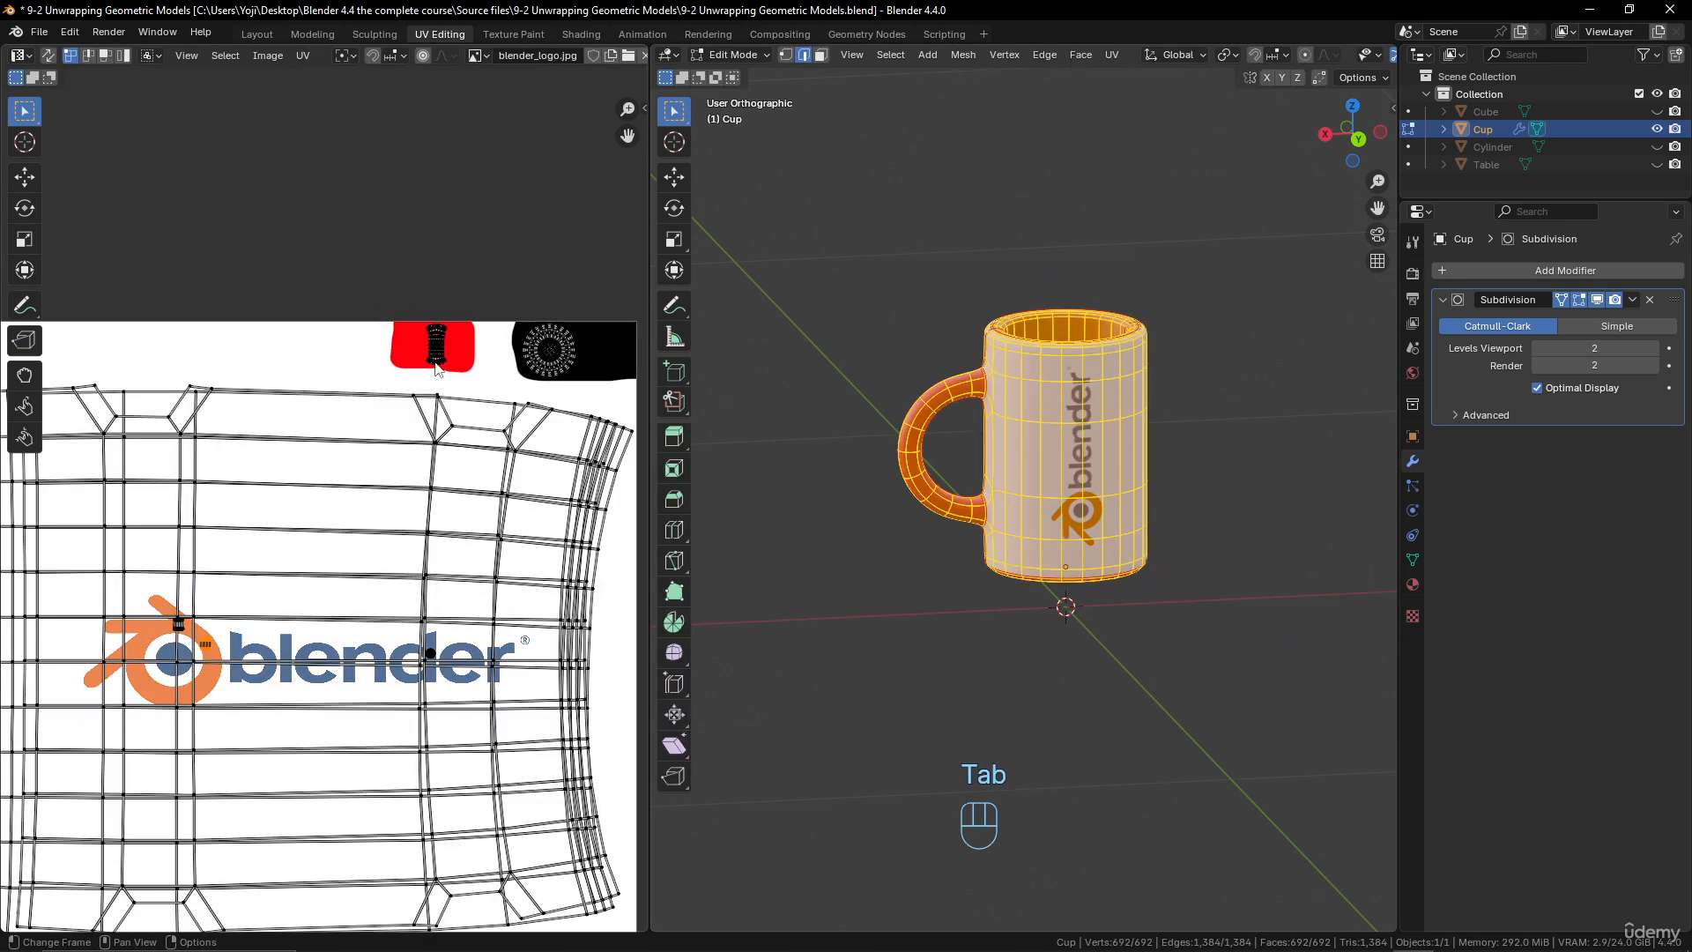
pyautogui.press('l')
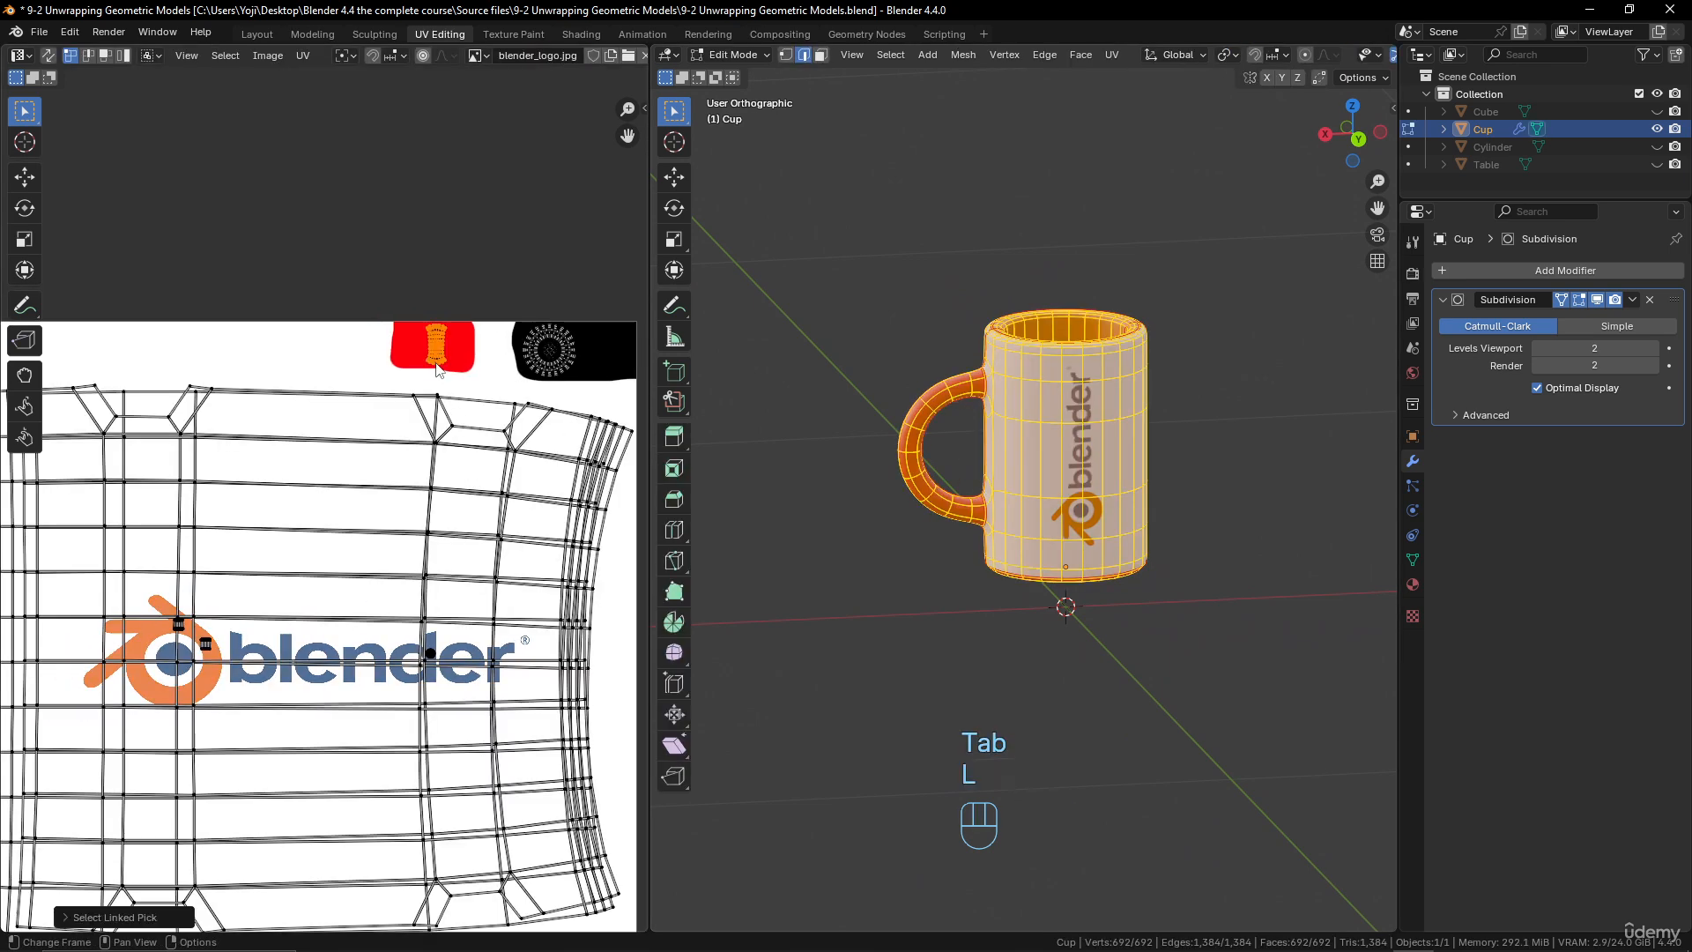
pyautogui.press('g')
pyautogui.click(349, 365)
pyautogui.press('Tab')
pyautogui.moveTo(862, 452); pyautogui.dragTo(1001, 485, button='middle')
# - Shrink the underside's circular UV island to about 0.20, move it onto the logo's blue letter d, and scale it down further there
pyautogui.press('Tab')
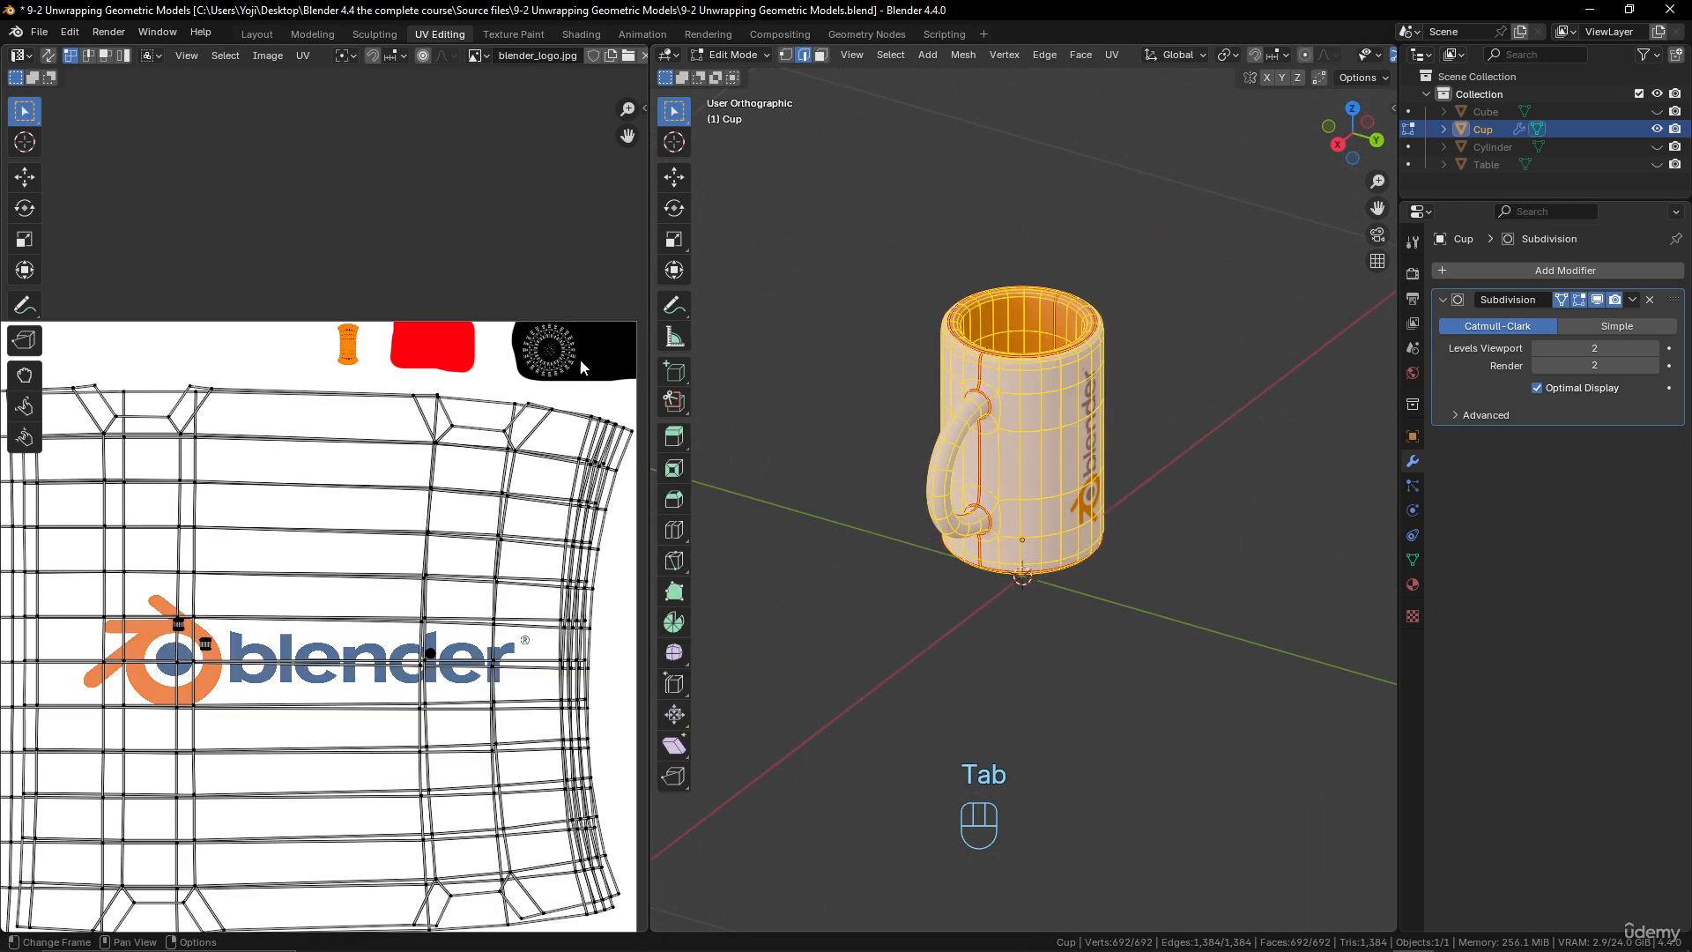
pyautogui.click(576, 356)
pyautogui.press('l')
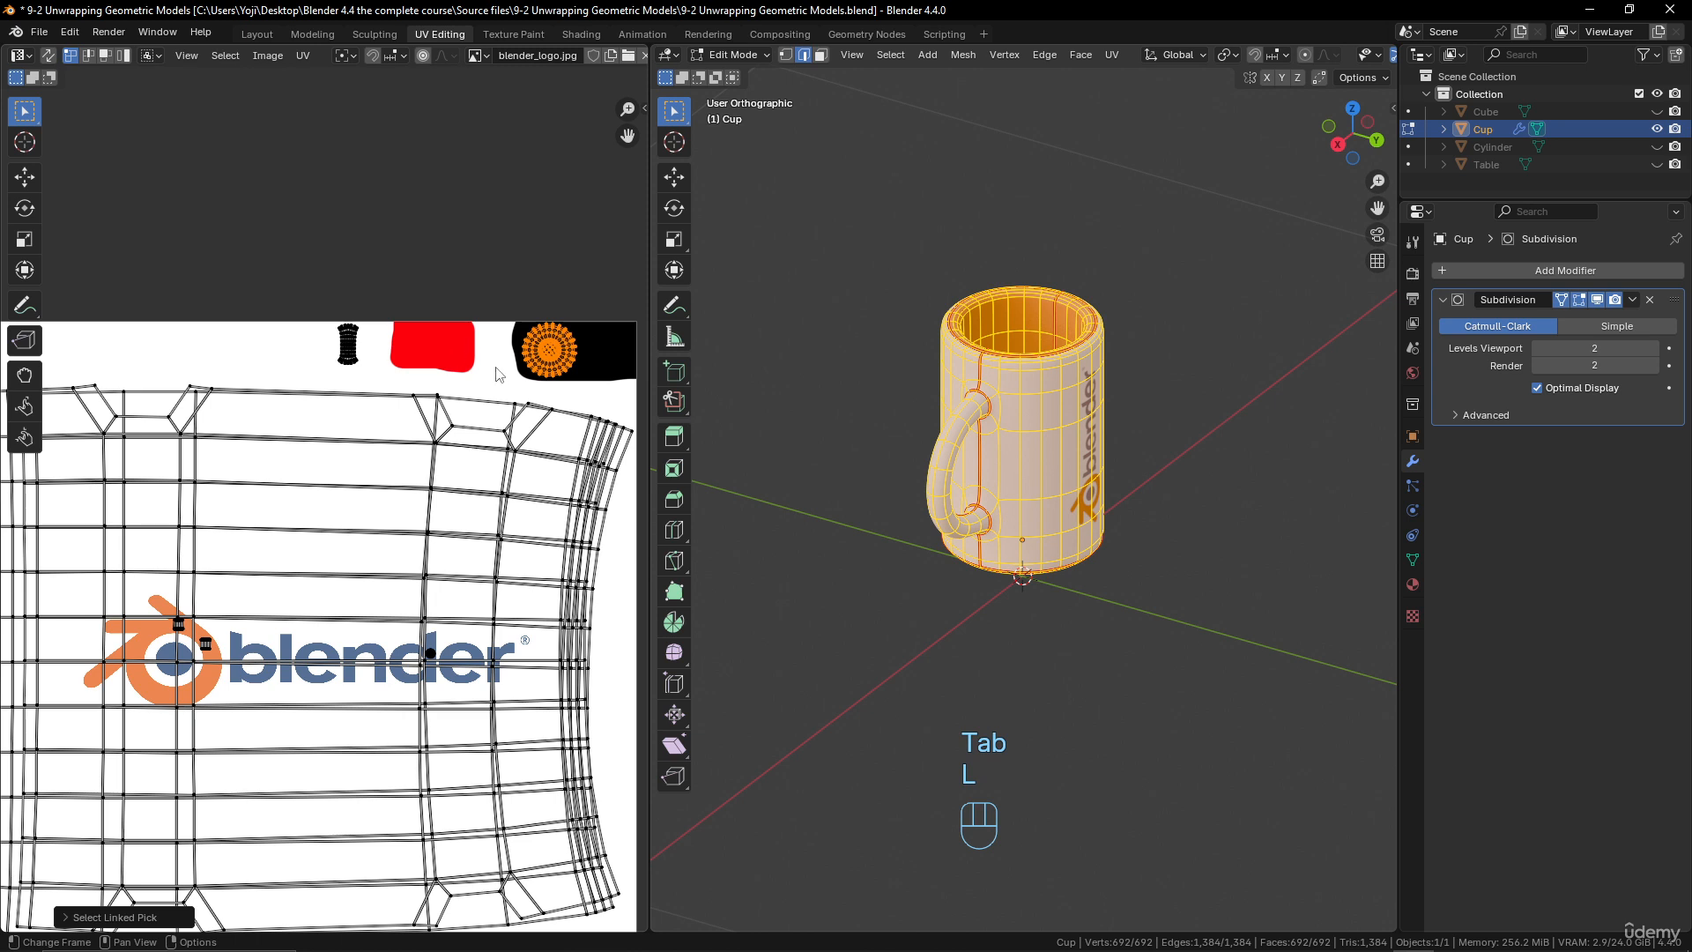
pyautogui.press('s')
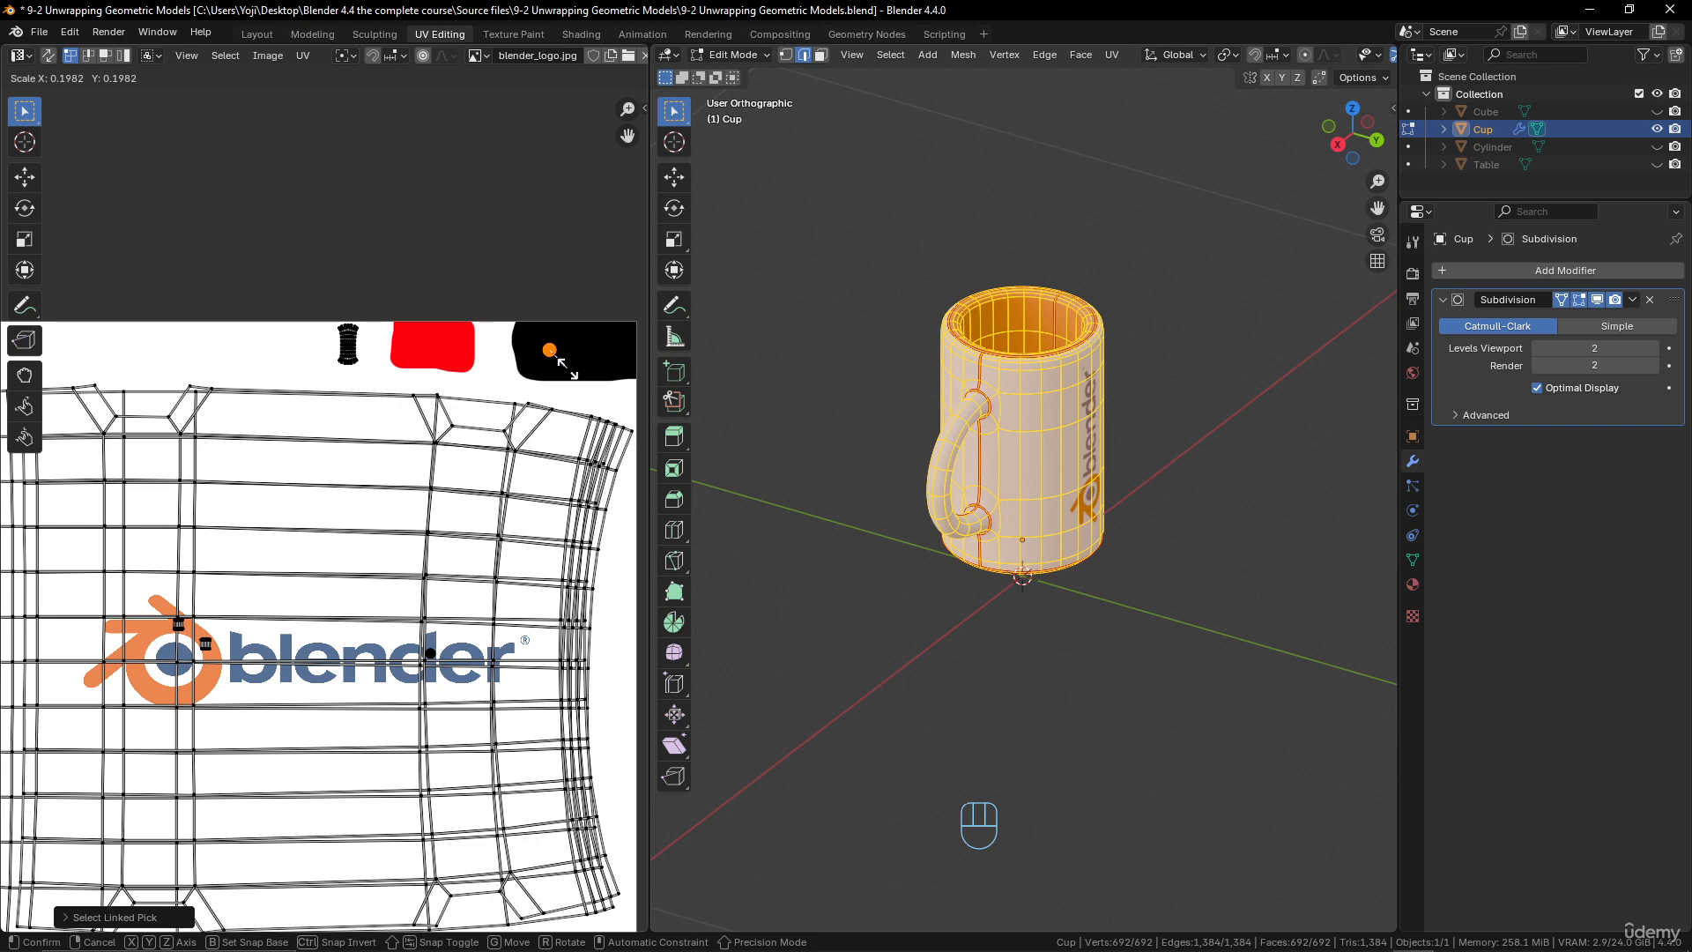
pyautogui.click(565, 364)
pyautogui.press('g')
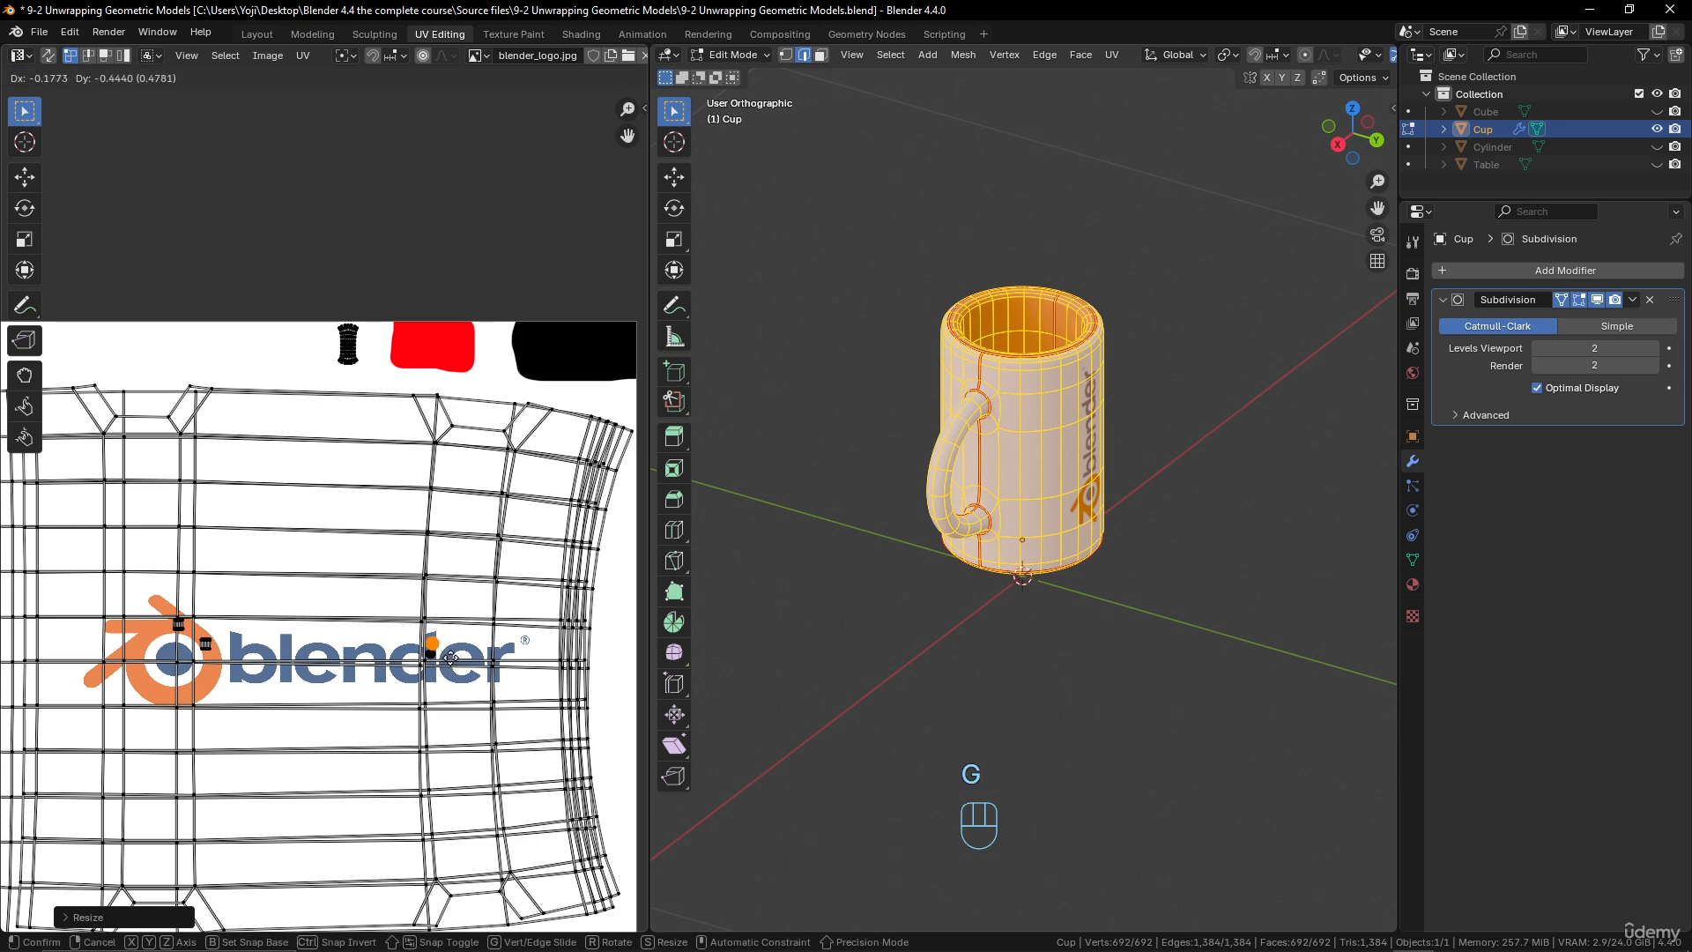
pyautogui.click(448, 658)
pyautogui.scroll(4, 481, 724)
pyautogui.keyDown('shift'); pyautogui.moveTo(487, 687); pyautogui.dragTo(340, 511, button='middle'); pyautogui.keyUp('shift')
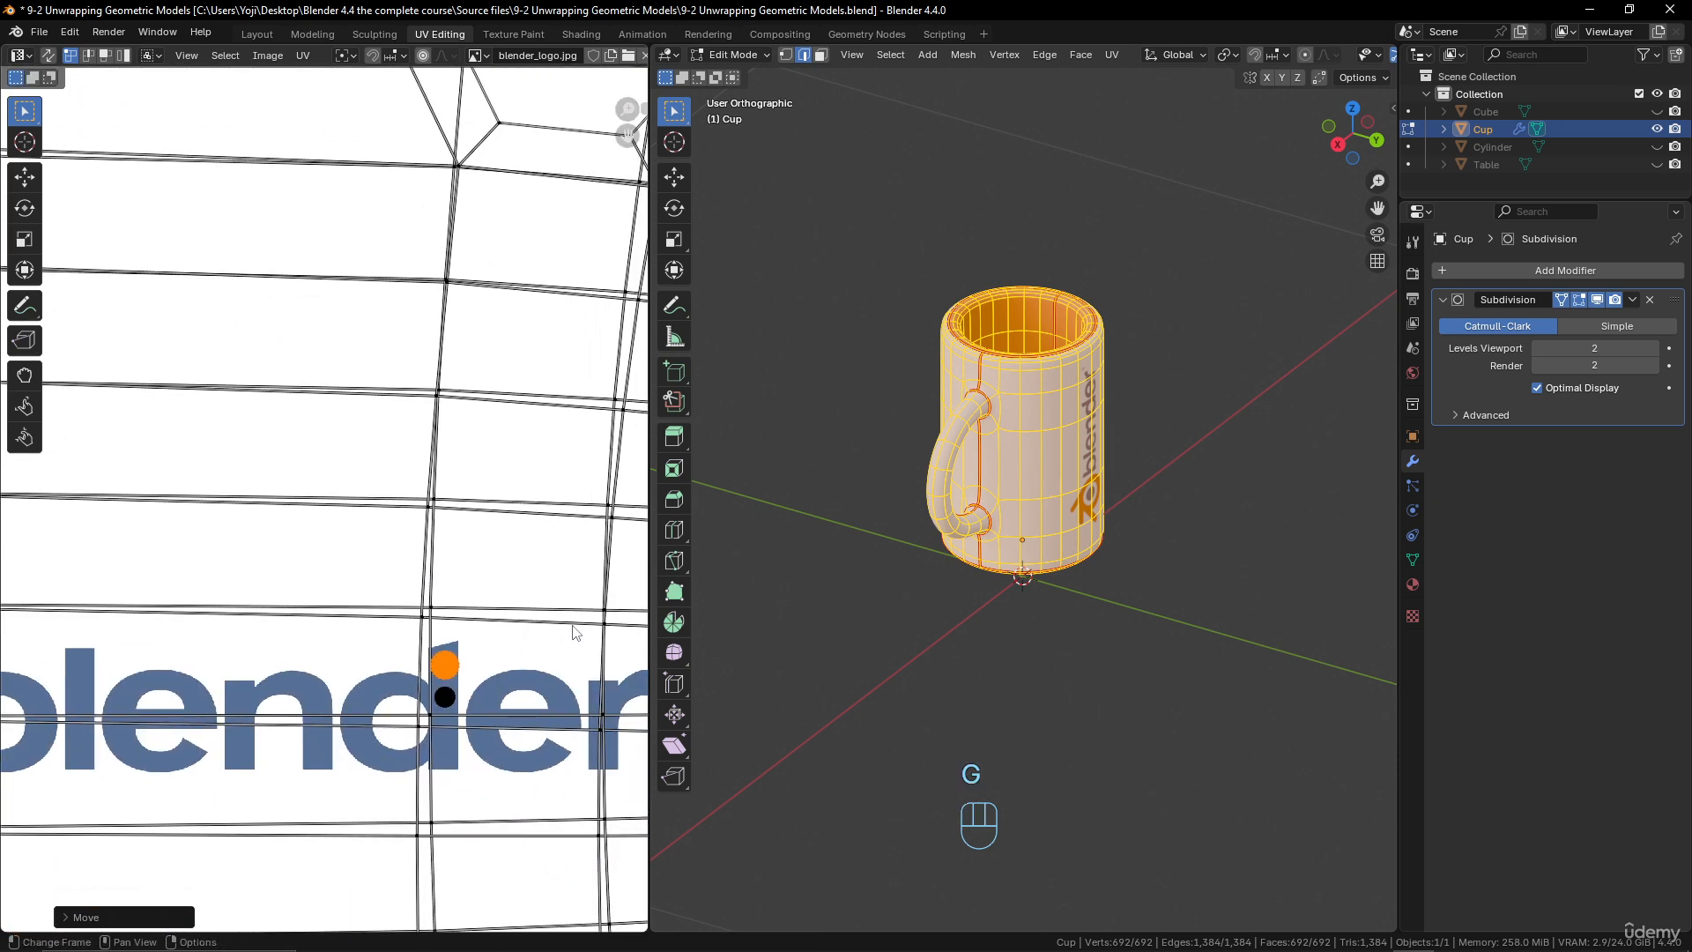
pyautogui.press('s')
pyautogui.click(499, 633)
# - Inspect the textured cup from several angles in Object Mode, toggling its visibility off and on
pyautogui.press('Tab')
pyautogui.scroll(-4, 913, 496)
pyautogui.moveTo(913, 496); pyautogui.dragTo(1355, 580, button='middle')
pyautogui.scroll(4, 1137, 557)
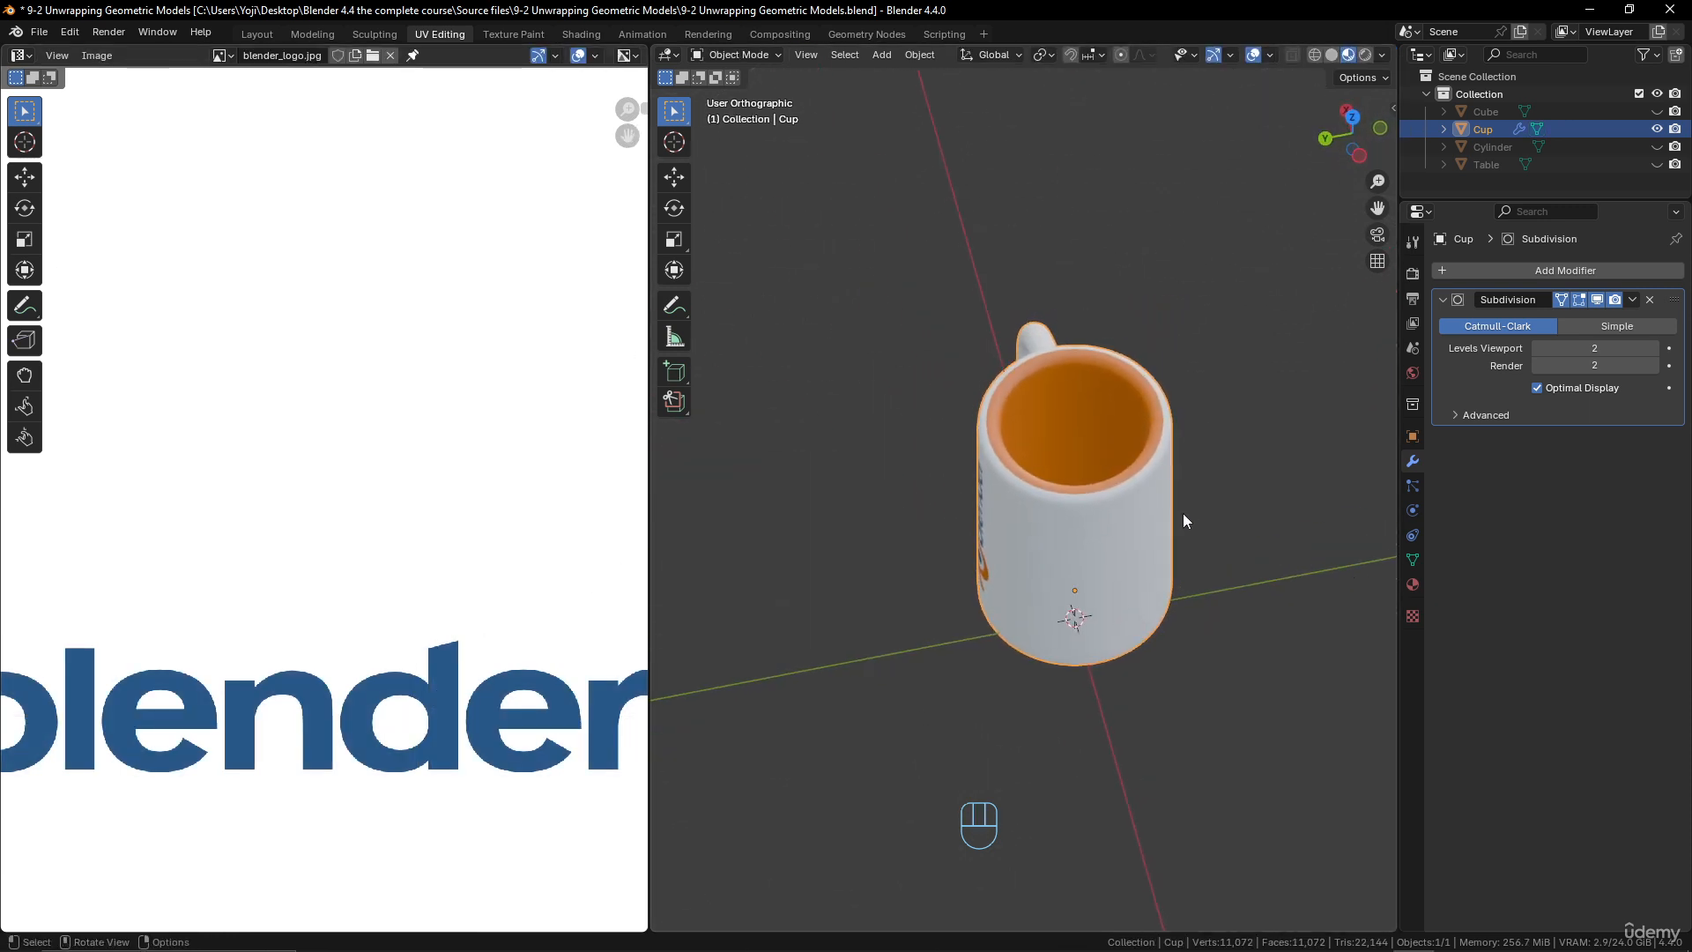
pyautogui.scroll(-3, 1184, 513)
pyautogui.moveTo(1193, 518); pyautogui.dragTo(1227, 499, button='middle')
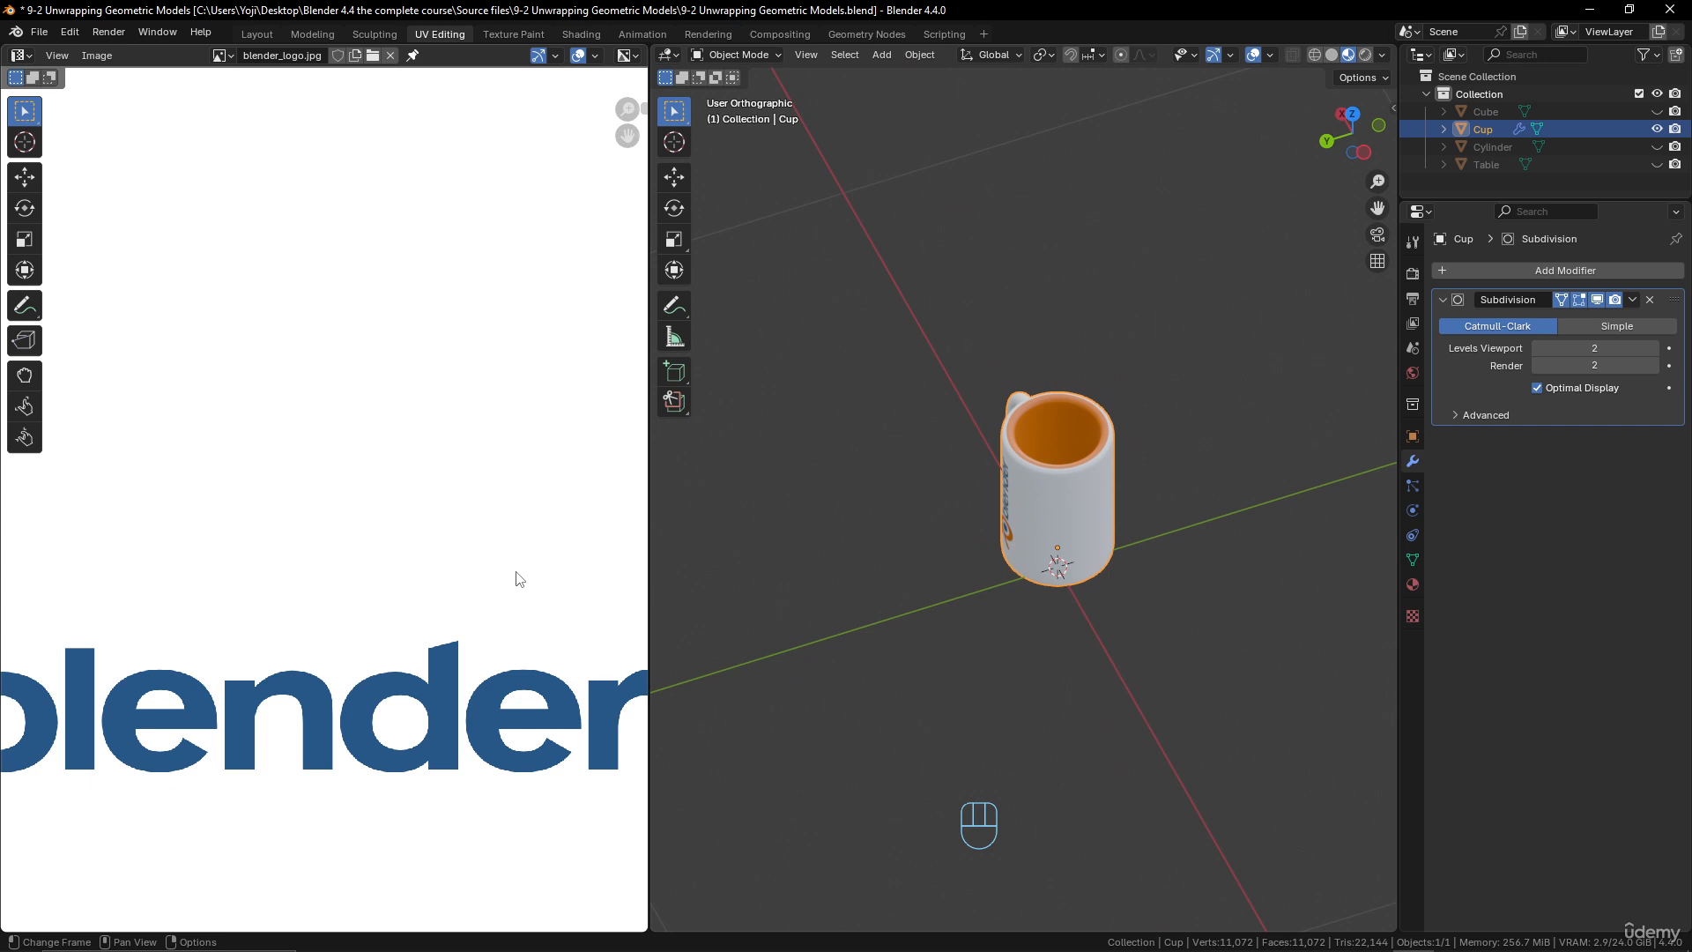
pyautogui.click(1658, 131)
pyautogui.click(1658, 131)
pyautogui.scroll(1, 942, 513)
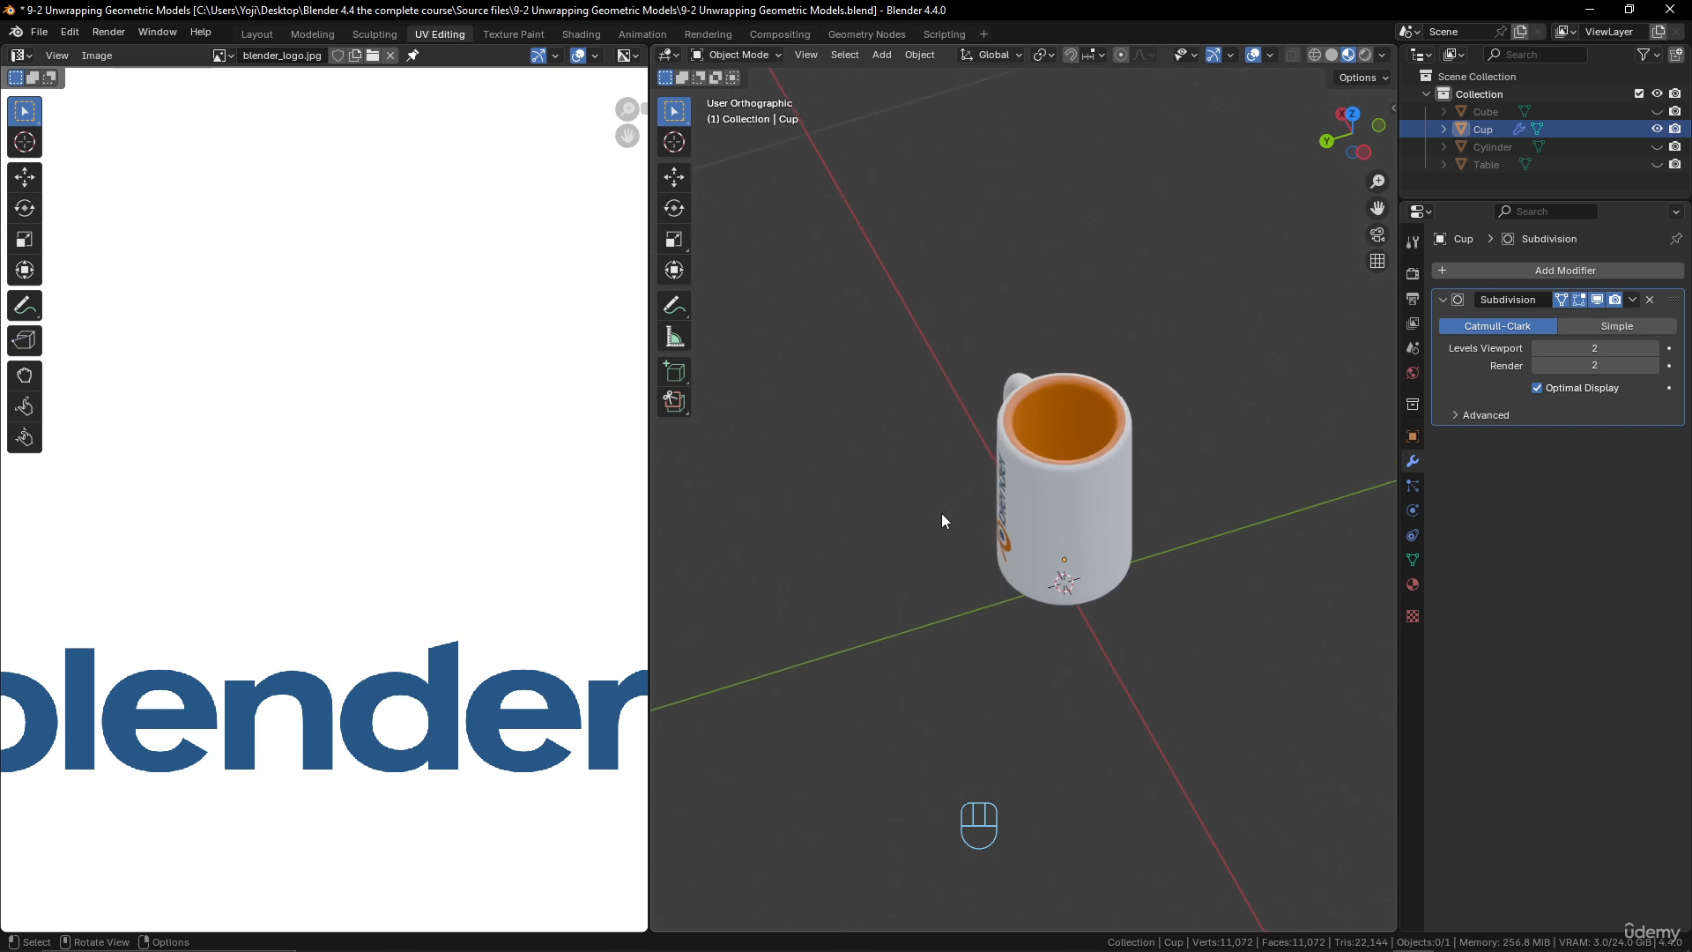
pyautogui.scroll(-5, 350, 493)
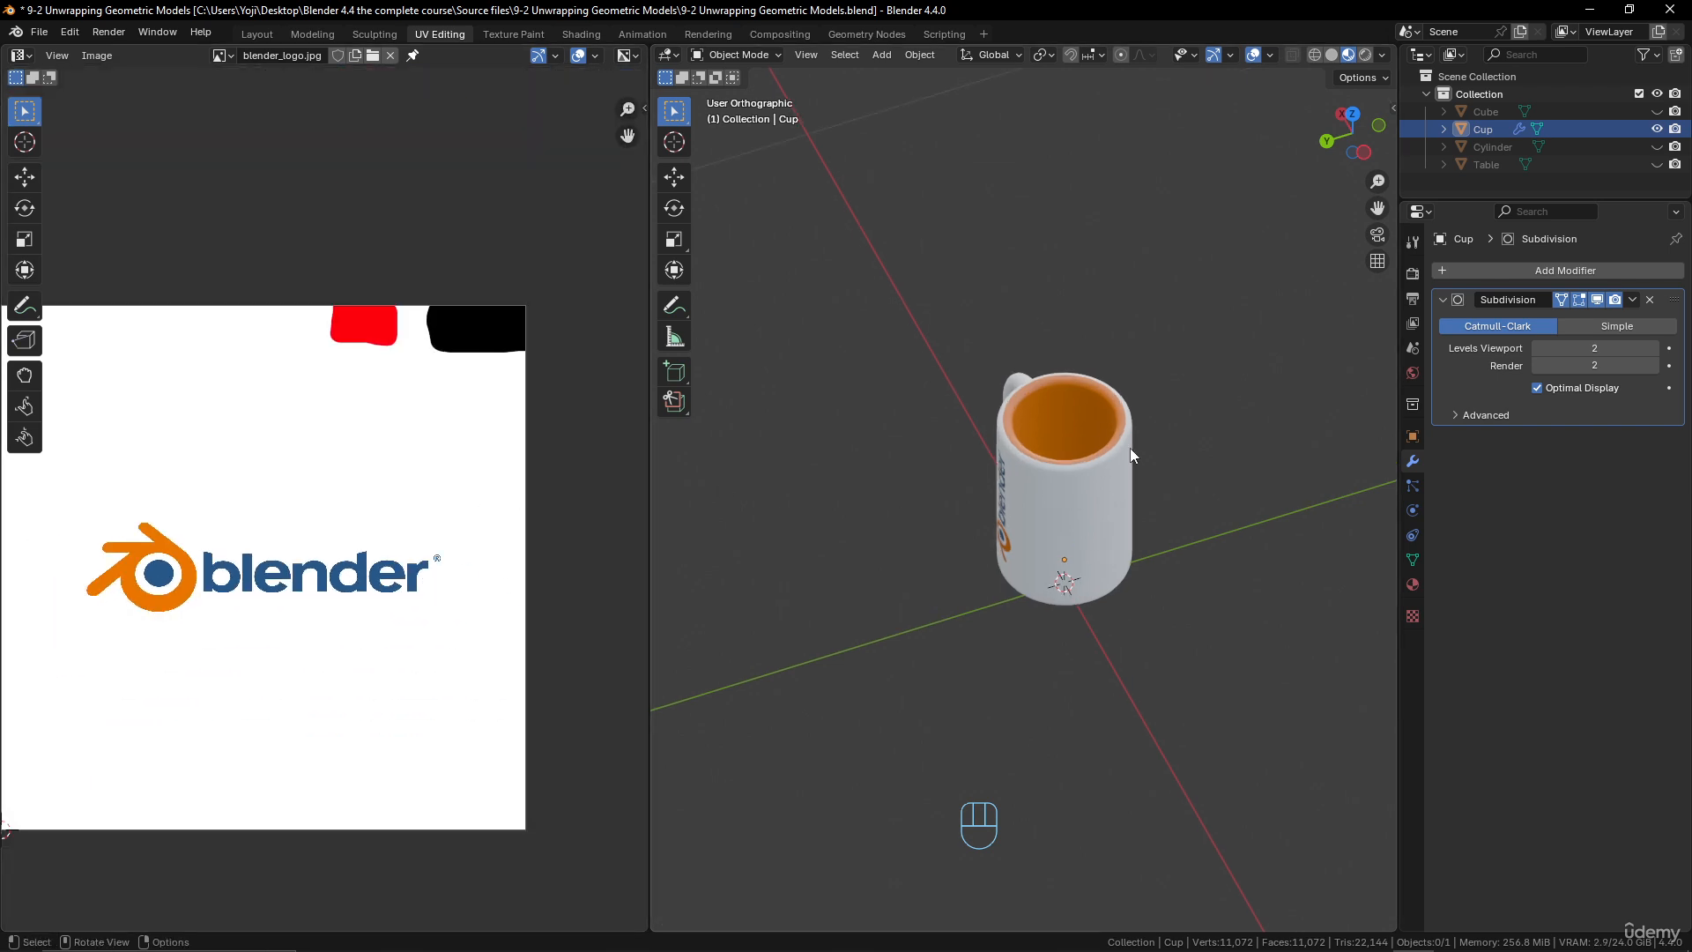
# - Hide the Cup object and show the Table object with its wood textures
pyautogui.click(1657, 129)
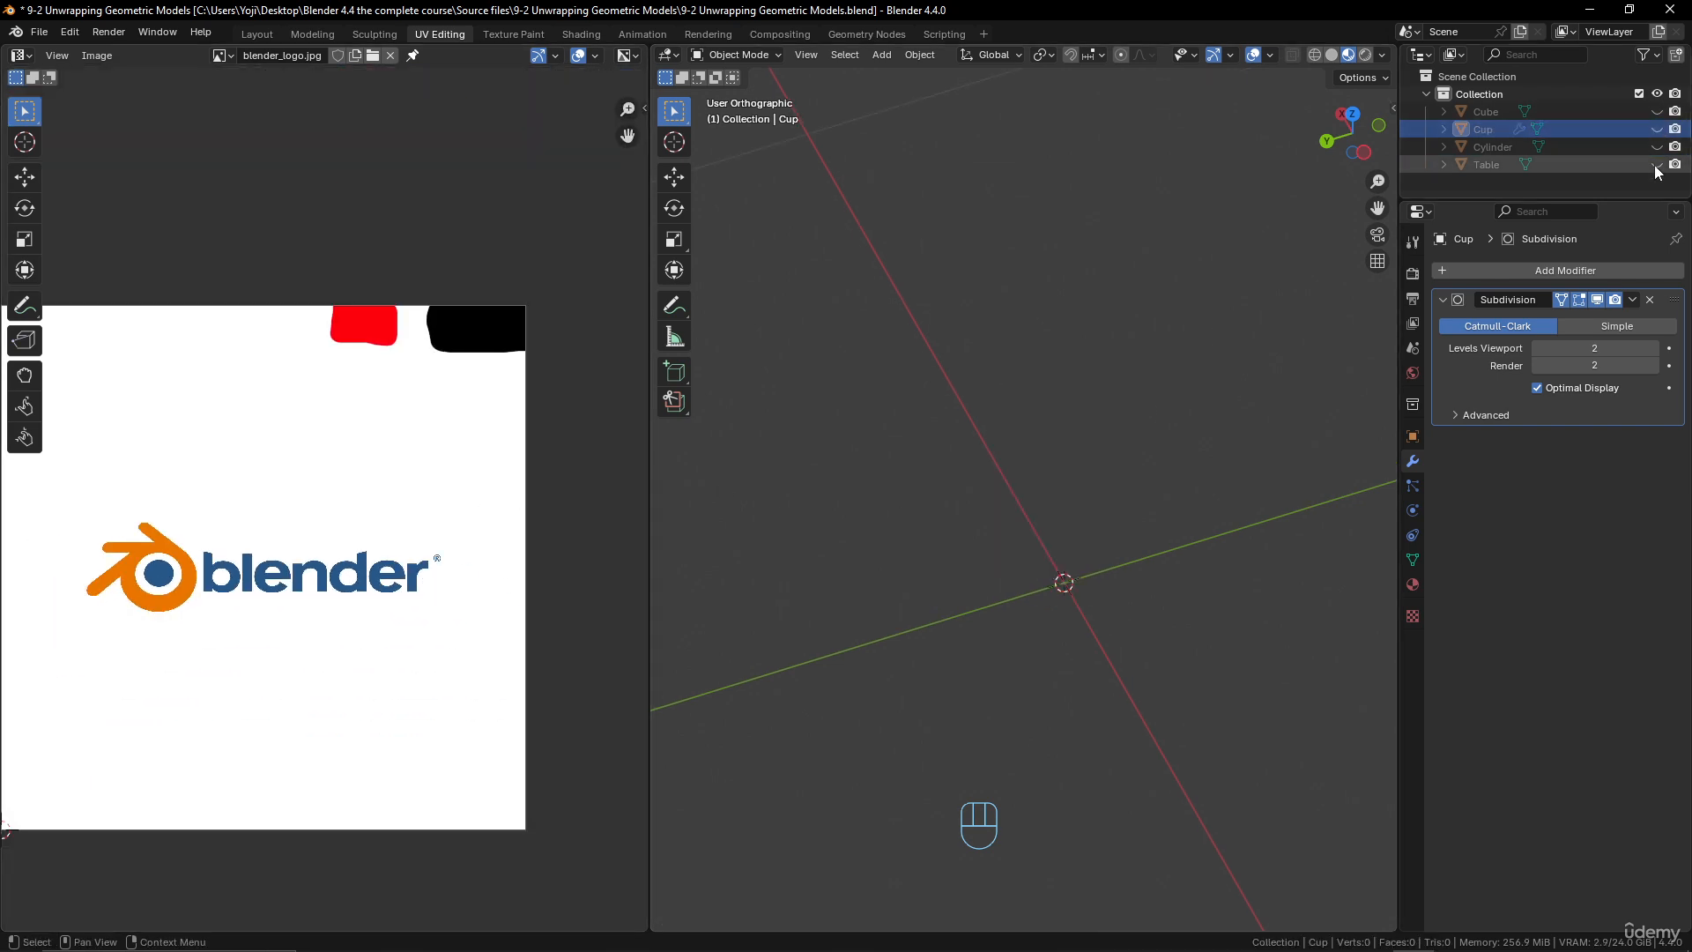
pyautogui.click(1657, 164)
pyautogui.moveTo(969, 529); pyautogui.dragTo(1006, 478, button='middle')
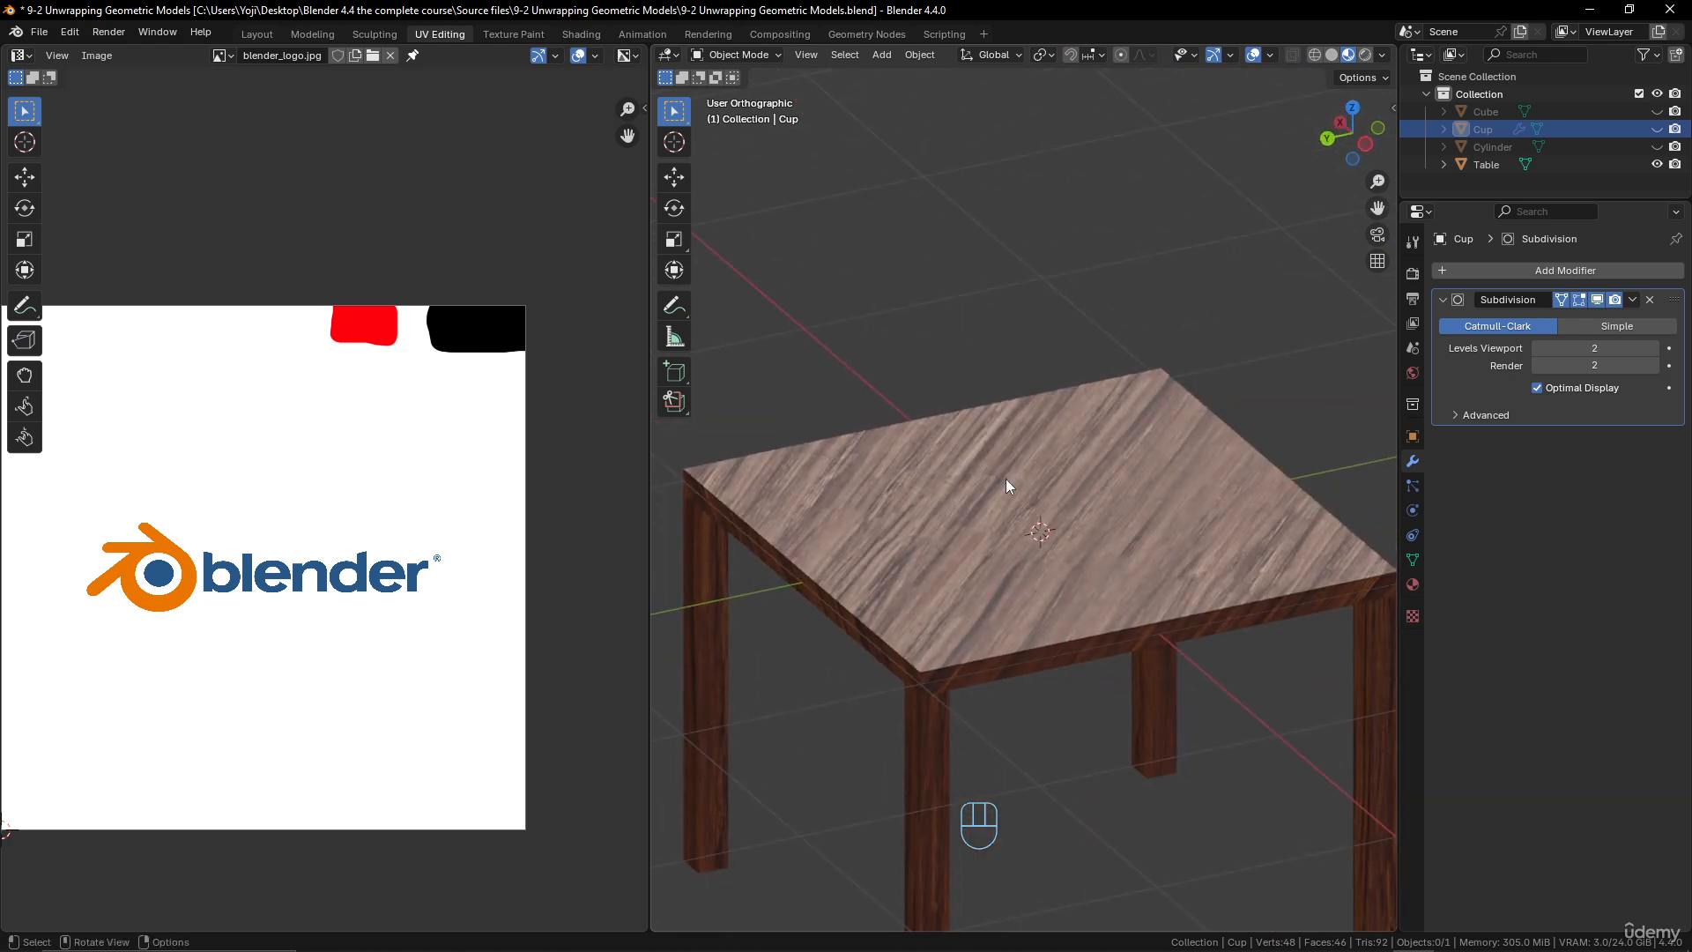